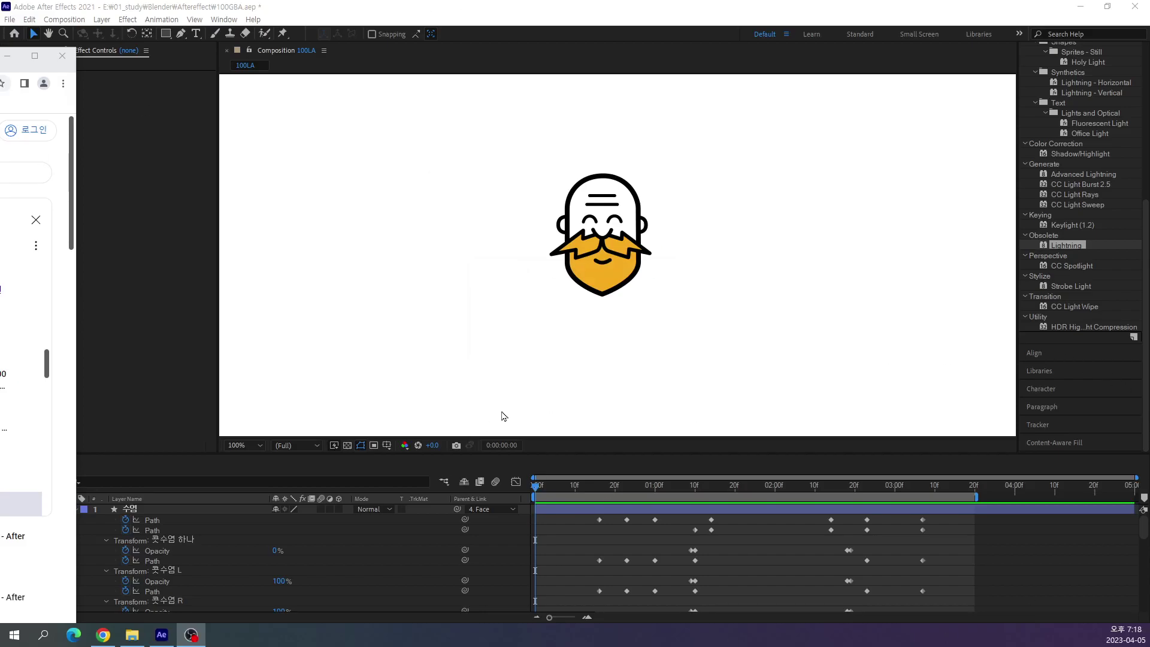
Replay the YouTube bearded-man logo from about 1:50 and pause it at 1:52.
drag(1, 55, 571, 84)
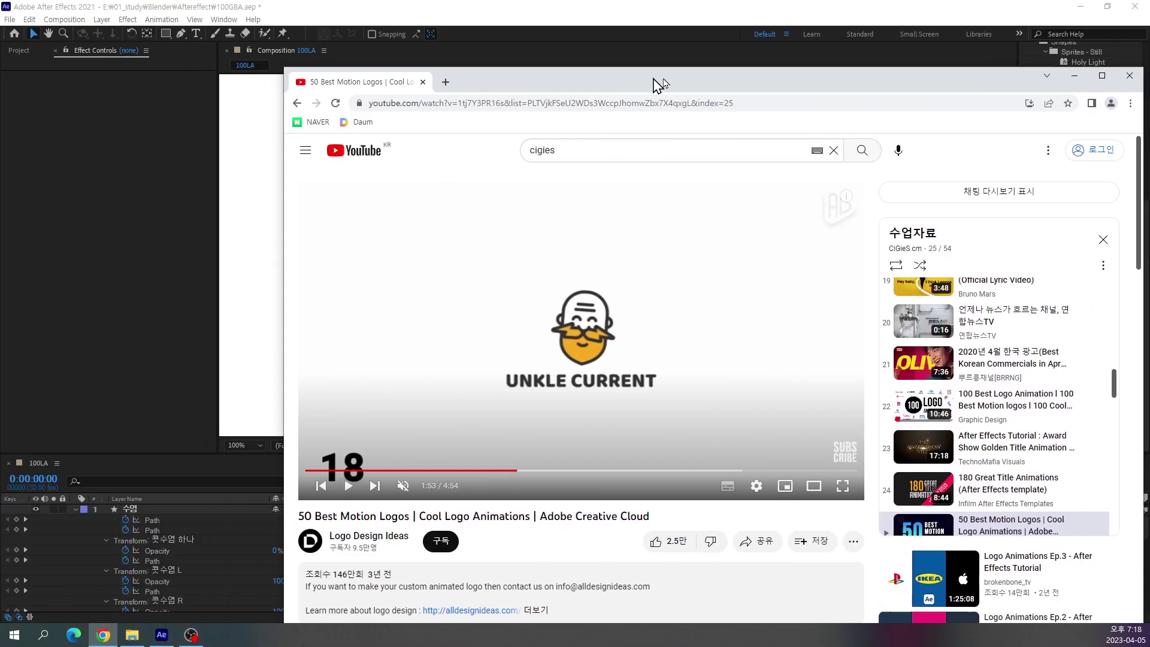
click(439, 473)
key(space)
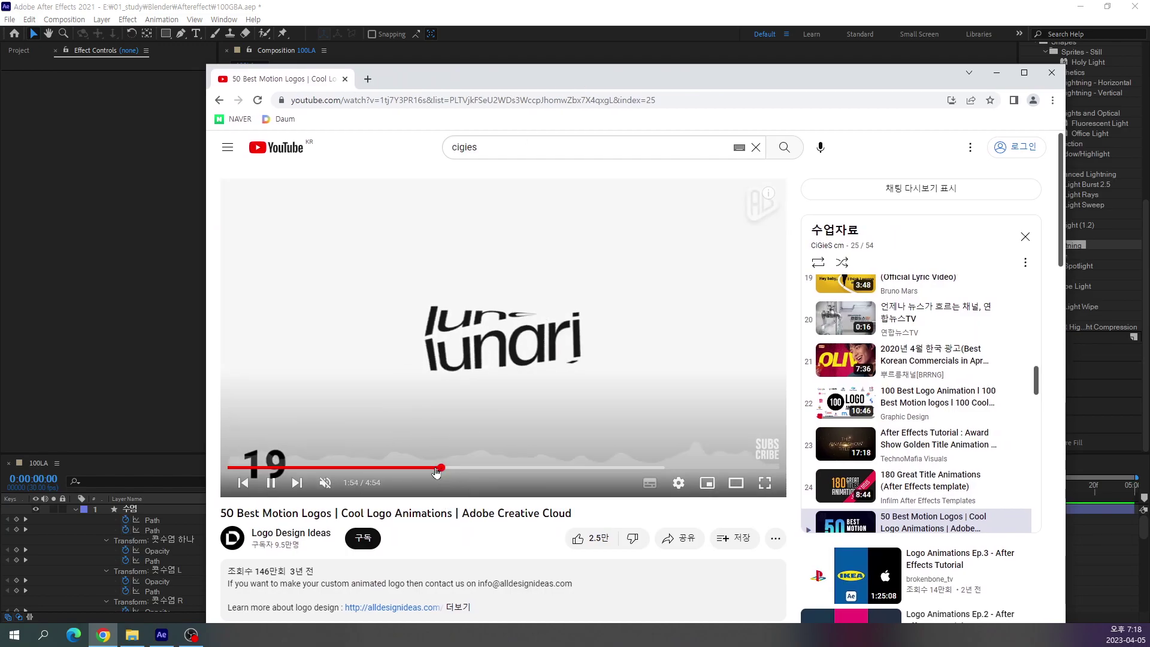
drag(439, 473, 434, 473)
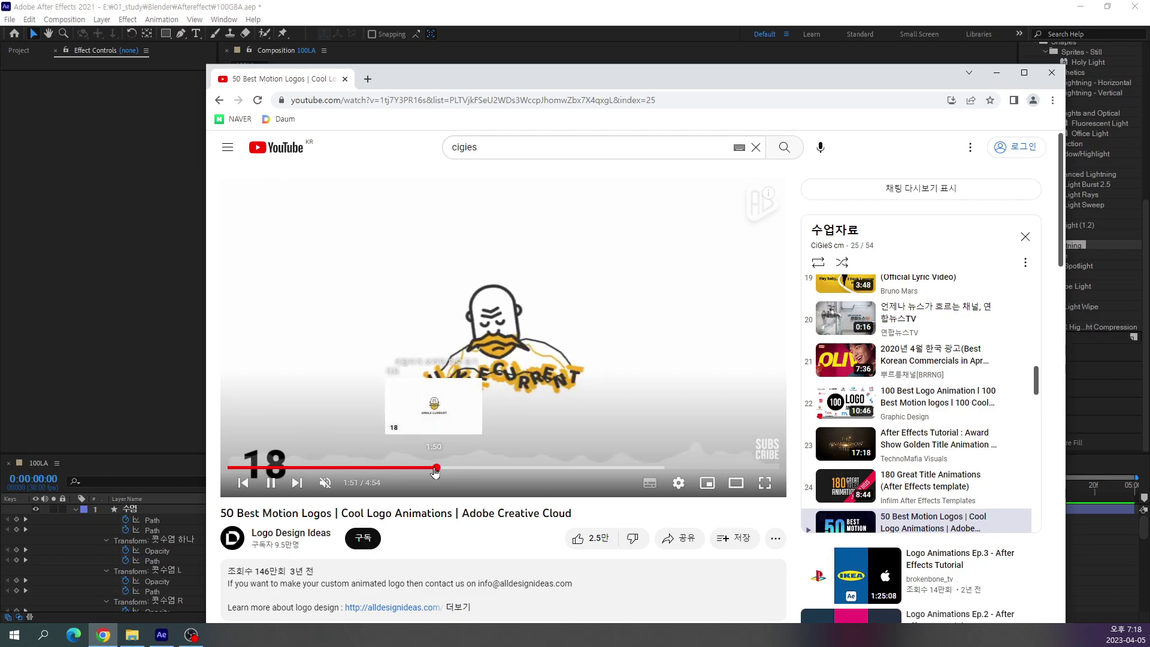
key(space)
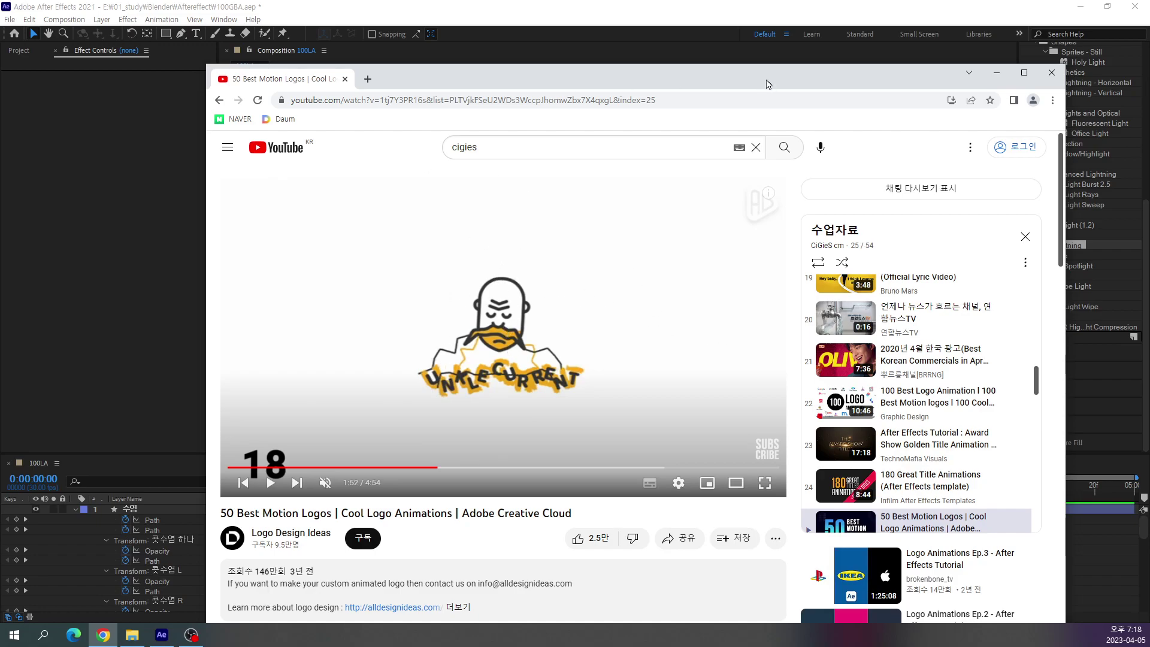
Move the Chrome window aside and switch back to the After Effects composition.
drag(772, 80, 741, 87)
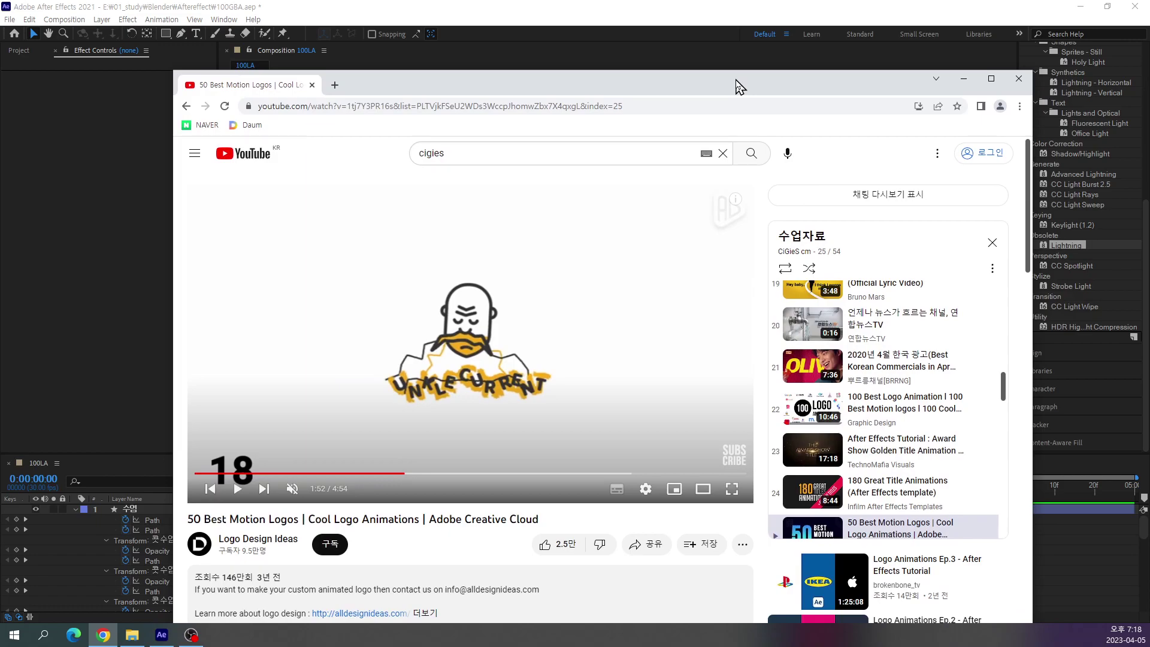
drag(741, 87, 619, 116)
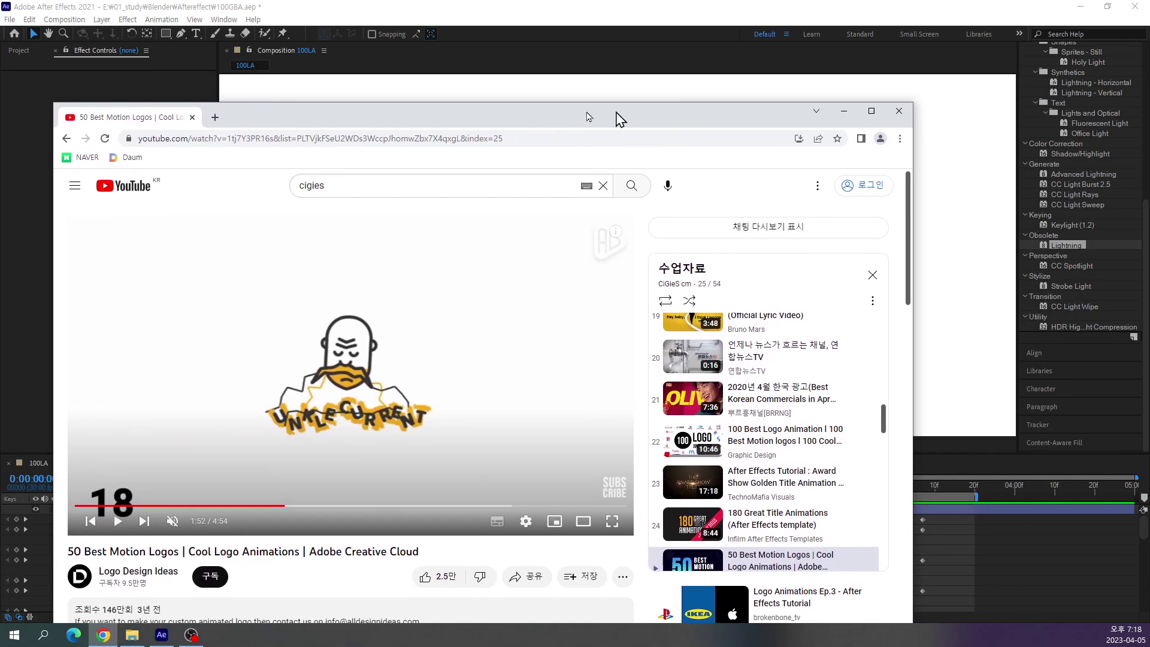
key(alt+Tab)
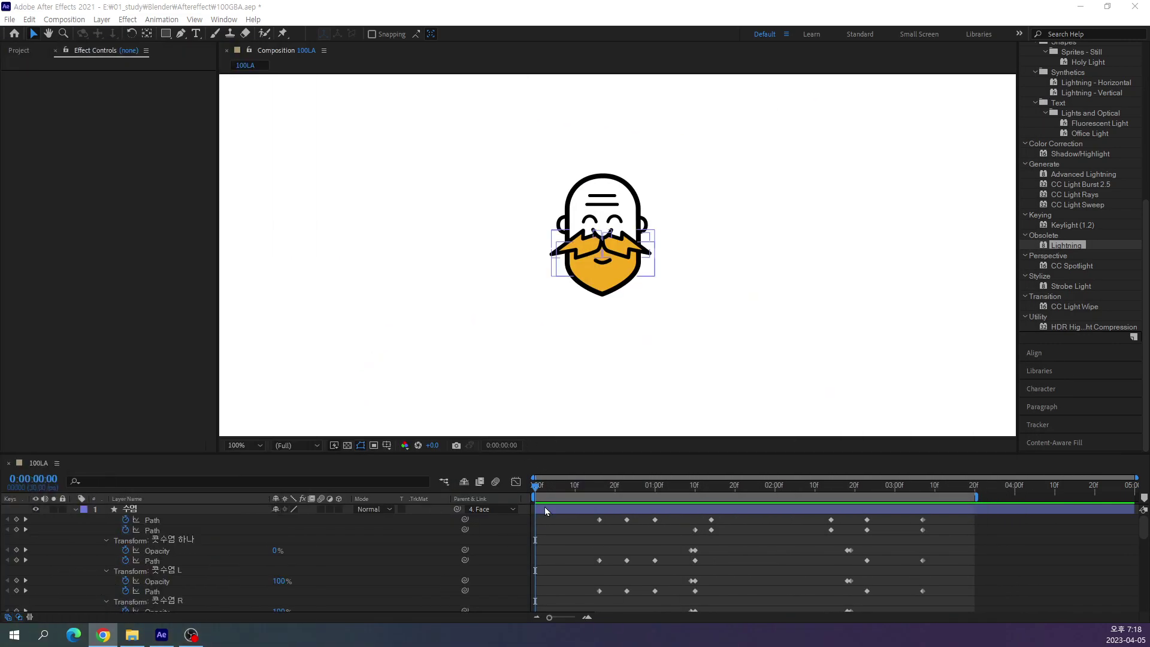
drag(541, 489, 839, 489)
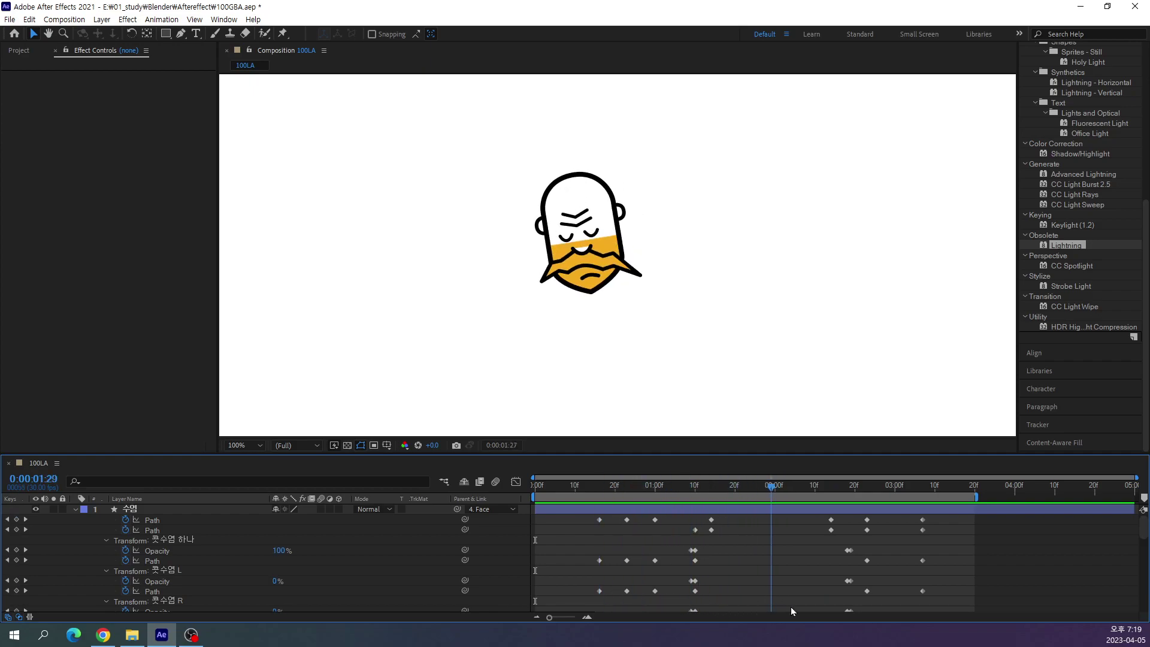
drag(708, 602, 714, 597)
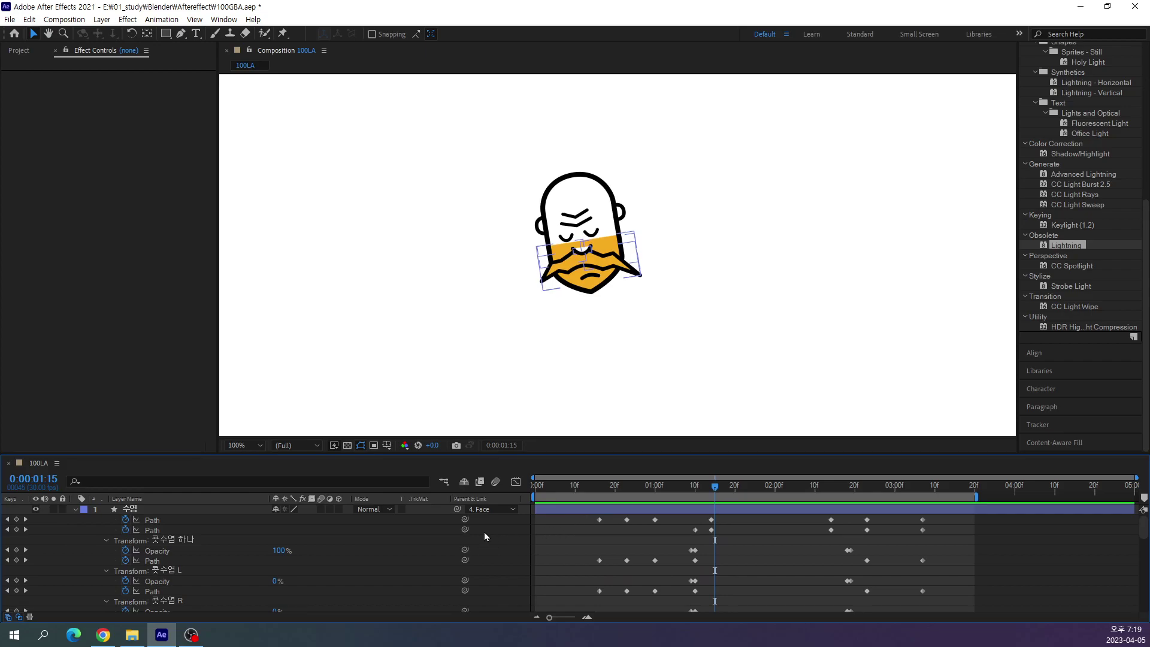
click(787, 525)
drag(717, 489, 713, 495)
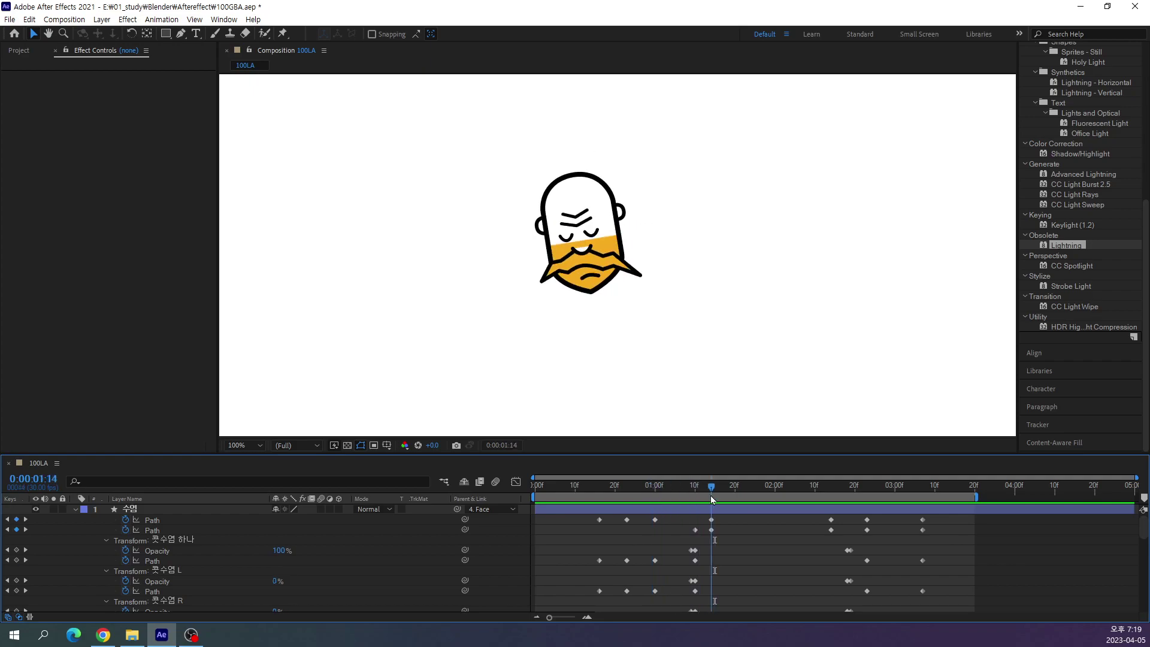
click(244, 510)
Collapse the expanded properties of the 수염, Eye and Face layers.
click(75, 509)
click(84, 520)
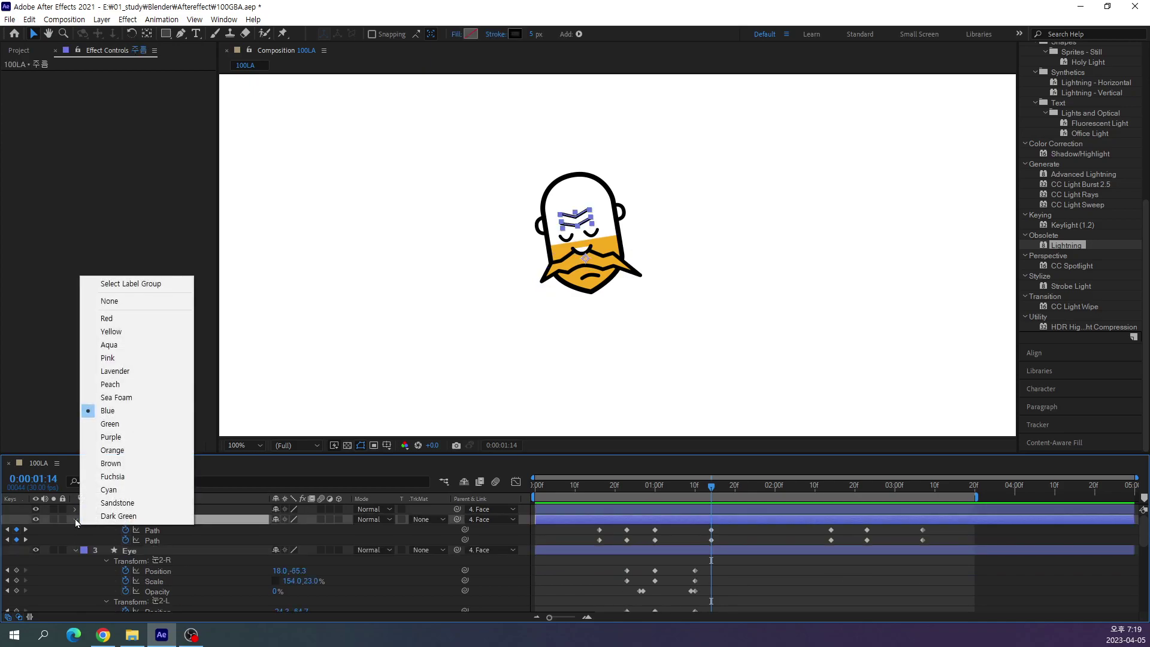
click(73, 519)
click(74, 530)
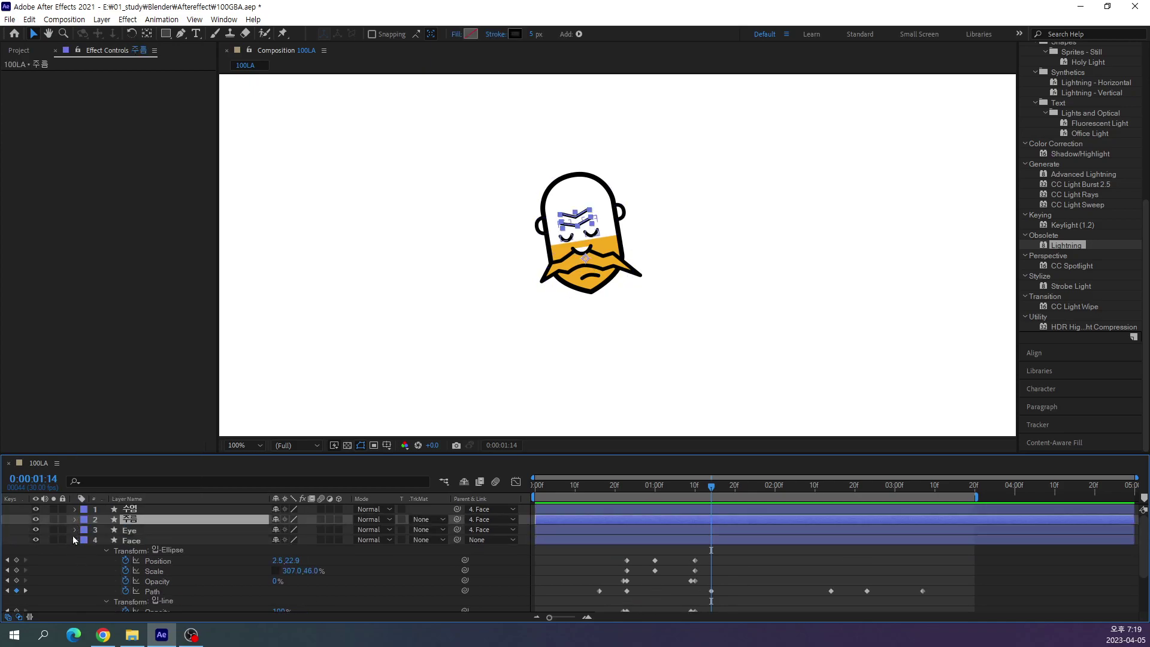
scroll(72, 563, down, 1)
click(75, 509)
click(76, 541)
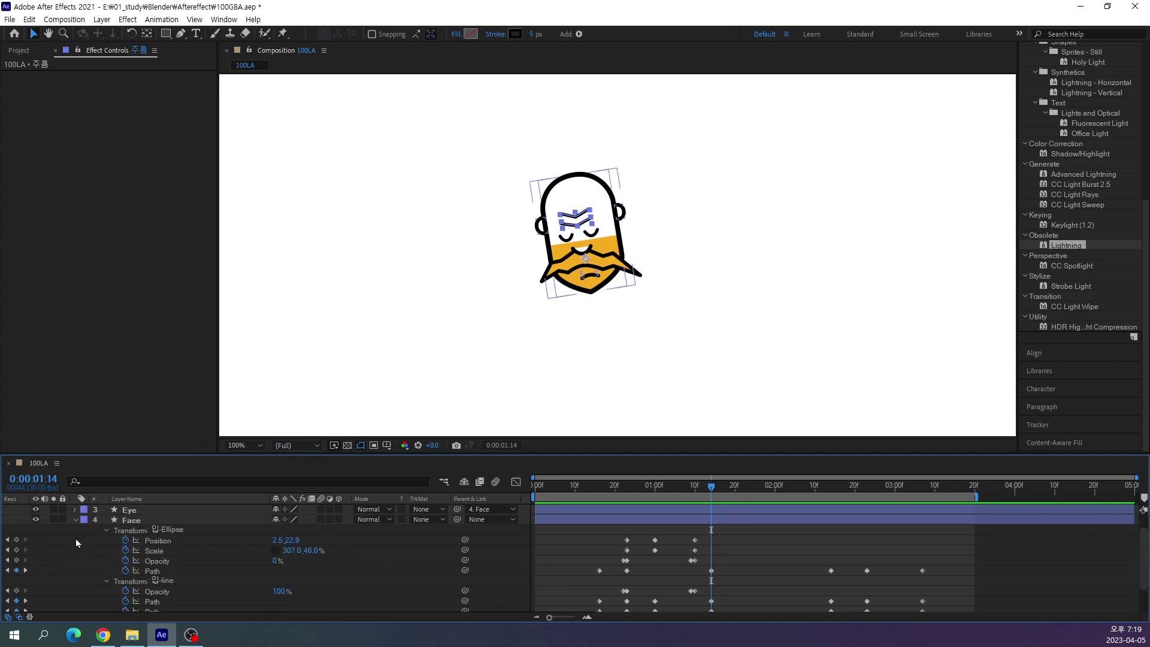
click(75, 520)
Deselect all layers by clicking empty space in the timeline.
click(103, 576)
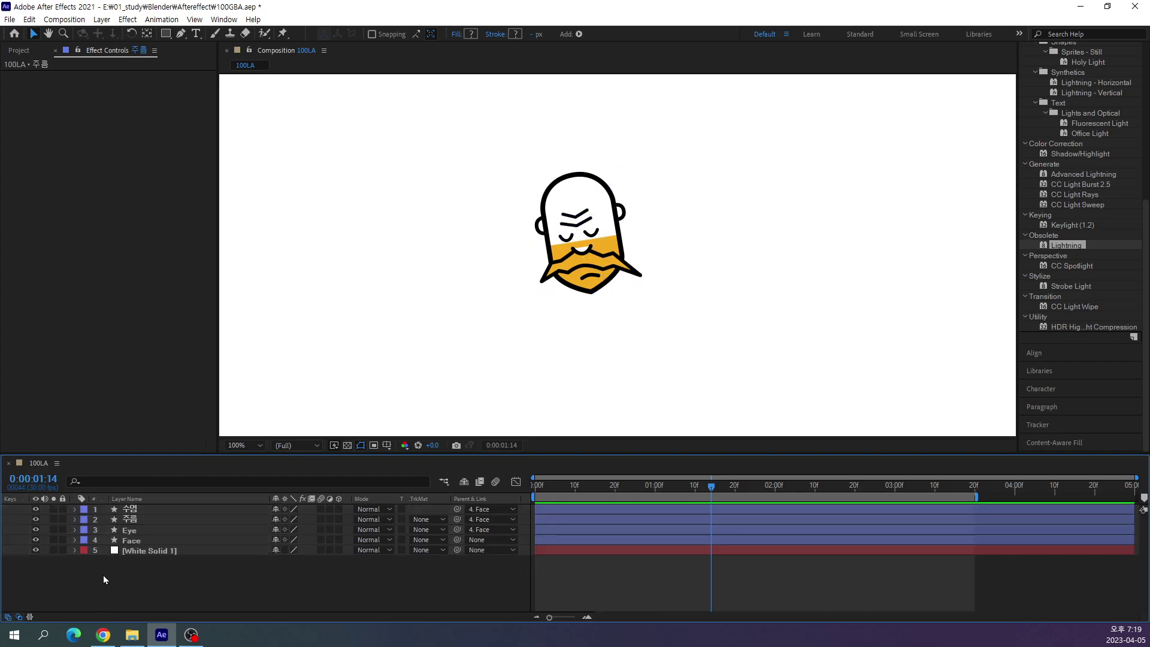
click(60, 541)
click(149, 609)
Add a New > Null Object layer and position it over the lower face.
right_click(149, 605)
mouse_move(248, 472)
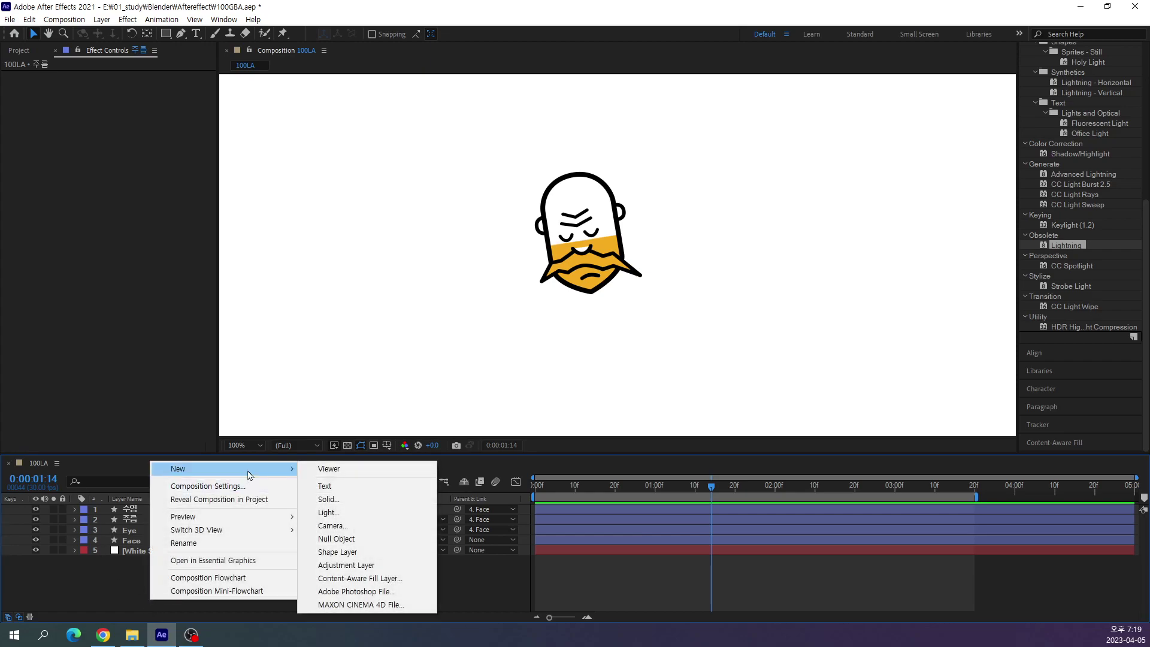
click(363, 539)
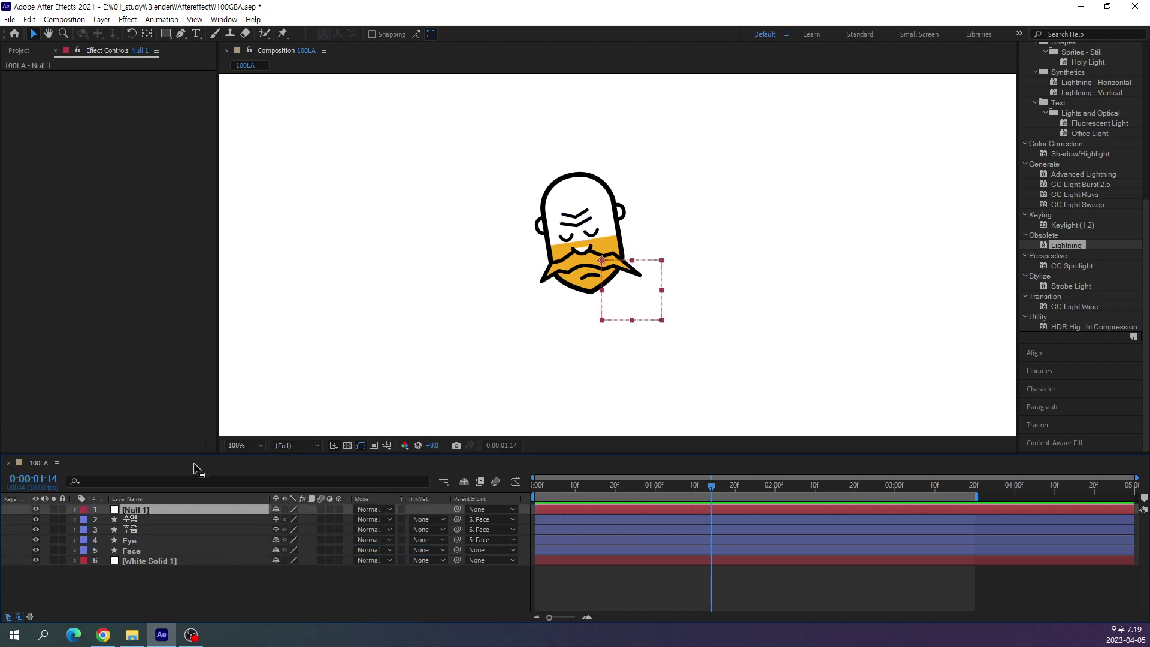
drag(643, 294, 624, 282)
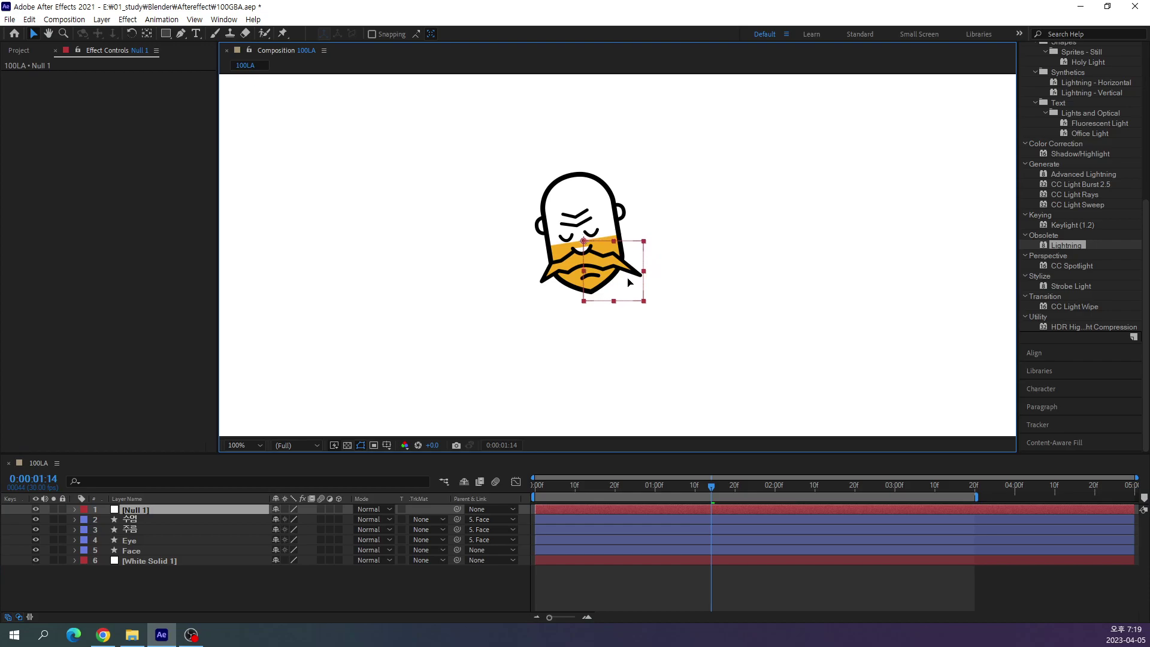
key(Return)
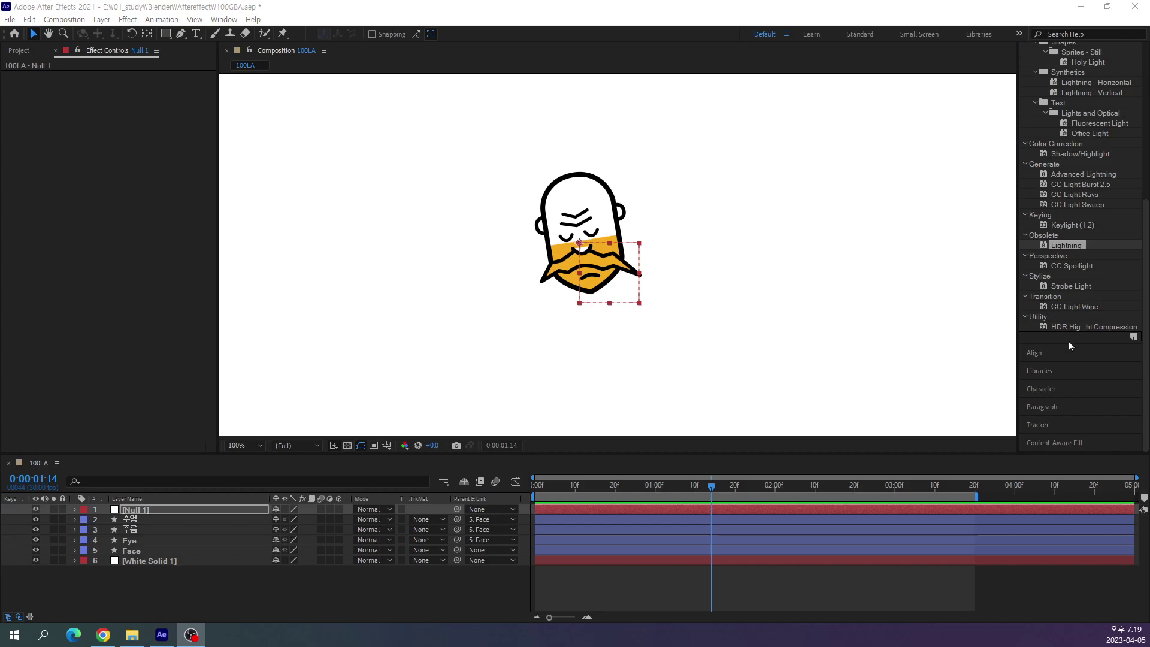
drag(624, 293, 623, 290)
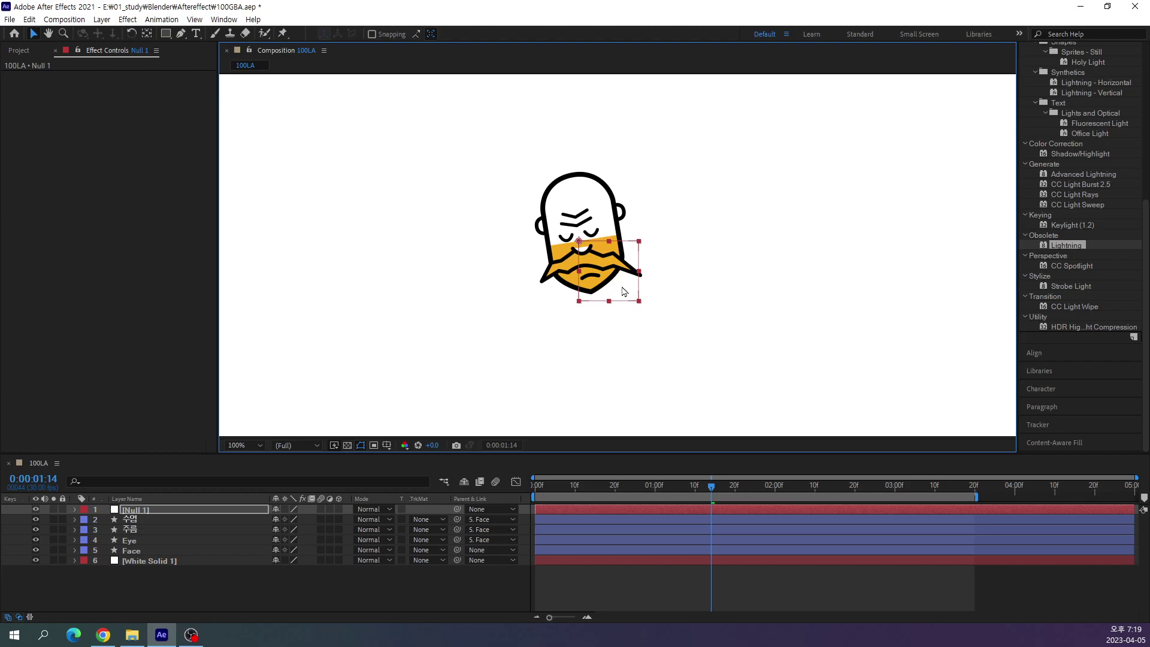
Rename the null layer to 'wiggle'.
click(131, 511)
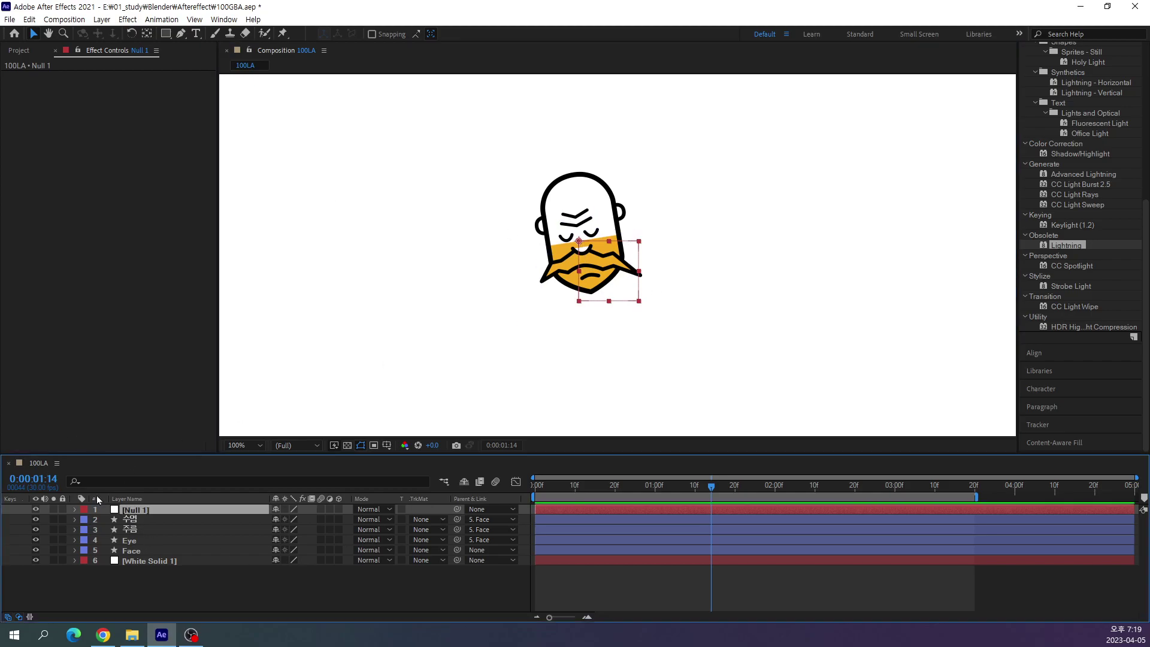
key(Return)
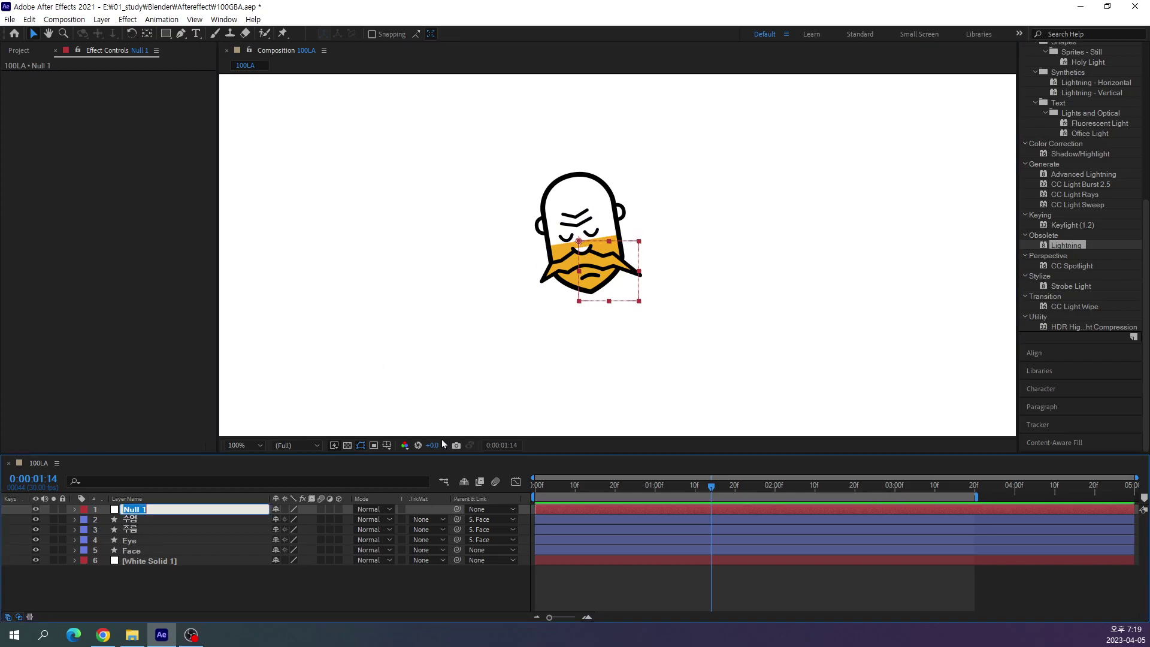
text(wiggle)
key(Return)
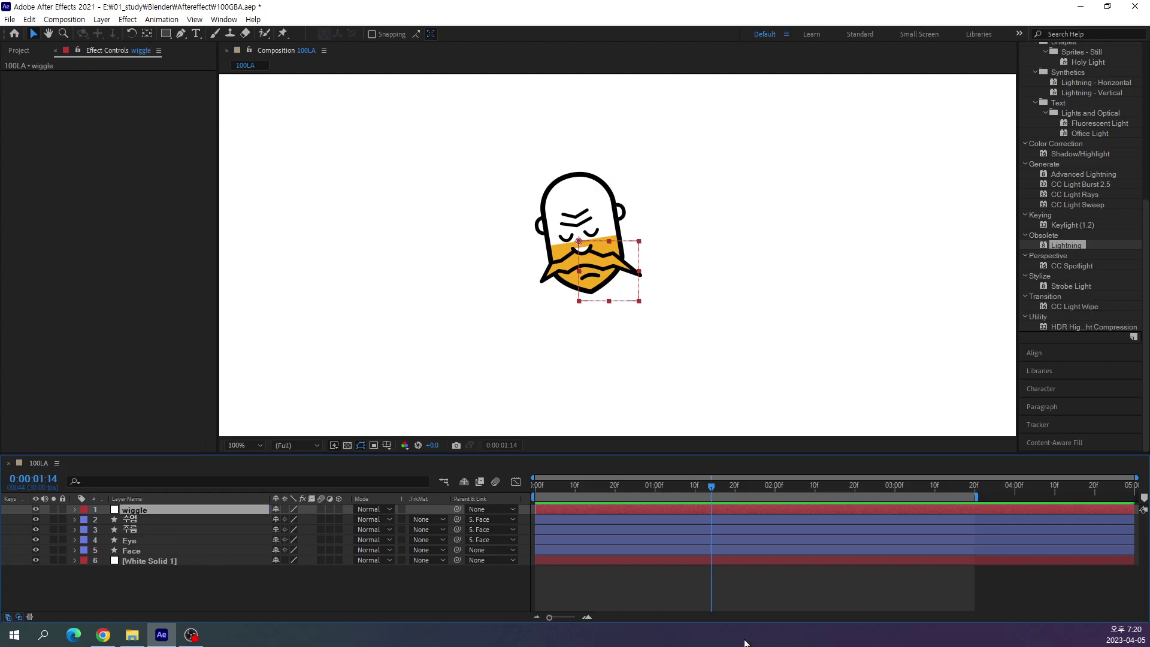
Reveal the wiggle layer's transform and search Effects & Presets for 'wiggle', picking Wiggle - position.
click(75, 509)
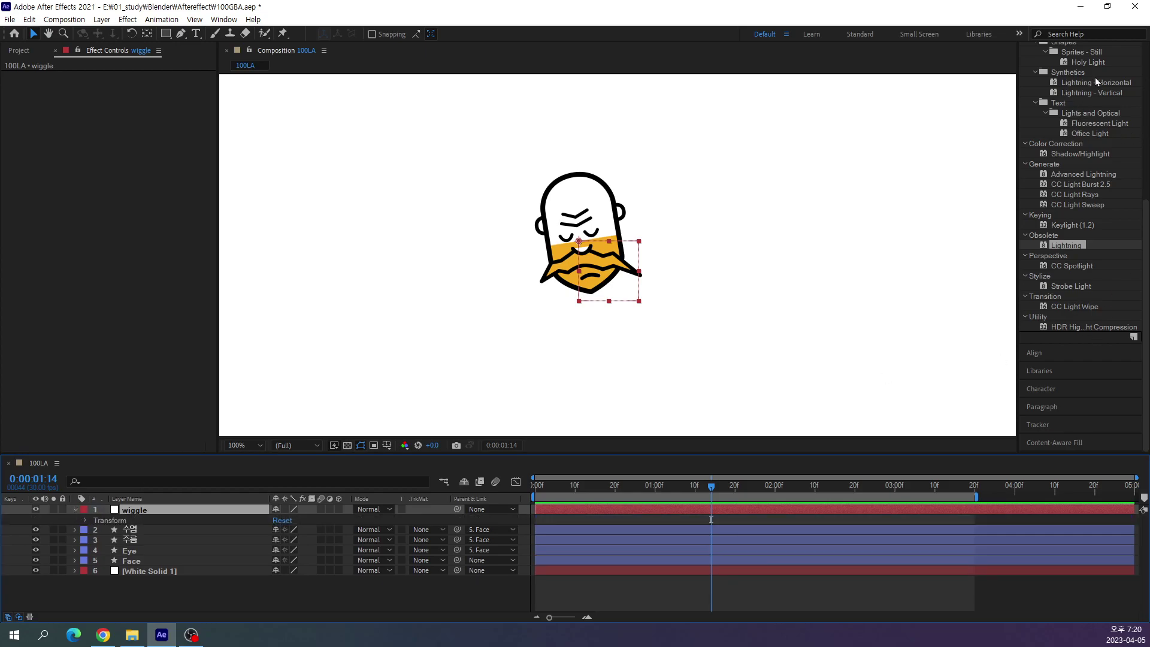
scroll(1095, 77, up, 5)
click(1062, 118)
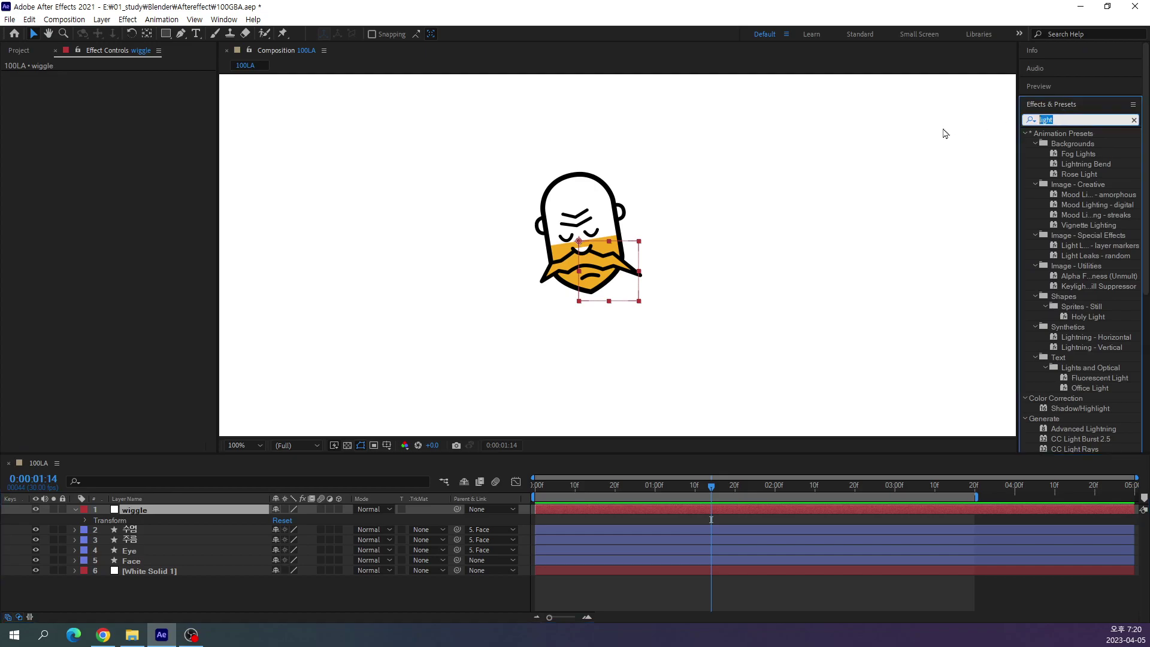
text(wiggle)
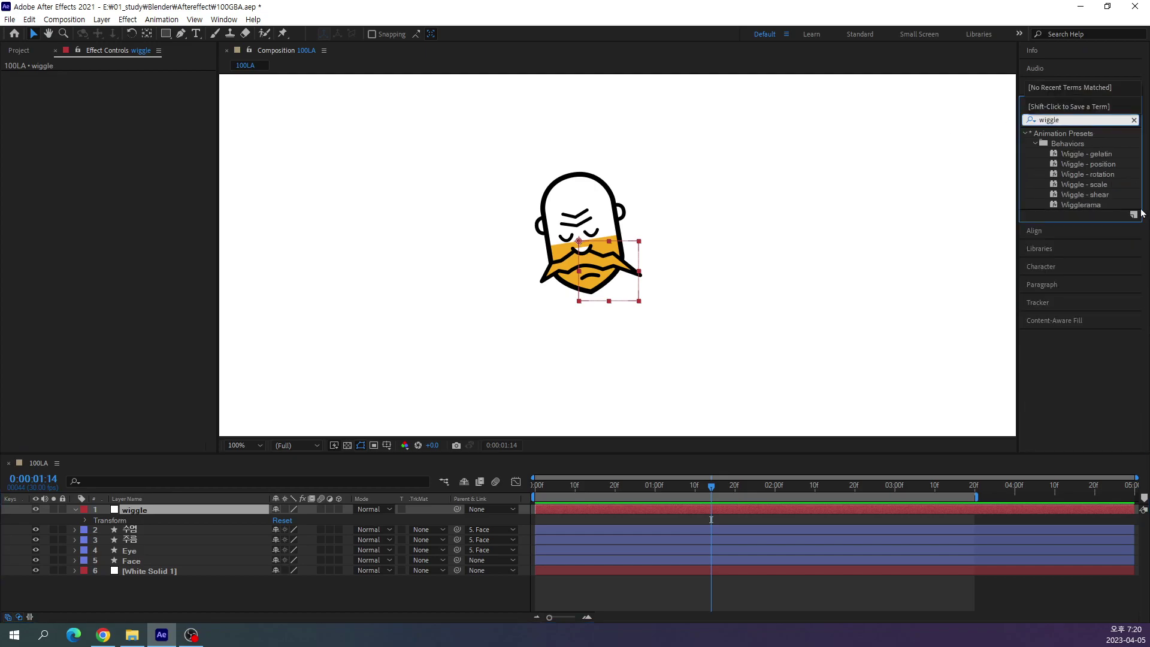
click(1098, 166)
click(1105, 176)
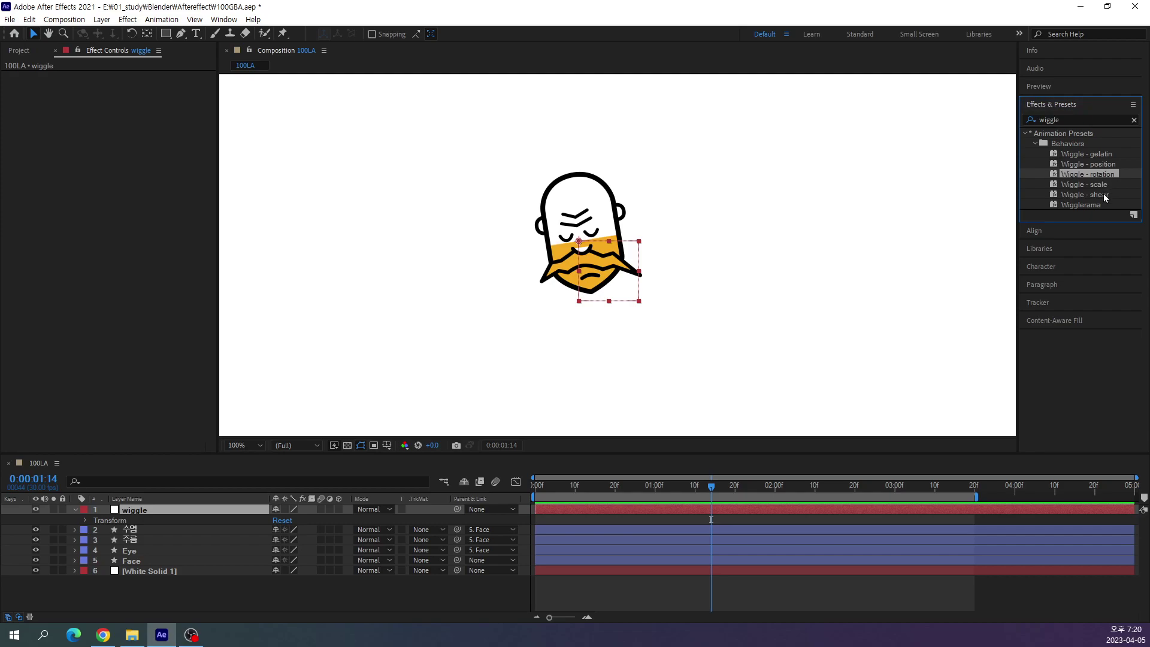
click(1106, 165)
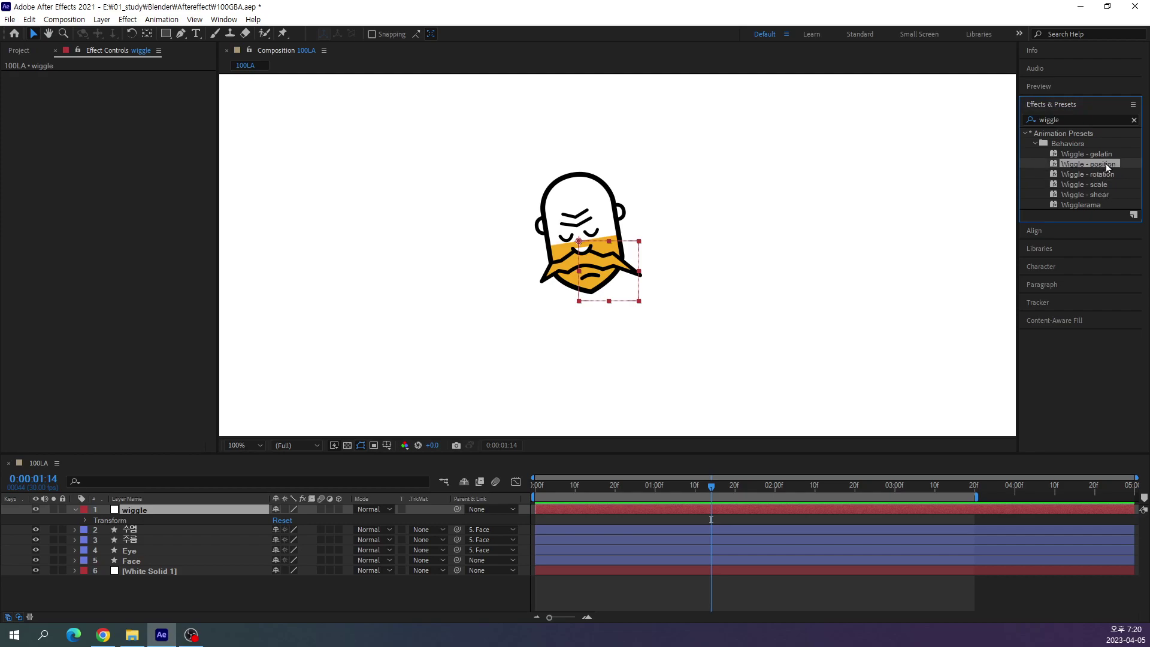
Shift-select the character layers down to Face, then deselect them.
click(150, 529)
shift+click(154, 558)
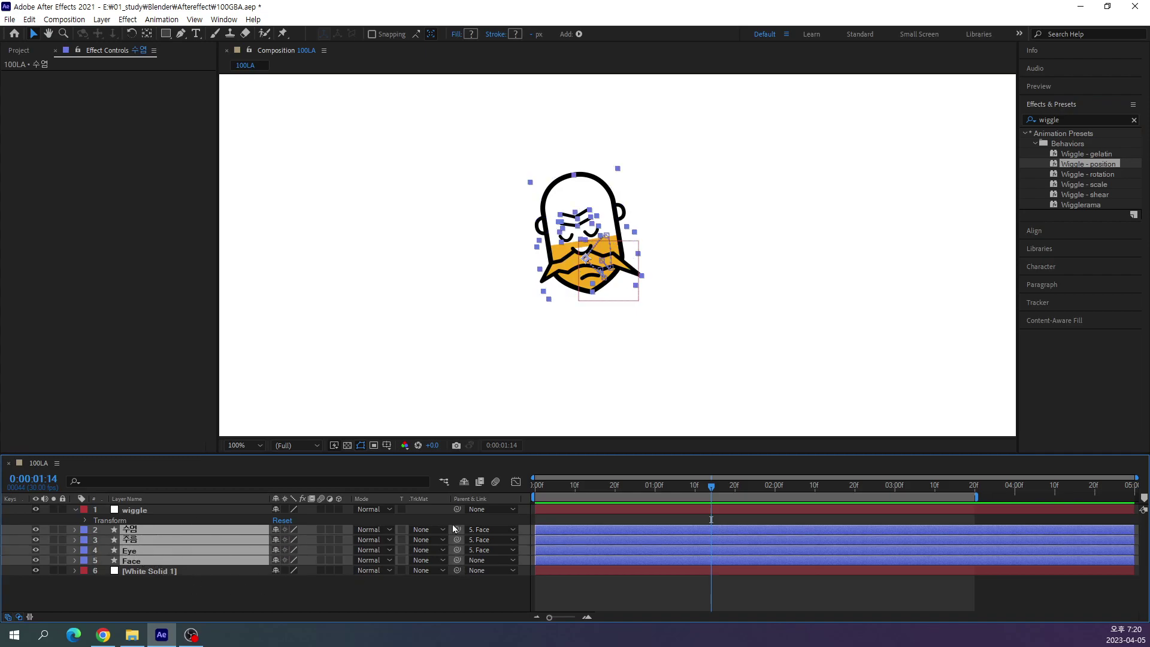
click(218, 587)
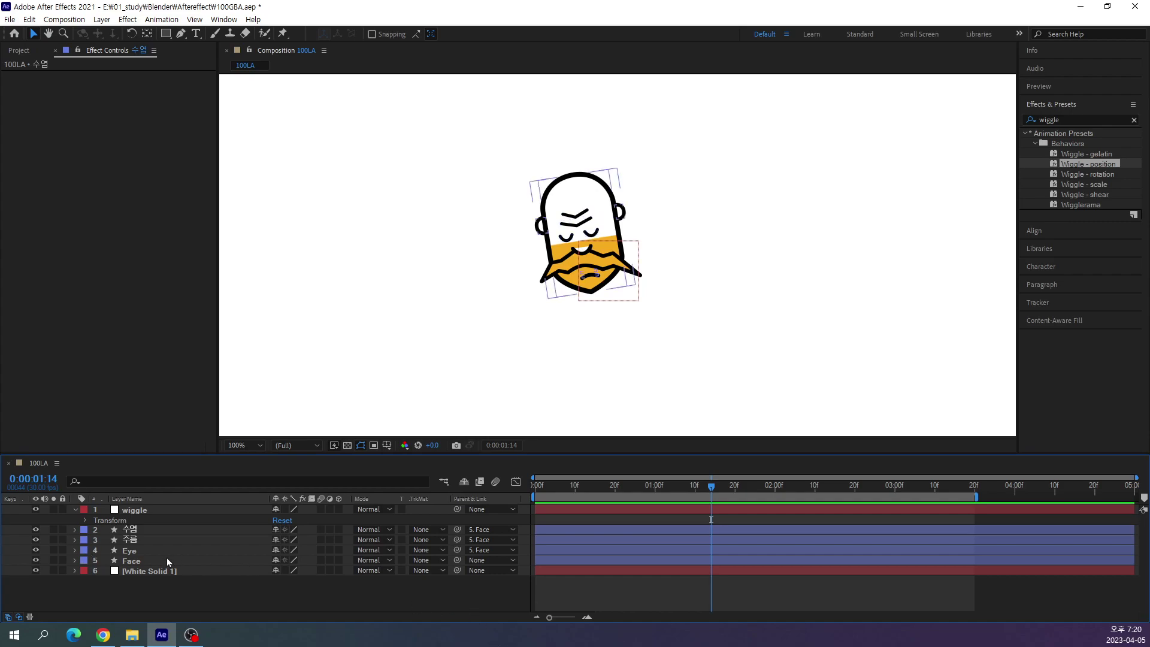
click(216, 561)
drag(456, 562, 178, 514)
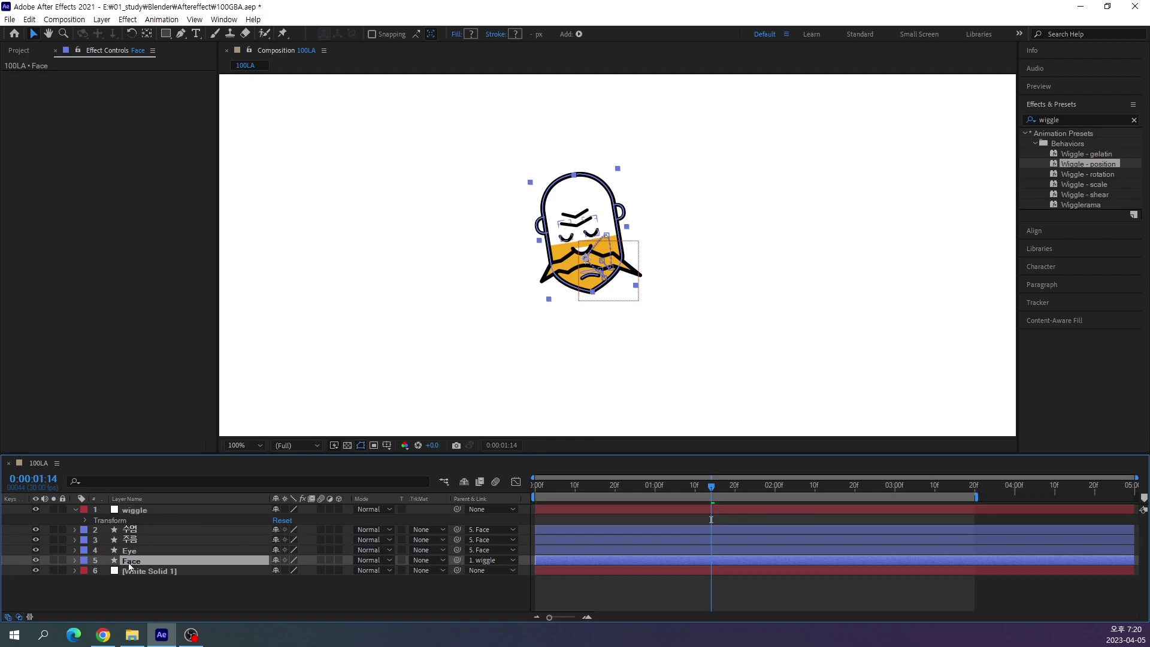
click(184, 516)
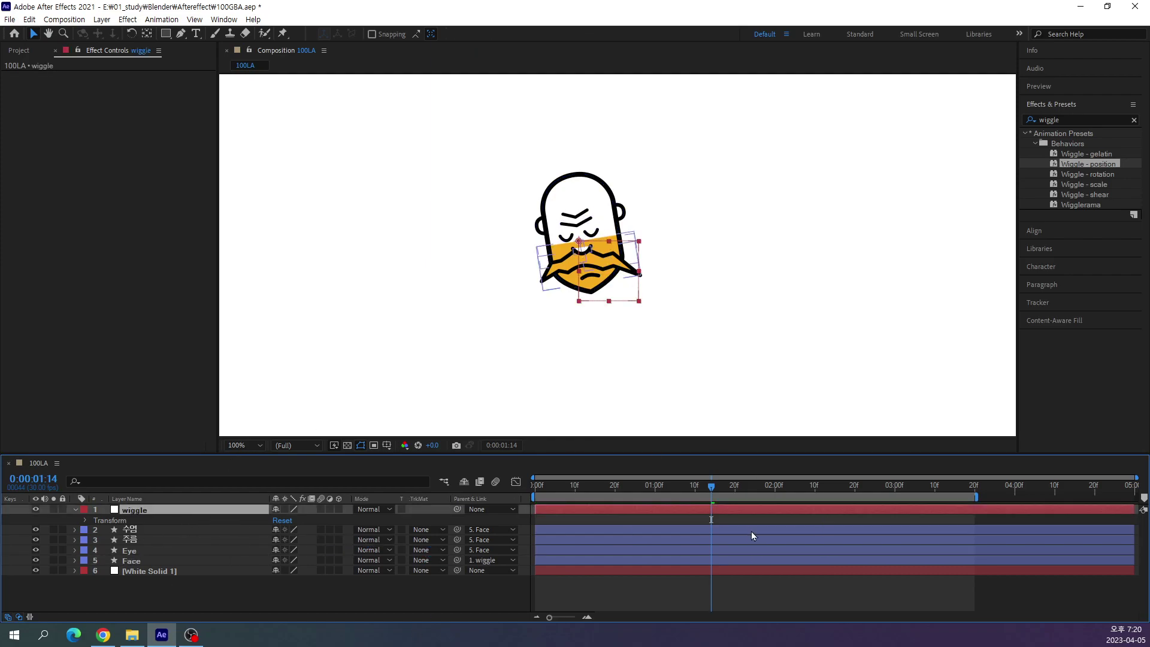
mouse_move(712, 487)
mouse_down()
mouse_move(622, 496)
mouse_move(813, 528)
mouse_move(713, 549)
mouse_move(695, 539)
mouse_up()
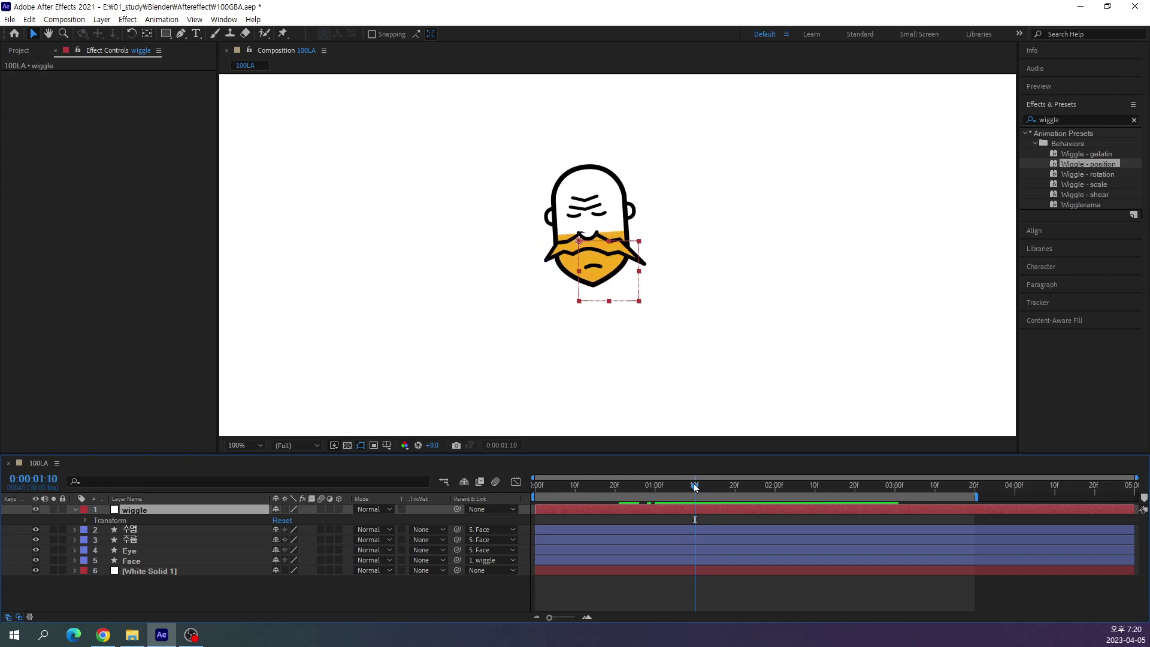
mouse_move(694, 483)
mouse_down()
mouse_move(703, 503)
mouse_move(847, 534)
mouse_up()
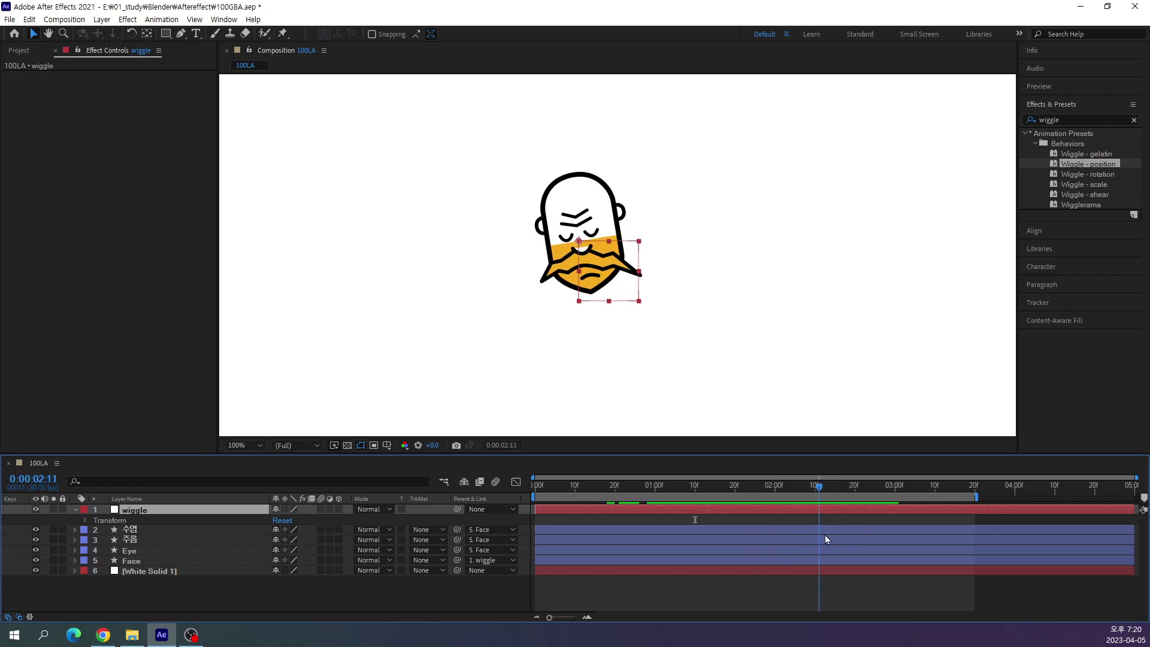
drag(848, 533, 836, 535)
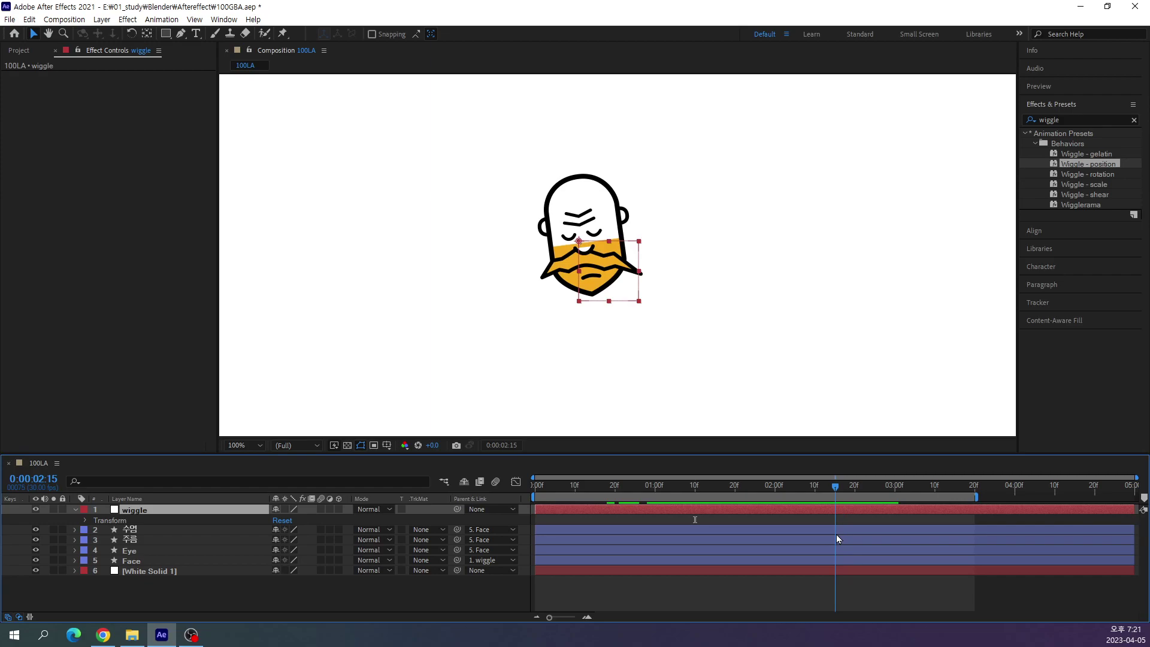
drag(836, 534, 655, 575)
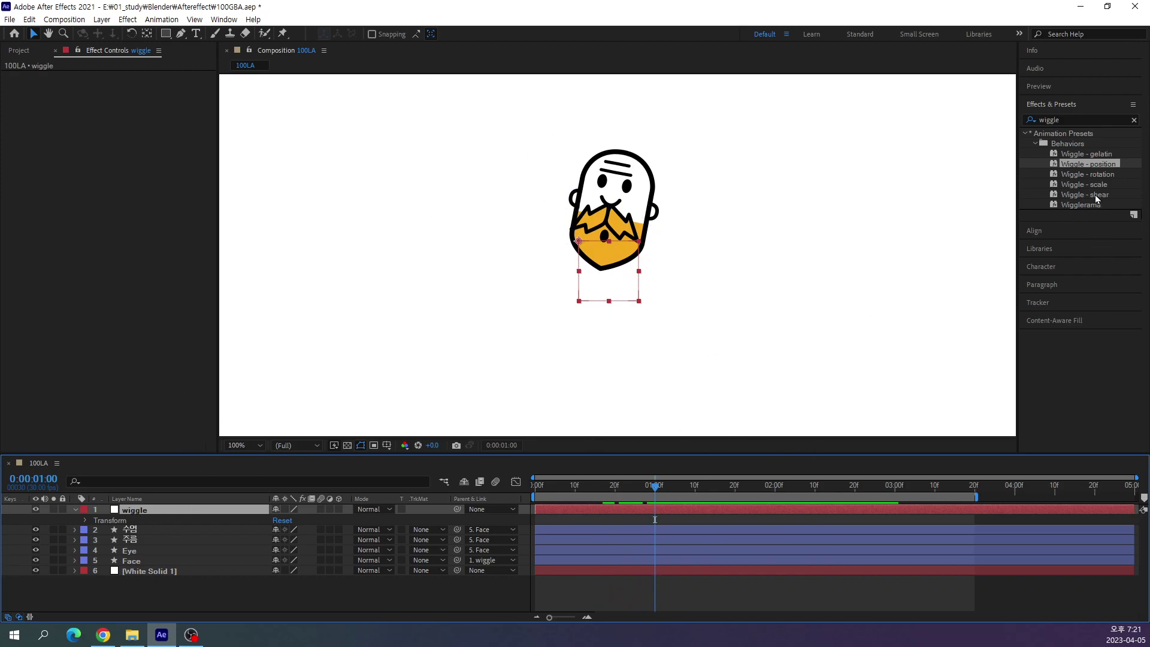
Drag the Wiggle - position preset onto the wiggle null and preview the random face motion.
click(1093, 173)
click(1107, 165)
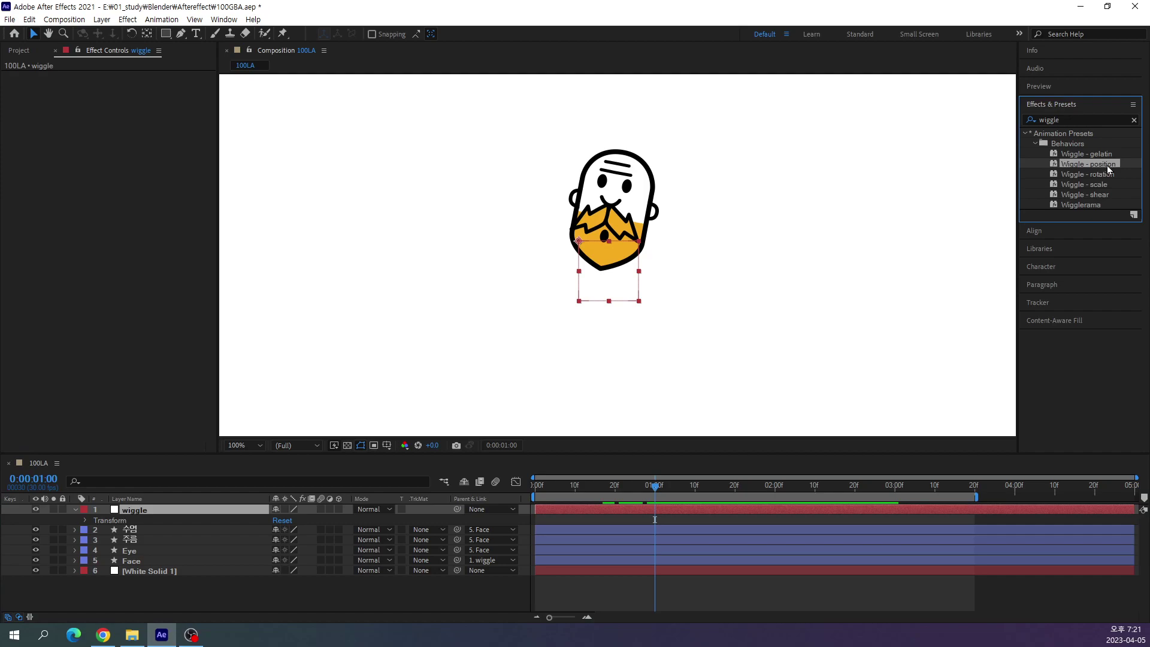
drag(1107, 166, 179, 510)
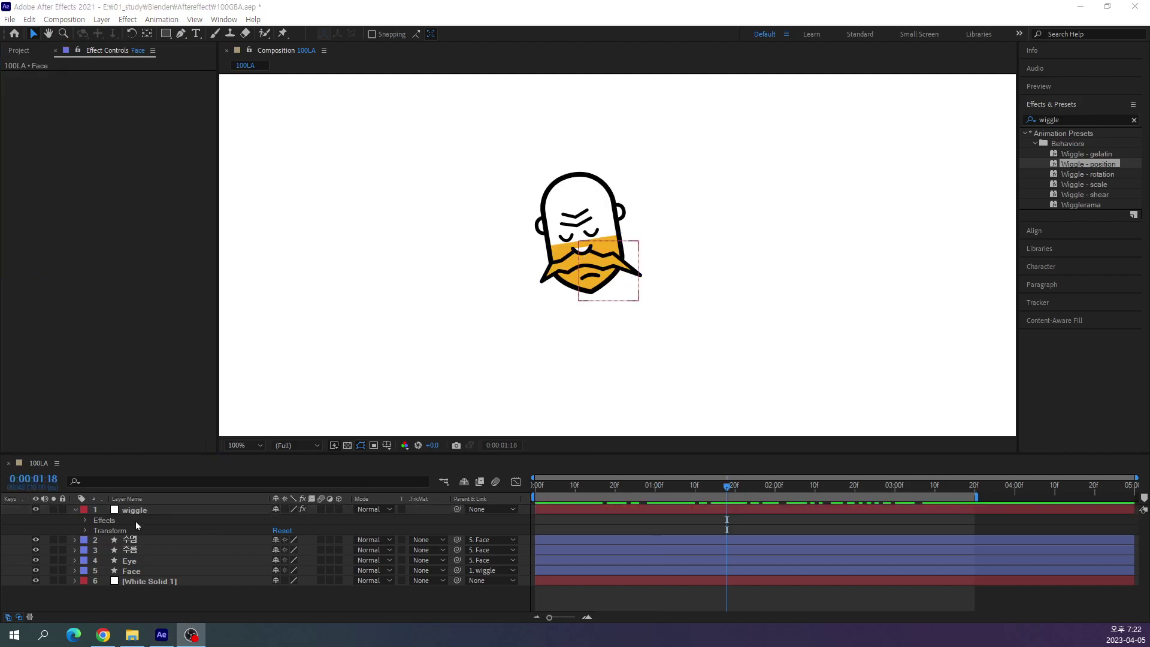
click(119, 508)
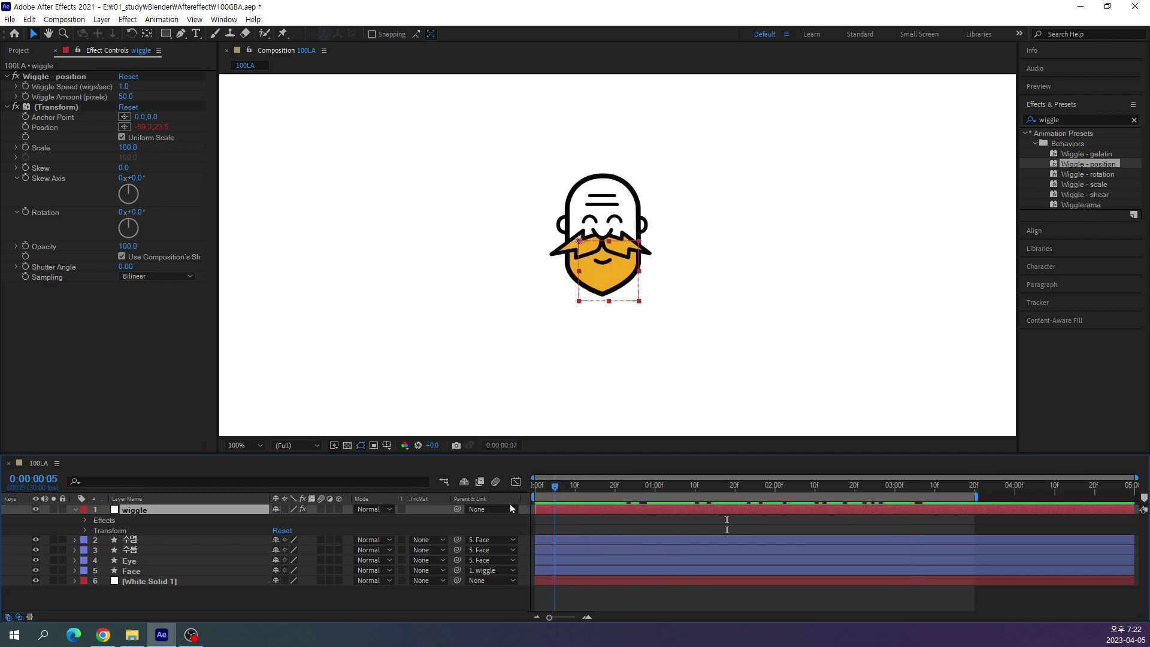
key(space)
key(space)
key(space)
click(130, 599)
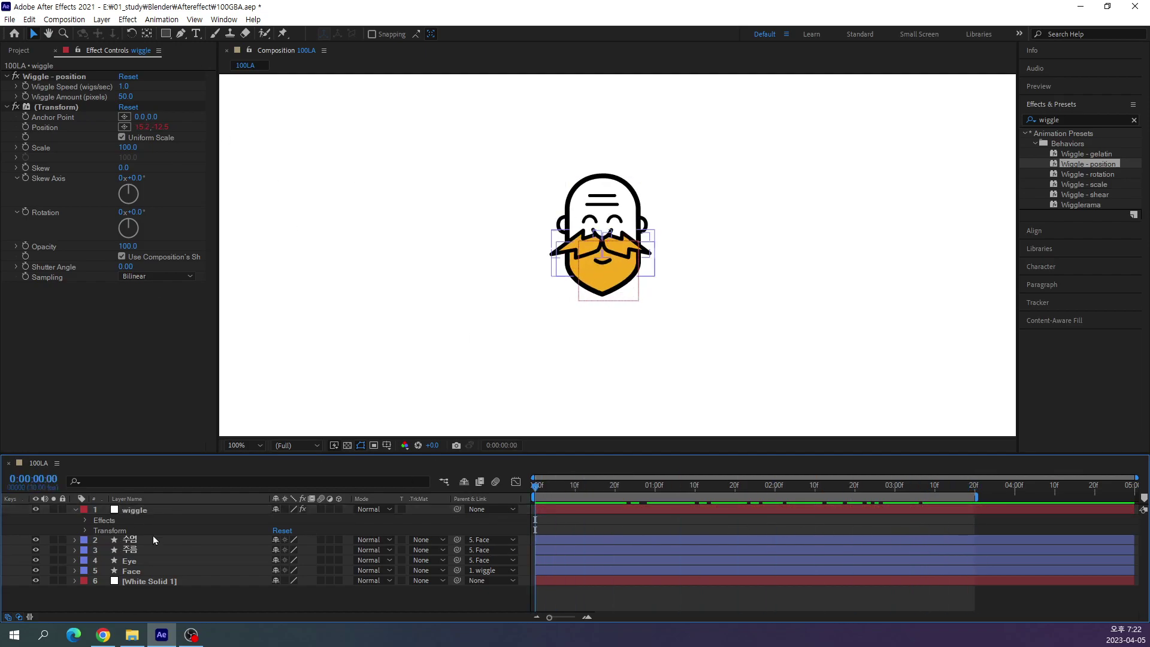
Delete the wiggle null and step through the face layers, ending on Face.
click(139, 508)
key(Delete)
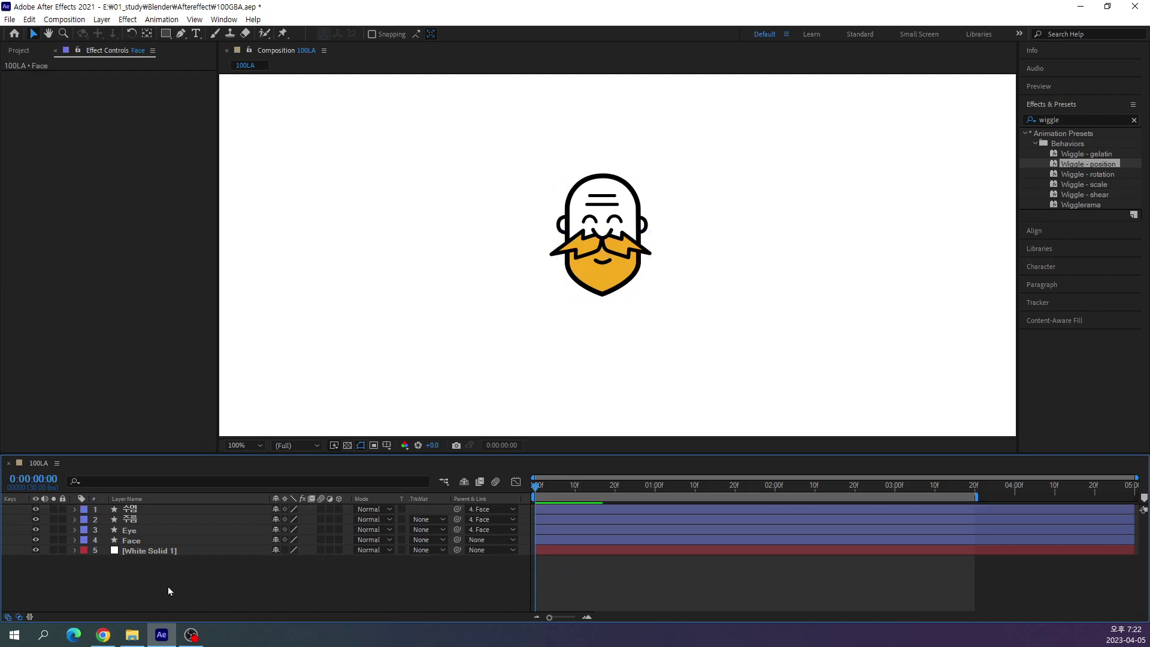
click(138, 540)
key(ctrl+Up)
key(ctrl+Up)
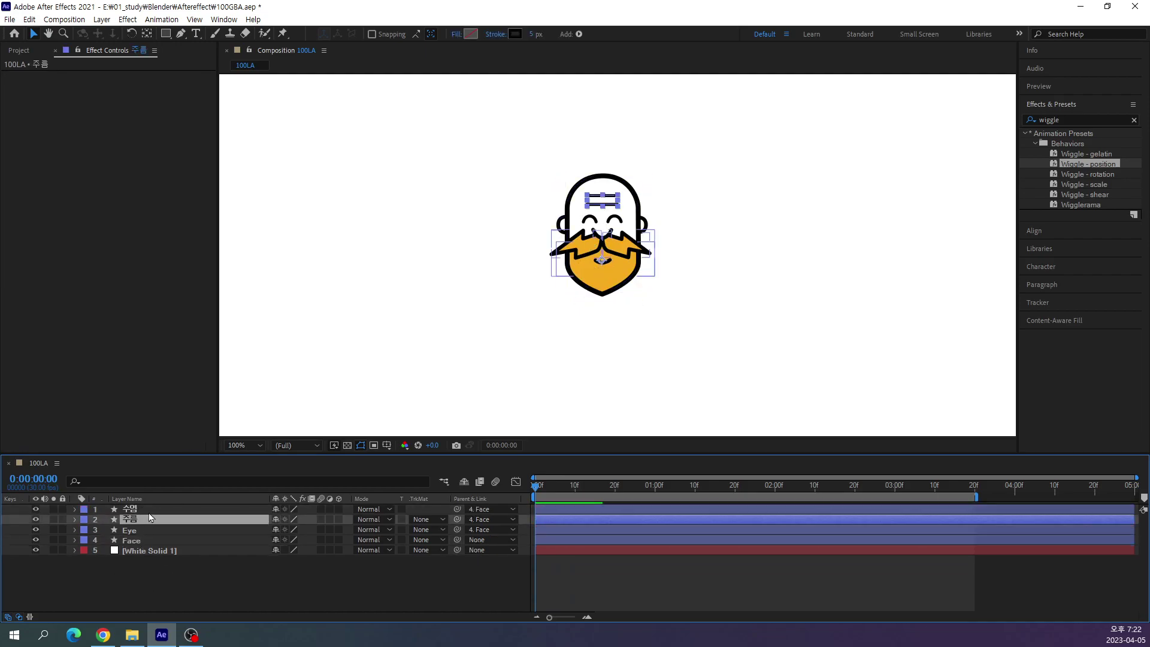
key(ctrl+Up)
key(ctrl+Down)
key(ctrl+Down)
key(ctrl+Down)
click(154, 530)
click(159, 520)
click(162, 509)
click(164, 519)
click(164, 530)
click(164, 542)
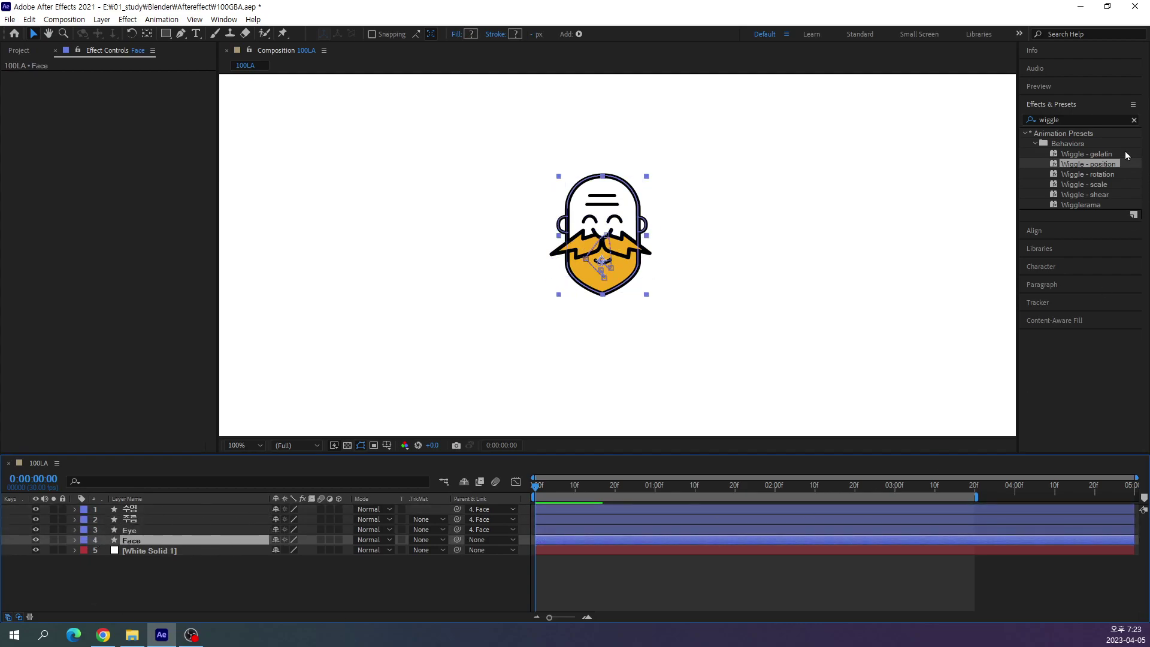
Apply Wiggle - position to the Face layer and scrub the timeline to test it.
drag(1091, 168, 142, 538)
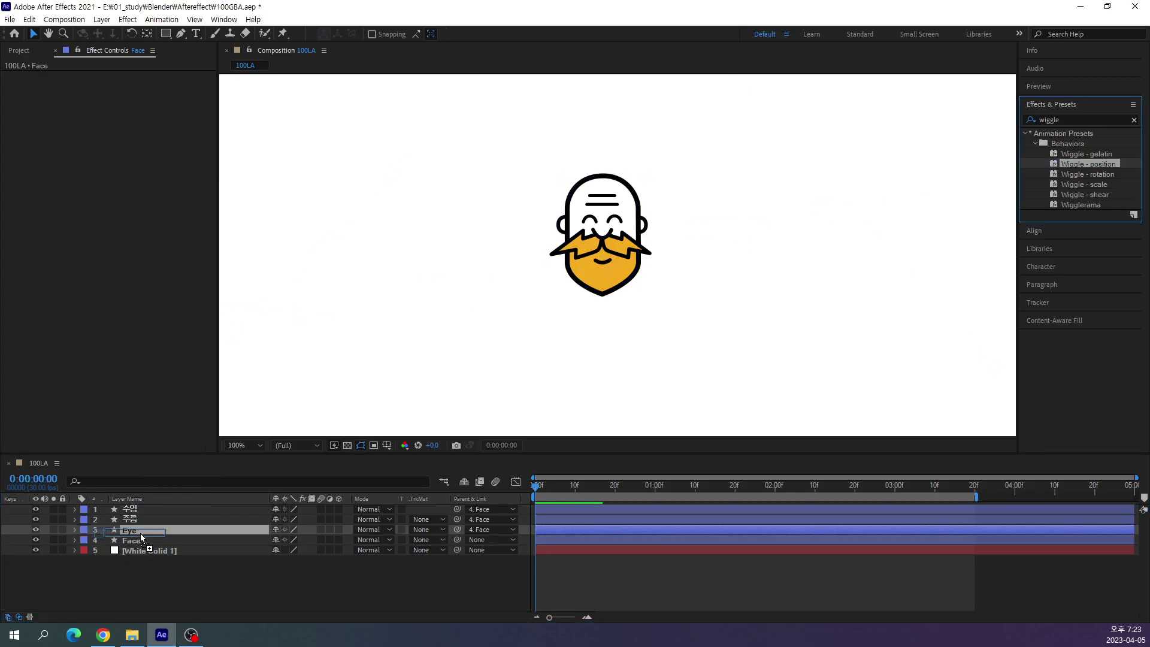
mouse_move(537, 488)
mouse_down()
mouse_move(729, 493)
mouse_move(408, 548)
mouse_up()
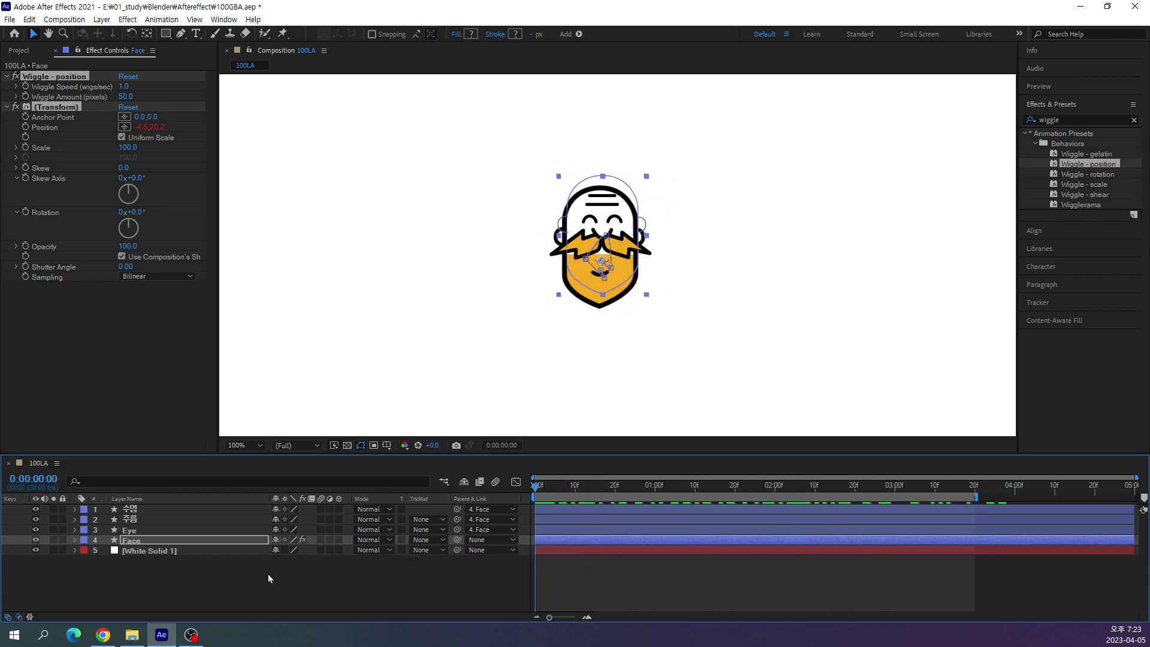
drag(408, 547, 125, 540)
click(126, 539)
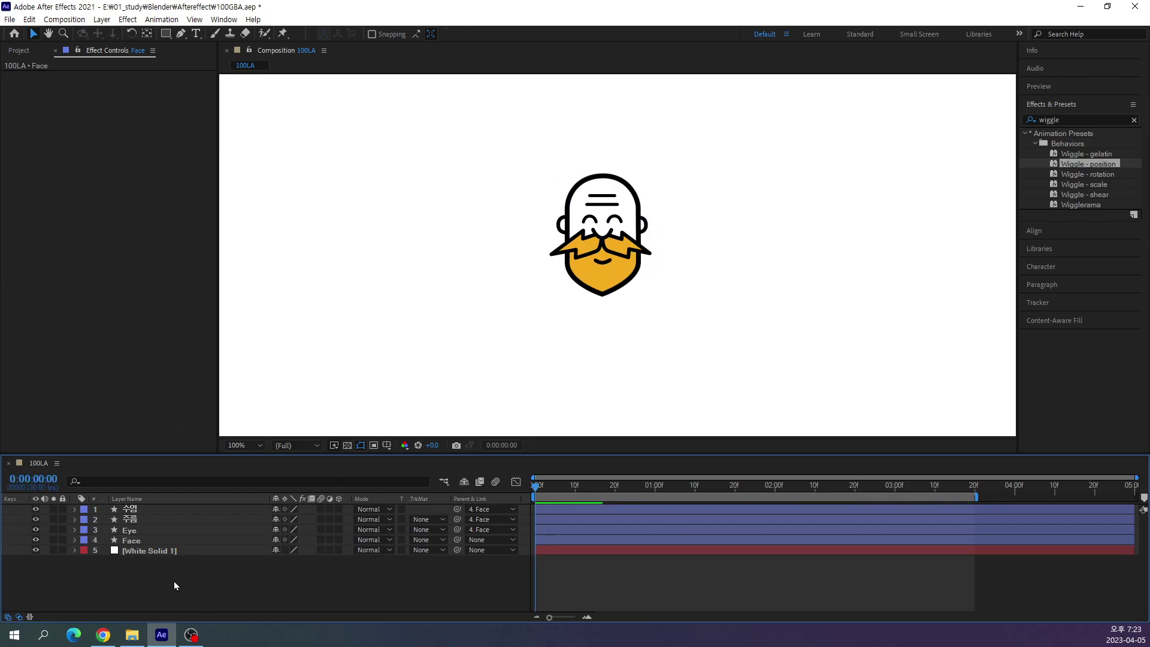
Reselect the face layers, finishing with only Face selected.
click(146, 530)
click(146, 540)
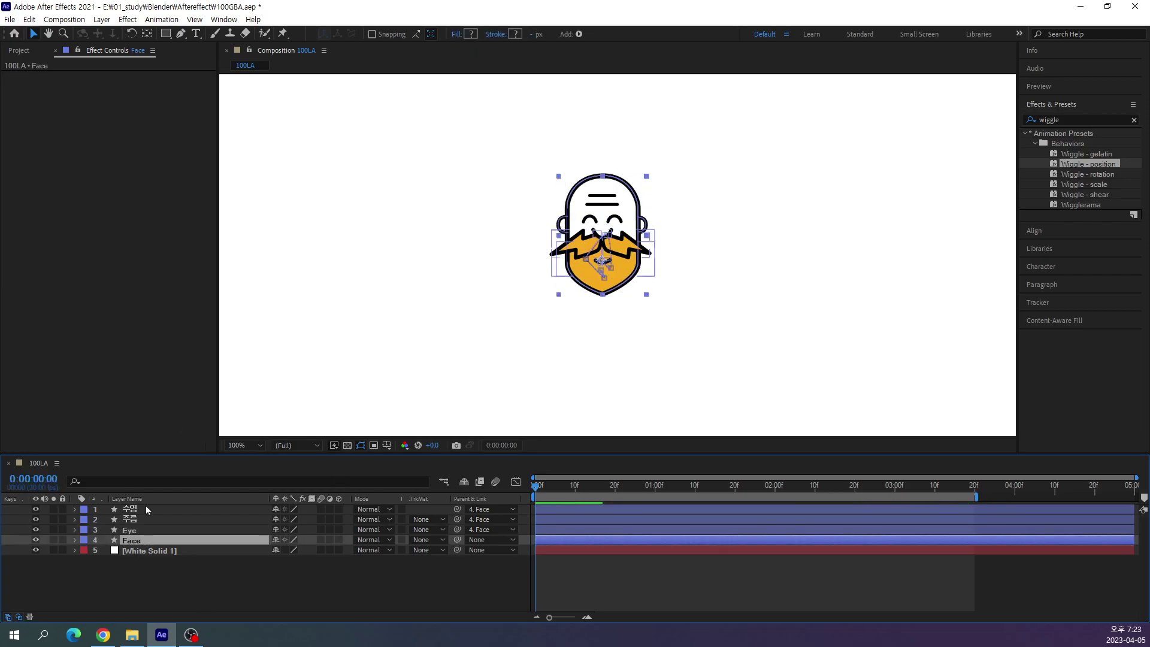
shift+click(146, 507)
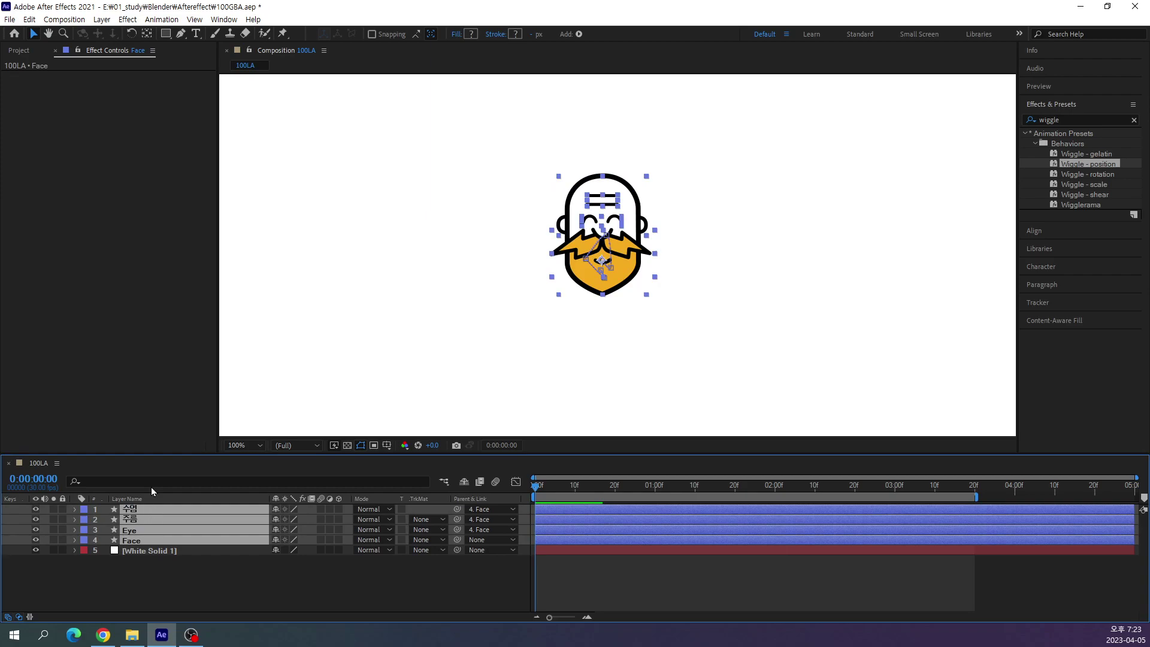
click(140, 570)
click(139, 539)
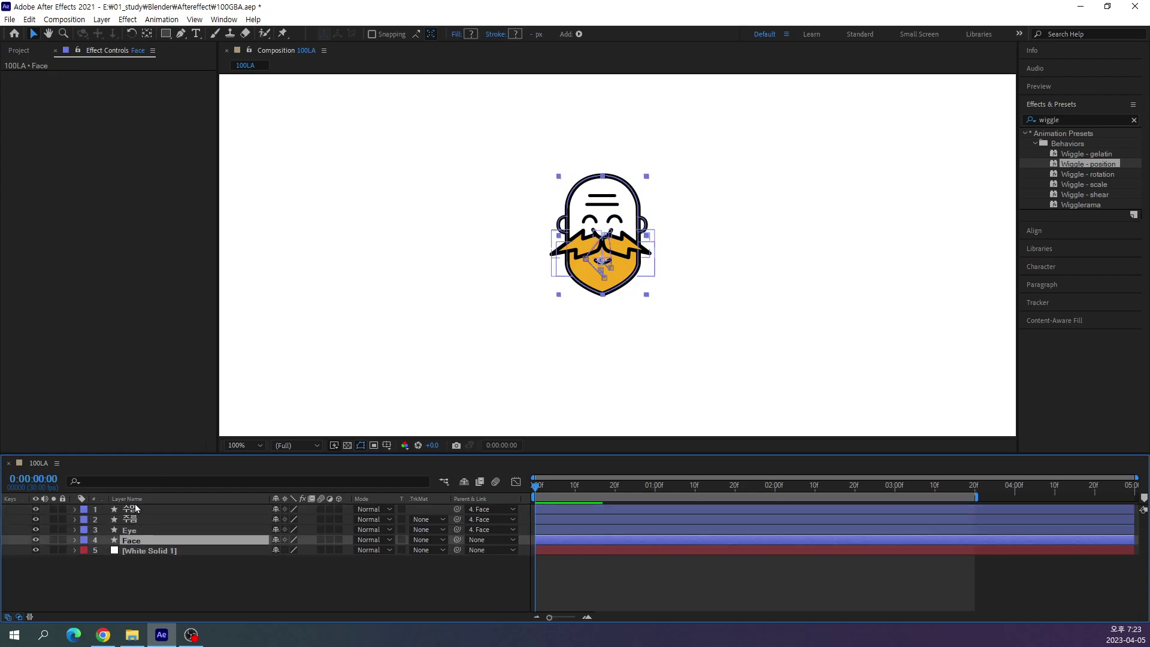
Select the four face layers and open Pre-compose, highlighting the new composition name.
shift+click(136, 508)
right_click(134, 510)
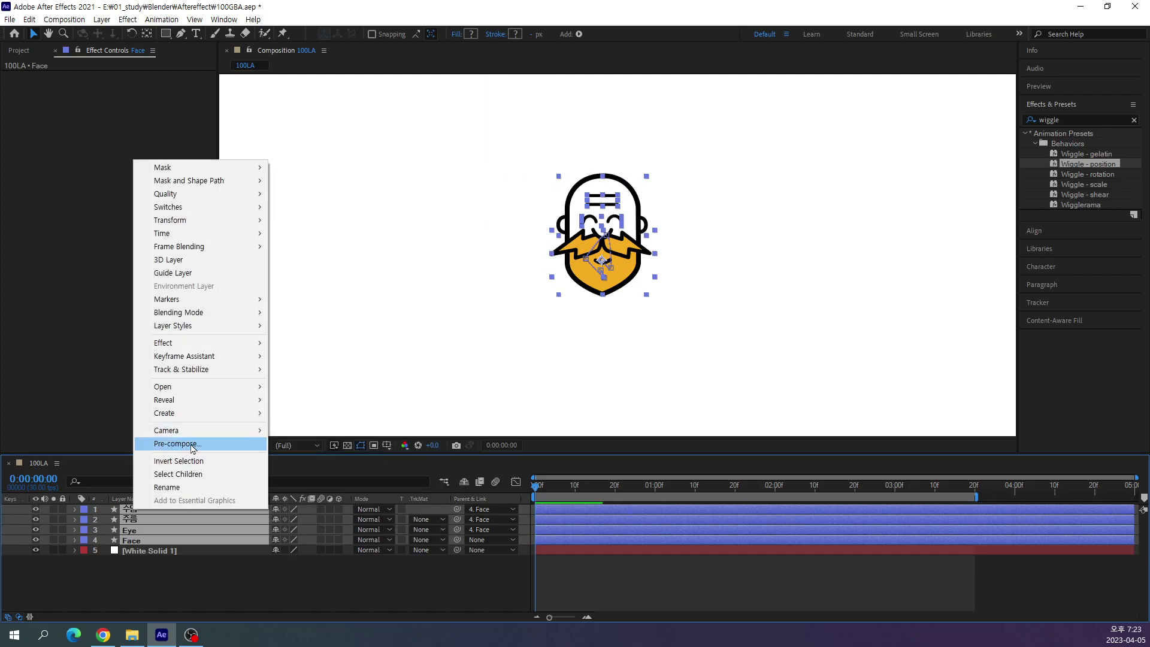
click(193, 446)
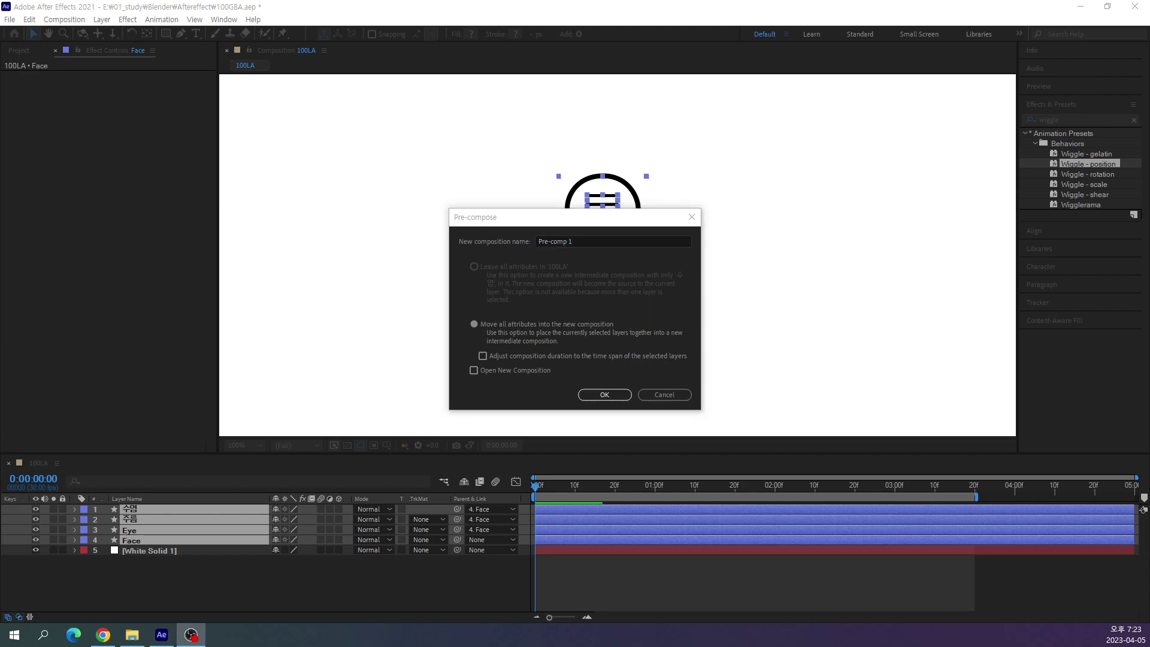
click(576, 252)
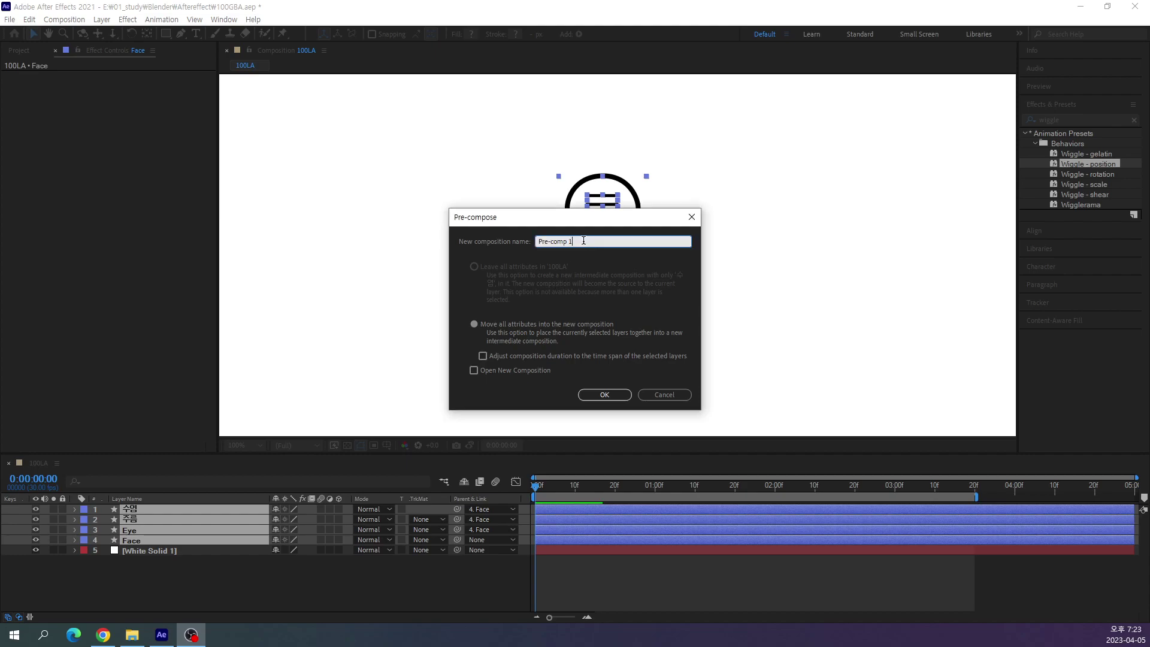
Name the precomposition 'unkle' and confirm it.
text(unkle)
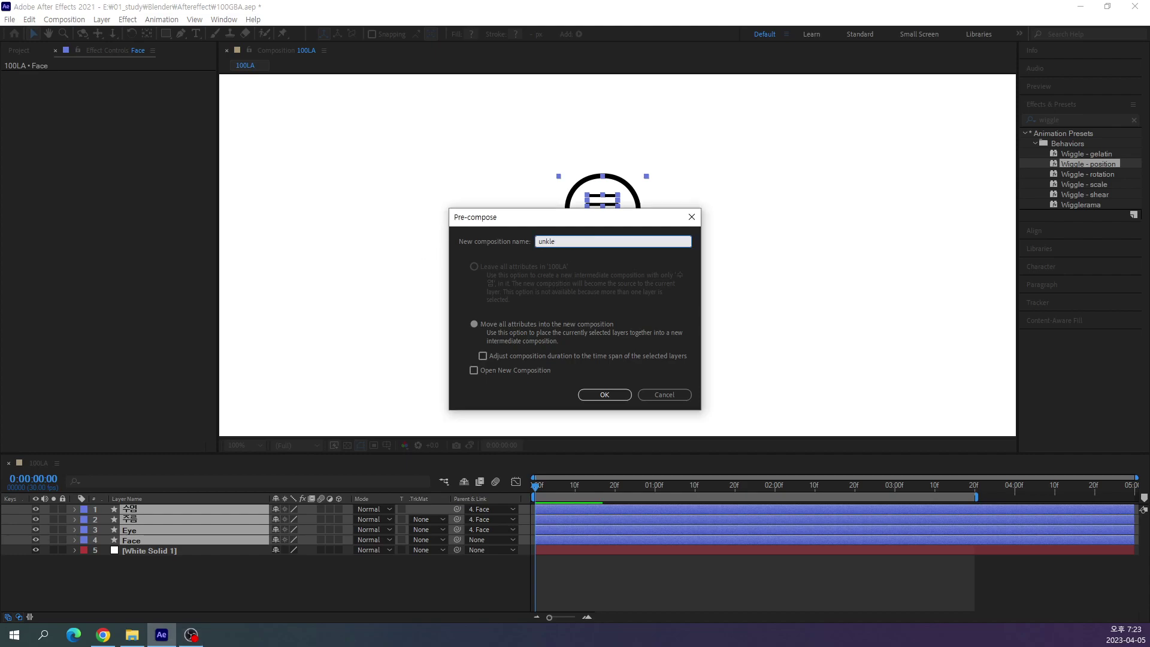
key(Return)
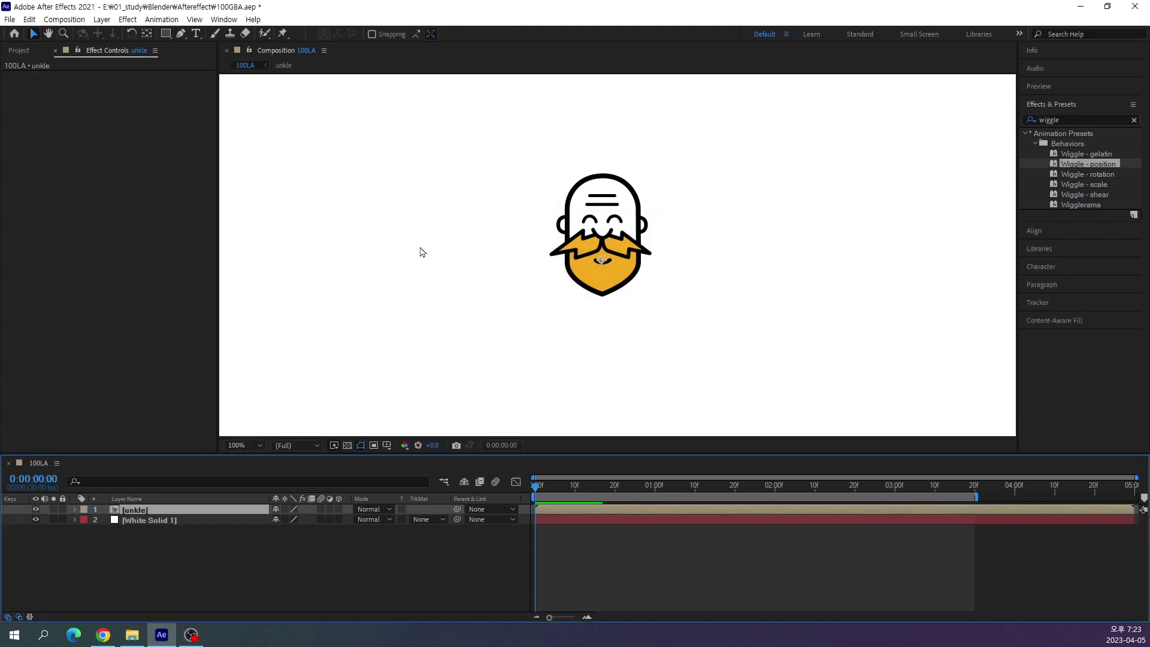
key(alt+Tab)
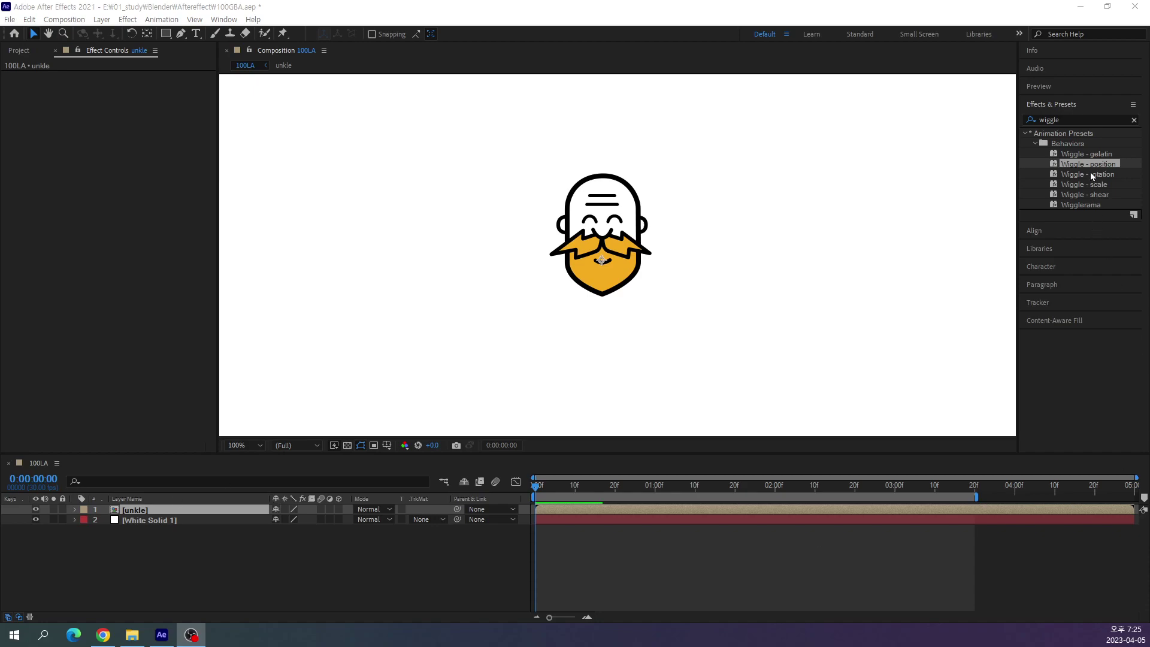
Drag Wiggle - position onto the unkle layer, then scrub and play a preview.
drag(1089, 164, 147, 513)
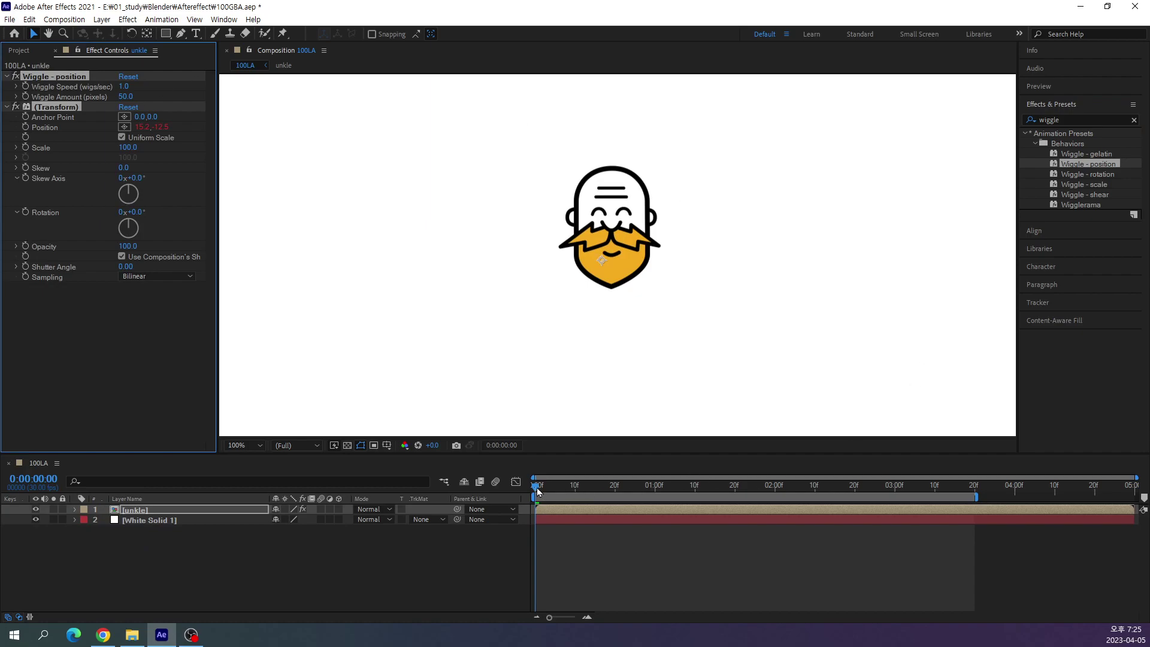
drag(537, 491, 480, 533)
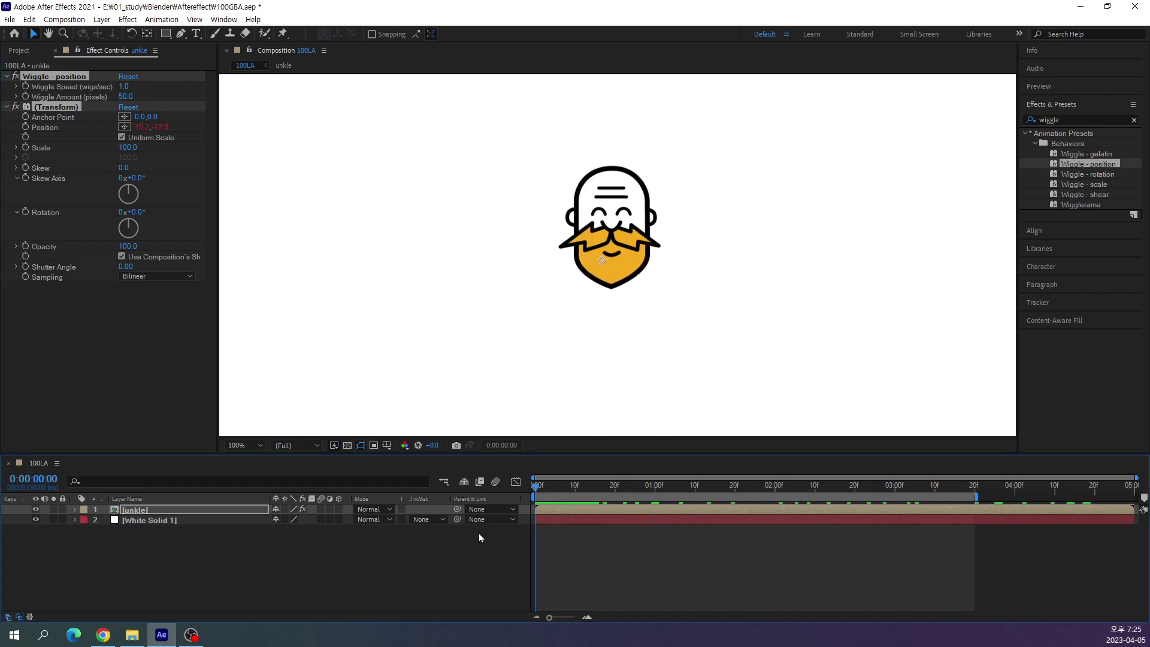
key(space)
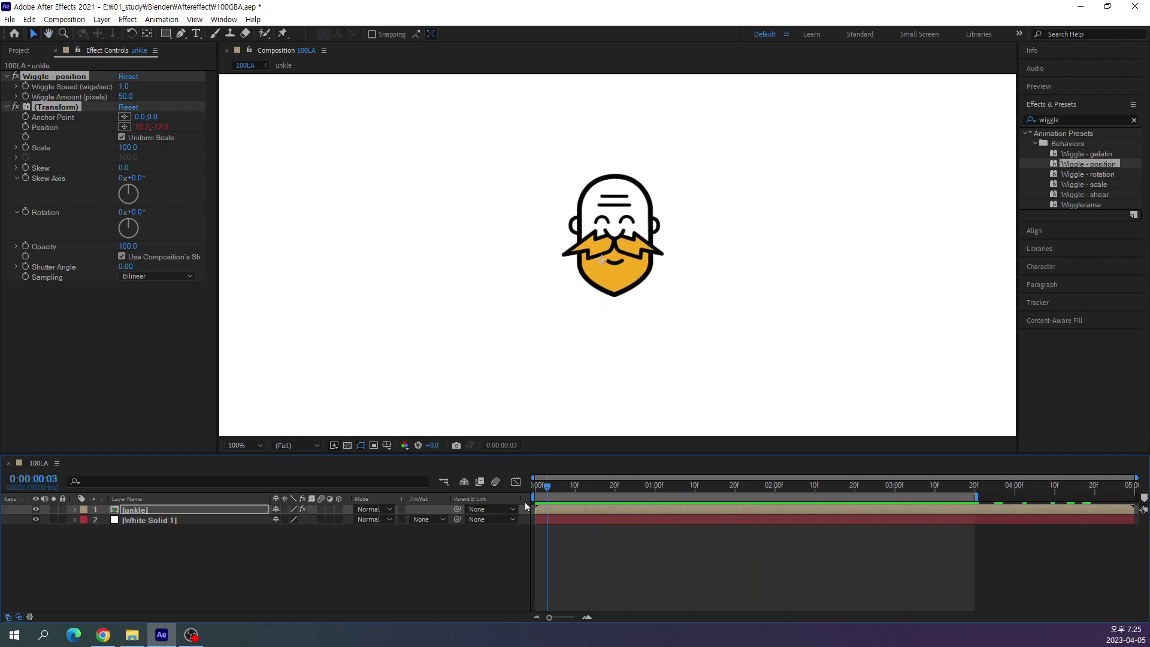
click(78, 90)
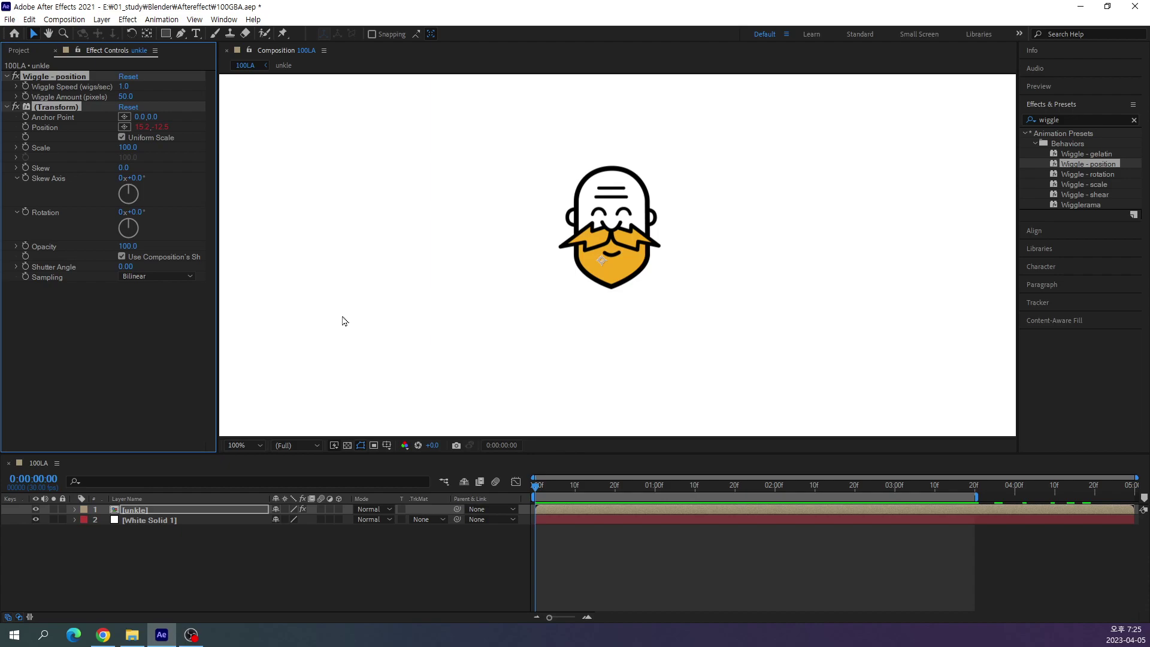
Lower the Wiggle Amount to 0 in Effect Controls and preview the animation.
click(723, 486)
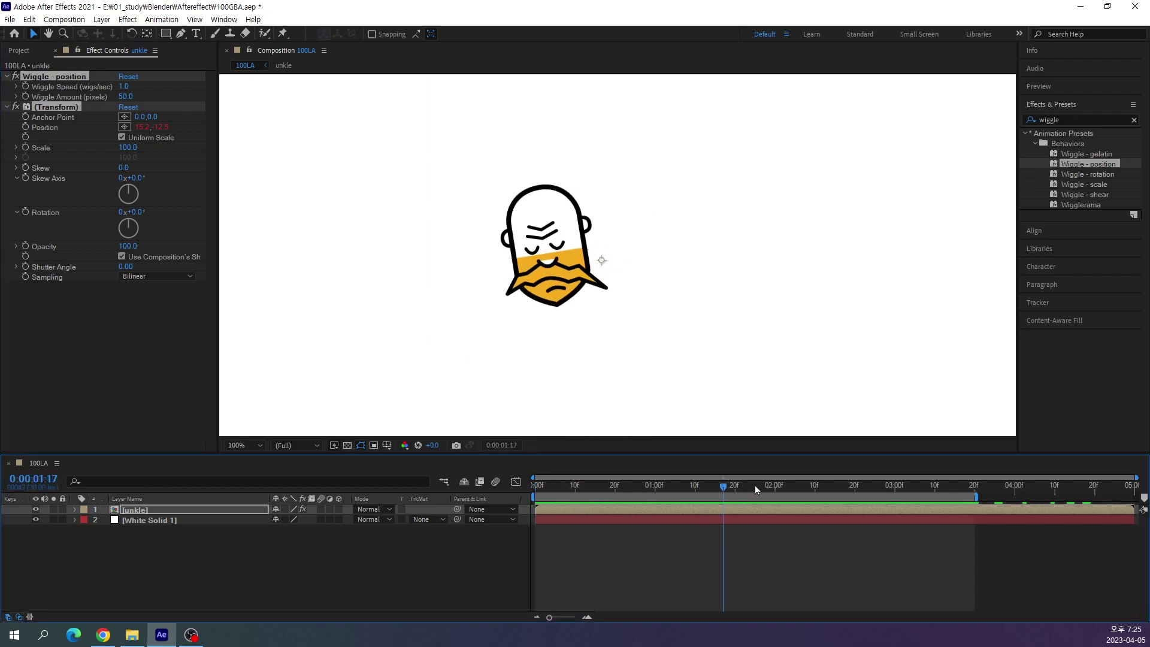
key(Home)
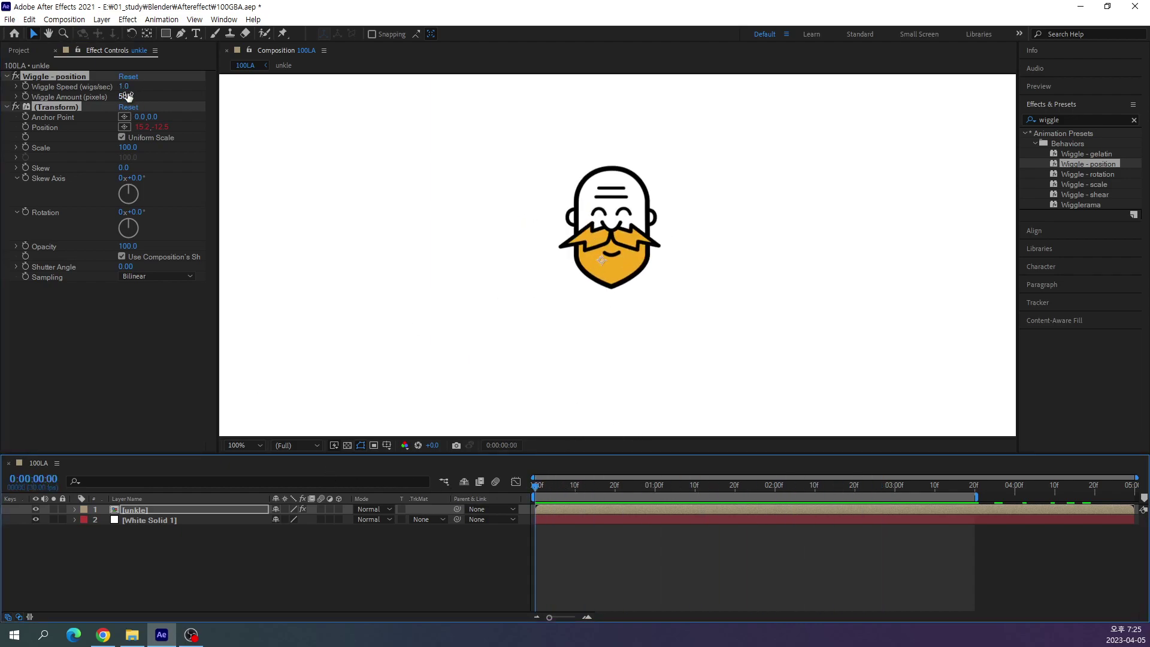
drag(126, 96, 96, 100)
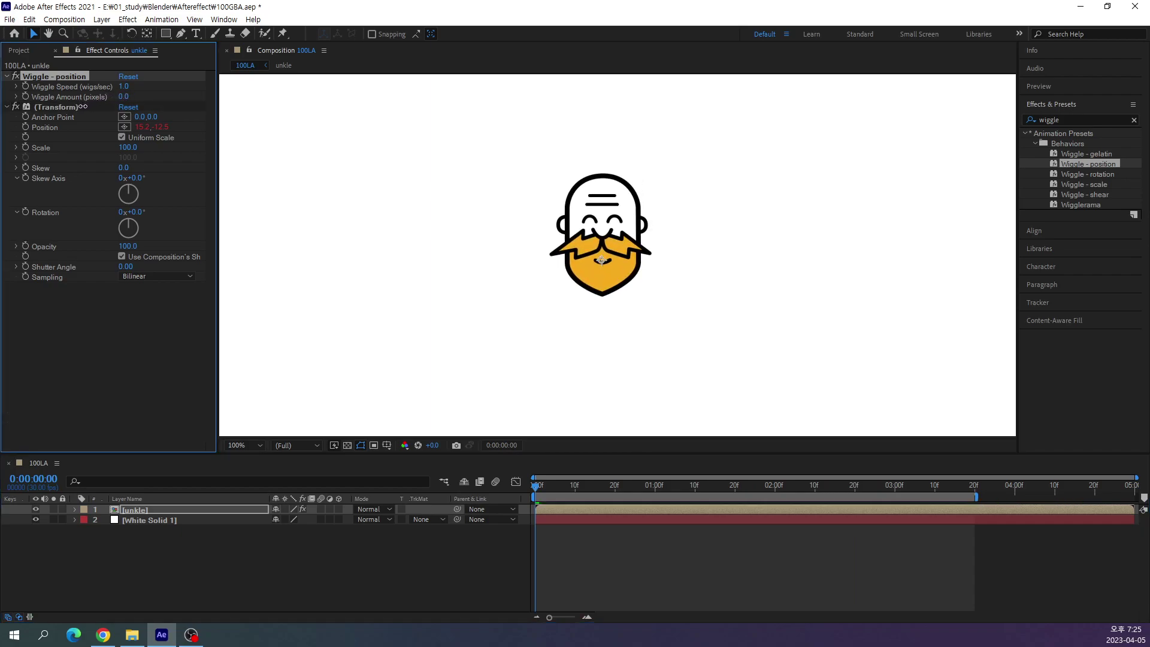
click(537, 493)
key(space)
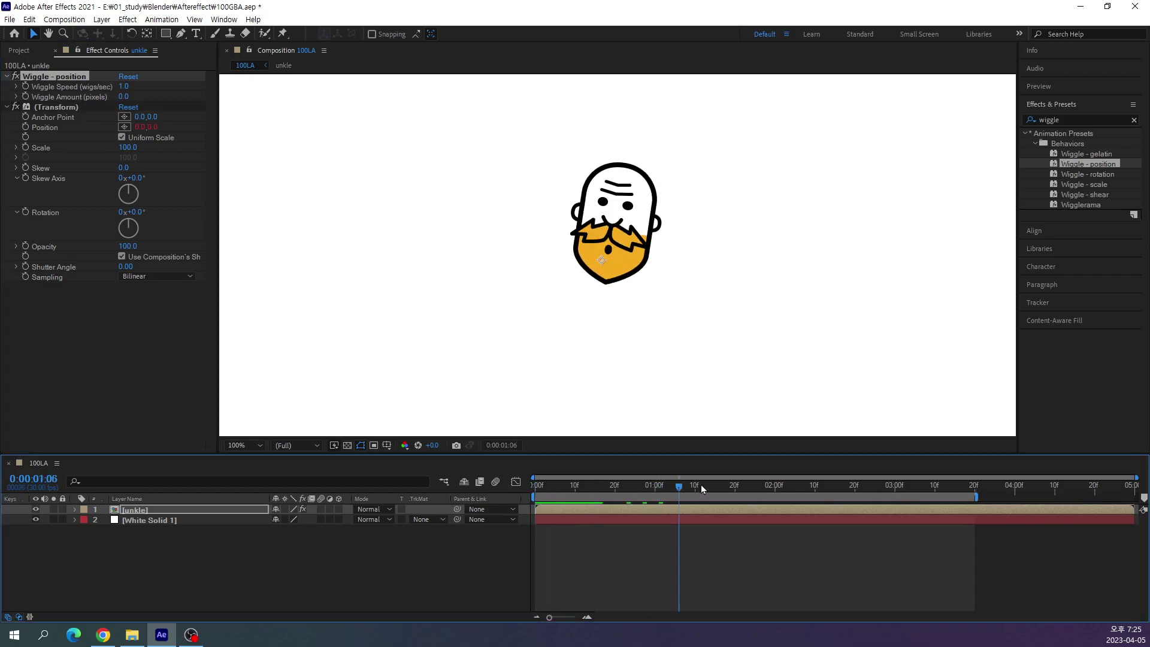
key(space)
key(space)
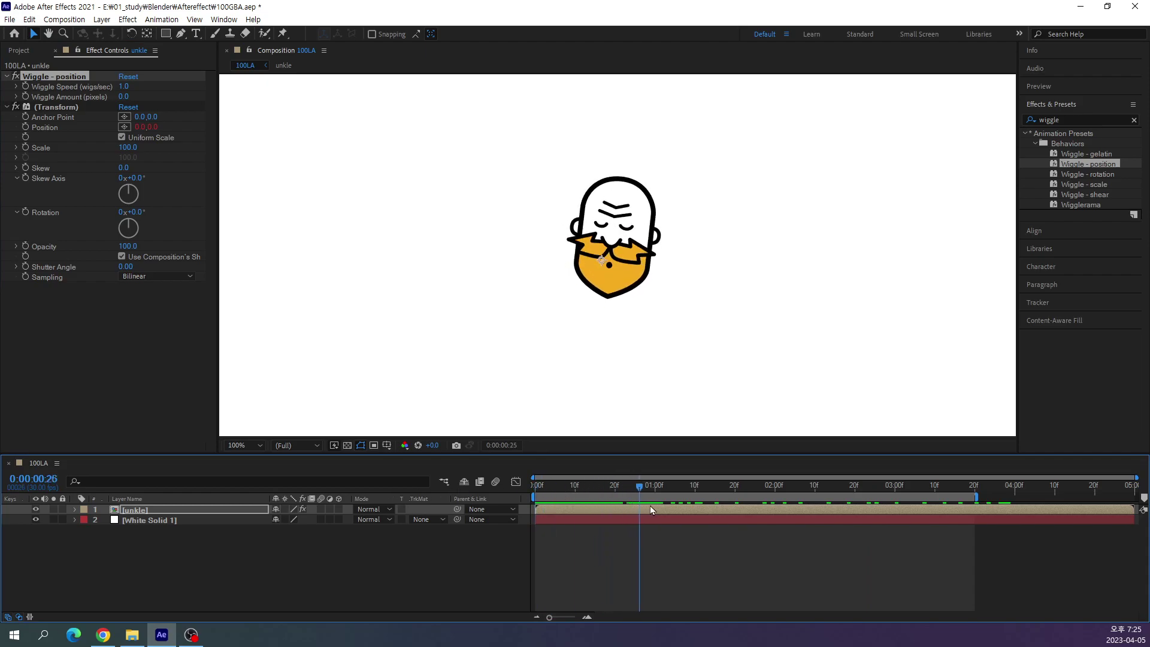
key(space)
key(space)
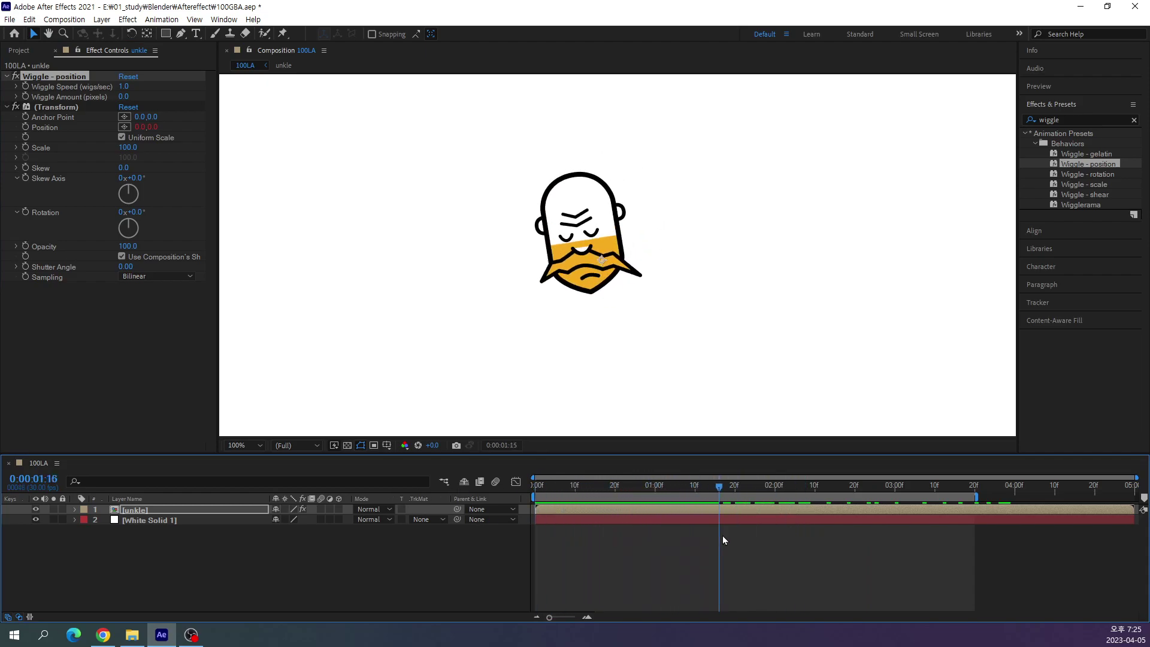
Set the playhead to 0:00:01:09 and reveal the Wiggle Amount row with U.
drag(721, 535, 701, 531)
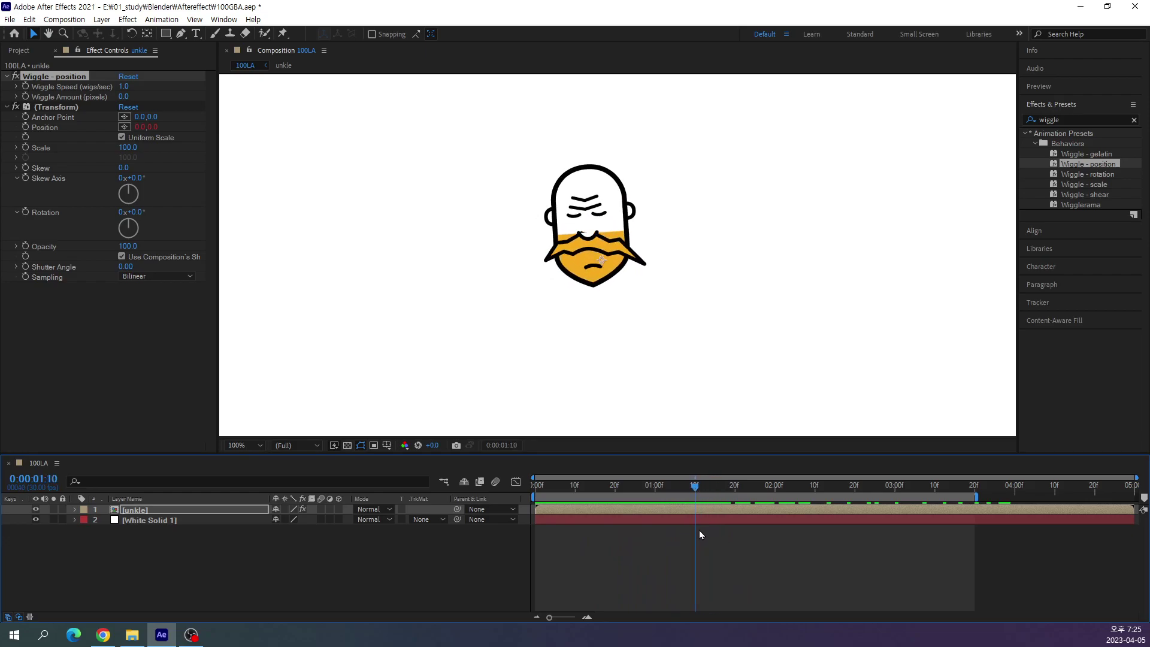
click(24, 101)
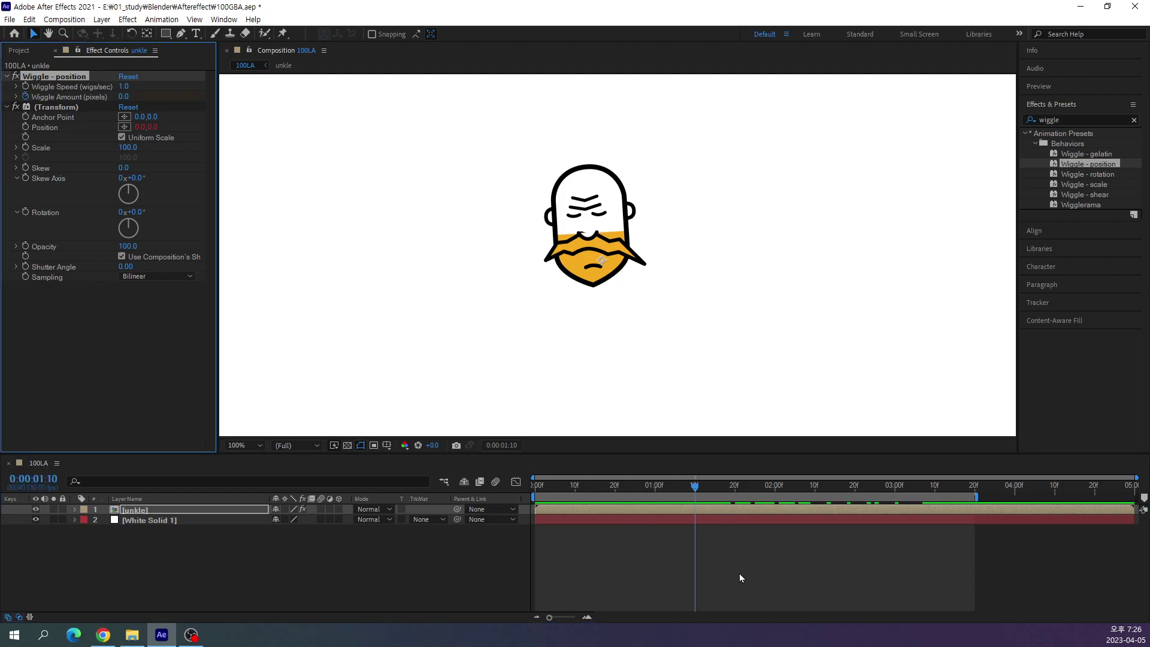
key(Page_Up)
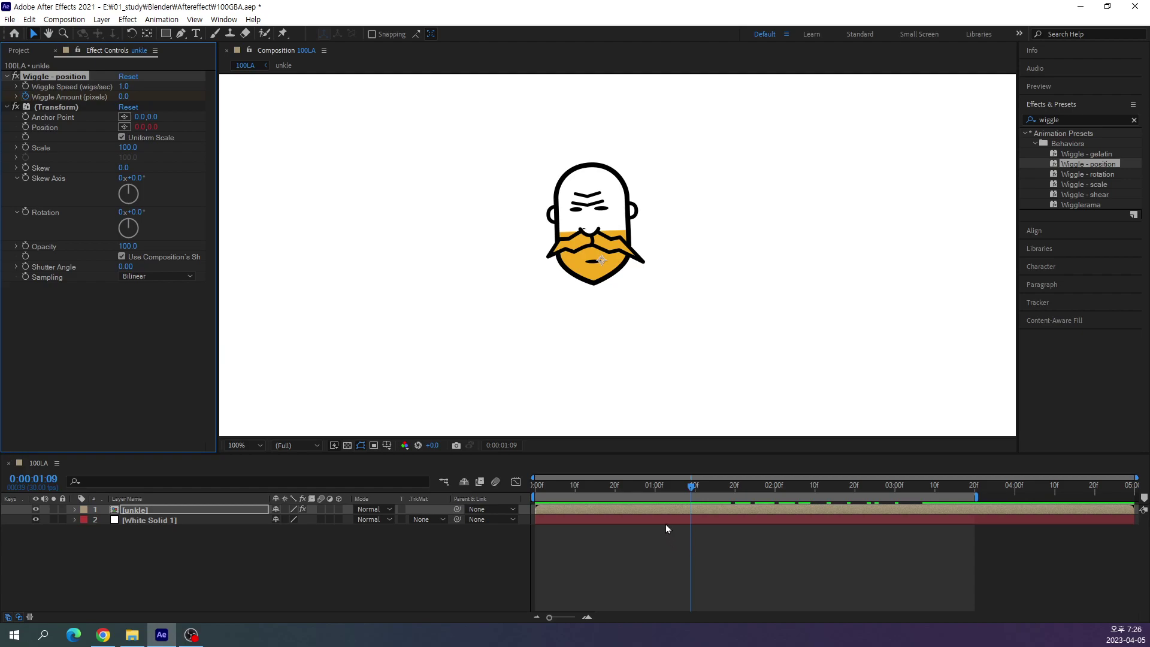
key(u)
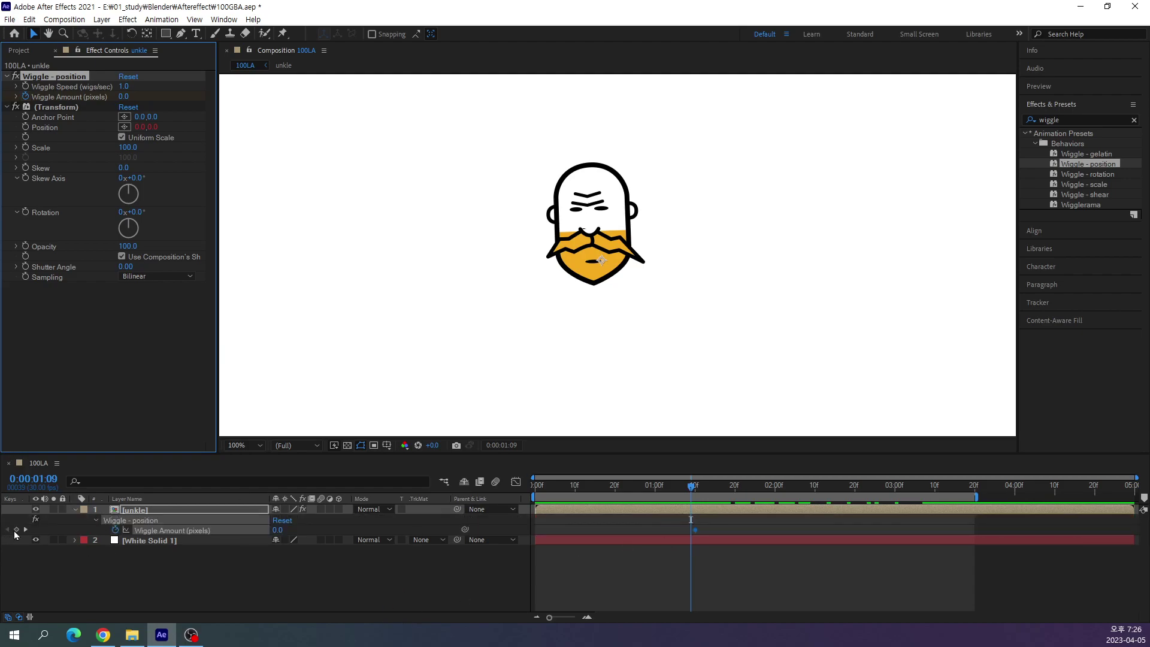
Keyframe Wiggle Amount at 0 on 1:09 and 10 on 1:10.
click(16, 530)
key(Page_Down)
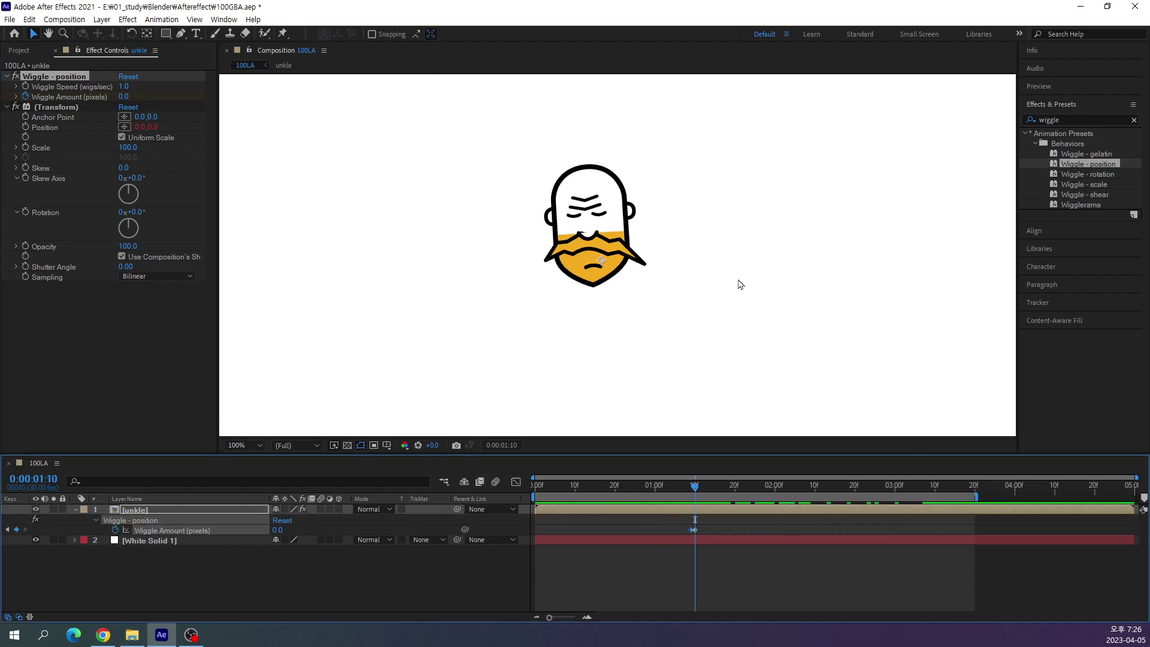
drag(125, 97, 134, 96)
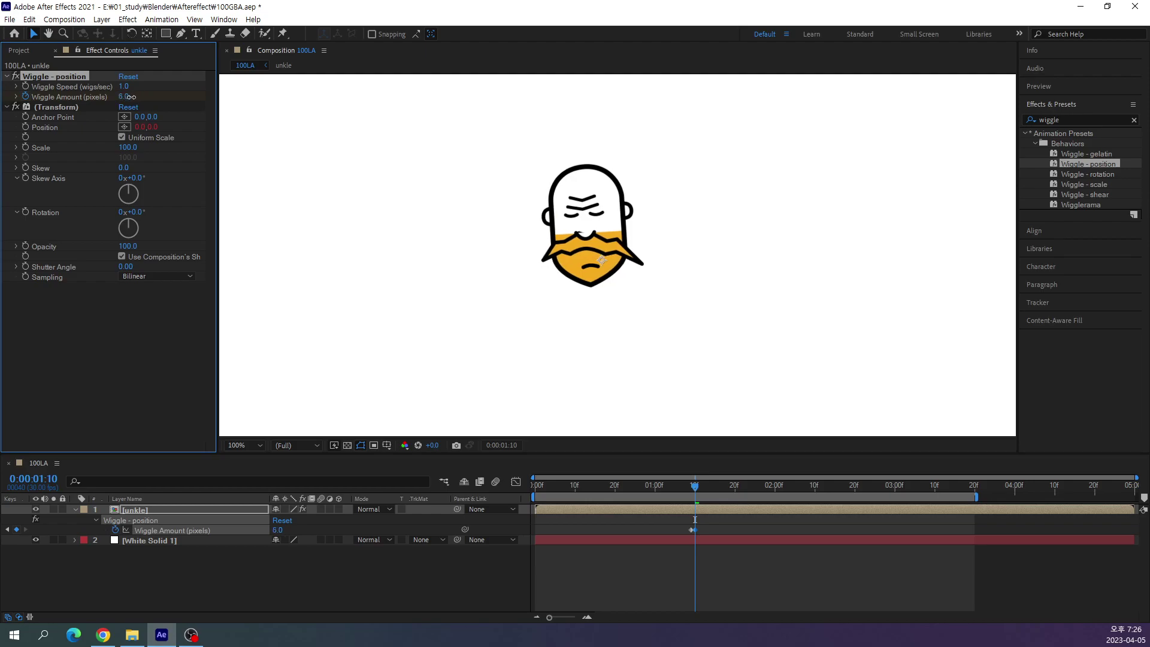
click(126, 96)
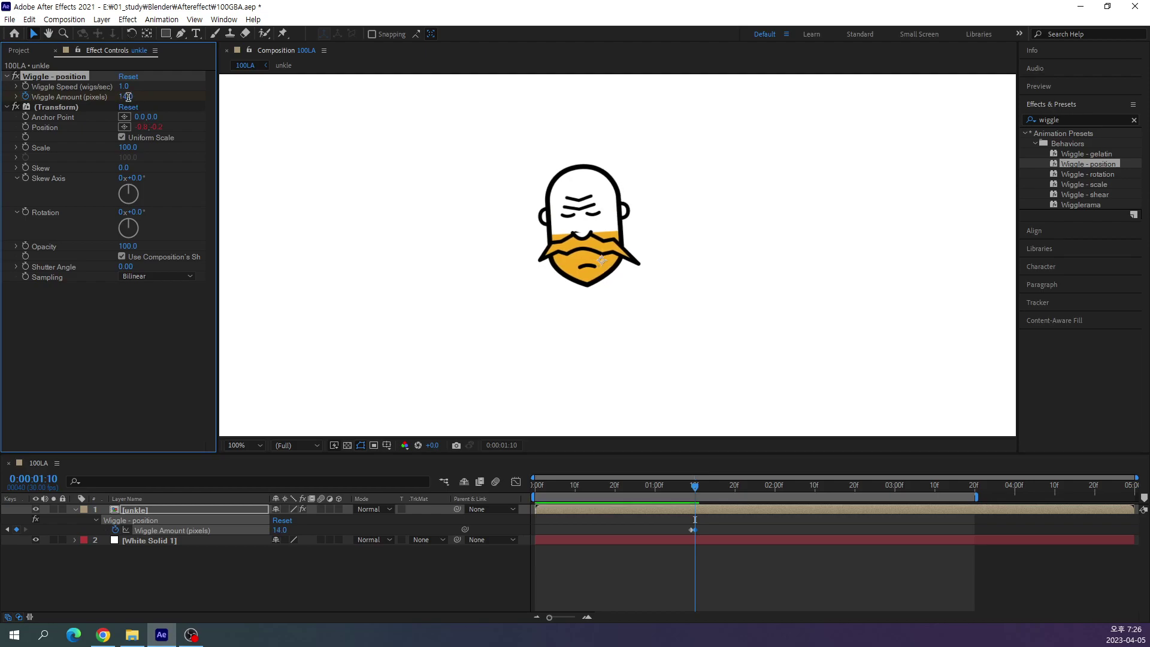
text(10)
key(Return)
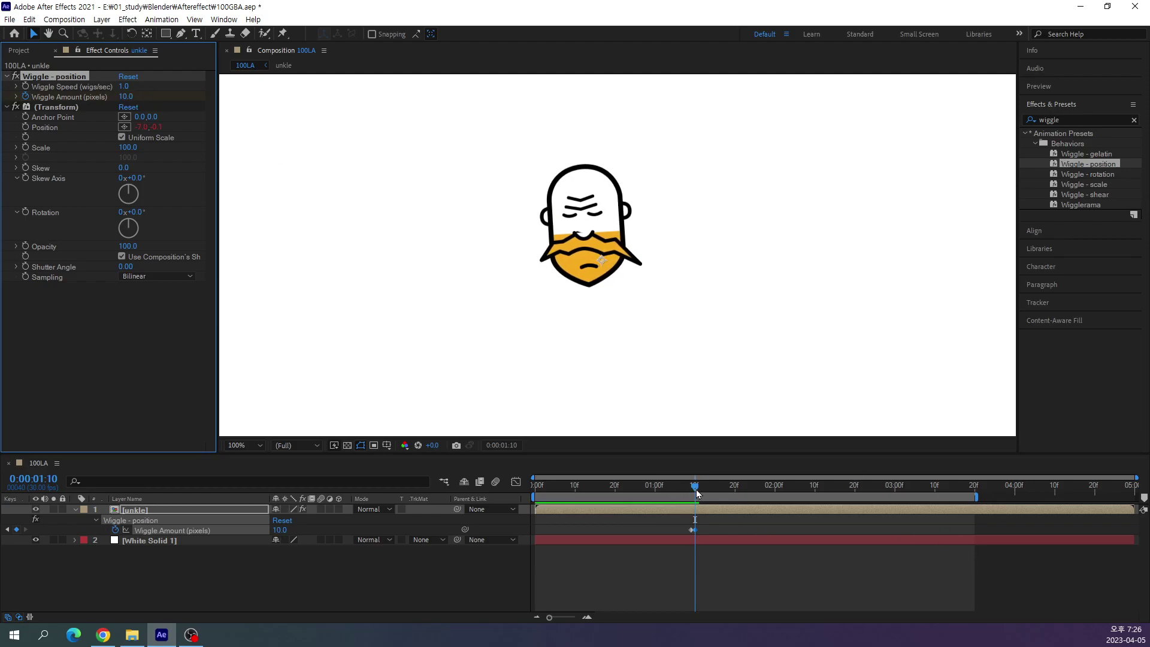
drag(697, 493, 675, 493)
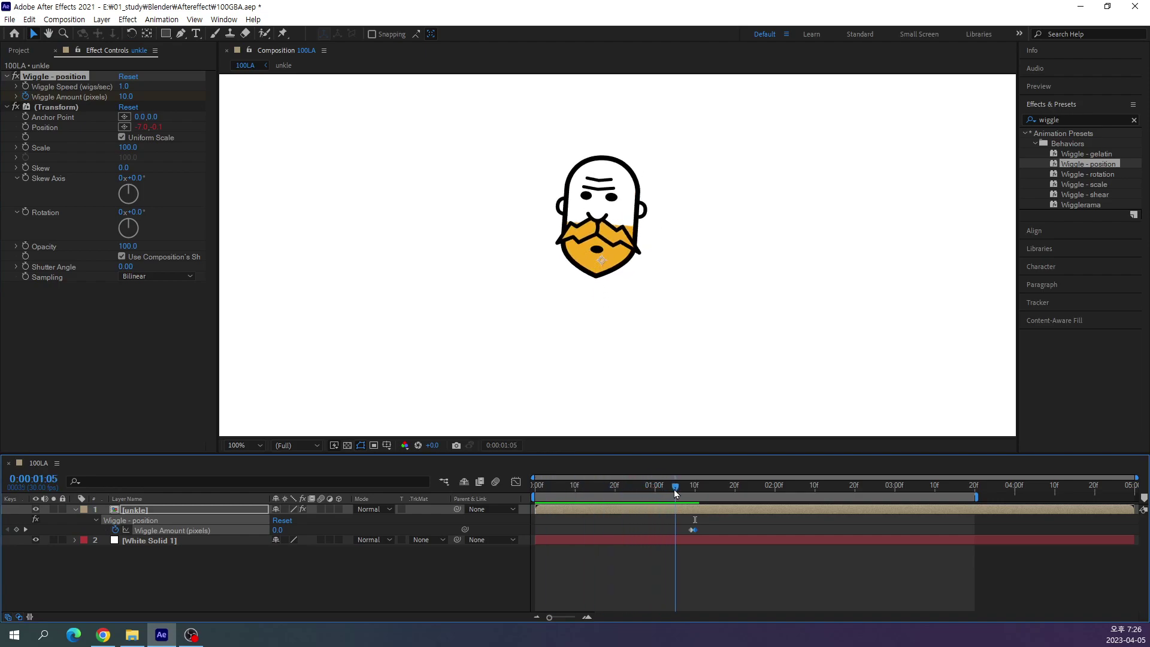
Hold Wiggle Amount at 10 on 2:14, drop it to 0 on 2:15, and scrub to review.
mouse_move(675, 493)
mouse_down()
mouse_move(828, 513)
mouse_move(726, 533)
mouse_move(807, 527)
mouse_move(823, 544)
mouse_up()
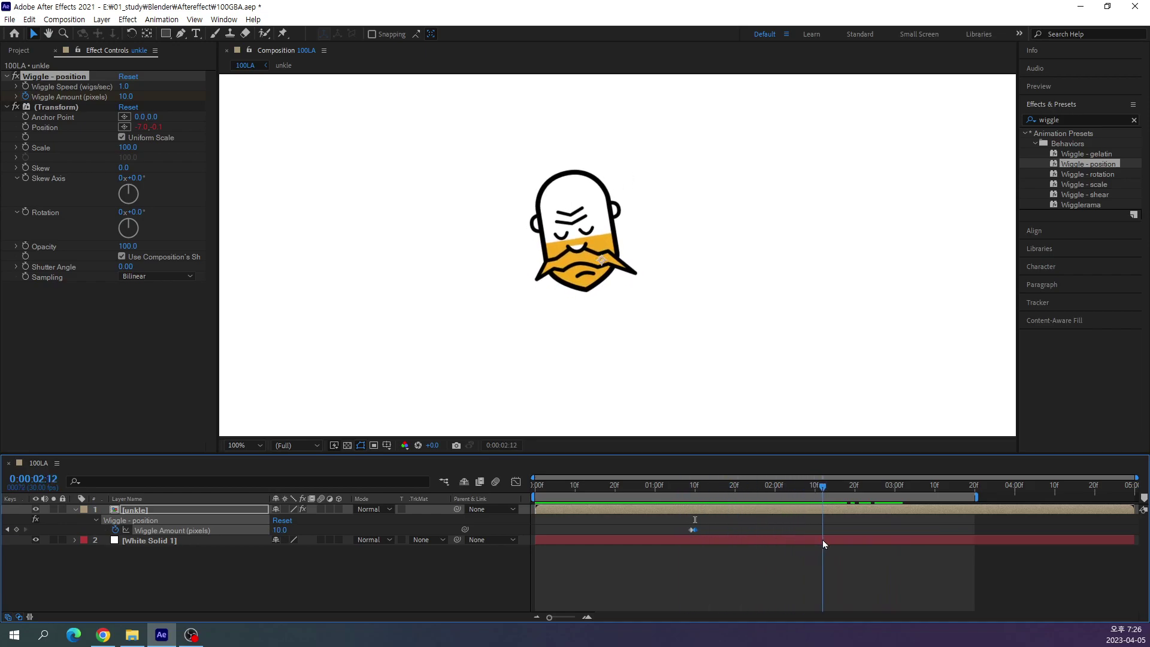
drag(824, 544, 834, 548)
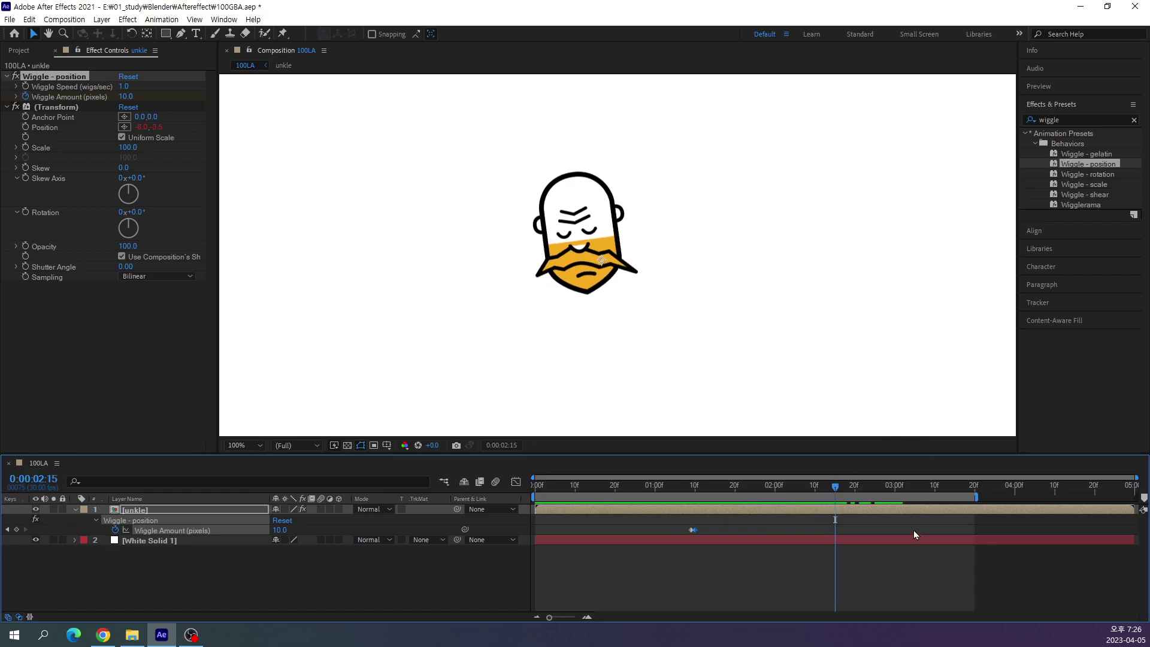
key(Page_Up)
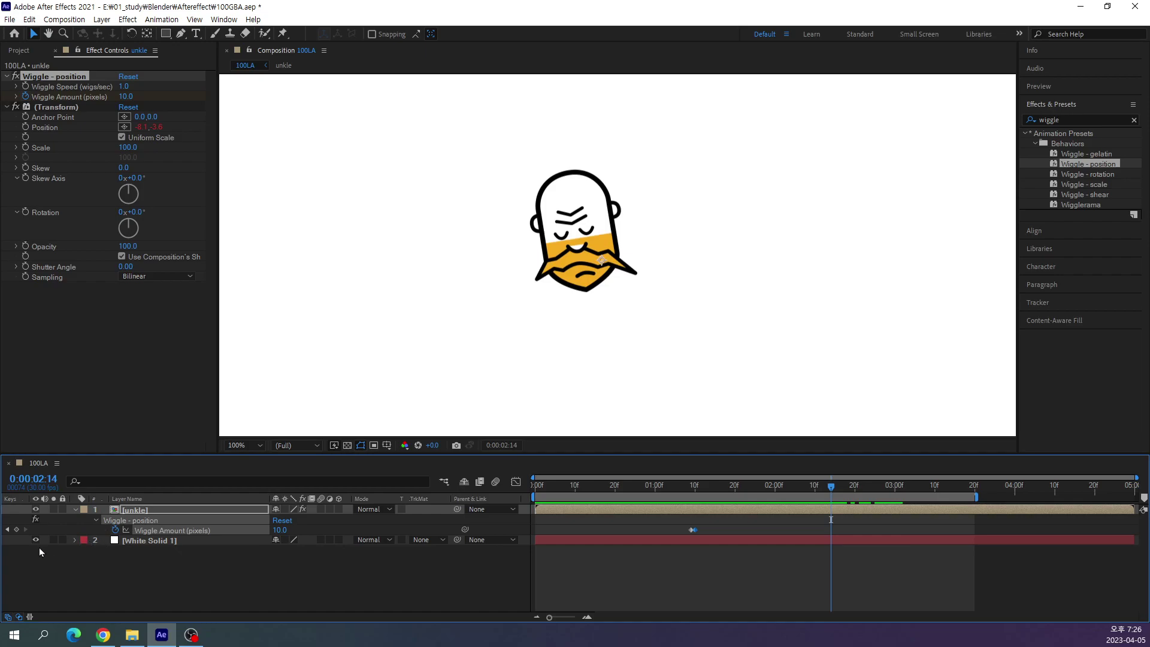
click(16, 530)
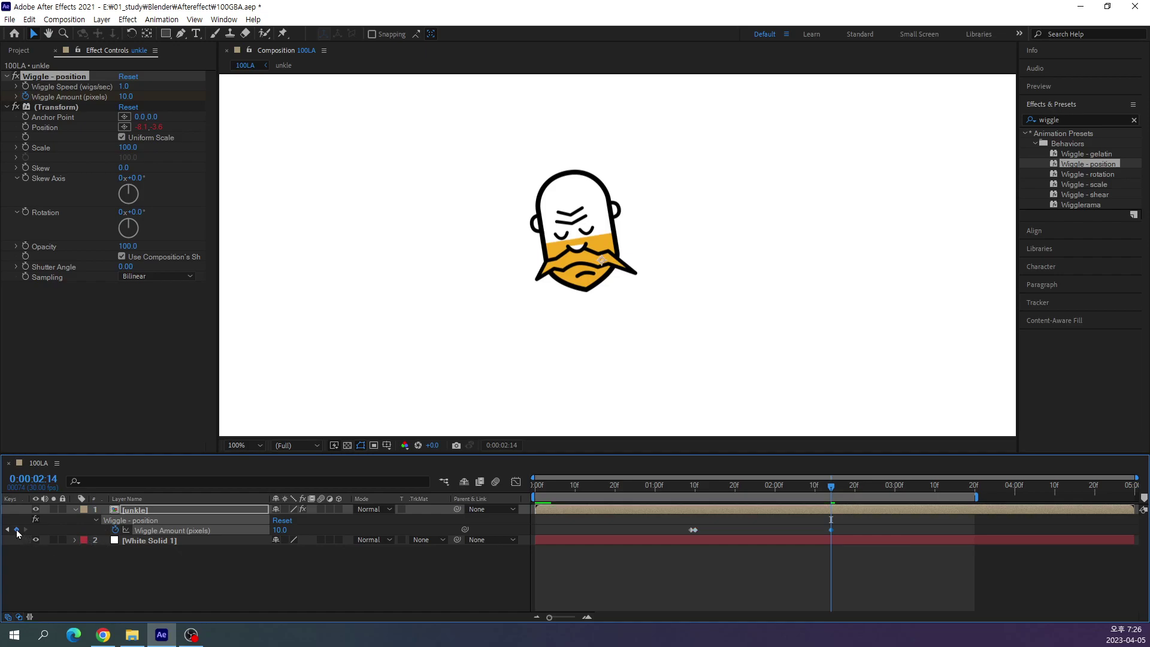
key(Page_Down)
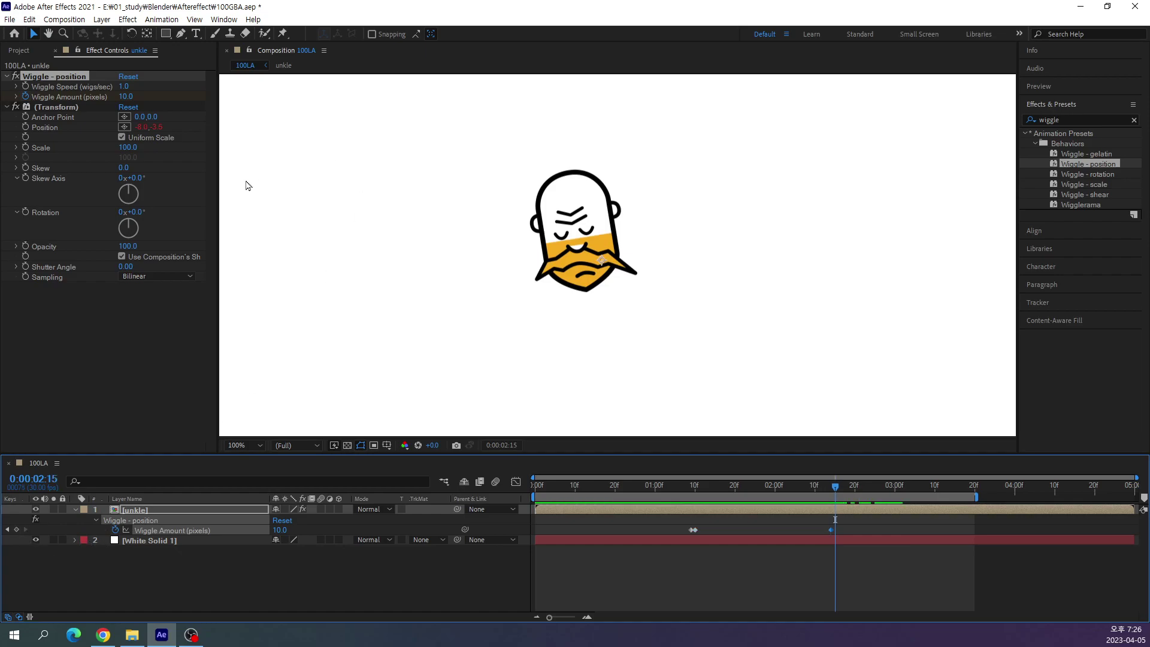
click(132, 96)
text(0)
key(Return)
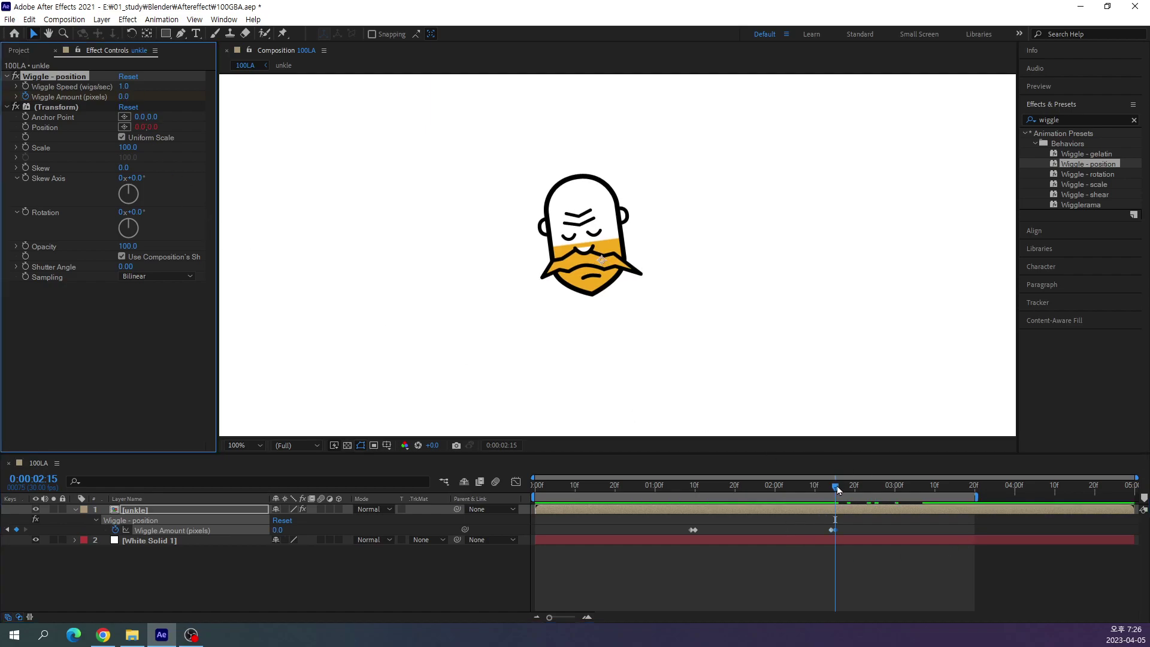
mouse_move(837, 490)
mouse_down()
mouse_move(655, 557)
mouse_move(811, 582)
mouse_move(629, 626)
mouse_up()
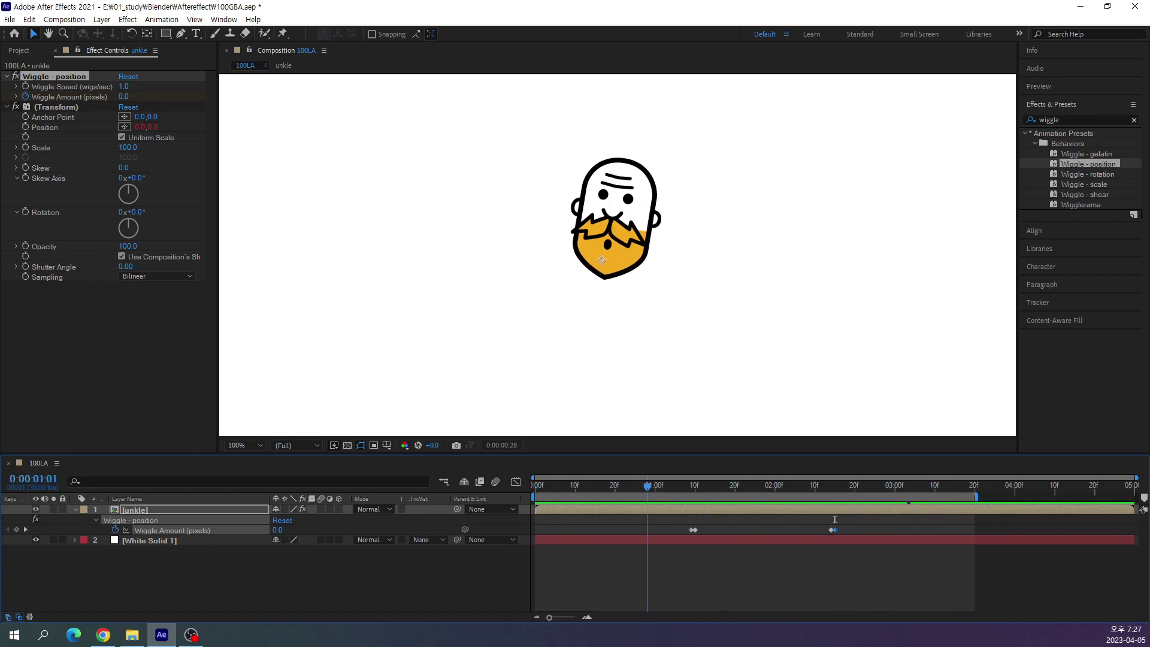
Set the head's position wiggle speed to 12 wigs/sec and its wiggle amount to 20 pixels.
click(124, 87)
text(10)
key(Return)
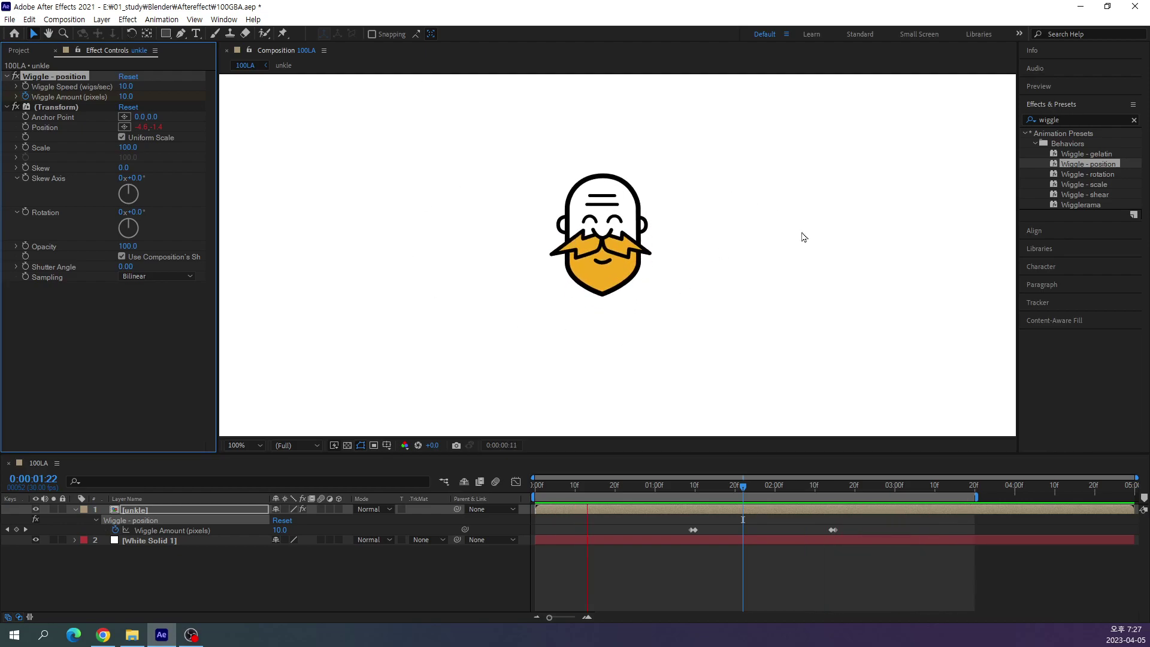
click(125, 97)
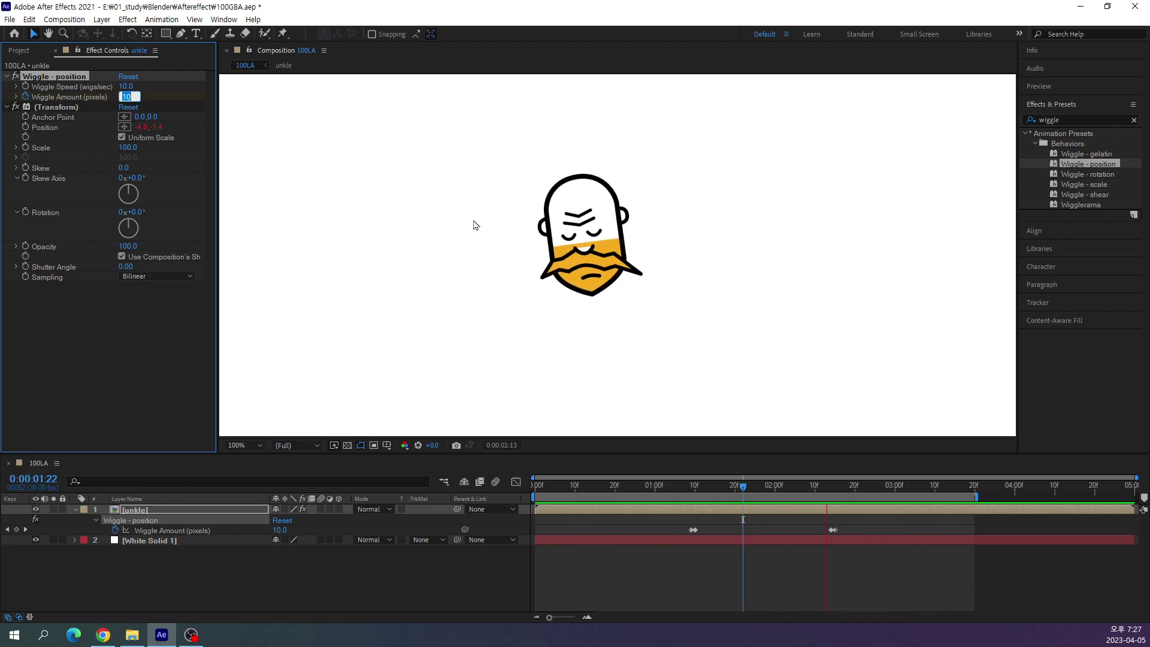
text(20)
key(Return)
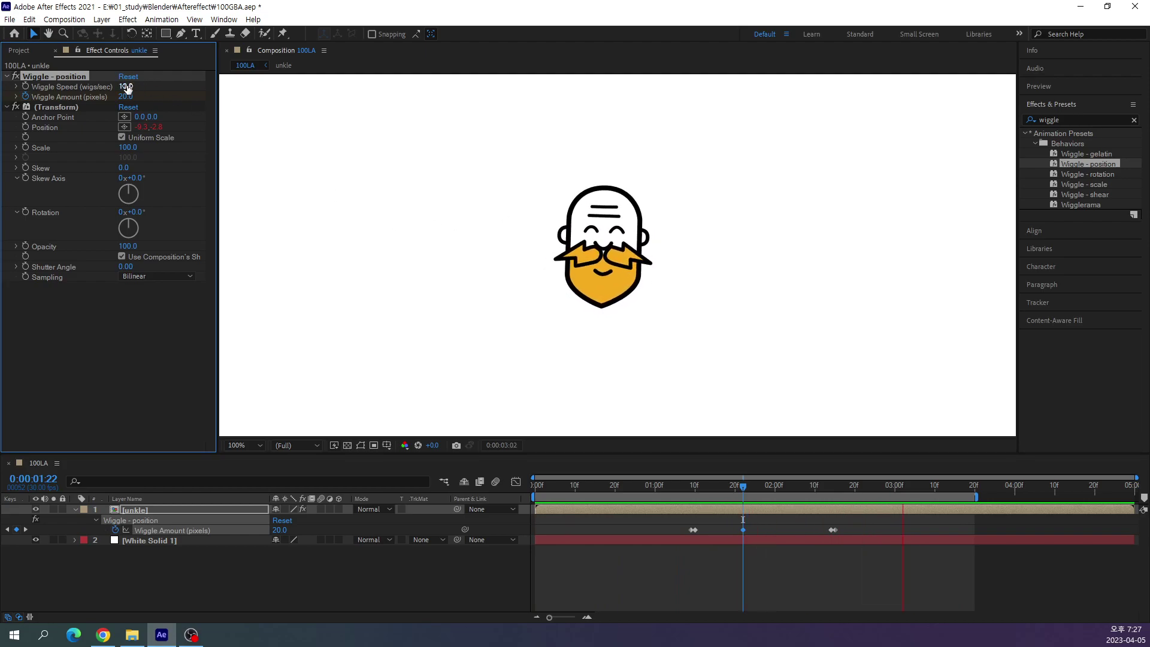
click(126, 88)
text(15)
key(Return)
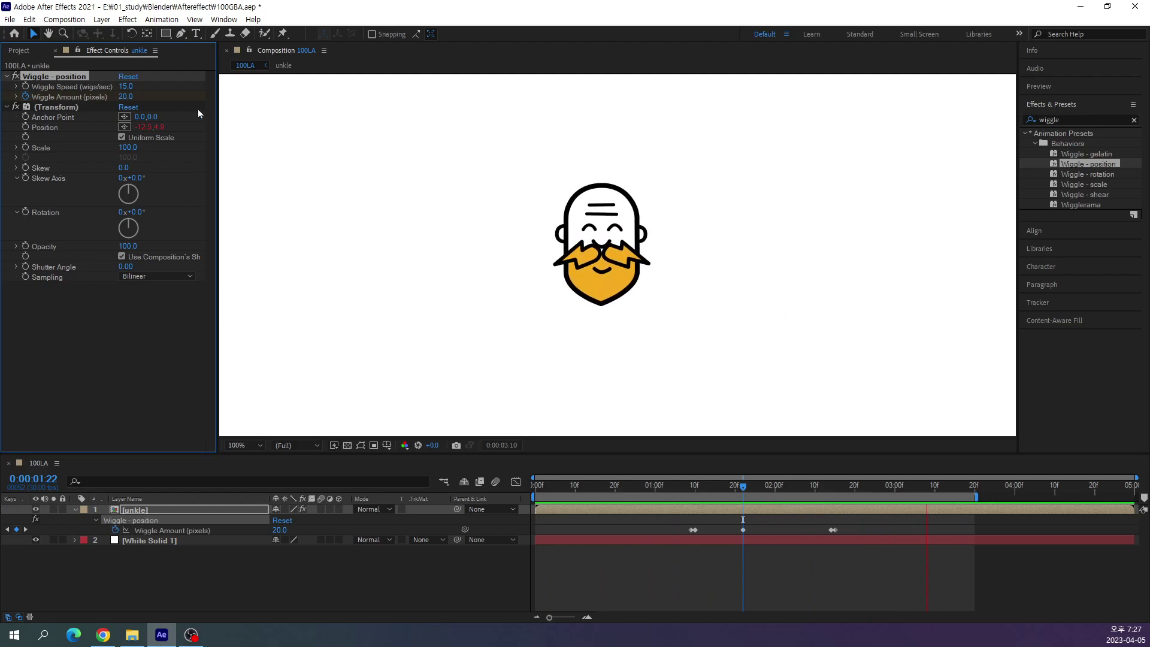
key(Return)
text(12)
key(Return)
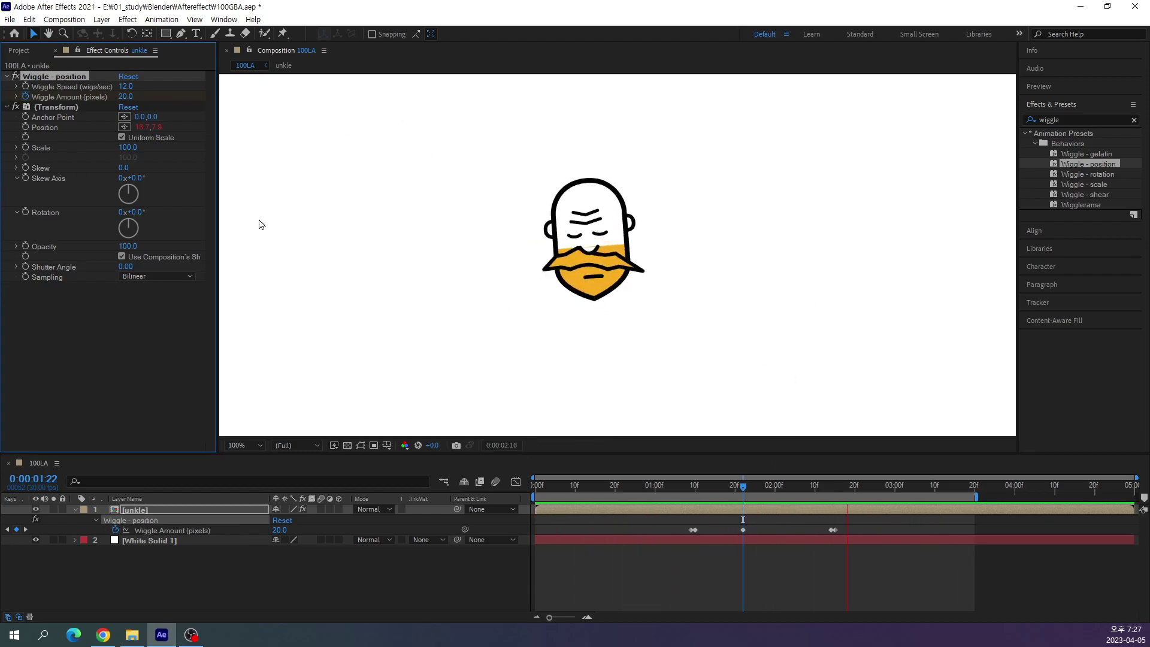
Delete the middle Wiggle Amount keyframe and re-enter a 20-pixel wiggle amount.
mouse_move(736, 490)
mouse_down()
mouse_move(763, 499)
mouse_move(695, 505)
mouse_up()
click(744, 530)
key(Delete)
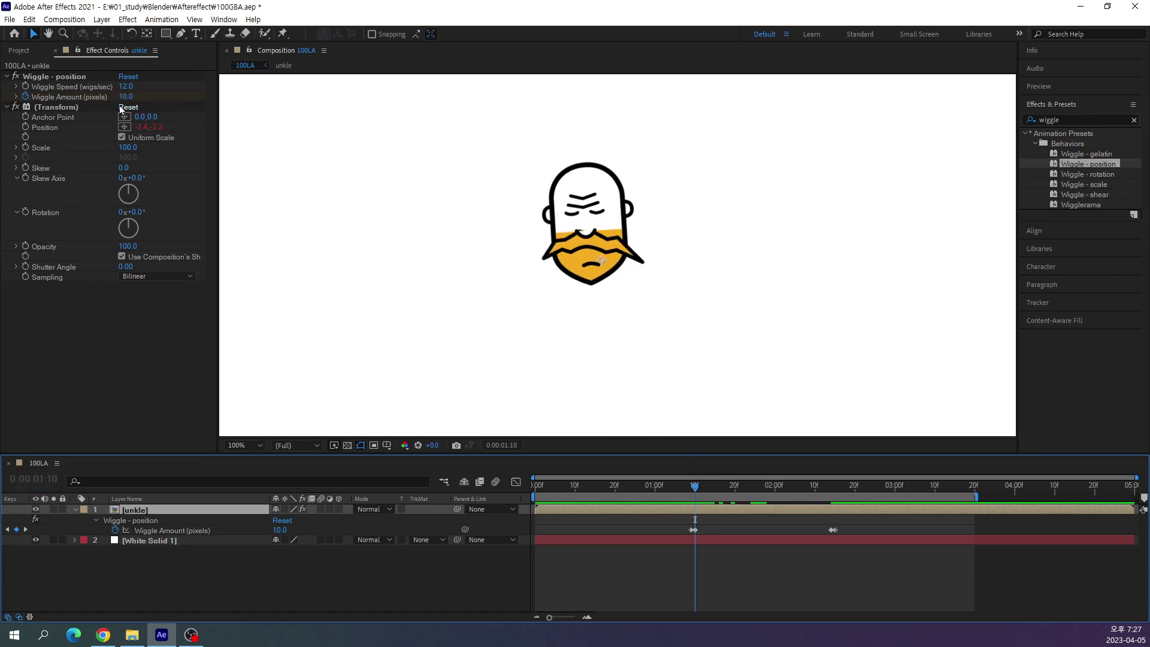
click(193, 136)
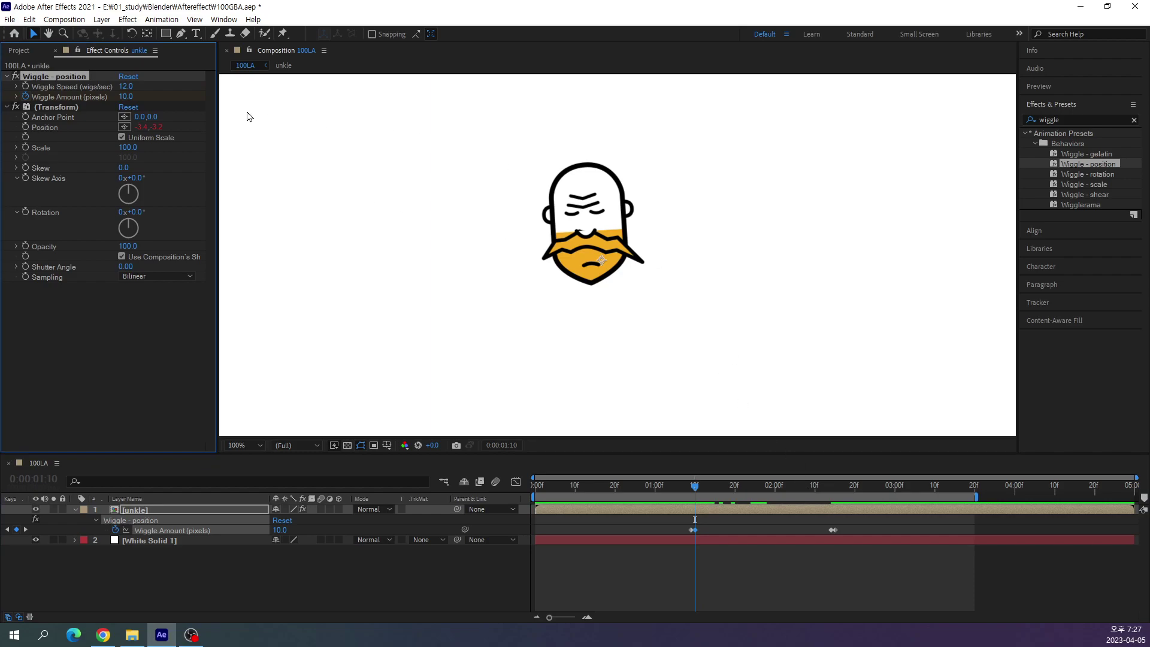
click(125, 96)
text(20)
click(818, 501)
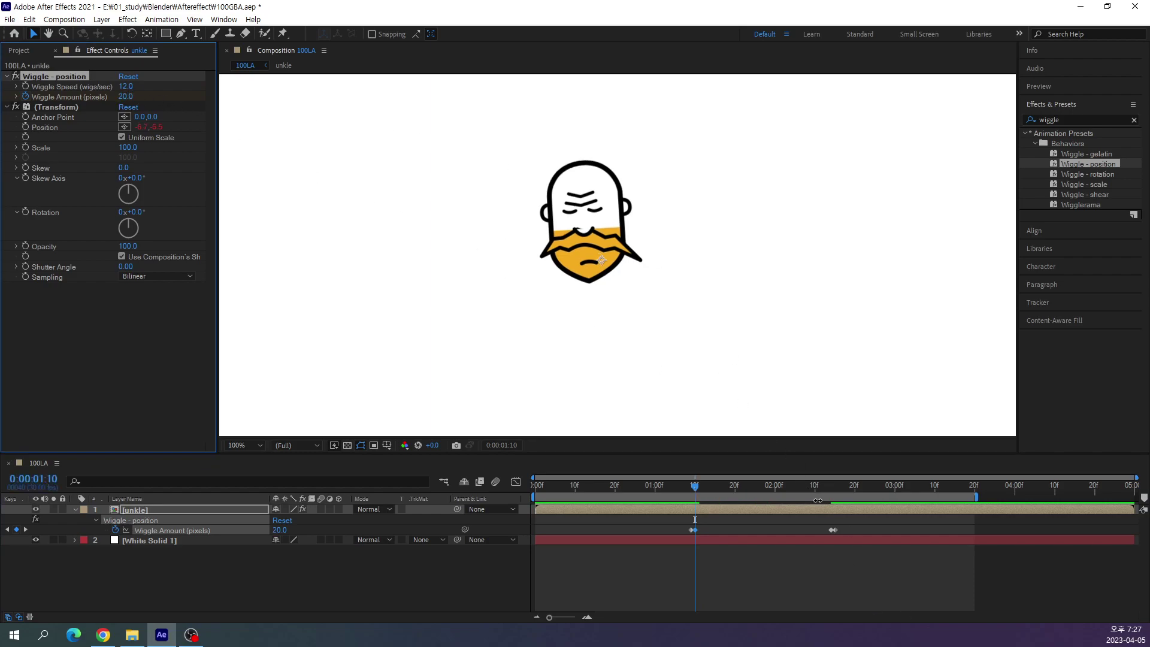
click(714, 496)
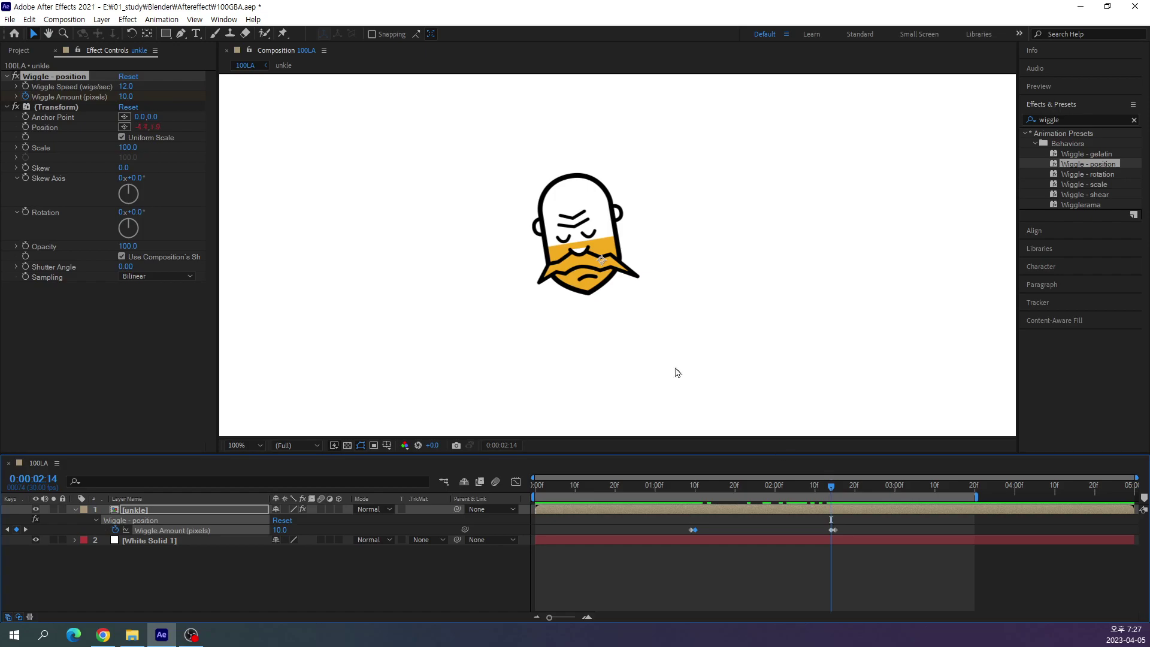
click(126, 97)
text(20)
key(Return)
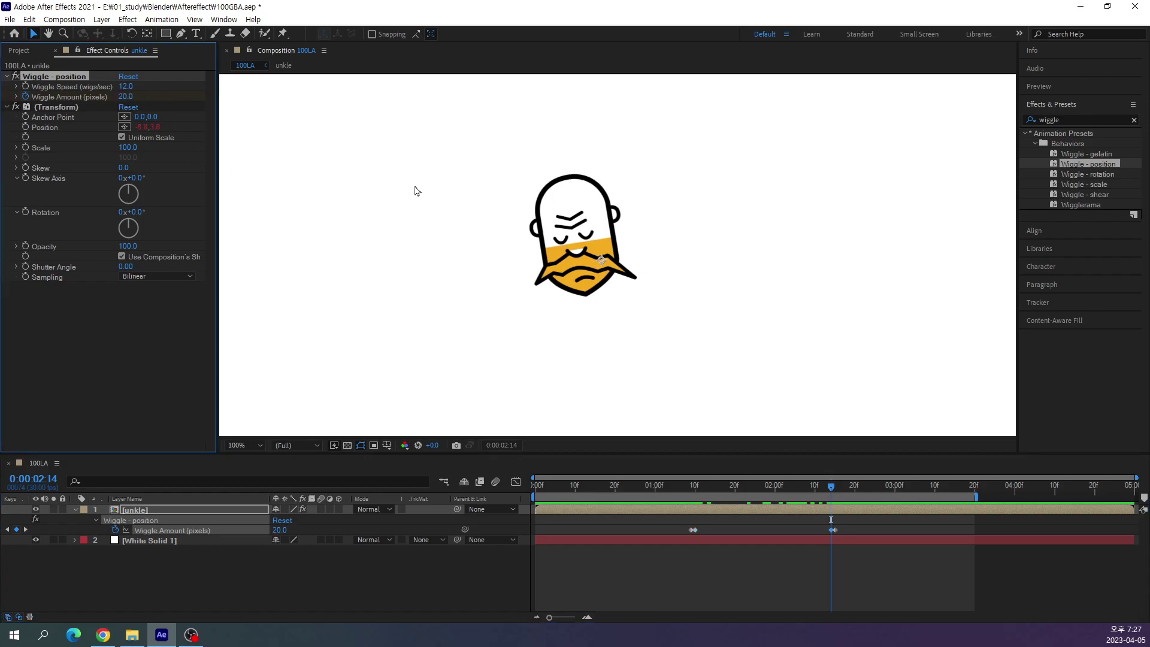
Test-tilt the head, then reset Transform Rotation to 0° and collapse the Transform effect.
drag(832, 489, 760, 486)
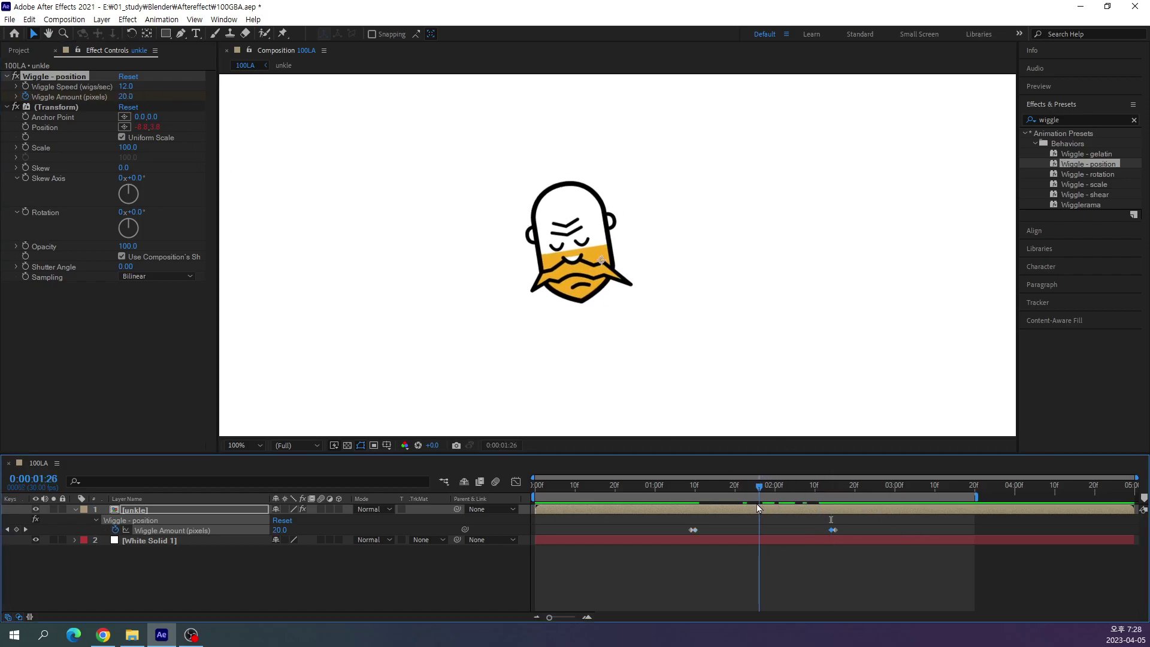
drag(121, 213, 146, 219)
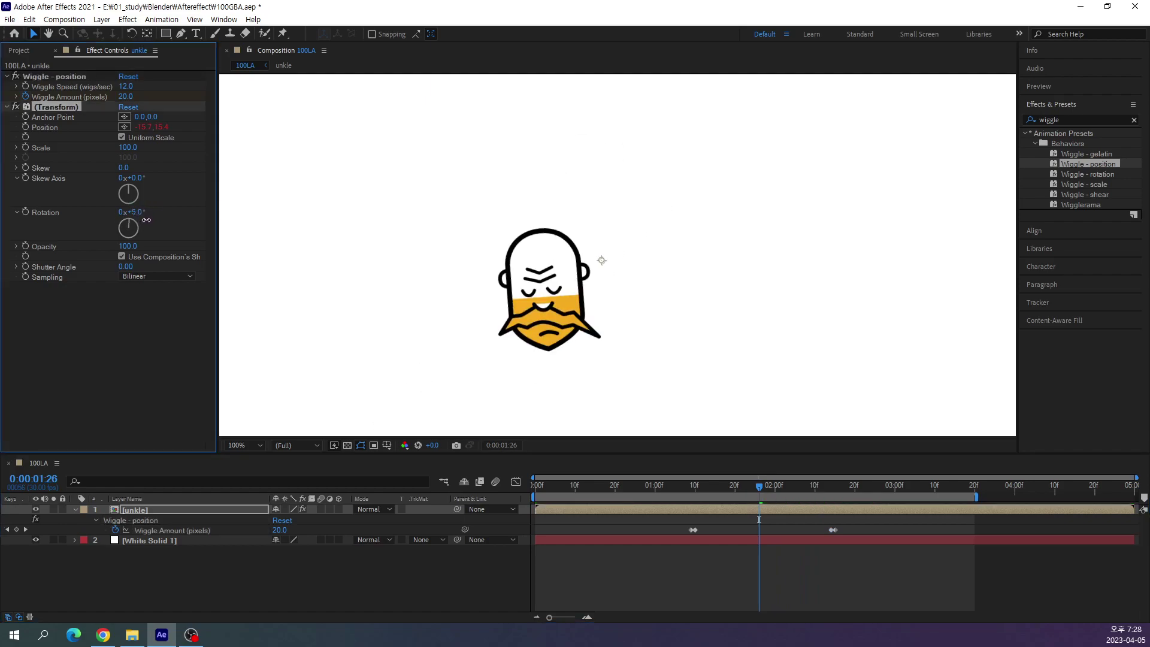
drag(761, 487, 832, 487)
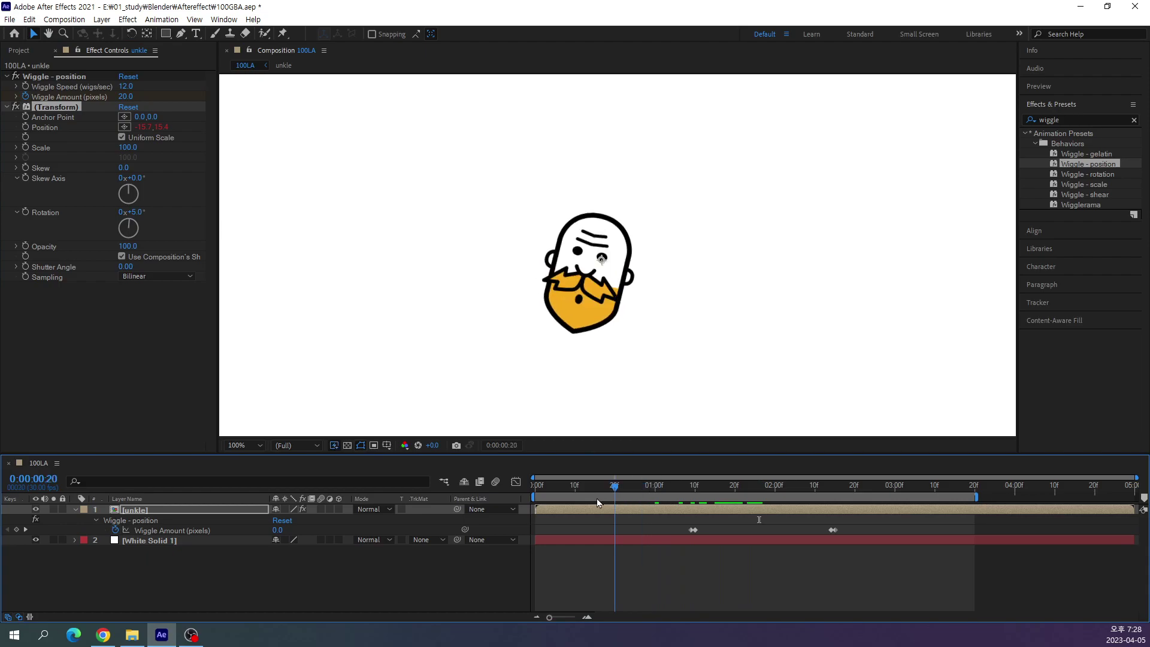
drag(852, 551, 855, 550)
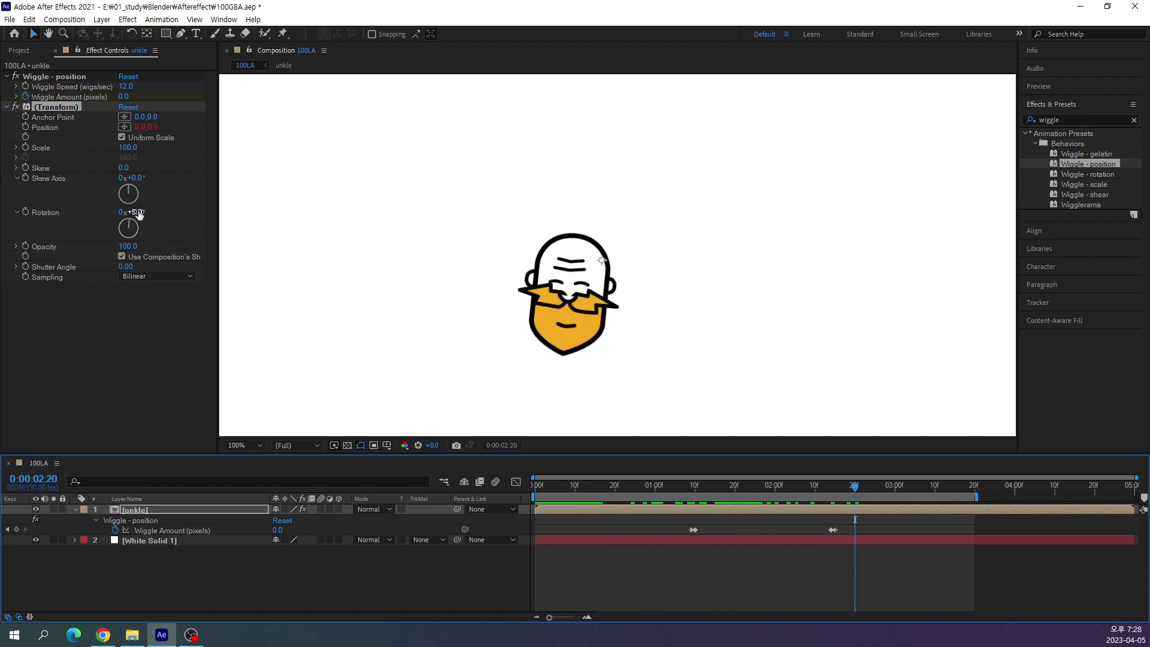
click(138, 212)
text(0)
key(Return)
click(98, 390)
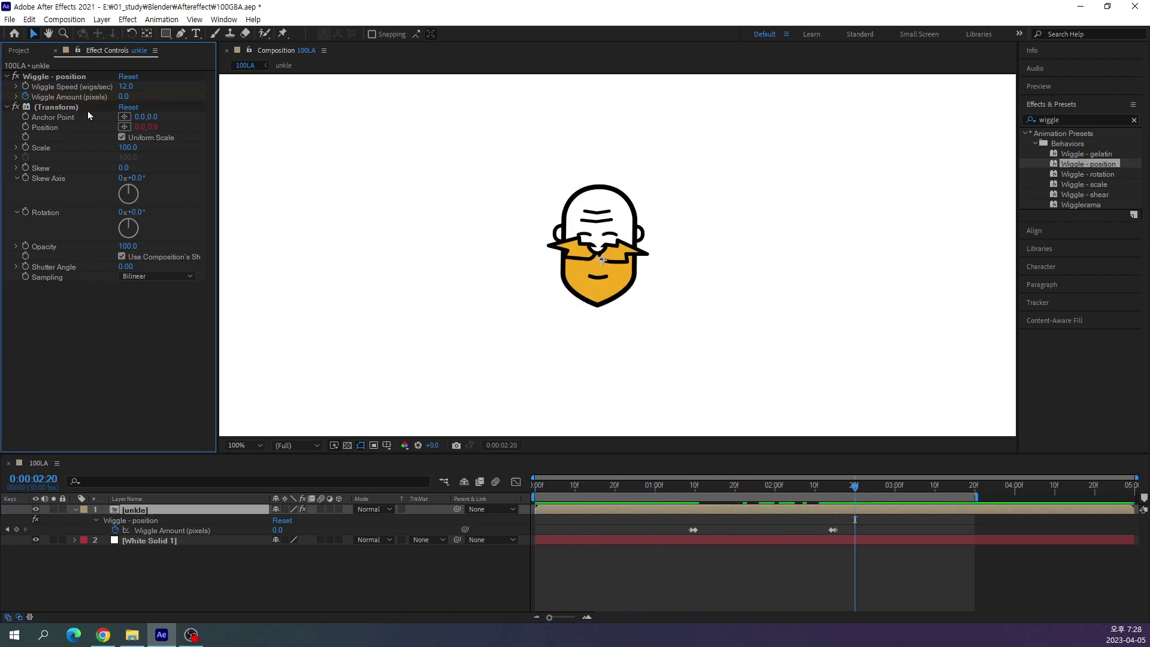
click(7, 107)
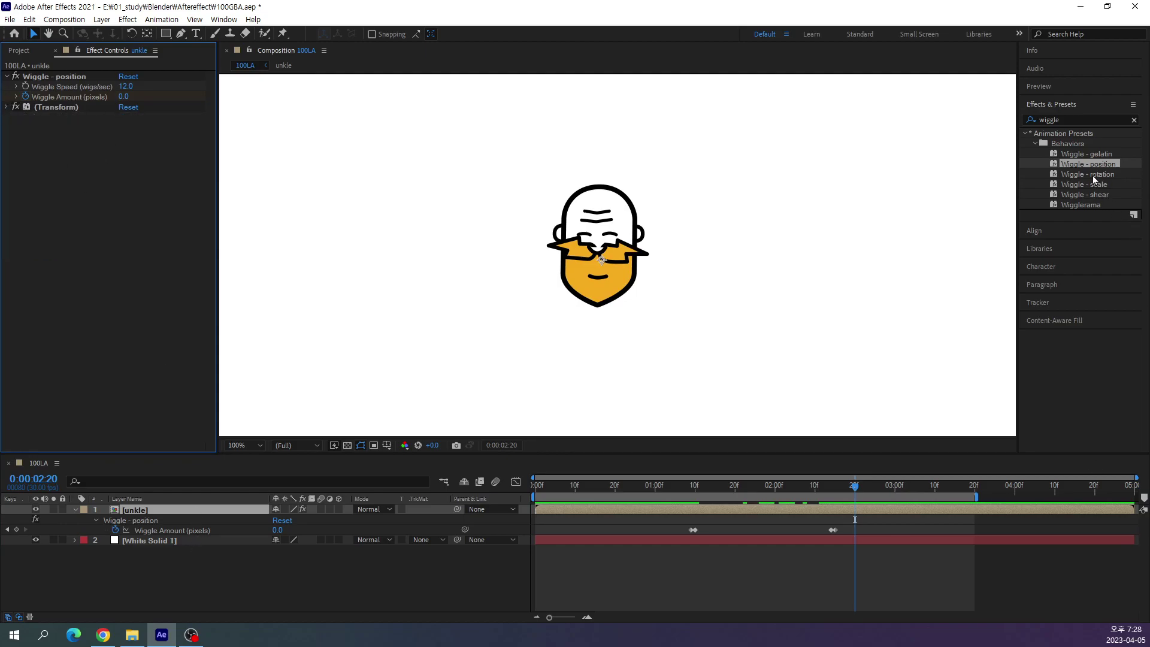
Apply the Wiggle - rotation preset to the unkle head layer.
drag(1093, 177, 83, 220)
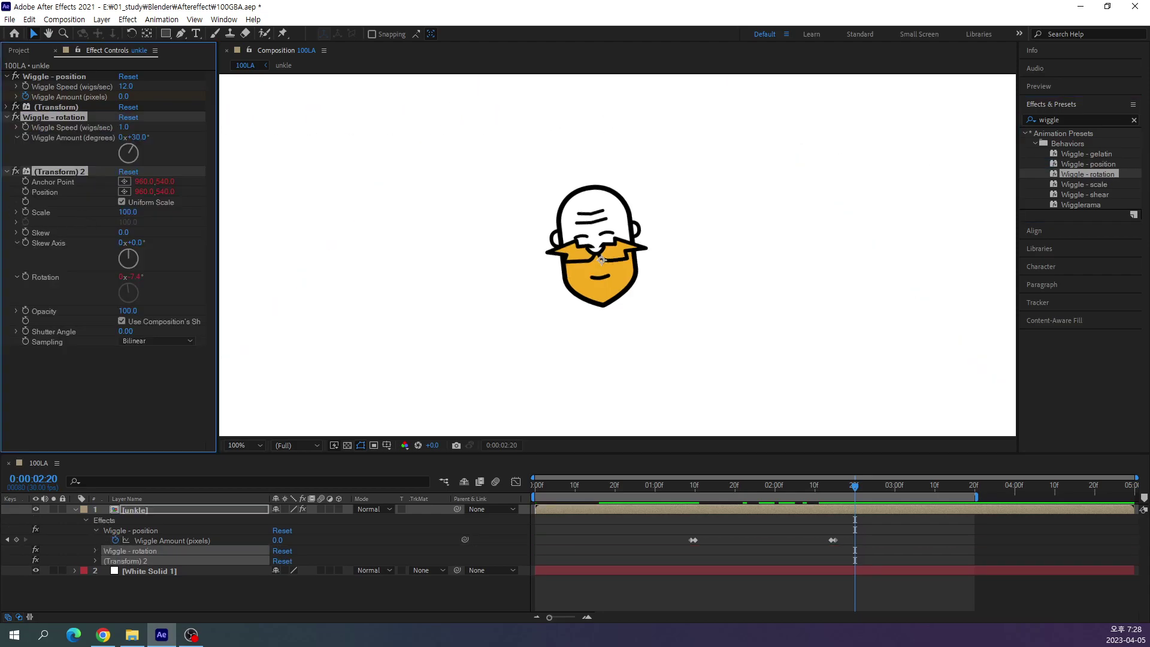
click(6, 171)
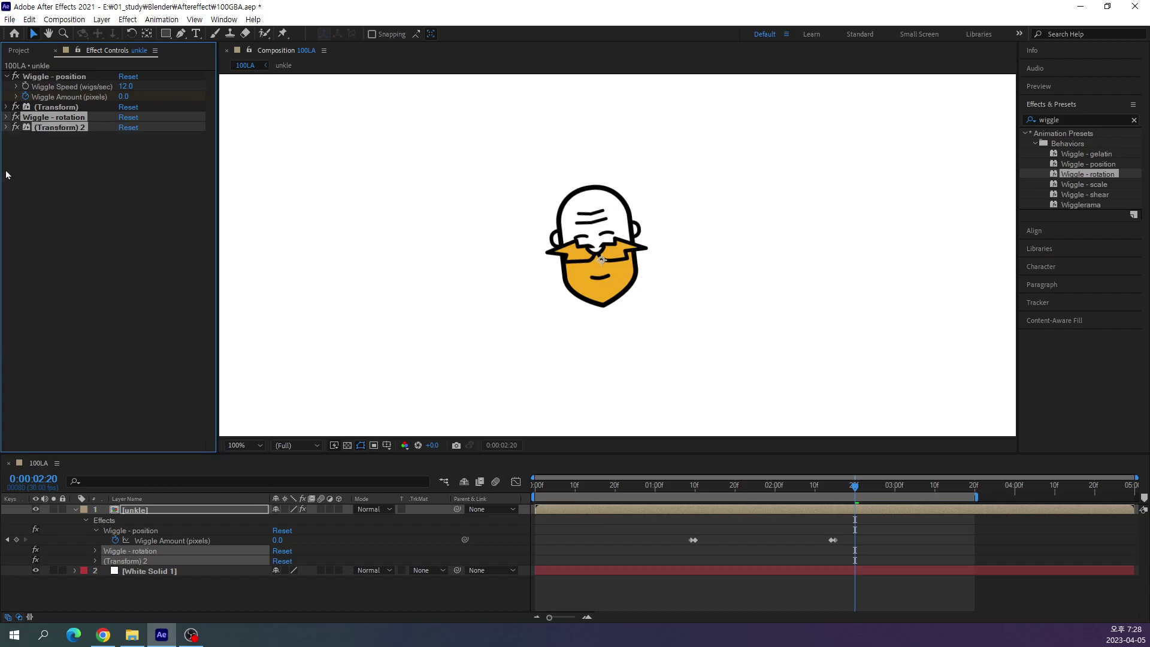
click(6, 127)
click(69, 398)
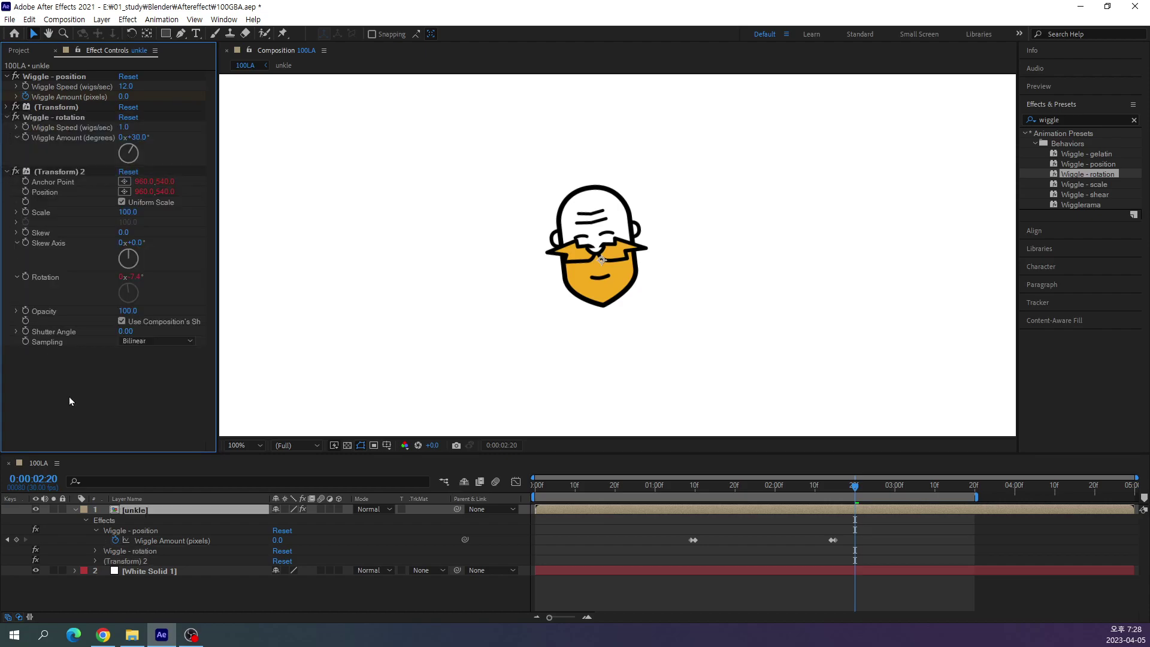
click(5, 173)
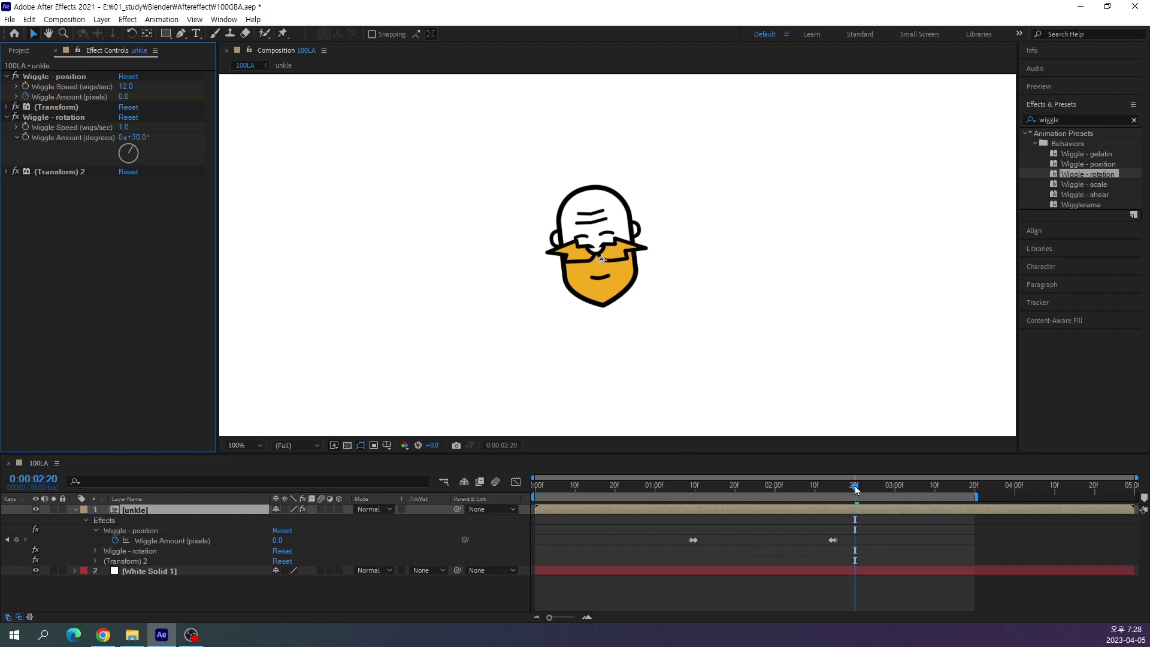
mouse_move(856, 490)
mouse_down()
mouse_move(753, 511)
mouse_move(691, 507)
mouse_up()
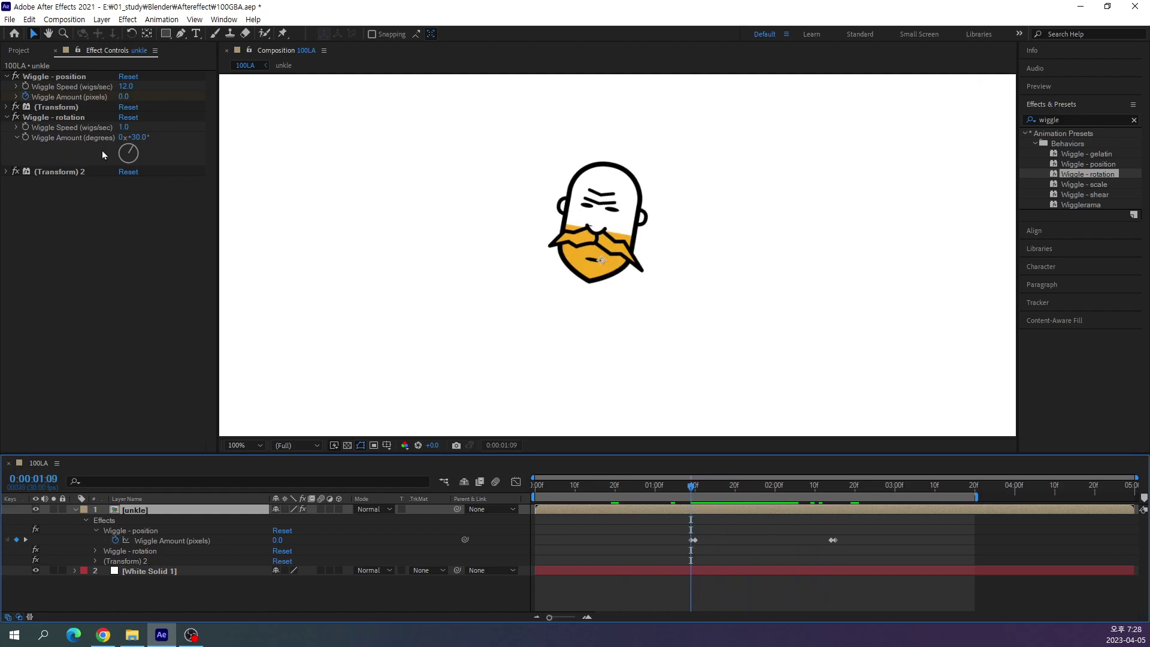
Key the rotation Wiggle Amount at 0° on 1:09 and 45° on 1:10.
click(137, 137)
text(0)
key(Return)
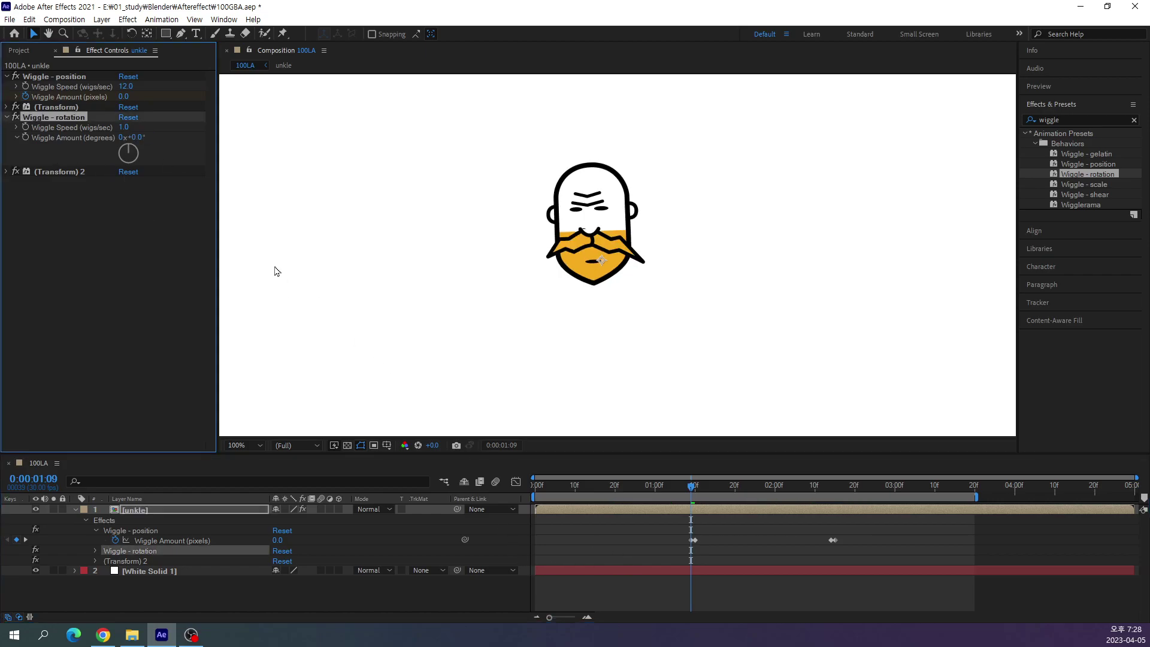
click(691, 491)
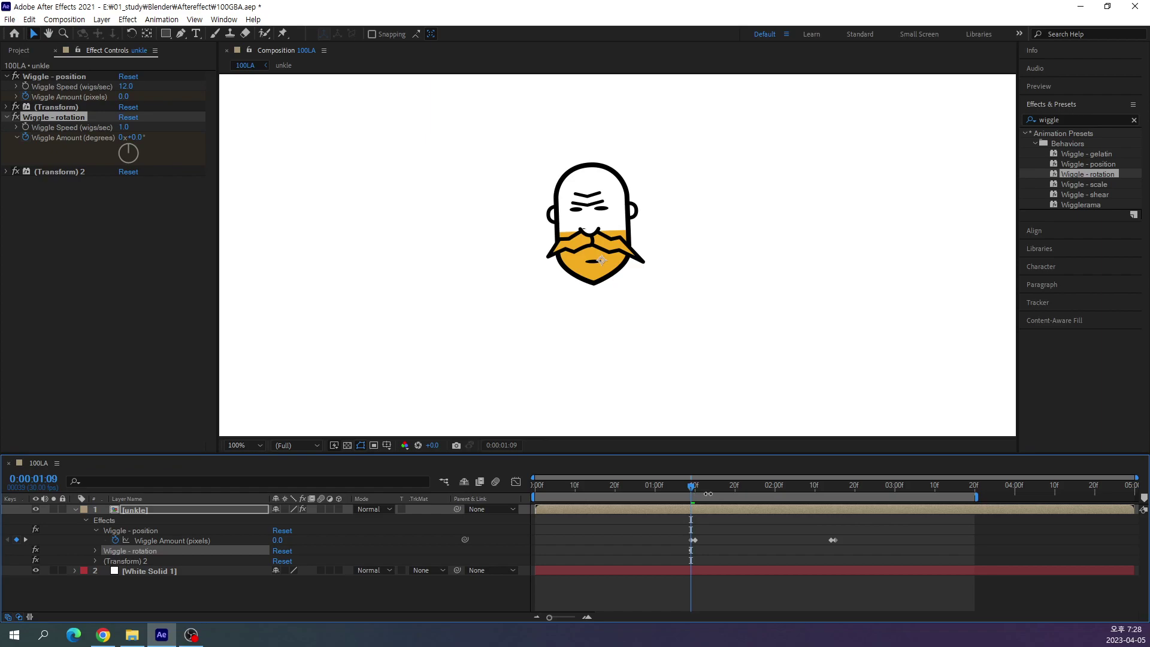
key(Page_Down)
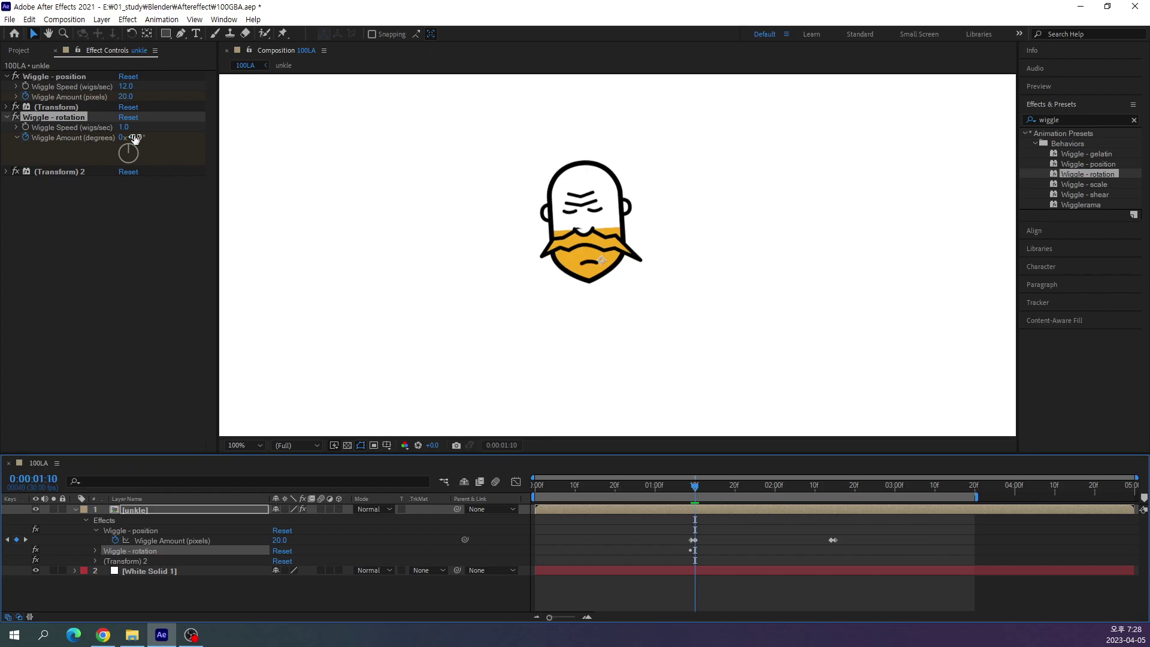
click(133, 138)
text(45)
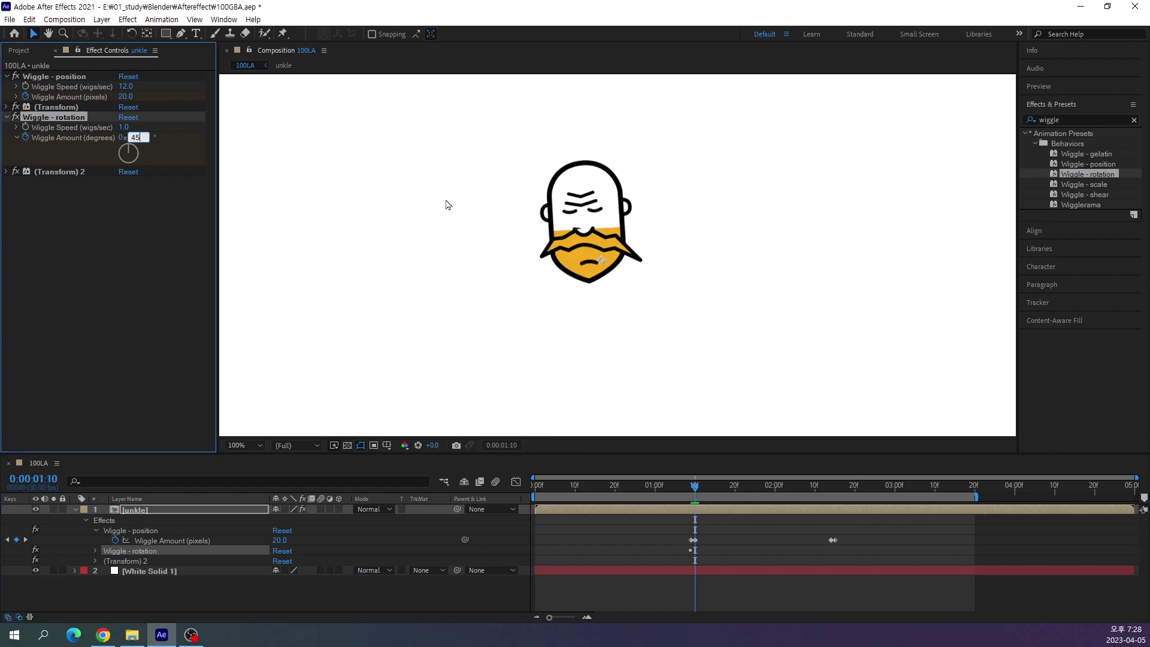
key(Return)
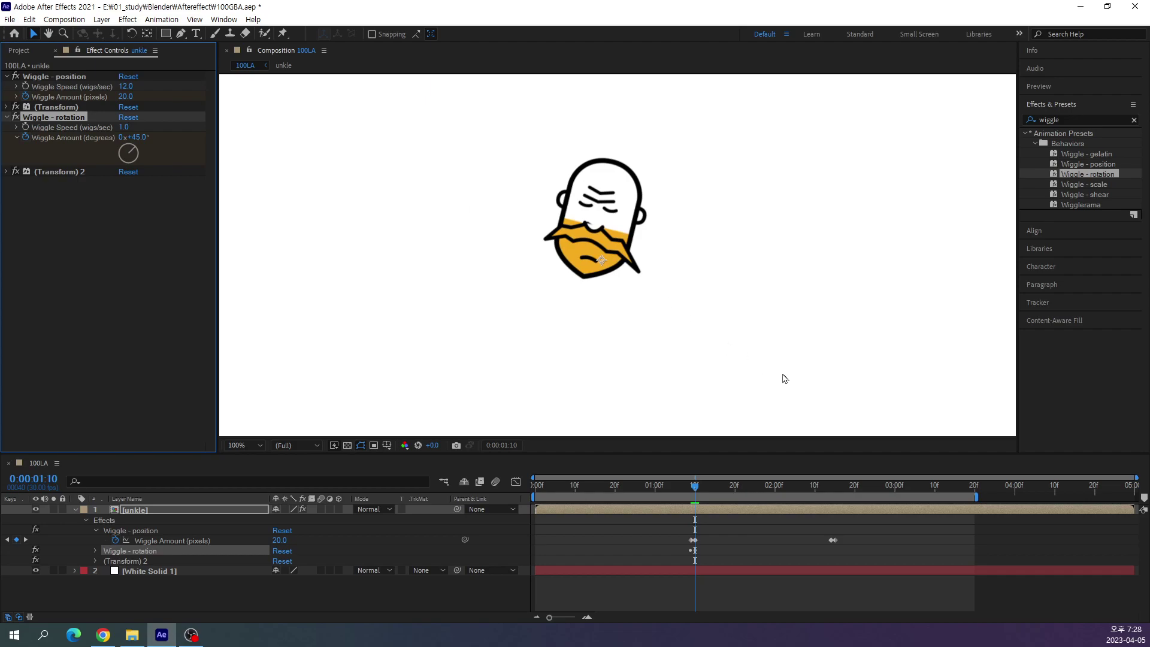
drag(696, 492, 831, 529)
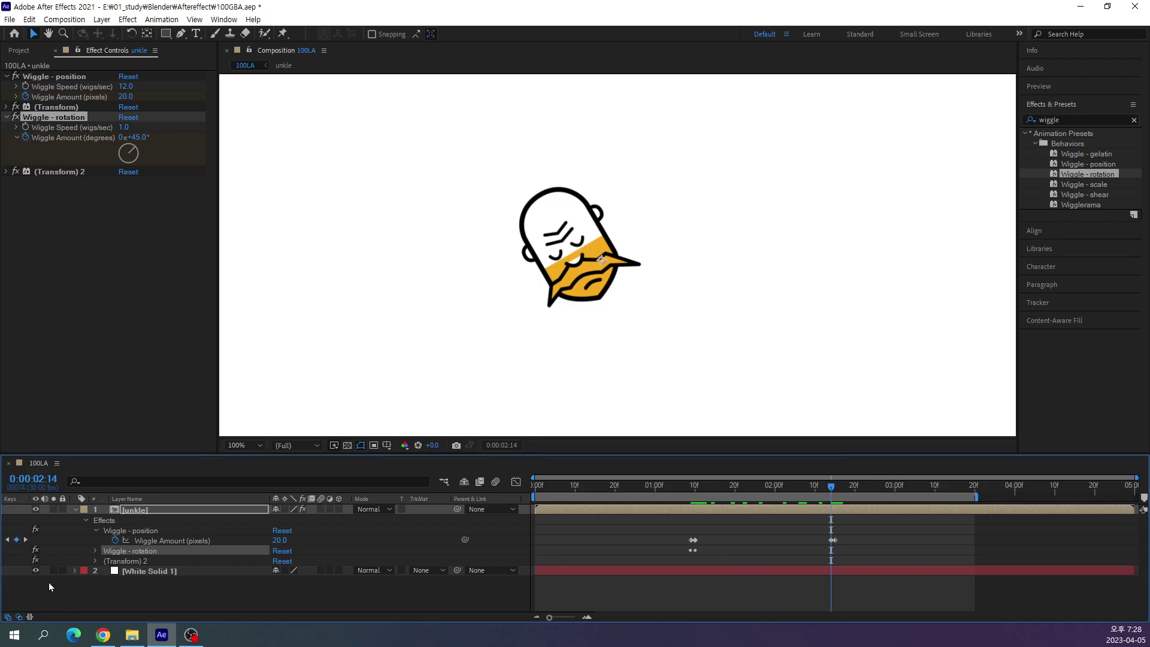
Reveal the head's modified properties with UU and set the rotation wiggle to 0° at 2:15.
key(u)
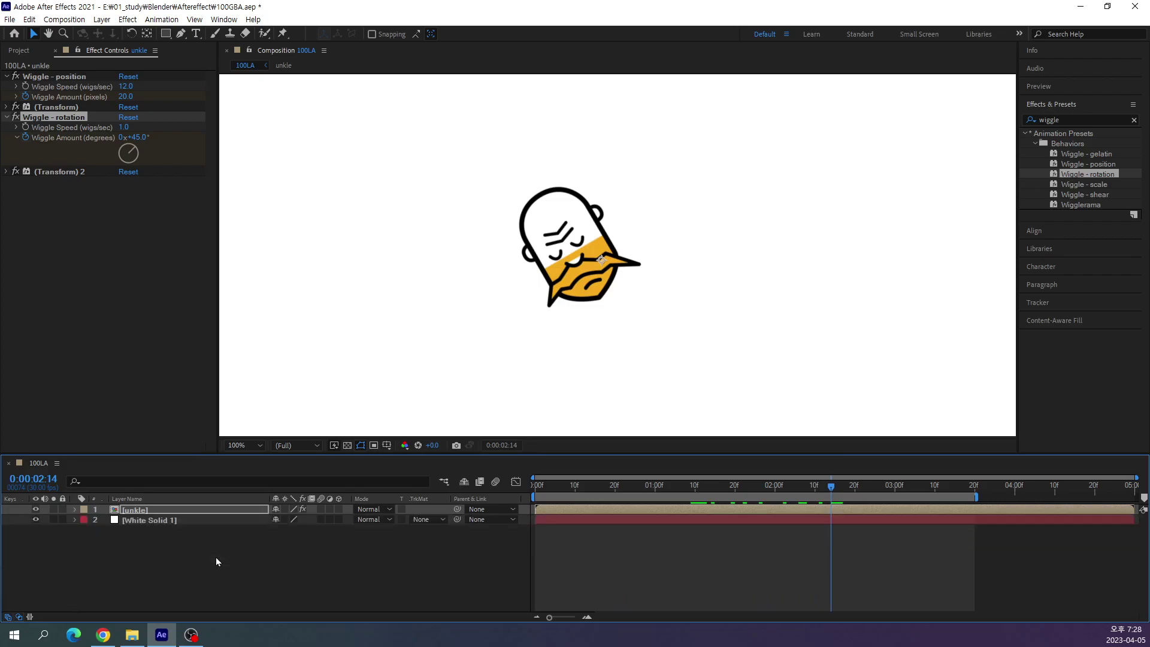
key(u)
key(u)
scroll(733, 592, down, 3)
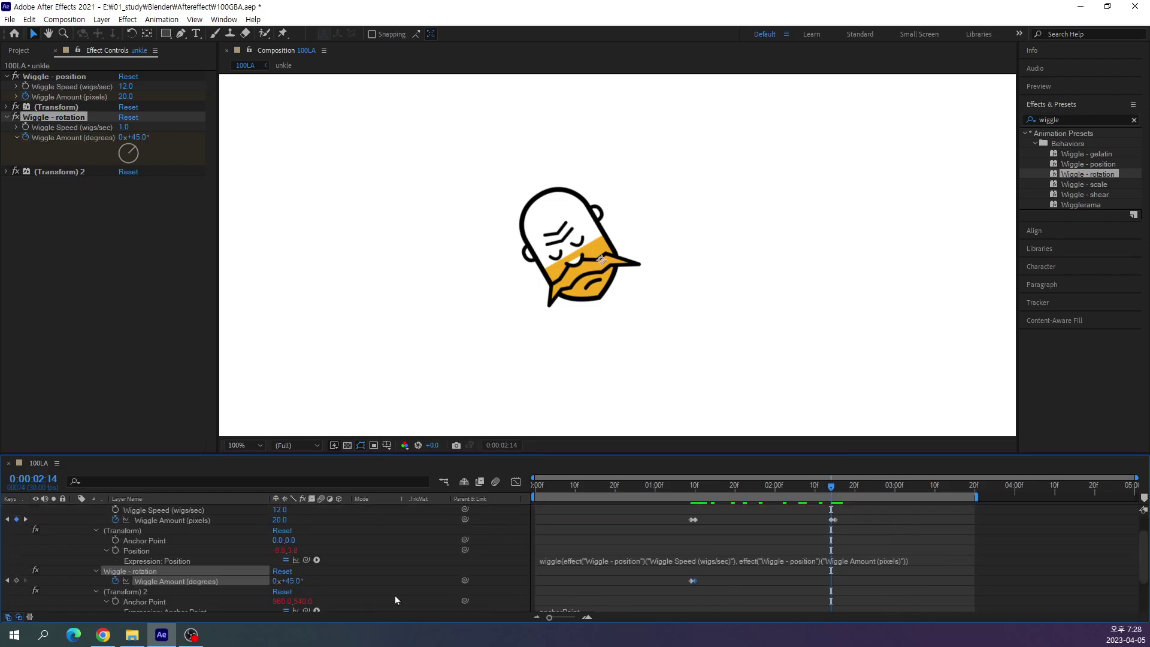
scroll(22, 583, down, 3)
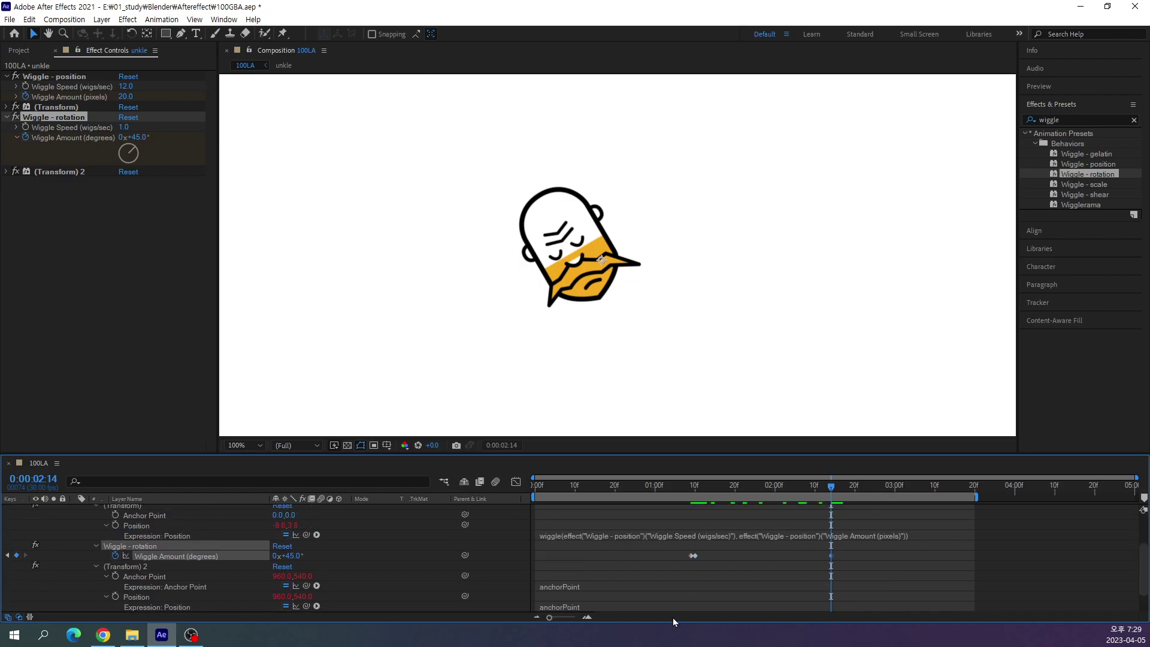
key(Page_Down)
click(293, 556)
text(0)
key(Return)
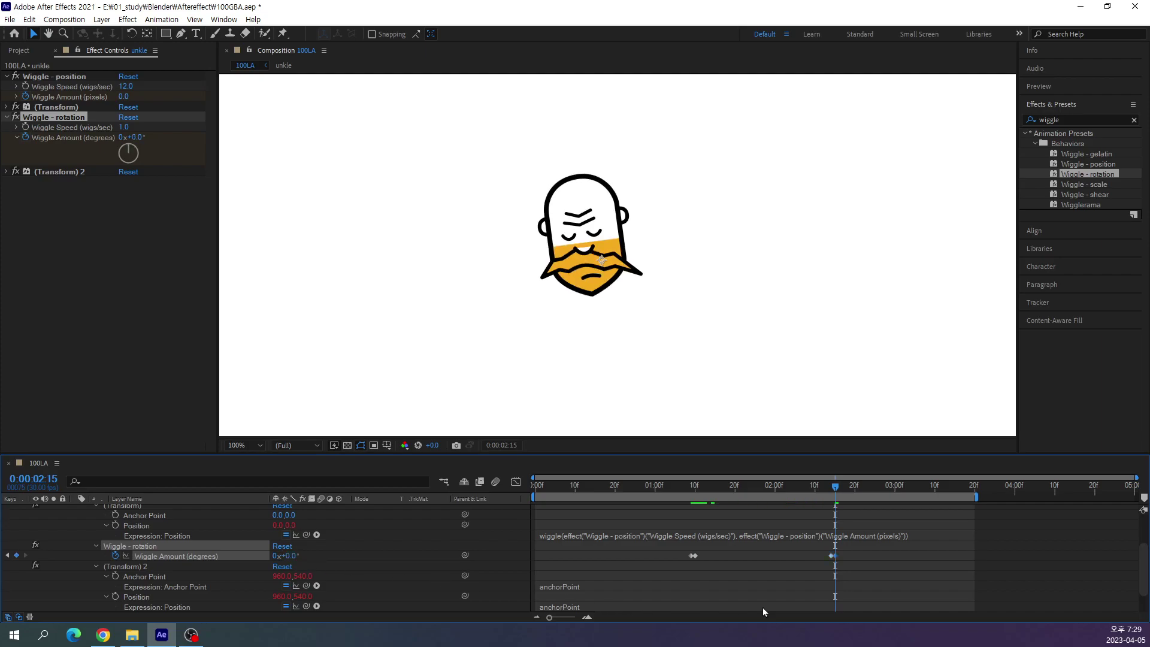
Preview the animation and drag the 2:14 rotation wiggle amount down to -47°.
mouse_move(836, 485)
mouse_down()
mouse_move(655, 516)
mouse_move(811, 557)
mouse_up()
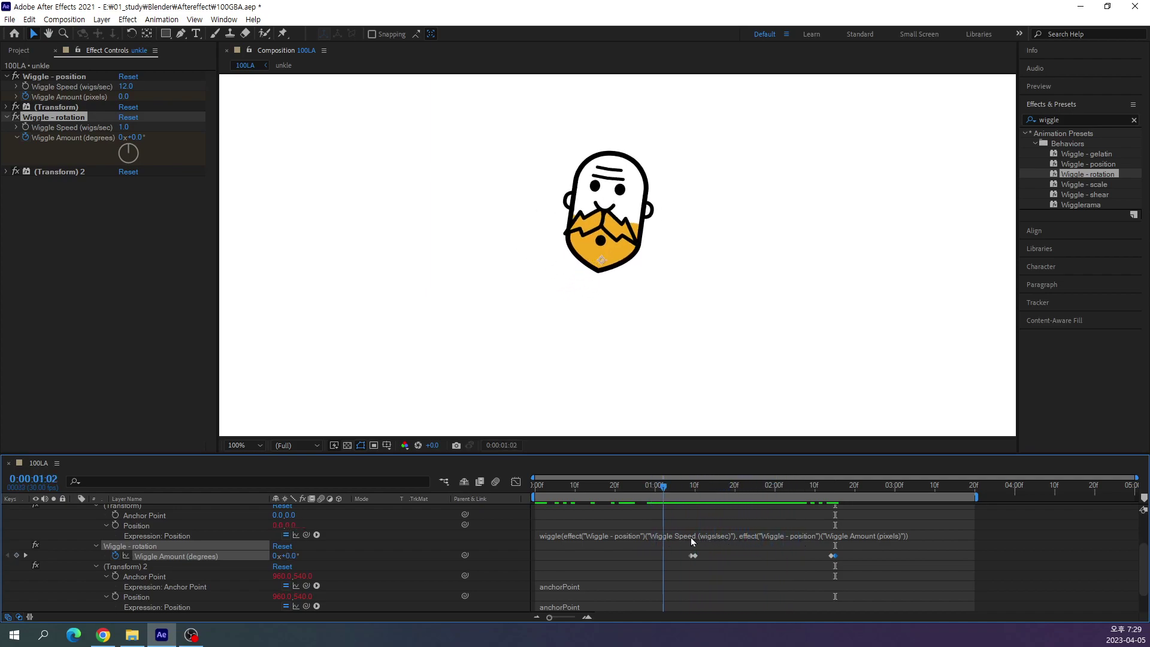
key(space)
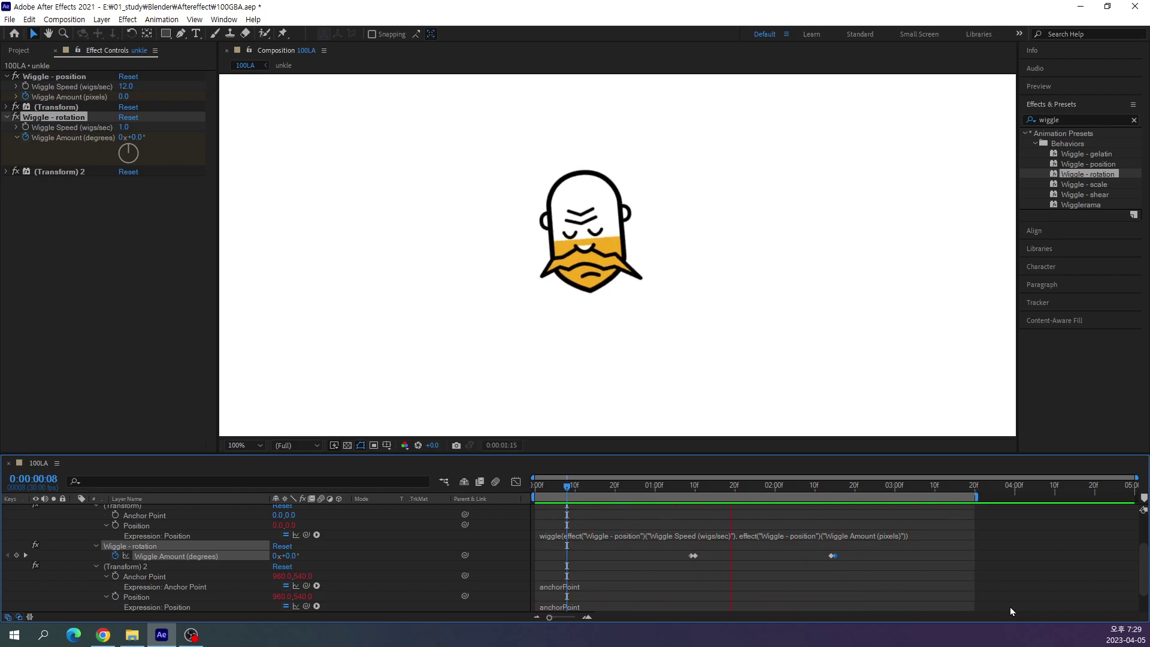
drag(837, 489, 830, 481)
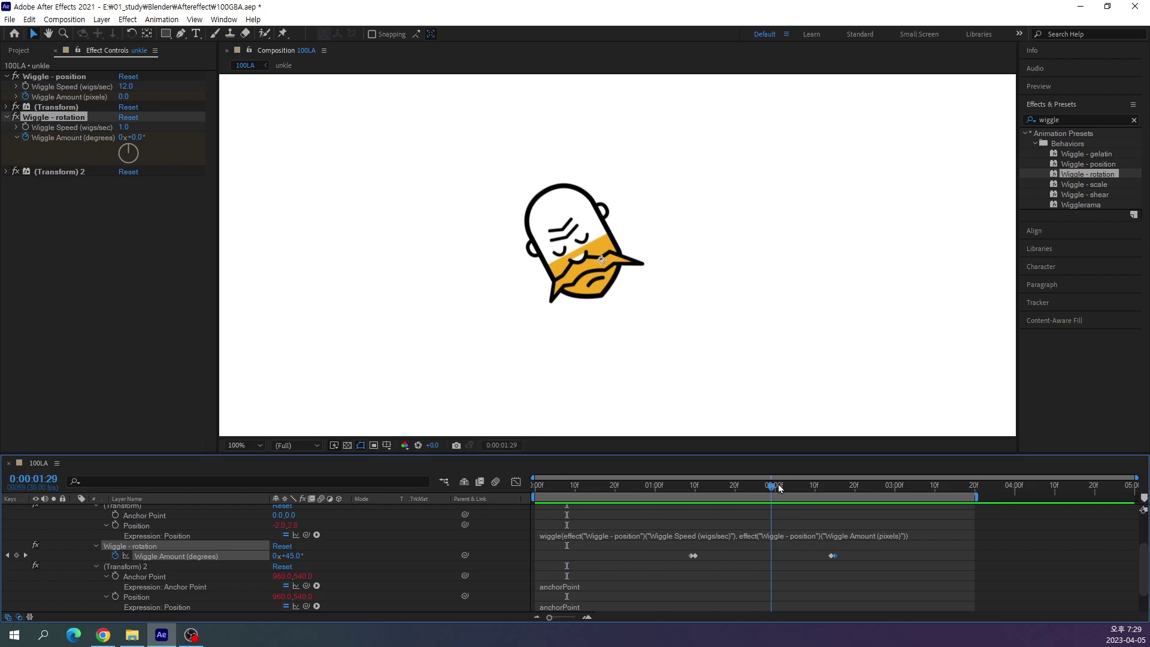
drag(128, 137, 95, 146)
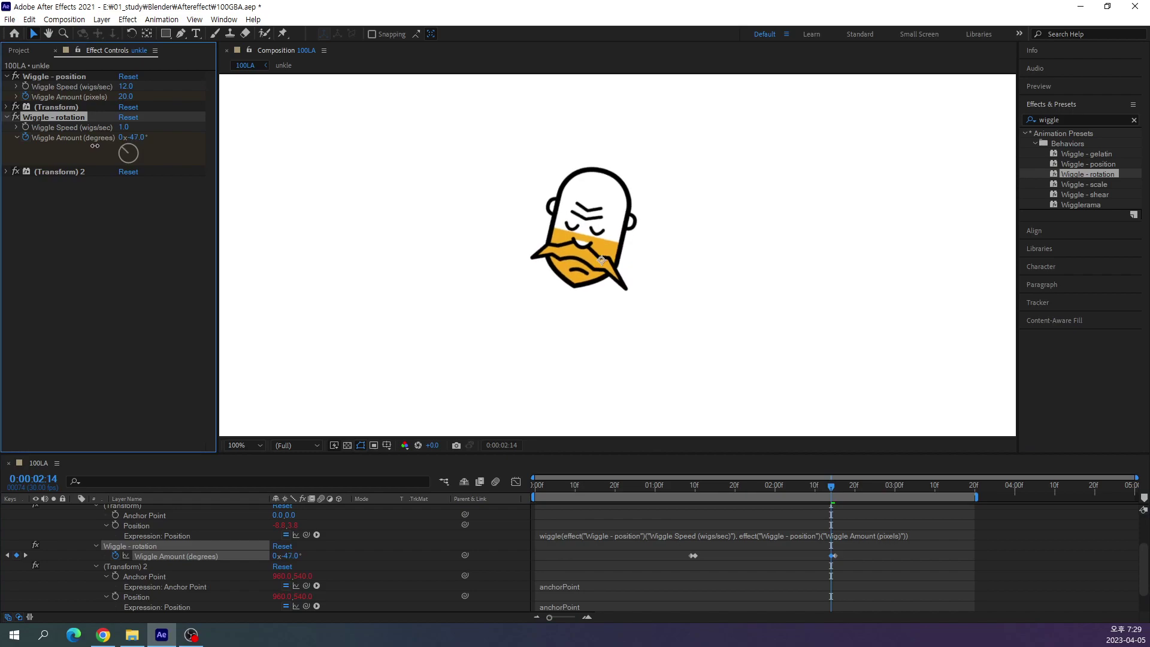
mouse_move(835, 486)
mouse_down()
mouse_move(735, 486)
mouse_move(574, 522)
mouse_move(807, 584)
mouse_move(620, 584)
mouse_up()
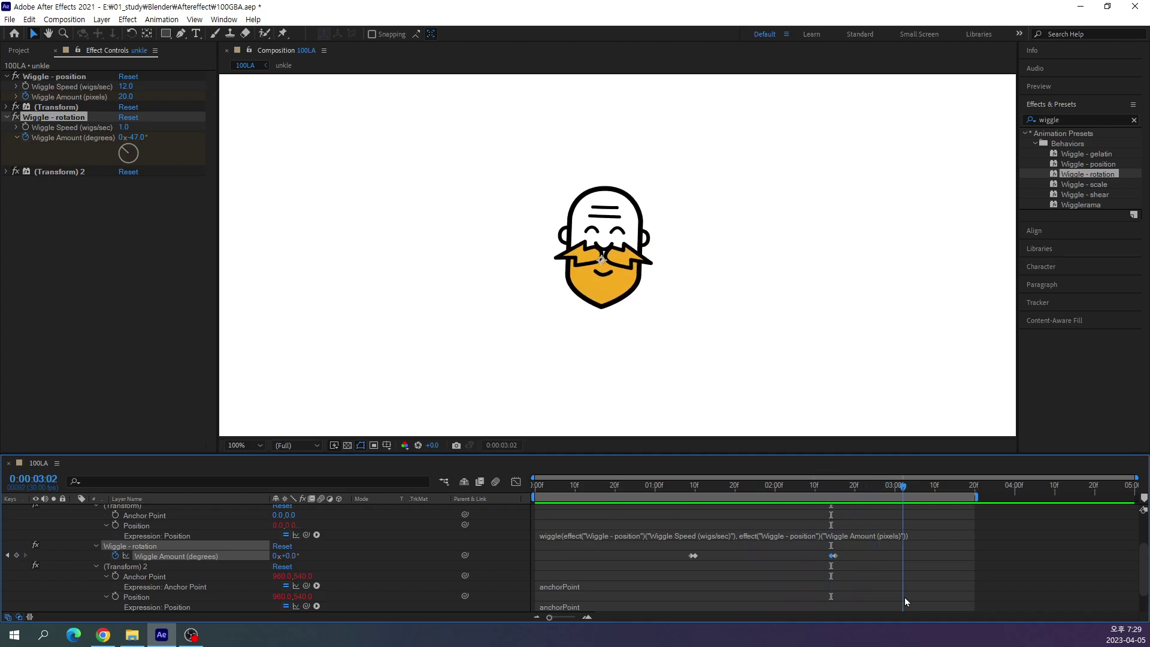
key(space)
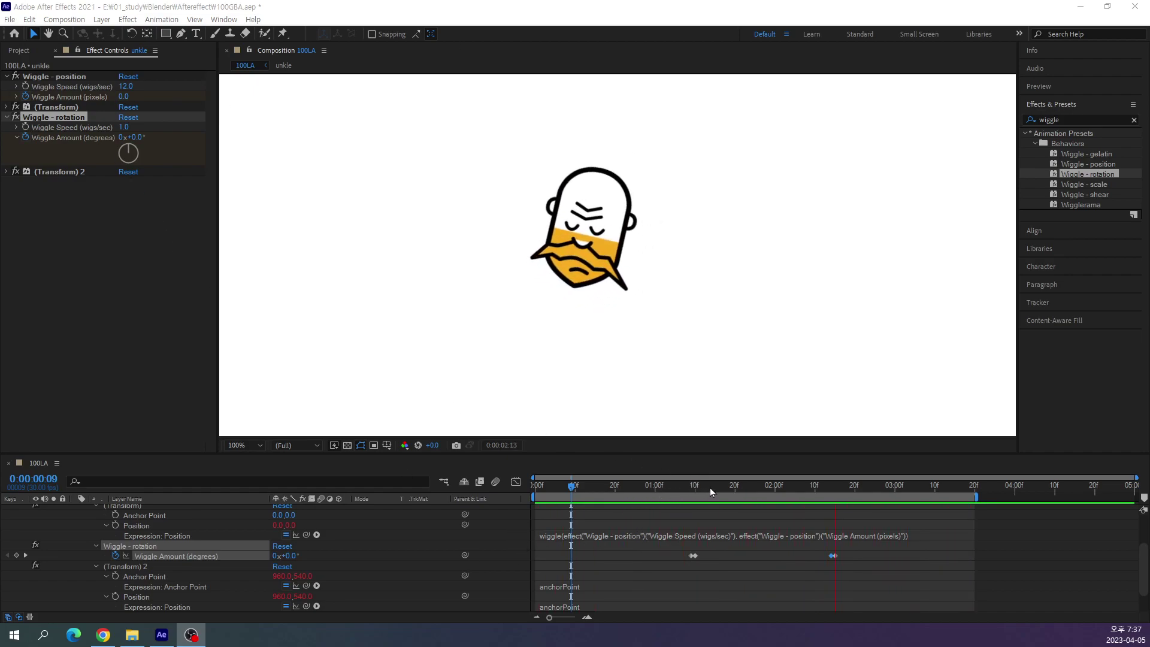
Stop the preview, collapse the head layer's properties and select the unkle layer.
click(721, 514)
scroll(164, 531, up, 3)
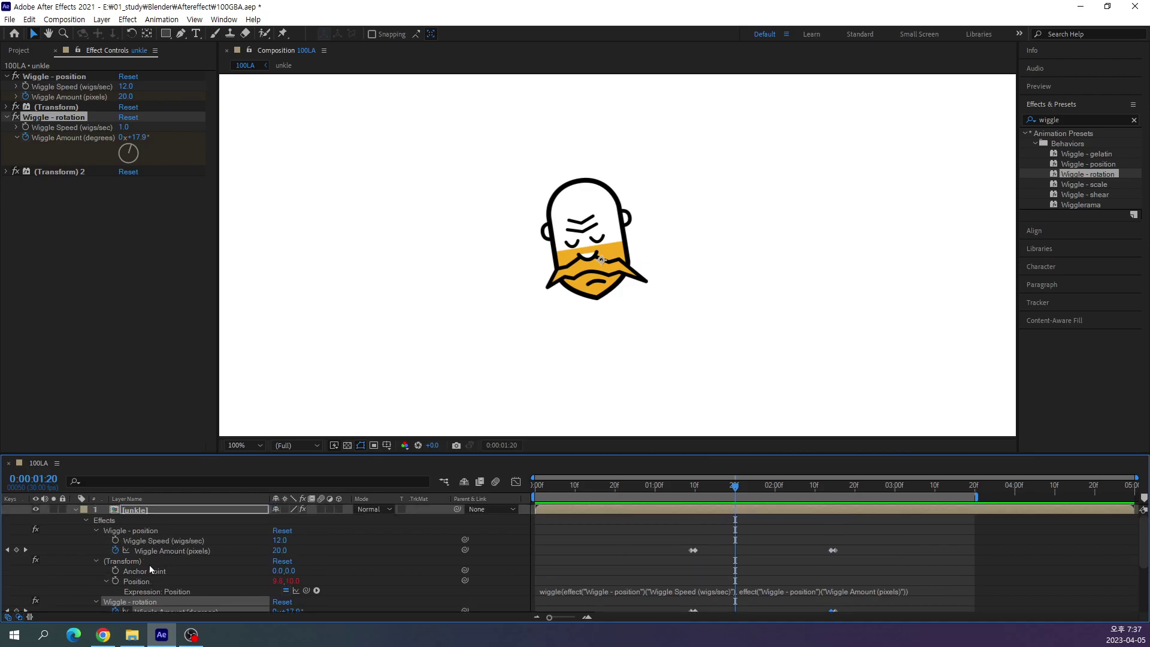
click(73, 510)
click(87, 559)
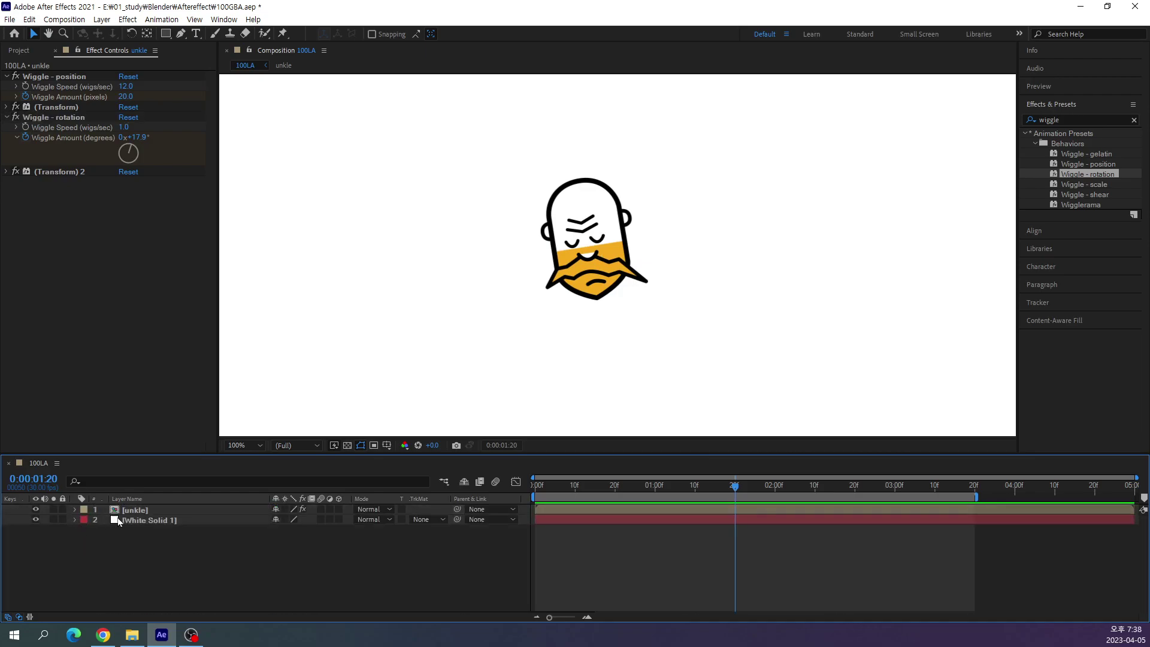
click(149, 509)
click(426, 552)
click(135, 510)
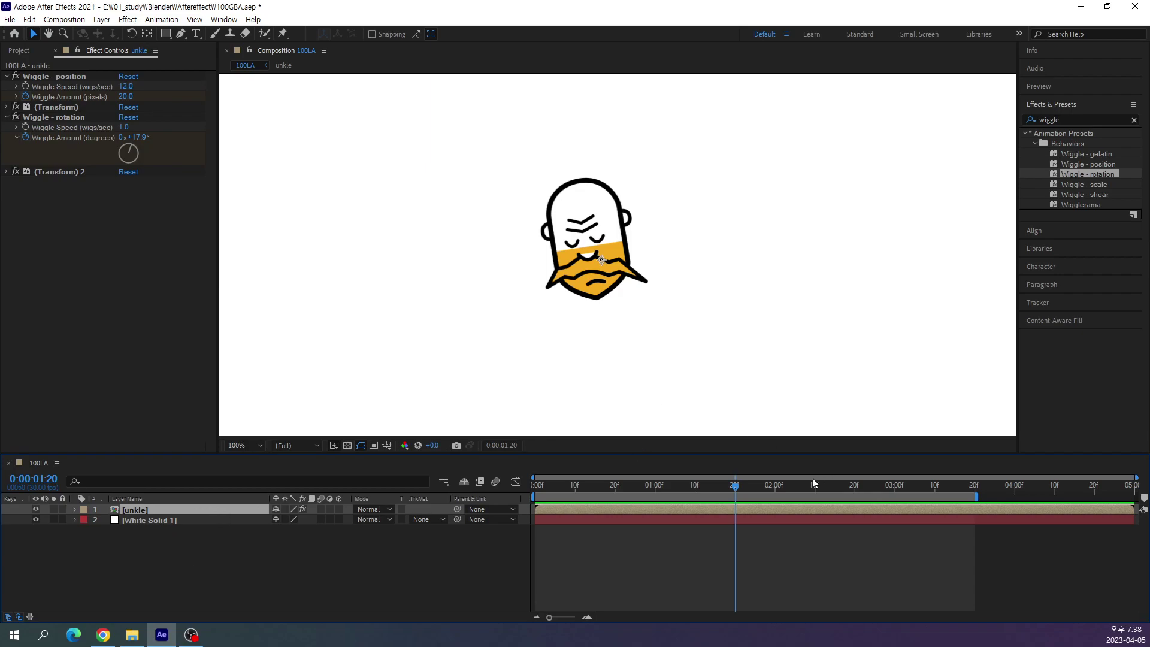
Scrub the timeline to review the wiggling character's poses.
drag(736, 491, 651, 491)
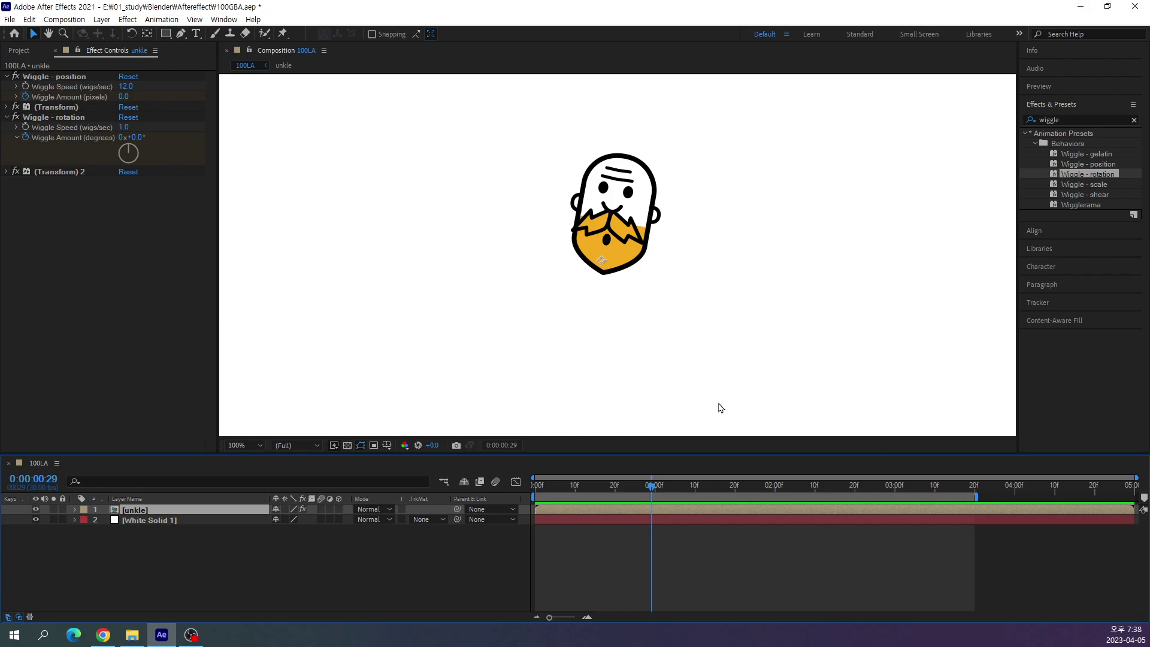
mouse_move(658, 492)
mouse_down()
mouse_move(696, 545)
mouse_move(674, 572)
mouse_move(814, 587)
mouse_up()
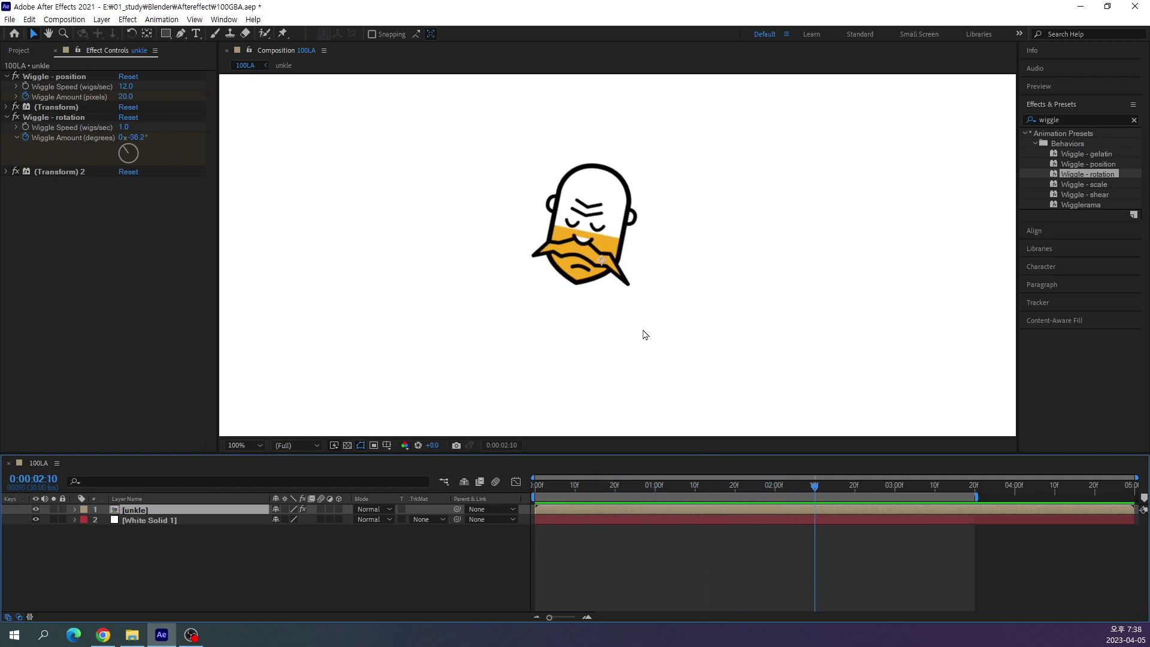
scroll(591, 238, up, 4)
scroll(592, 237, down, 2)
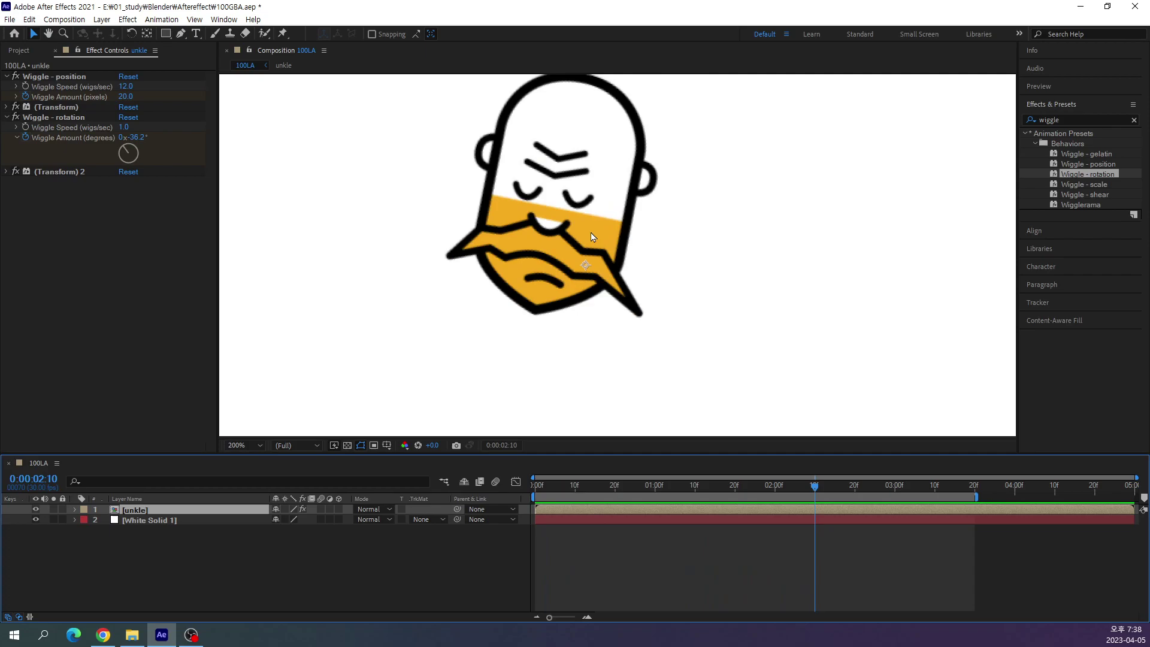
scroll(591, 237, up, 2)
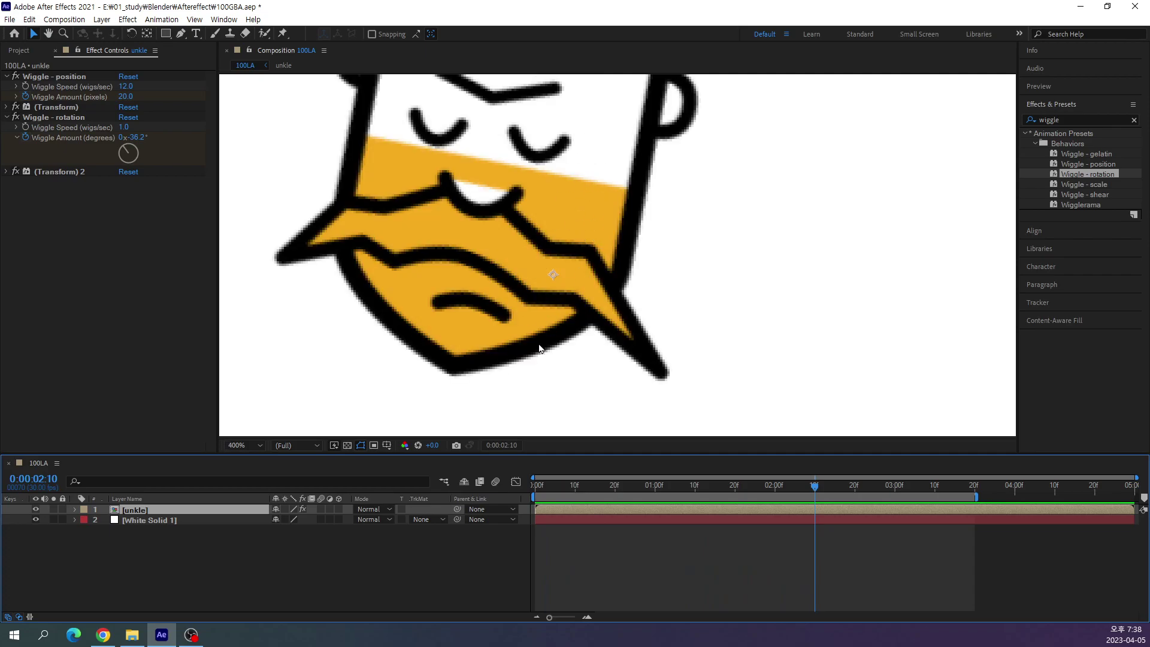
Open the unkle precomp and expand Face > Contents > 얼굴 > Gradient Fill 1, framing the face.
double_click(115, 511)
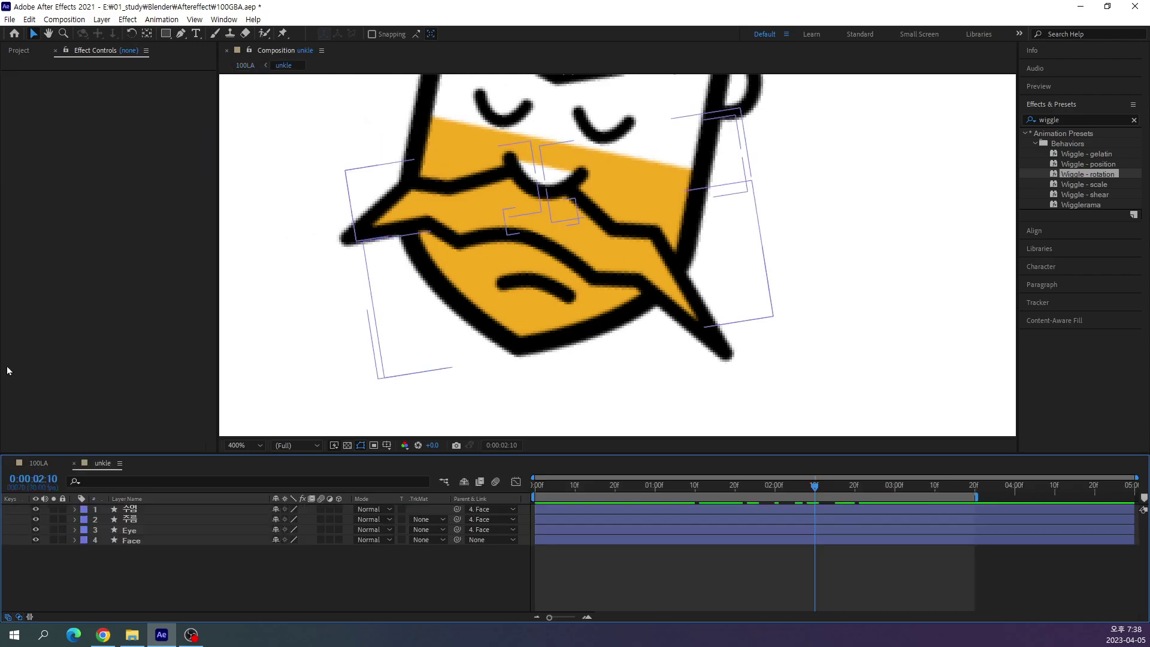
mouse_move(819, 487)
mouse_down()
mouse_move(637, 530)
mouse_move(657, 530)
mouse_up()
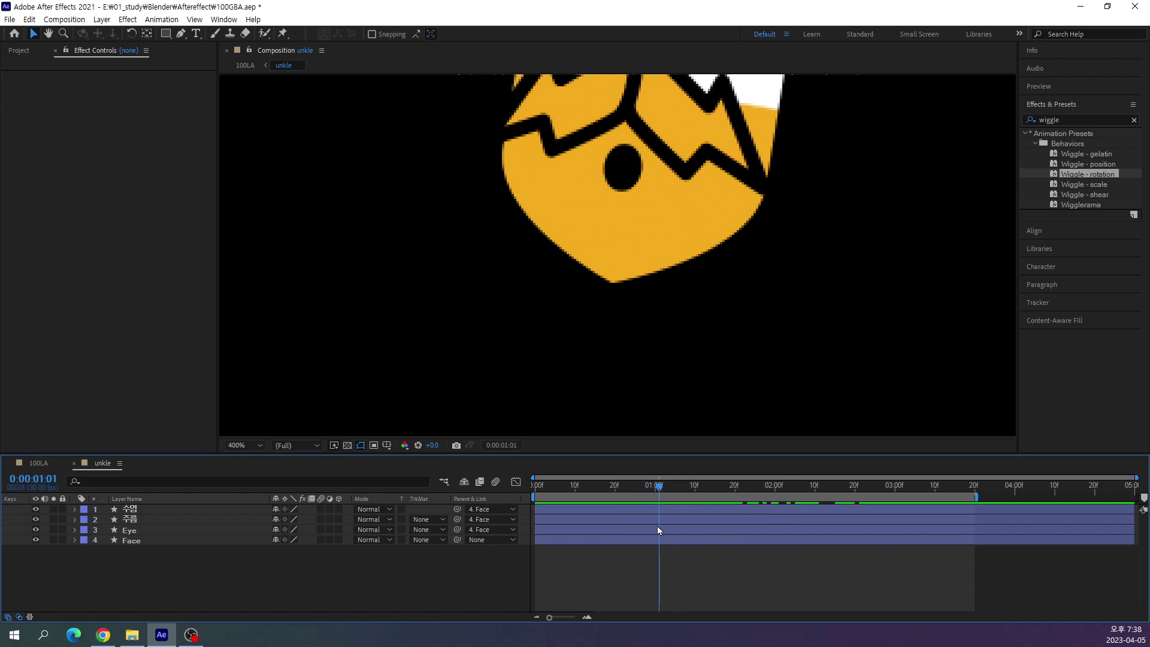
click(75, 540)
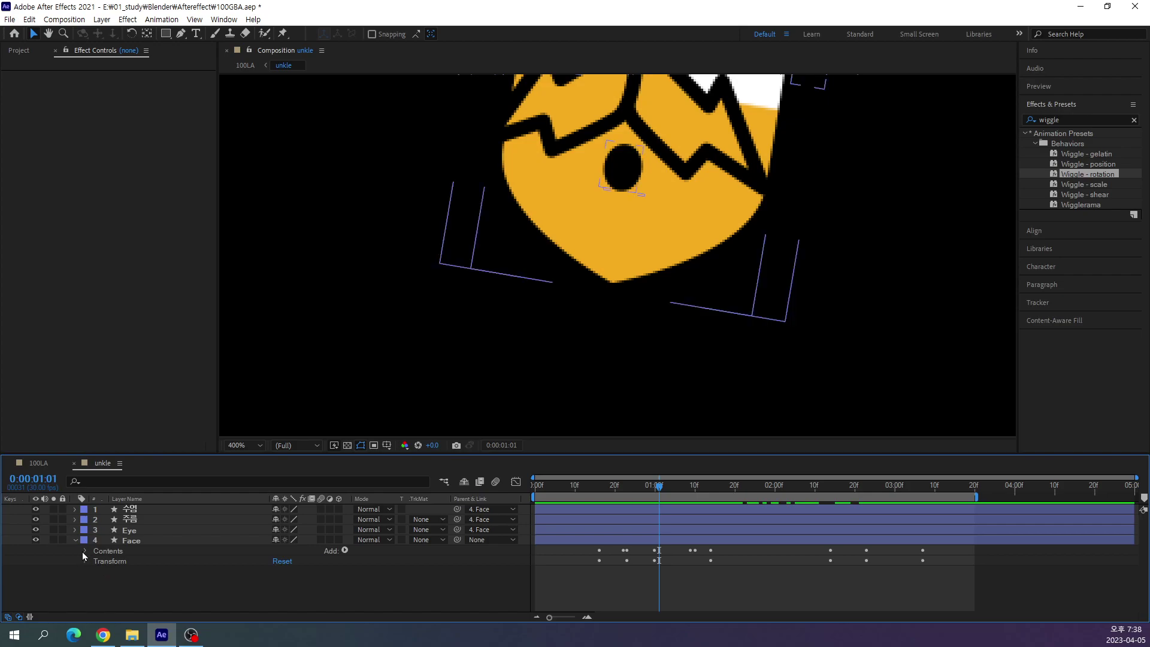
click(84, 550)
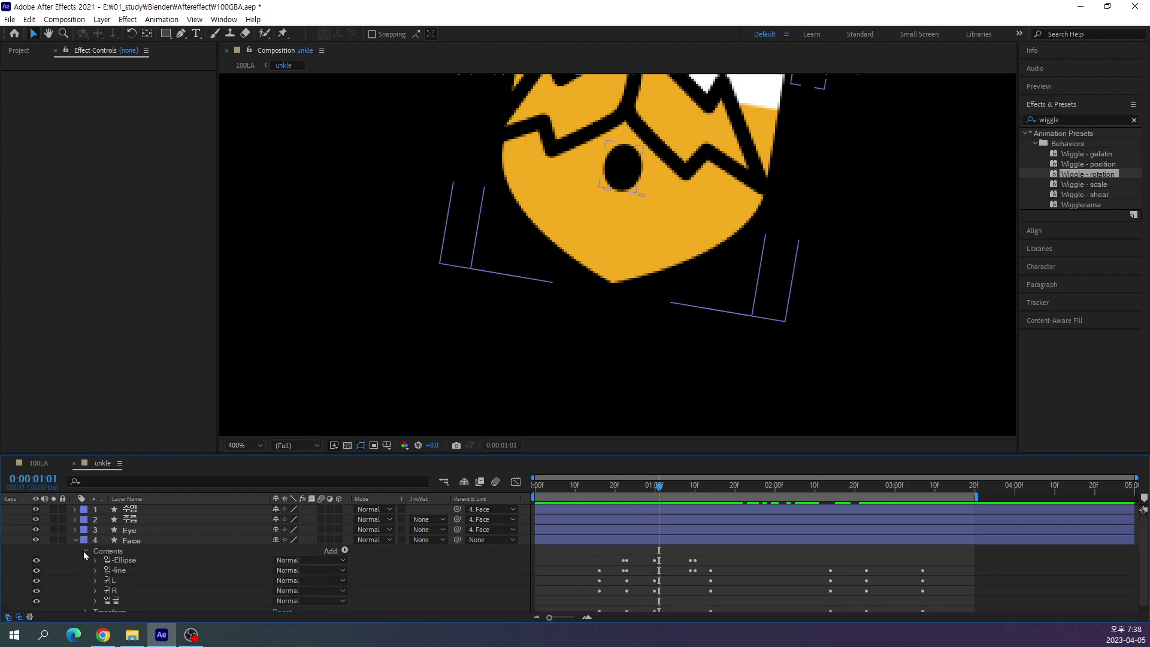
click(95, 596)
click(106, 586)
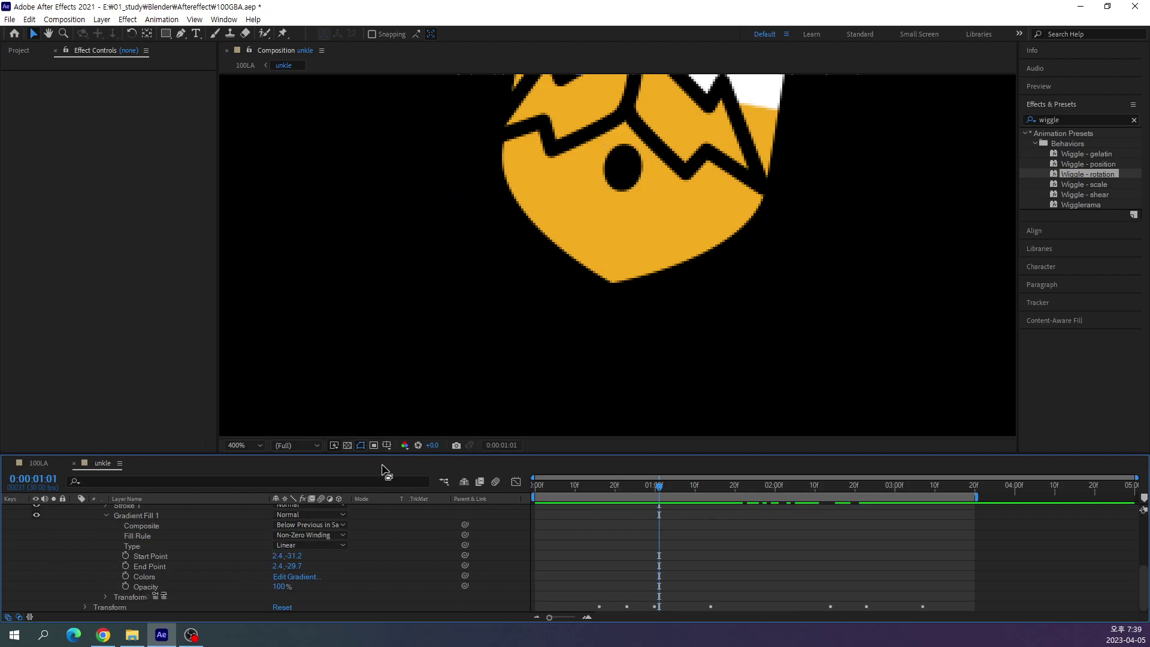
click(160, 515)
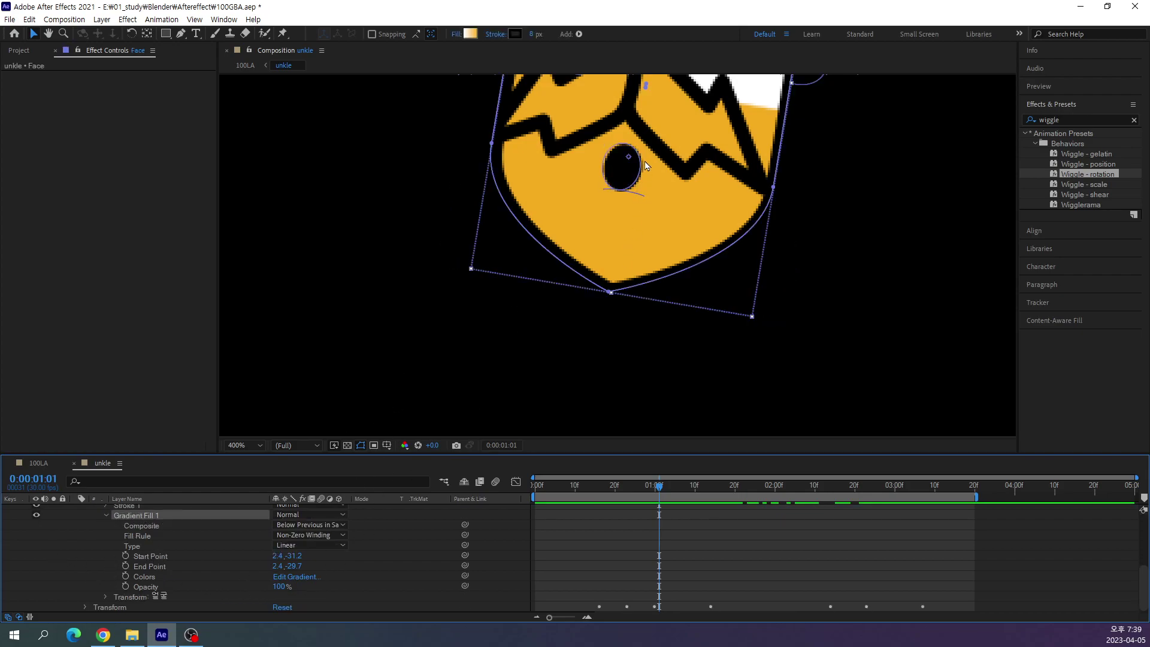
mouse_move(656, 152)
mouse_down()
mouse_move(653, 224)
mouse_move(629, 284)
mouse_up()
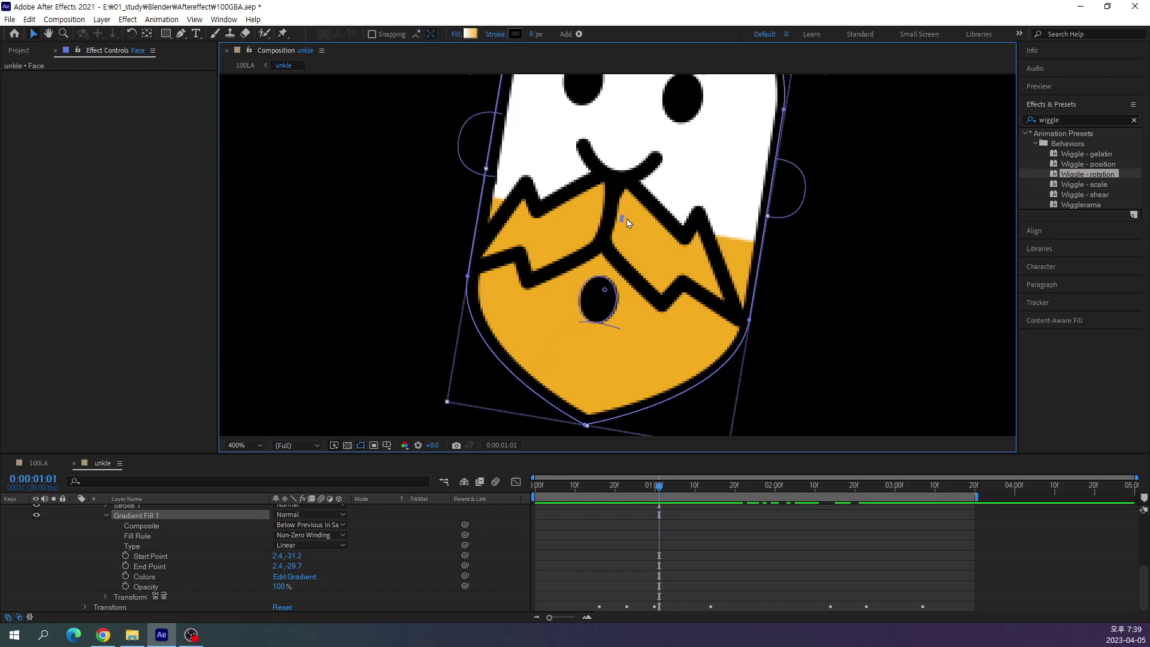
drag(624, 213, 609, 261)
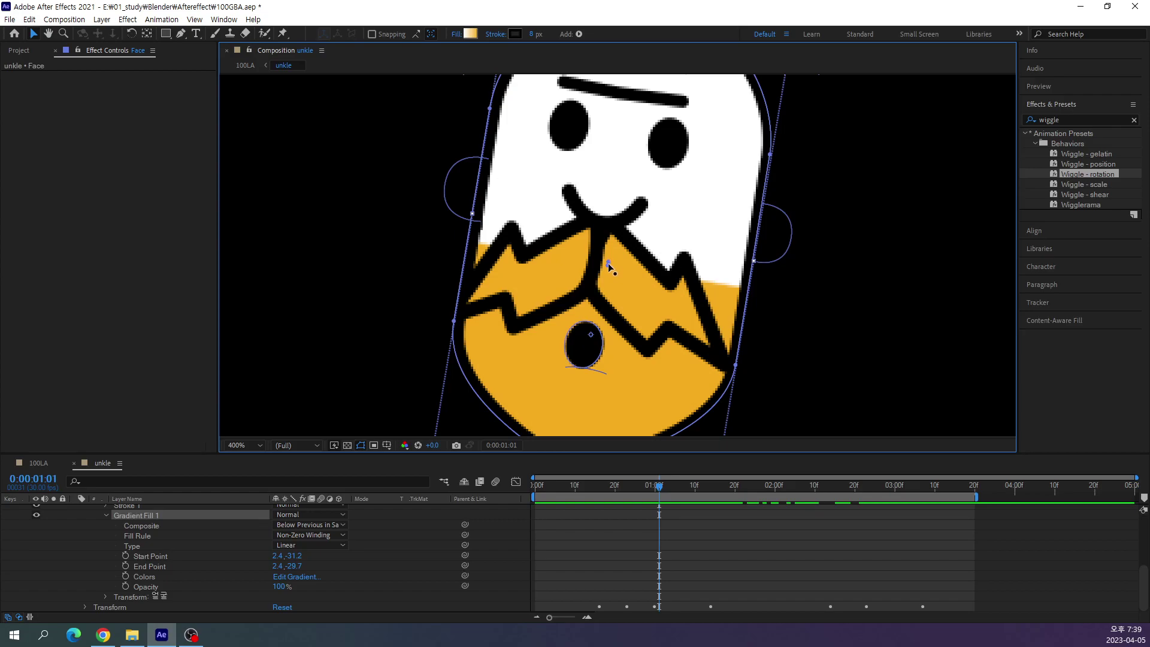
Select the gradient's Start Point and End Point and scrub to around 0:00:01:04.
drag(150, 557, 159, 572)
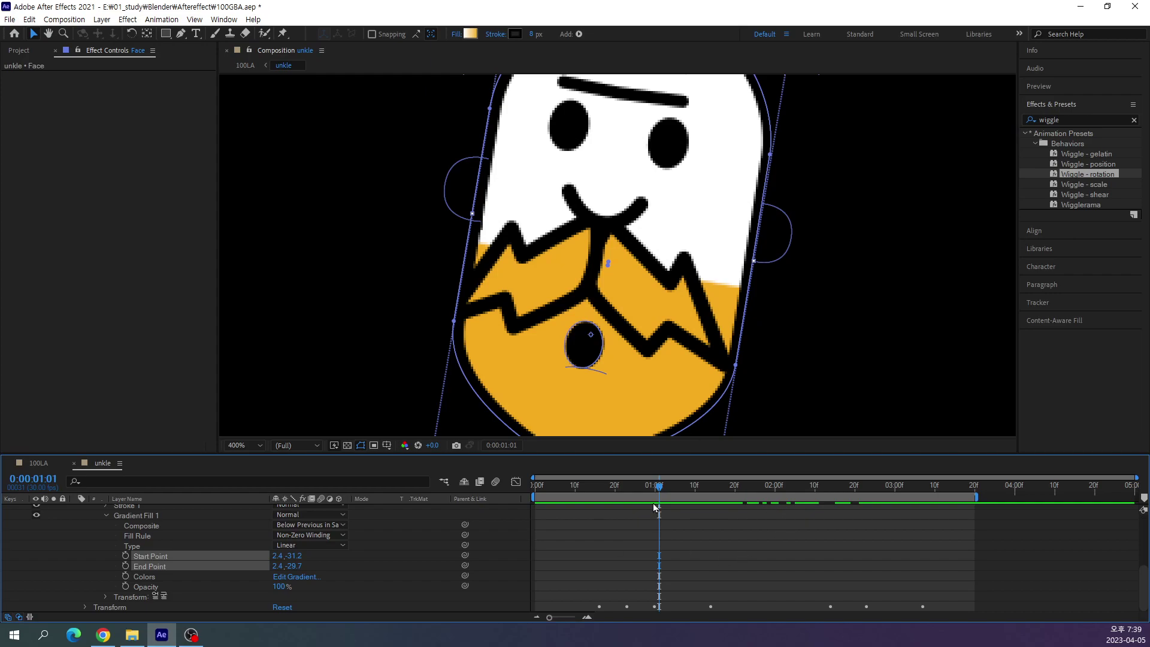
drag(662, 490, 648, 493)
mouse_move(627, 495)
mouse_down()
mouse_move(707, 495)
mouse_move(642, 511)
mouse_move(681, 514)
mouse_up()
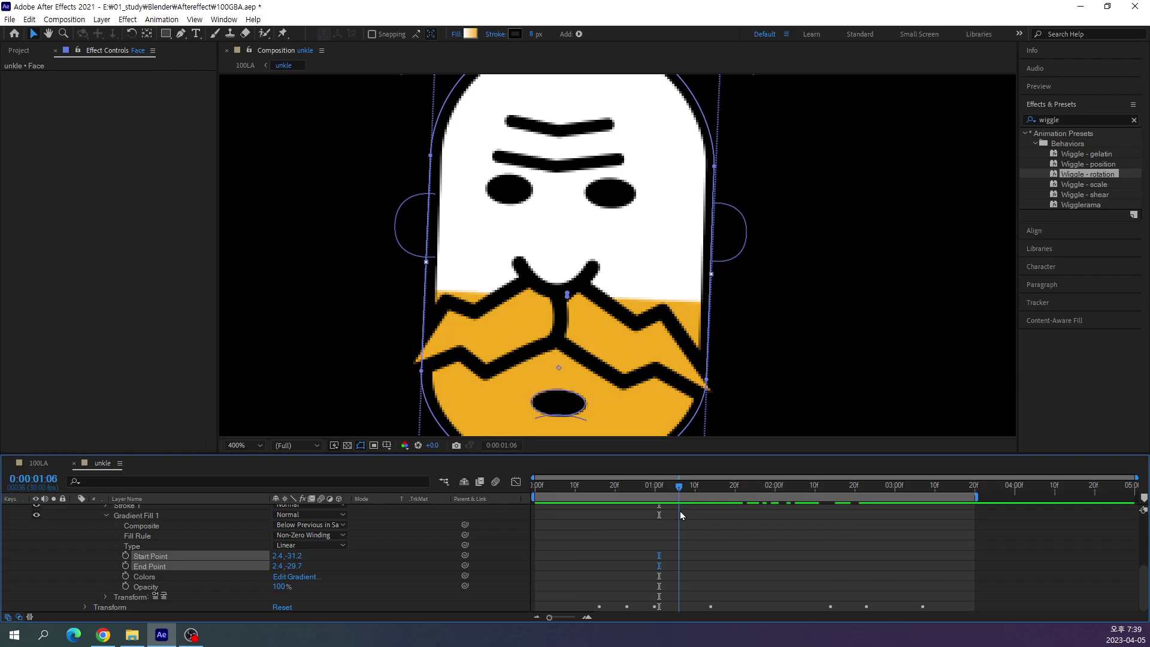
mouse_move(684, 484)
mouse_down()
mouse_move(705, 487)
mouse_move(674, 498)
mouse_up()
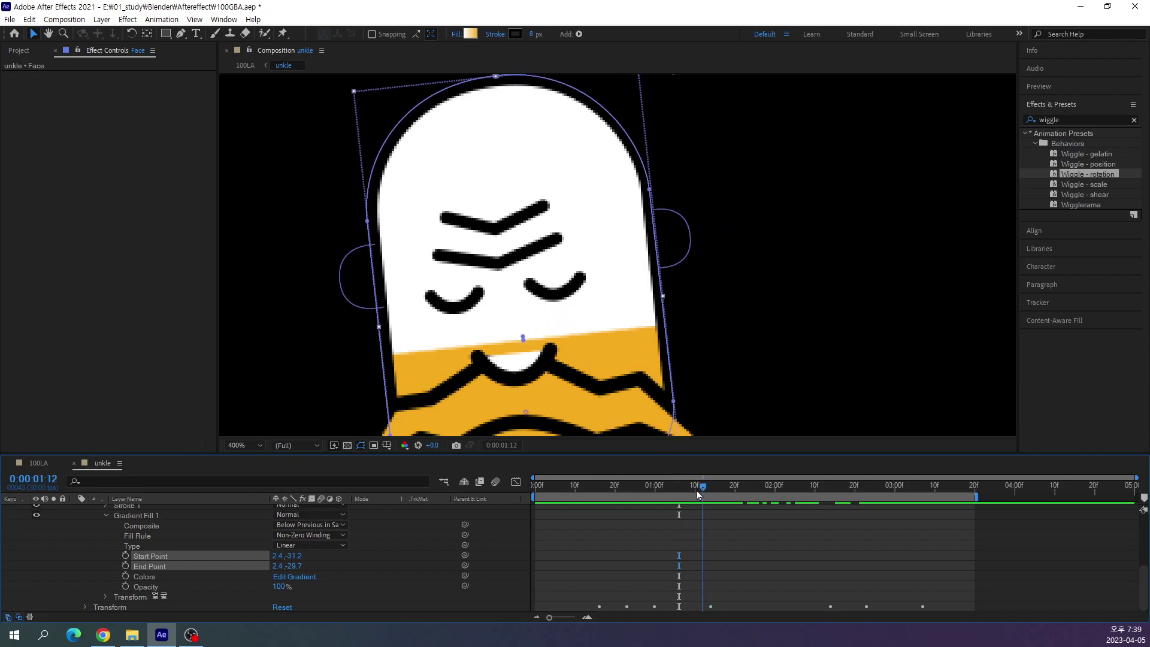
drag(605, 389, 638, 290)
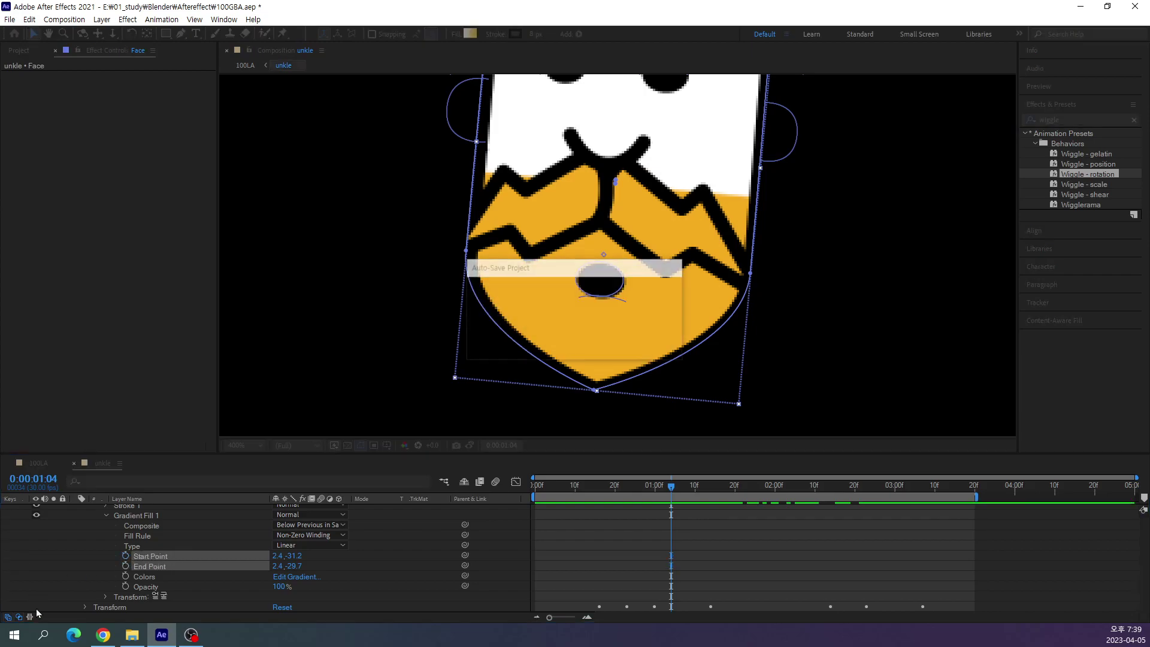
Set keyframes on the face gradient's Start Point and End Point.
click(125, 557)
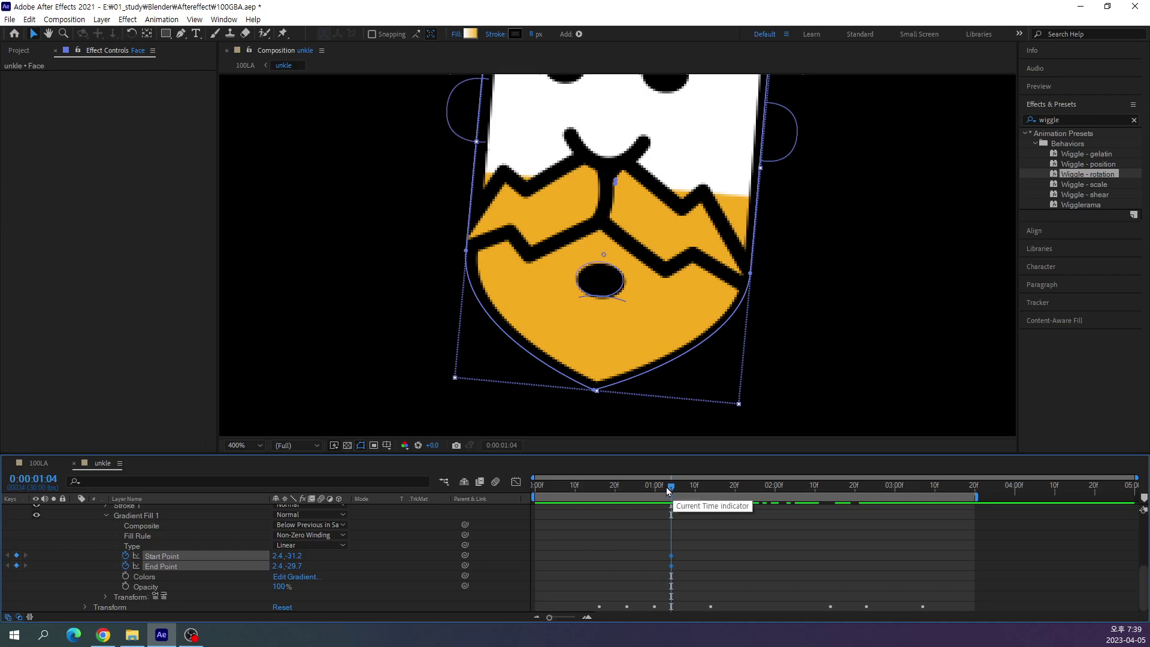
mouse_move(671, 486)
mouse_down()
mouse_move(634, 510)
mouse_move(707, 513)
mouse_up()
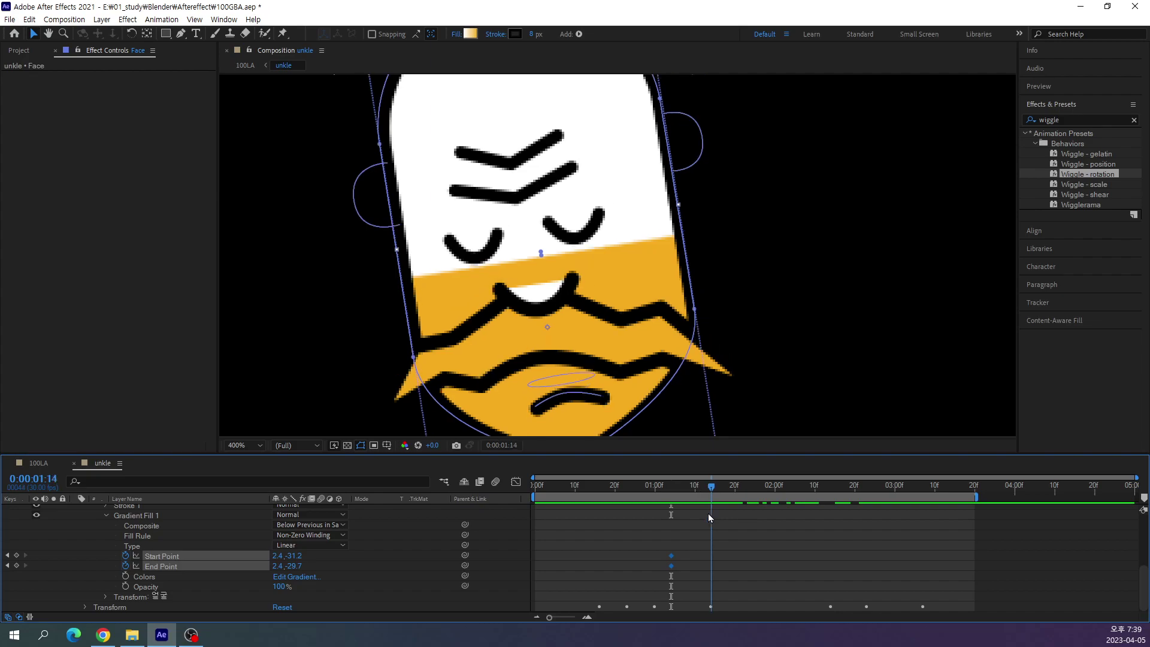
click(764, 562)
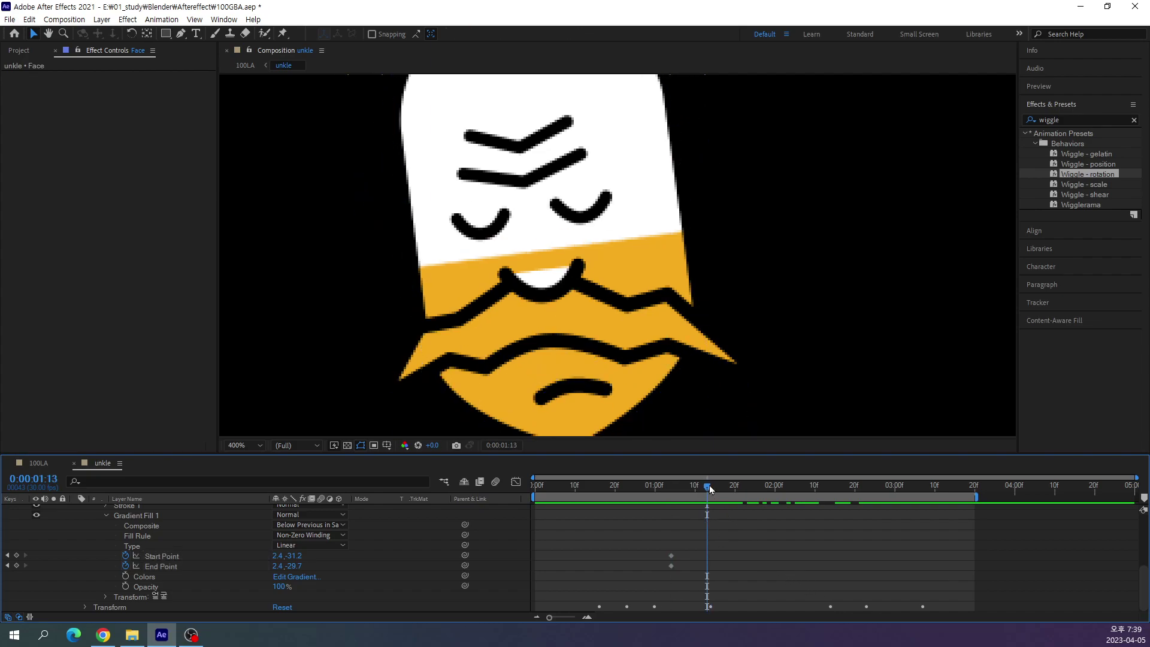
At 0:00:01:14, drag the gradient down to Start Point 3.5,-9.3 and End Point 3.5,-7.7.
click(711, 485)
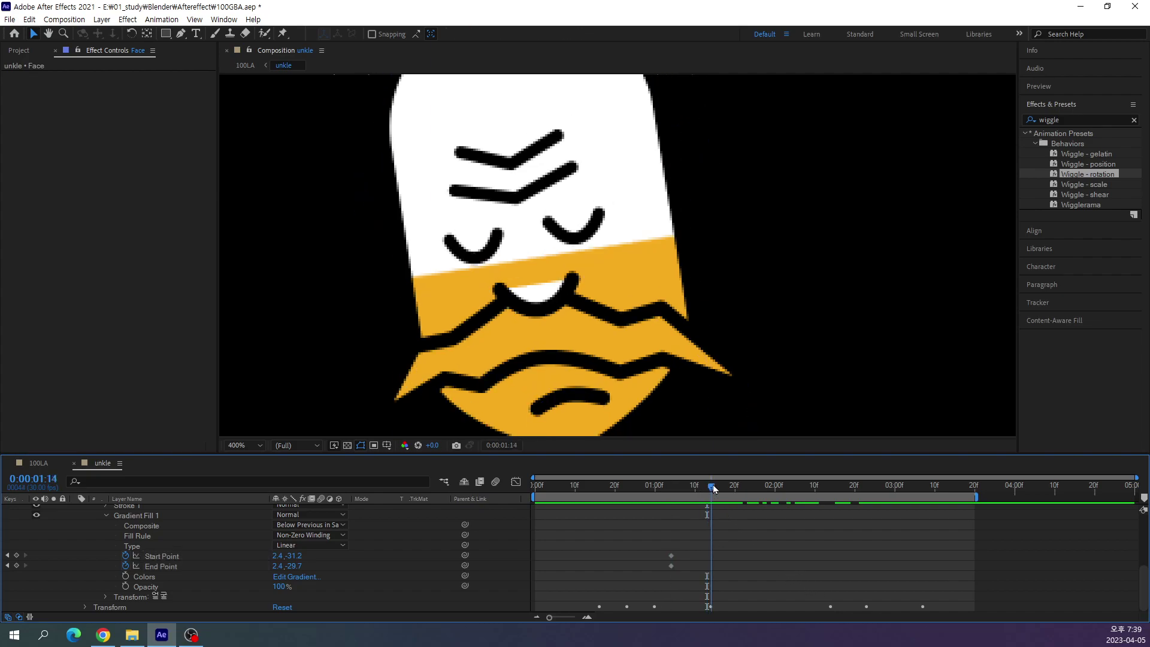
click(165, 556)
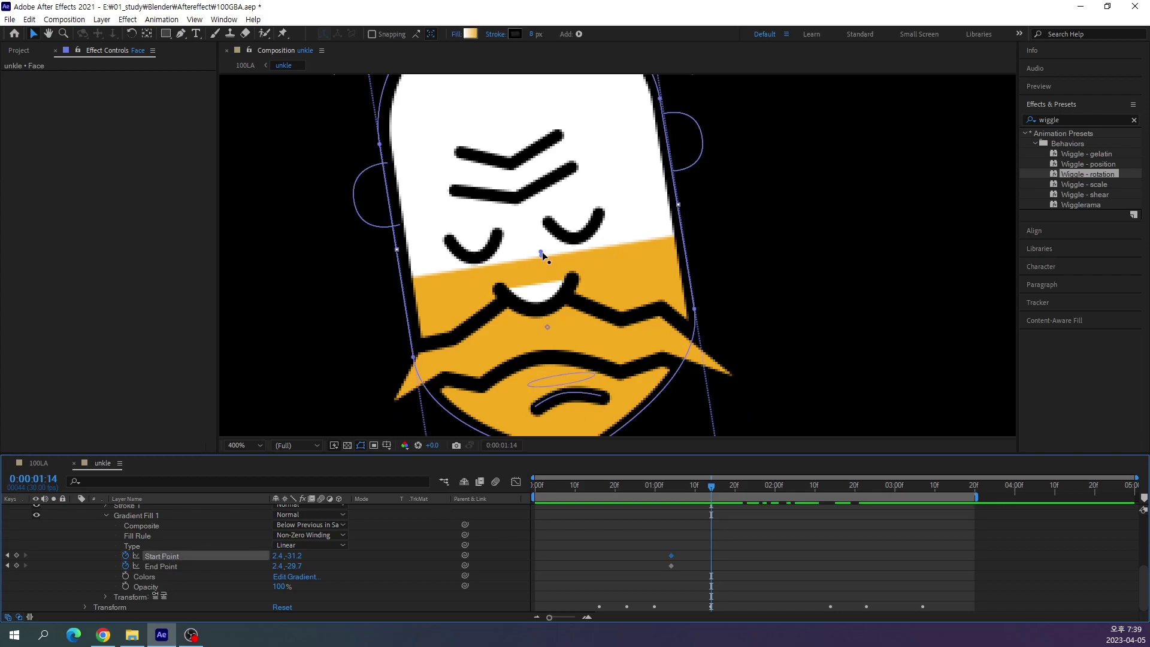
drag(541, 254, 544, 268)
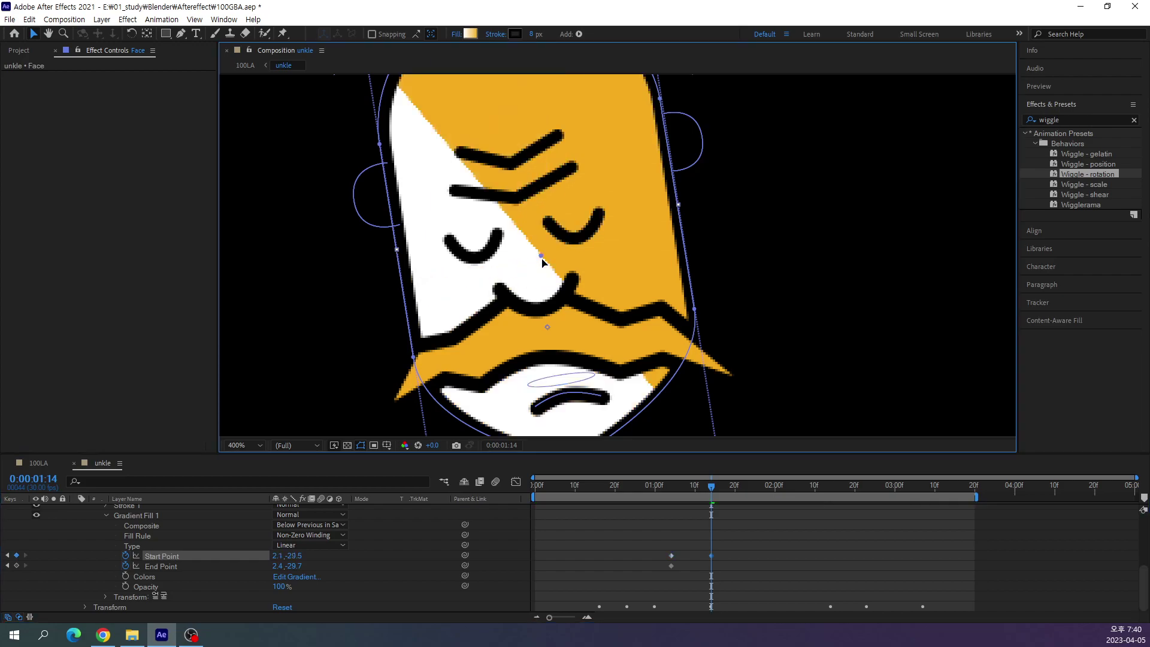
key(ctrl+z)
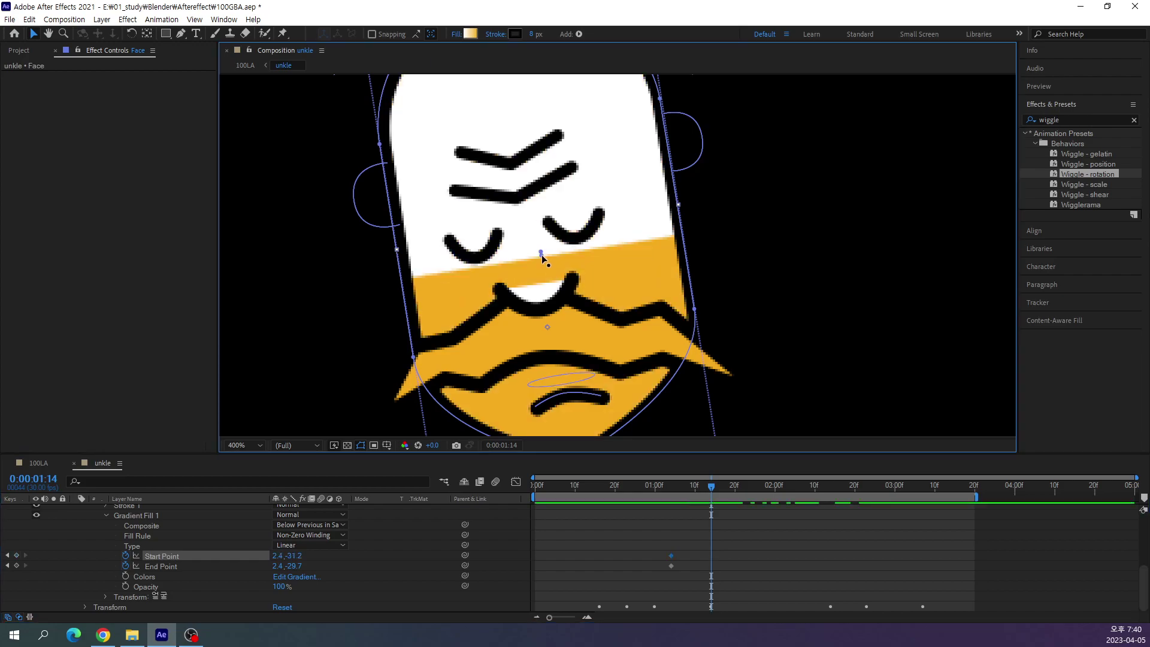
drag(541, 256, 556, 309)
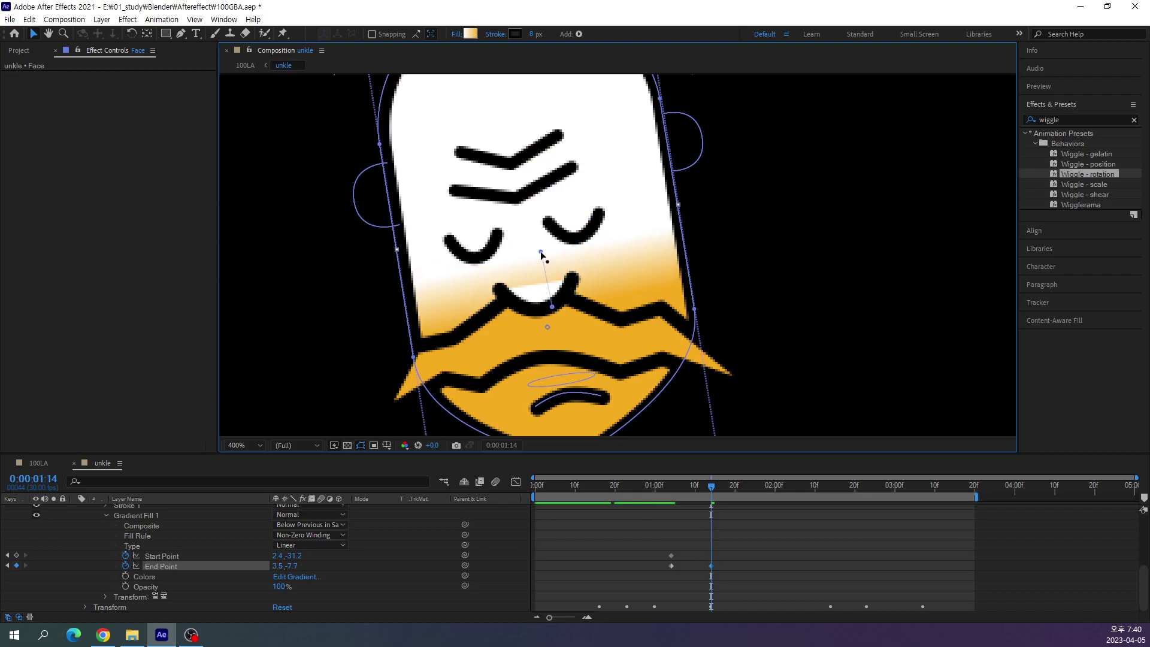
drag(541, 251, 552, 306)
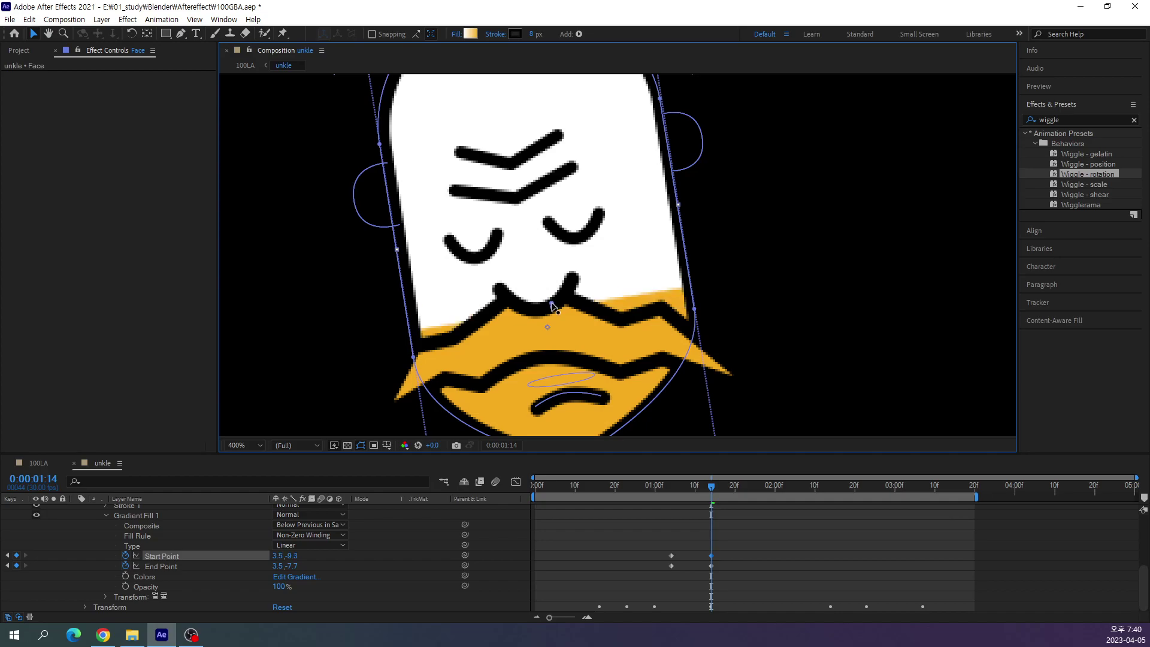
mouse_move(711, 490)
mouse_down()
mouse_move(722, 500)
mouse_move(695, 502)
mouse_move(869, 505)
mouse_move(838, 492)
mouse_move(849, 492)
mouse_up()
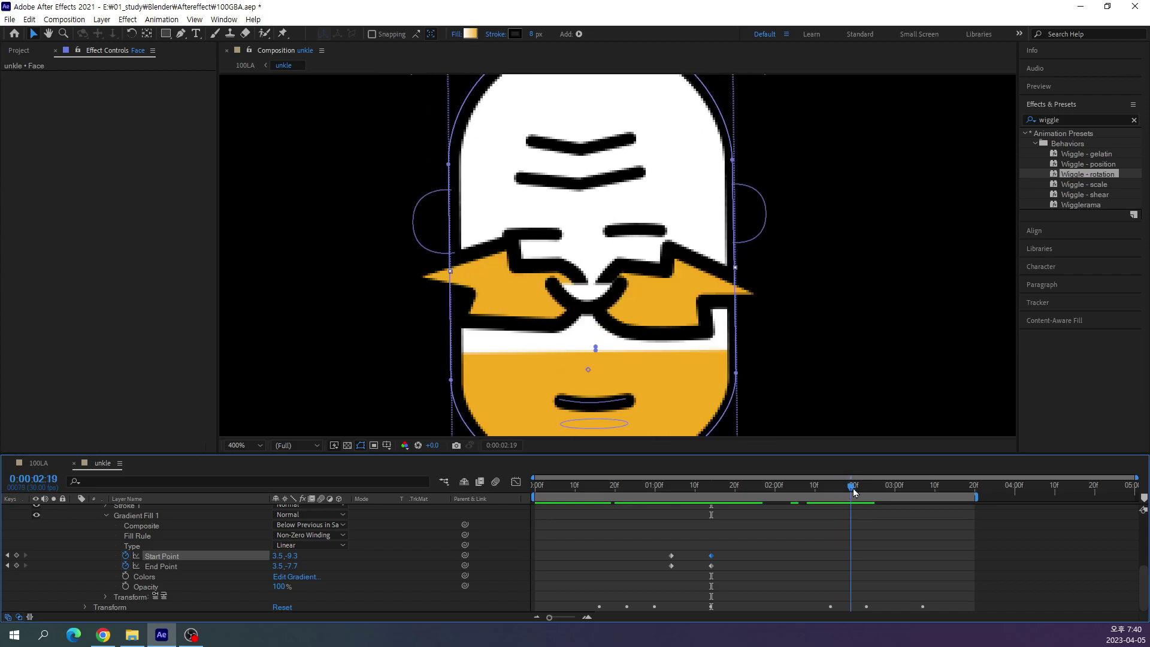
mouse_move(848, 492)
mouse_down()
mouse_move(838, 479)
mouse_move(851, 482)
mouse_up()
drag(851, 490, 847, 490)
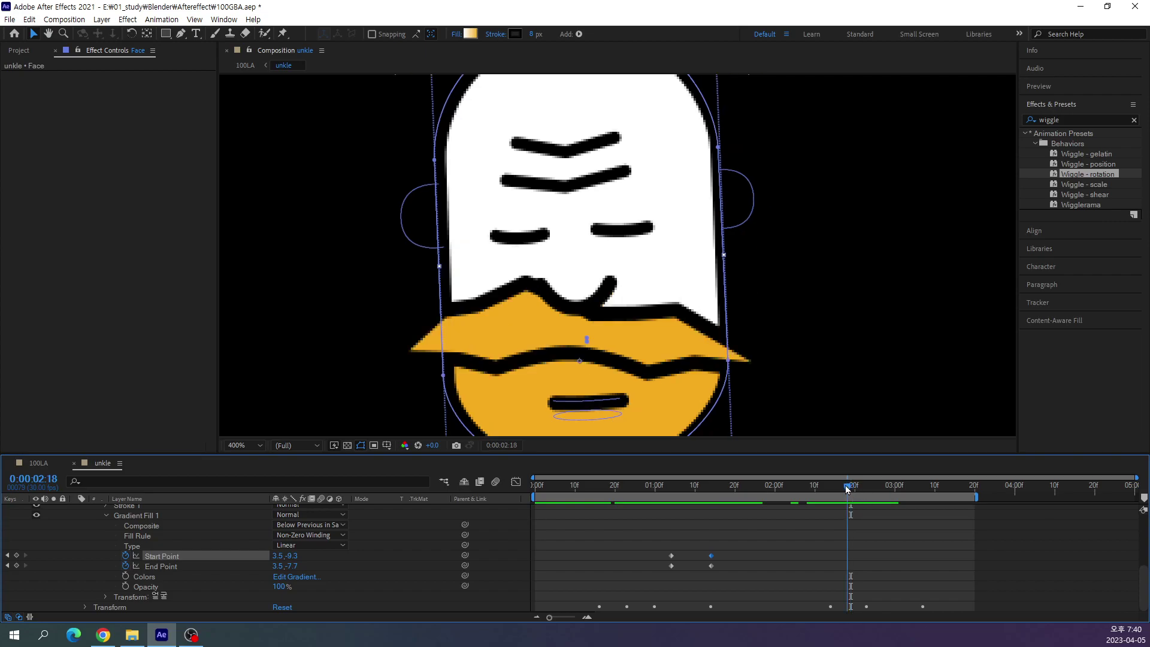
Key the End Point at 2:18, then raise the gradient start and end points one frame later.
click(16, 565)
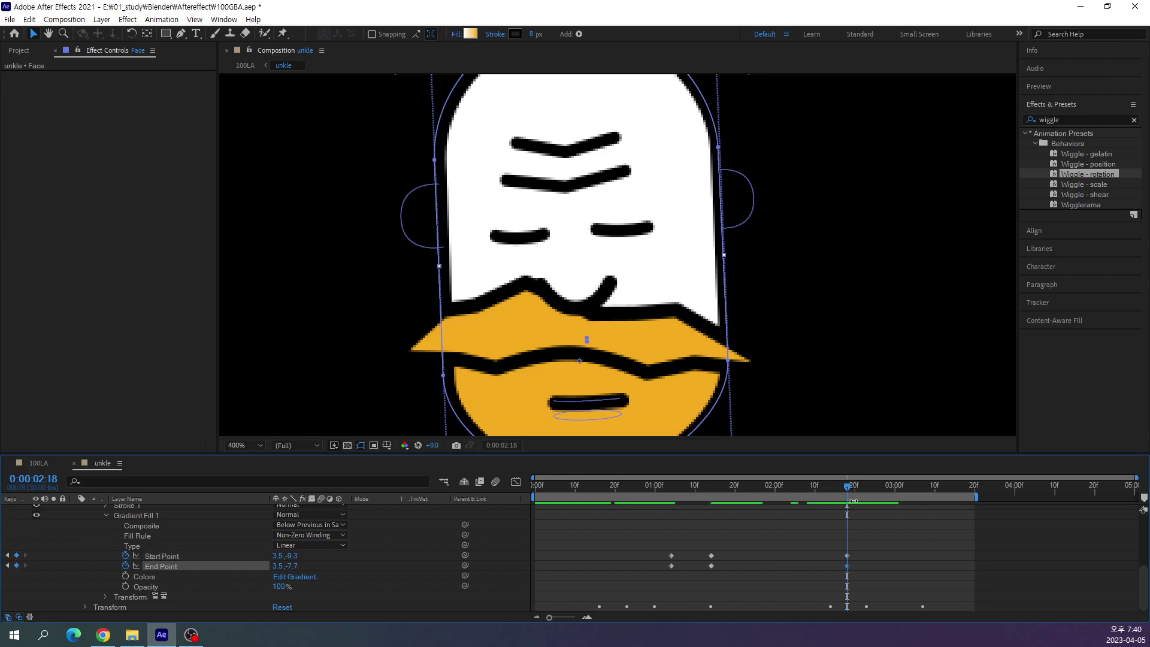
key(Page_Down)
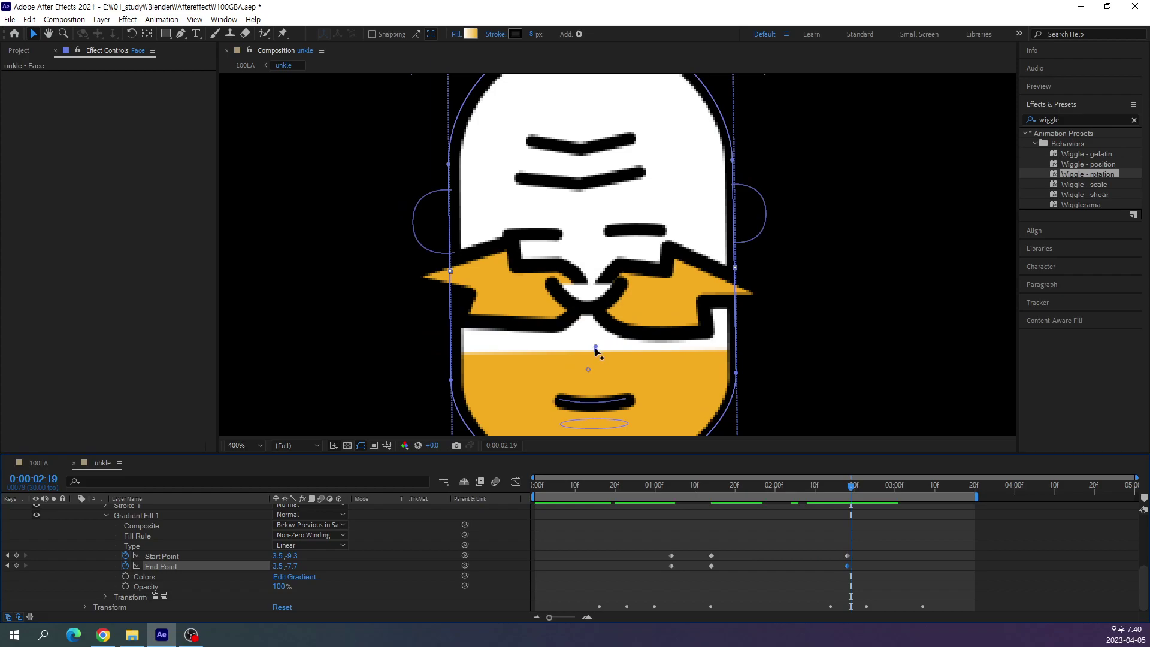
drag(594, 348, 592, 299)
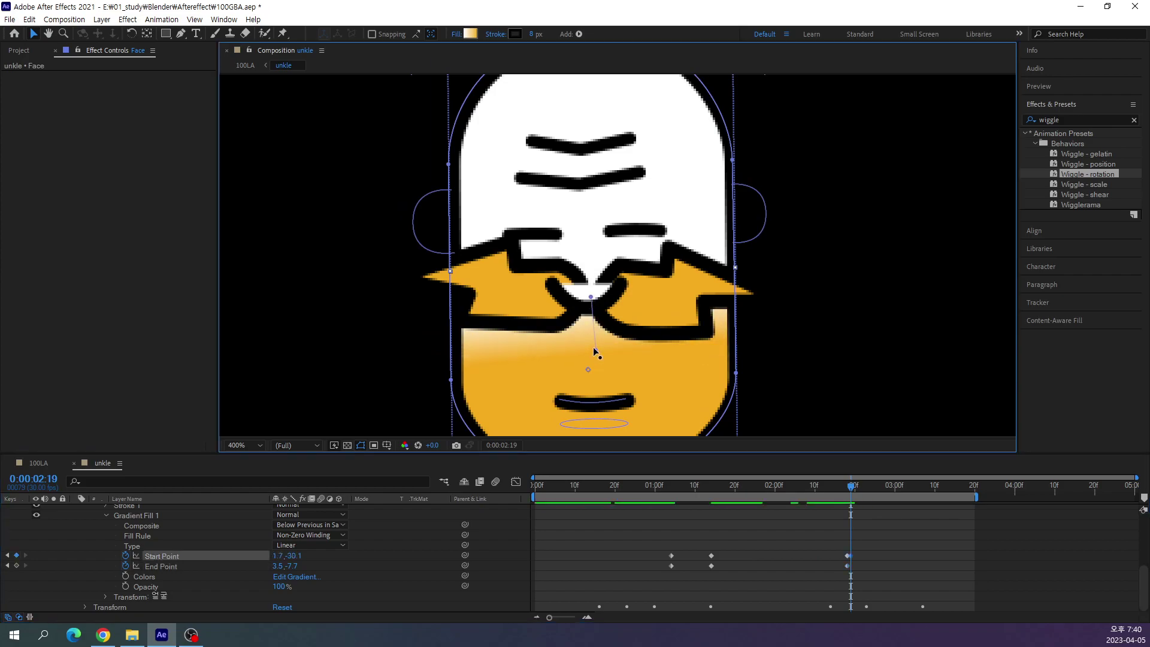
drag(593, 349, 592, 305)
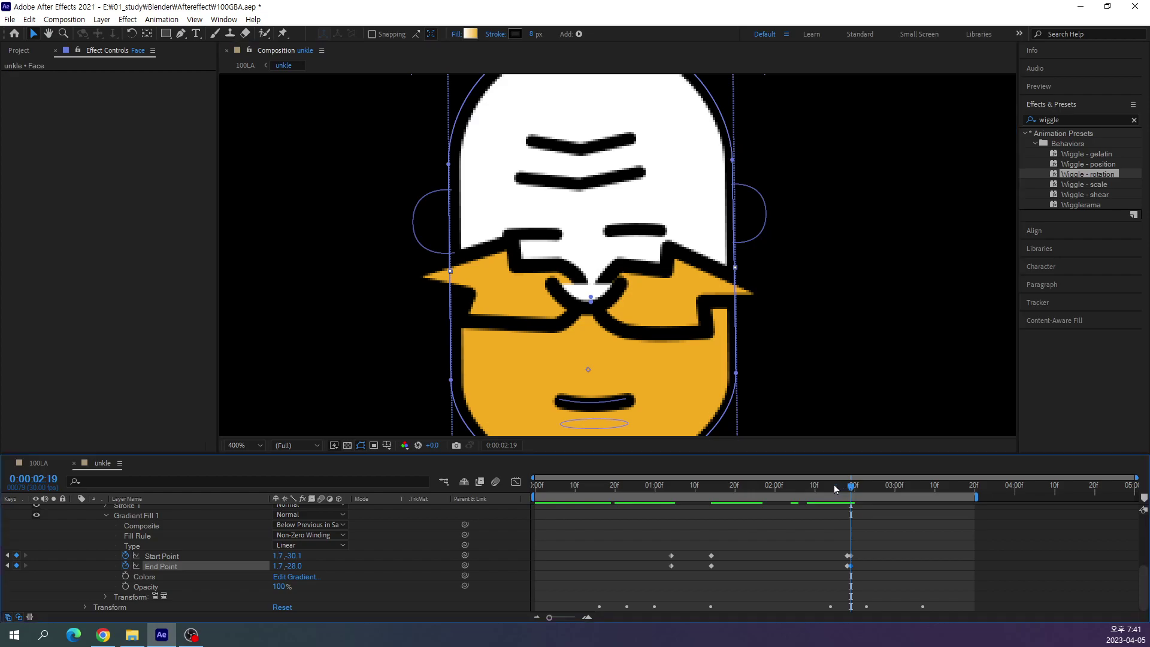
At 2:23, lift the gradient to Start Point 2.3,-41.2 and End Point 2.3,-38.9.
mouse_move(834, 484)
mouse_down()
mouse_move(939, 487)
mouse_move(848, 504)
mouse_move(866, 495)
mouse_up()
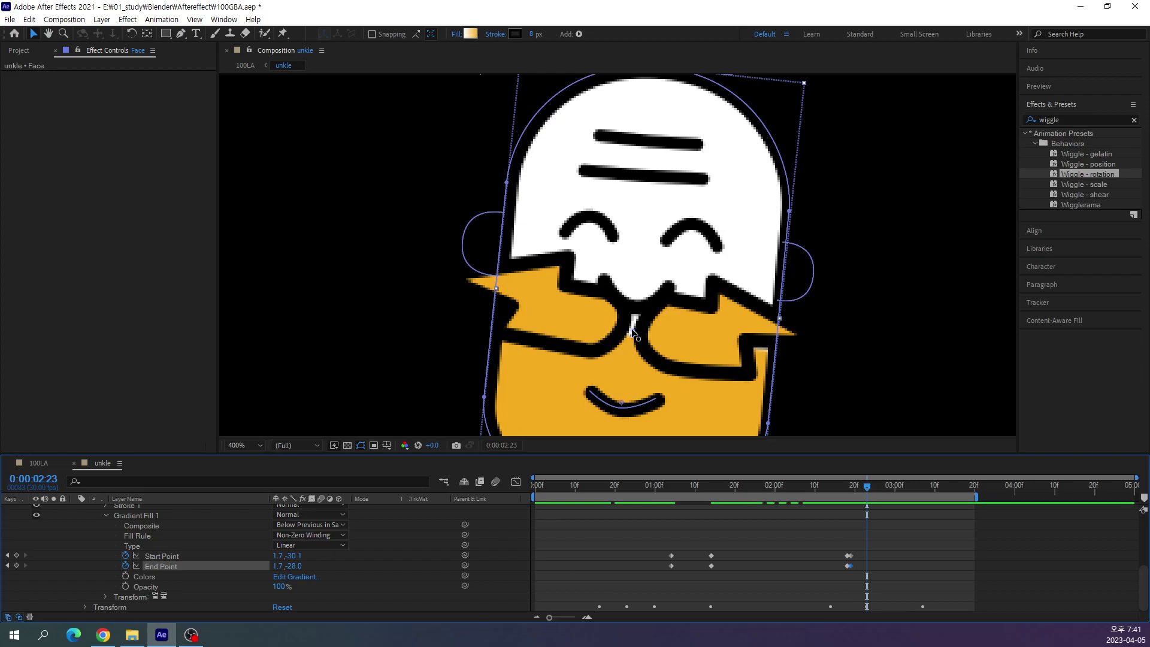
drag(634, 332, 637, 311)
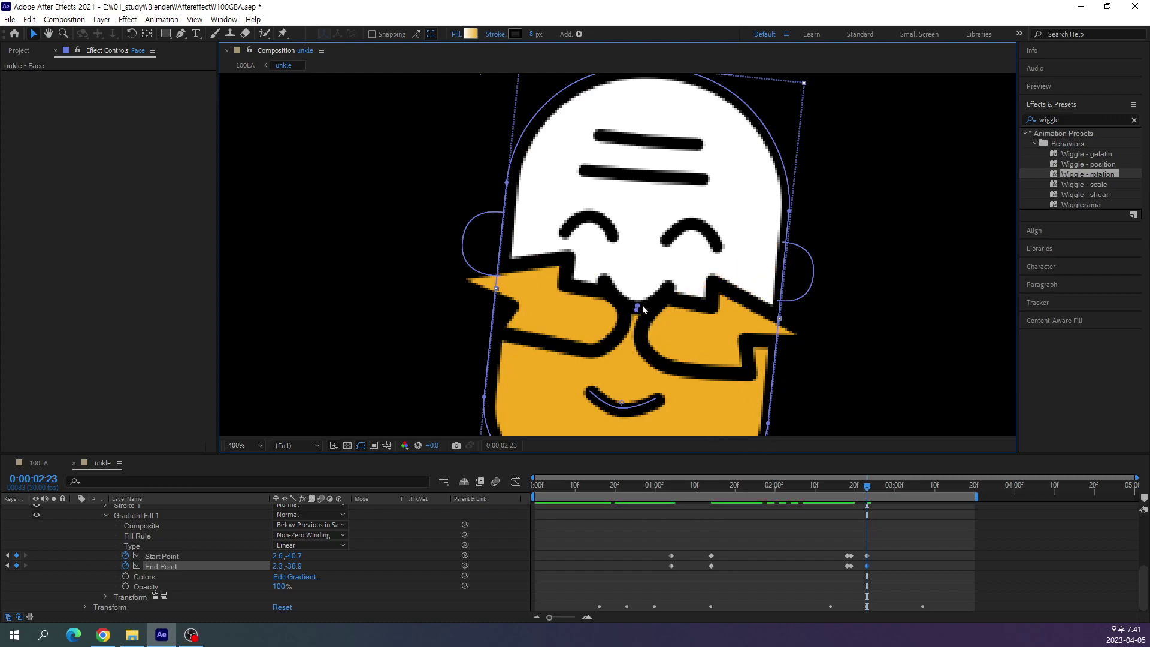
drag(636, 309, 638, 306)
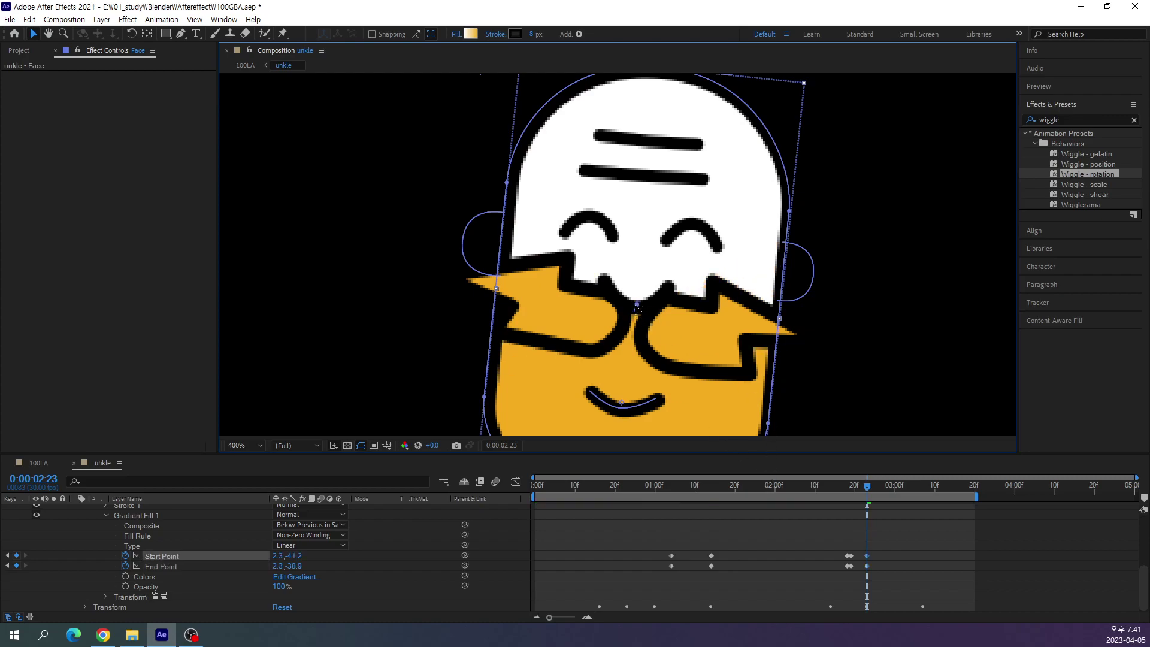
drag(866, 487, 915, 498)
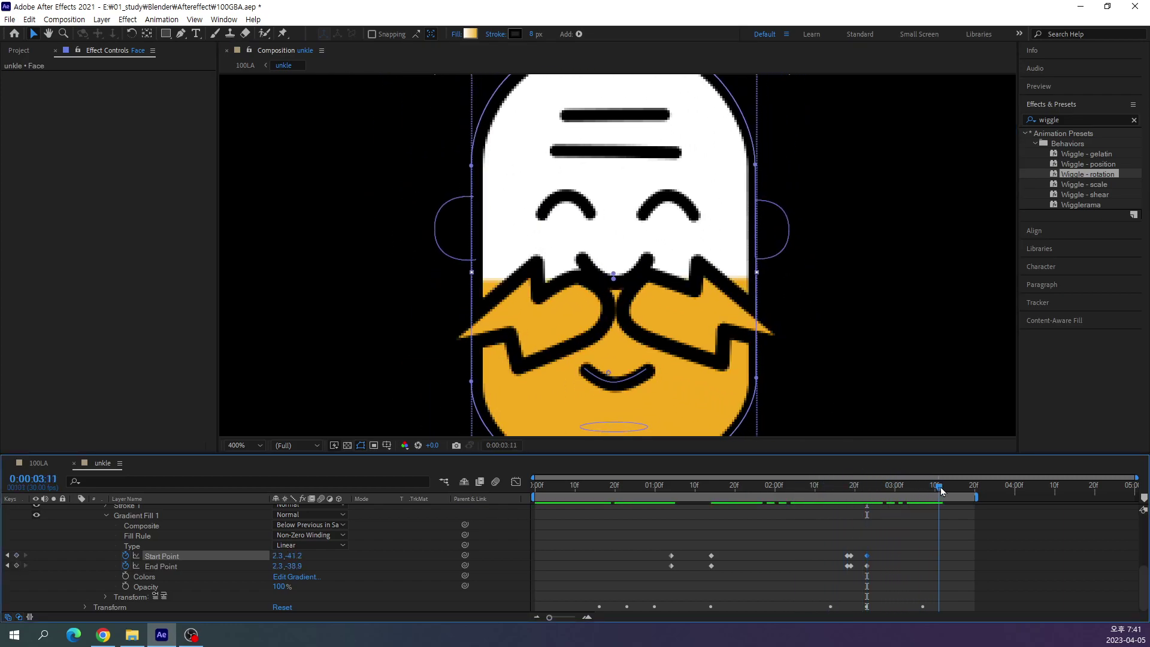
mouse_move(875, 486)
mouse_down()
mouse_move(627, 486)
mouse_move(857, 498)
mouse_up()
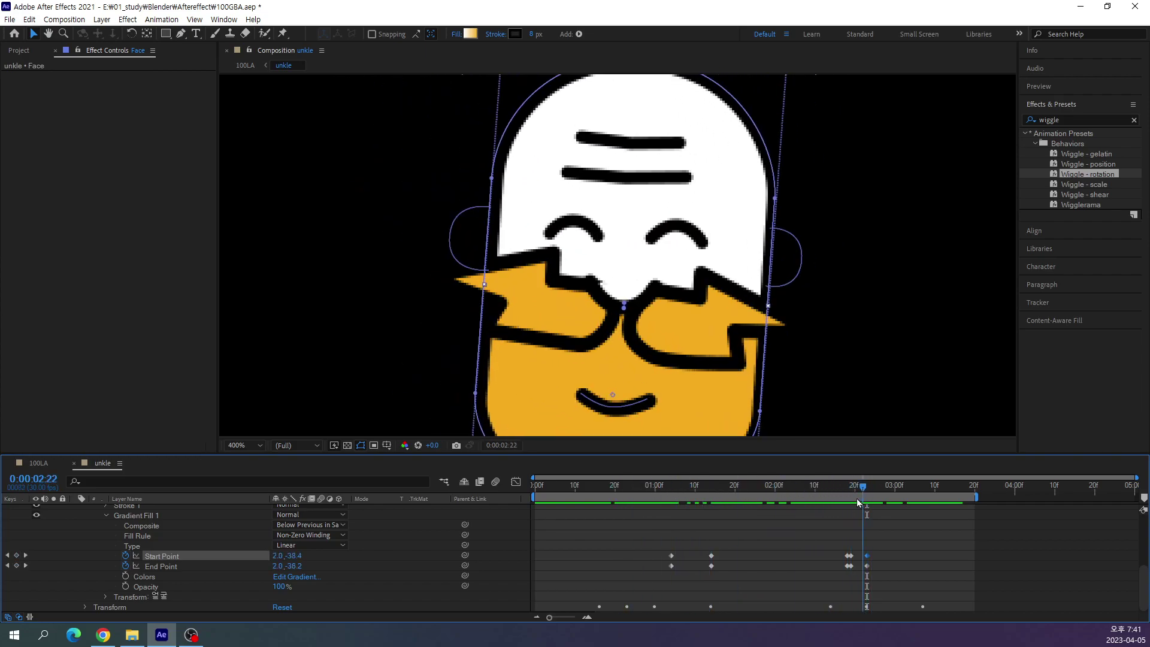
scroll(114, 556, up, 5)
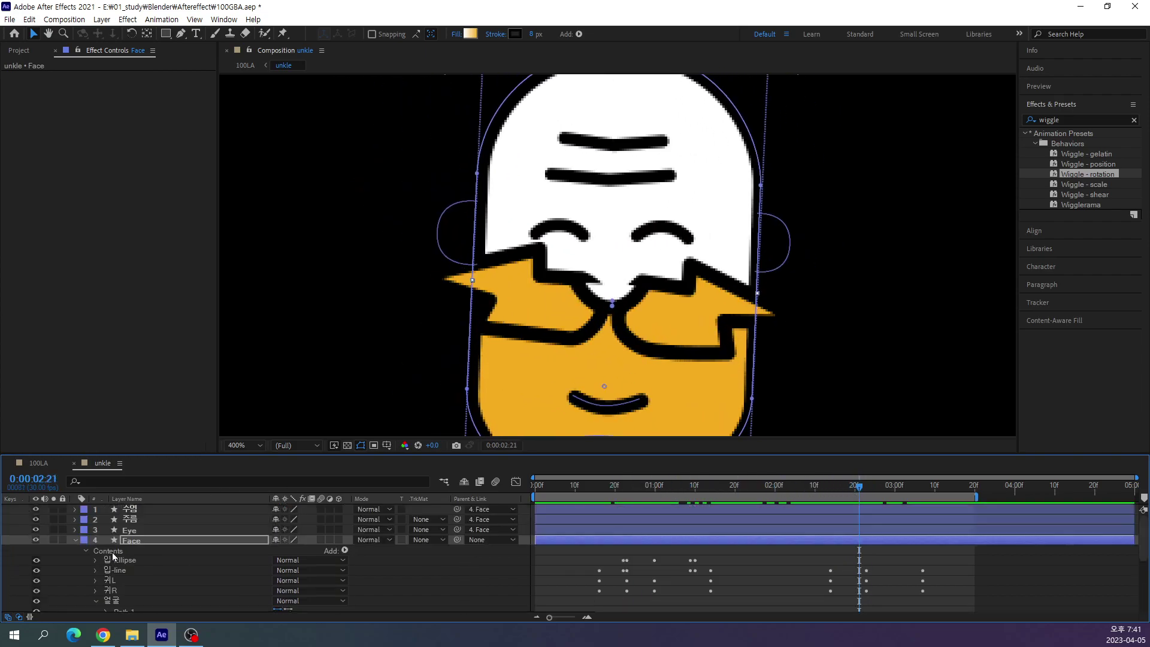
Collapse Face and expand the 수염 layer down to 콧수염 L's Path 1.
click(77, 540)
click(74, 509)
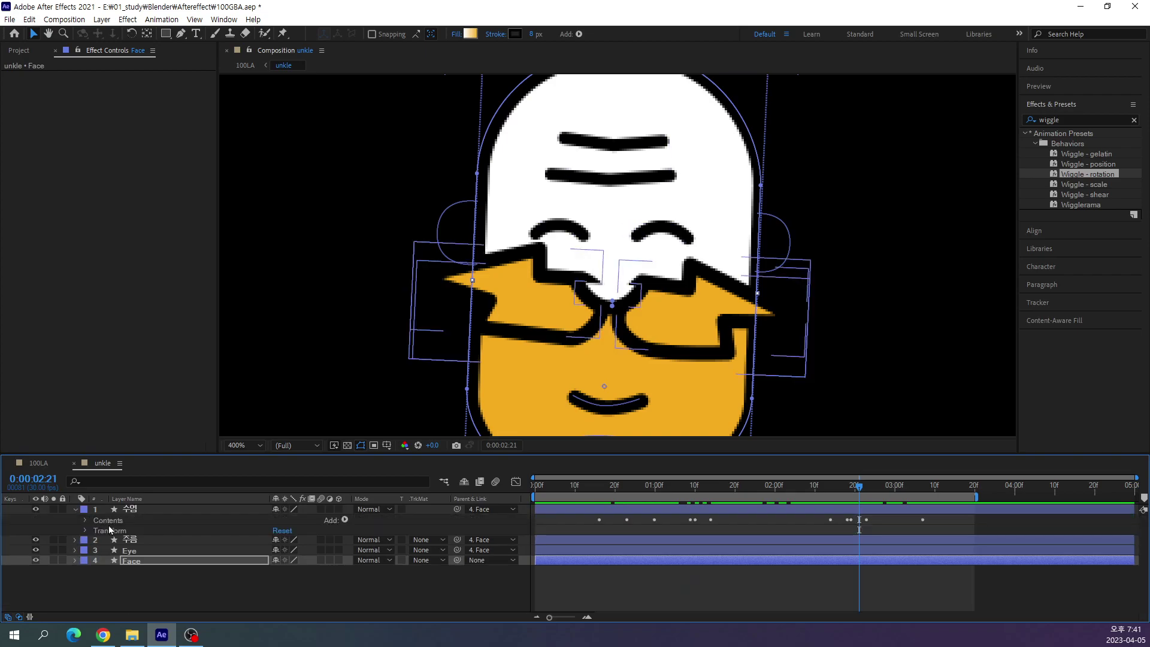
click(90, 521)
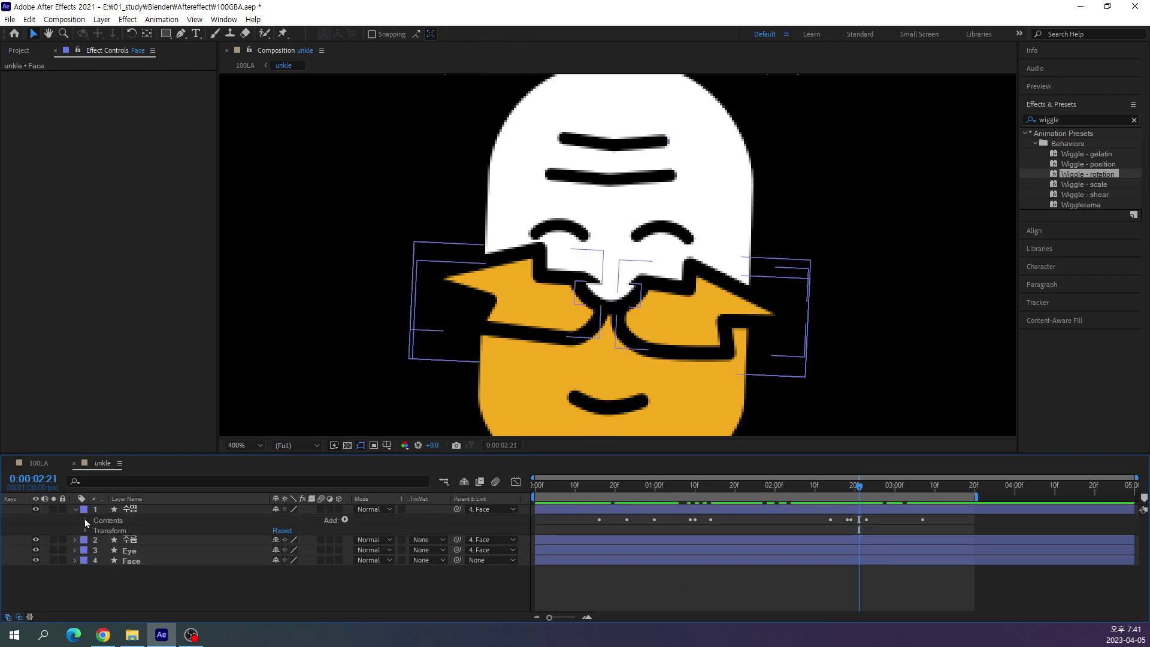
click(85, 520)
click(117, 550)
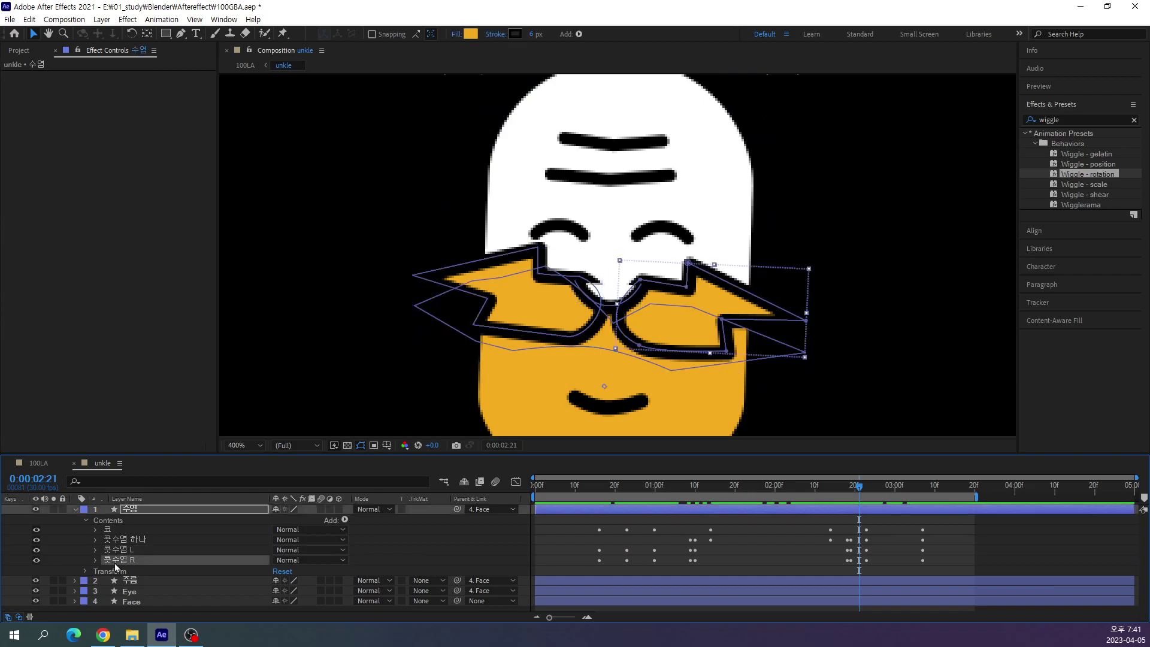
click(94, 550)
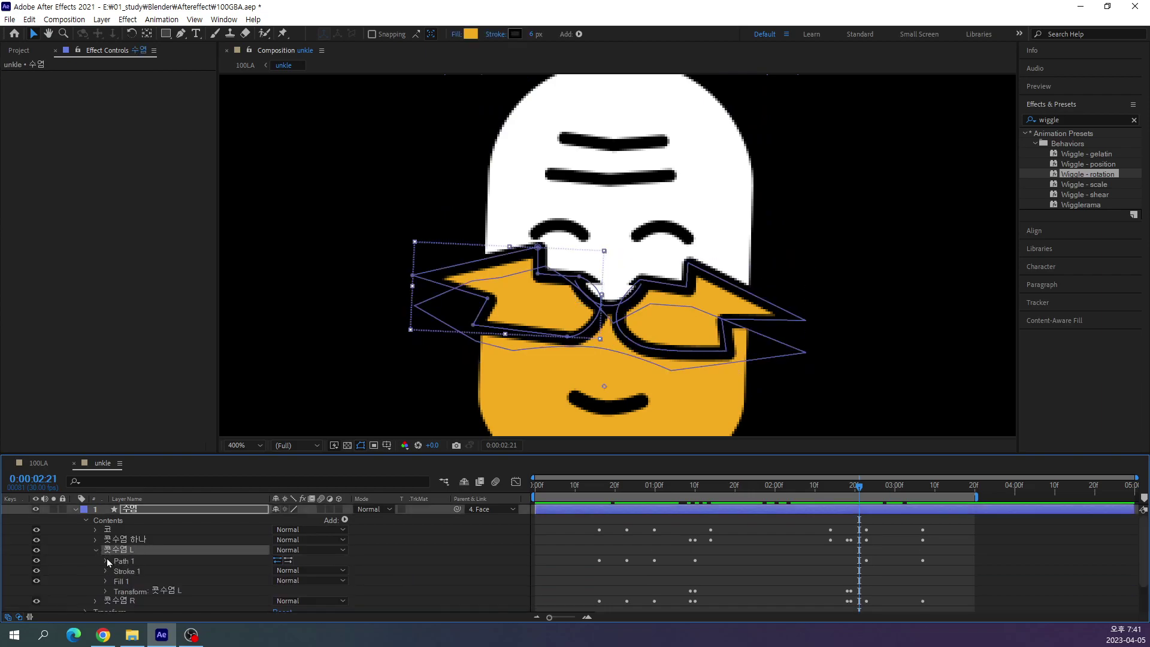
scroll(117, 566, down, 3)
click(123, 530)
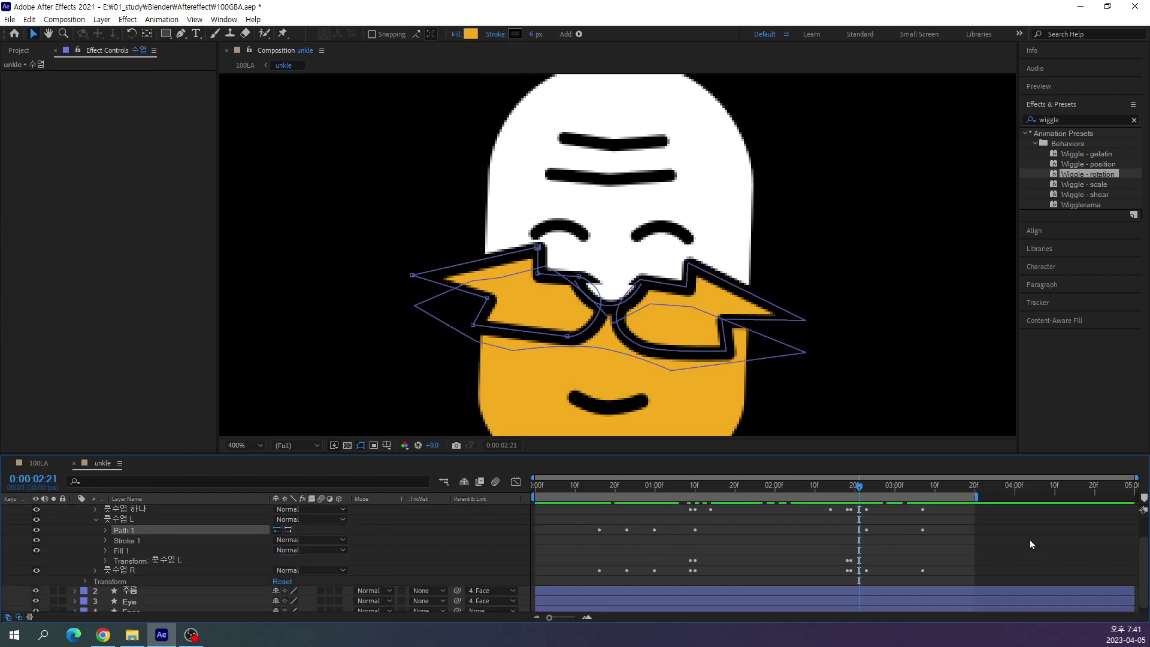
At 2:19, move the left moustache 콧수염 L down with Free Transform.
drag(860, 493, 851, 495)
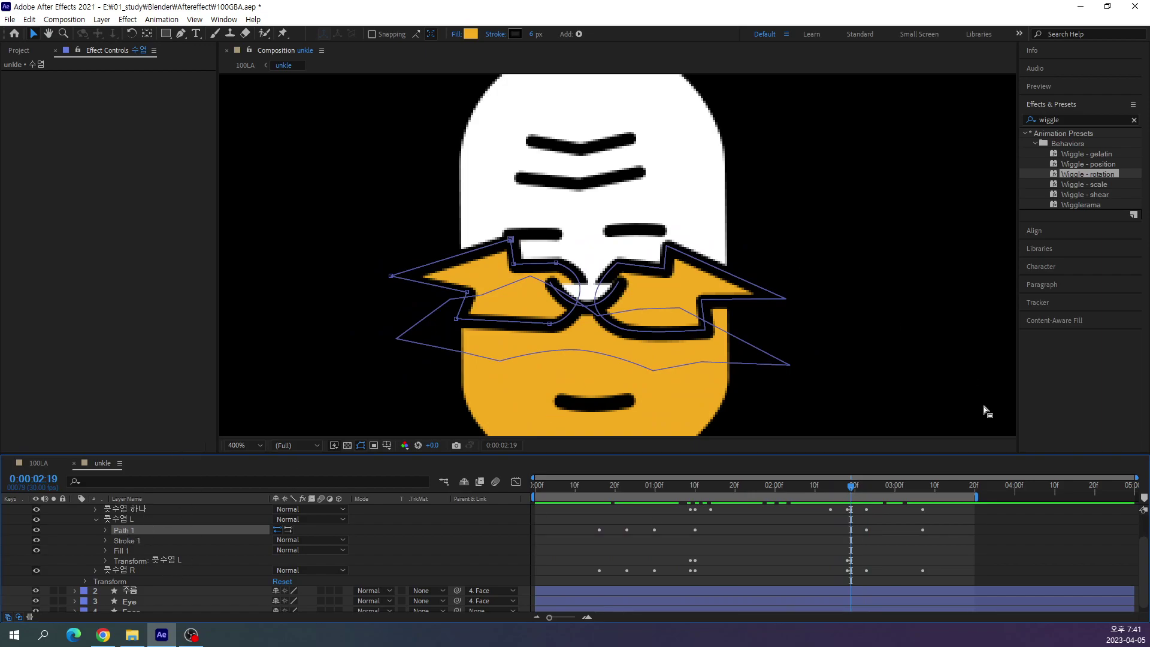
drag(853, 488, 855, 489)
drag(853, 487, 851, 487)
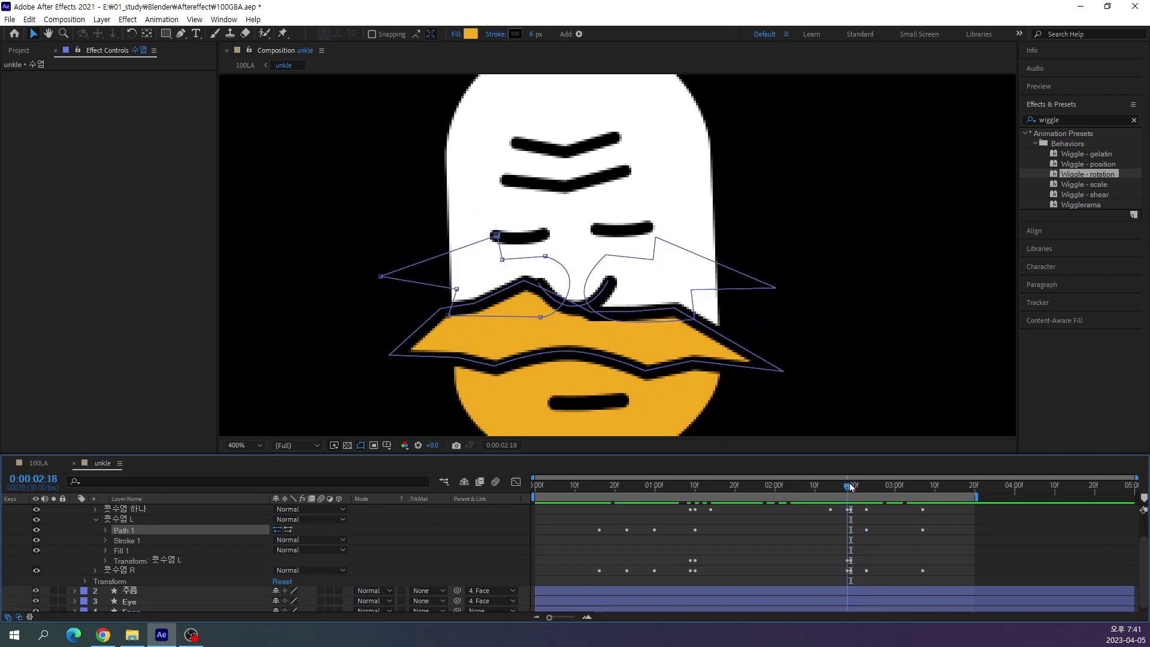
key(Page_Down)
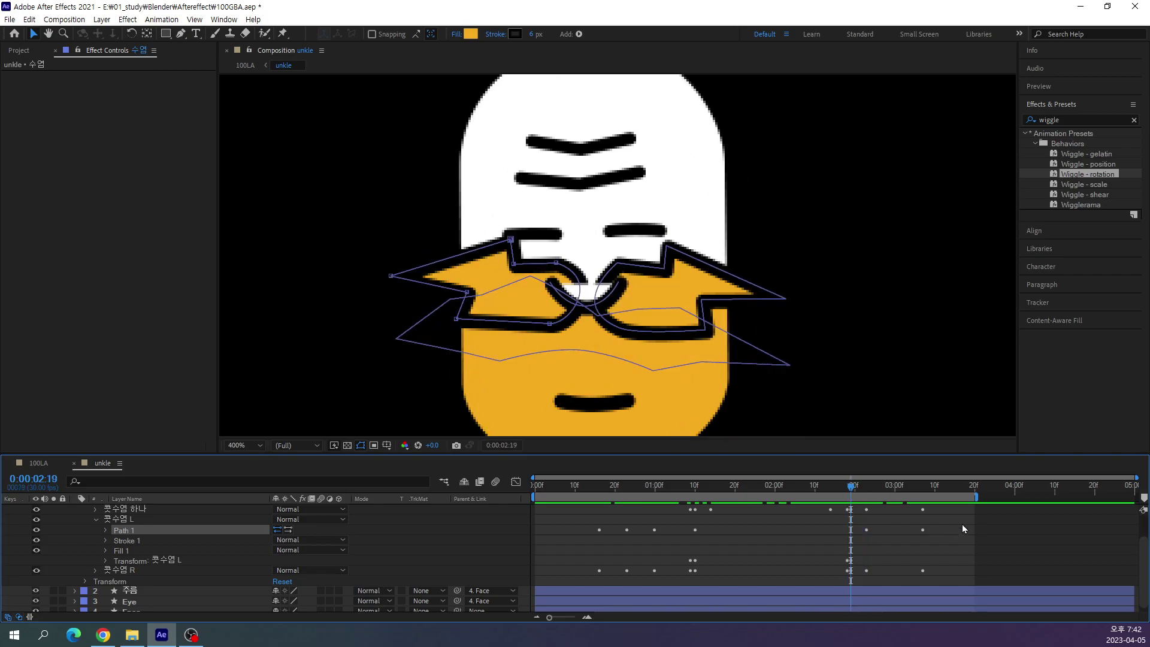
click(551, 326)
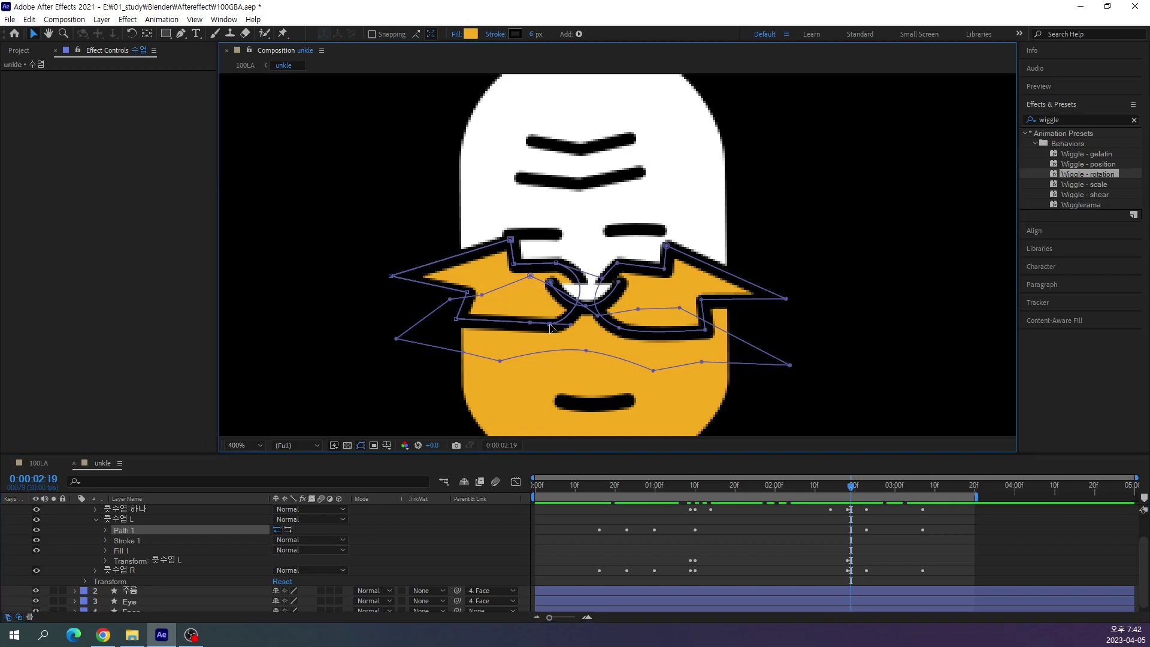
double_click(550, 325)
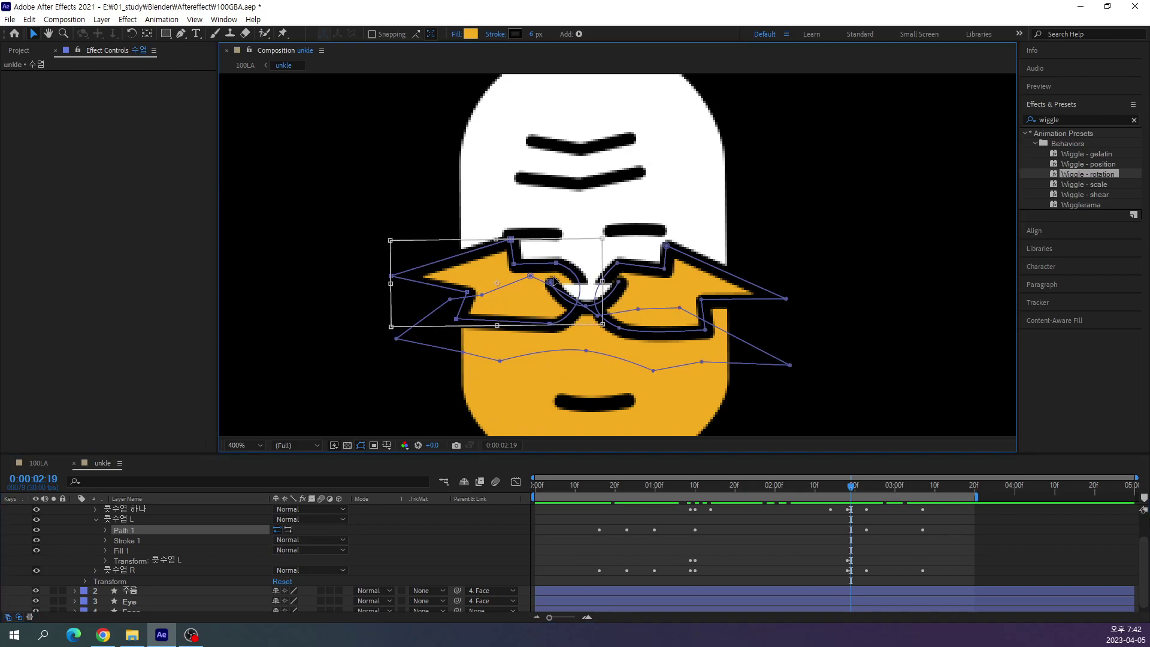
drag(554, 281, 551, 311)
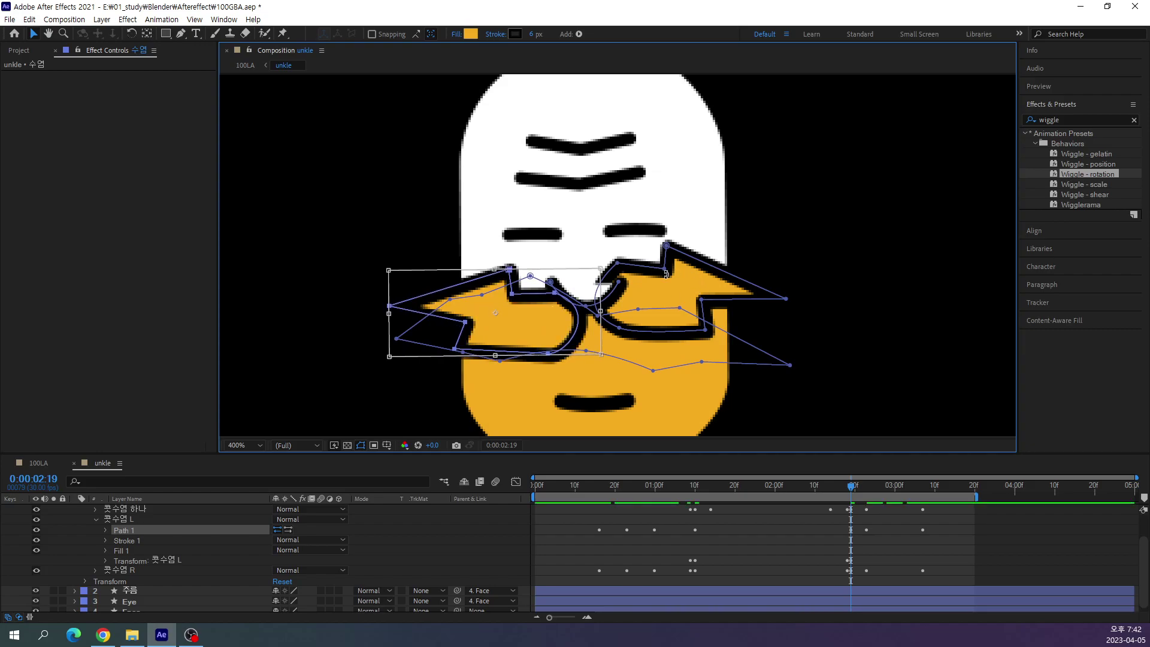
key(Return)
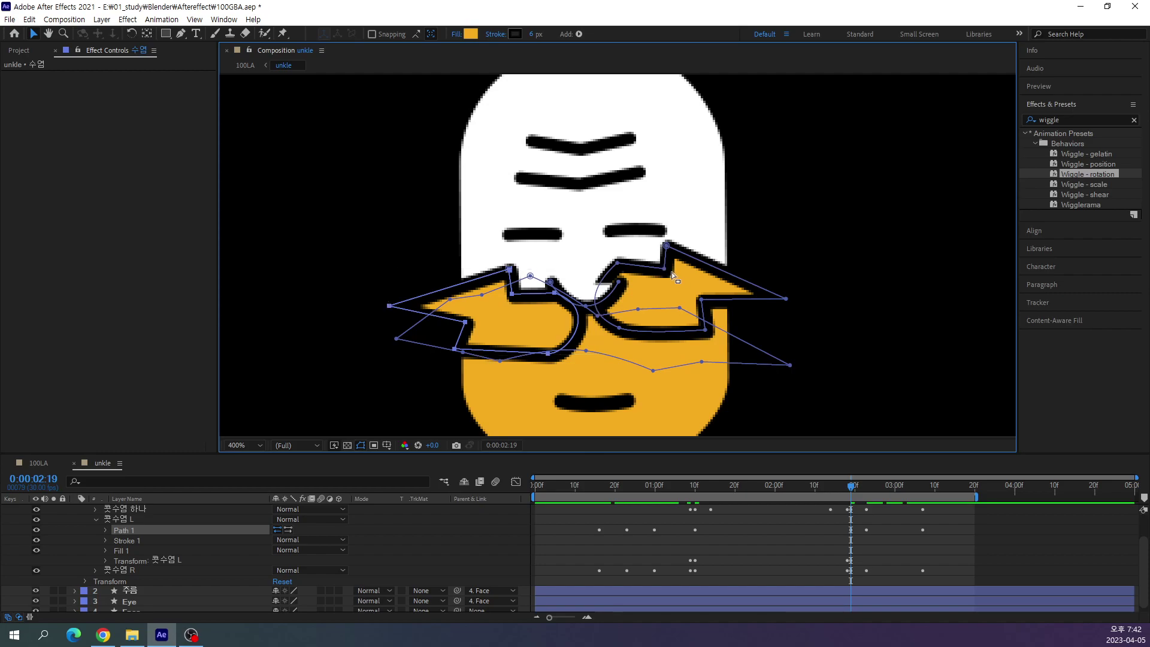
Move the right moustache 콧수염 R down likewise, then scrub to review.
click(665, 271)
double_click(667, 273)
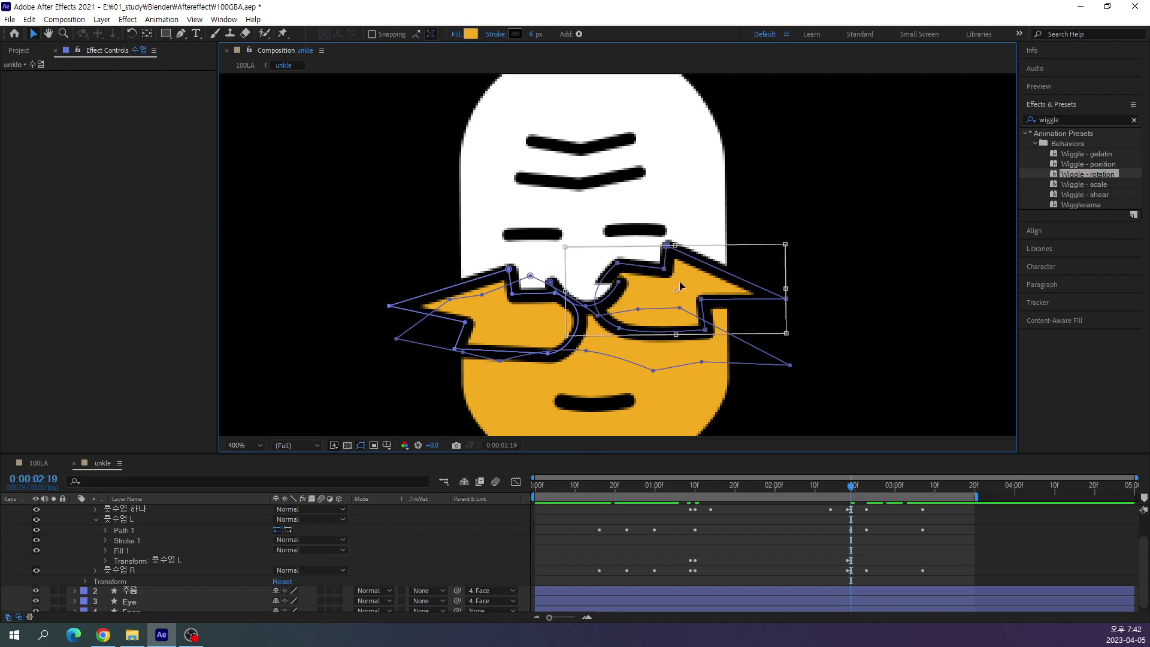
drag(681, 281, 679, 312)
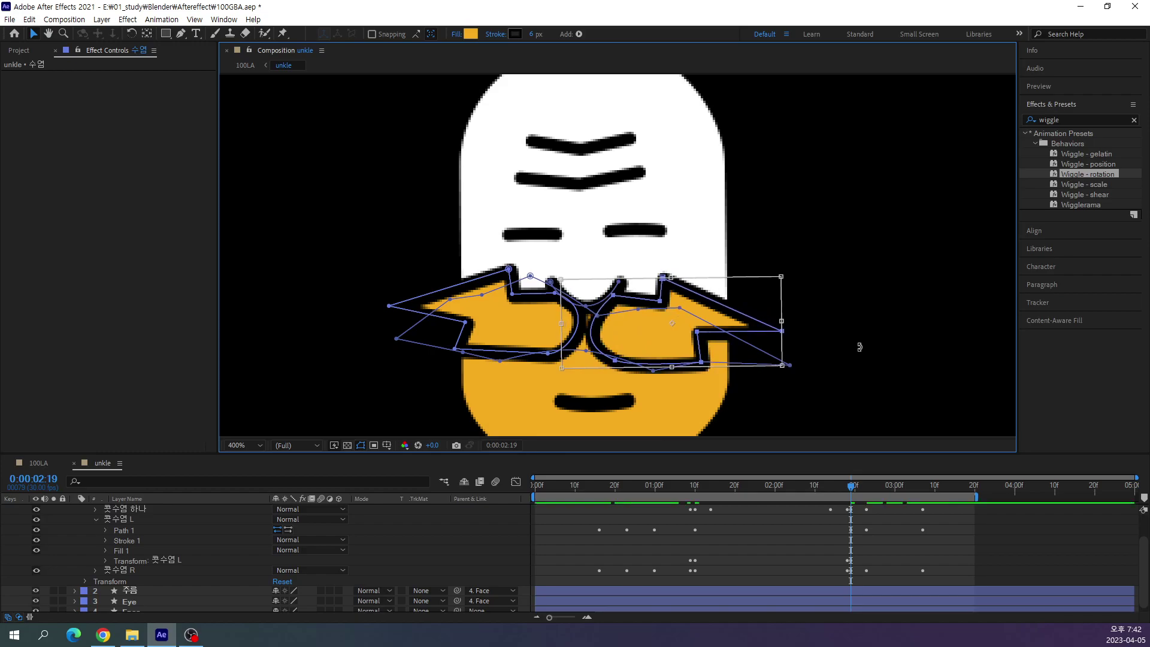
key(Return)
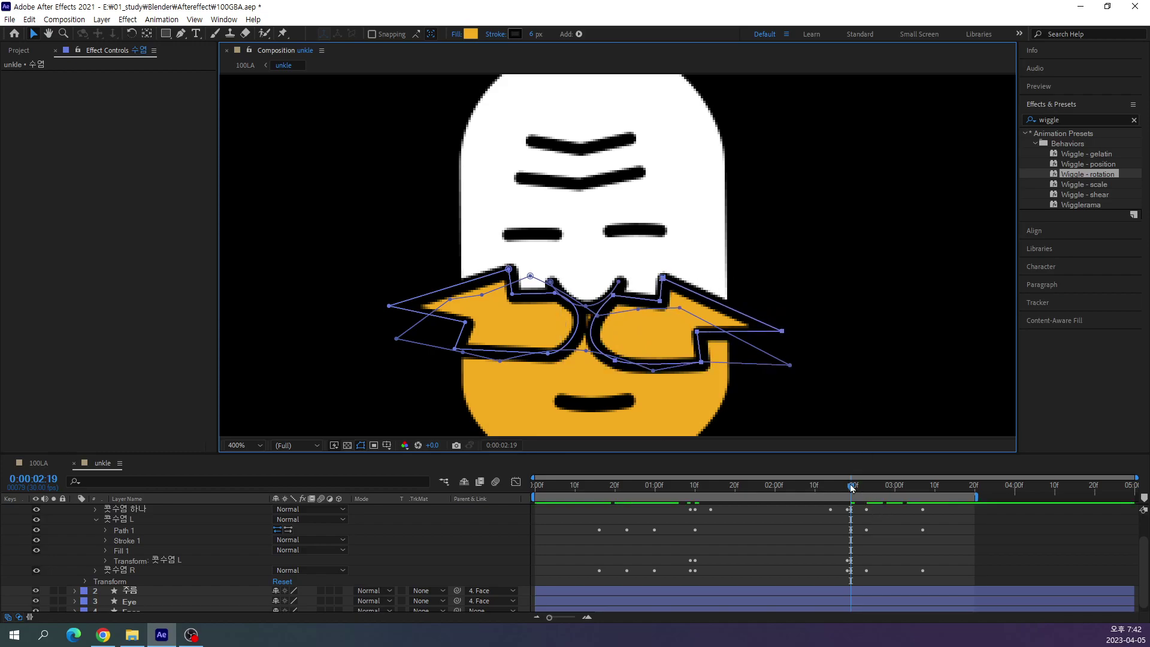
mouse_move(850, 485)
mouse_down()
mouse_move(892, 497)
mouse_move(792, 509)
mouse_move(886, 498)
mouse_move(748, 494)
mouse_up()
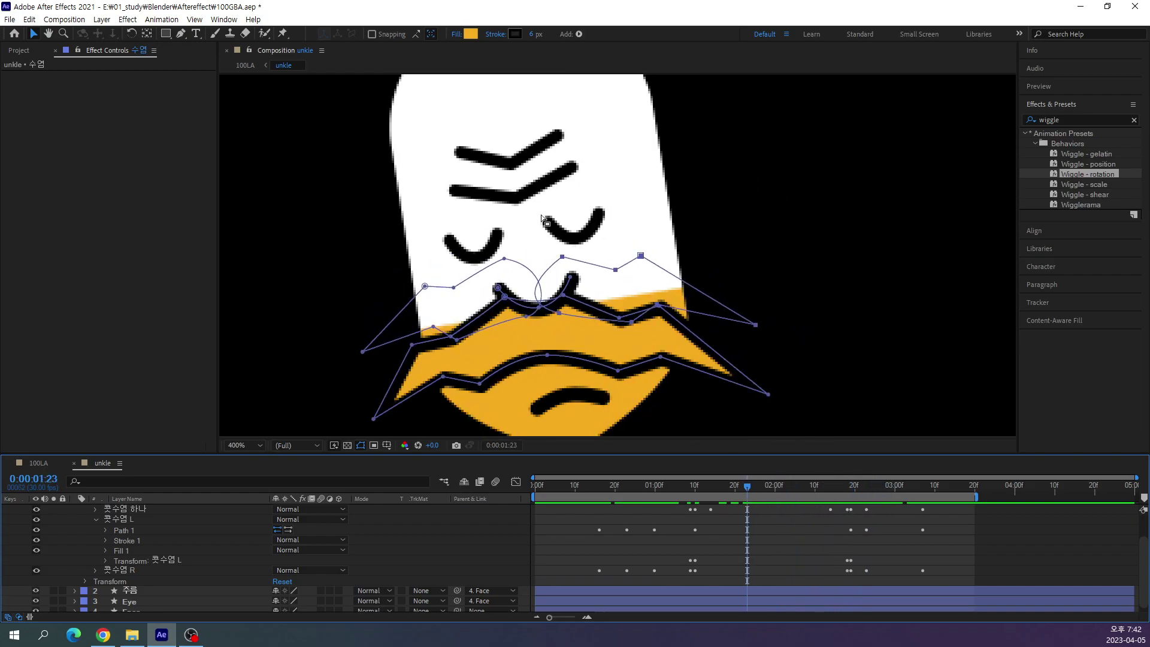
scroll(612, 356, down, 2)
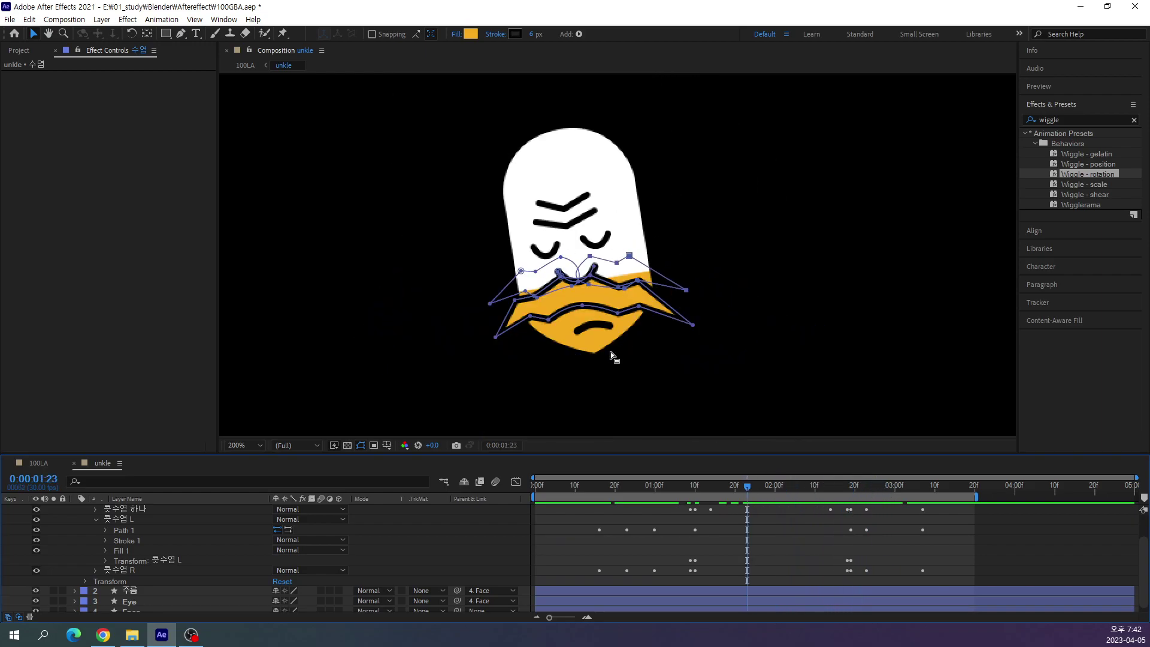
Return to the 100LA composition, preview the animation and zoom out to show the whole logo.
click(245, 66)
scroll(544, 247, down, 2)
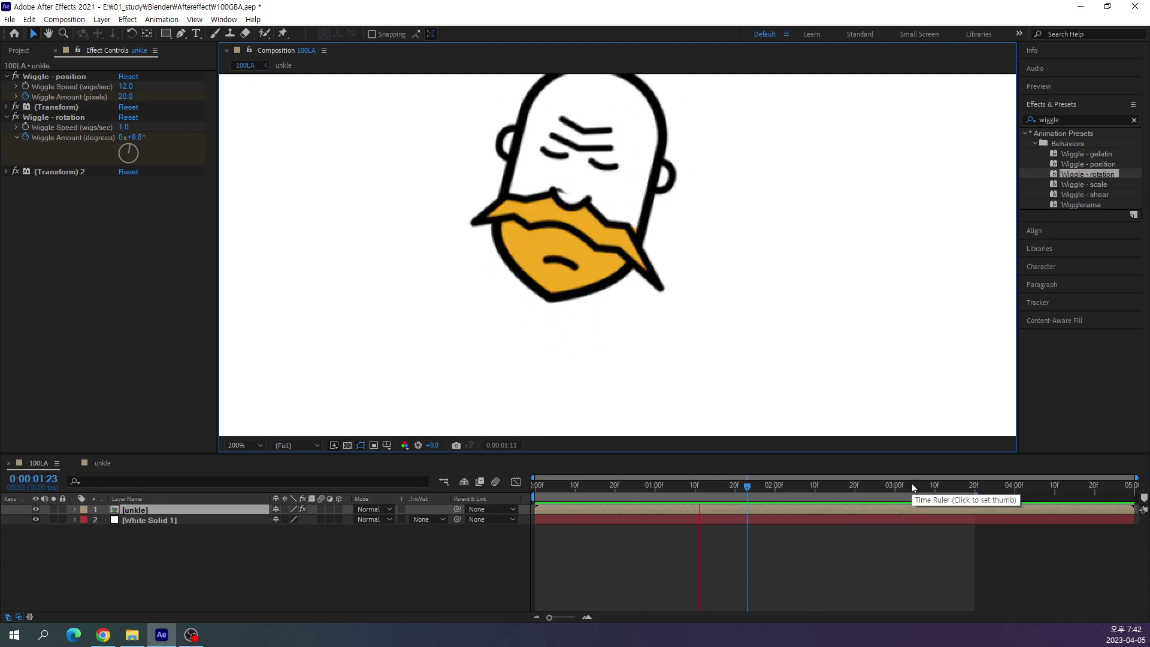
click(817, 508)
key(space)
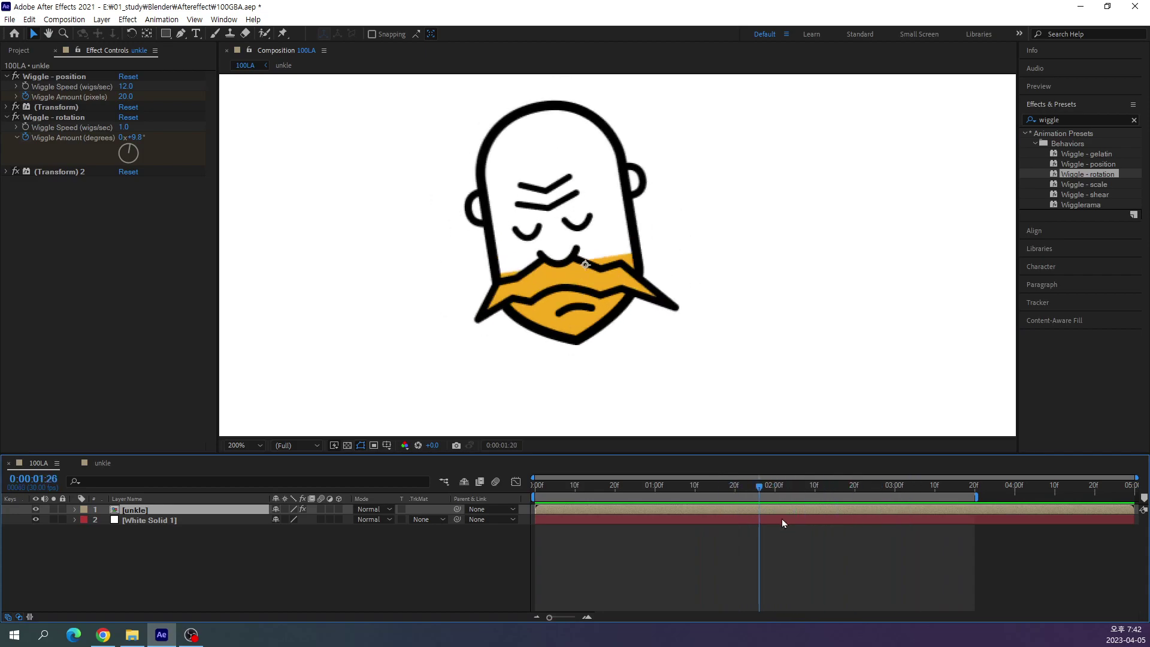
key(comma)
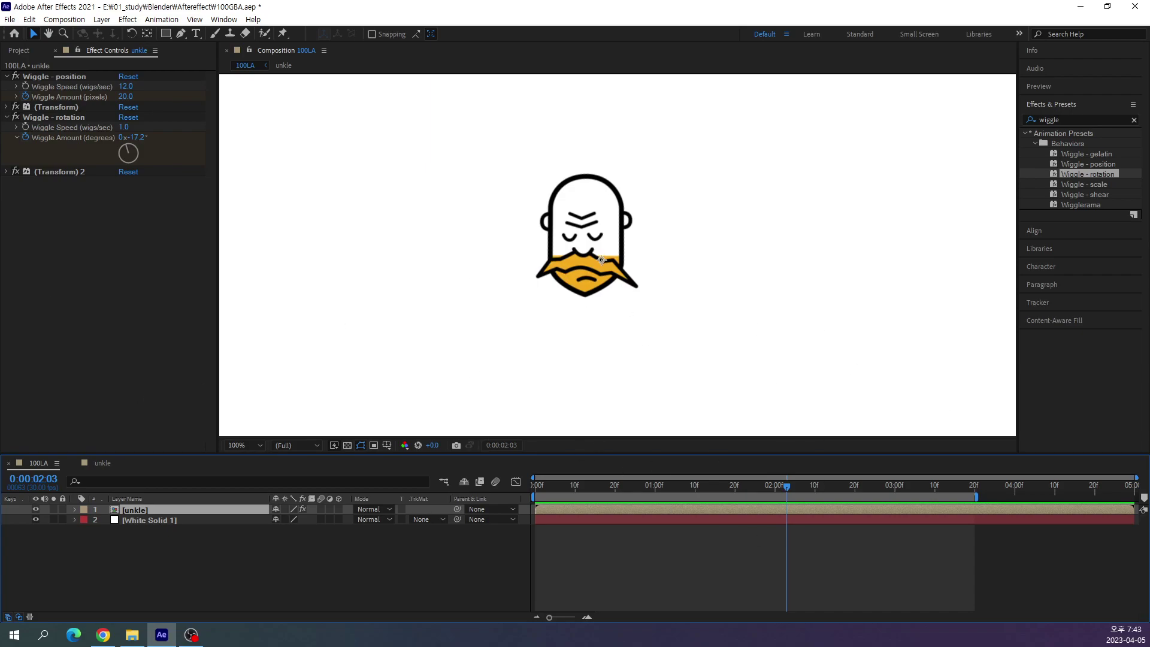
Type 'CiGieS Studio' as a new text layer below the logo.
click(196, 33)
click(510, 362)
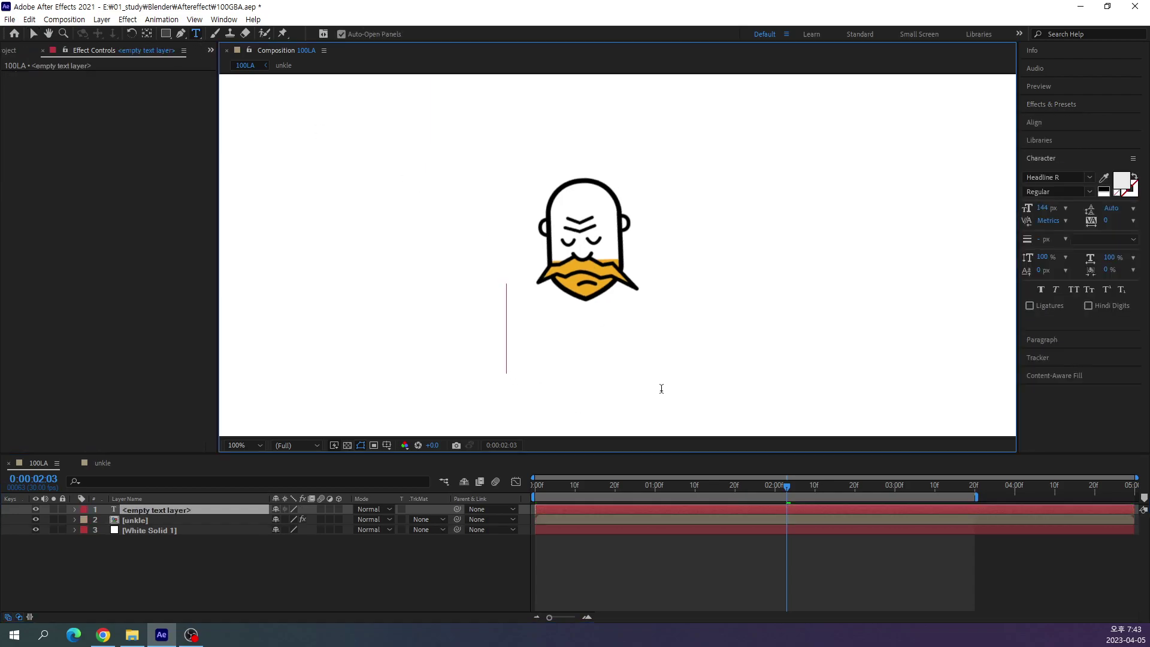
text(Ci)
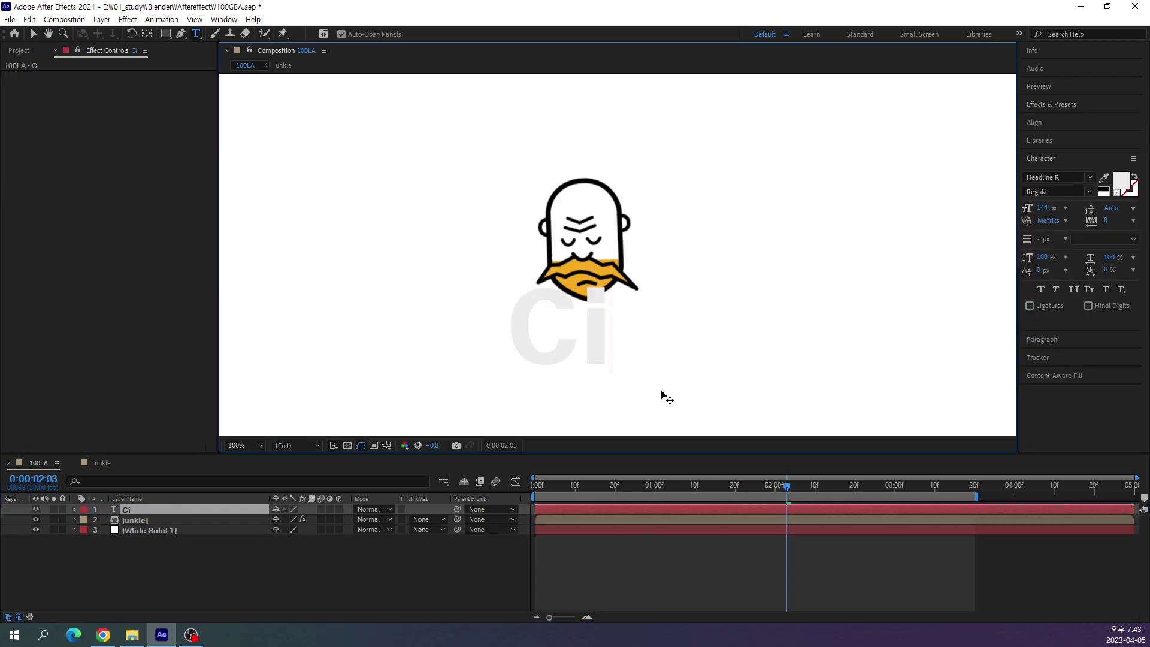
text(GieS)
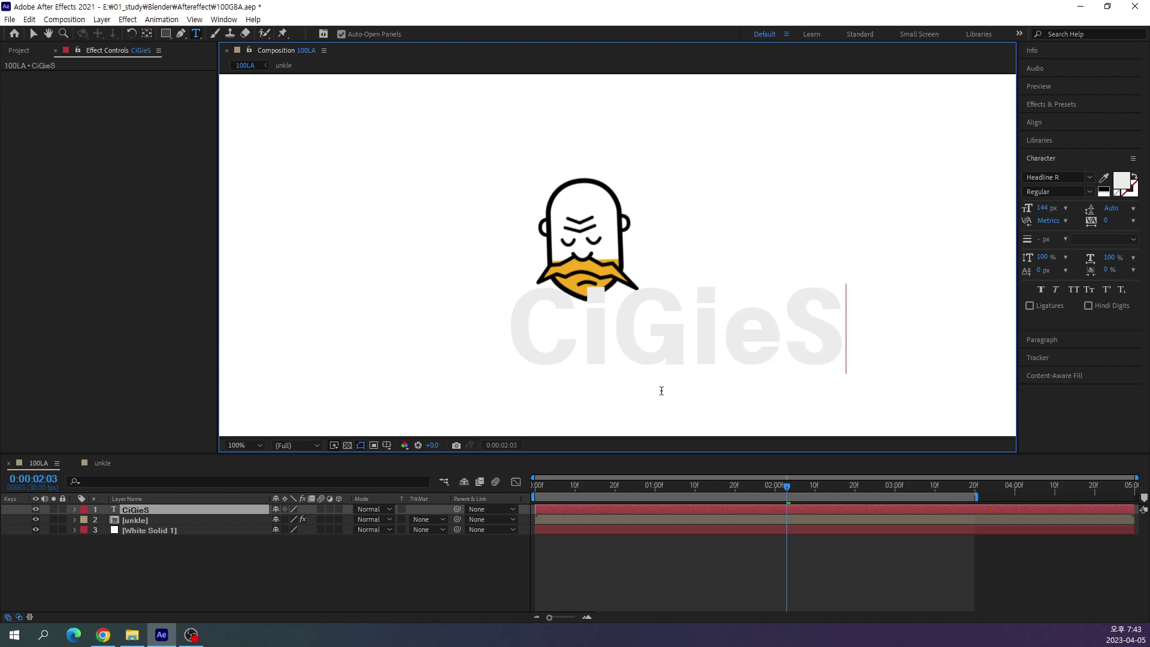
text( Studio)
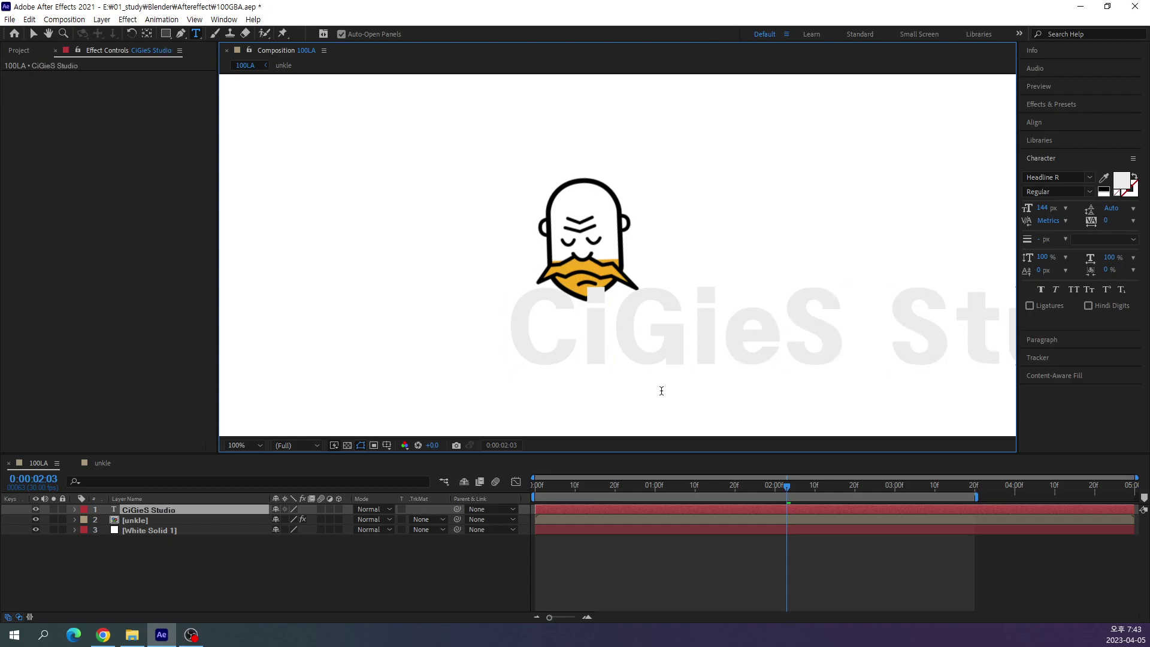
click(33, 34)
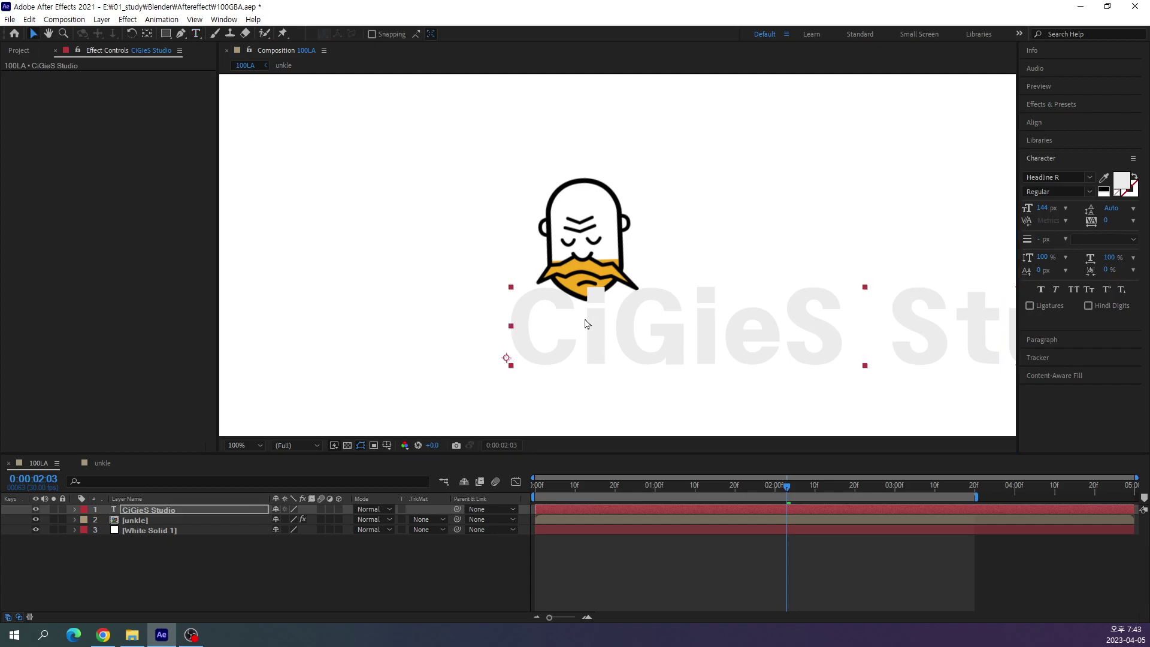
Make the title black at 43 px and centre it under the logo.
drag(512, 365, 350, 361)
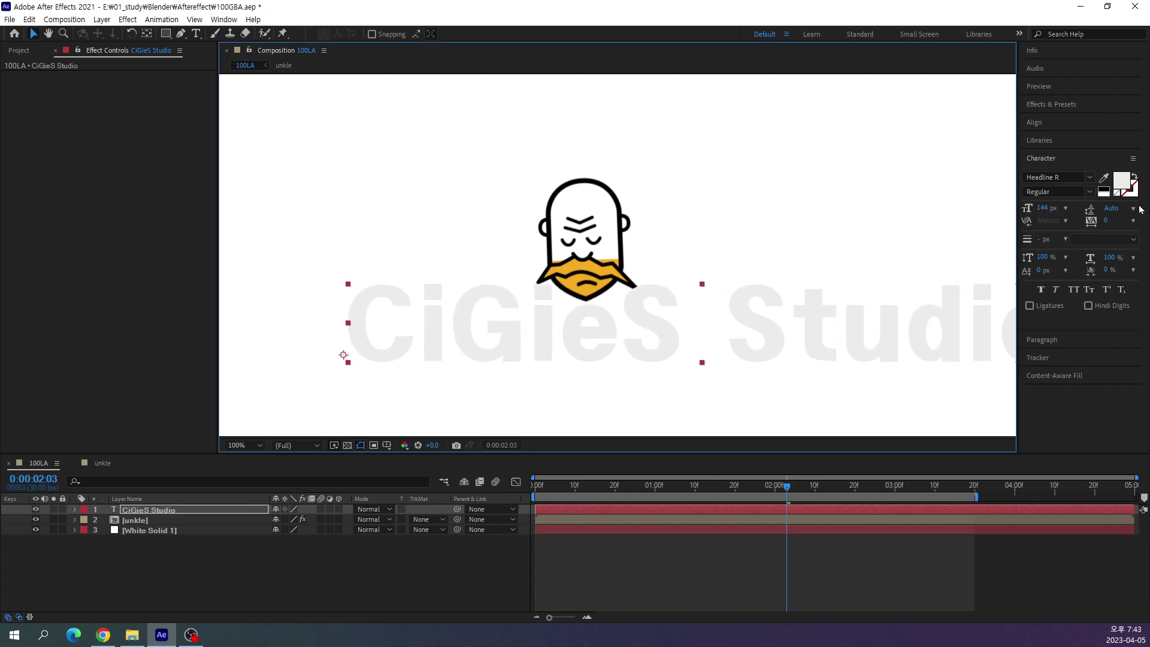
click(1104, 191)
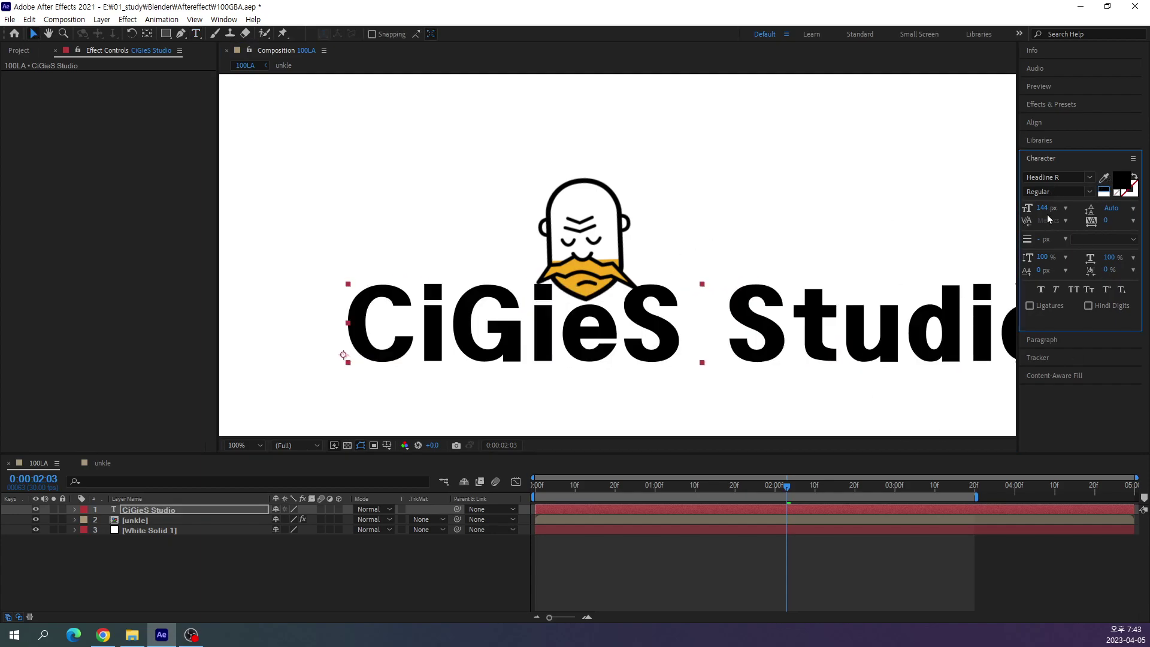
drag(1043, 208, 1001, 227)
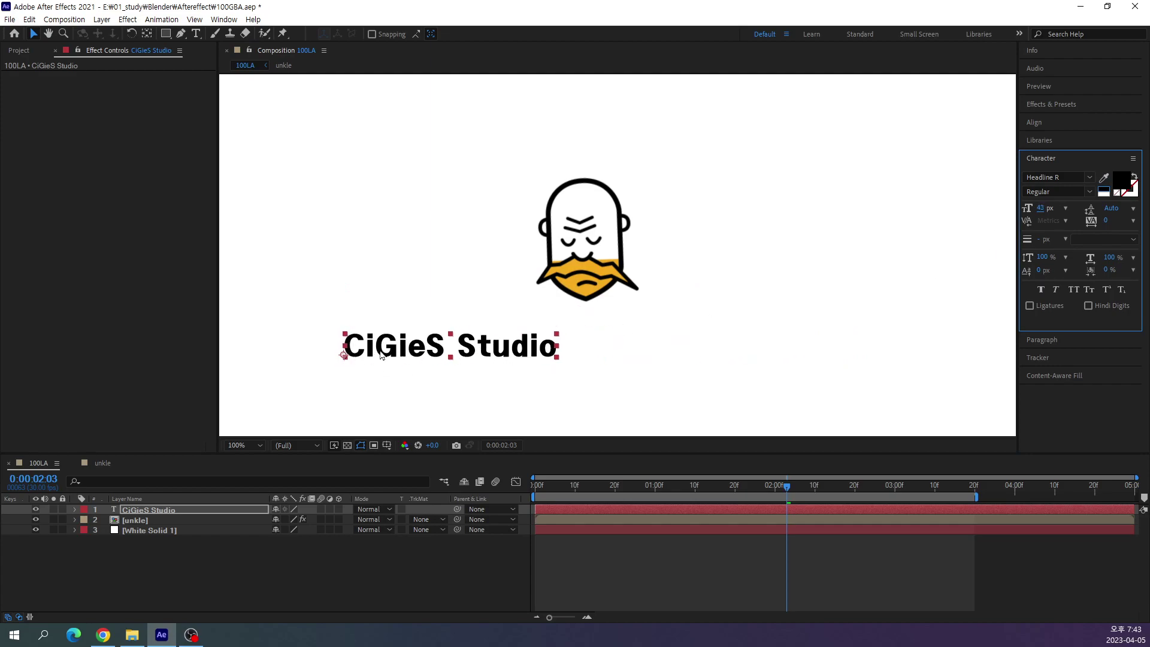
drag(381, 354, 515, 339)
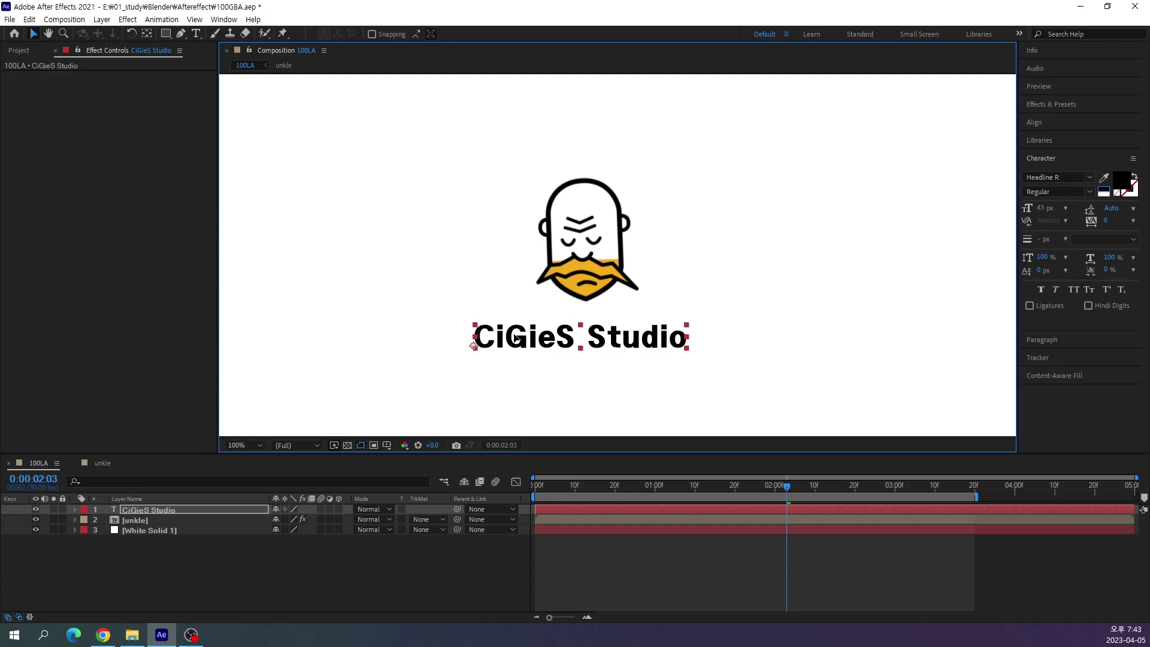
drag(515, 339, 518, 339)
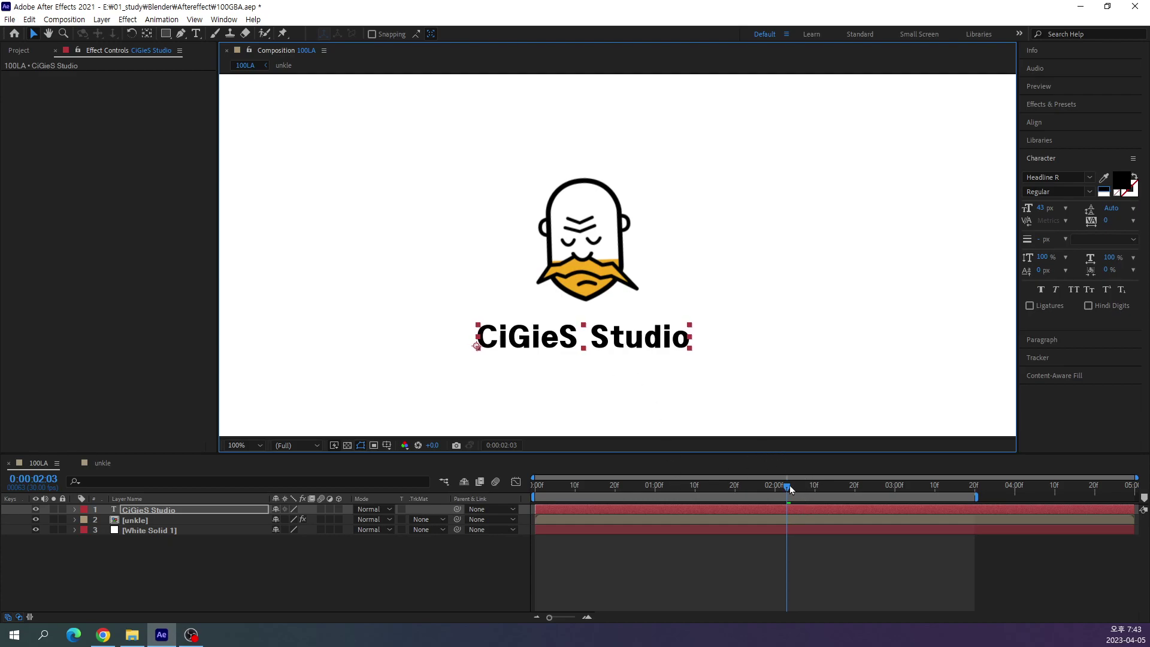
drag(790, 489, 863, 498)
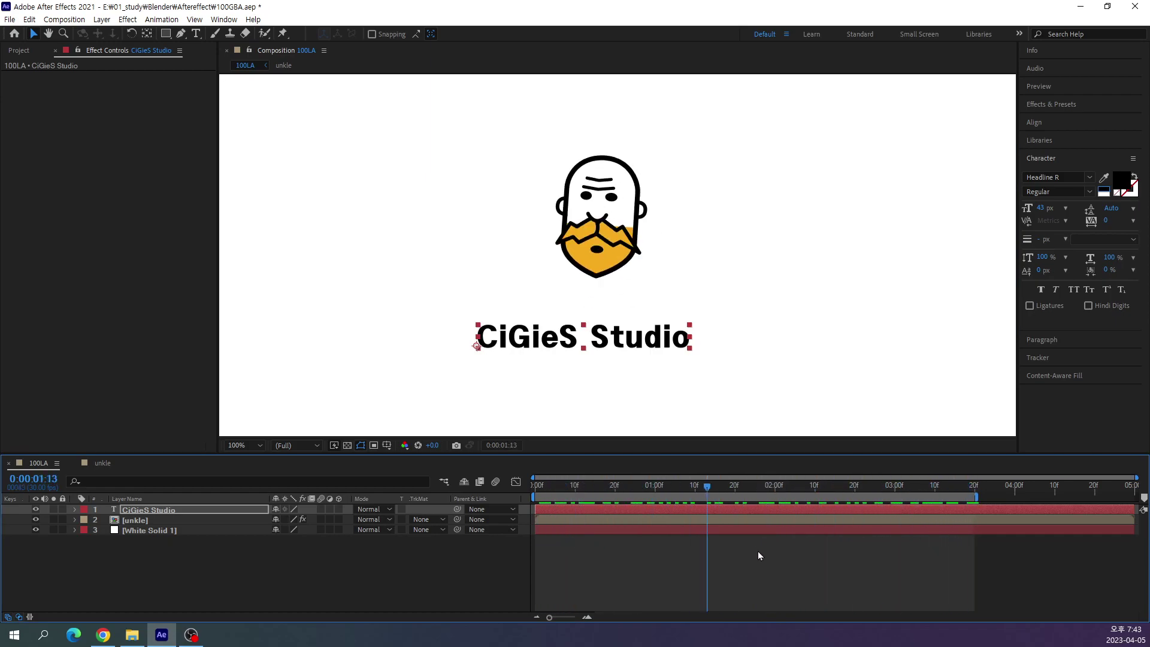
key(alt+Tab)
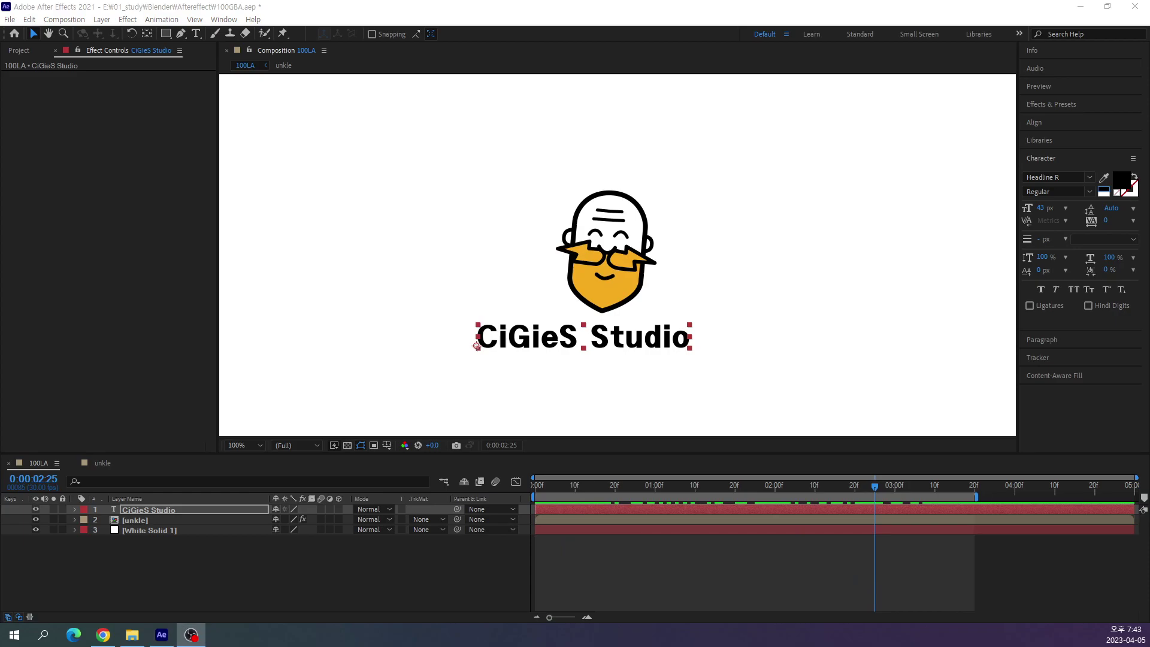
key(alt+Tab)
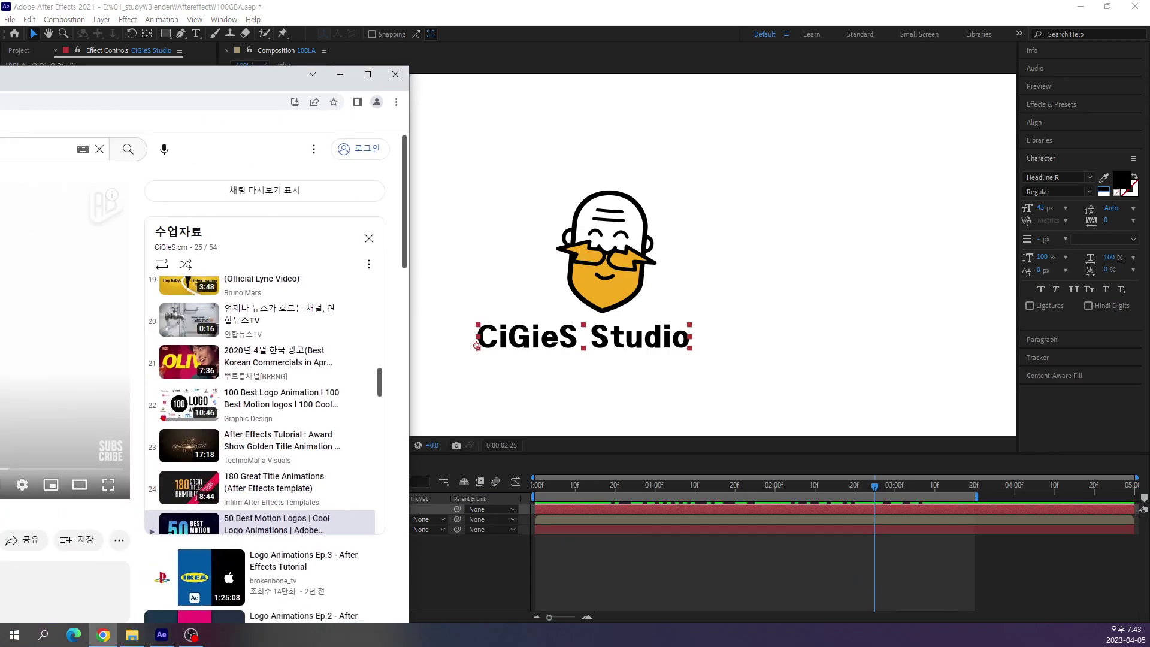
key(k)
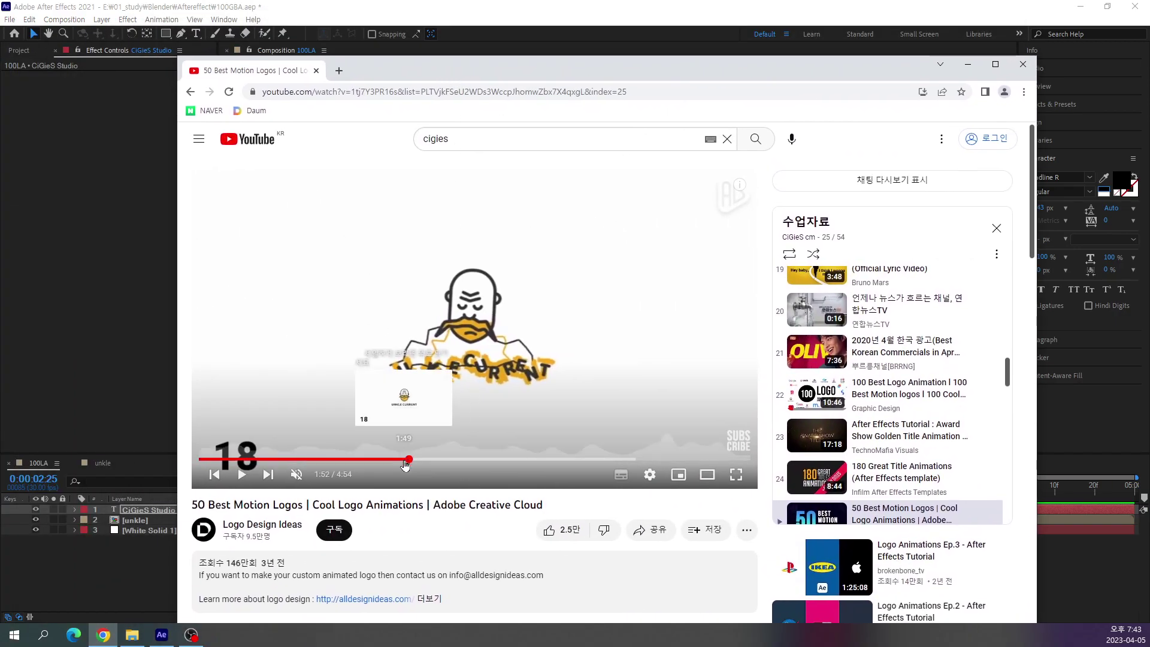
key(Left)
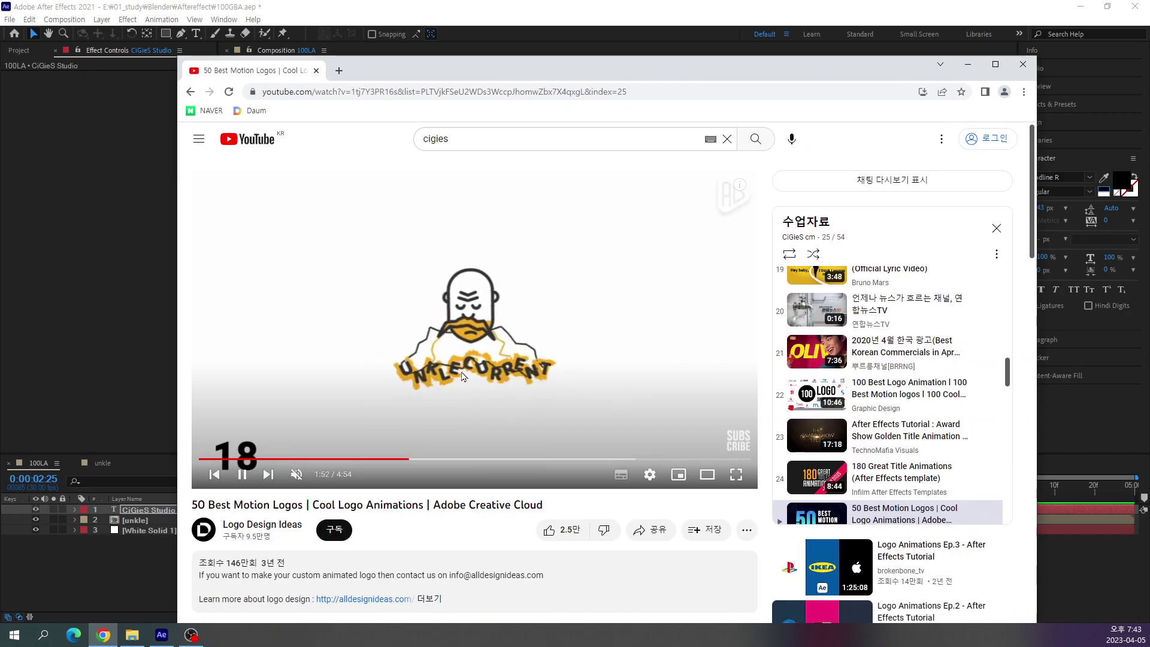
key(k)
click(403, 467)
key(k)
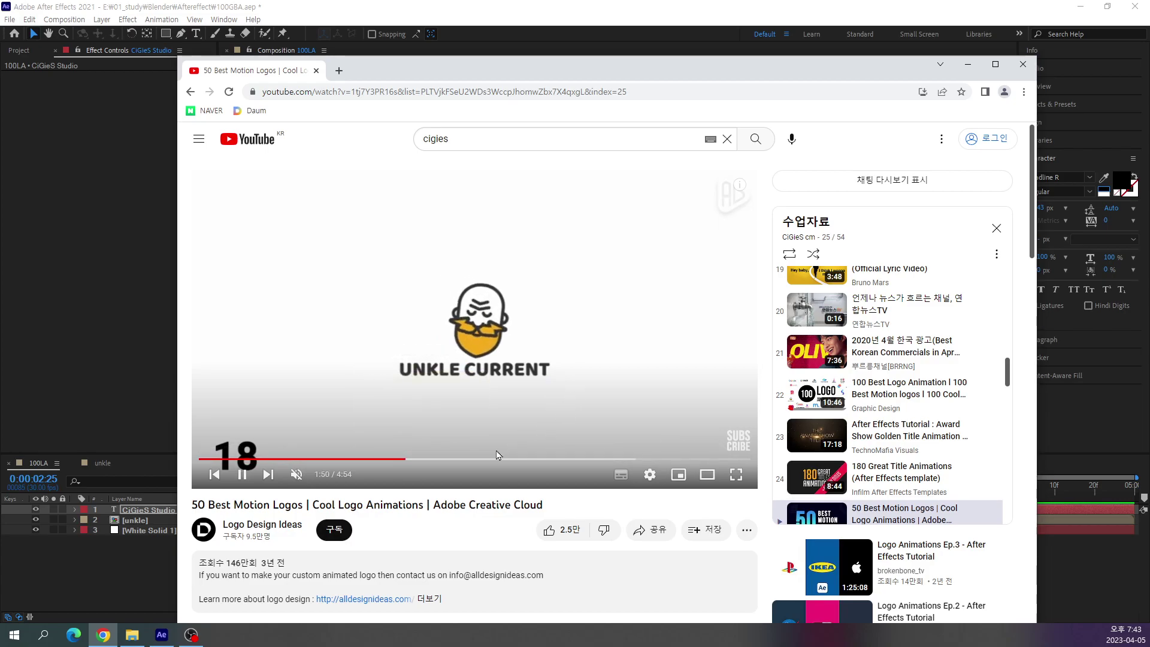
click(509, 422)
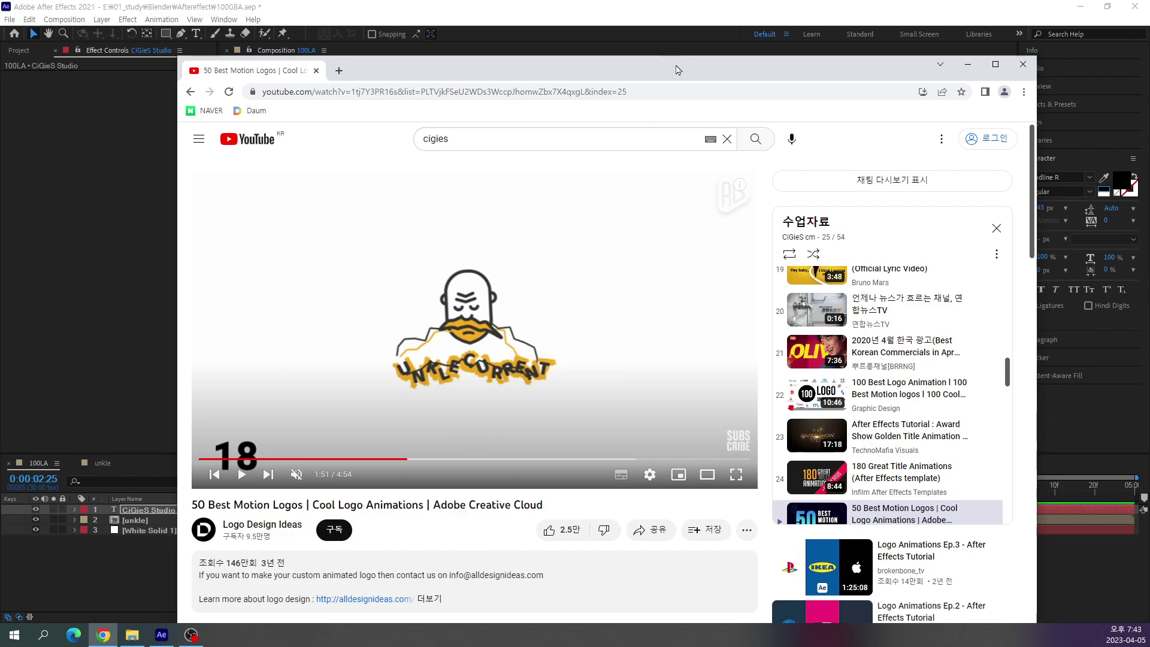
key(super+Down)
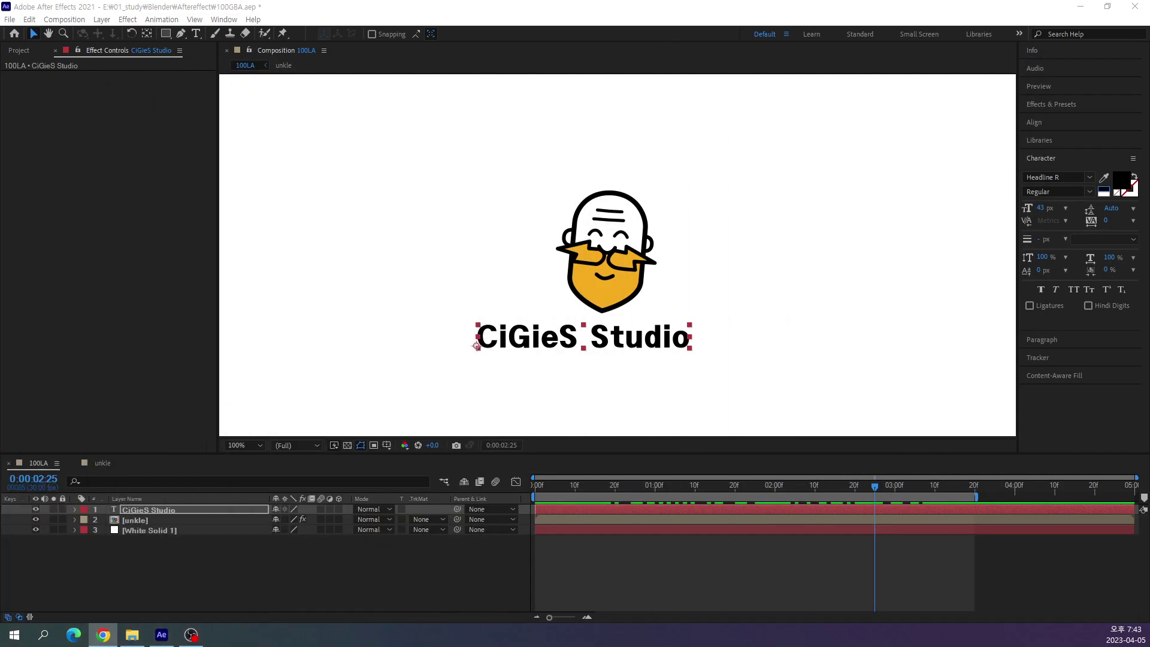
At 0:00:00:00, nudge the CiGieS Studio title up-right to centre it under the logo.
click(133, 510)
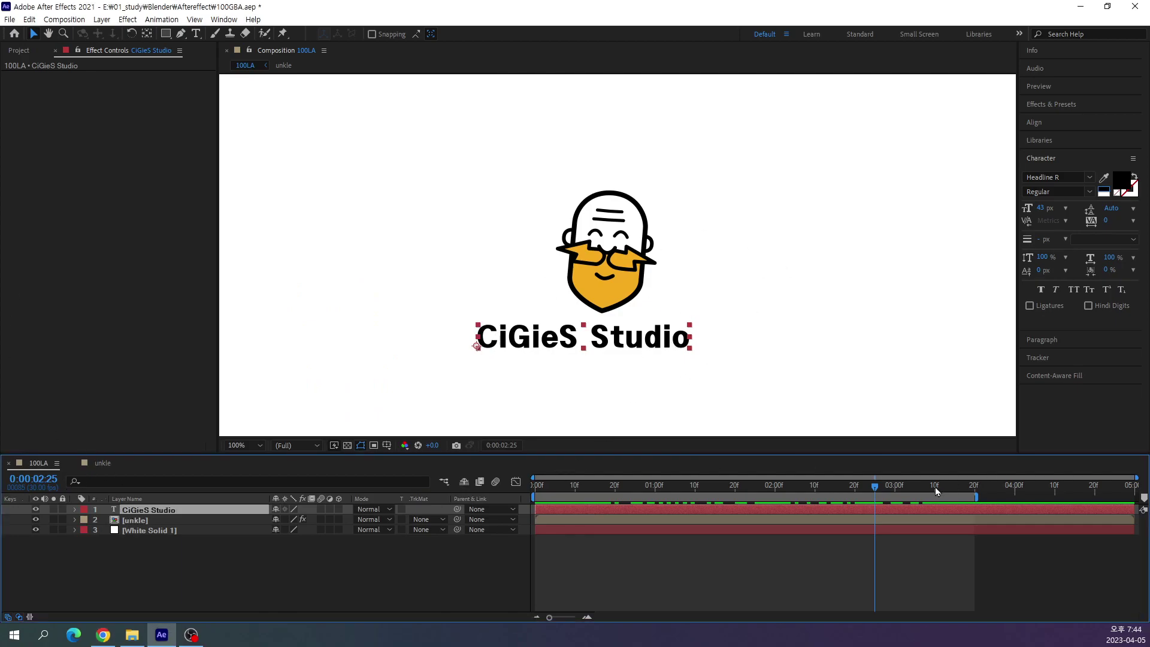
drag(877, 488, 433, 504)
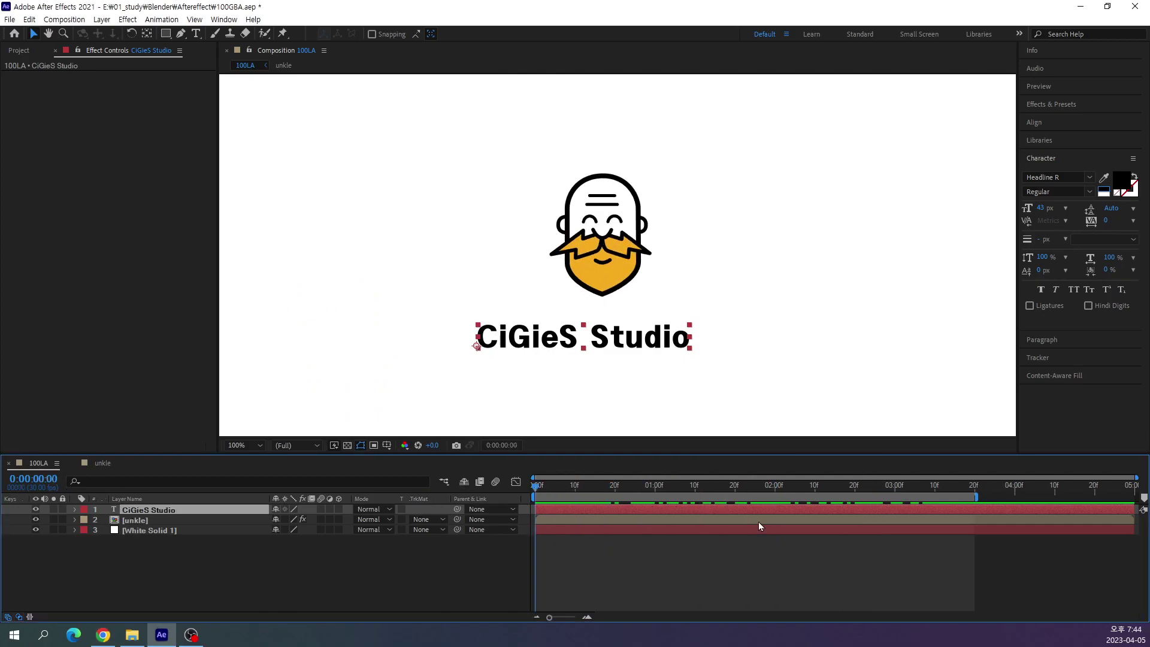
drag(478, 346, 498, 342)
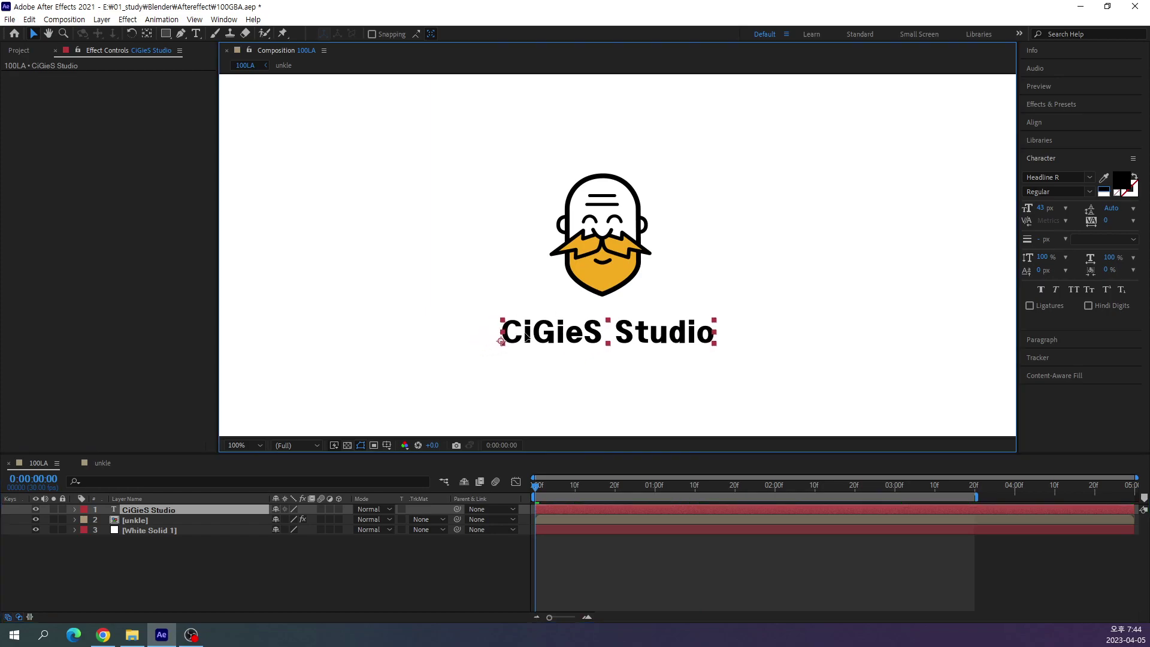
key(Return)
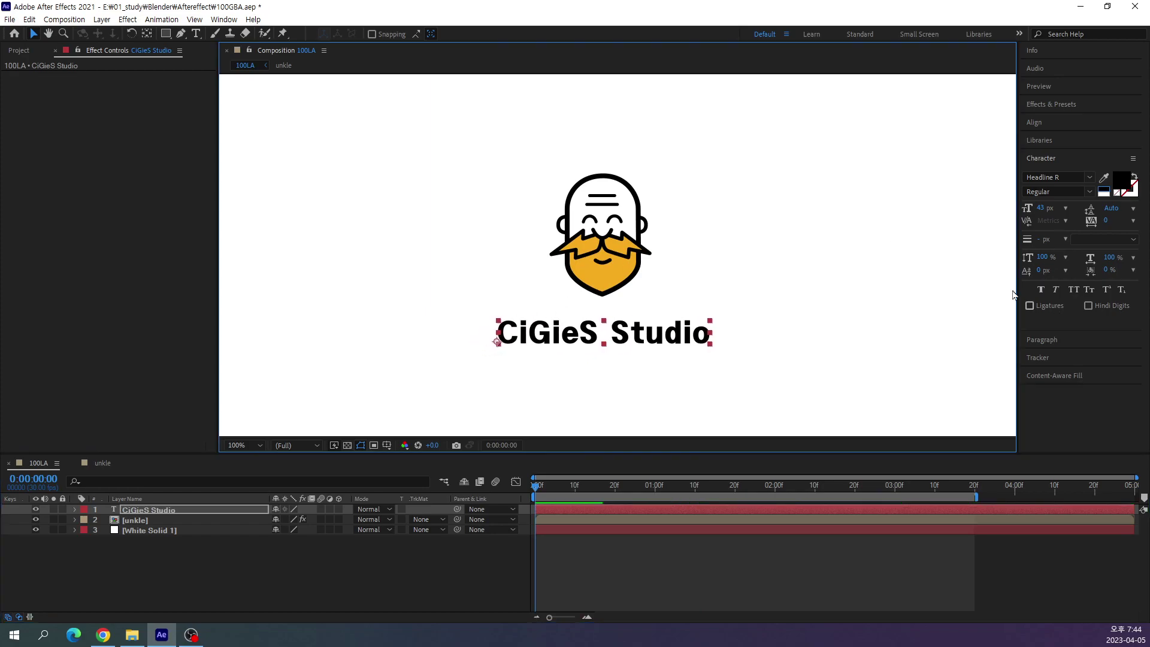
mouse_move(537, 488)
mouse_down()
mouse_move(1046, 494)
mouse_move(956, 490)
mouse_move(737, 530)
mouse_up()
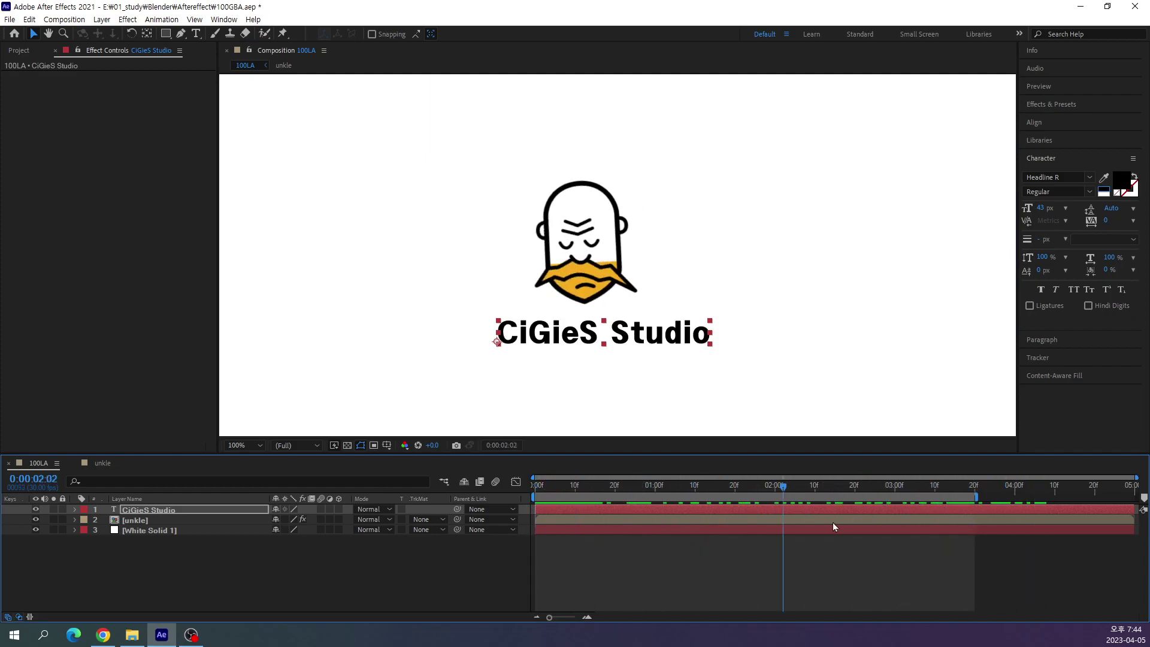
click(156, 510)
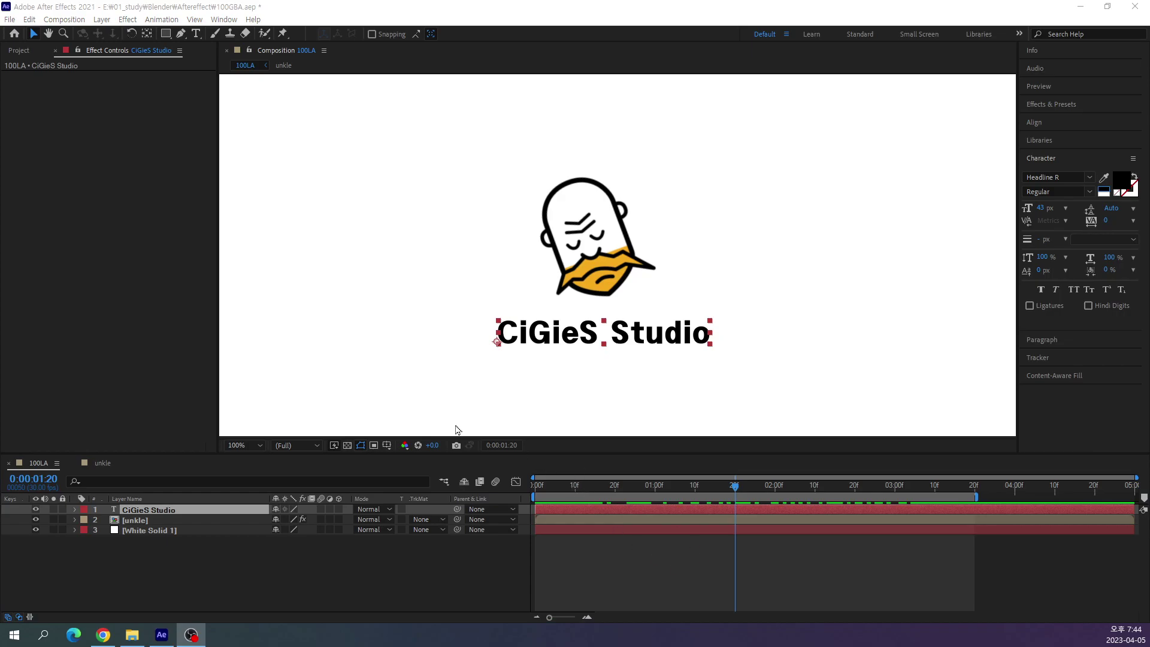
Convert the CiGieS Studio text layer with Create > Create Shapes from Text.
right_click(167, 510)
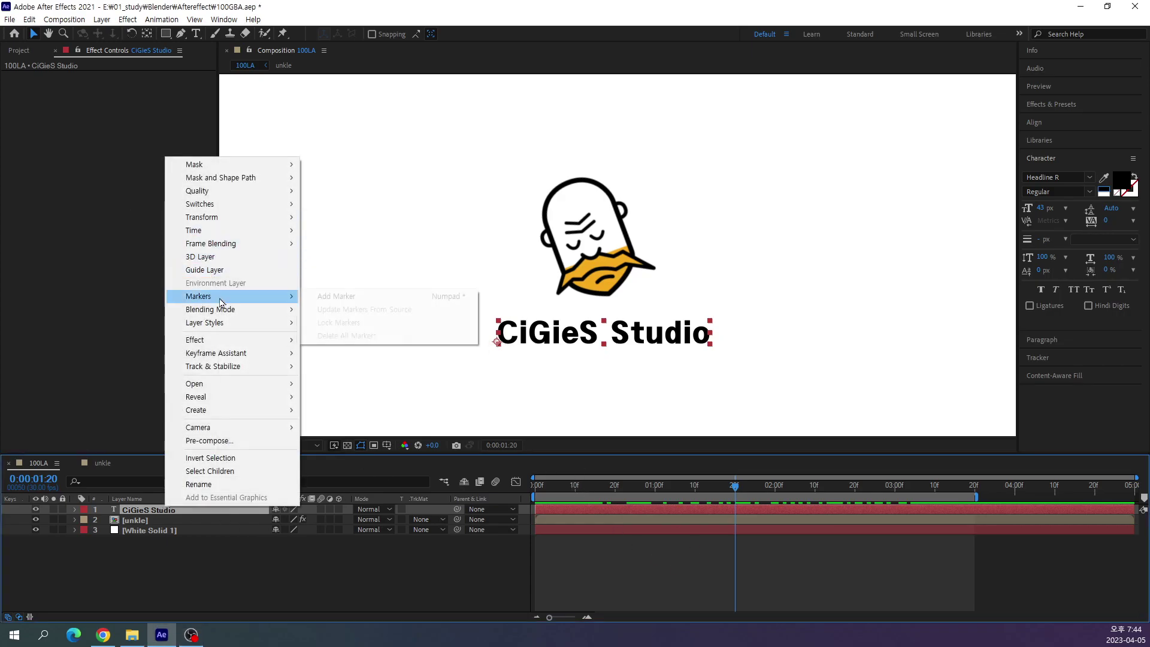
mouse_move(241, 373)
mouse_move(239, 411)
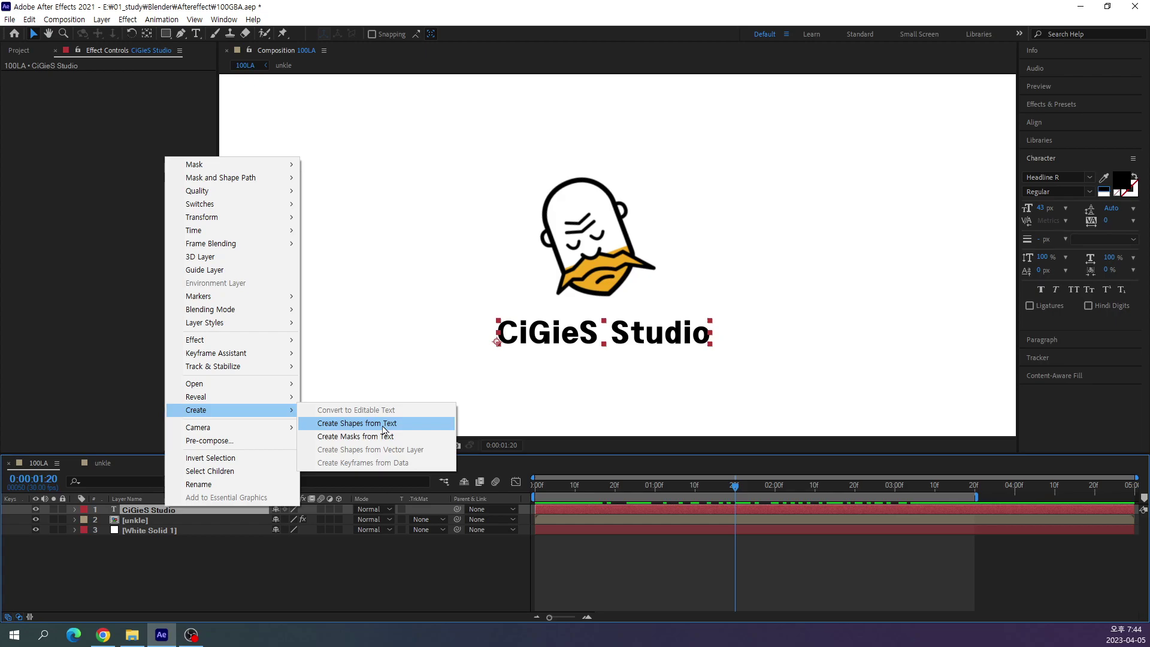
click(383, 423)
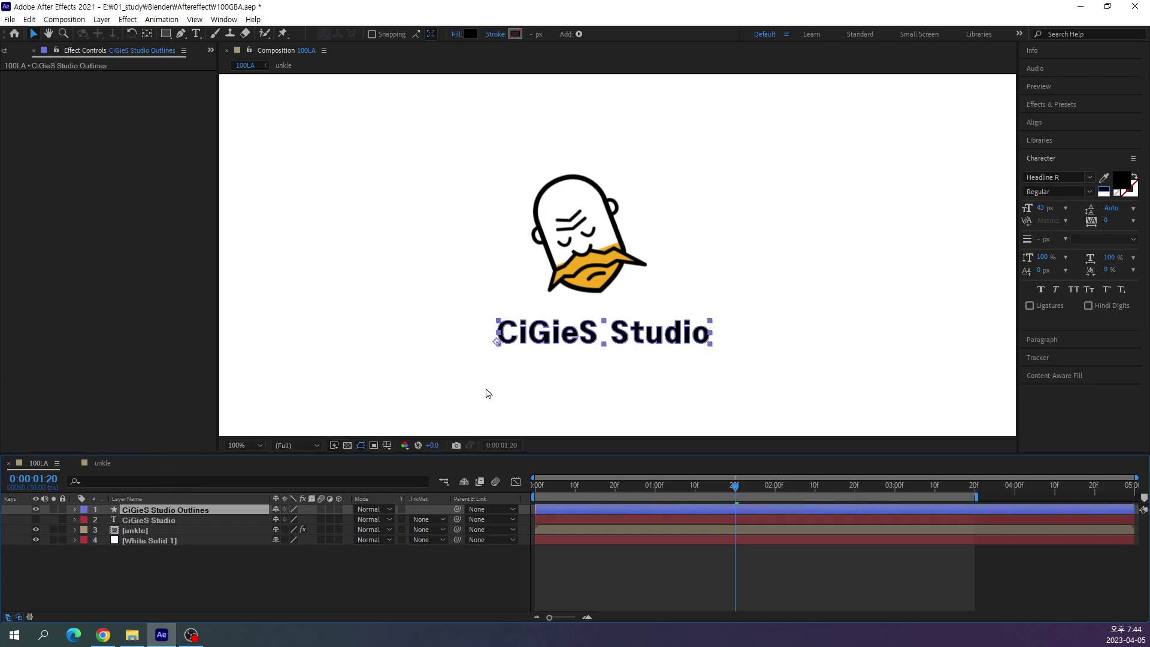
Expand the Outlines layer's Contents to list each letter's shape group.
click(74, 510)
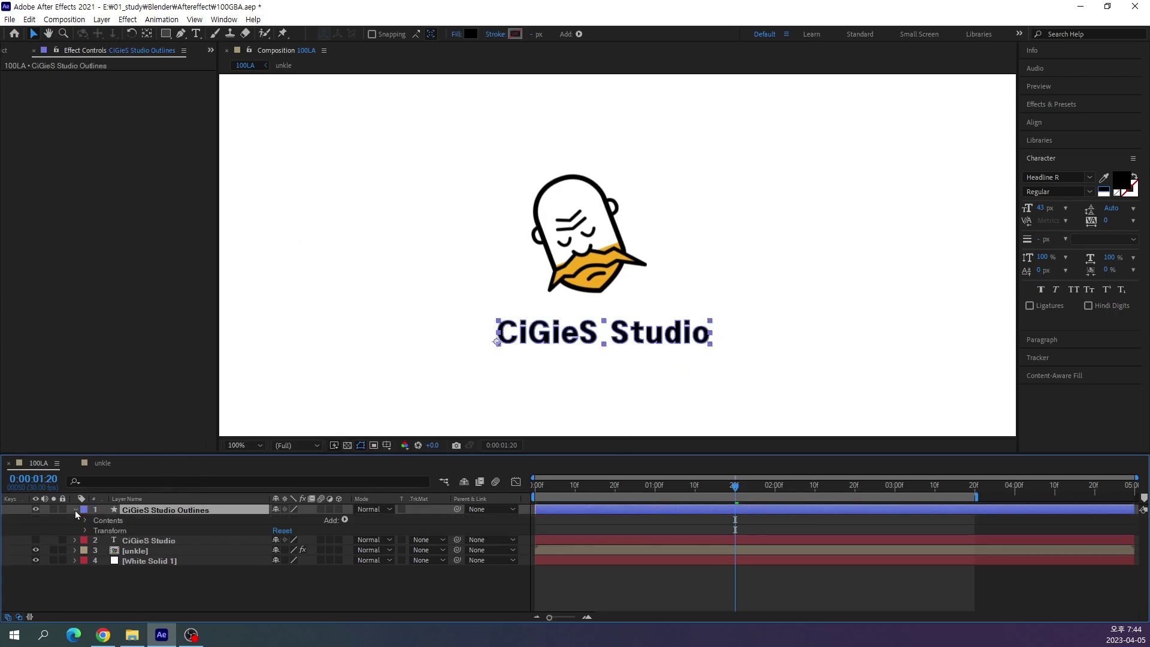
click(85, 520)
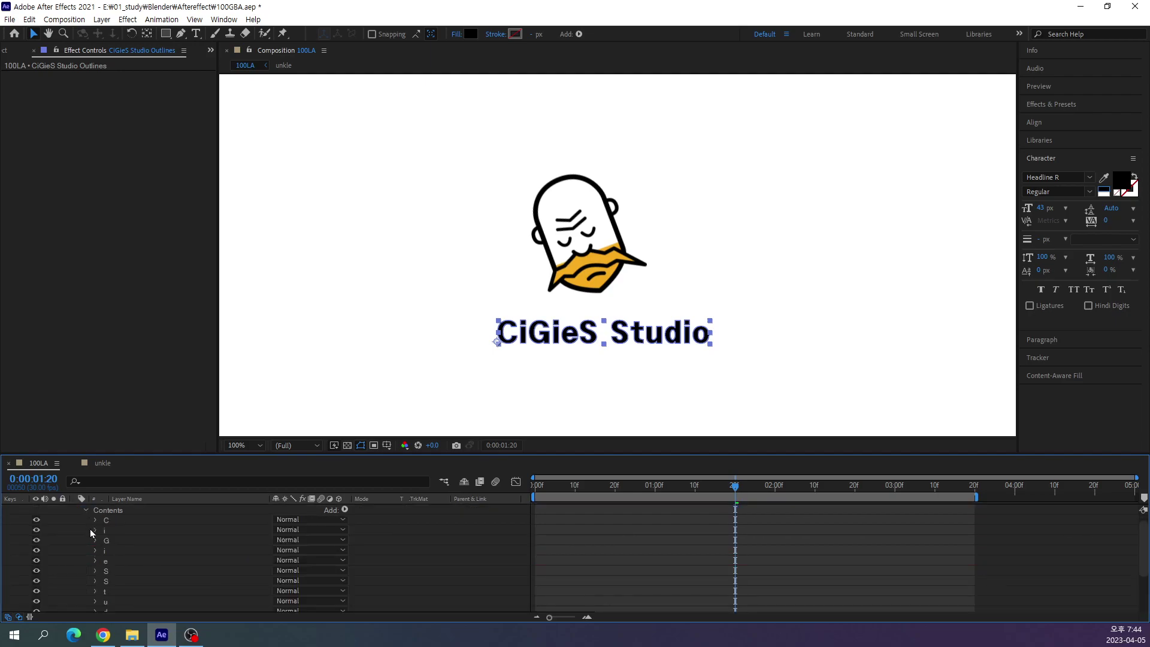
click(121, 525)
click(121, 531)
click(122, 541)
click(135, 579)
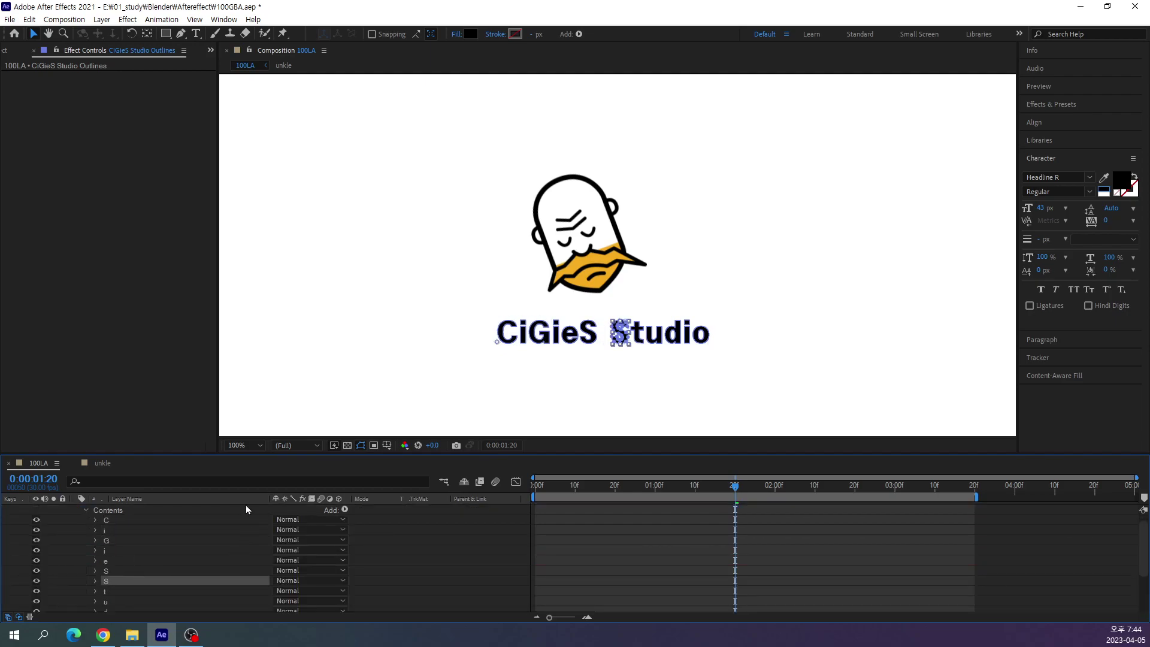
mouse_move(236, 453)
mouse_down()
mouse_move(263, 357)
mouse_move(264, 370)
mouse_up()
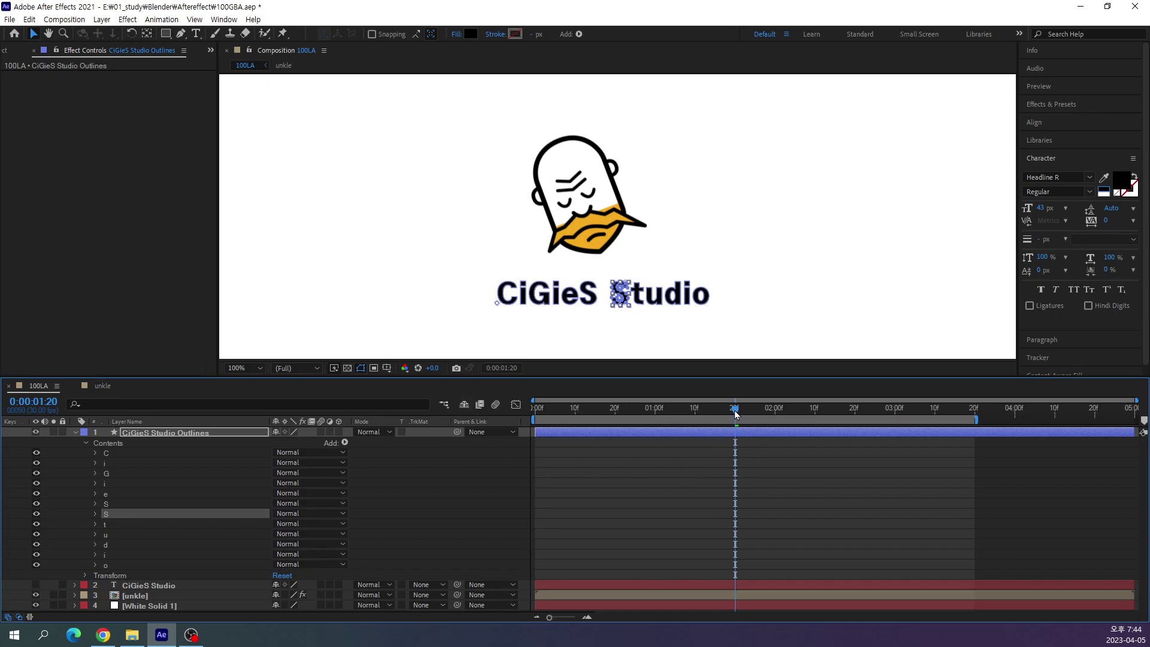
Zoom the viewer in on the CiGieS Studio text and twirl open the C group.
drag(736, 415, 719, 477)
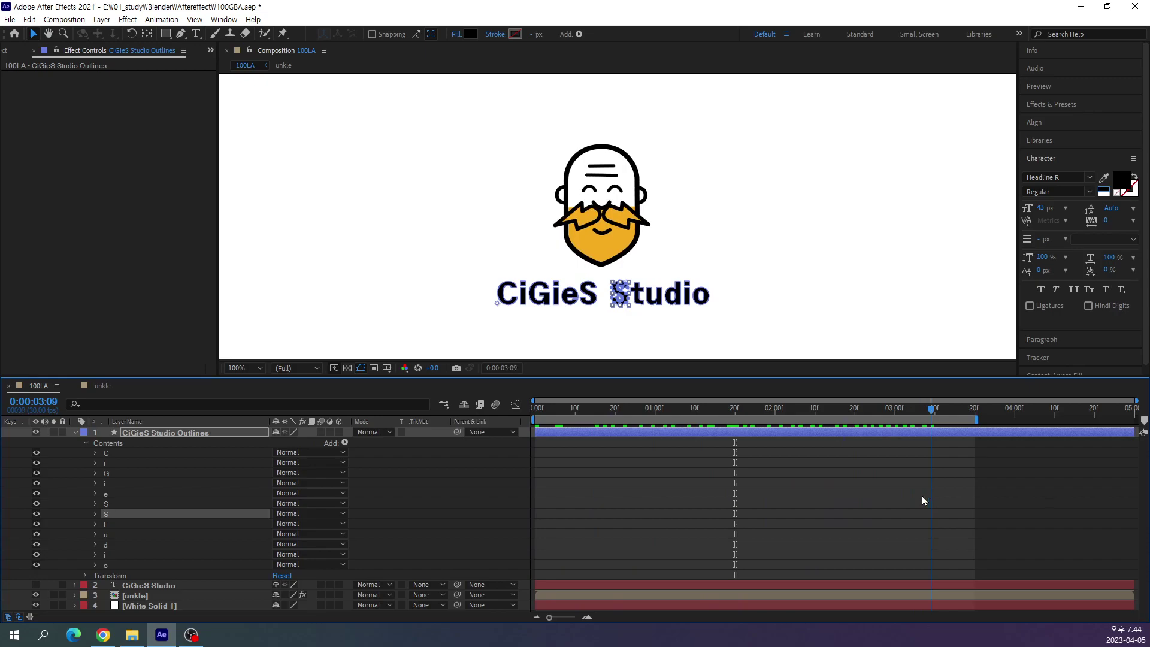
drag(930, 497, 510, 514)
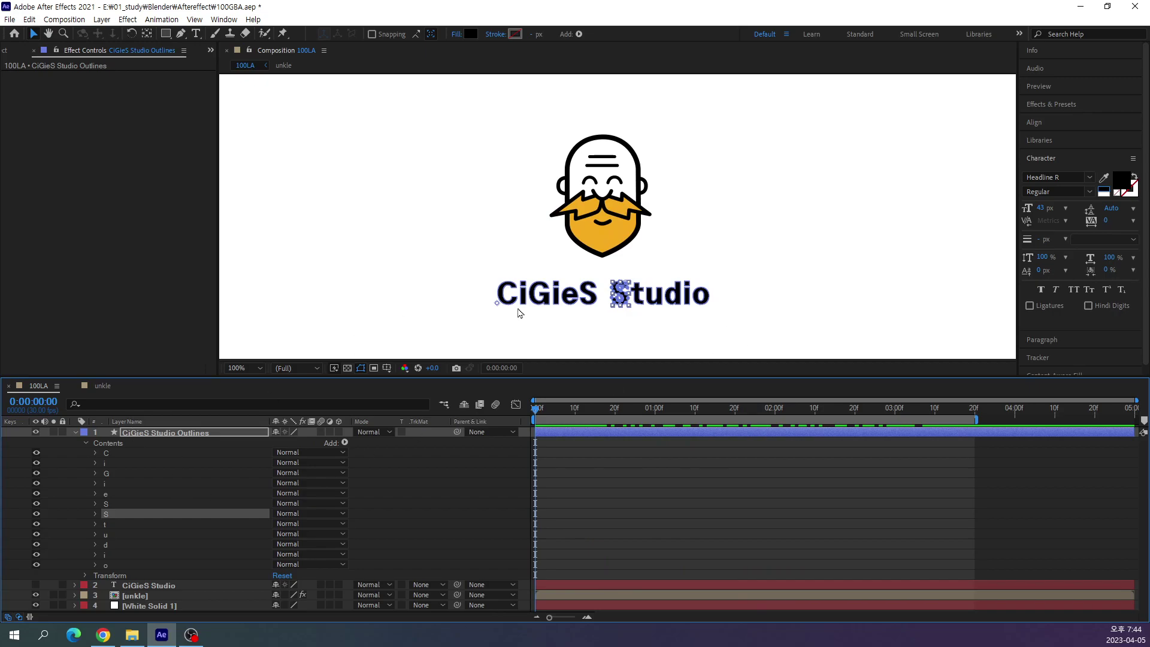
key(period)
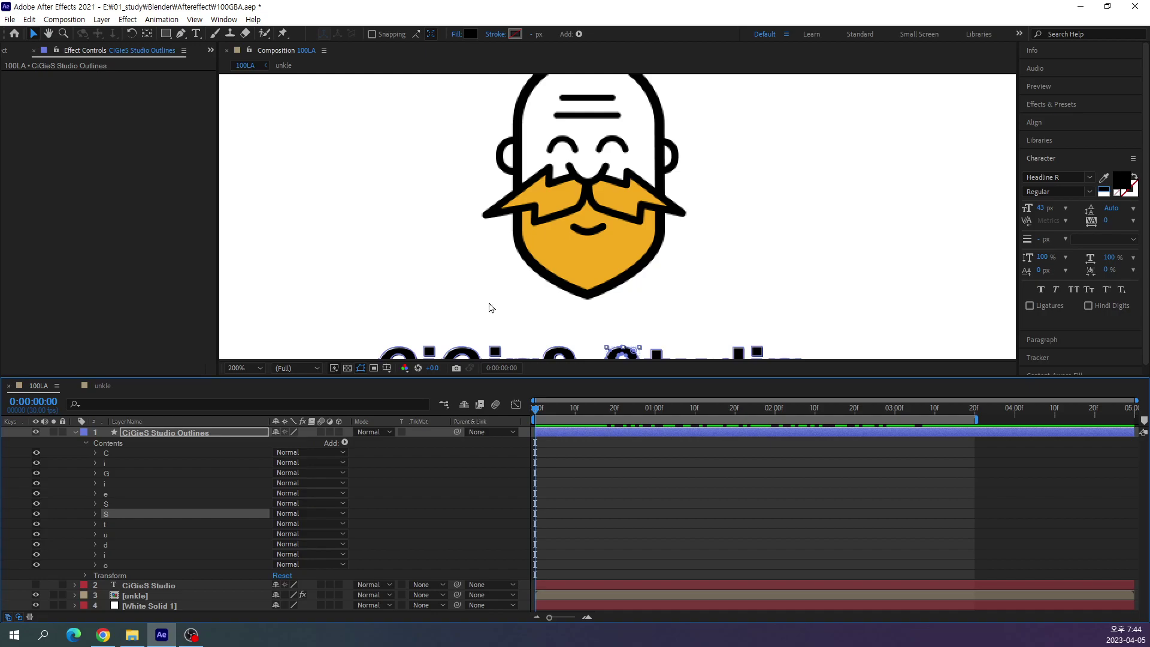
scroll(704, 296, down, 5)
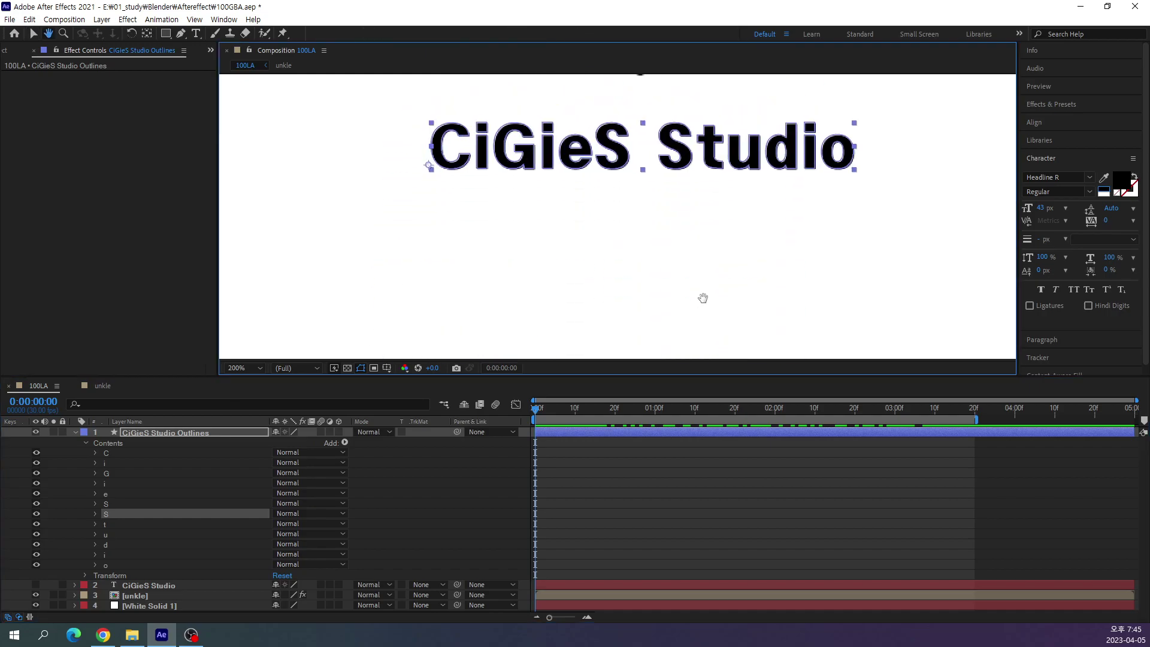
scroll(711, 286, up, 2)
drag(701, 273, 680, 290)
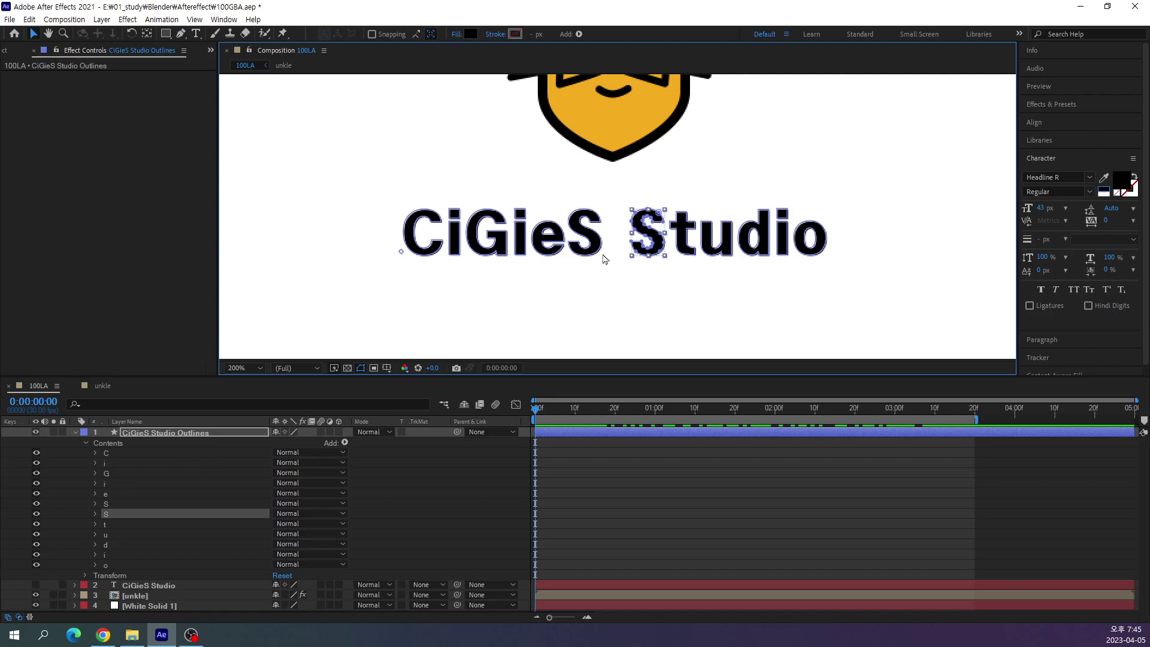
click(95, 454)
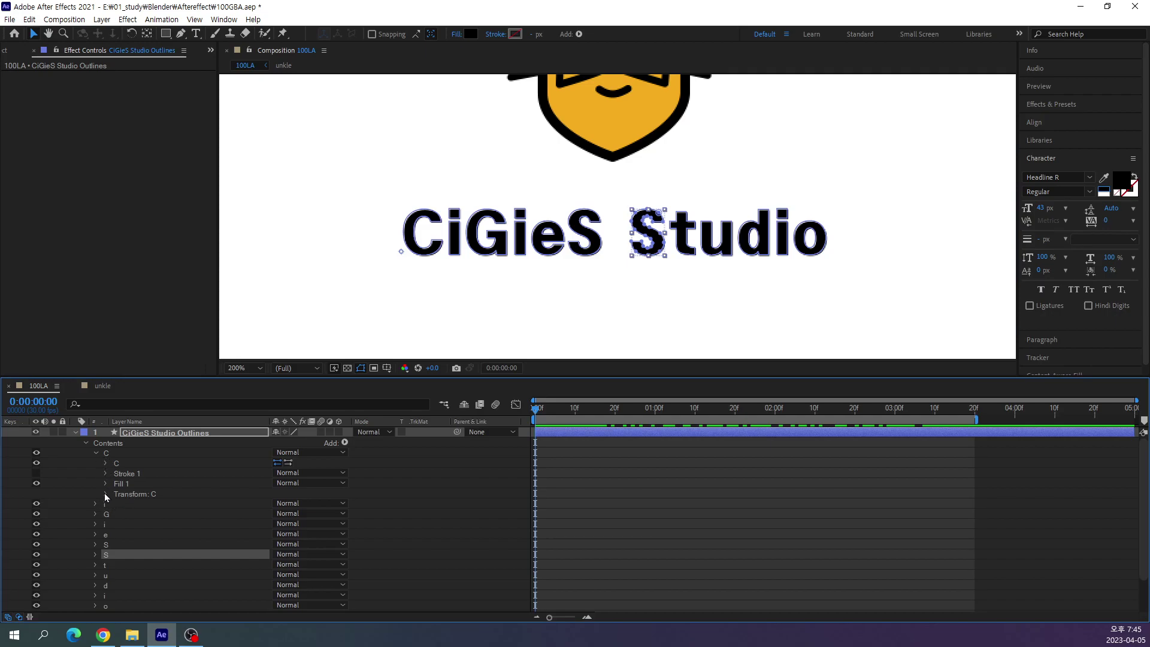
With the Anchor Point tool at 400% zoom, move the C's anchor onto its centre.
click(148, 35)
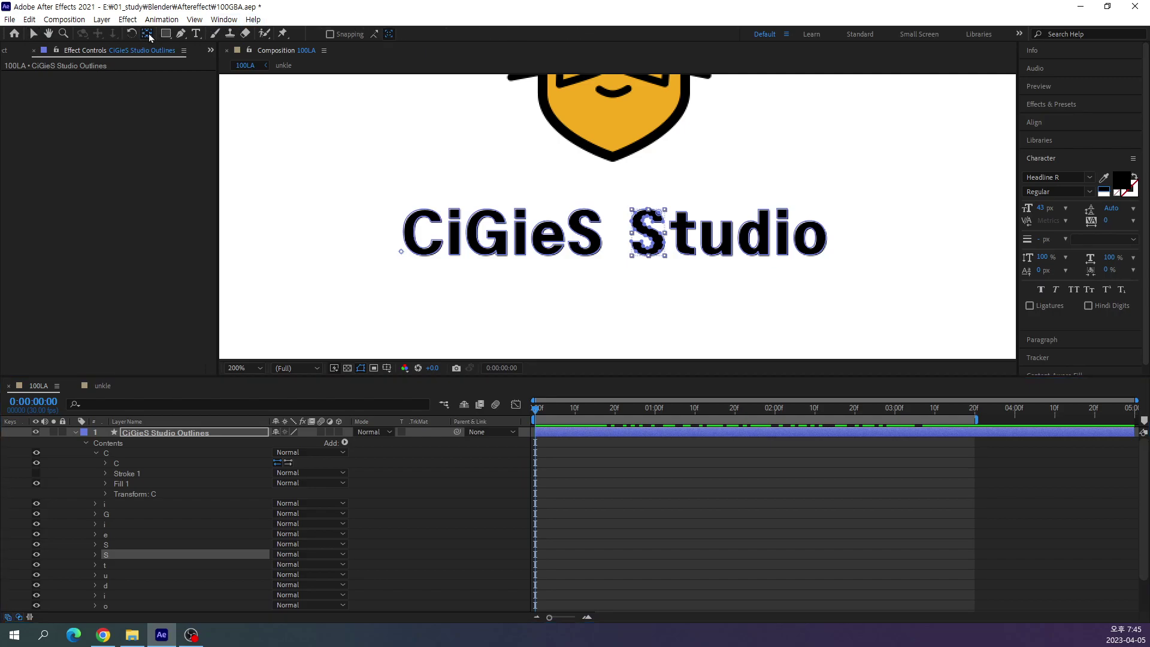
click(107, 454)
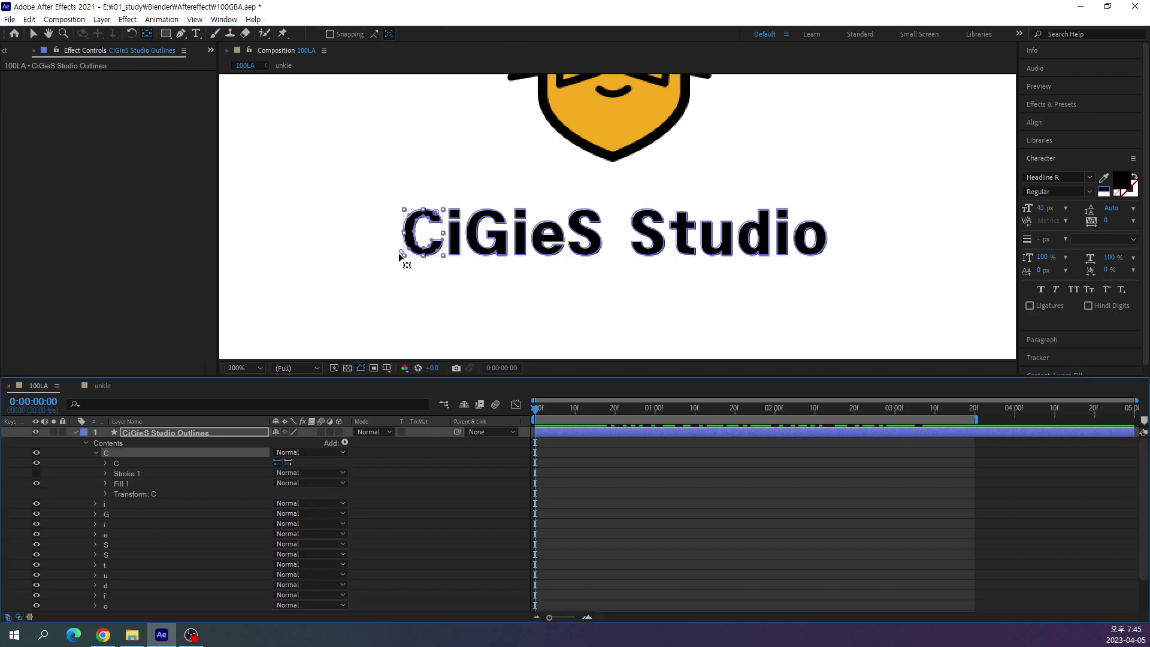
key(period)
drag(380, 258, 380, 306)
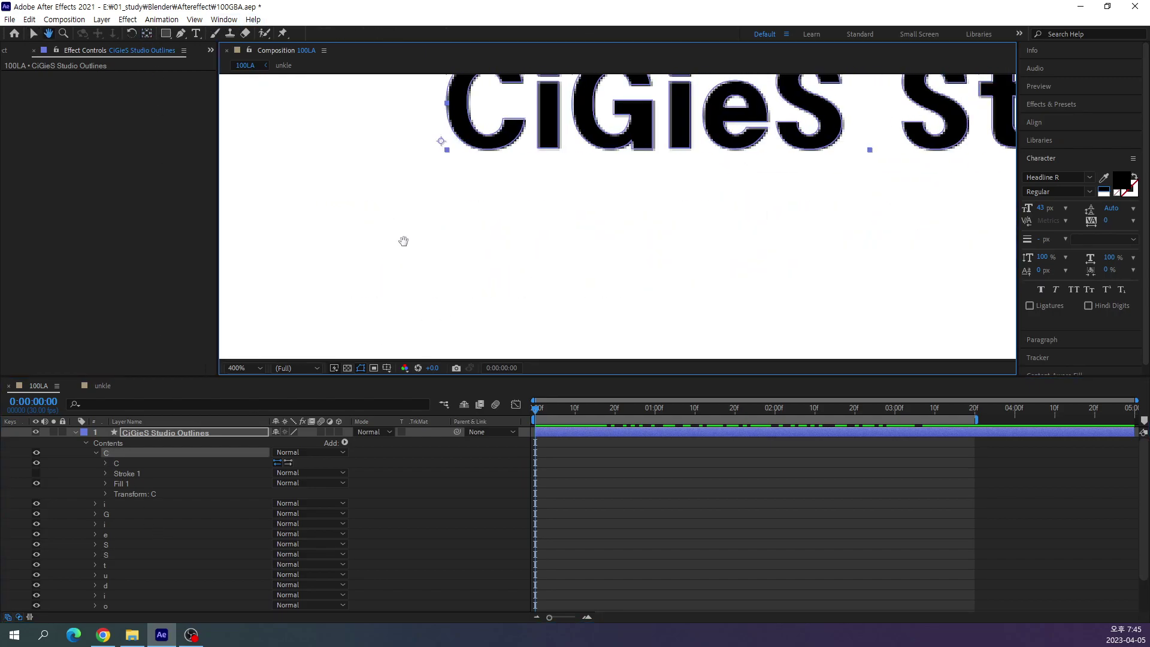
key(comma)
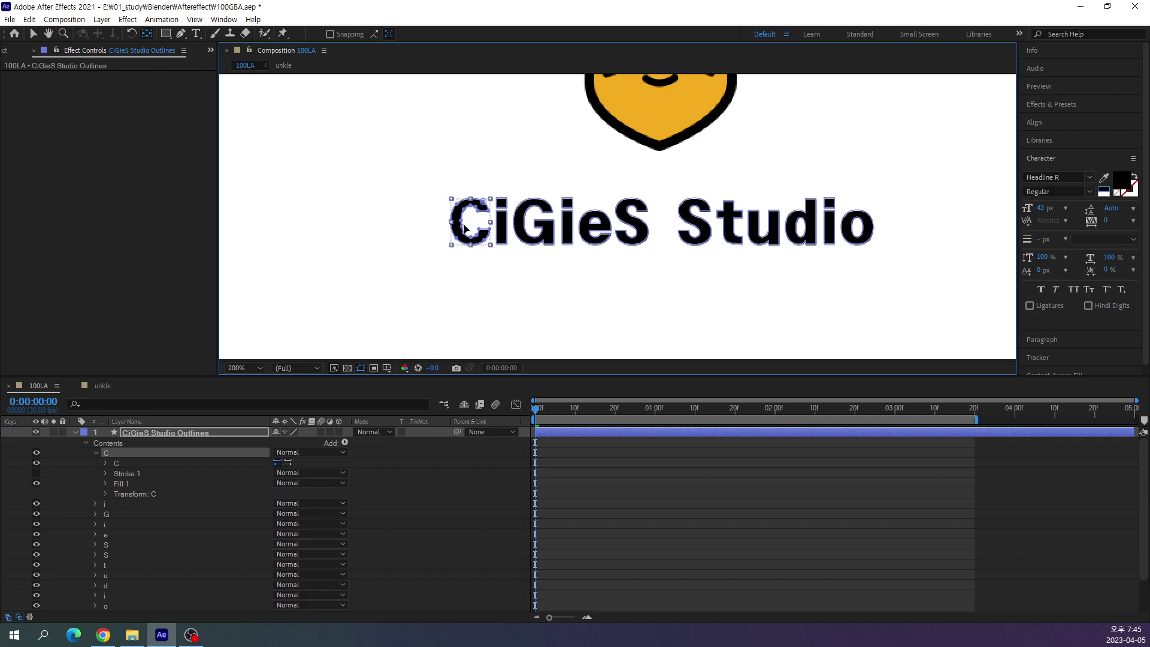
key(period)
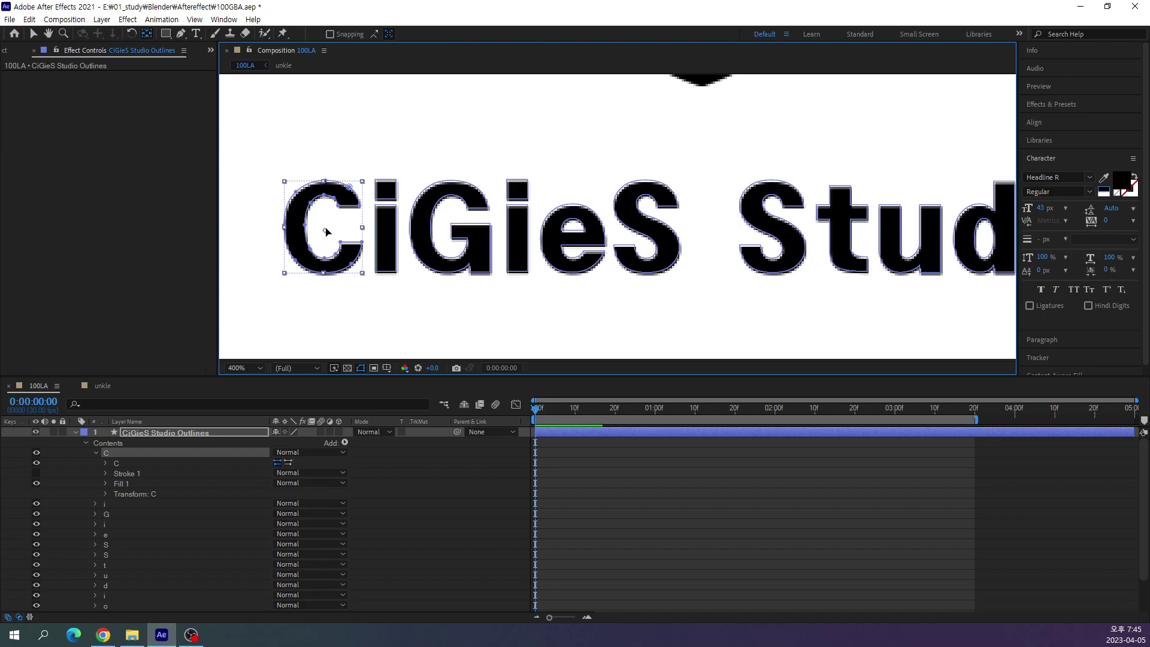
drag(324, 230, 324, 227)
Move the anchor points of the i, G and second i onto their letters.
click(106, 505)
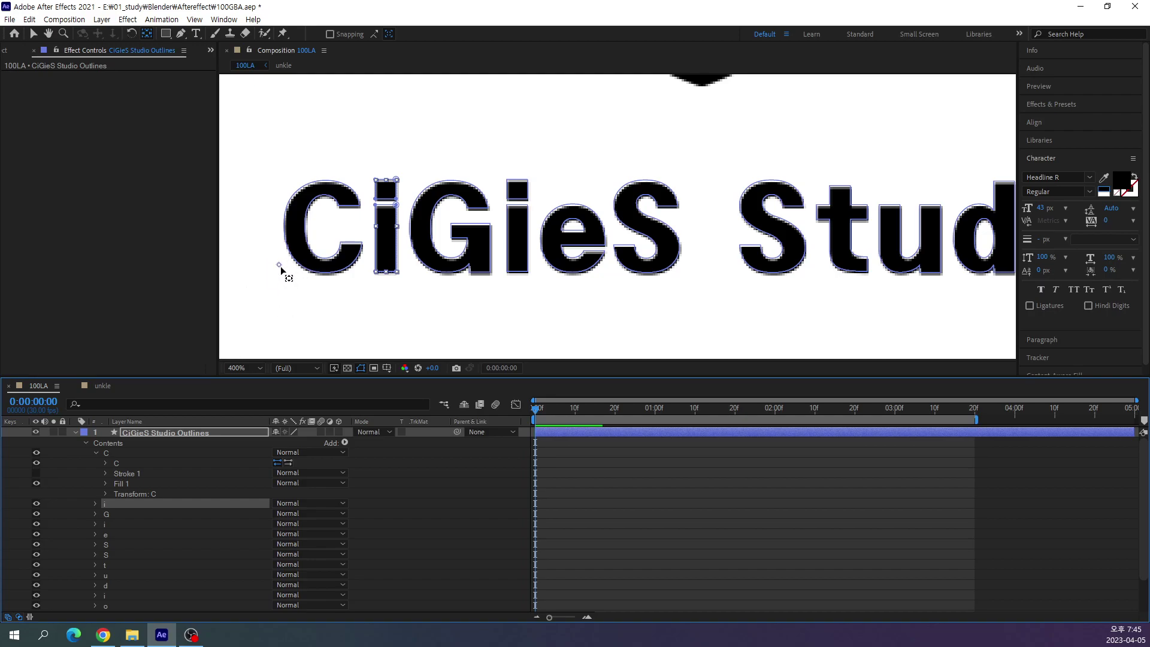
drag(279, 265, 386, 234)
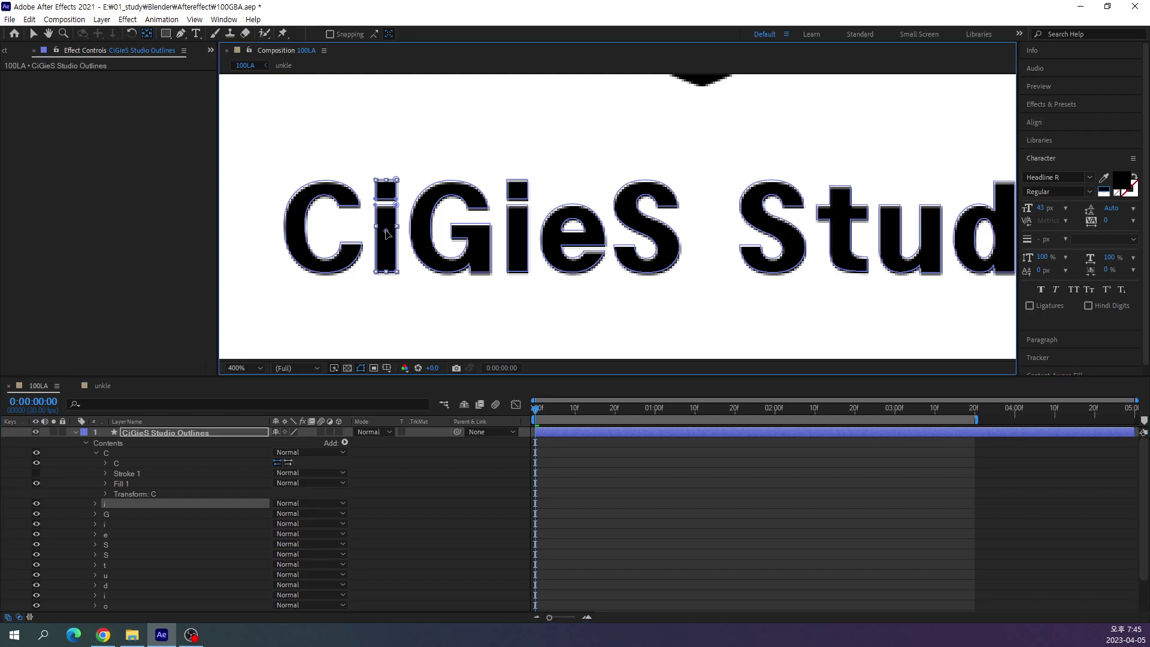
click(123, 515)
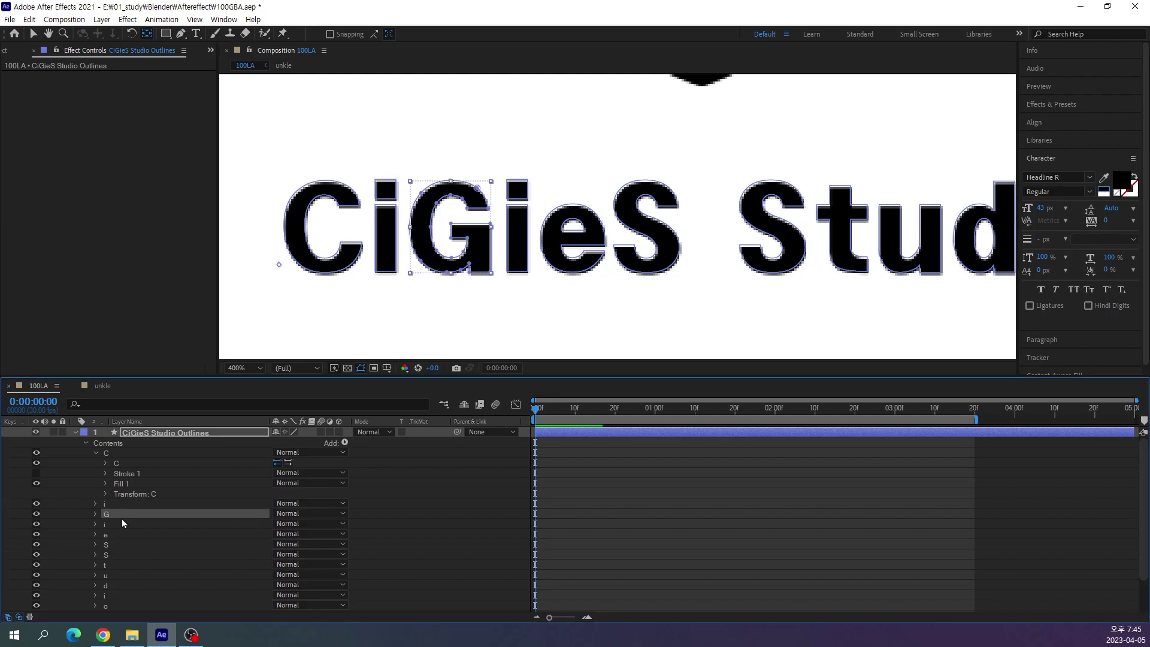
drag(277, 265, 452, 229)
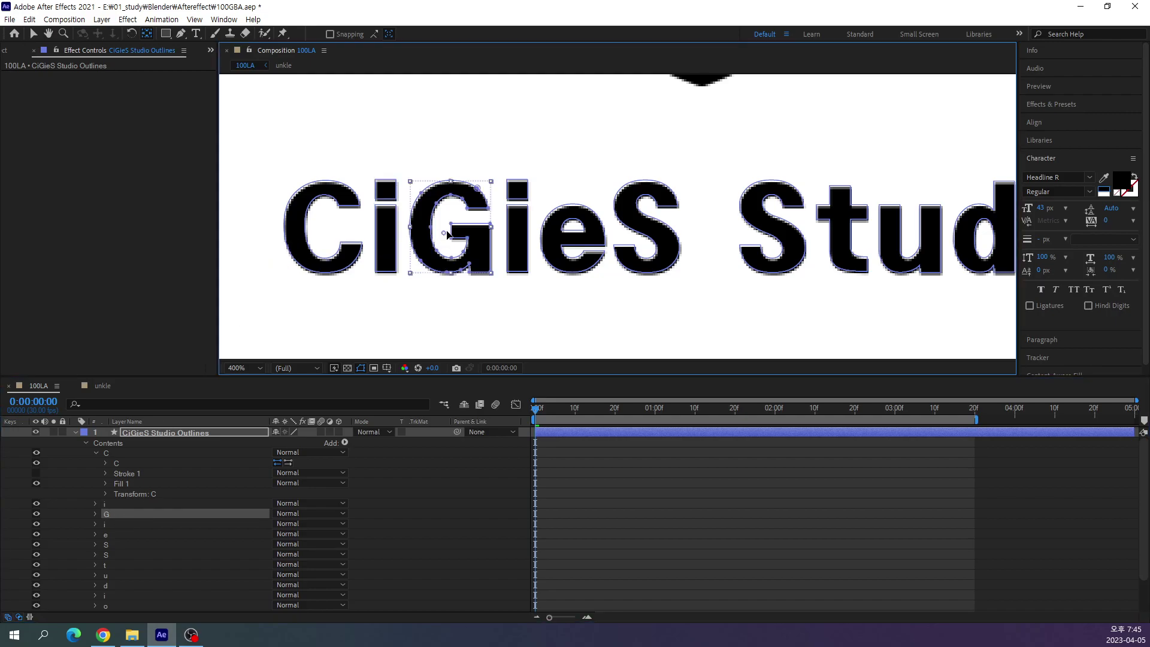
click(121, 526)
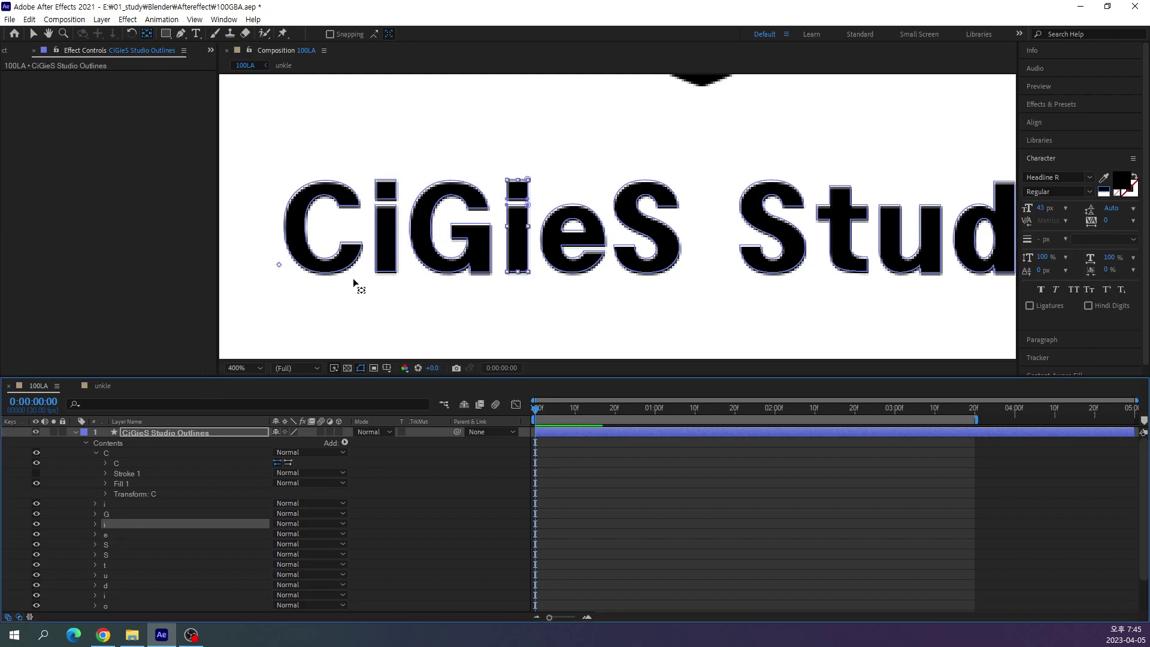
click(278, 267)
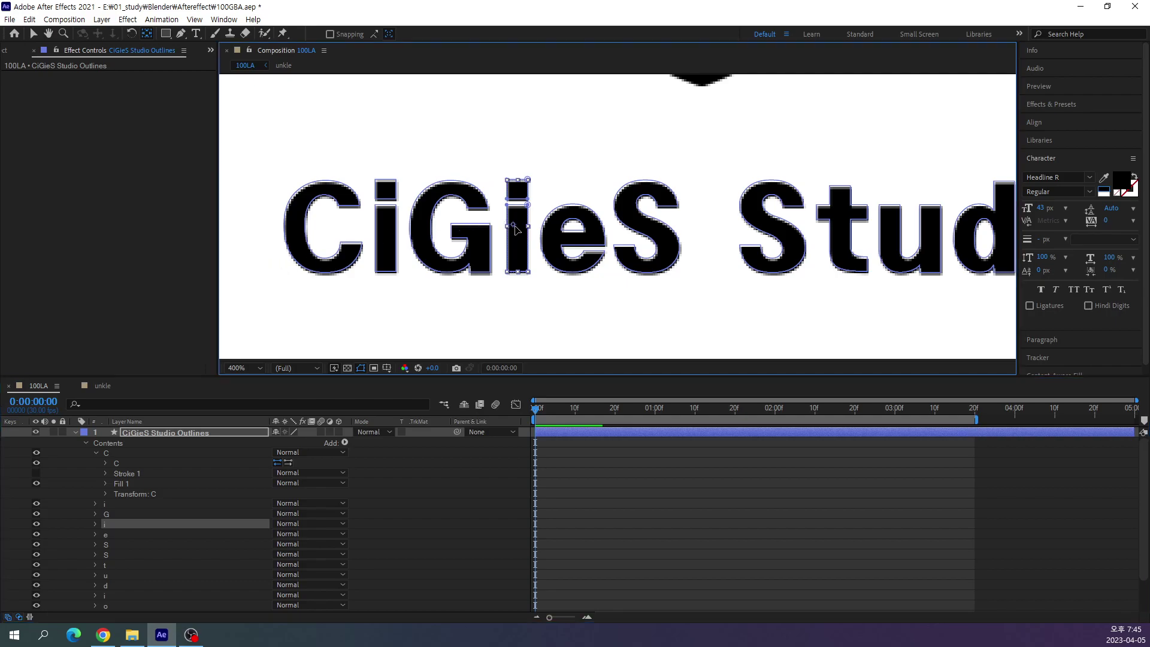
drag(516, 229, 517, 234)
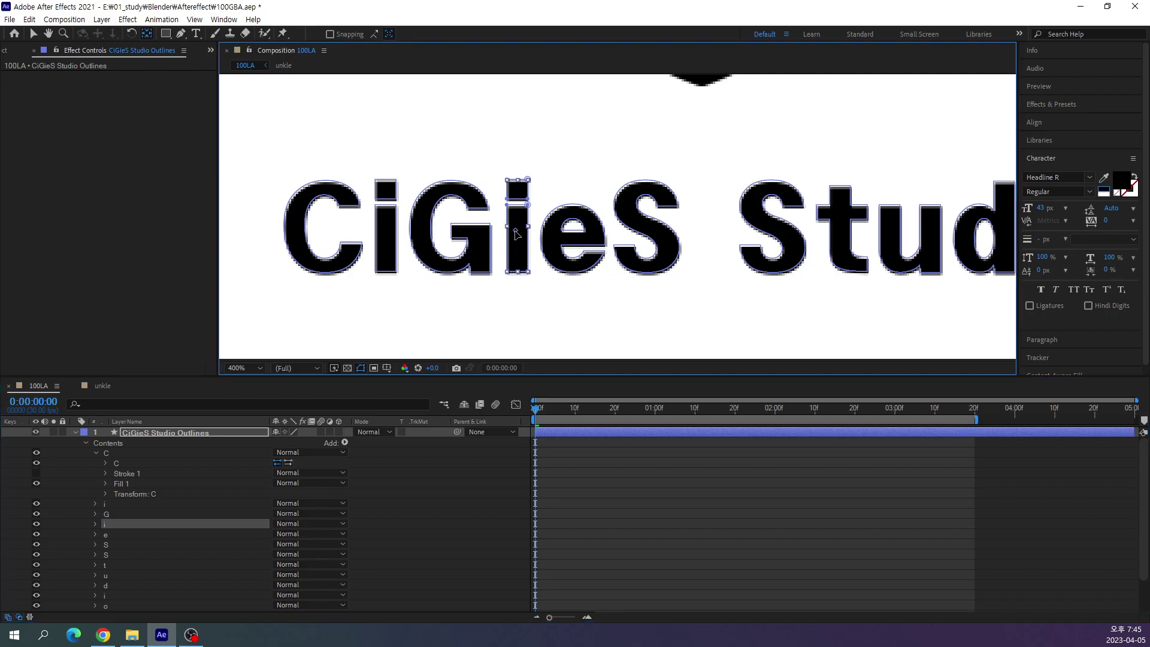
Move the anchor points of the e and first S onto their letters.
click(112, 535)
click(581, 256)
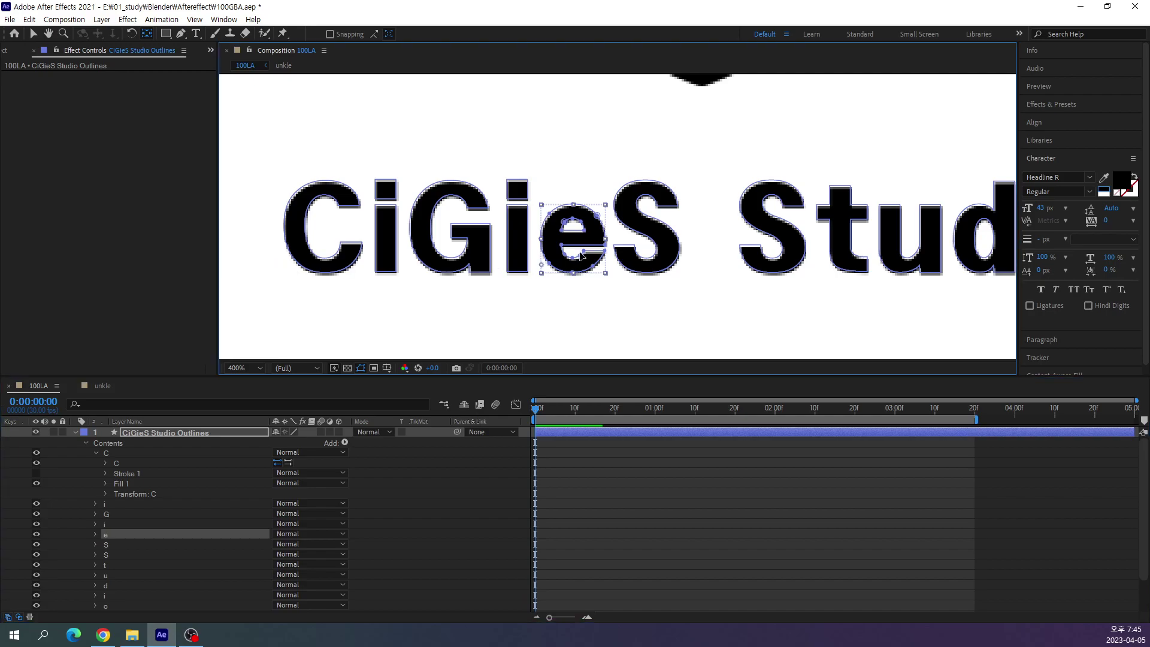
drag(581, 256, 580, 244)
click(131, 545)
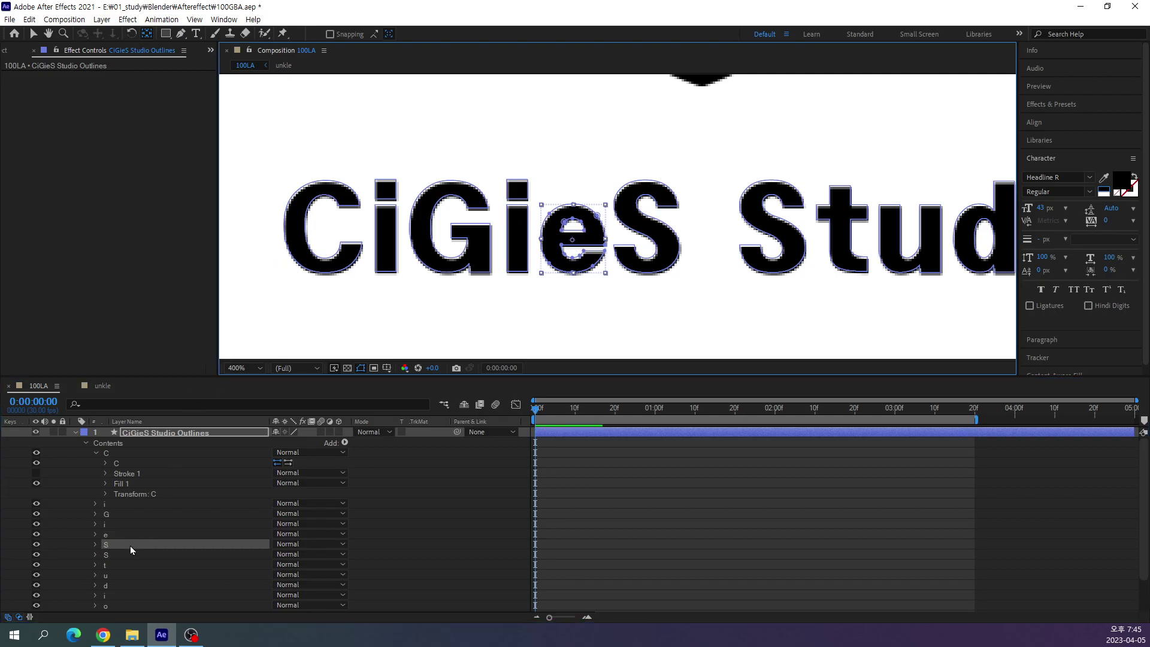
click(280, 266)
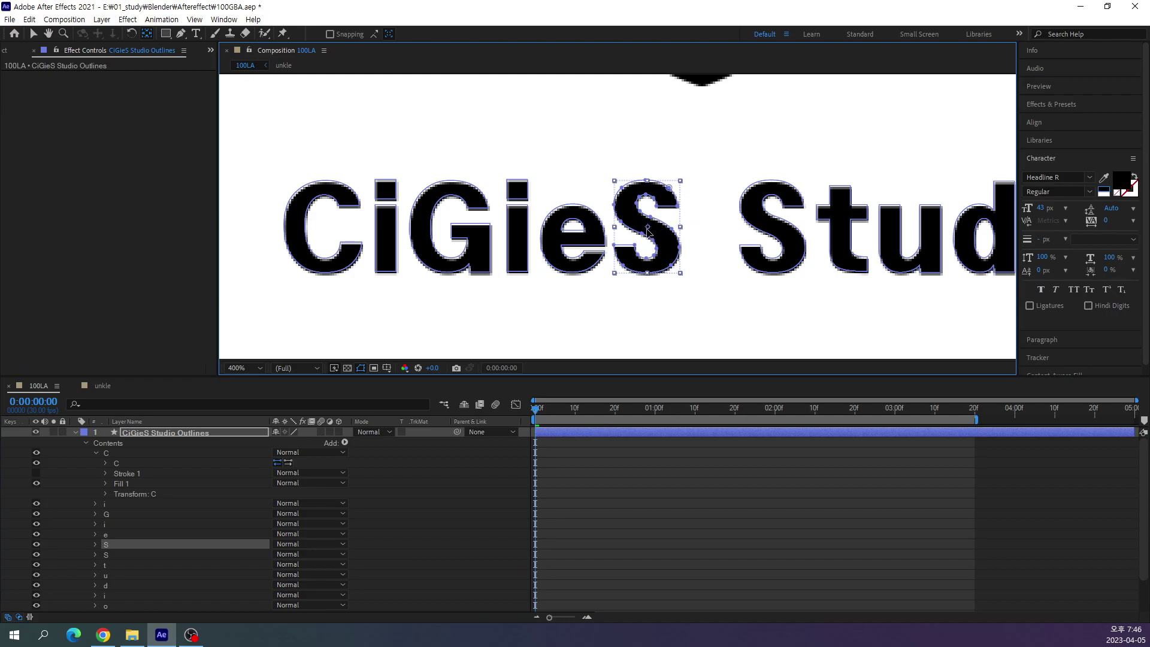
drag(891, 268, 653, 275)
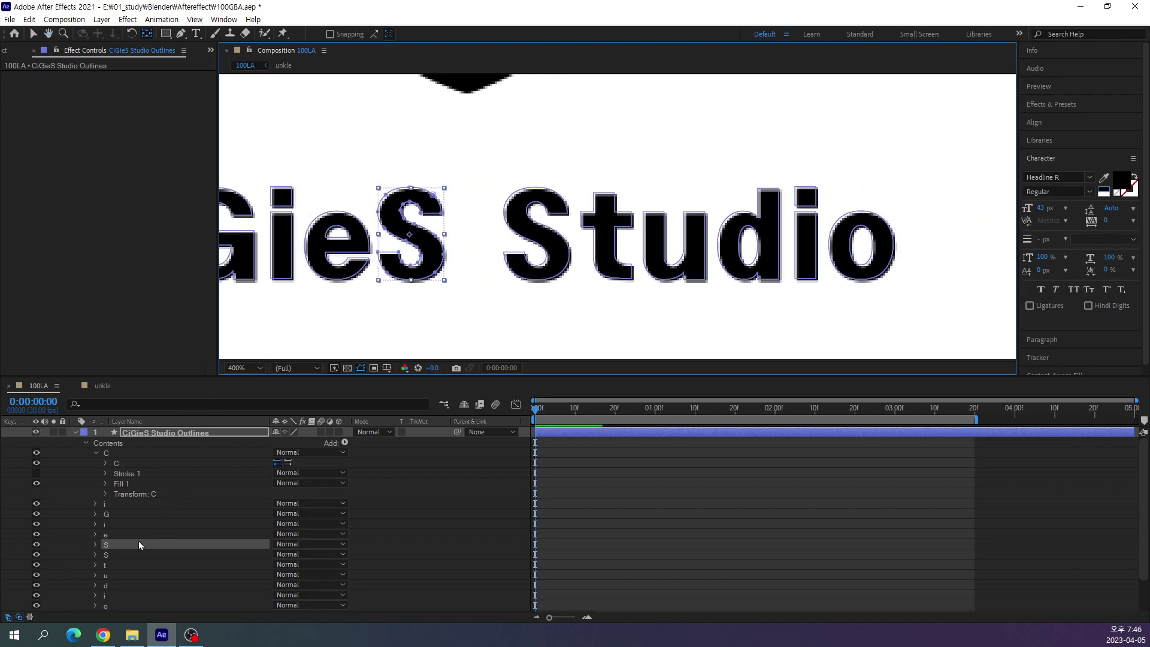
Centre the anchor points of the S, t and u of Studio on their letters.
click(117, 556)
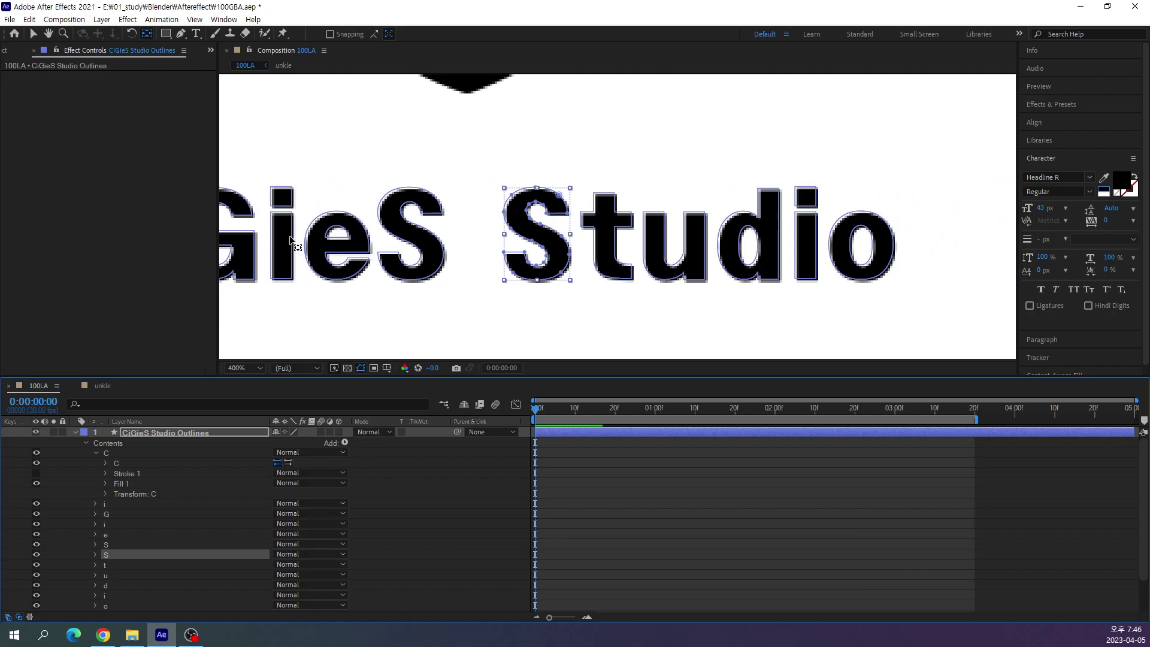
scroll(290, 240, down, 1)
scroll(585, 236, down, 1)
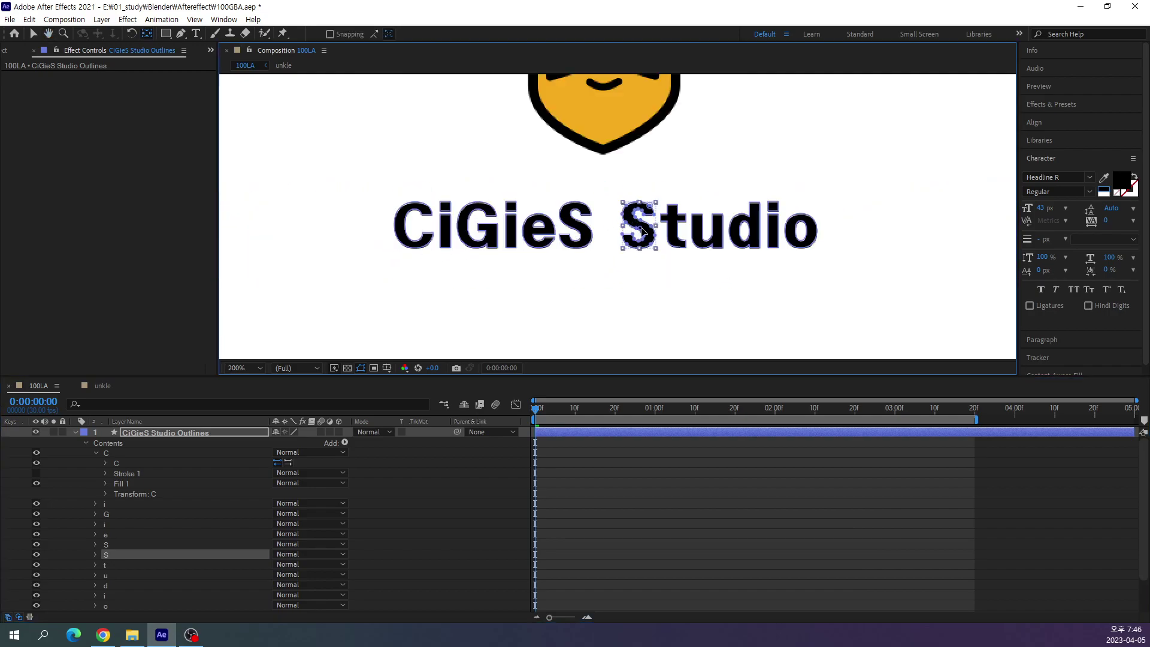
click(138, 564)
click(398, 253)
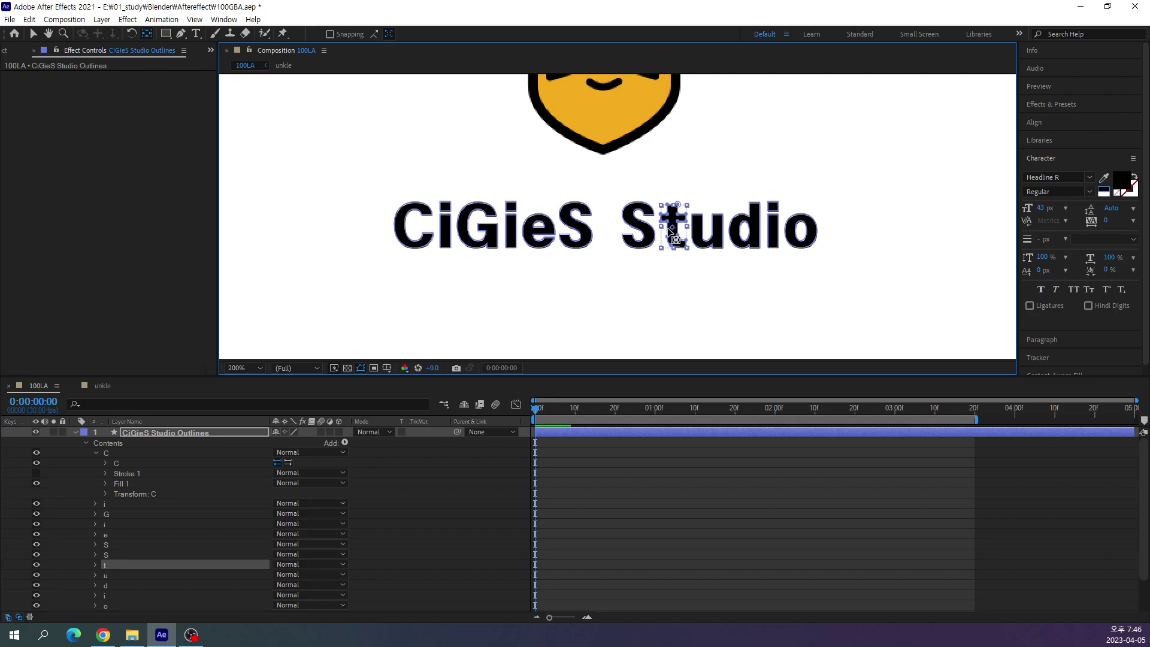
key(ctrl+Down)
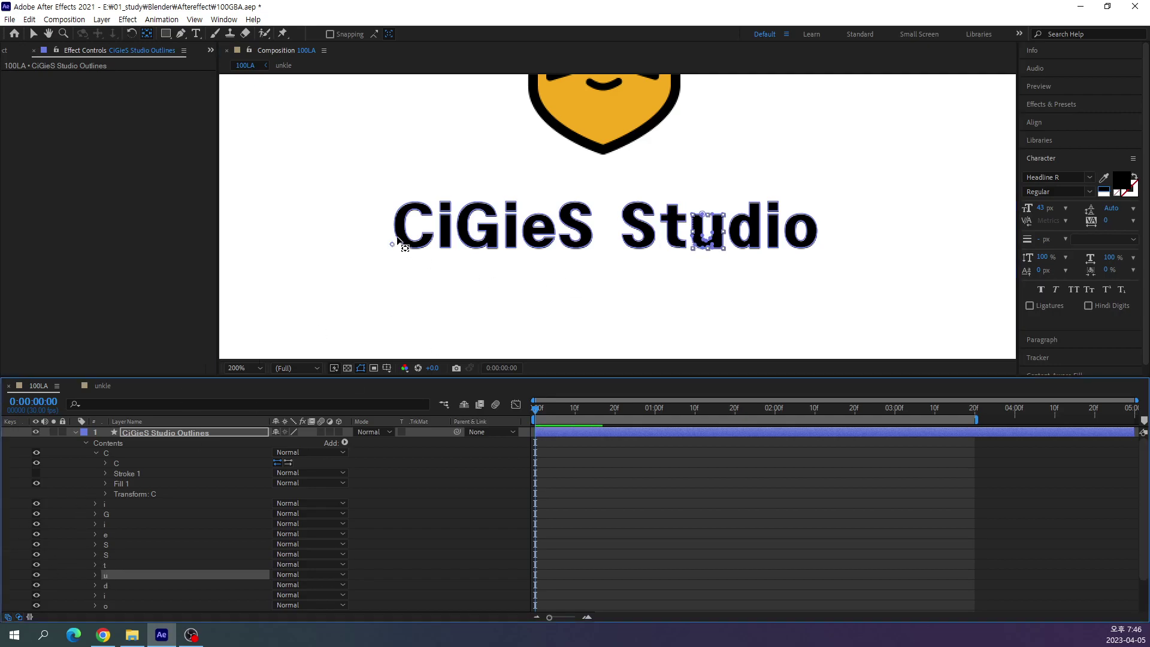
click(393, 249)
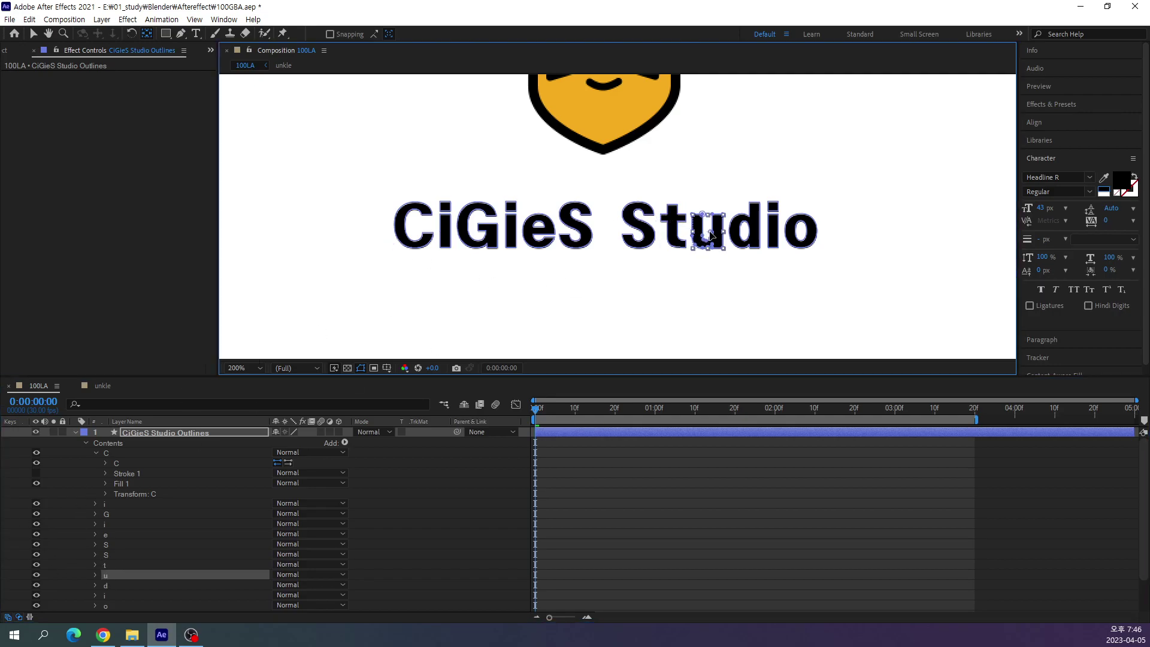
Move the anchor points of the d, i and o onto their letters.
click(106, 586)
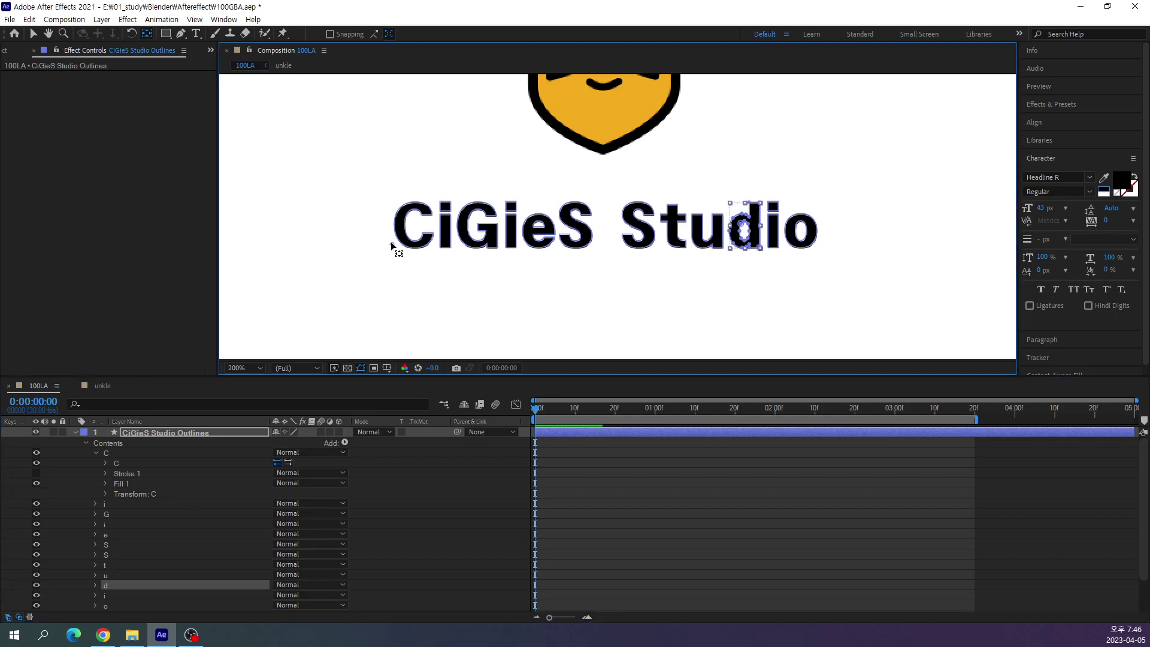
click(138, 595)
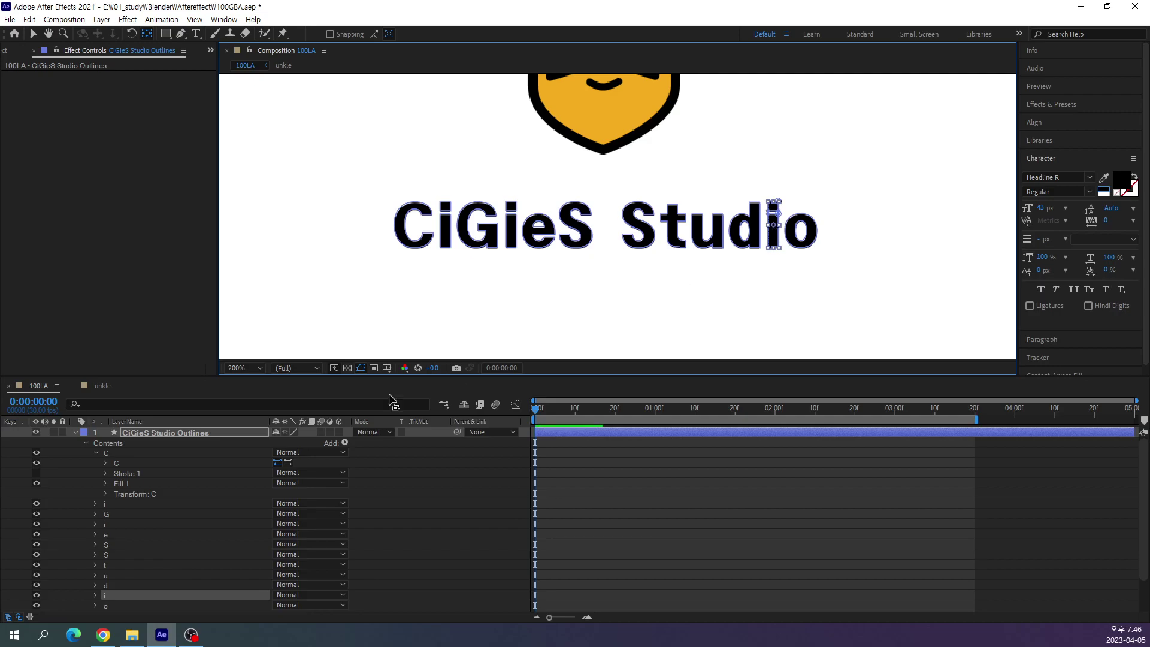
click(116, 605)
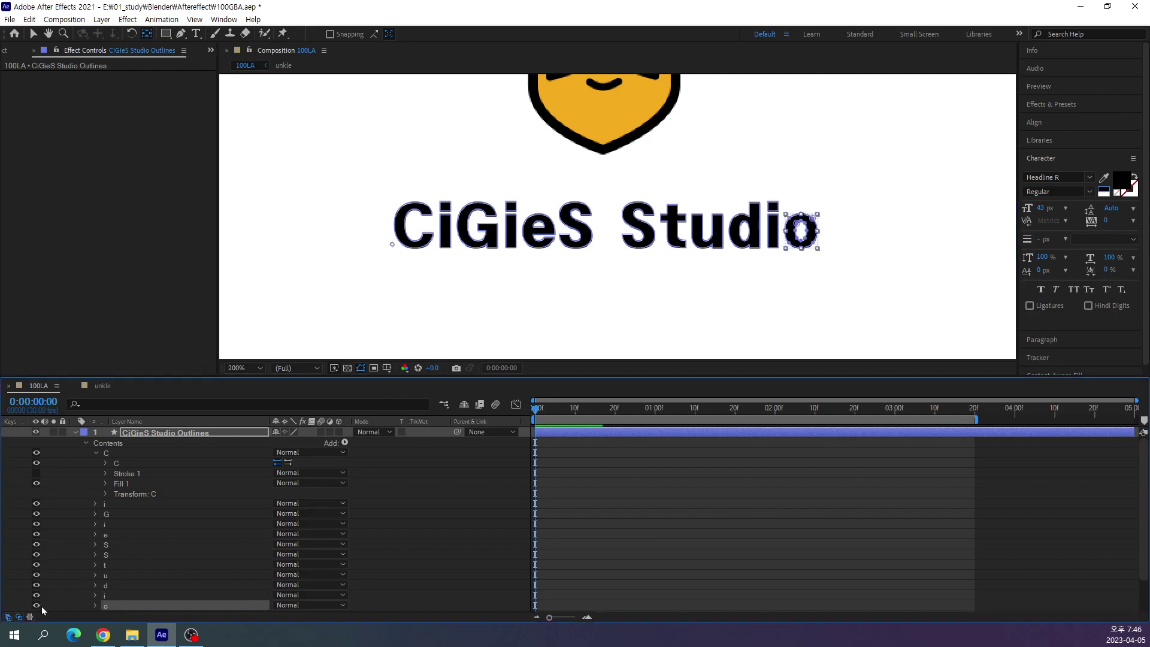
click(800, 234)
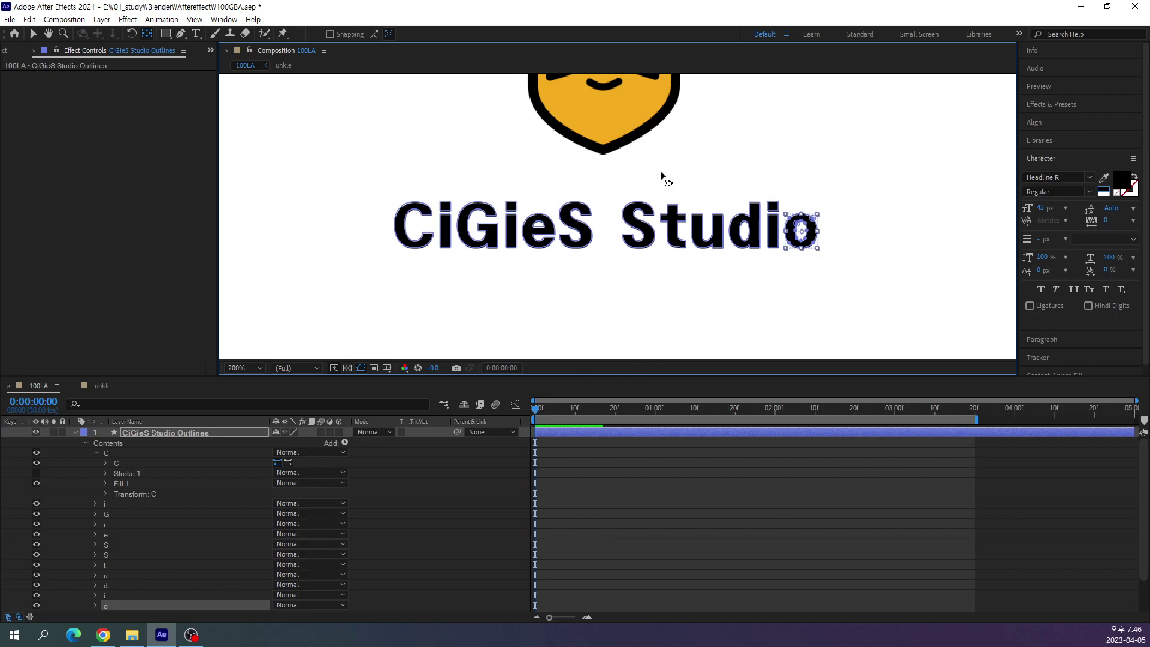
Frame the logo and text, scrub to about 1 second, and select the C's transform.
scroll(660, 170, down, 3)
drag(661, 170, 630, 220)
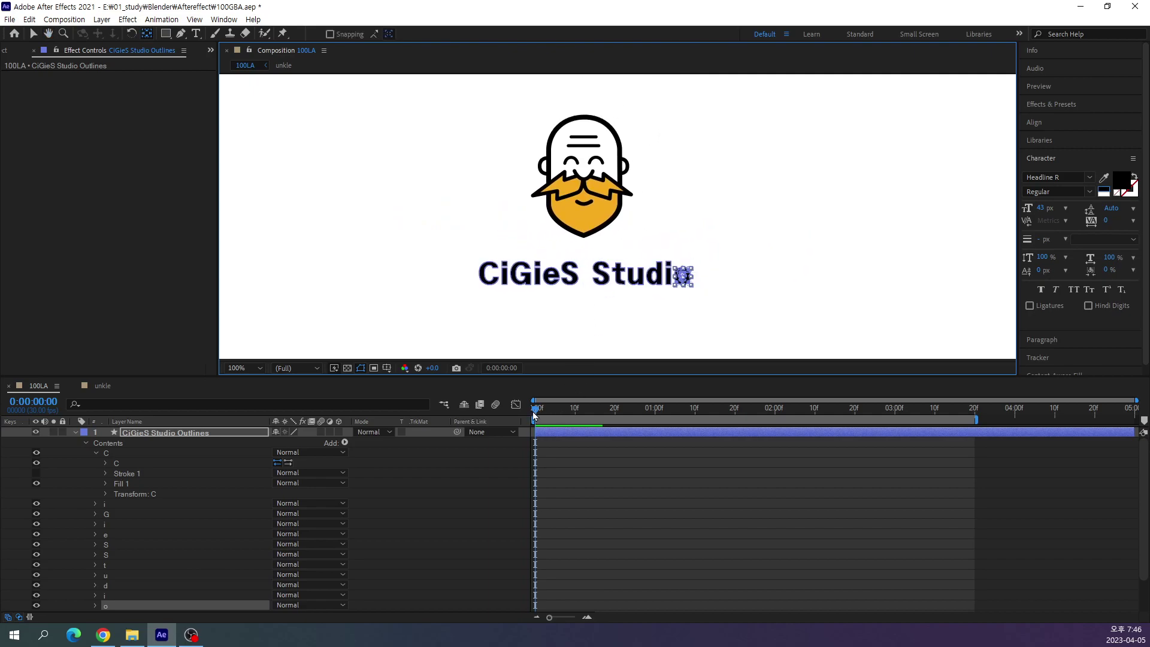
mouse_move(533, 415)
mouse_down()
mouse_move(713, 430)
mouse_move(695, 434)
mouse_up()
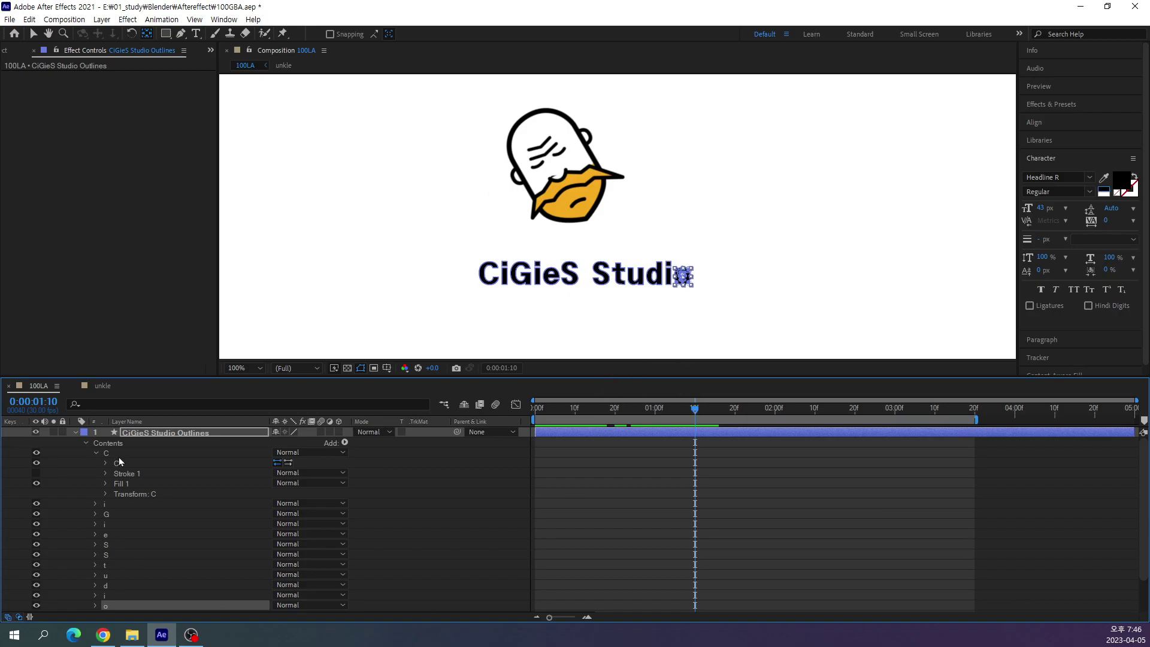
click(122, 495)
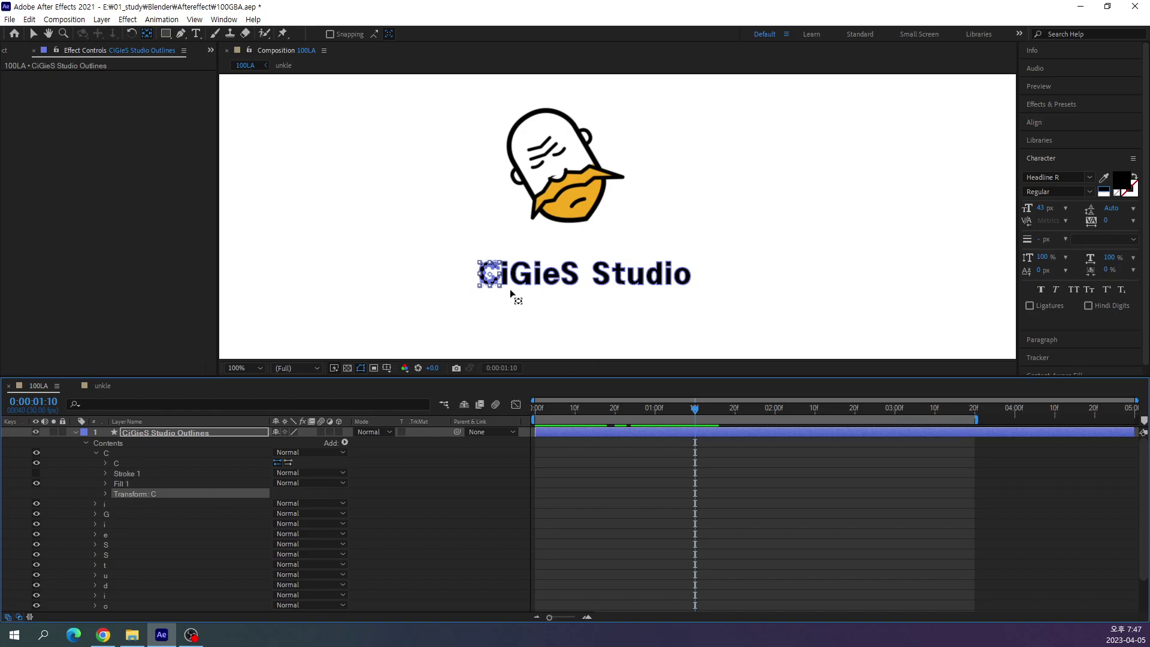
Add a Position keyframe for the C at 0:00:01:10, holding 19.0,-15.2.
click(104, 493)
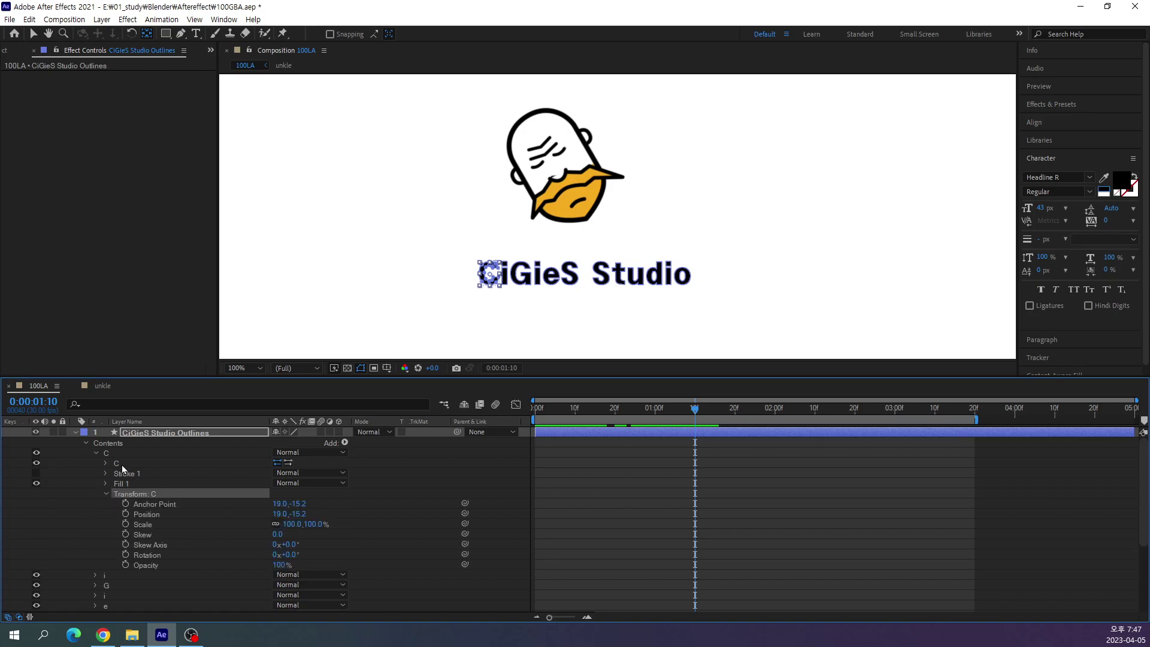
click(113, 454)
click(135, 491)
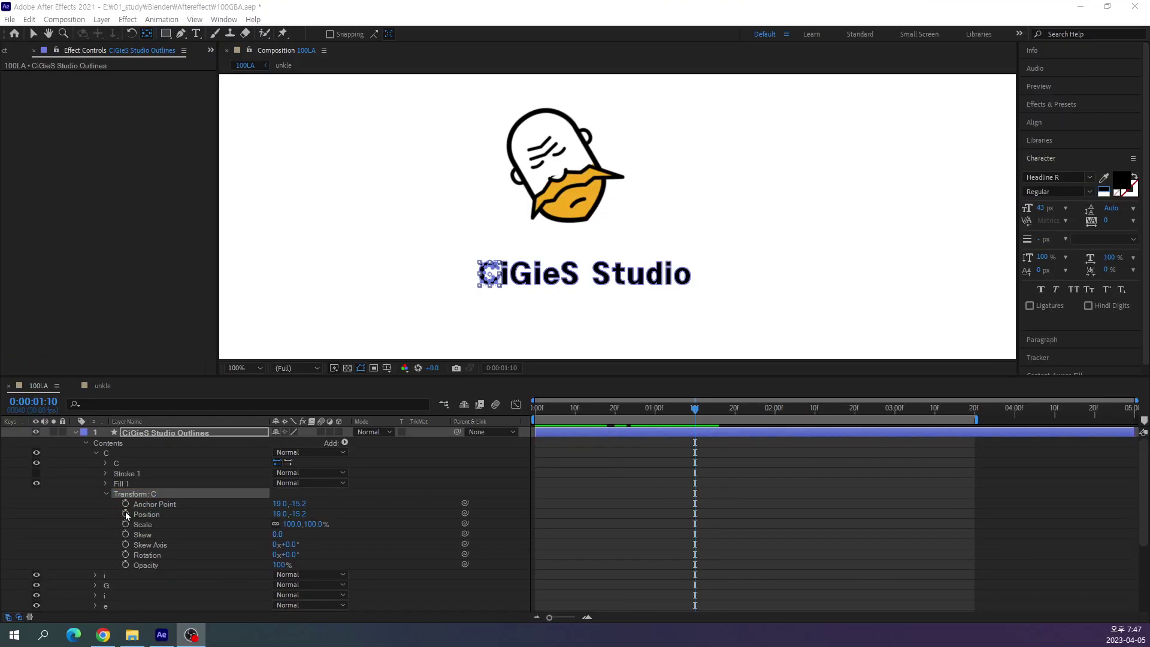
click(125, 513)
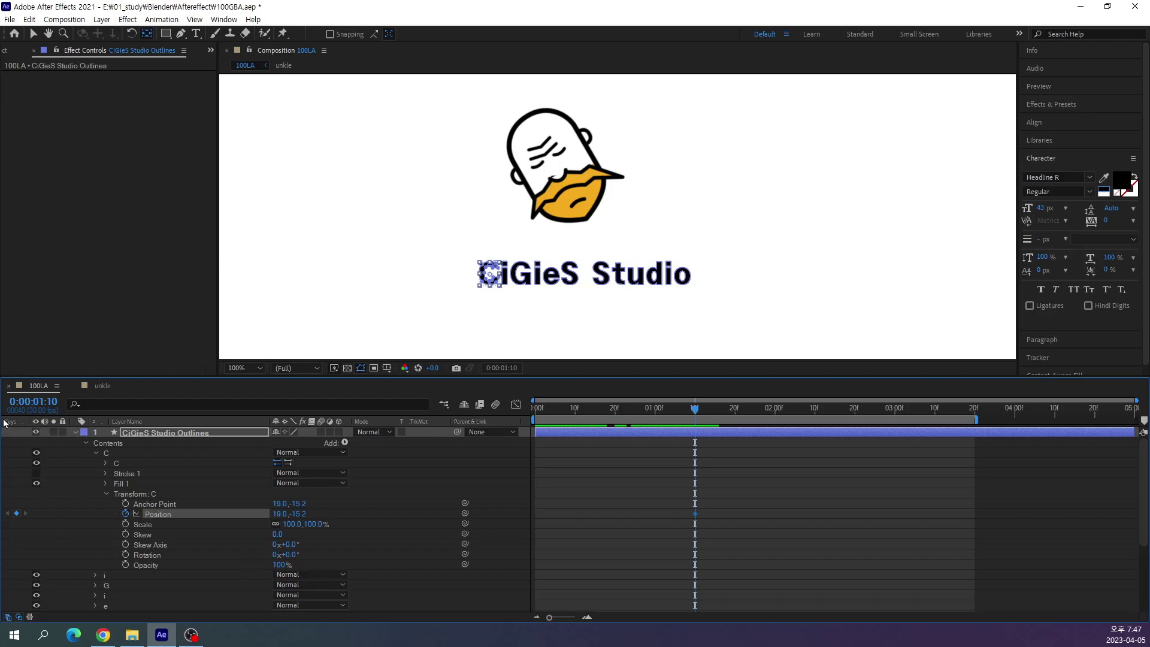
key(period)
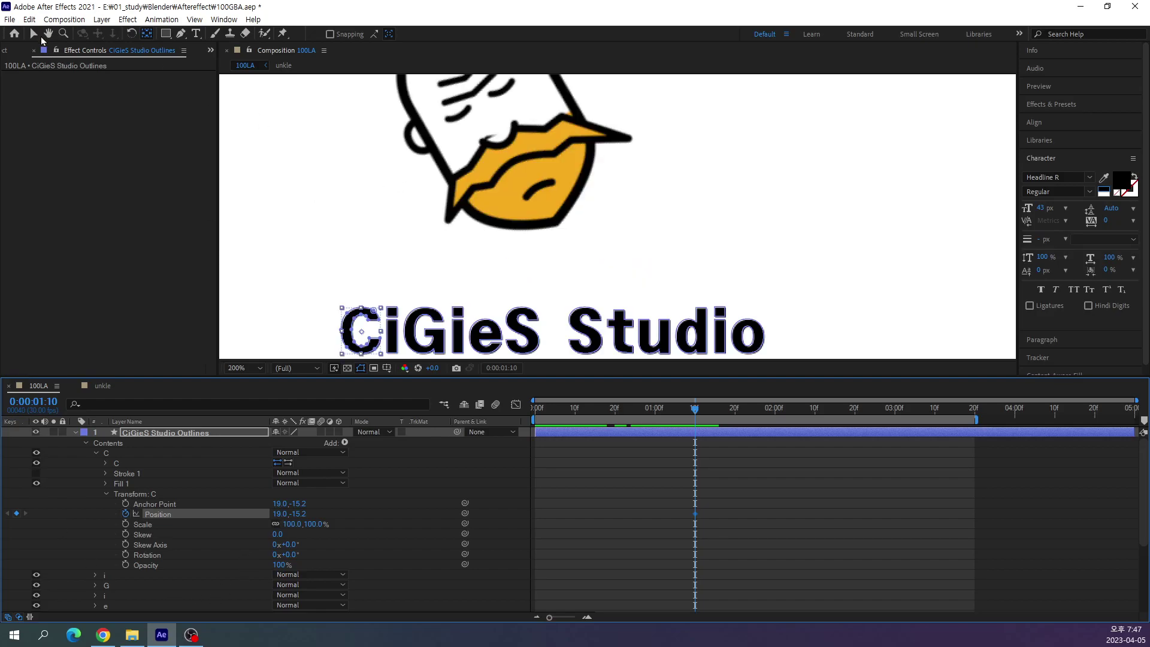
key(v)
key(comma)
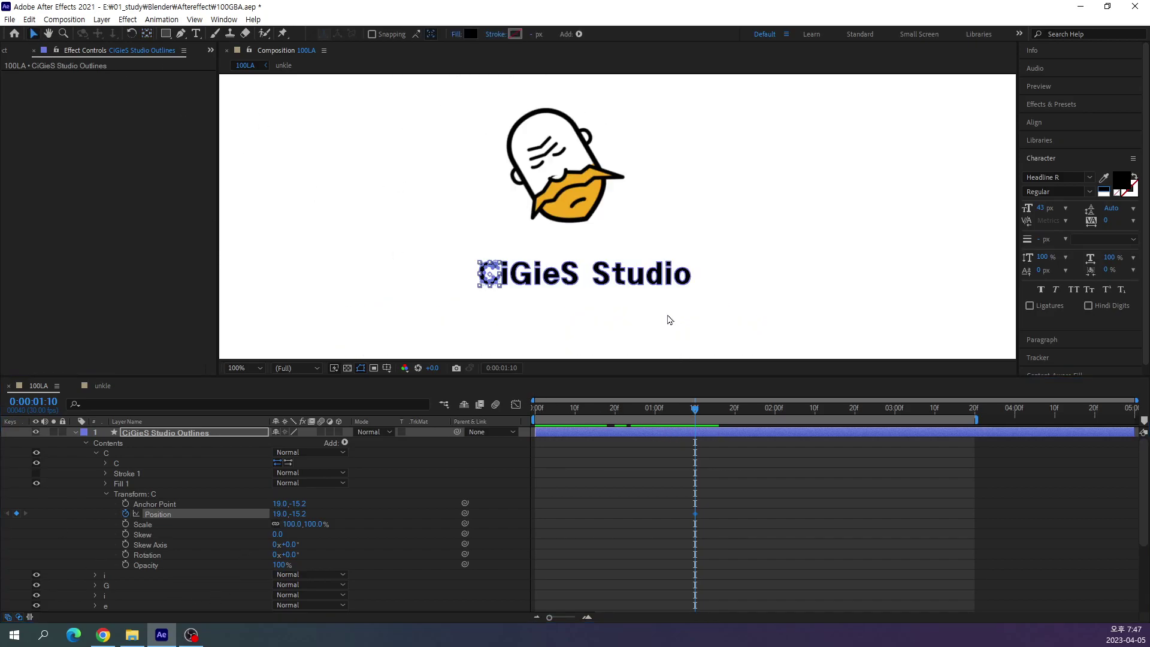
click(695, 515)
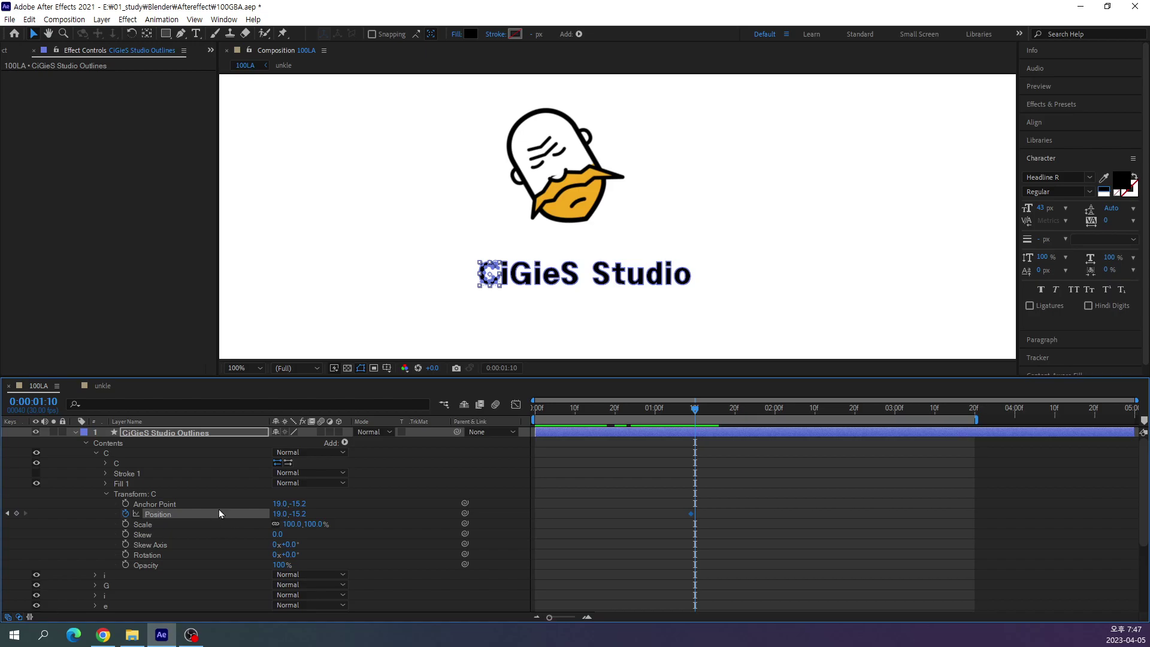
Step frame by frame forward to 0:00:01:12.
key(Page_Down)
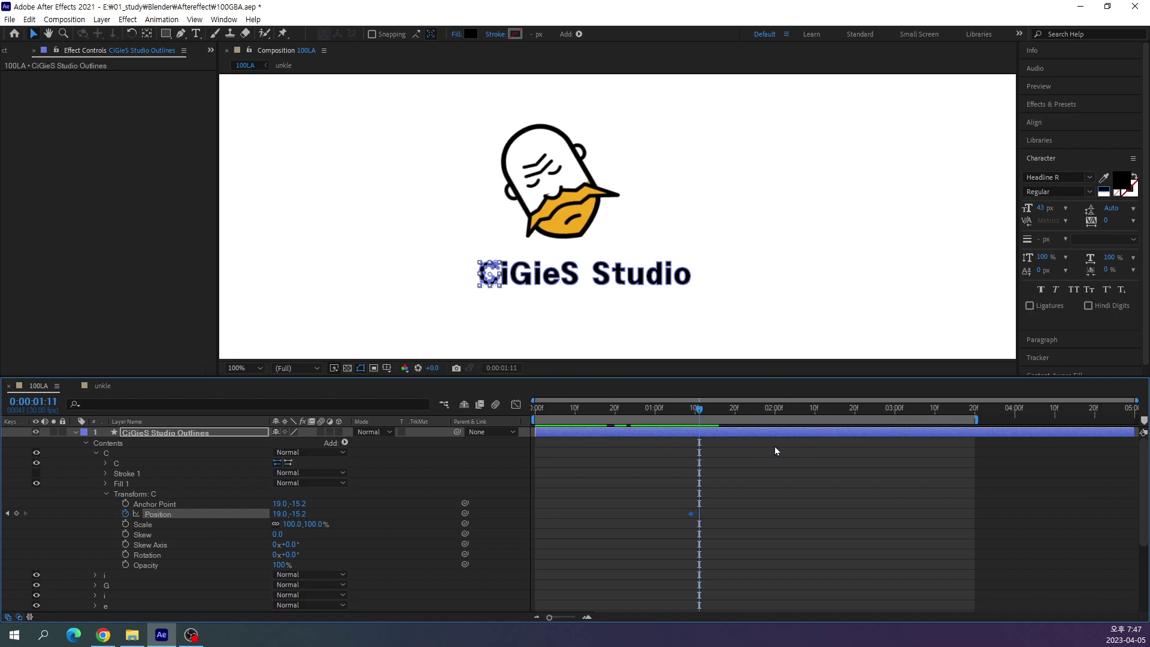
key(Page_Down)
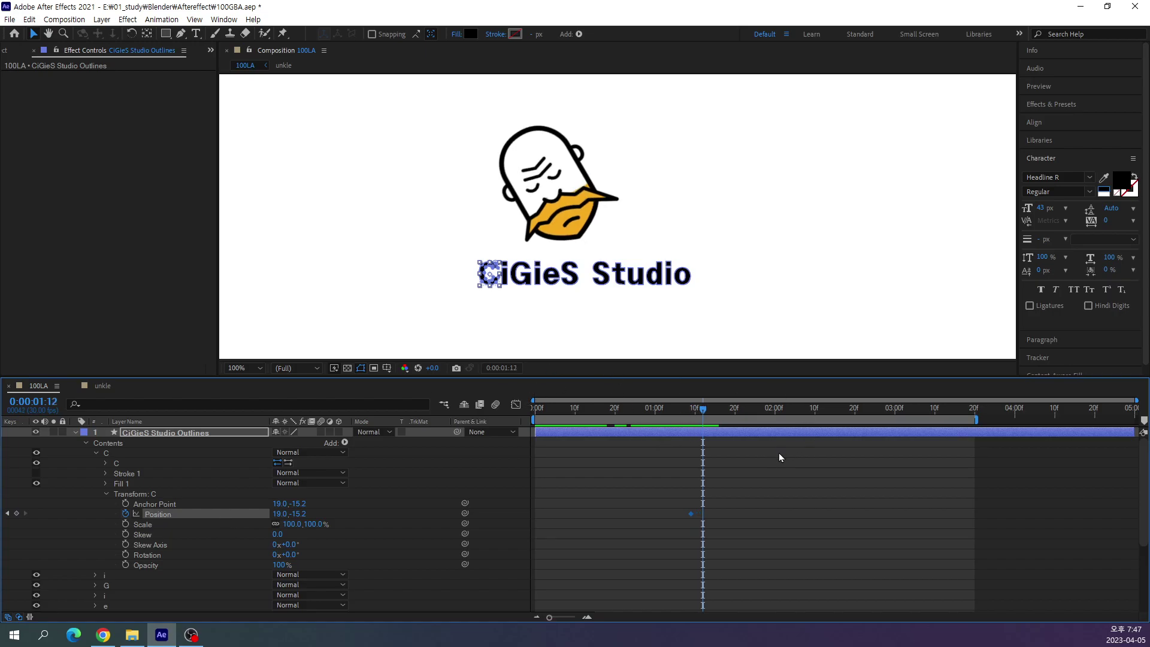
key(Page_Down)
key(Page_Up)
scroll(501, 292, up, 1)
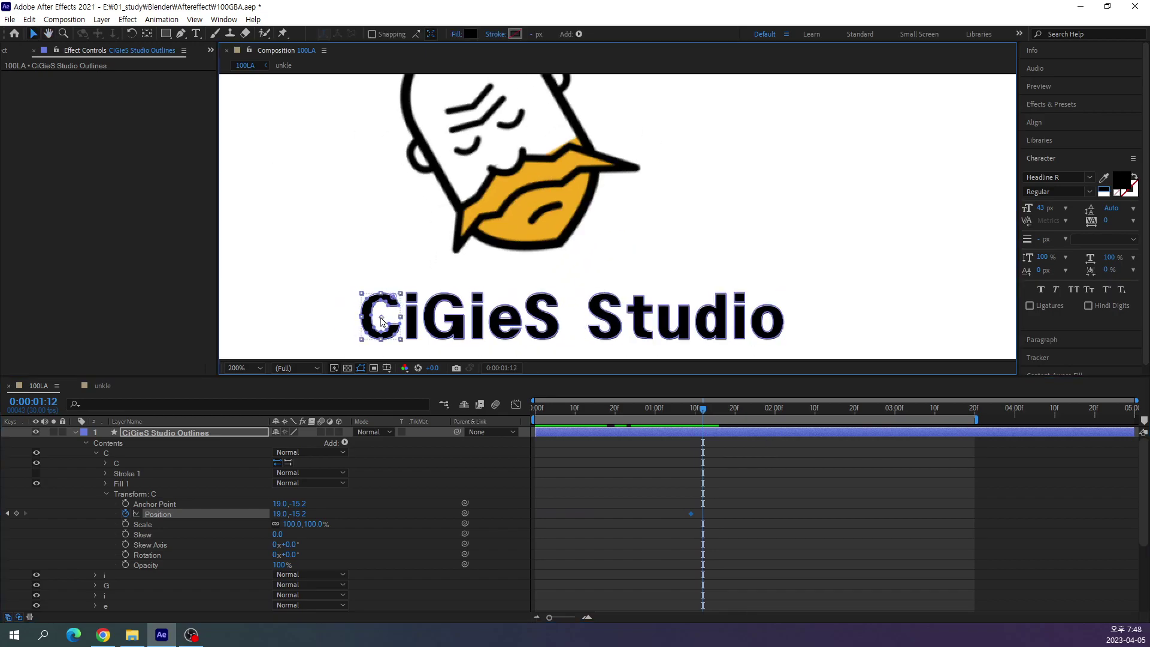
Keyframe the C hopping up-left to 11.5,-55.8 and tilting to -21° by 0:00:01:12.
drag(381, 321, 372, 272)
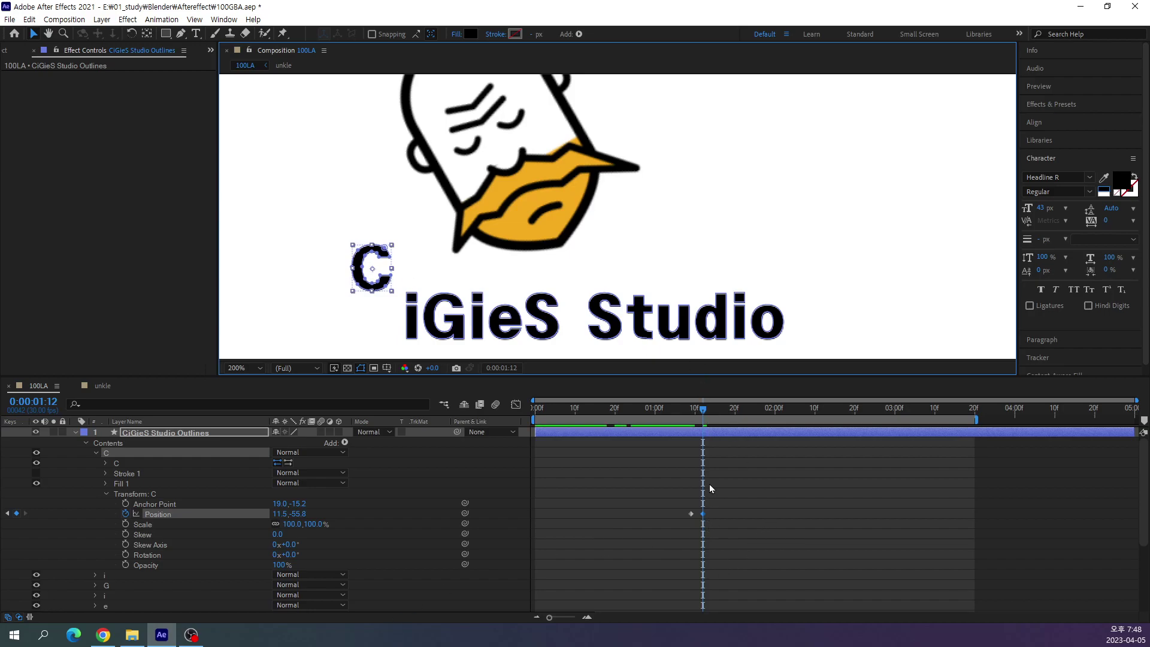
drag(704, 412, 692, 411)
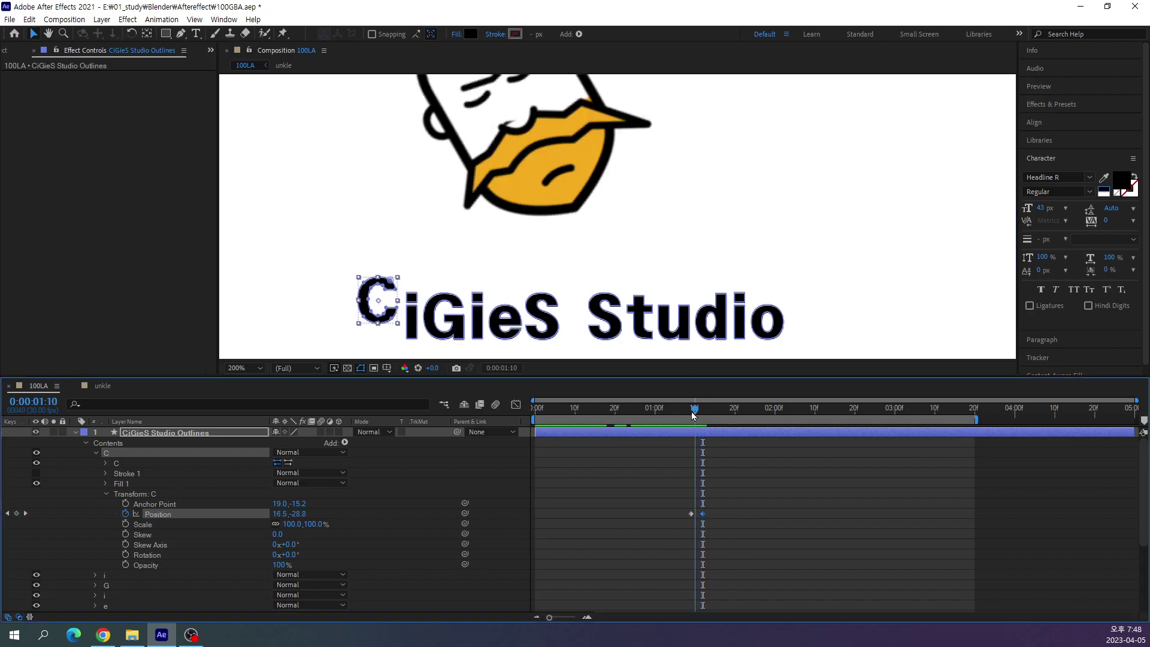
click(126, 554)
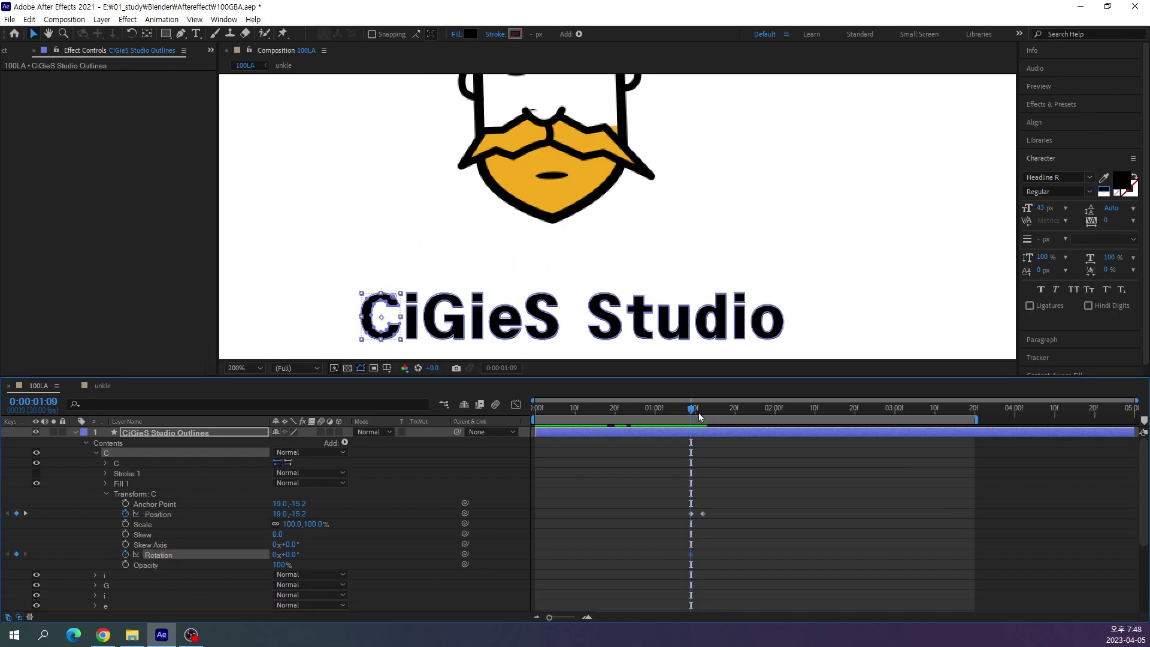
drag(692, 412, 702, 412)
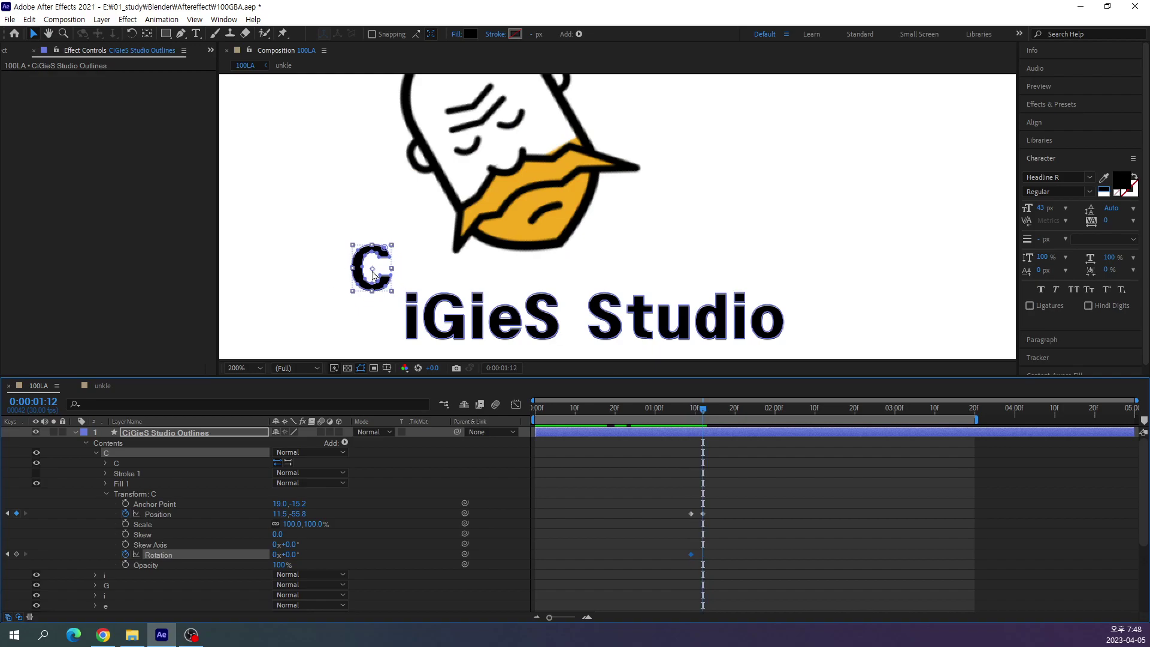
drag(290, 555, 280, 555)
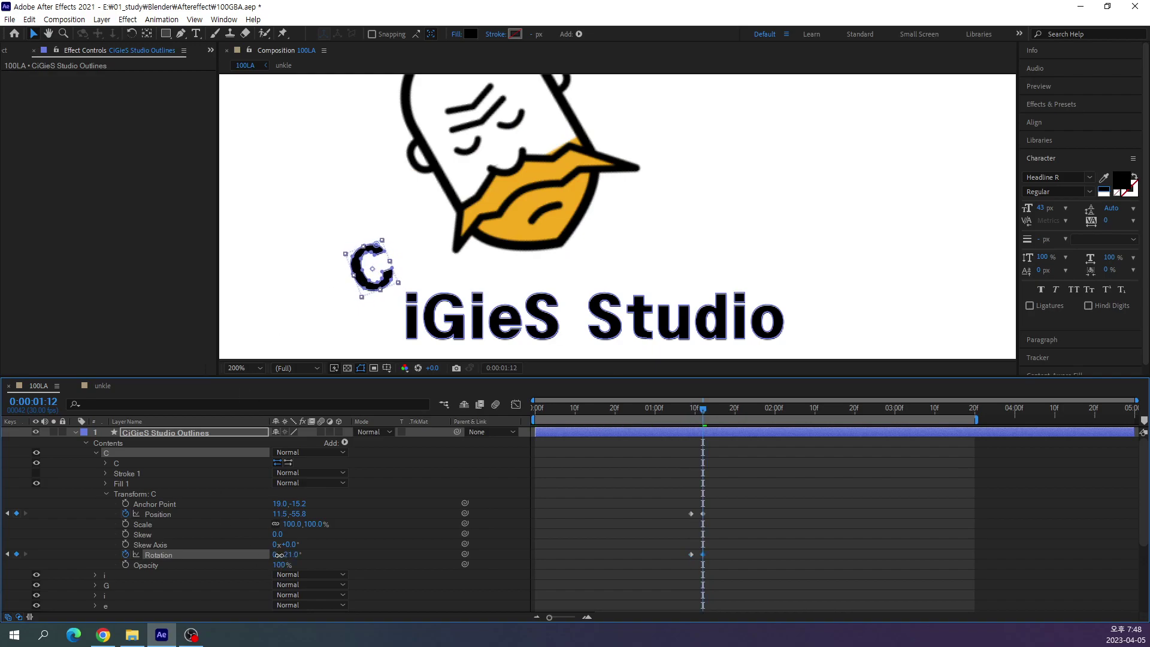
mouse_move(702, 409)
mouse_down()
mouse_move(675, 419)
mouse_move(679, 430)
mouse_move(717, 426)
mouse_move(659, 462)
mouse_move(754, 458)
mouse_move(707, 475)
mouse_move(720, 499)
mouse_move(679, 526)
mouse_move(703, 523)
mouse_up()
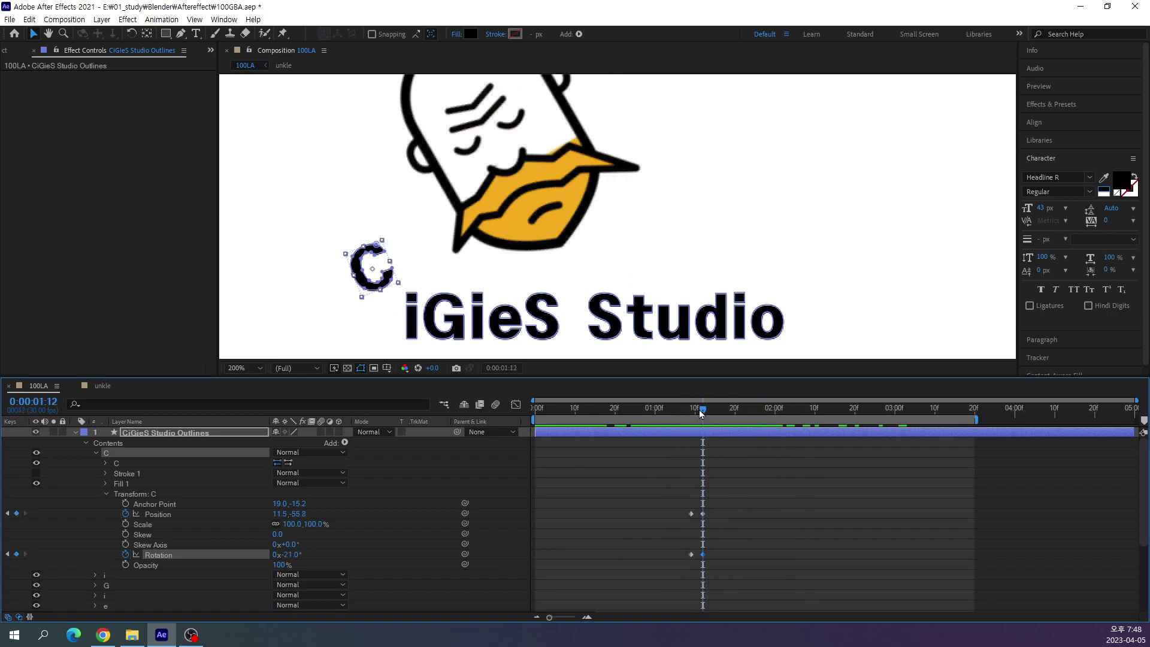
Add holding Position and Rotation keyframes for the C at 0:00:02:14.
mouse_move(703, 412)
mouse_down()
mouse_move(727, 485)
mouse_move(789, 498)
mouse_move(842, 493)
mouse_move(831, 497)
mouse_up()
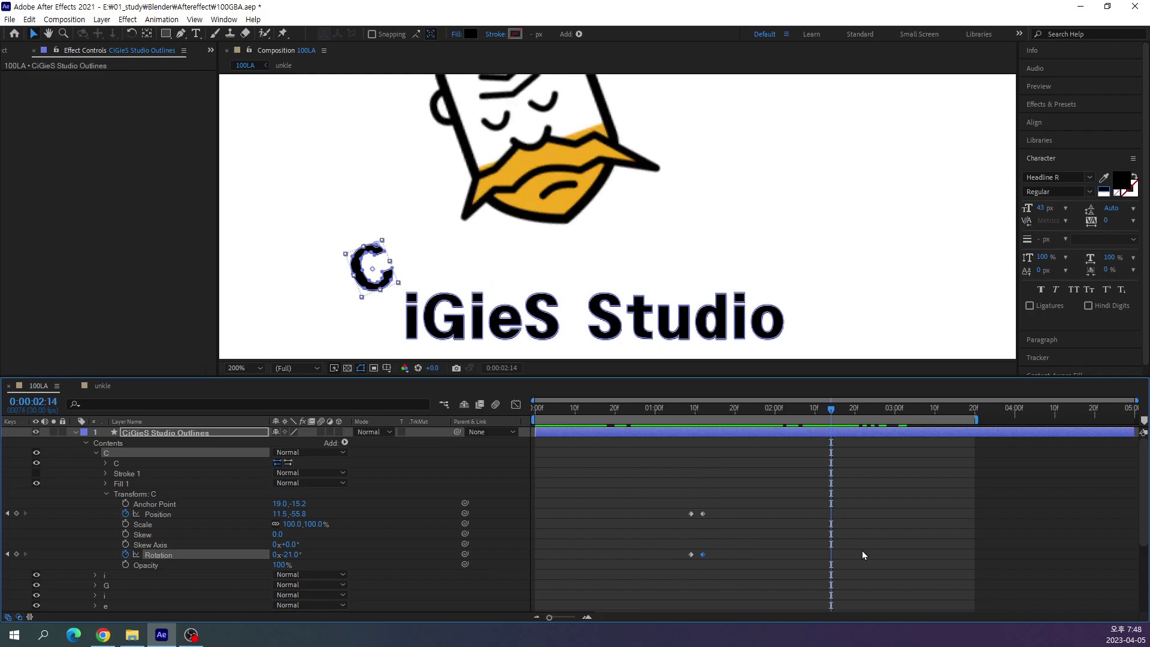
click(16, 513)
click(16, 554)
key(space)
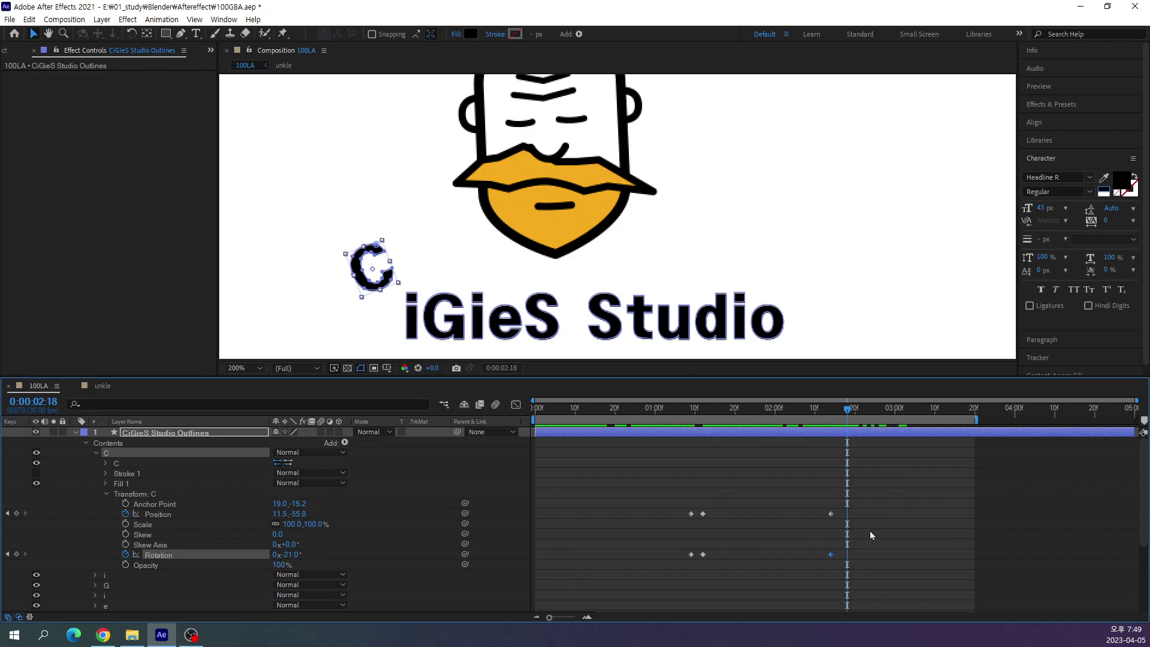
Paste the C's starting keyframes at 0:00:02:17, returning it to 19.0,-15.2 and 0°, then preview.
key(Page_Up)
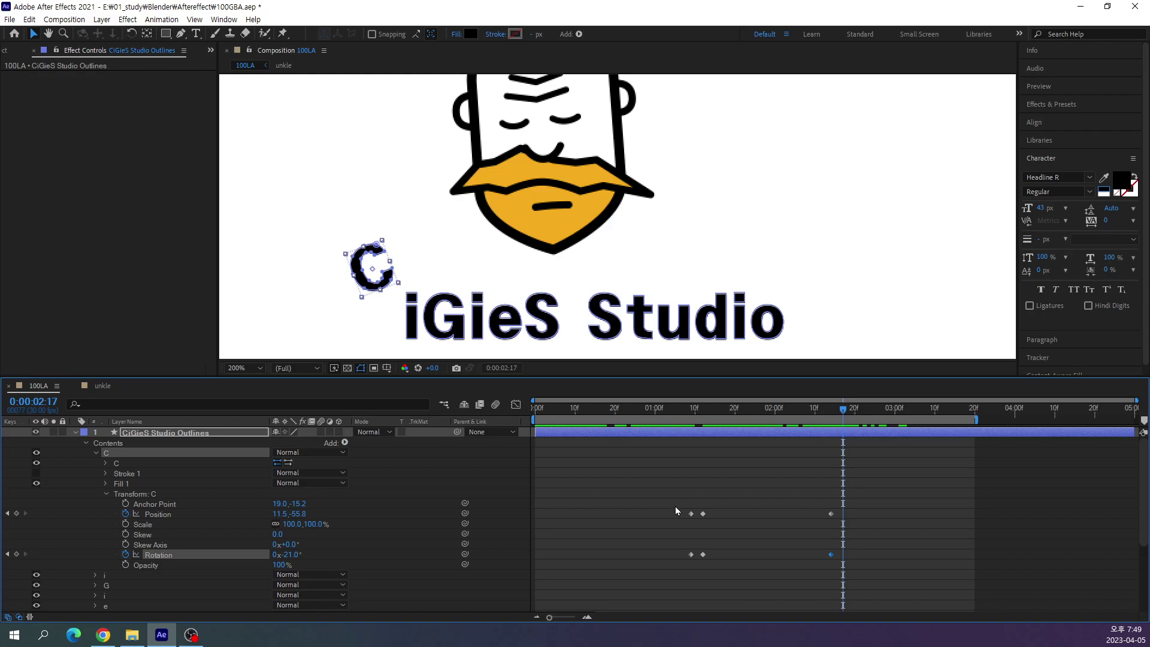
drag(684, 493, 692, 562)
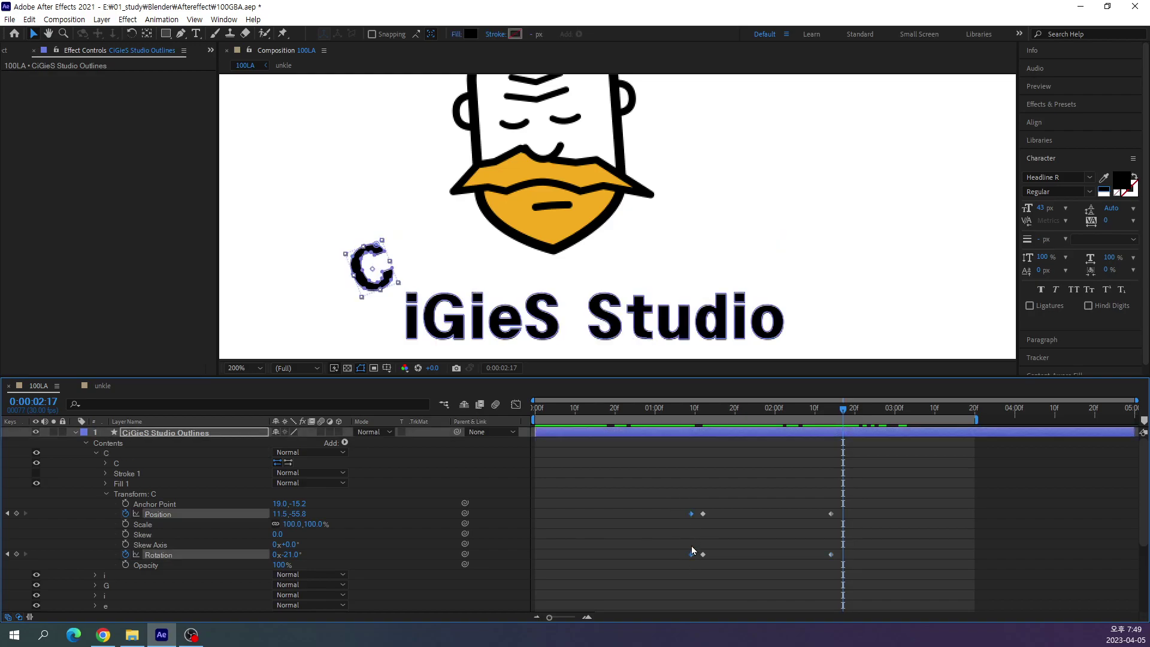
key(ctrl+c)
key(ctrl+v)
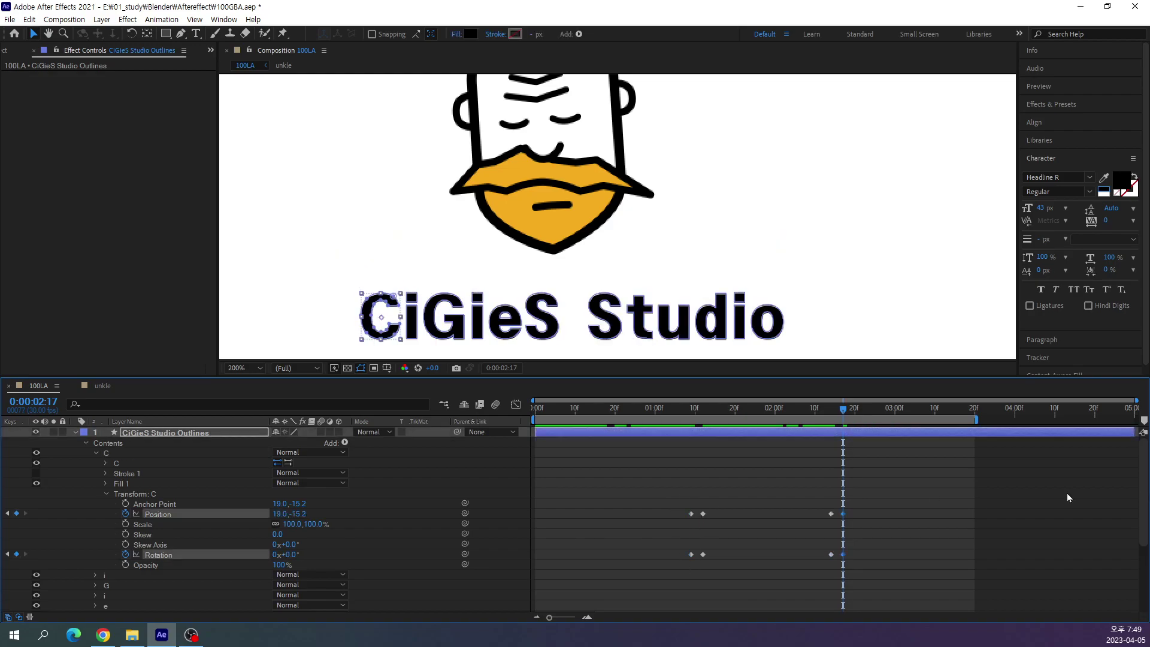
click(1004, 577)
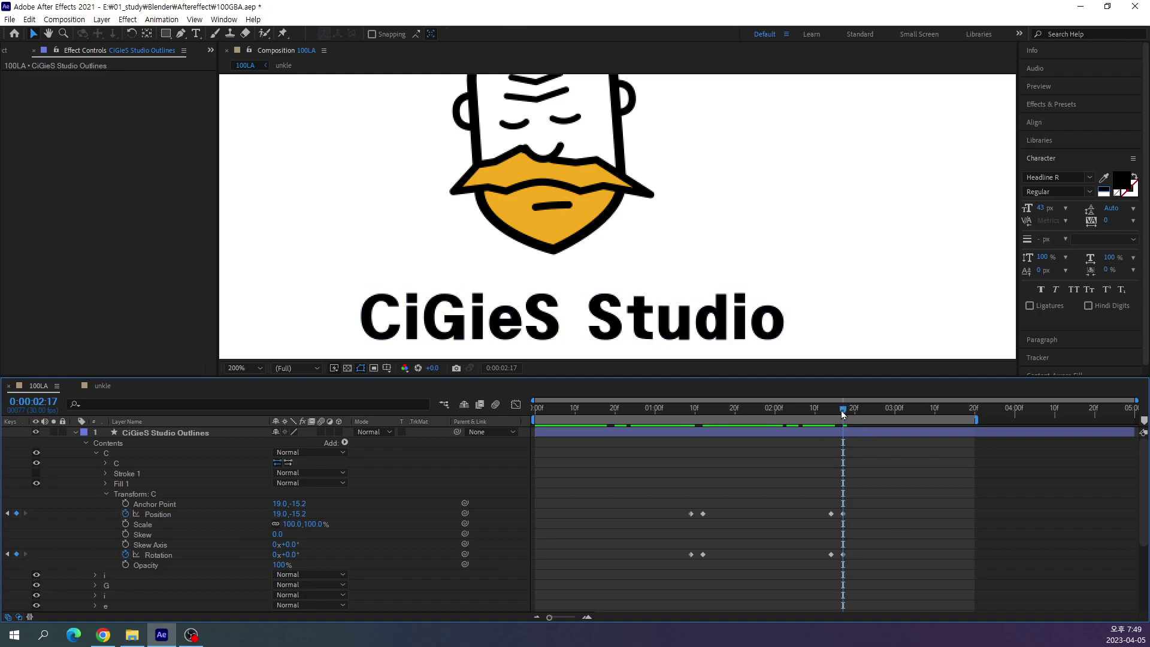
drag(841, 409, 727, 413)
key(space)
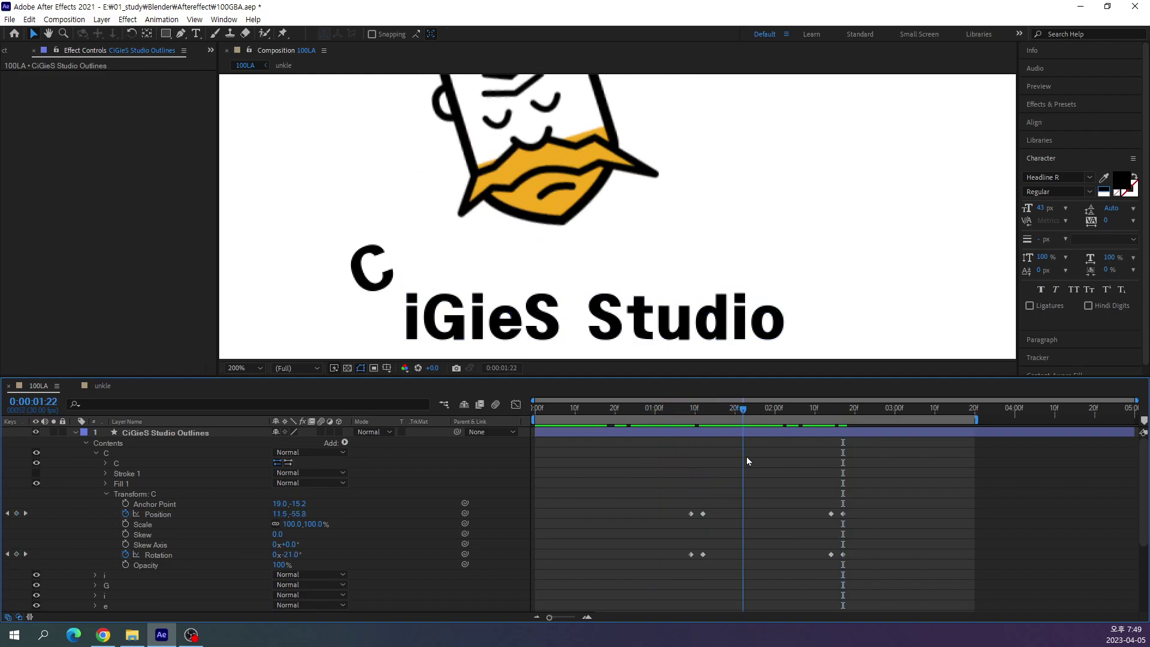
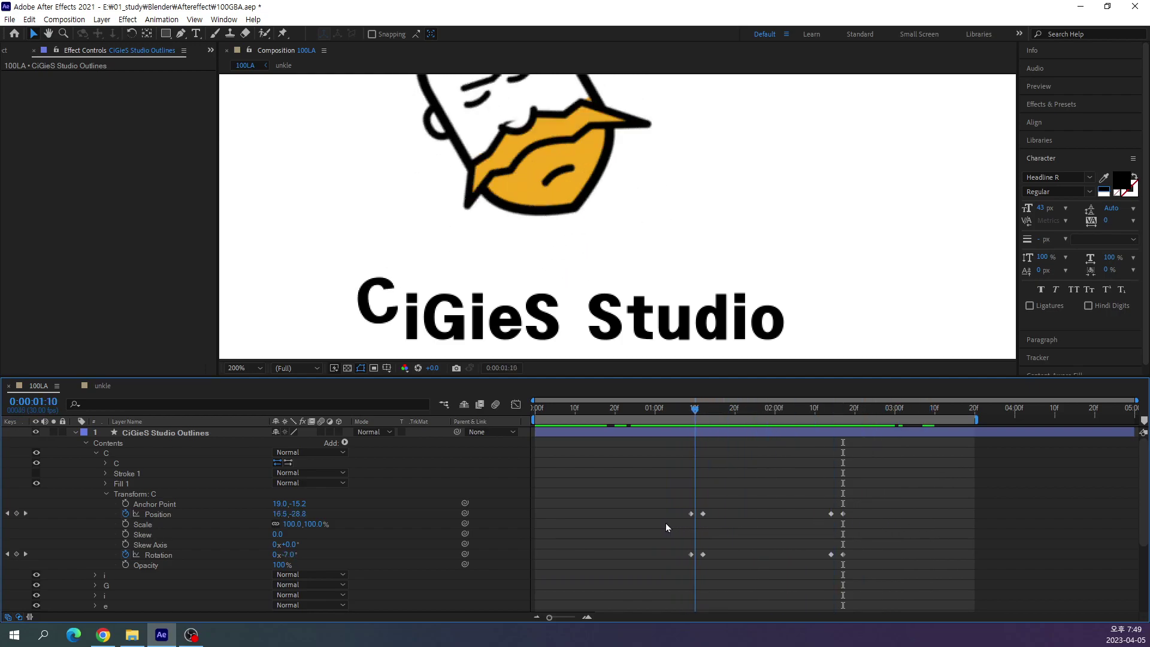
Scrub through the C letter's tumble animation to review how it jumps and settles.
mouse_move(719, 519)
mouse_down()
mouse_move(635, 516)
mouse_move(900, 522)
mouse_up()
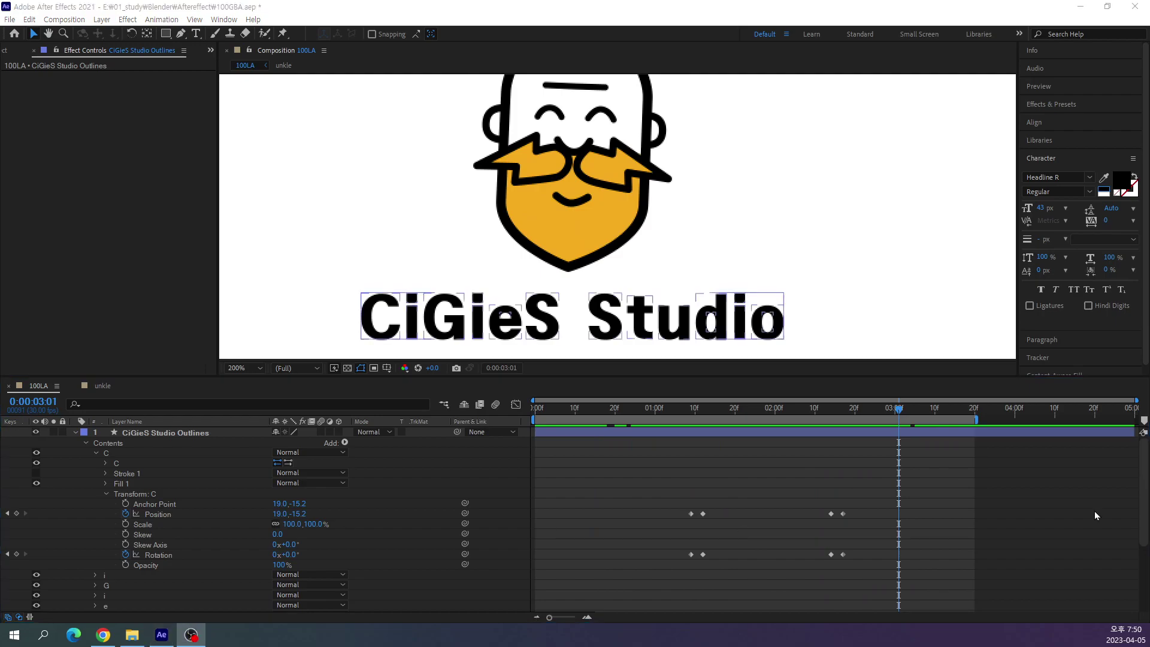
drag(898, 437, 896, 432)
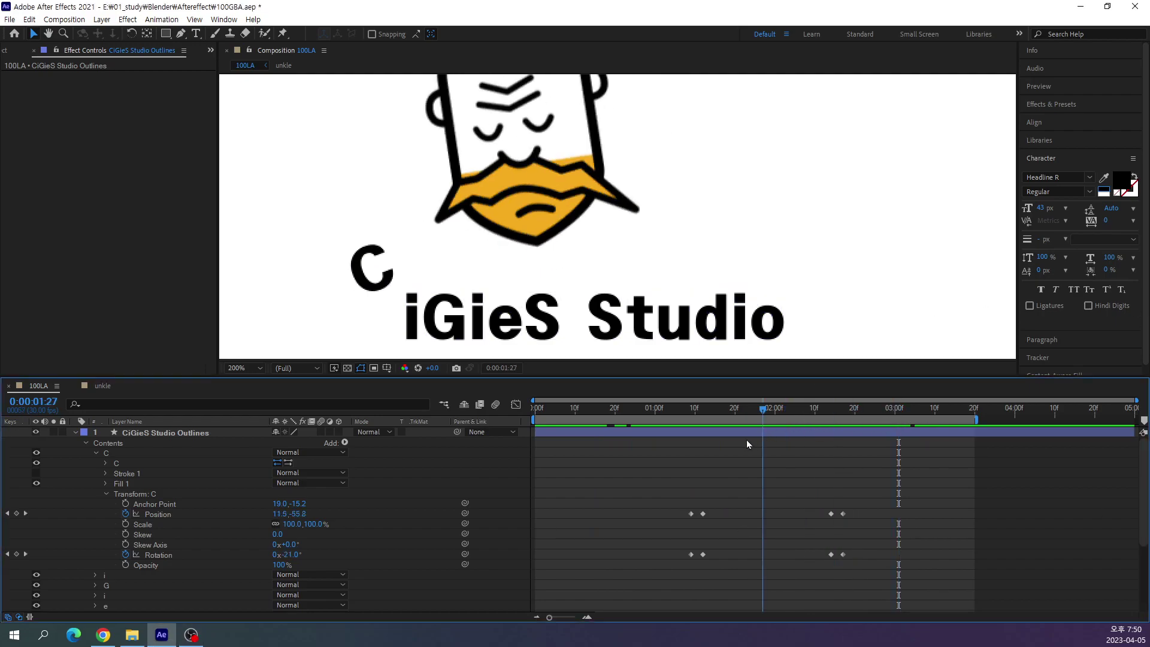
mouse_move(768, 460)
mouse_down()
mouse_move(707, 477)
mouse_move(870, 487)
mouse_move(731, 512)
mouse_move(867, 504)
mouse_move(692, 517)
mouse_move(824, 523)
mouse_move(726, 542)
mouse_move(836, 520)
mouse_up()
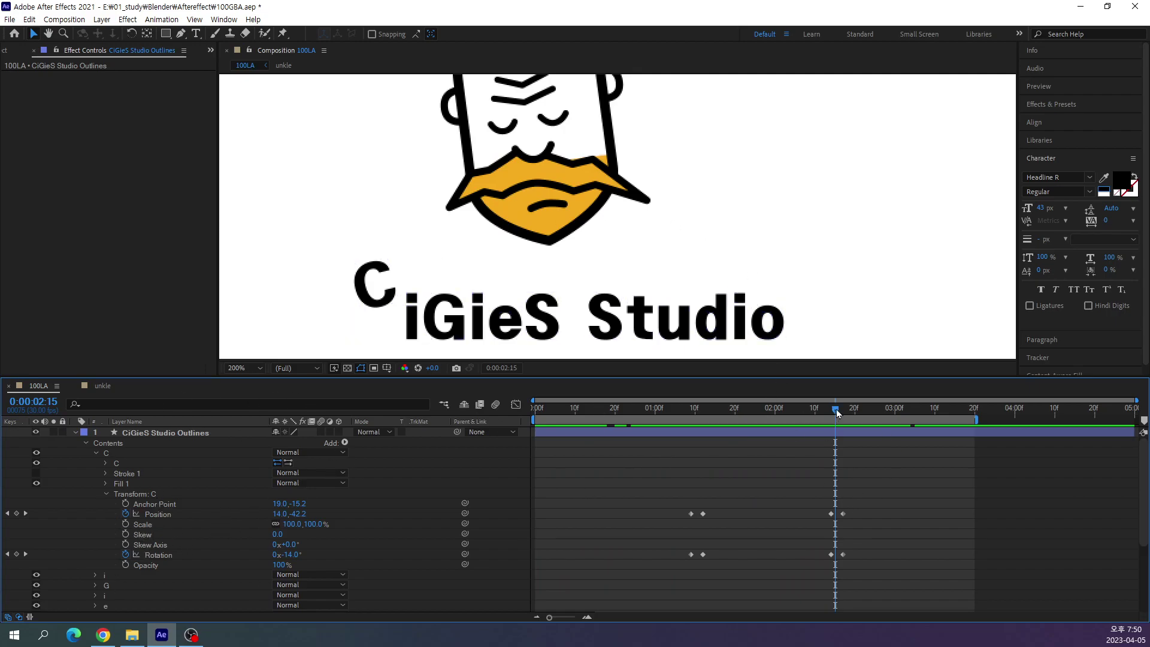
drag(838, 414, 690, 461)
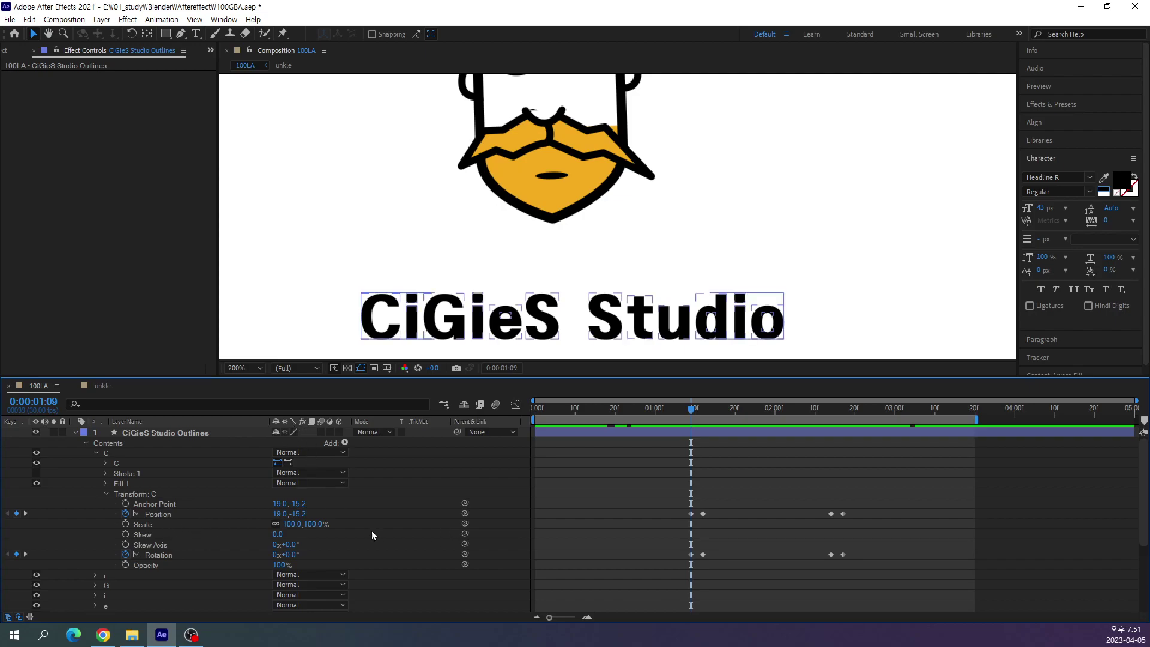
scroll(135, 556, down, 3)
click(151, 494)
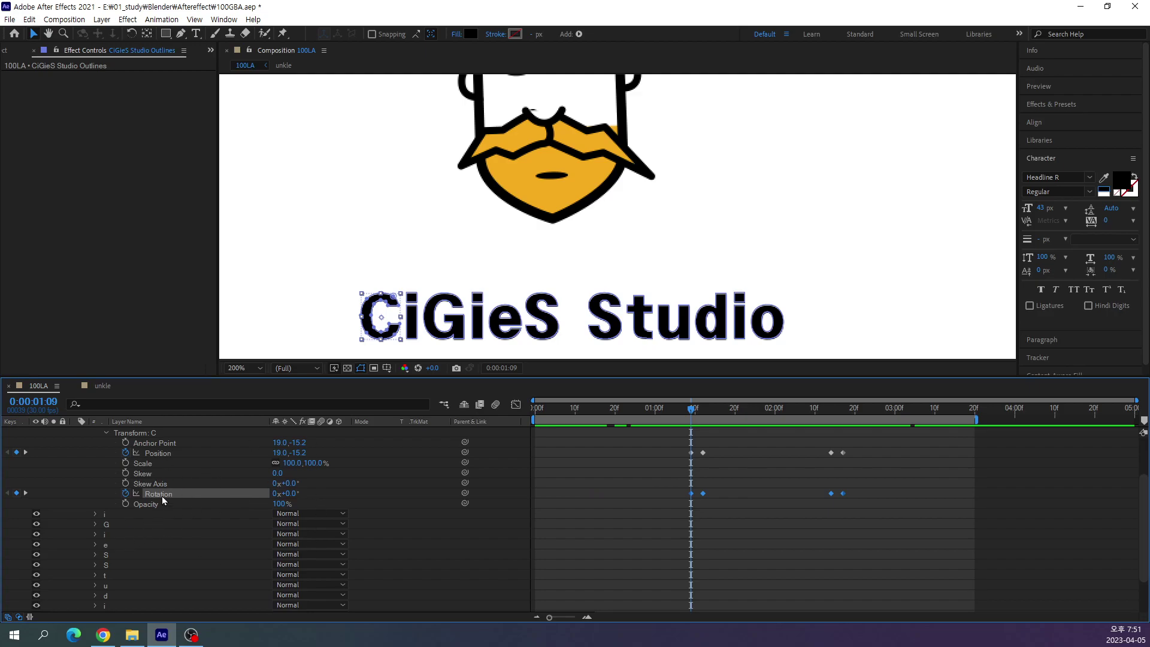
Reveal the letter i's Transform properties and put the playhead at 0:00:01:09.
click(94, 514)
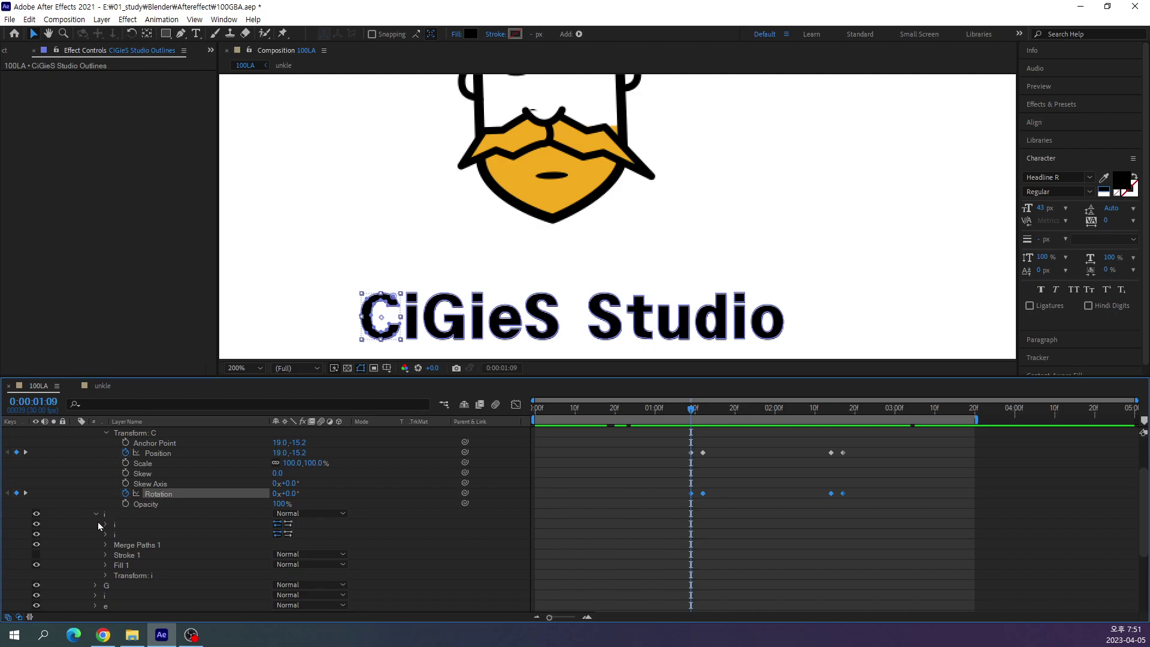
click(105, 575)
scroll(190, 554, down, 2)
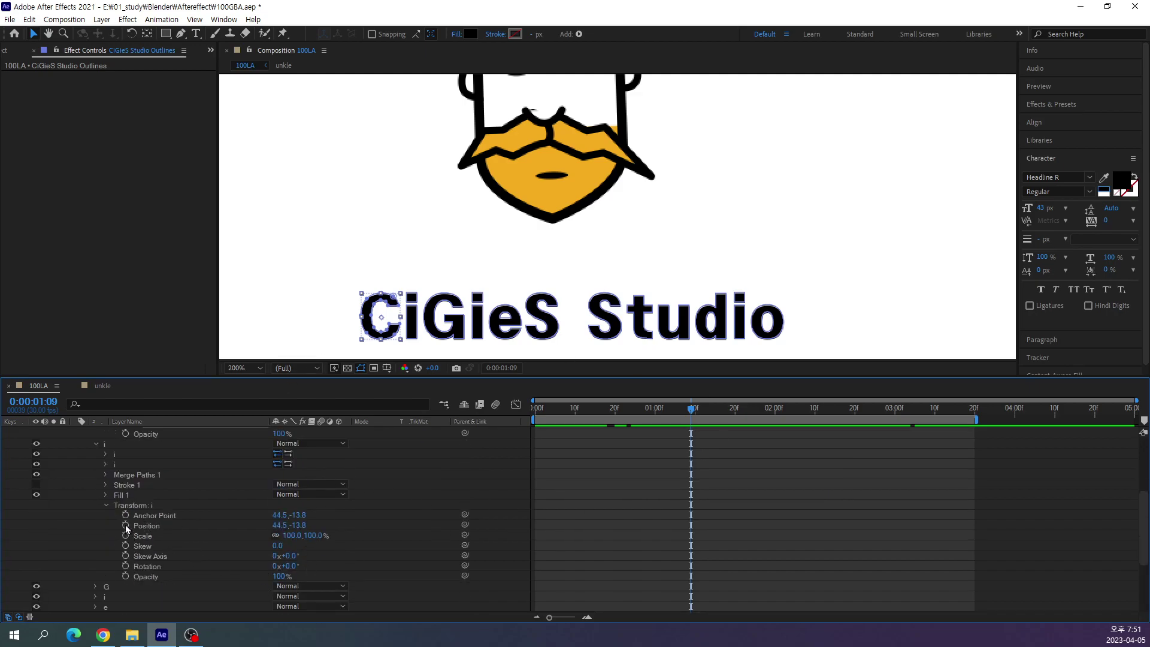
mouse_move(694, 412)
mouse_down()
mouse_move(670, 442)
mouse_move(690, 444)
mouse_up()
key(space)
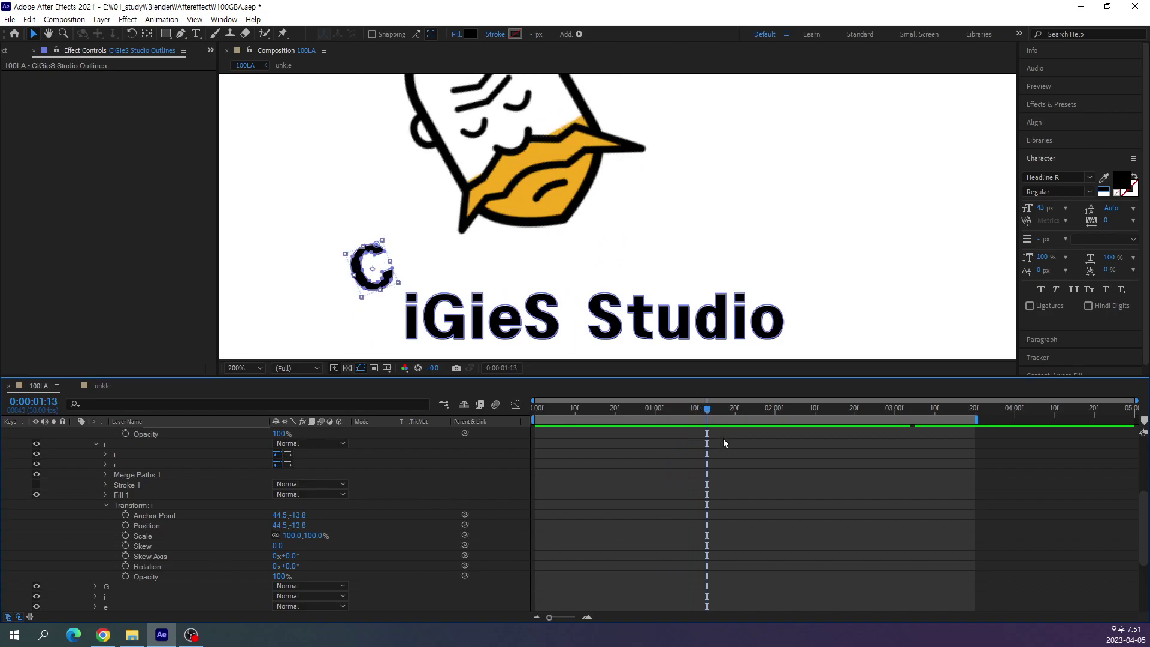
key(space)
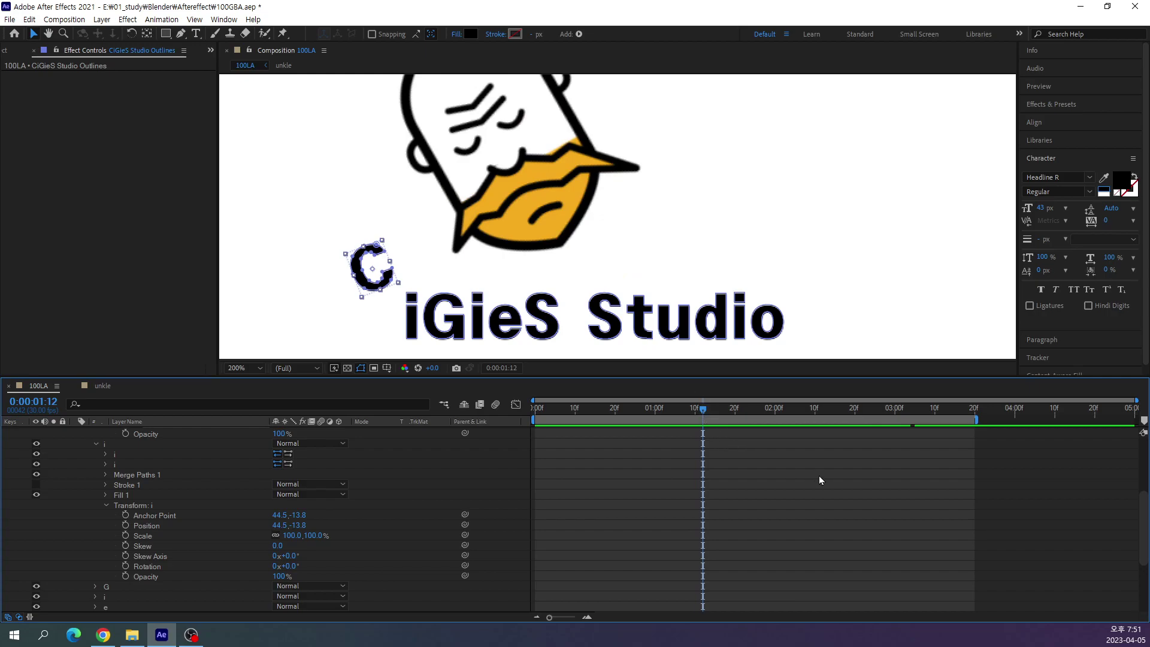
key(Page_Up)
key(Page_Up)
key(Page_Up)
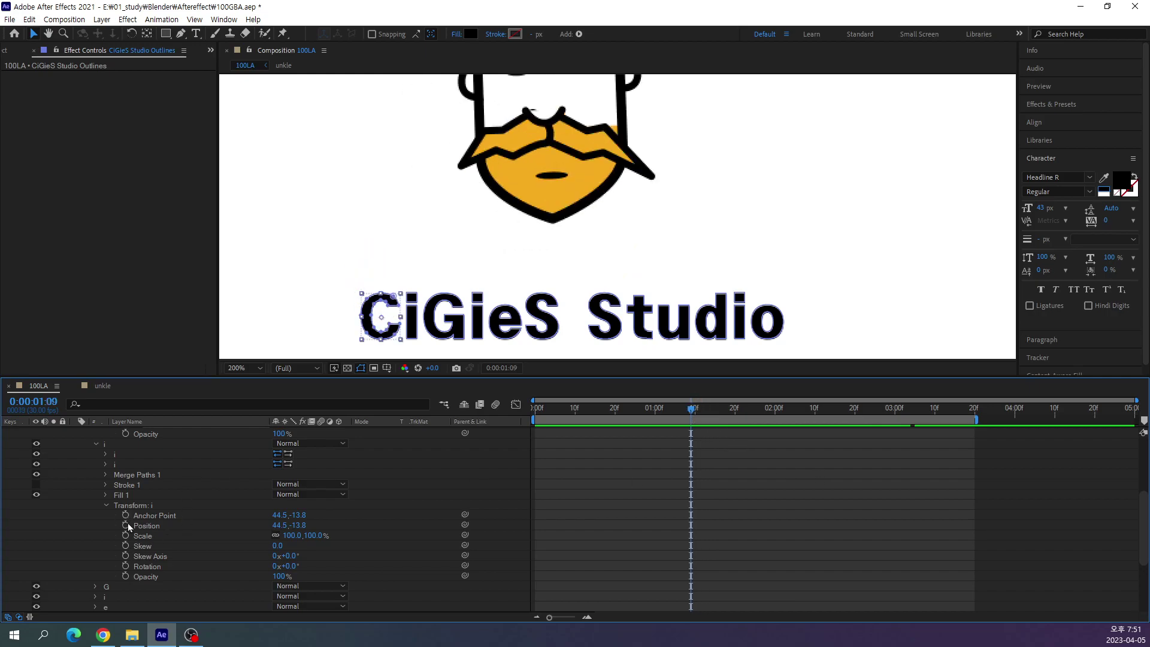
Key the letter i's Position at 1:09 and raise it up-right at 1:12.
click(125, 525)
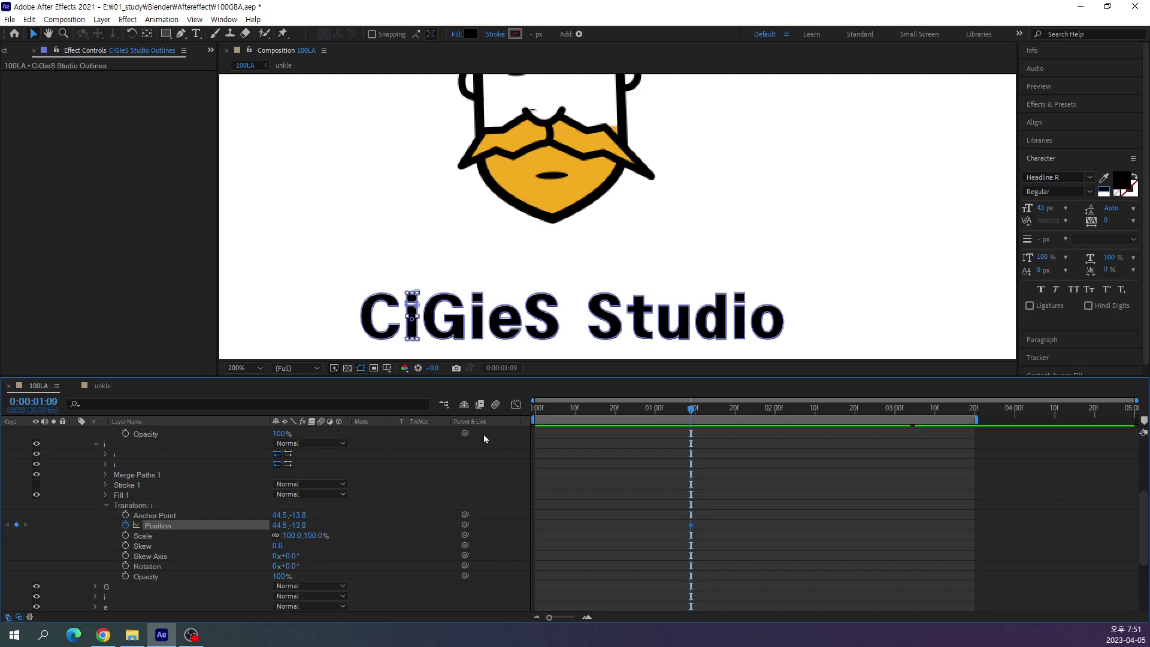
key(Page_Down)
key(Page_Down)
key(Page_Down)
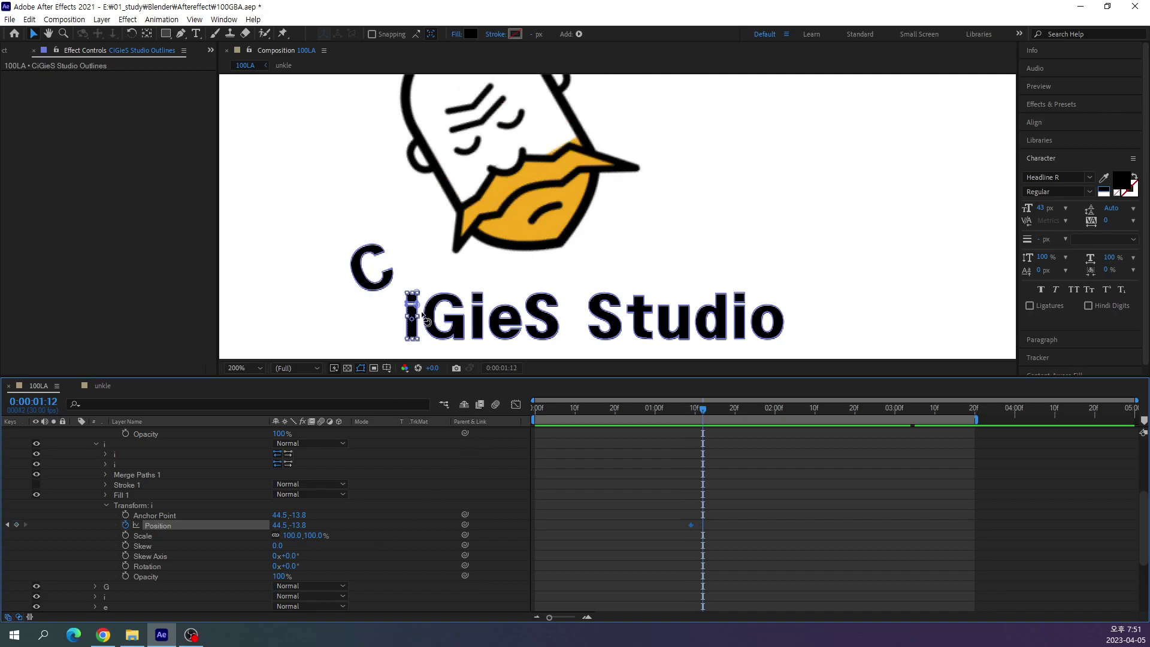
drag(413, 323, 419, 294)
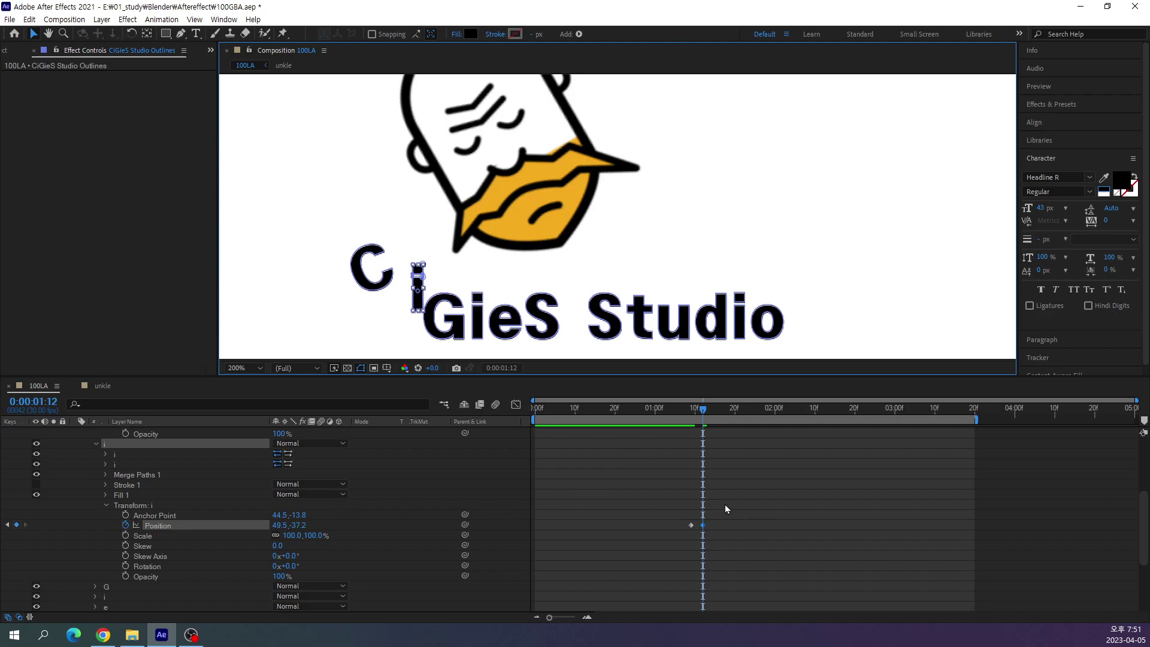
key(Page_Up)
key(Page_Up)
key(Page_Up)
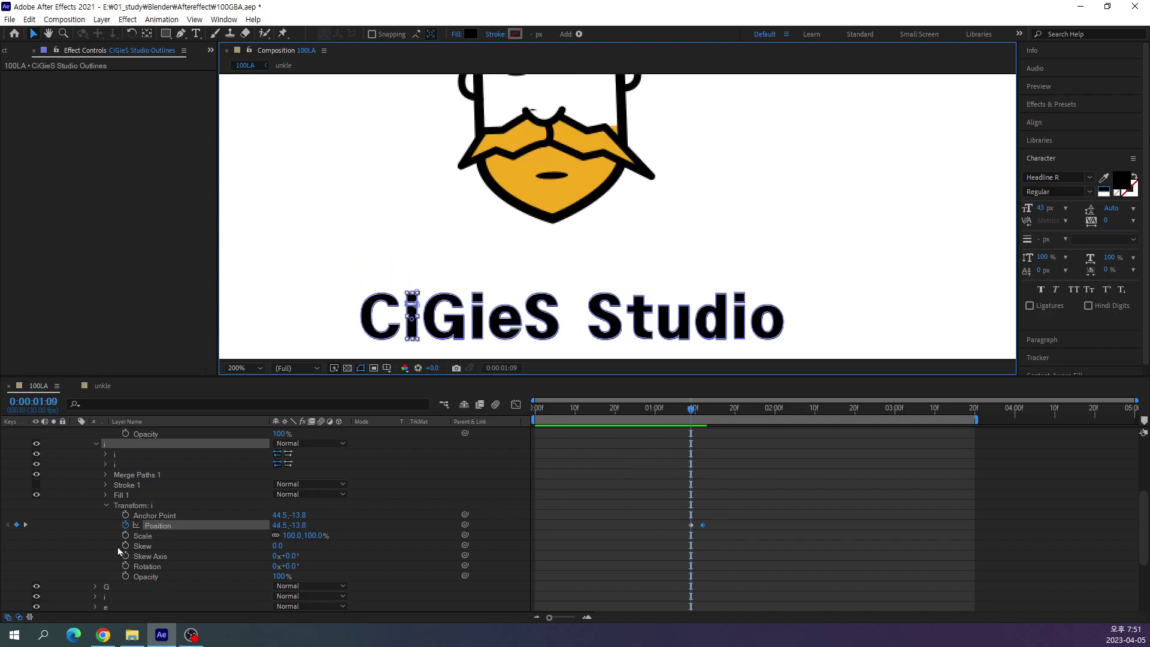
click(645, 450)
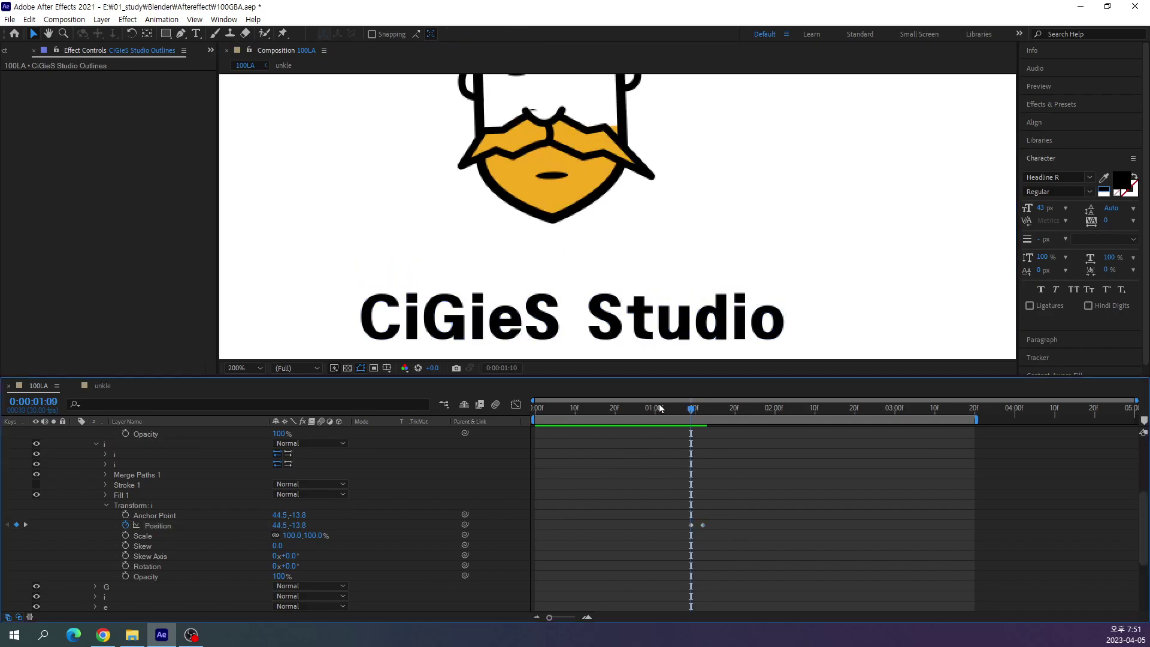
key(Page_Down)
key(Page_Down)
key(Page_Down)
click(275, 525)
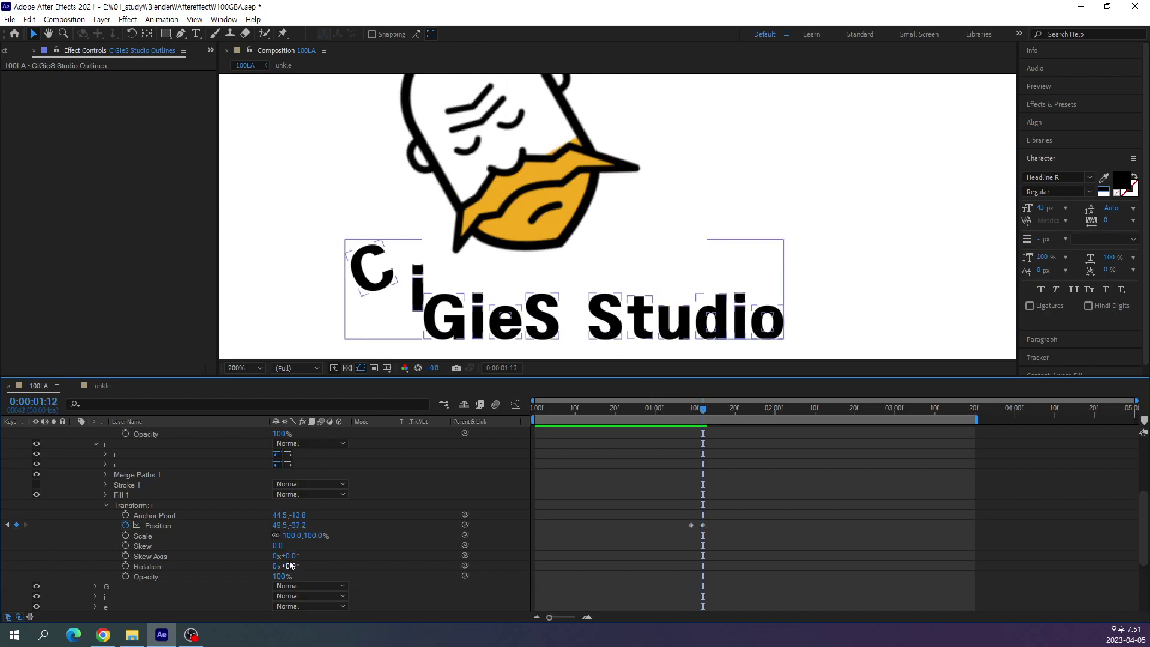
Key the letter i's Rotation at 1:09 and tilt it to 20° at 1:12.
key(j)
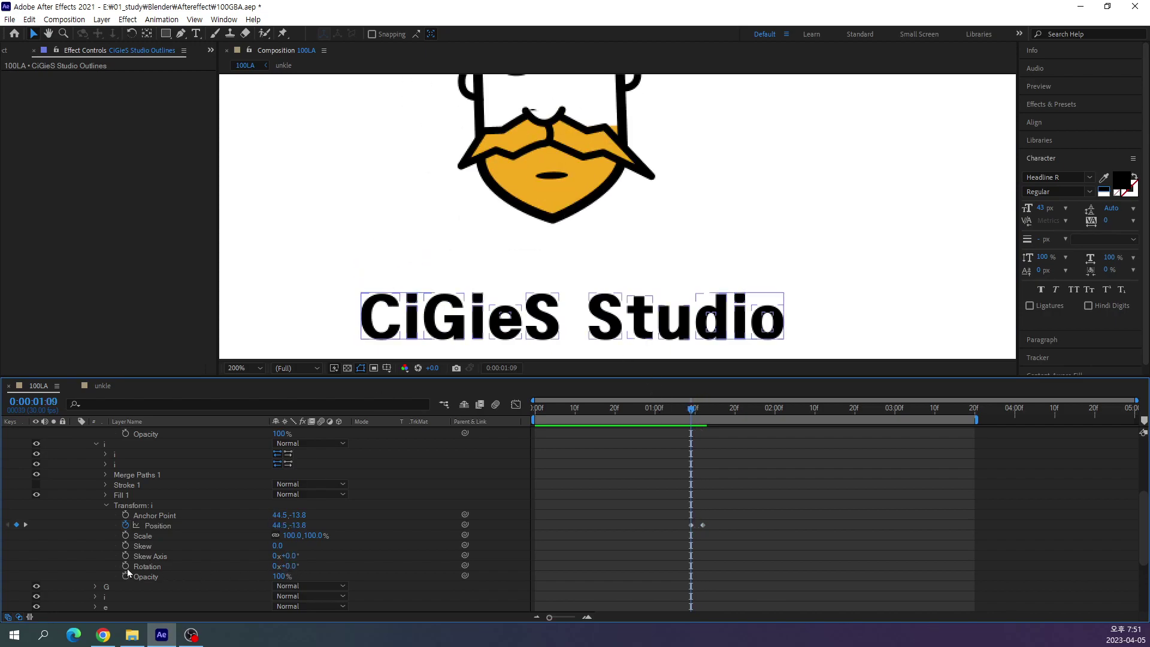
click(126, 566)
key(k)
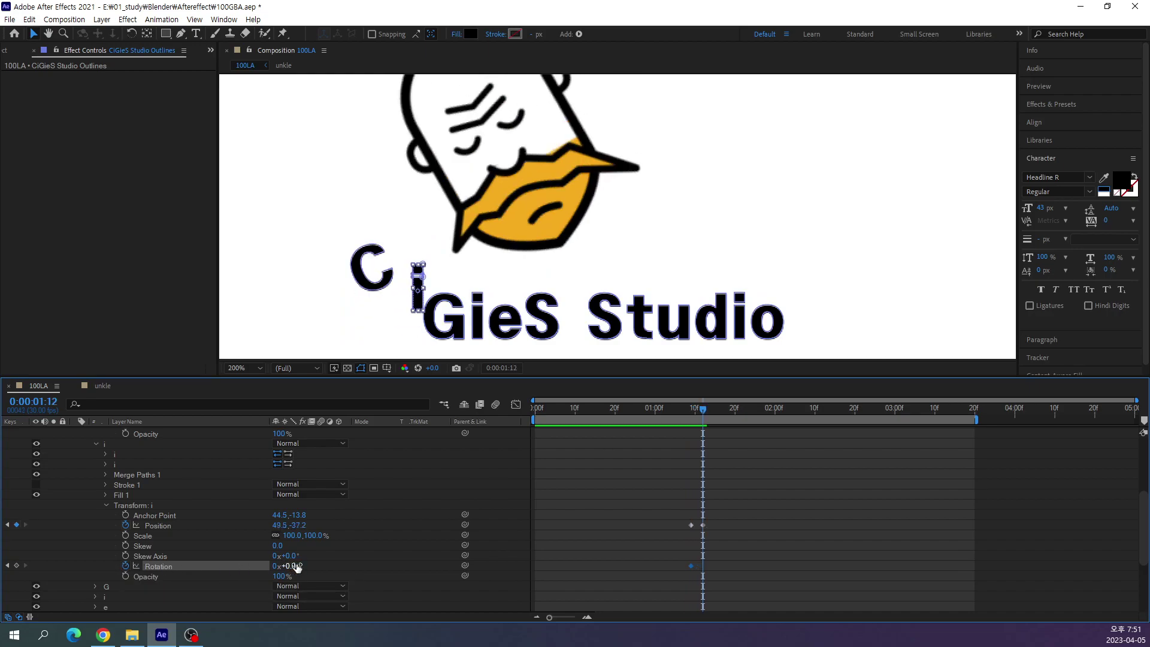
drag(294, 567, 997, 541)
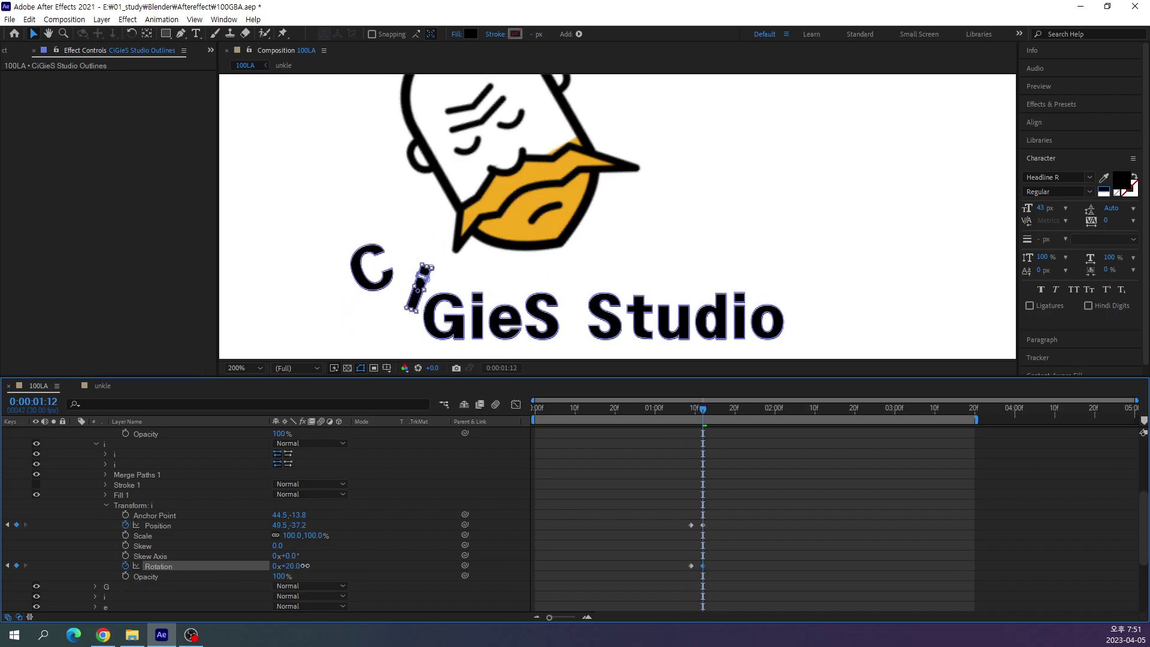
Copy the raised, tilted 1:12 keyframes to 0:00:02:14 so the i holds its pose.
key(j)
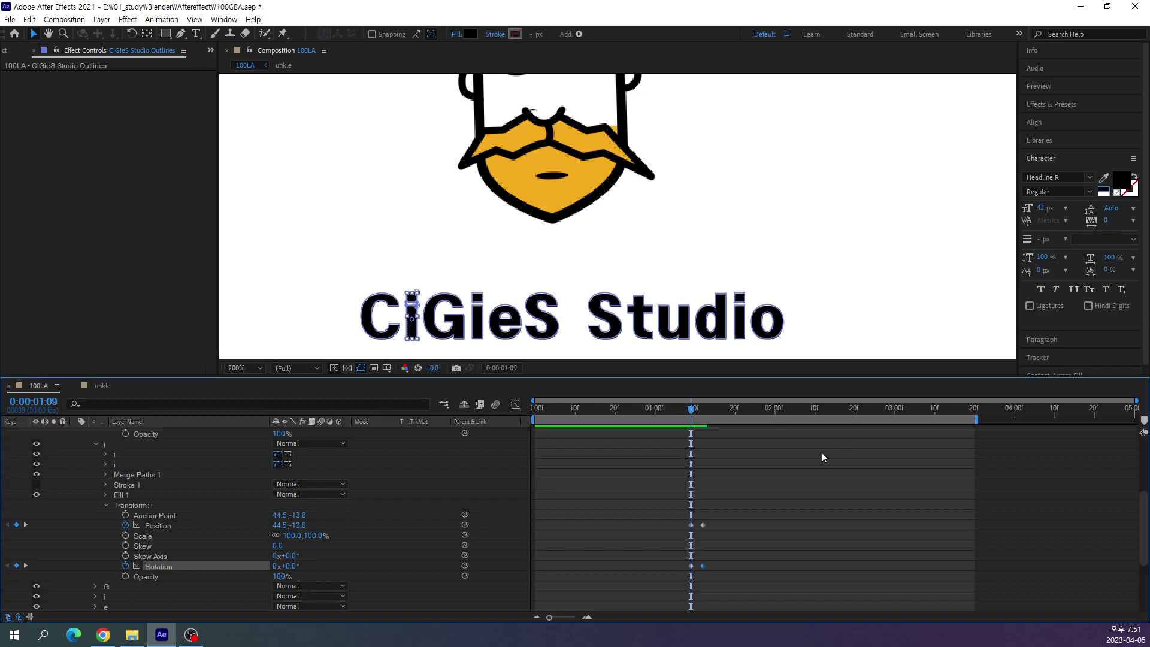
key(Page_Down)
key(Page_Down)
key(Page_Down)
drag(701, 411, 829, 447)
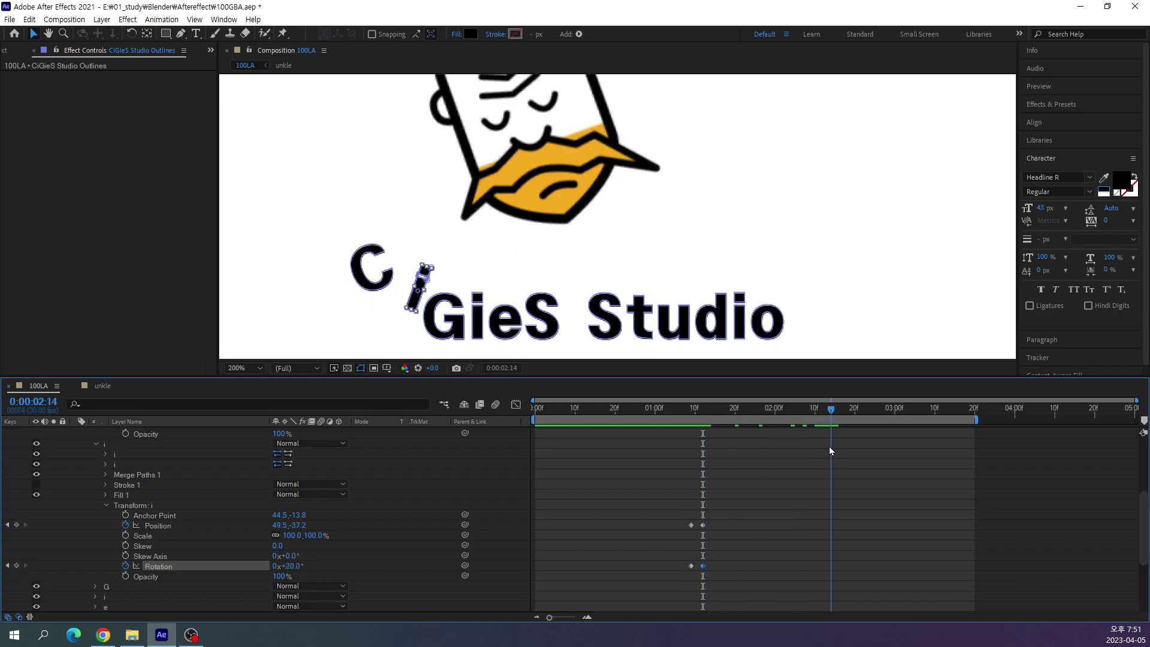
drag(740, 498, 702, 588)
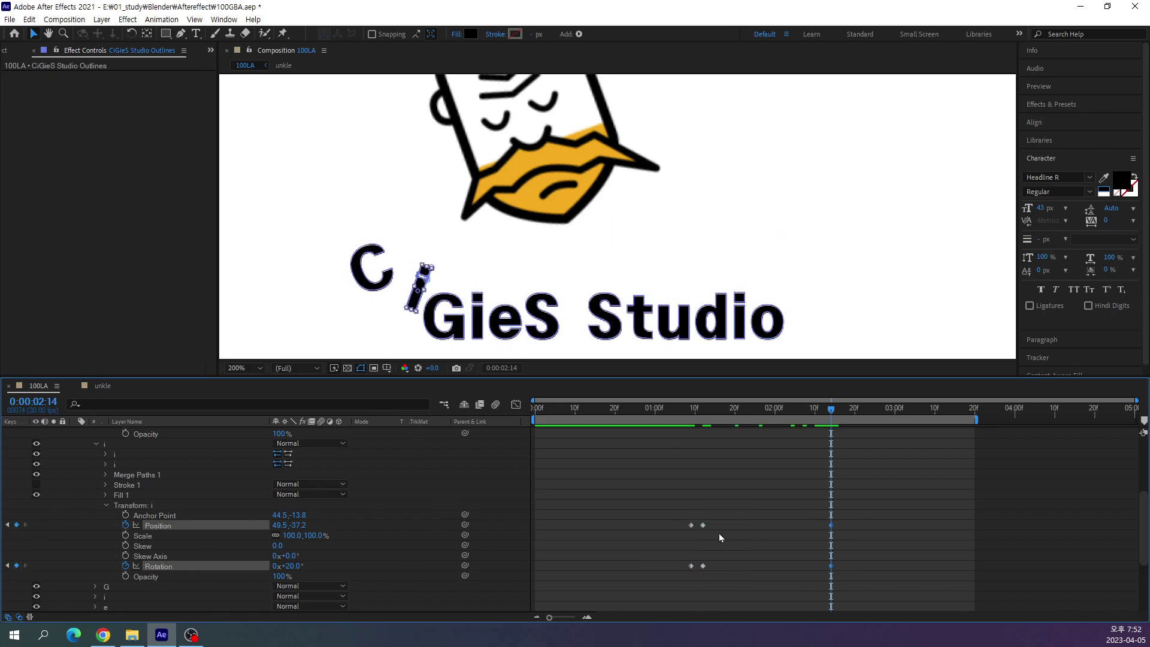
click(896, 512)
Paste the upright 1:09 Position and Rotation keyframes at 0:00:02:17.
key(Page_Down)
key(Page_Down)
key(Page_Down)
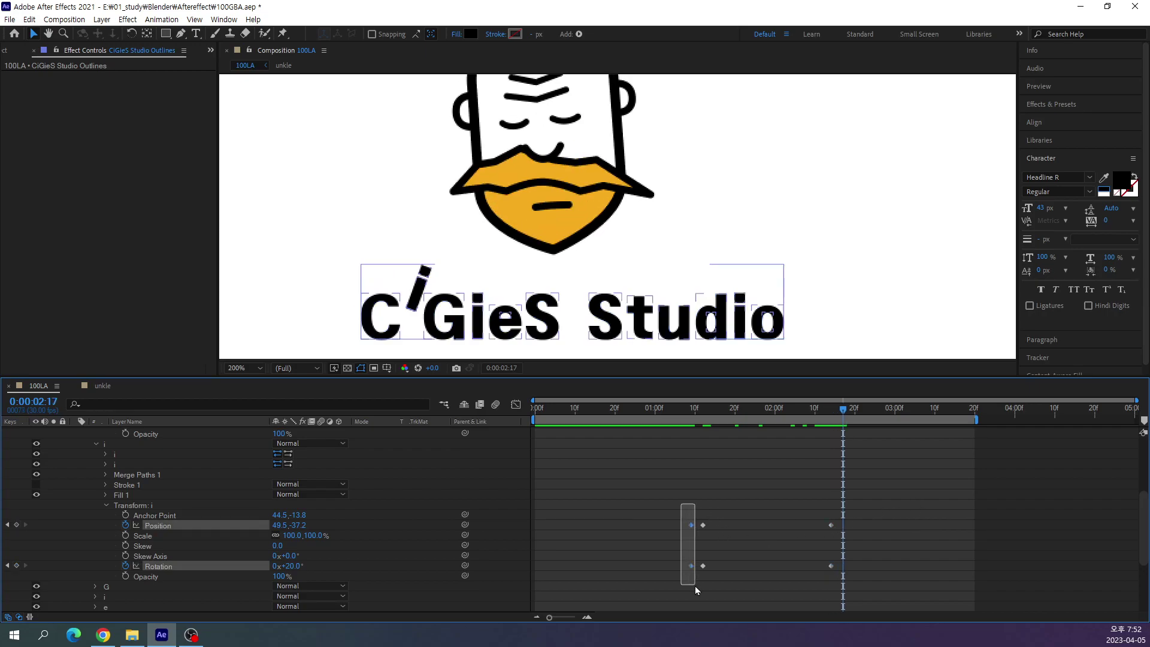
drag(681, 505, 696, 594)
key(ctrl+c)
key(ctrl+v)
click(950, 502)
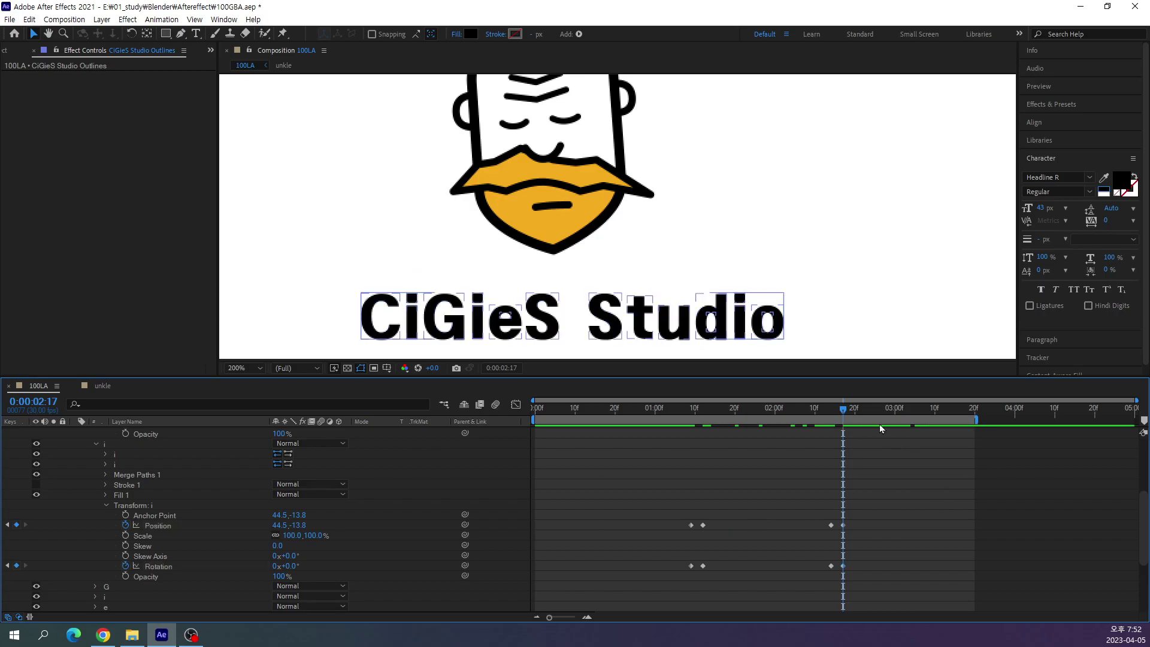
Scrub the timeline to preview the i's jump, hold and return.
click(715, 419)
drag(684, 423, 839, 479)
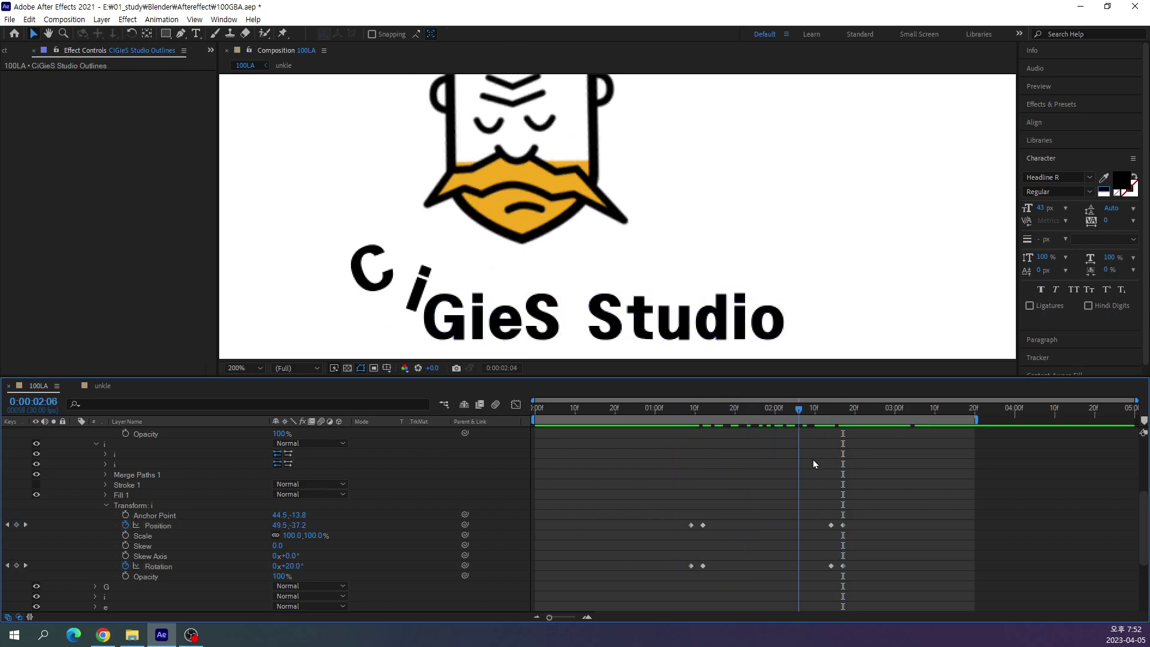
mouse_move(714, 490)
mouse_down()
mouse_move(723, 522)
mouse_move(687, 536)
mouse_move(756, 541)
mouse_move(628, 545)
mouse_up()
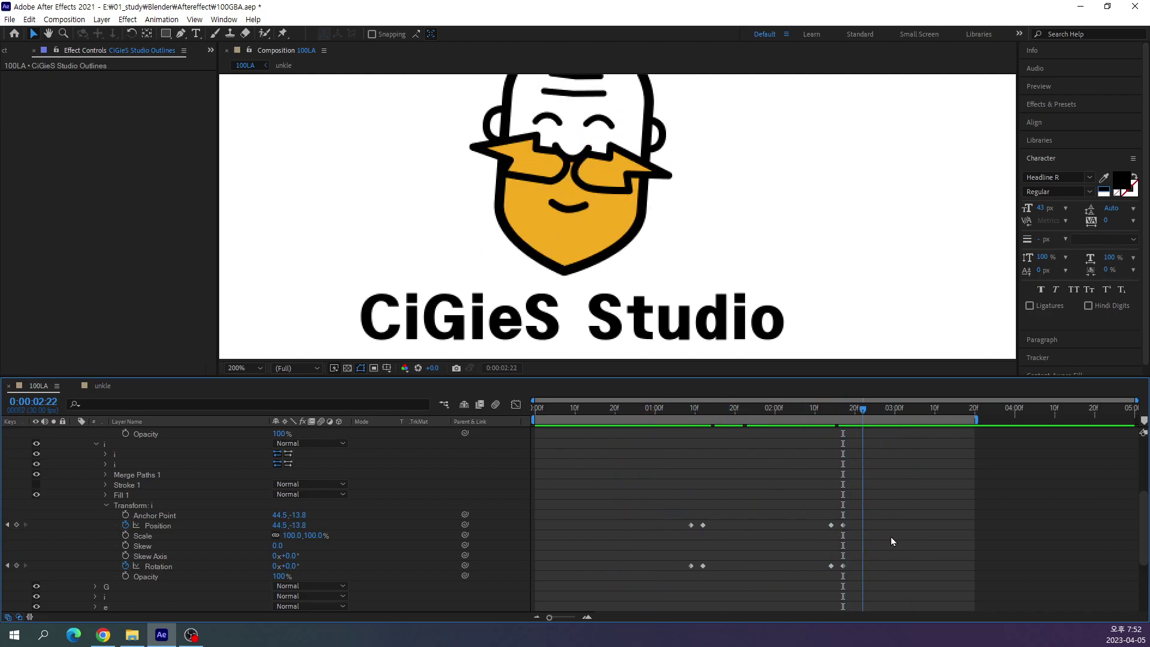
mouse_move(627, 544)
mouse_down()
mouse_move(581, 545)
mouse_move(881, 538)
mouse_move(691, 538)
mouse_up()
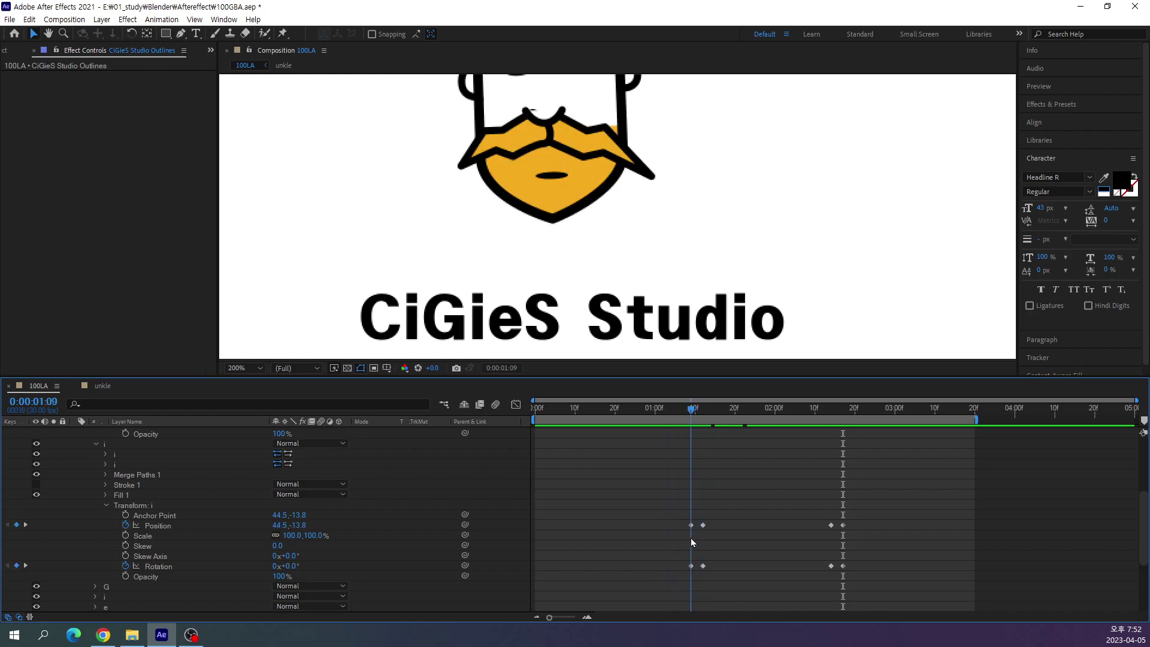
Collapse the C and i groups and key the G's Position and Rotation at 1:09.
click(659, 542)
scroll(80, 498, up, 4)
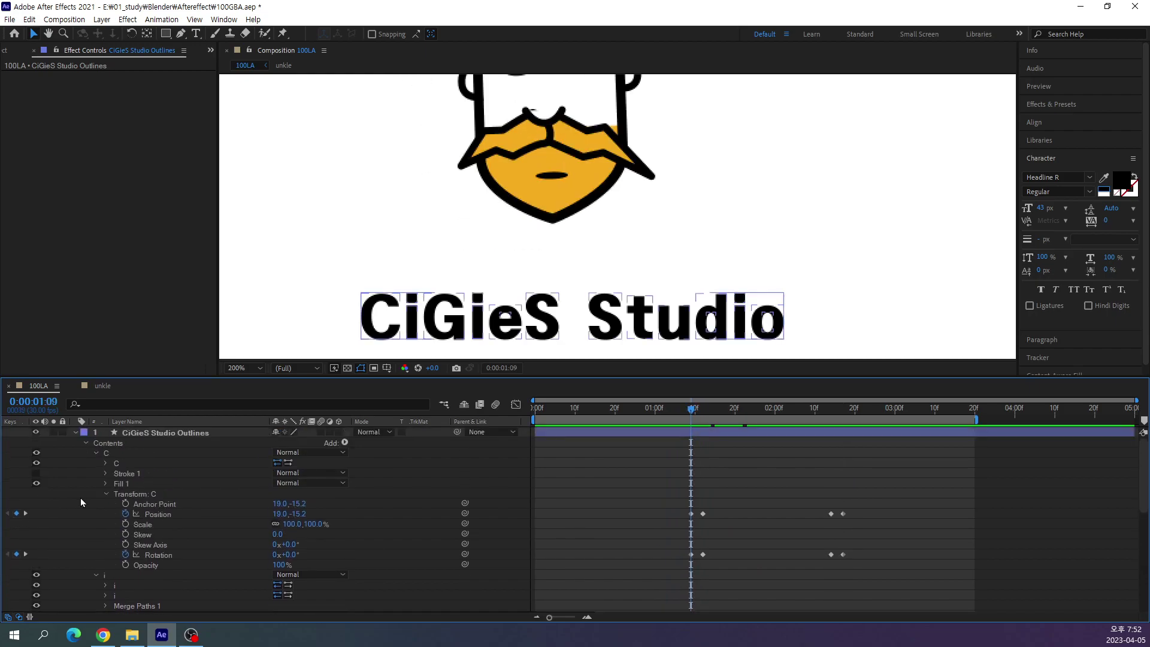
click(96, 453)
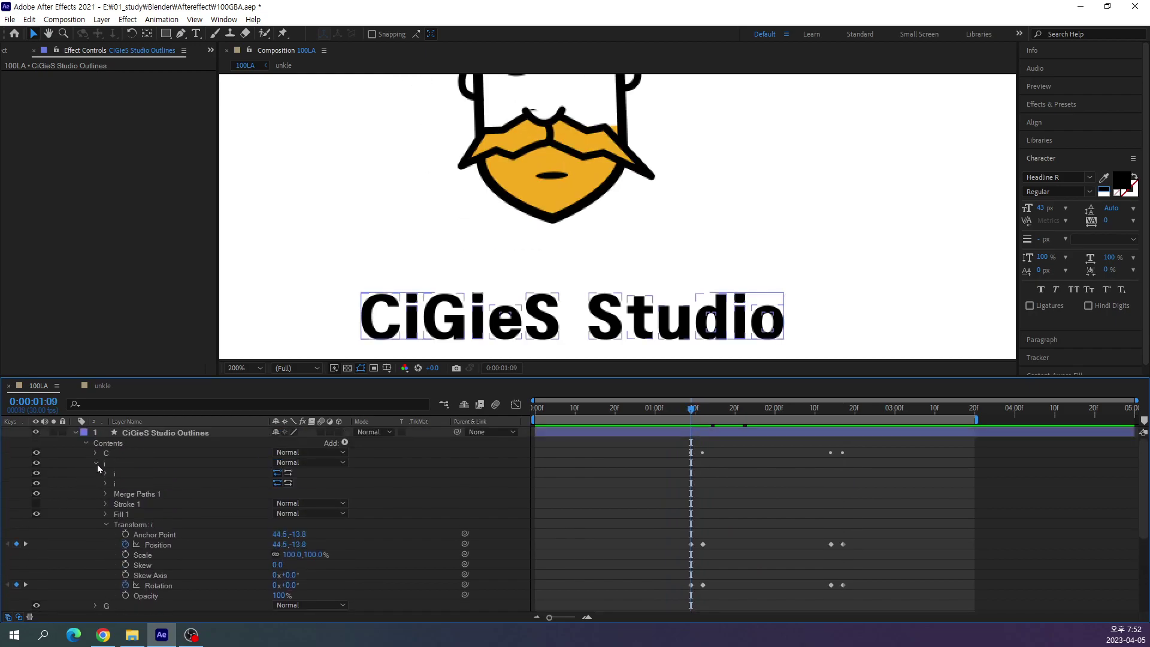
click(96, 463)
click(94, 473)
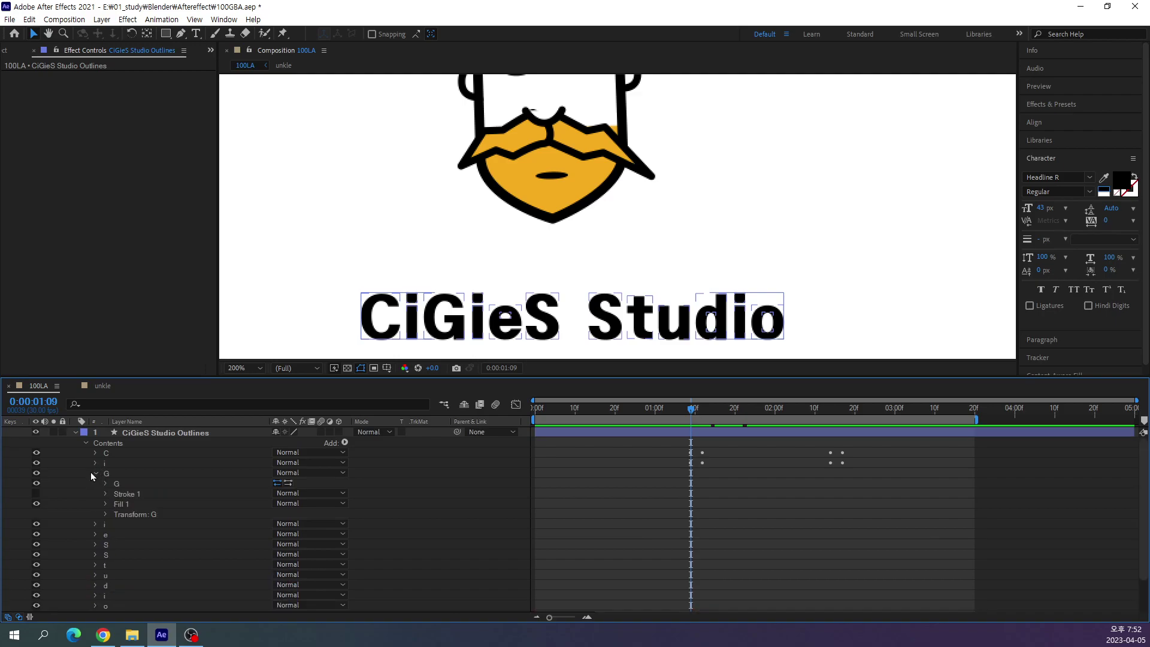
click(104, 514)
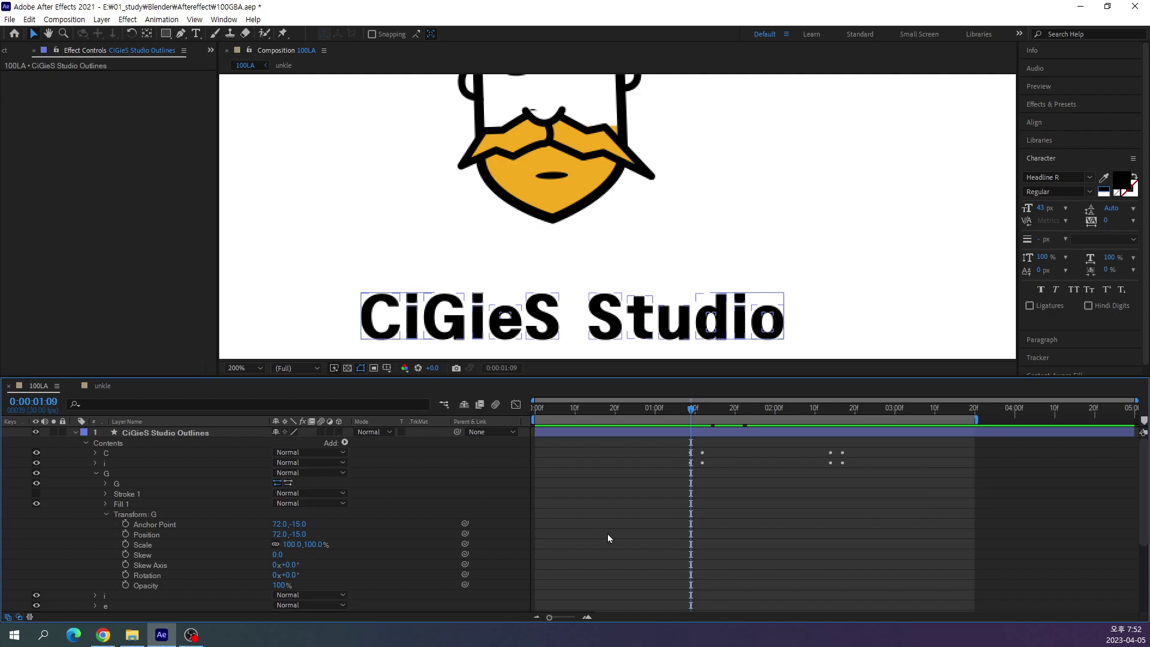
click(124, 535)
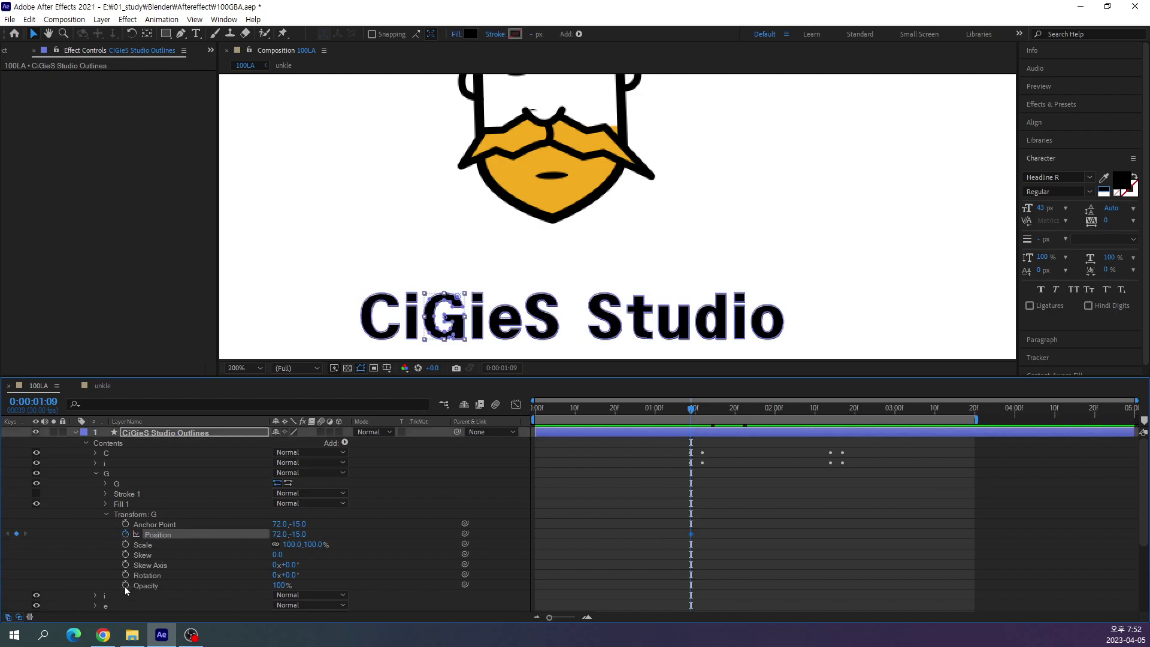
click(125, 575)
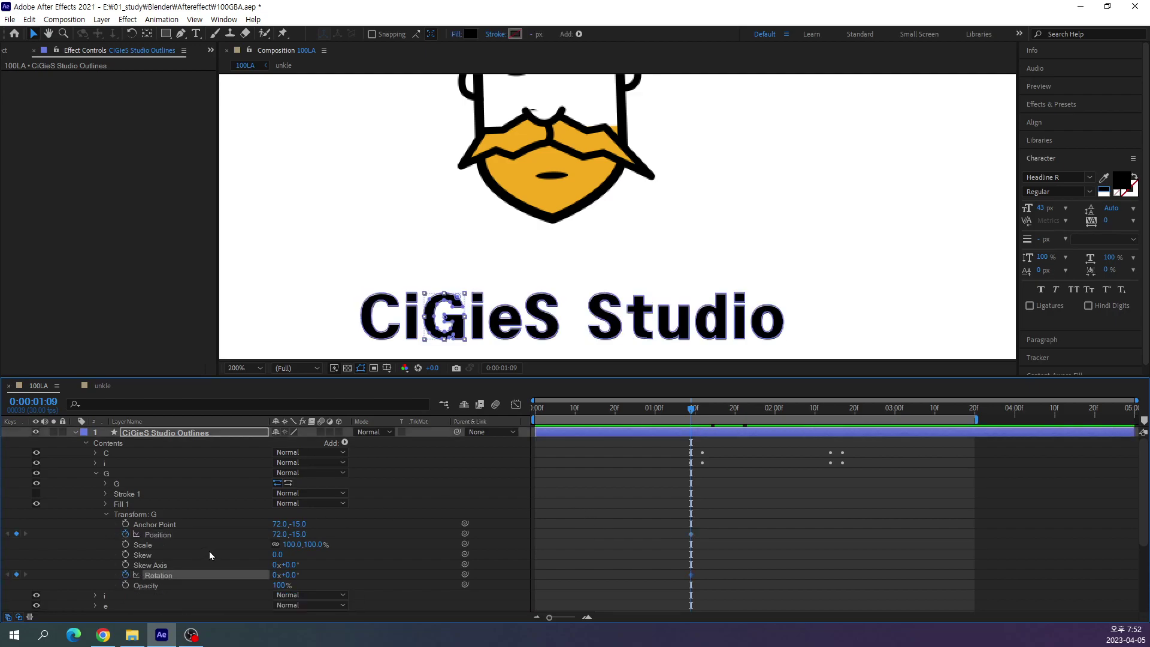
At 1:12, drop the G to 53.5, 11.5 below the i and tilt it to 83°.
key(space)
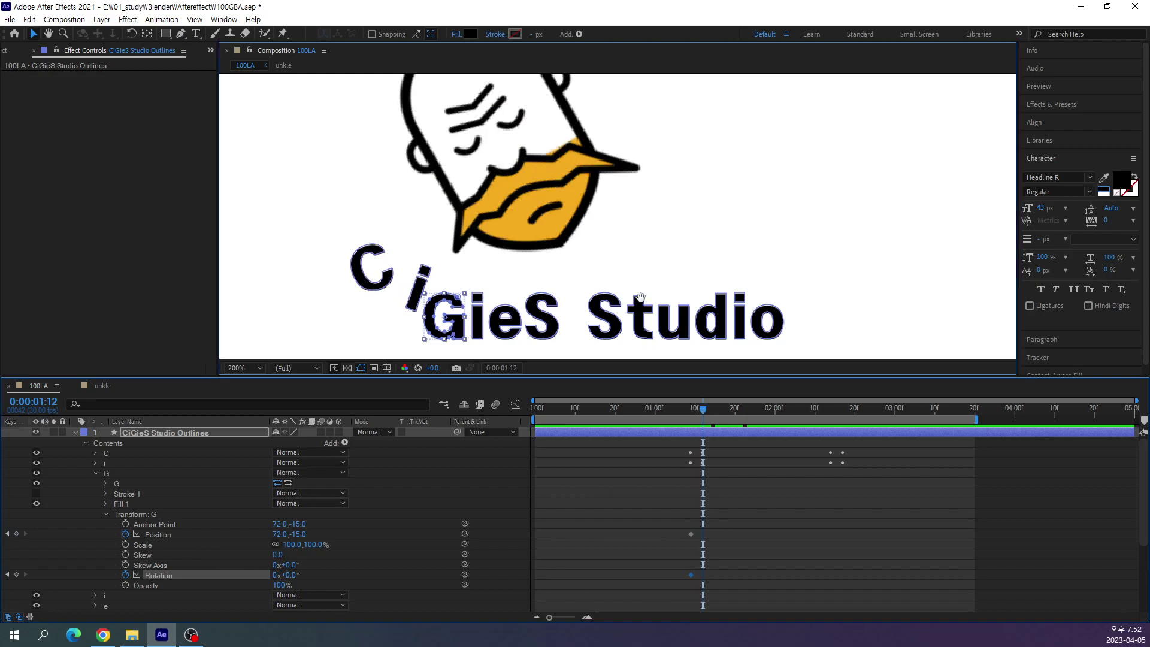
scroll(458, 287, down, 3)
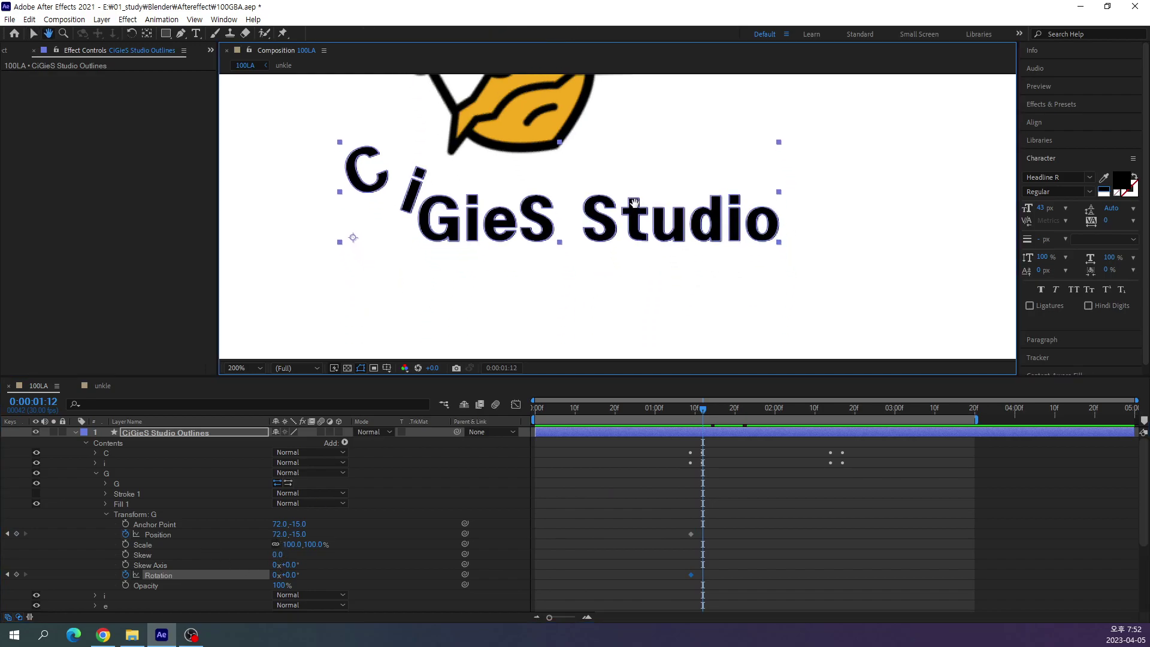
double_click(452, 218)
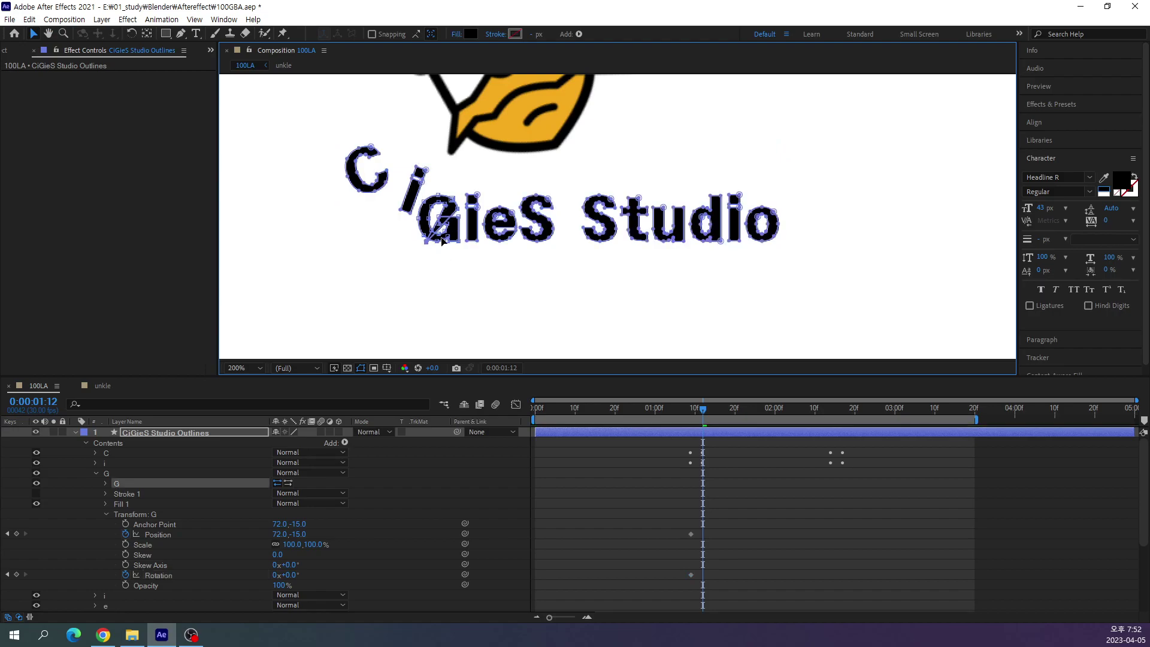
click(251, 433)
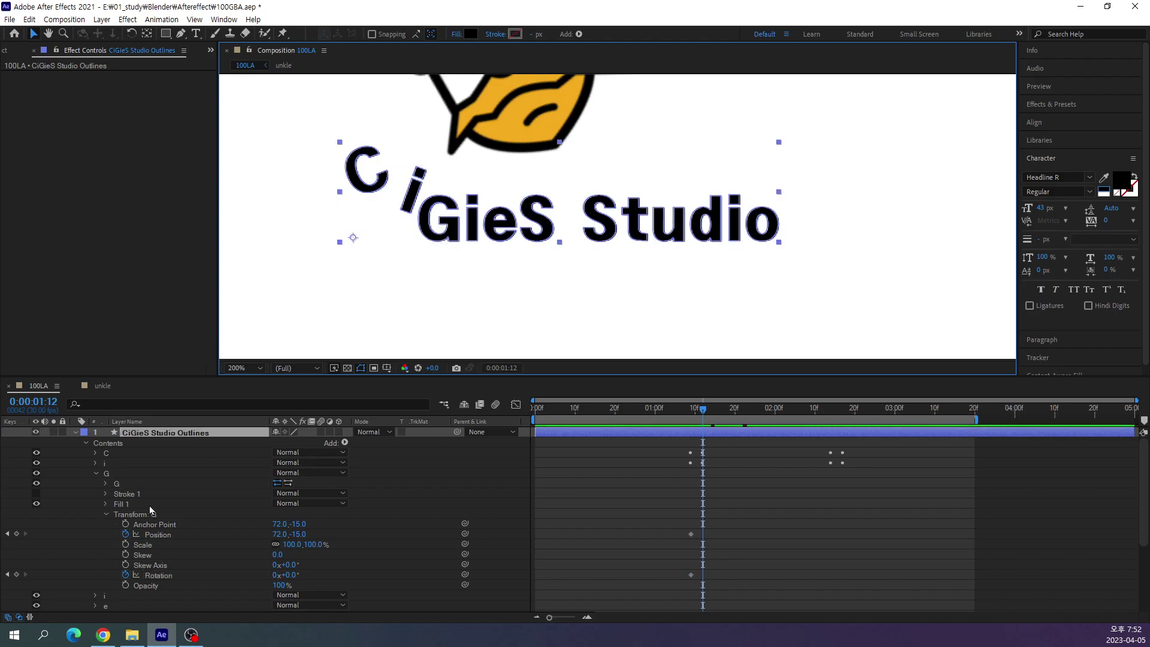
click(110, 475)
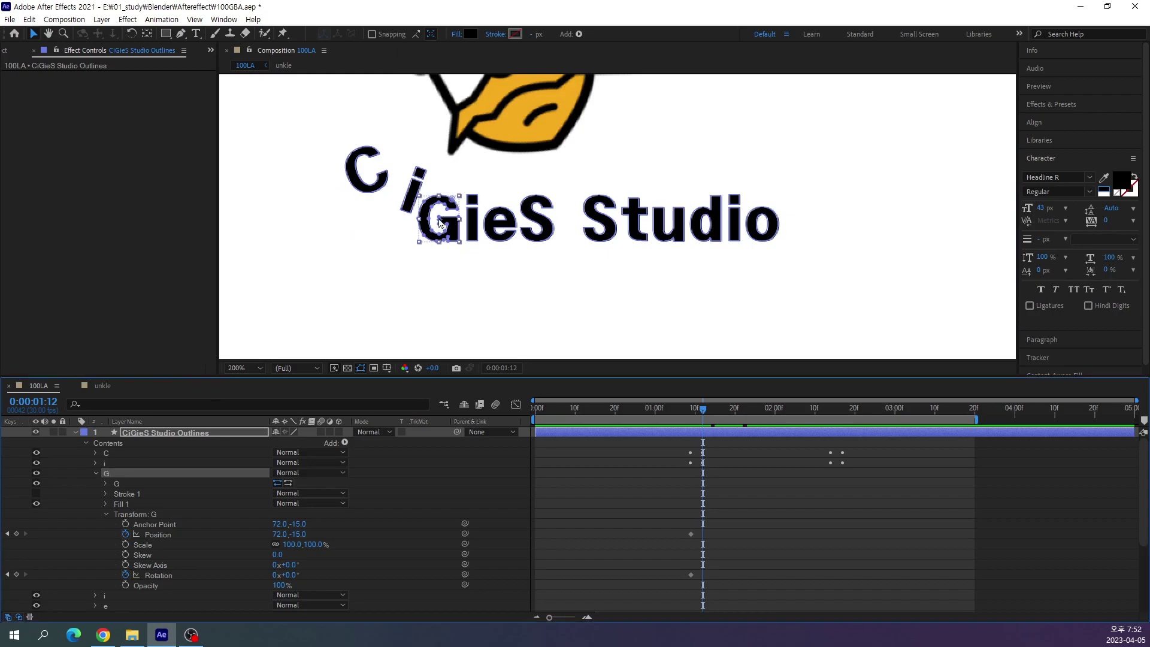
drag(439, 223, 413, 256)
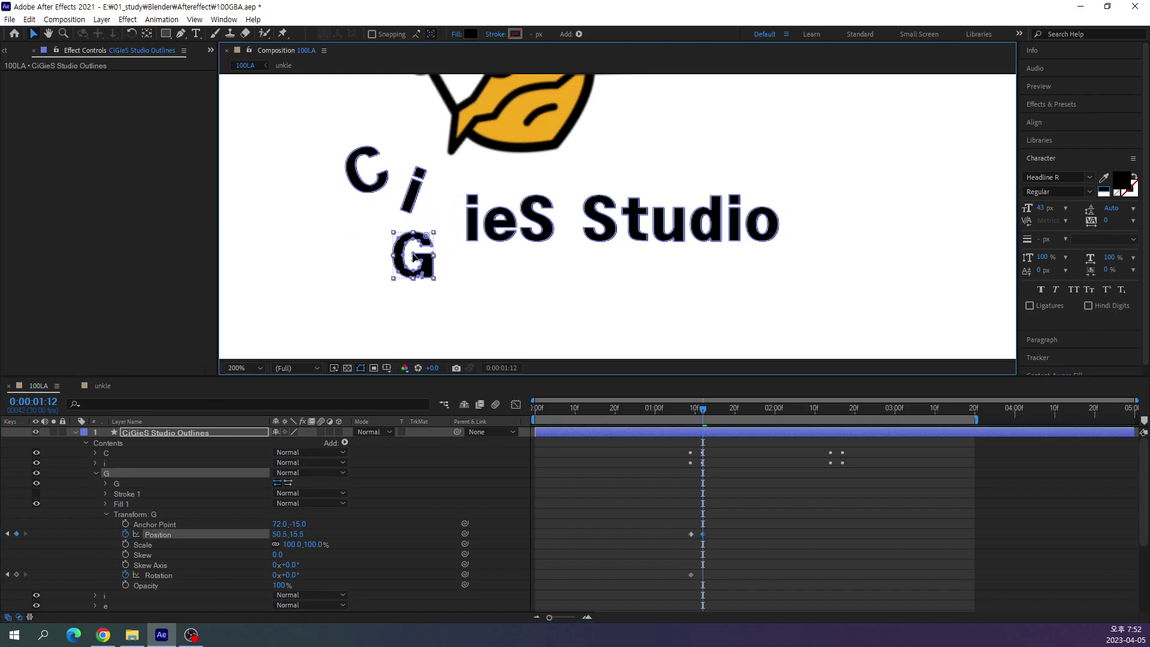
key(Up)
key(Up)
key(Up)
key(Right)
key(Right)
key(Right)
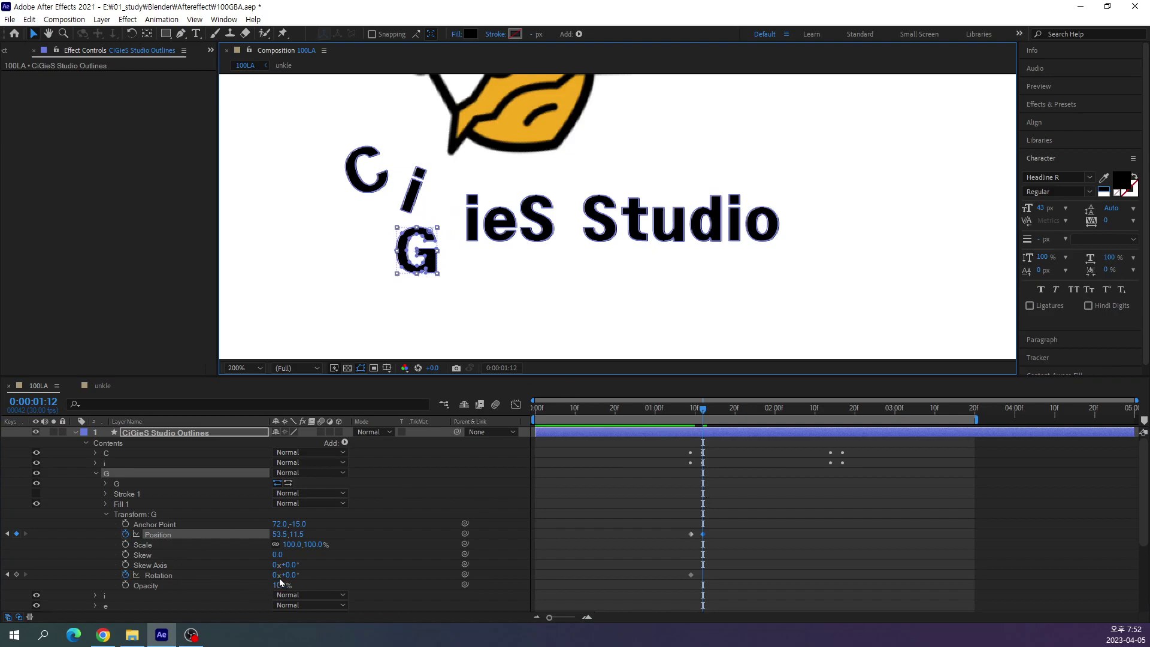
drag(290, 577, 336, 574)
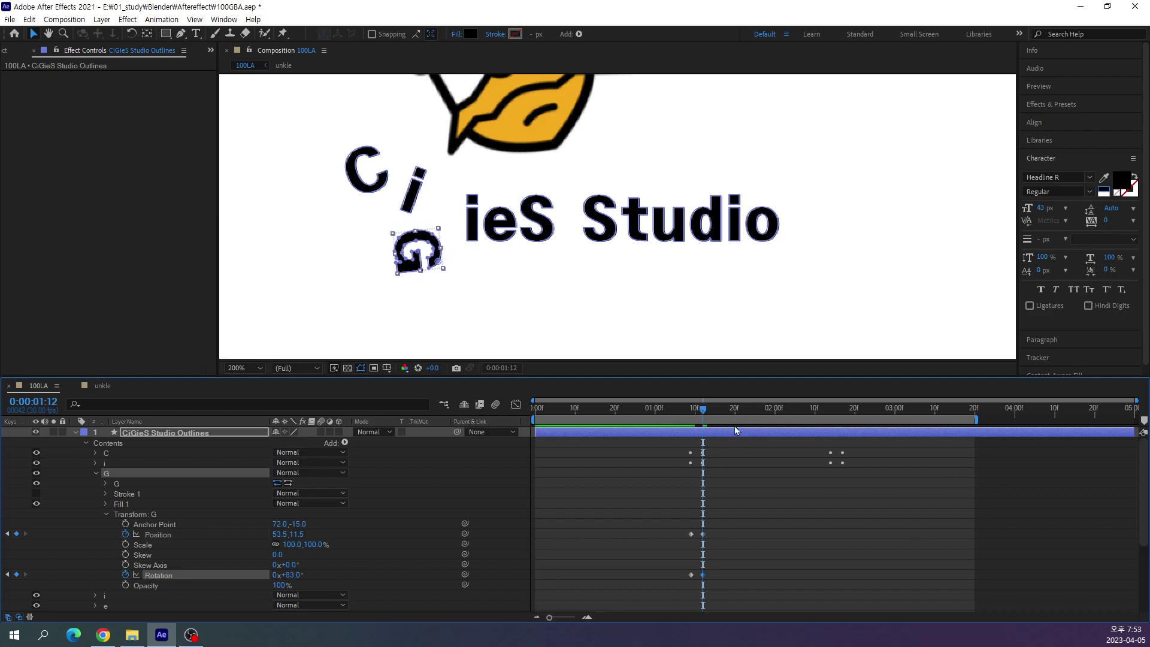
Paste the G's starting keyframes at 2:14 so it settles back into place.
drag(704, 409, 832, 425)
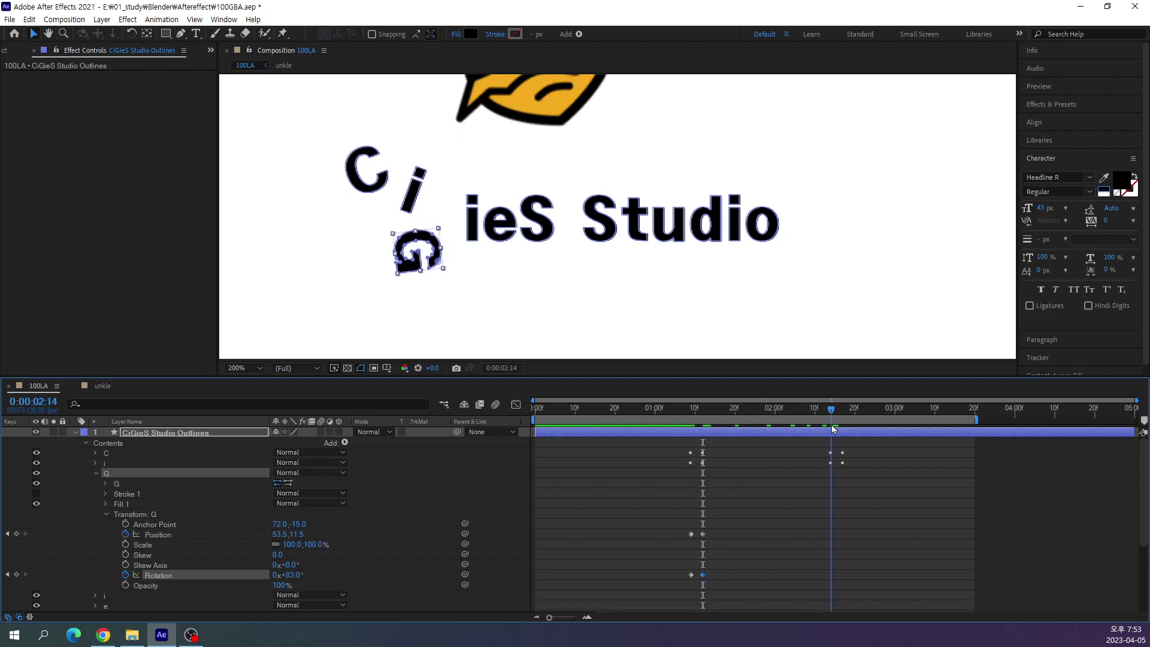
drag(724, 508, 697, 601)
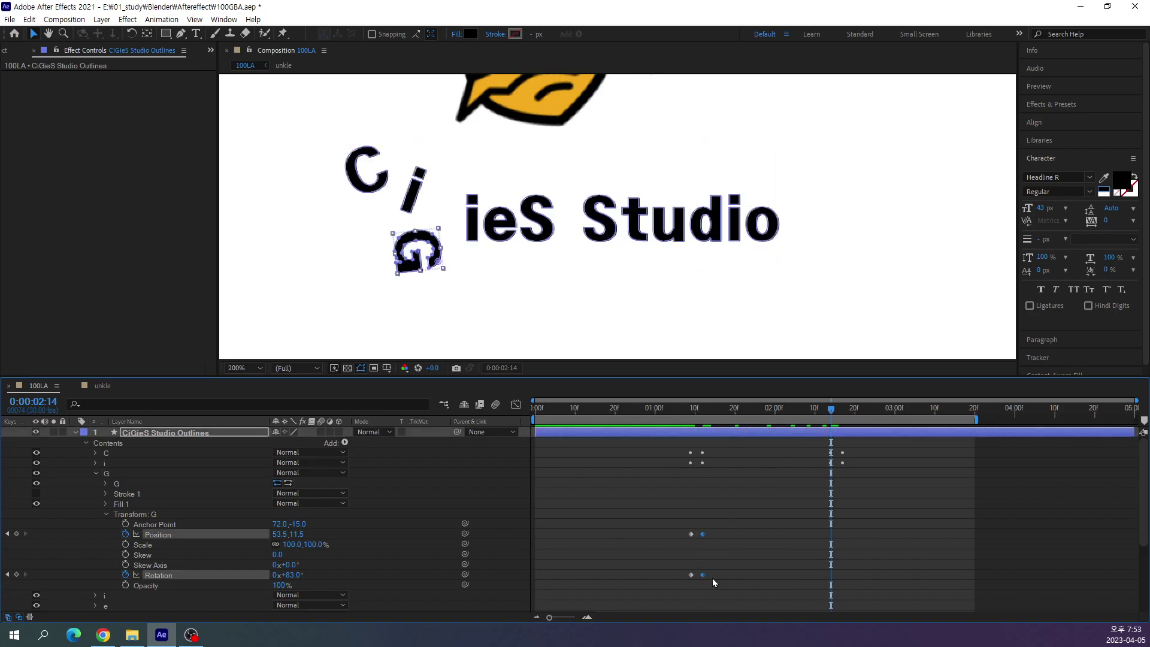
key(ctrl+c)
key(ctrl+v)
key(space)
drag(698, 521, 684, 580)
key(ctrl+c)
key(ctrl+v)
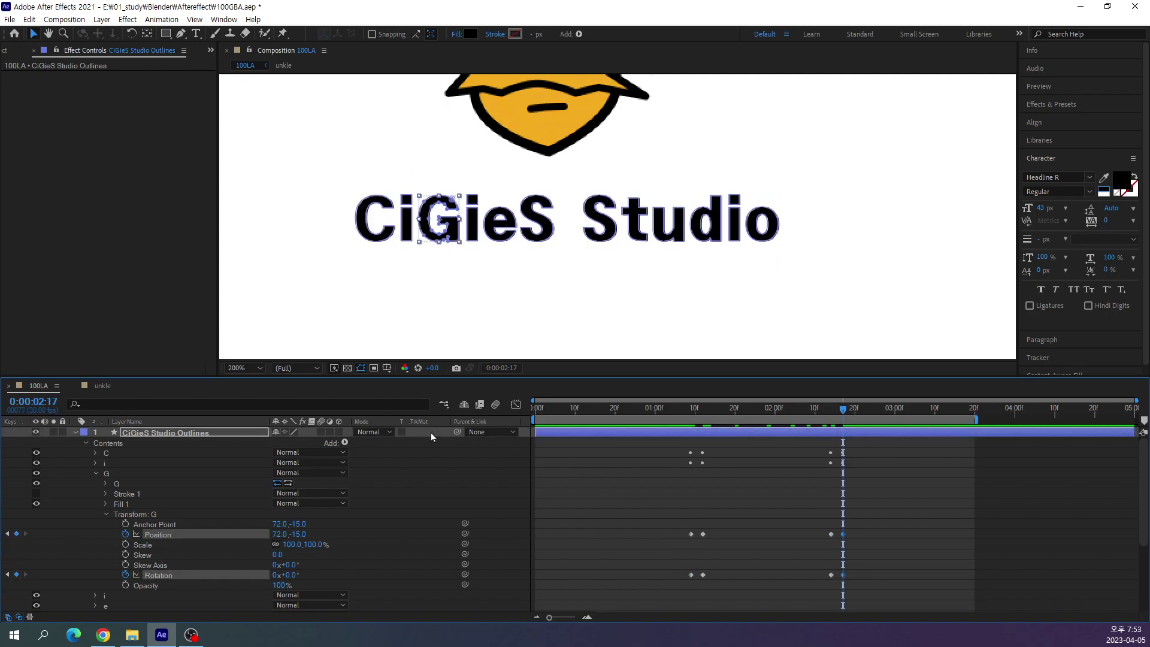
click(95, 472)
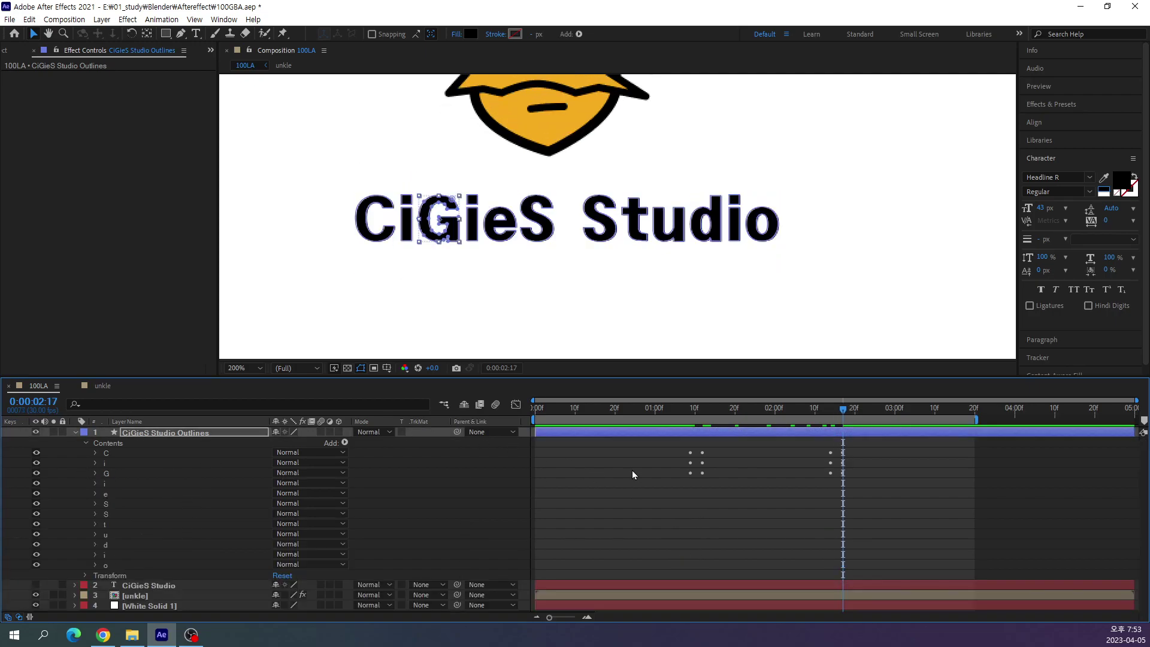
Key the second i at 1:09, then at 1:12 knock it down-left and tilt it back.
drag(844, 411, 692, 428)
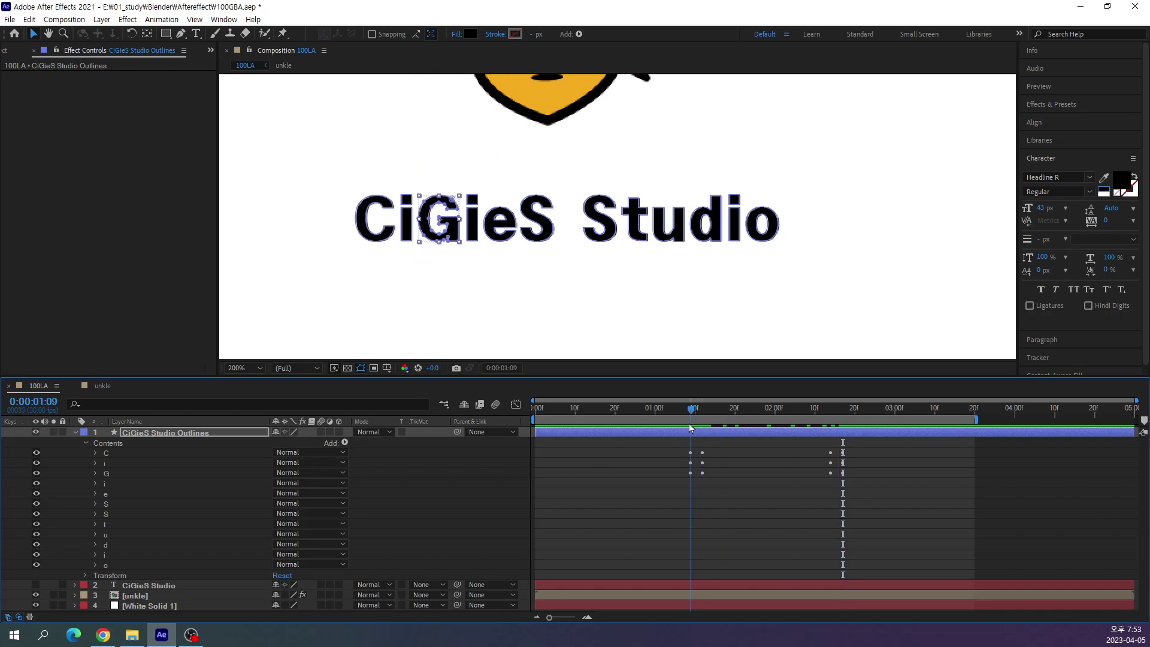
click(94, 483)
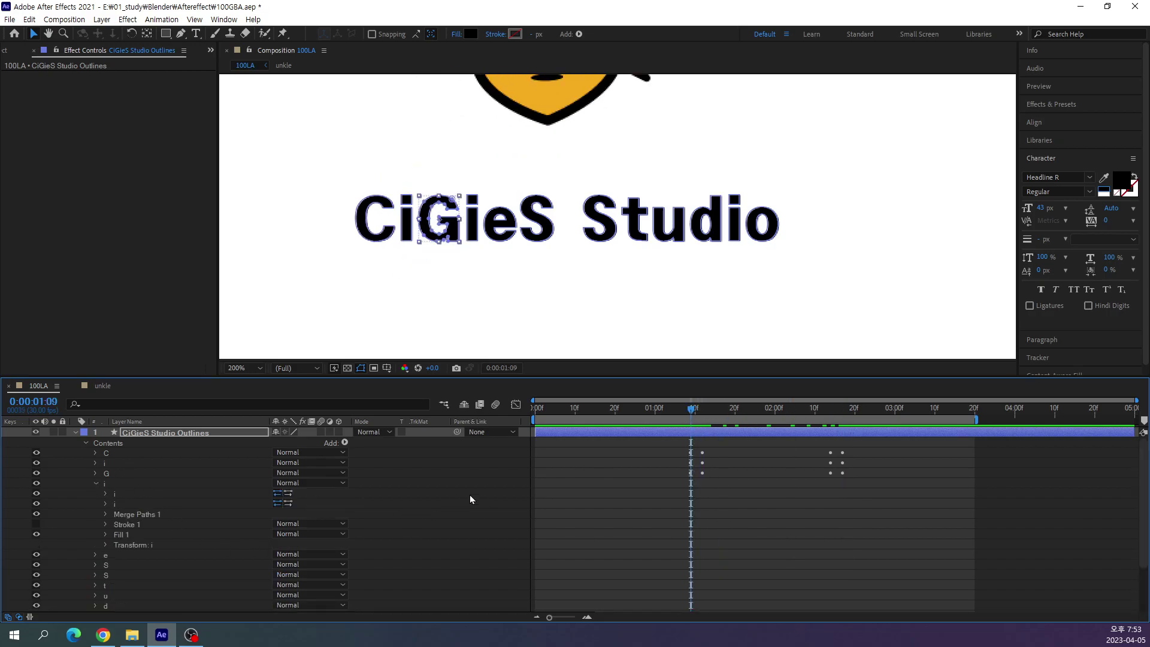
click(105, 545)
scroll(103, 546, down, 1)
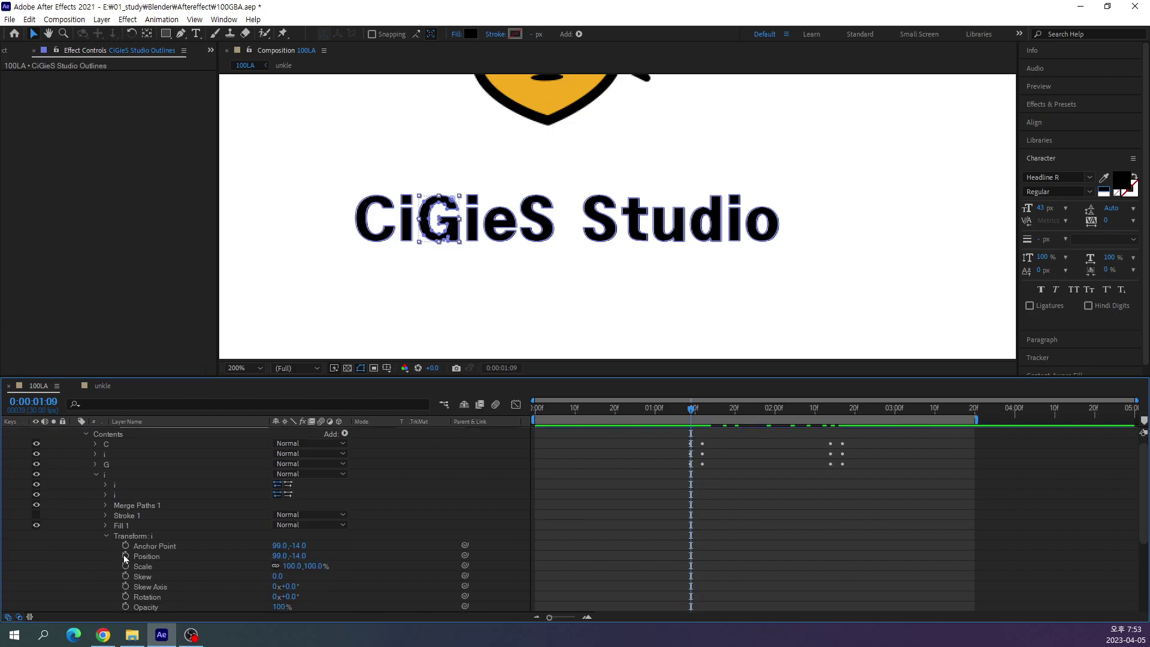
click(124, 555)
click(125, 596)
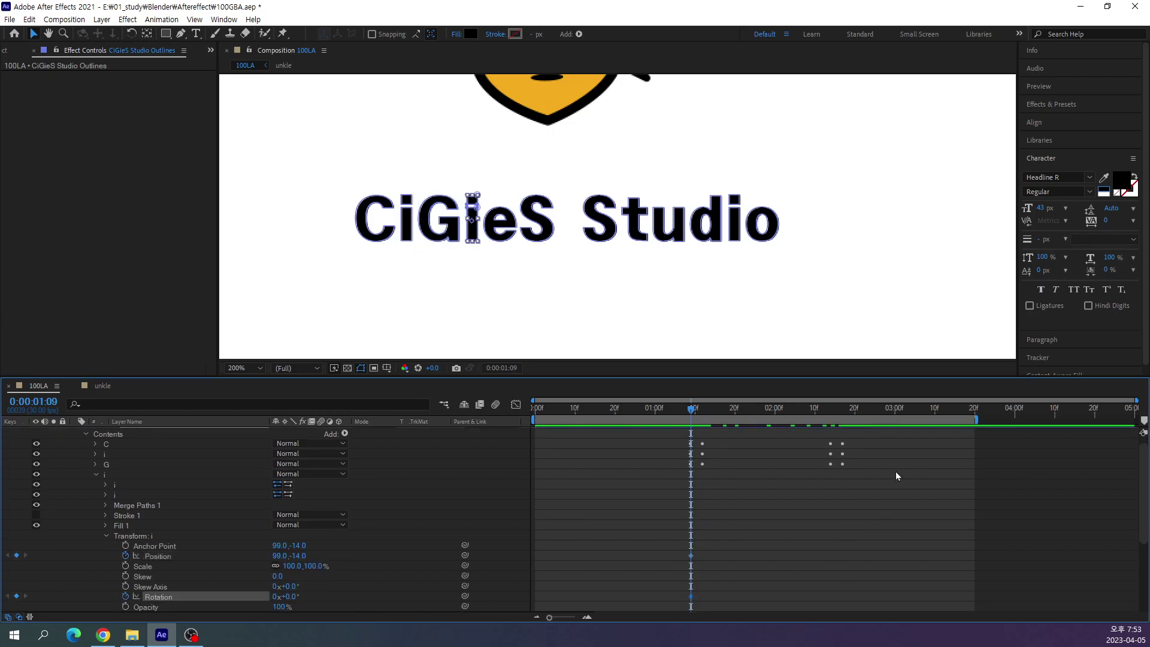
key(Page_Down)
key(Page_Down)
key(Page_Down)
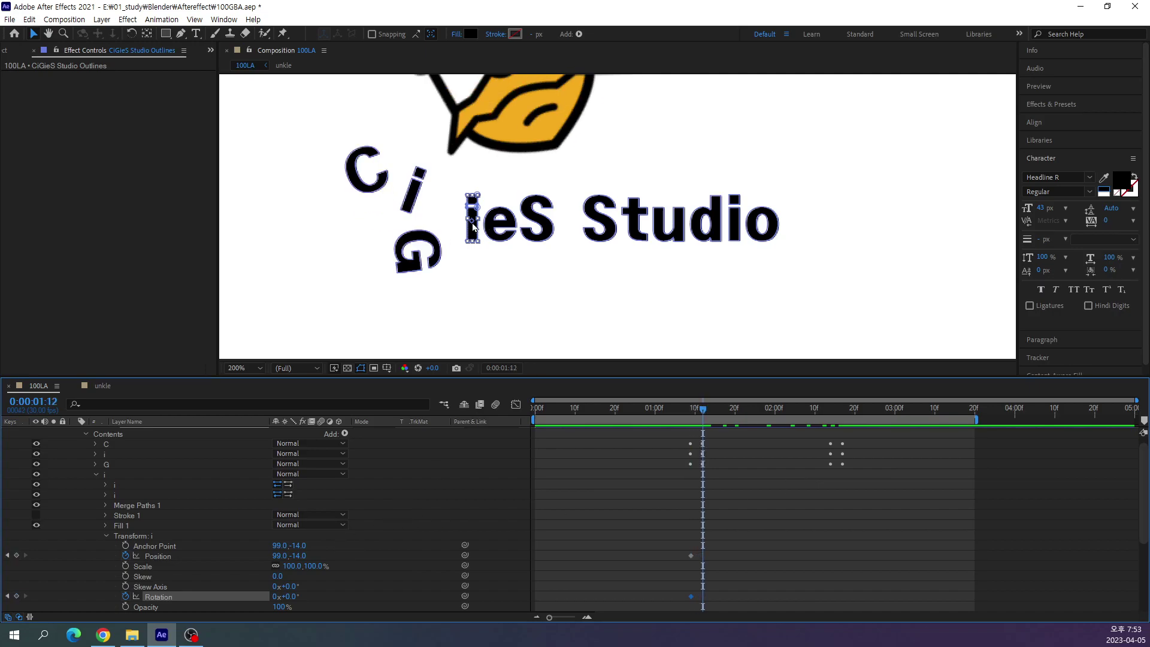
drag(473, 223, 460, 230)
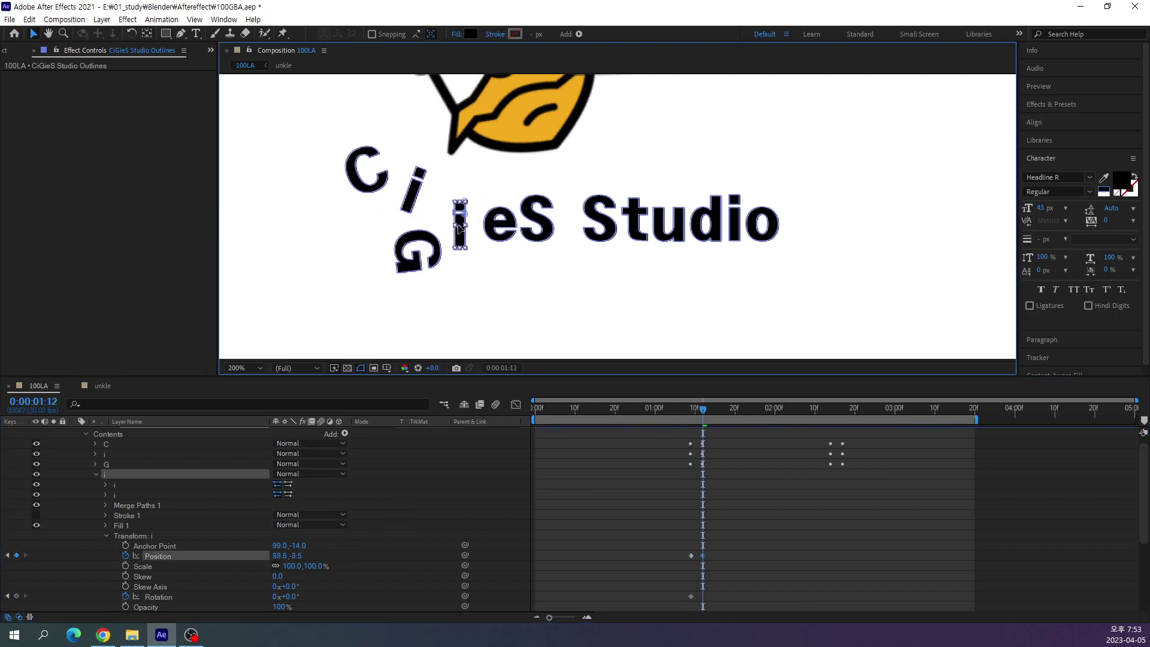
drag(290, 596, 274, 596)
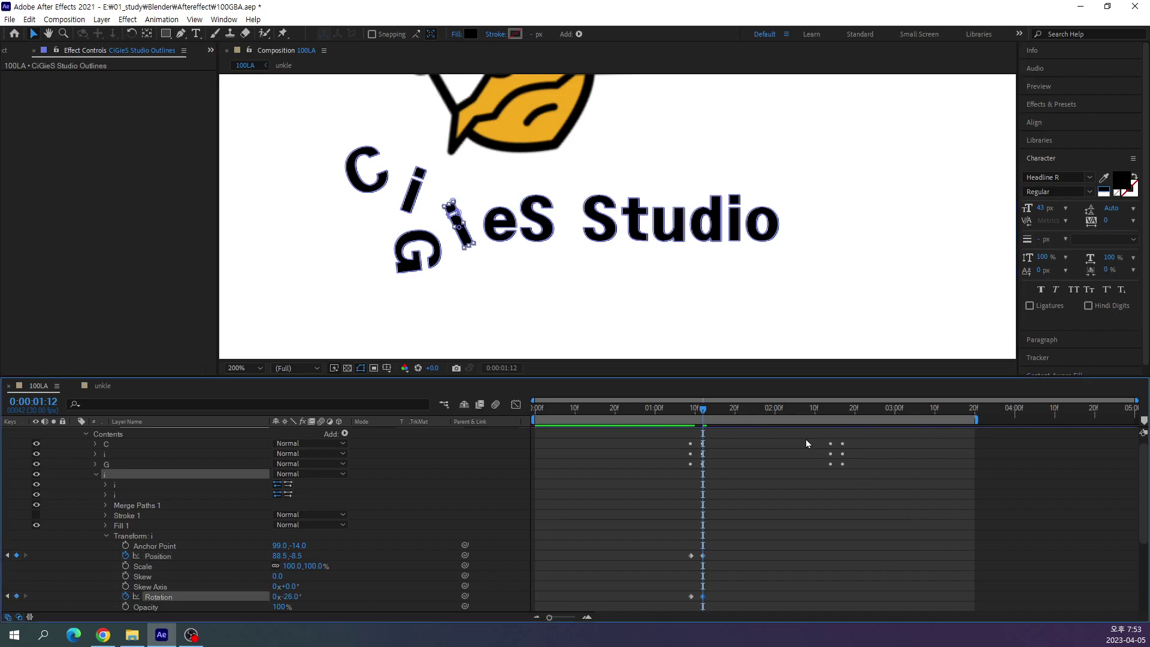
Paste the second i's starting keyframes later so it stands upright again.
drag(743, 423, 831, 426)
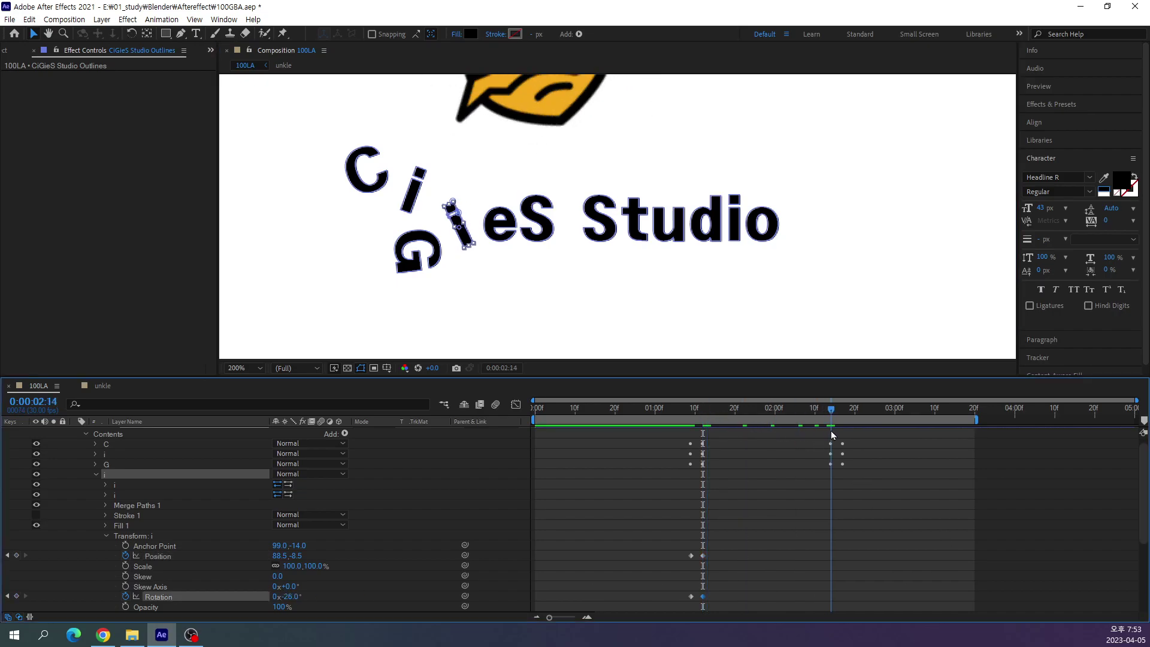
drag(715, 541, 700, 605)
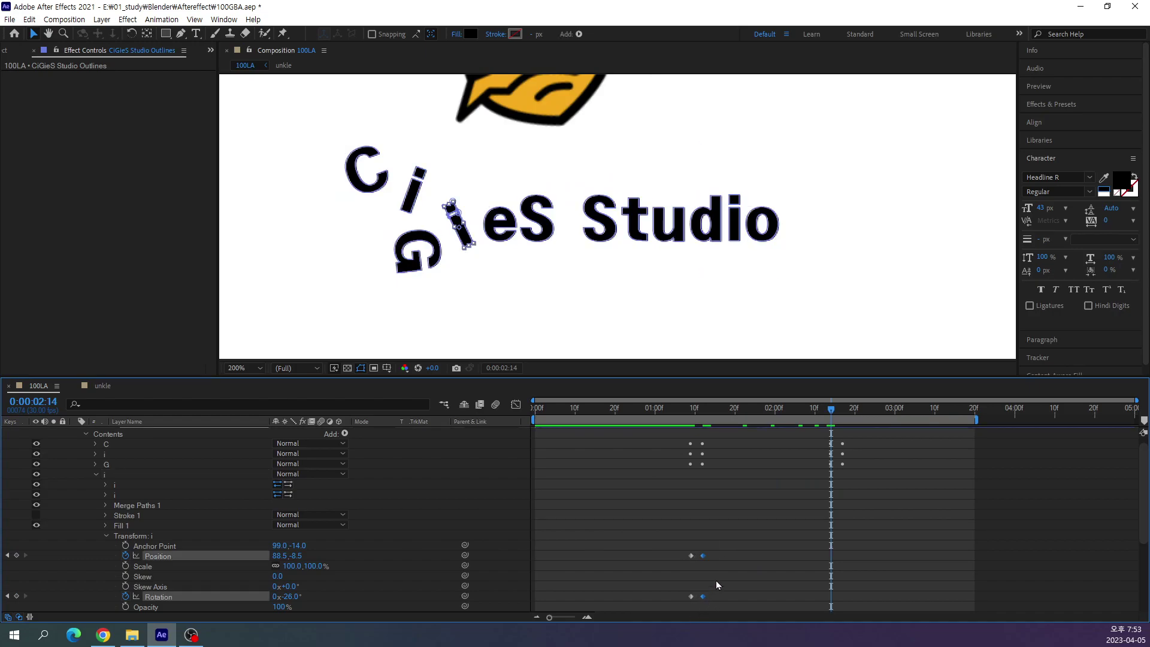
drag(695, 546, 689, 598)
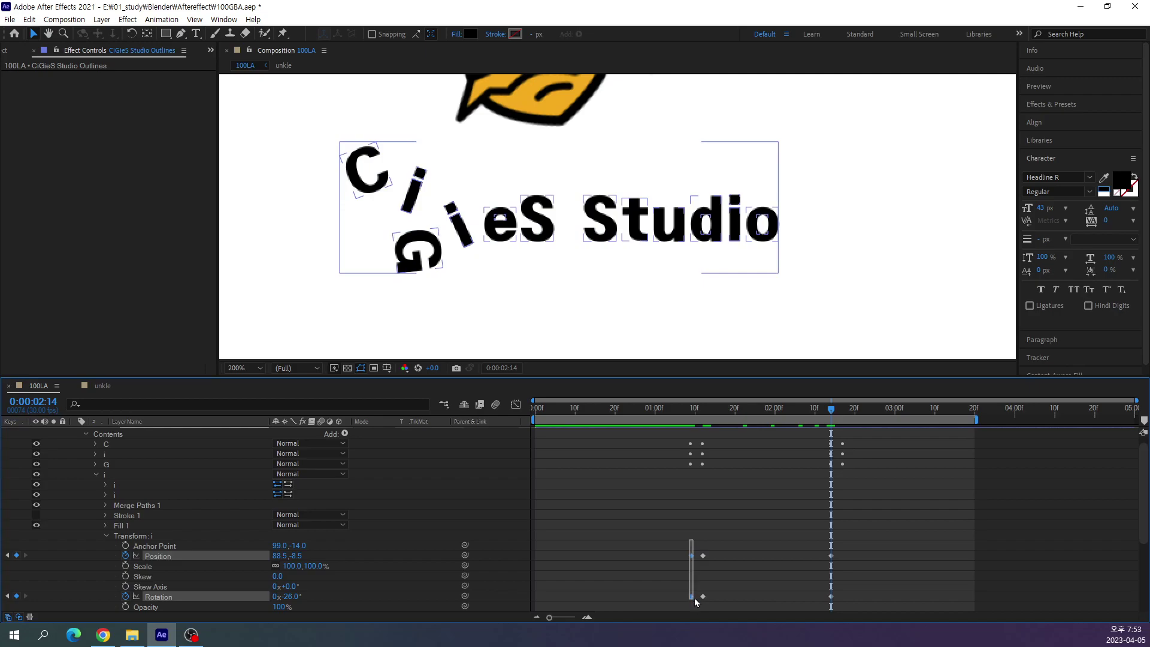
drag(834, 405, 843, 410)
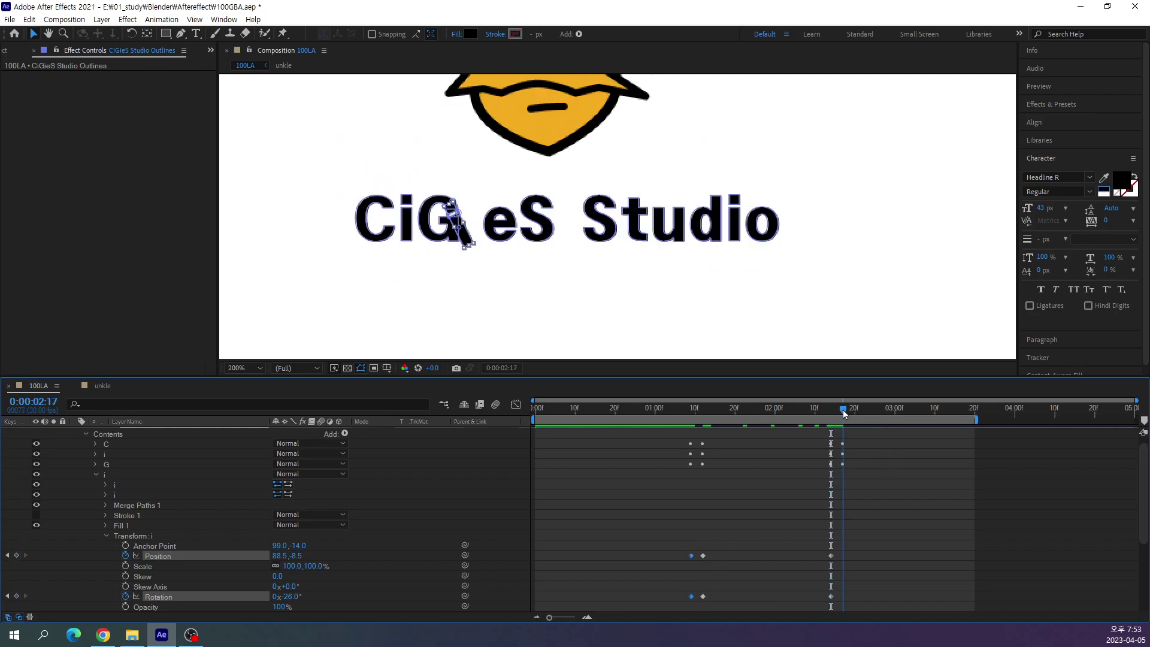
key(ctrl+c)
key(ctrl+v)
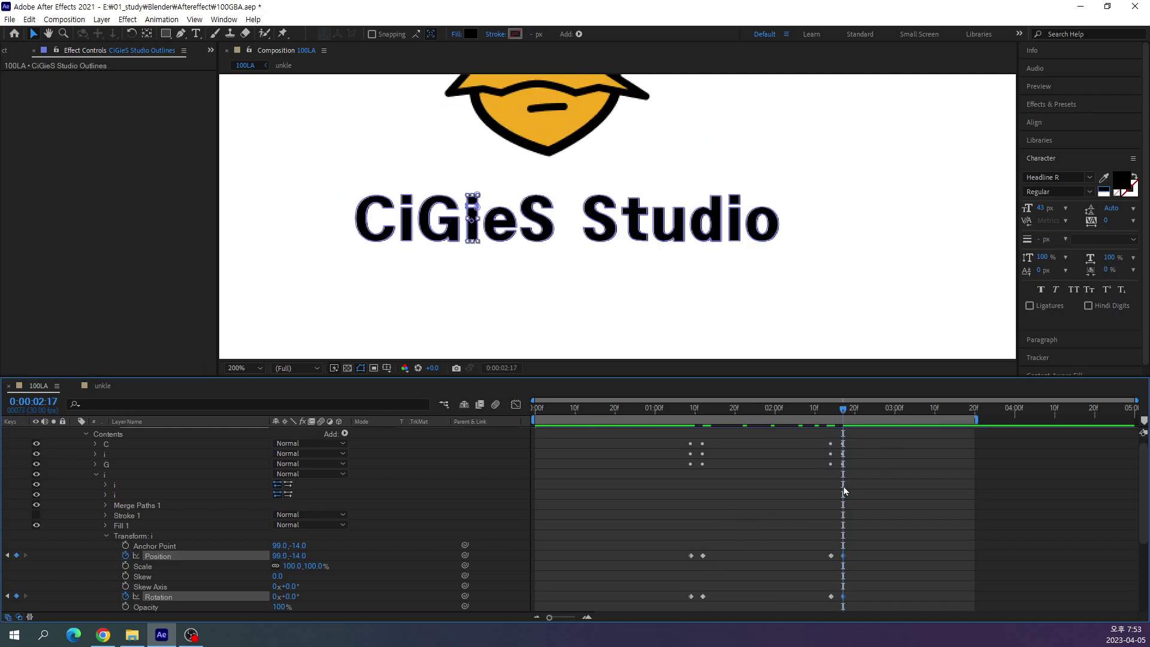
click(96, 475)
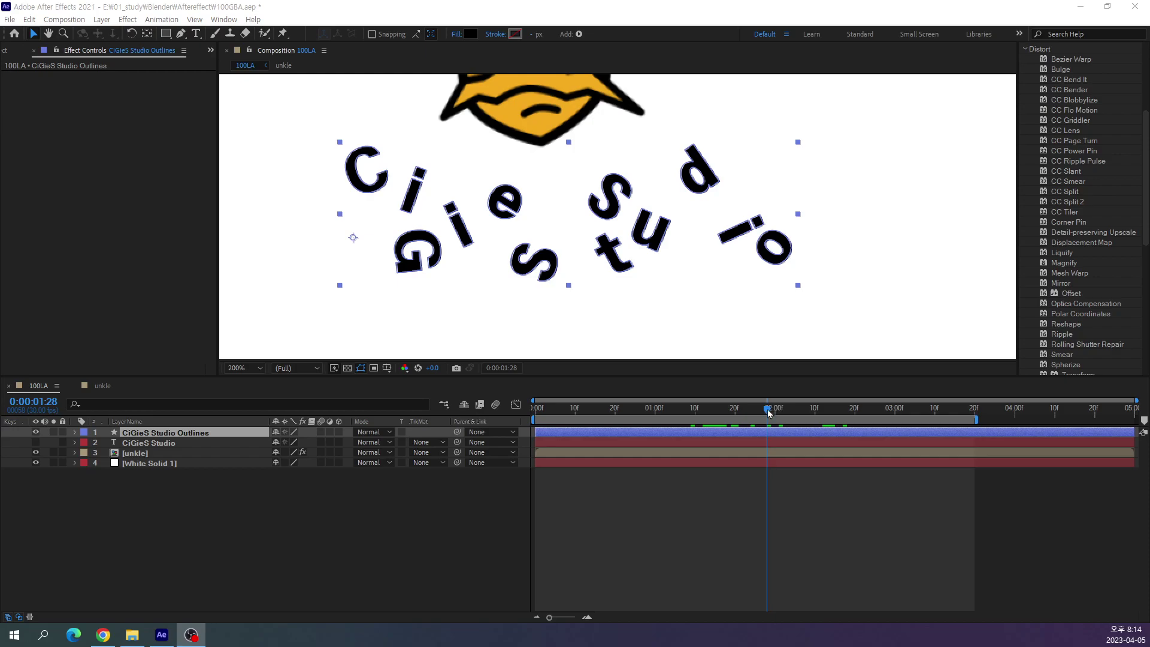
mouse_move(768, 413)
mouse_down()
mouse_move(666, 484)
mouse_move(982, 532)
mouse_move(736, 566)
mouse_move(651, 561)
mouse_up()
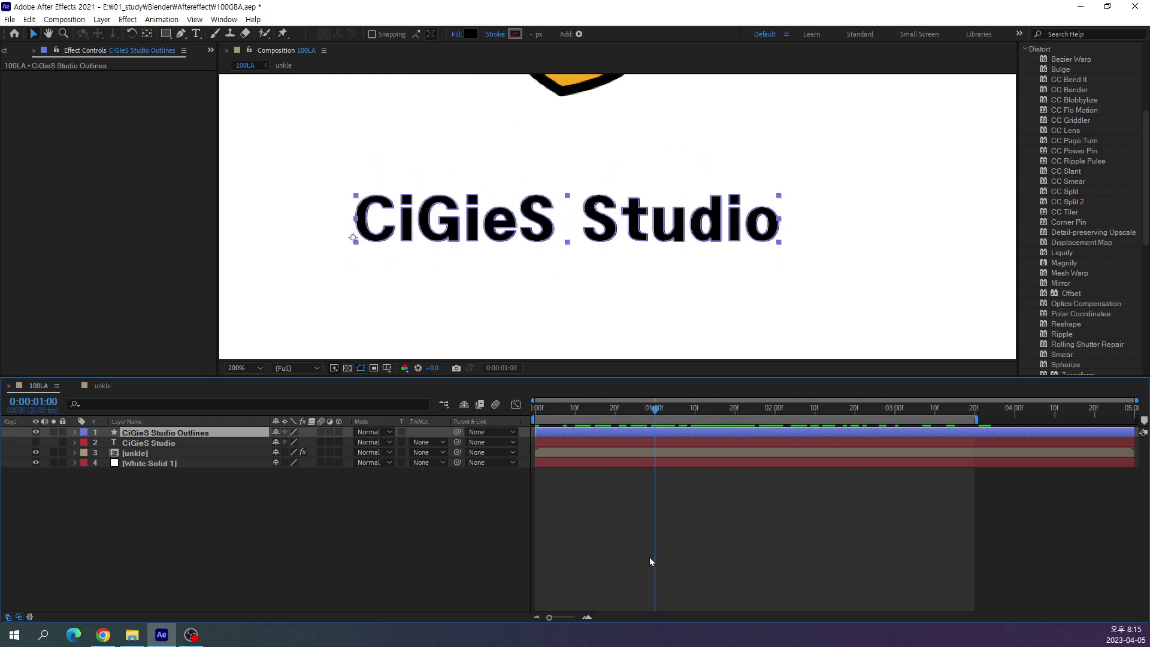
key(comma)
key(period)
key(comma)
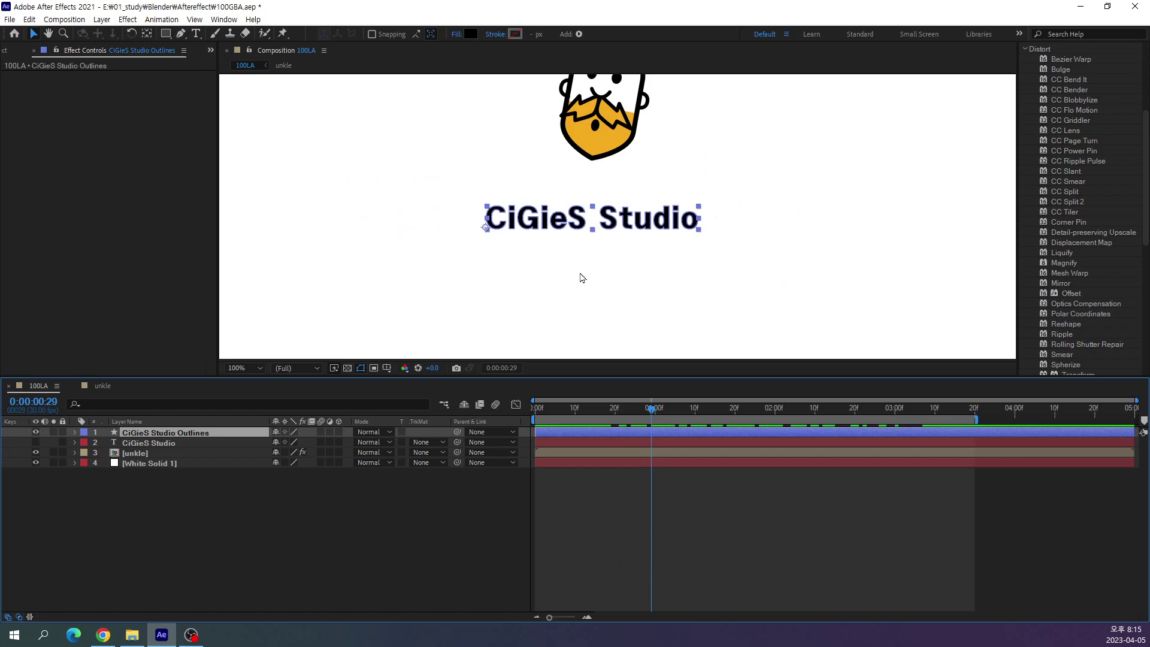
click(261, 537)
scroll(1088, 216, up, 5)
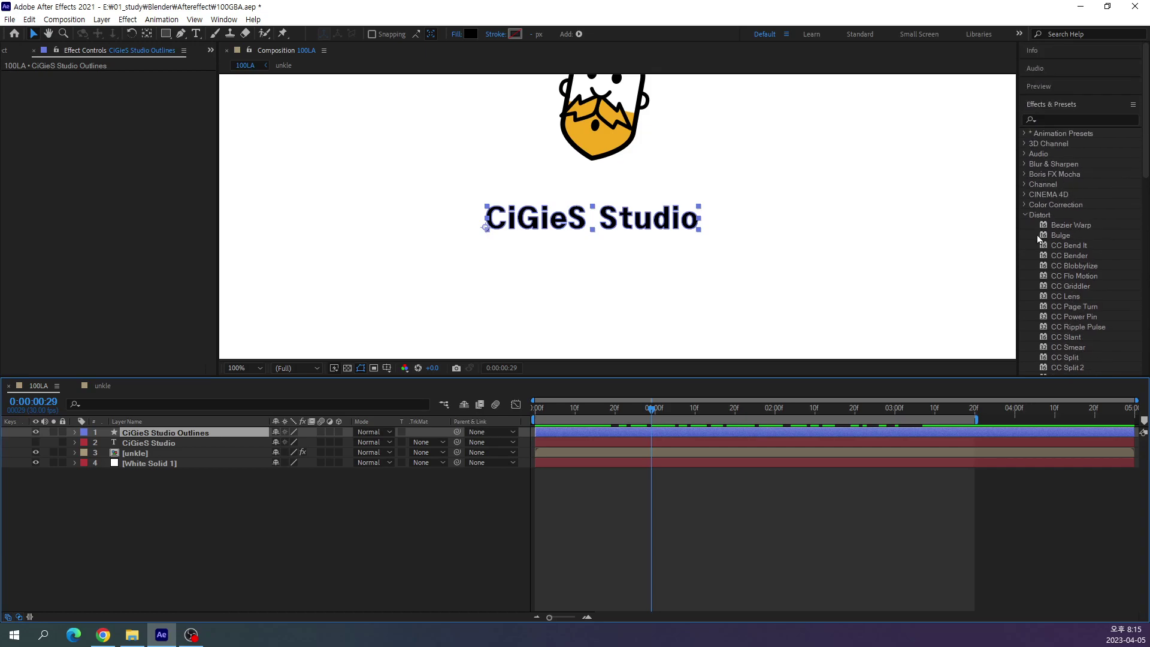
click(1030, 216)
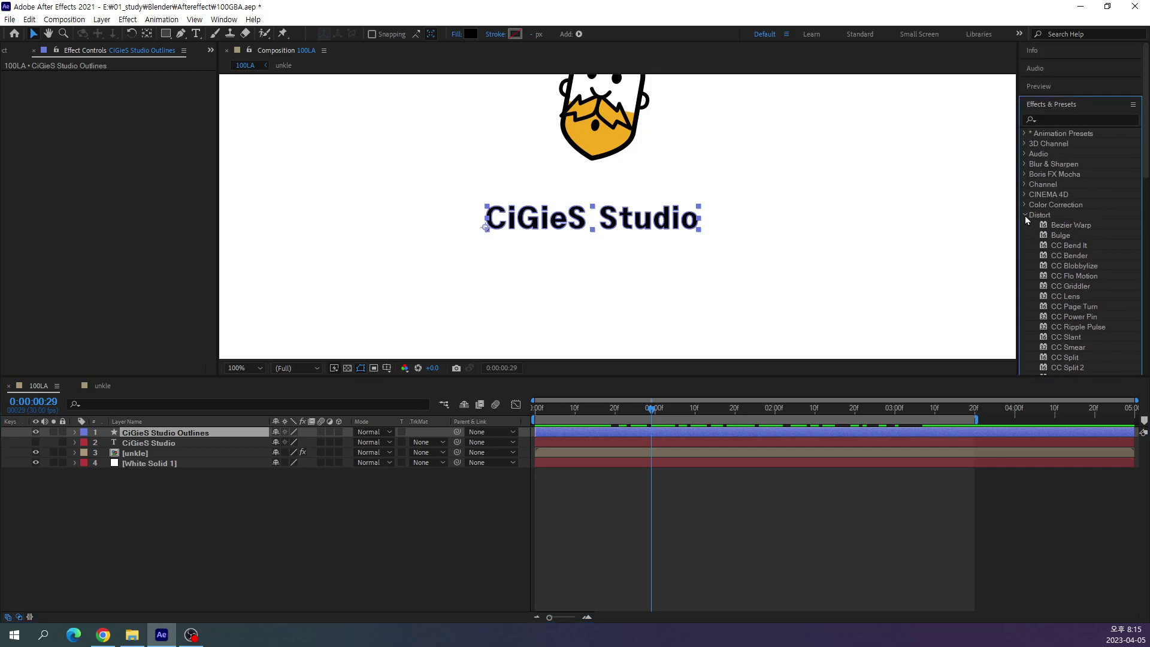
click(1026, 216)
click(1025, 215)
scroll(1069, 259, down, 4)
scroll(1065, 273, down, 1)
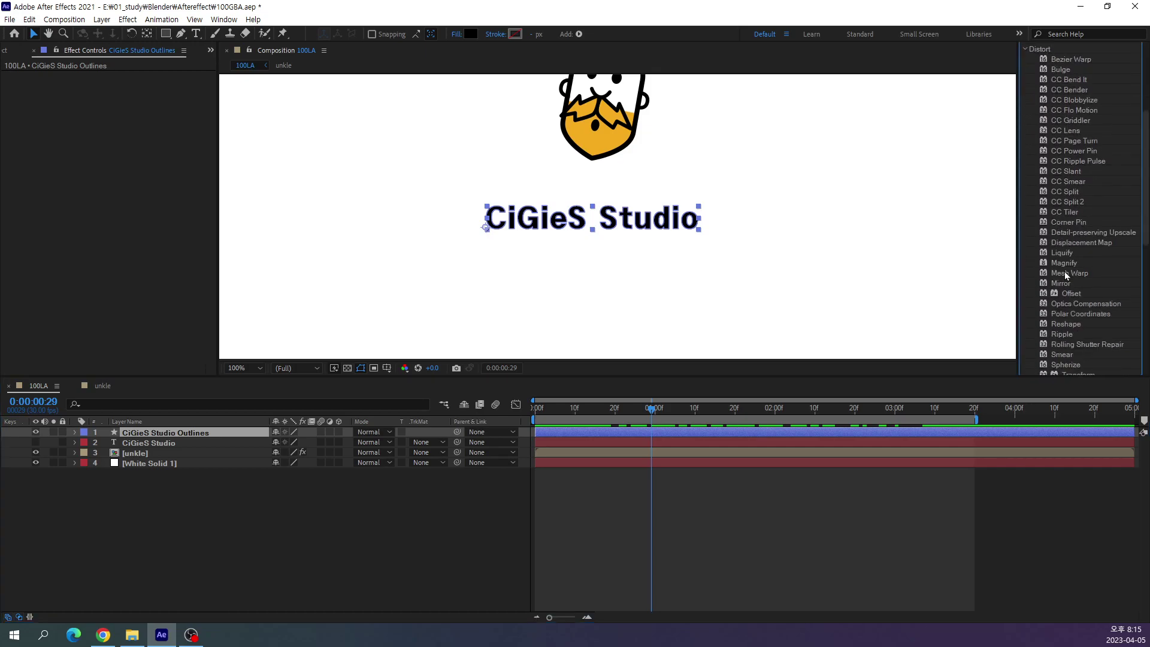
scroll(1064, 274, down, 1)
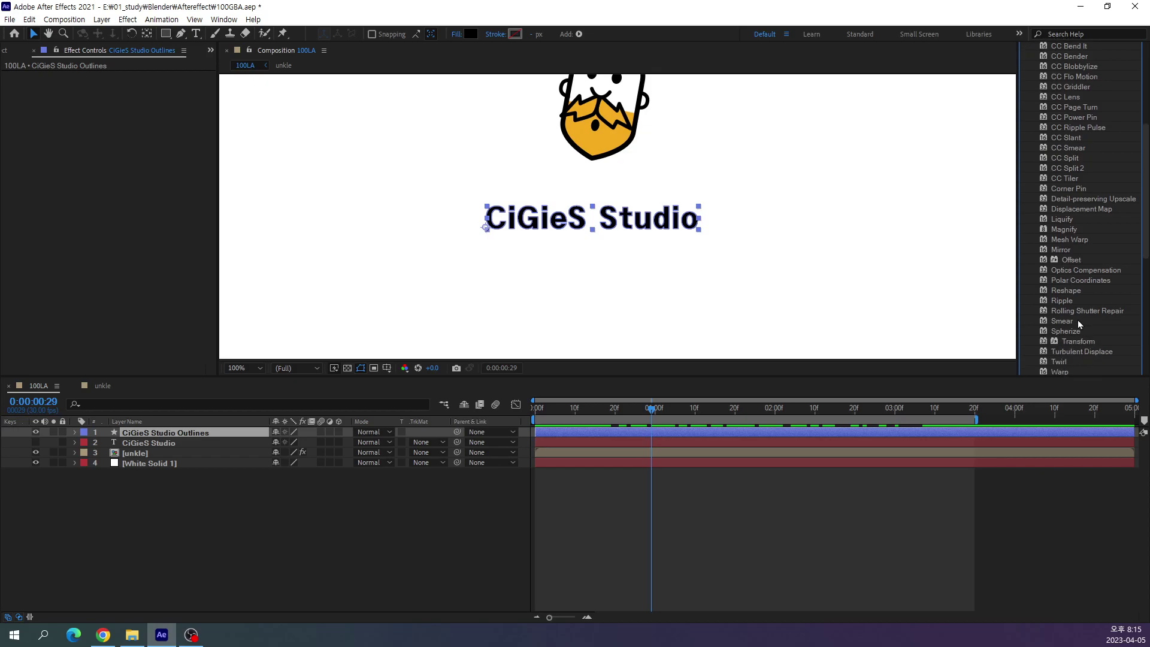
scroll(1081, 335, down, 1)
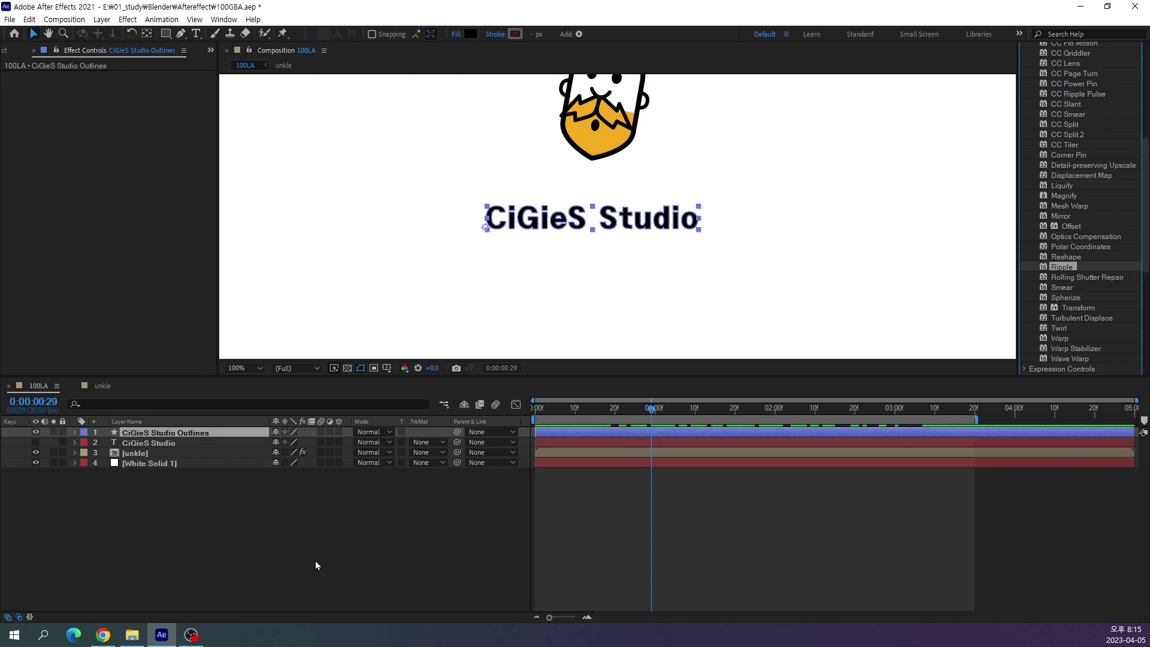
click(256, 532)
click(136, 441)
click(106, 533)
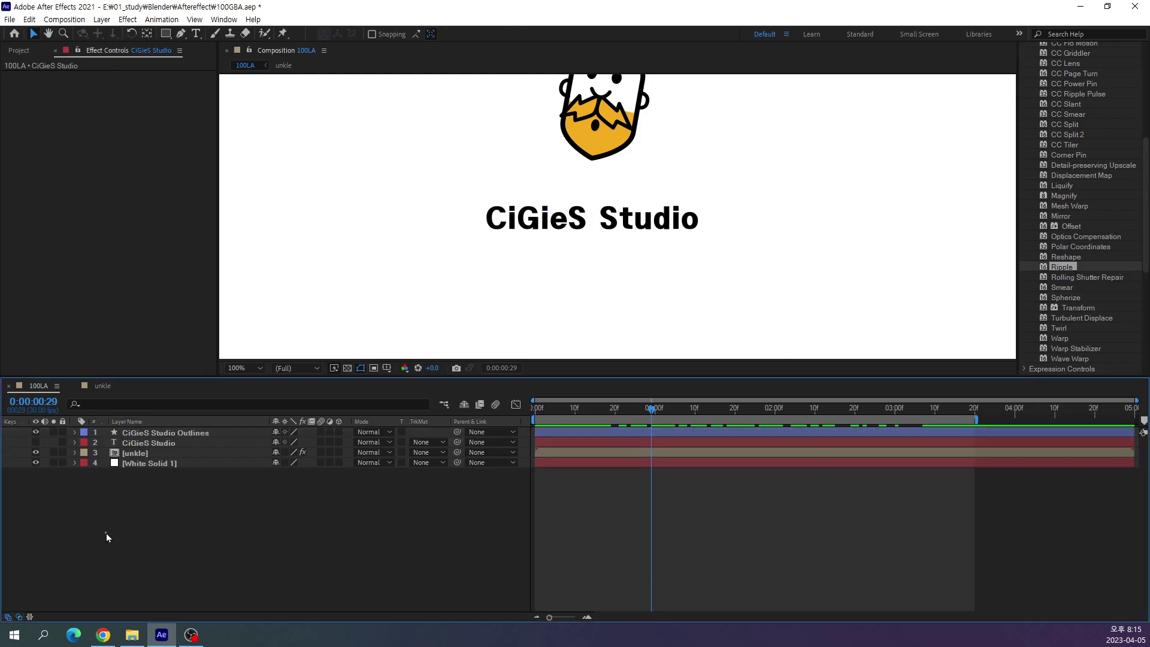
scroll(1055, 323, down, 5)
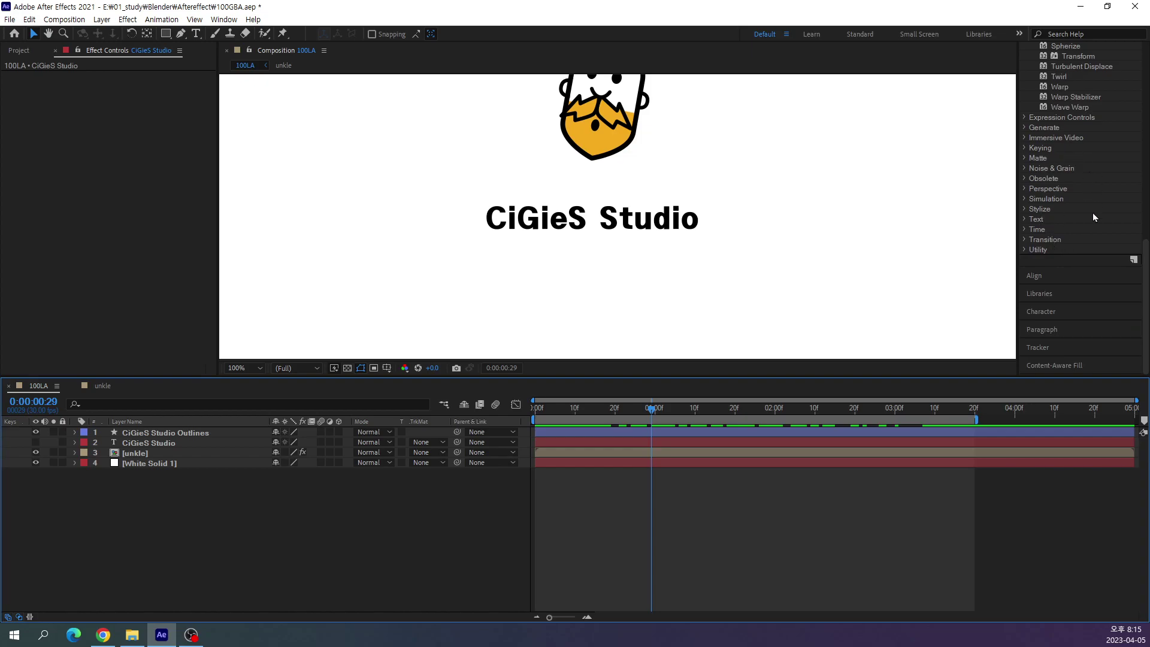
scroll(1085, 222, up, 5)
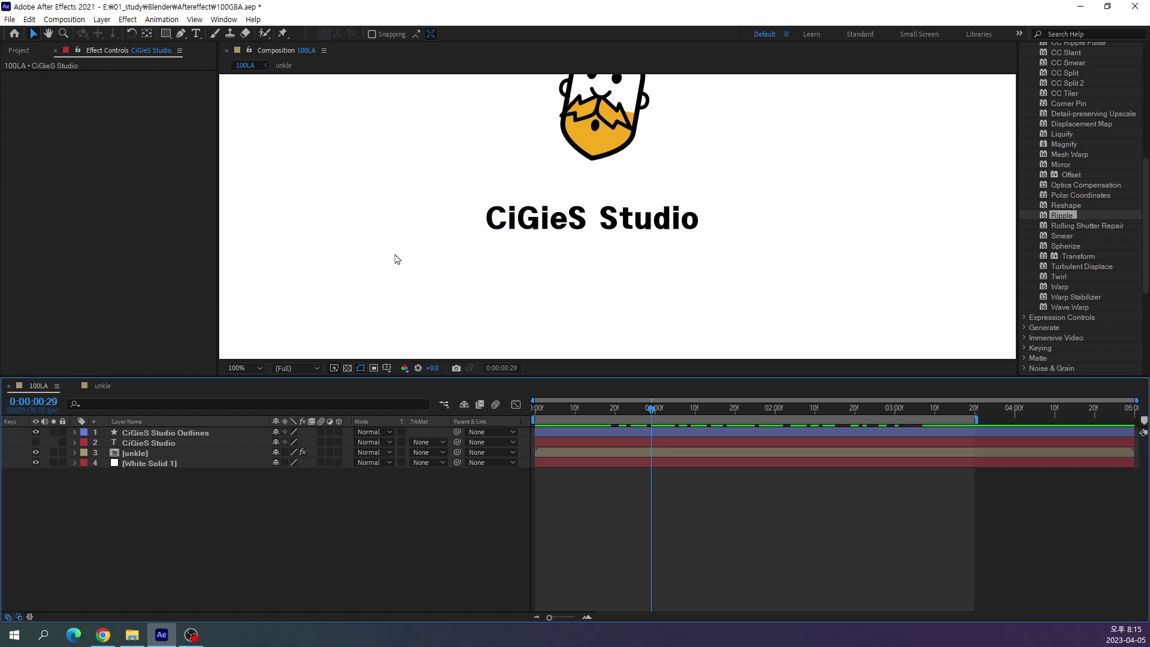
mouse_move(649, 406)
mouse_down()
mouse_move(606, 481)
mouse_move(754, 517)
mouse_up()
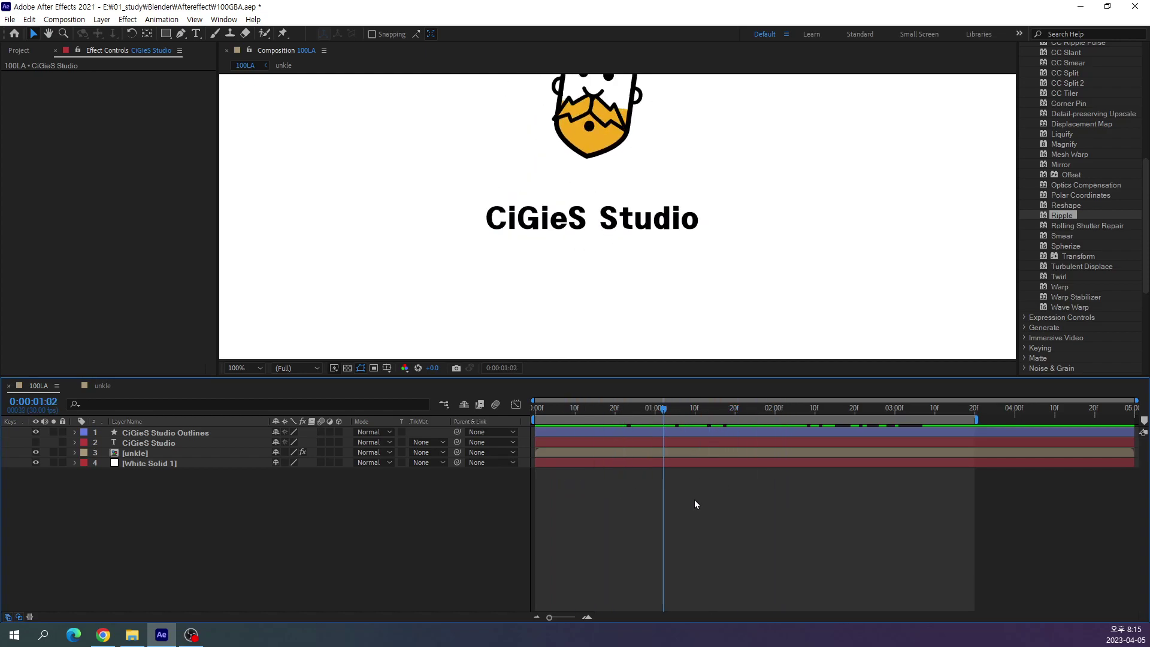
Apply Distort > Ripple to the CiGieS Studio Outlines layer and try out radius values.
click(141, 433)
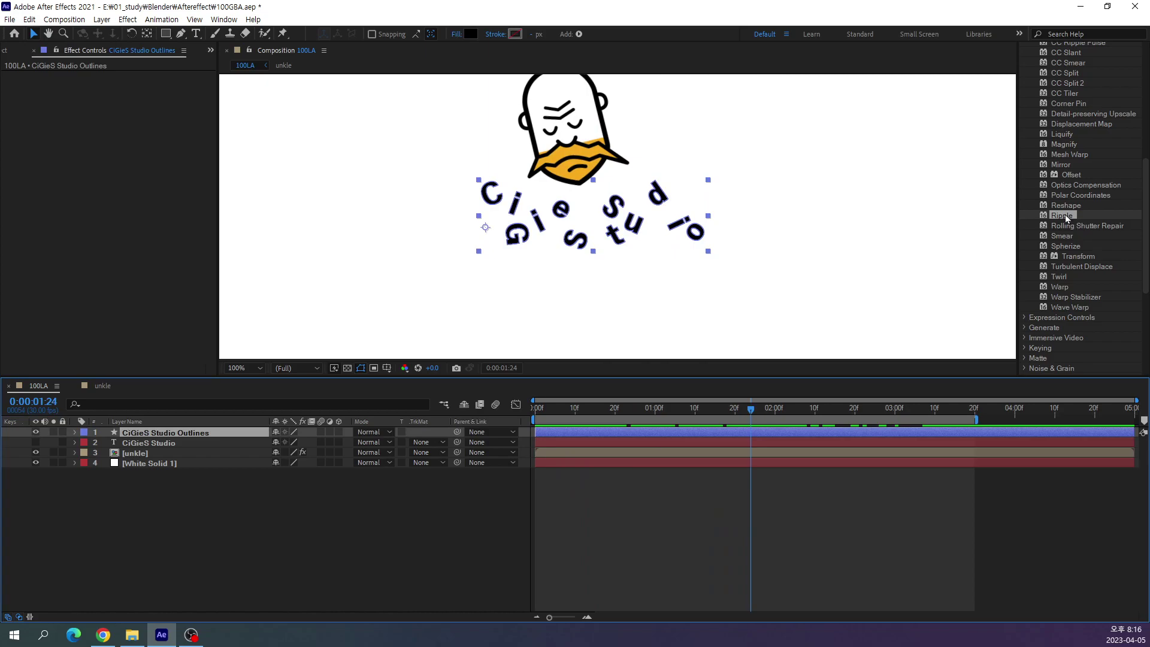
drag(1066, 215, 181, 433)
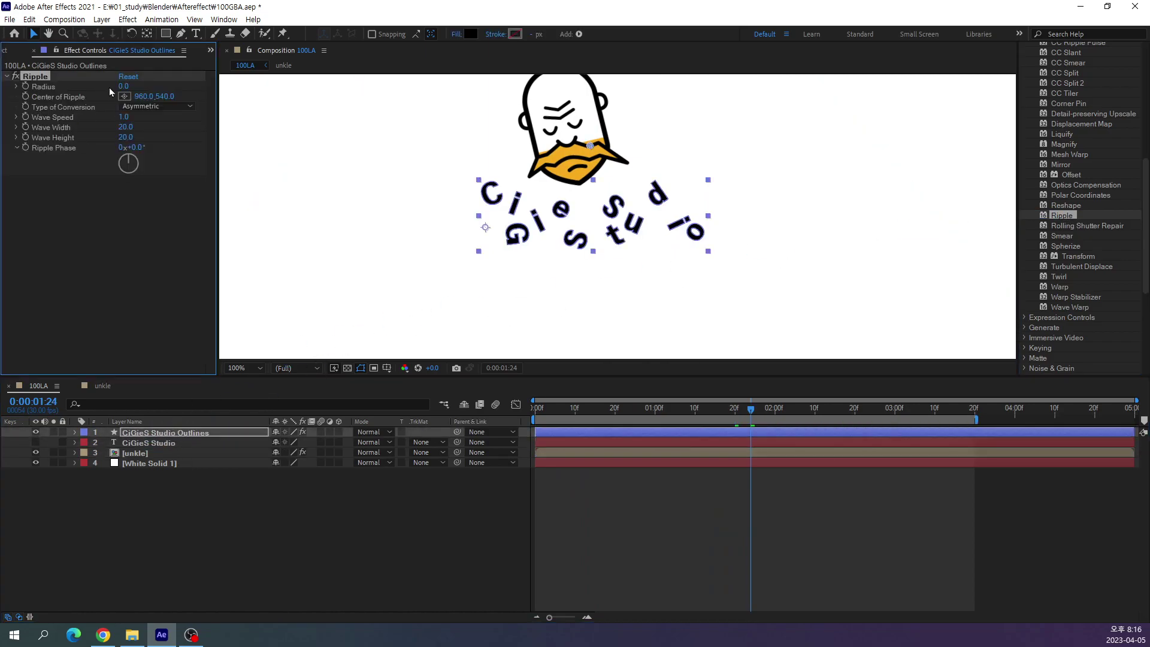
drag(124, 86, 165, 90)
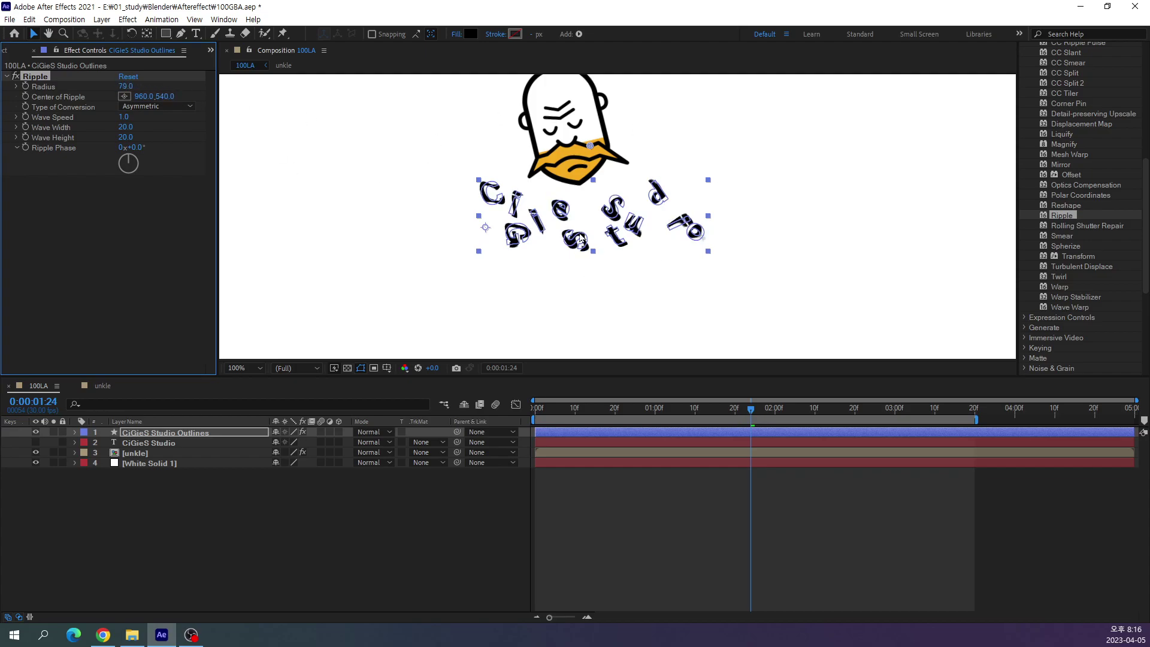
key(period)
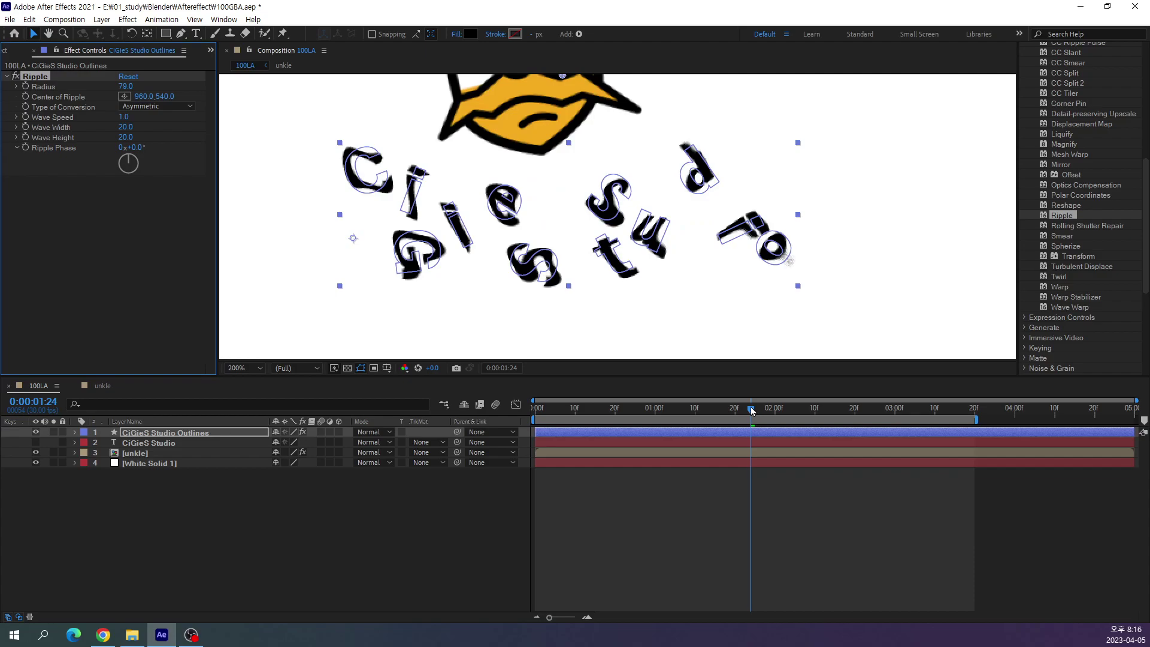
drag(752, 411, 691, 446)
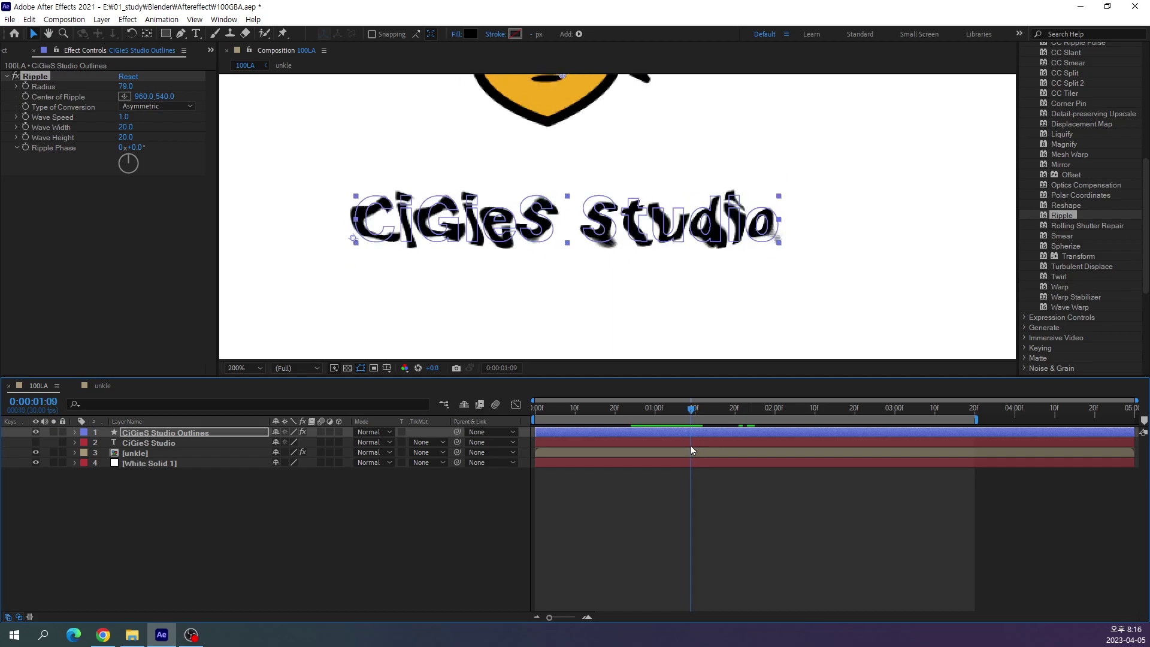
click(126, 87)
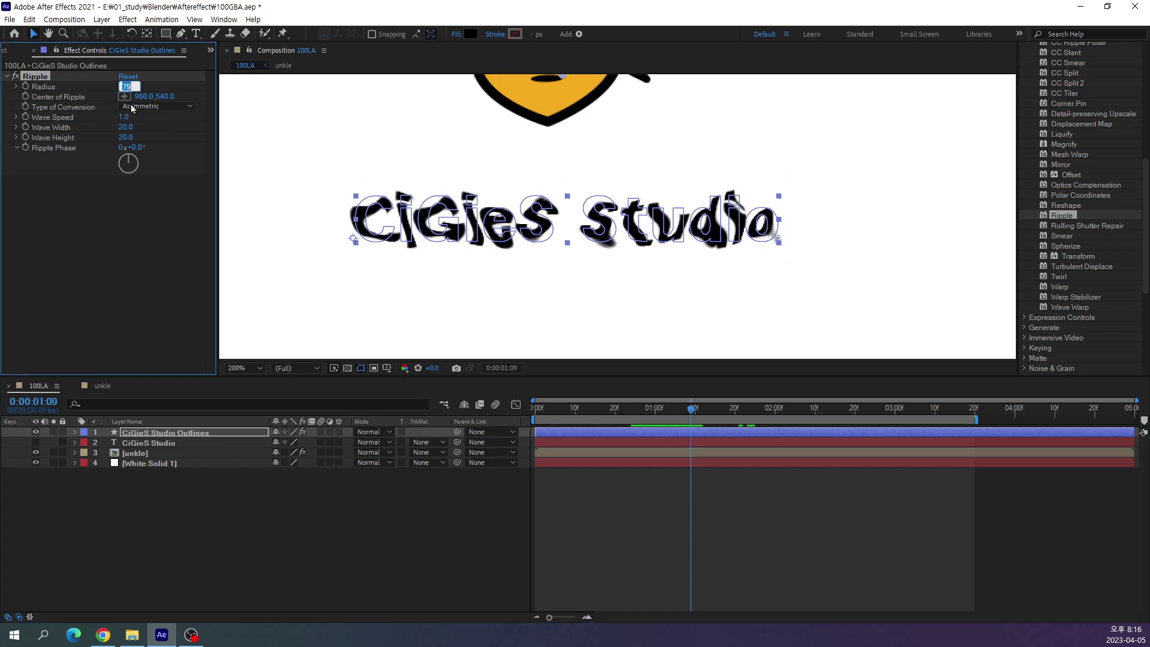
text(0)
key(Return)
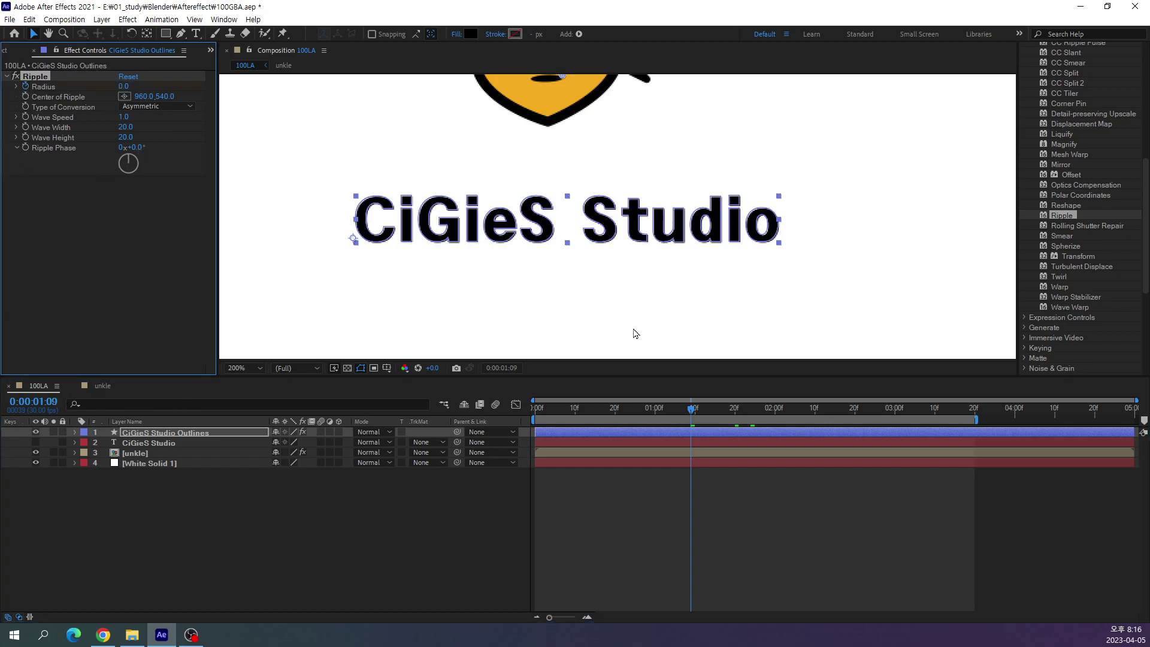
Set the Ripple Radius to 20.
key(Page_Down)
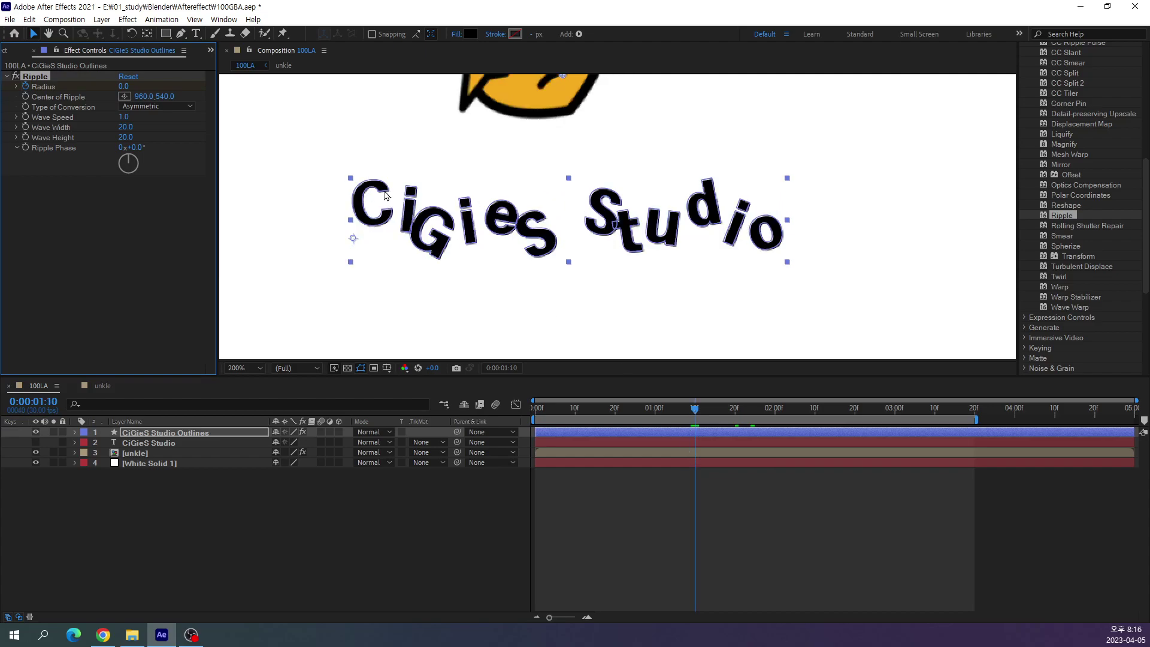
mouse_move(124, 86)
mouse_down()
mouse_move(144, 88)
mouse_move(128, 86)
mouse_up()
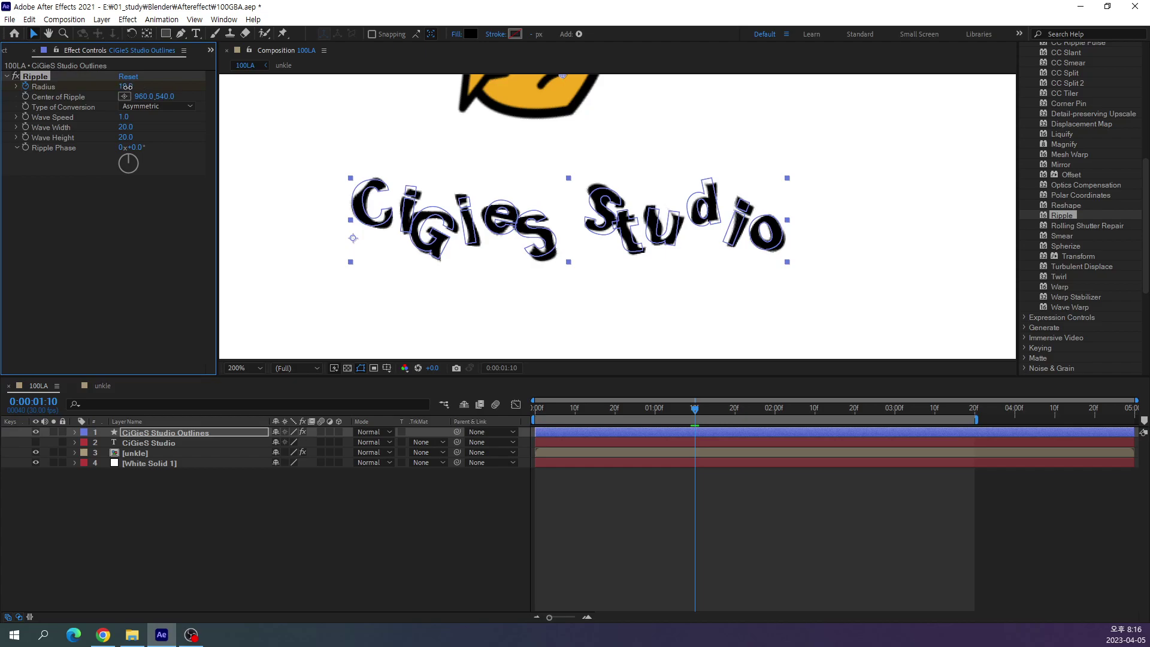
click(127, 86)
text(20)
key(Return)
Scrub to 2:16, where the letters land straight, to check the ripple.
drag(696, 414, 821, 433)
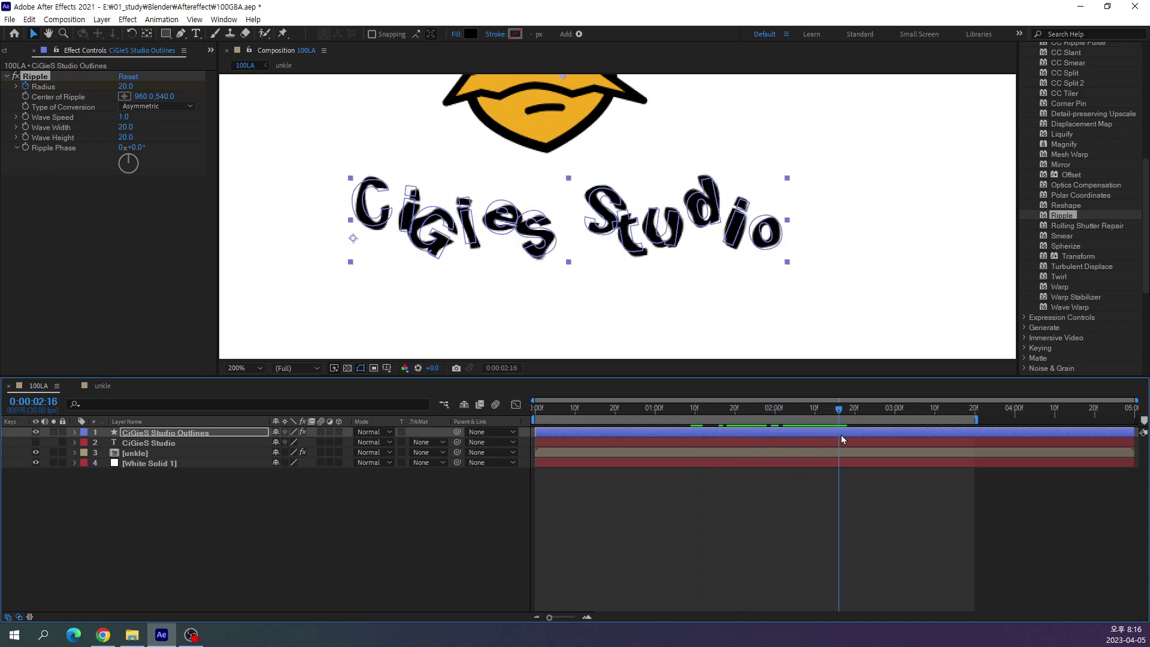
drag(821, 433, 841, 441)
key(Page_Down)
key(Page_Up)
Keyframe the Ripple Radius at 20 on 2:16 and 0 on 2:17.
click(140, 434)
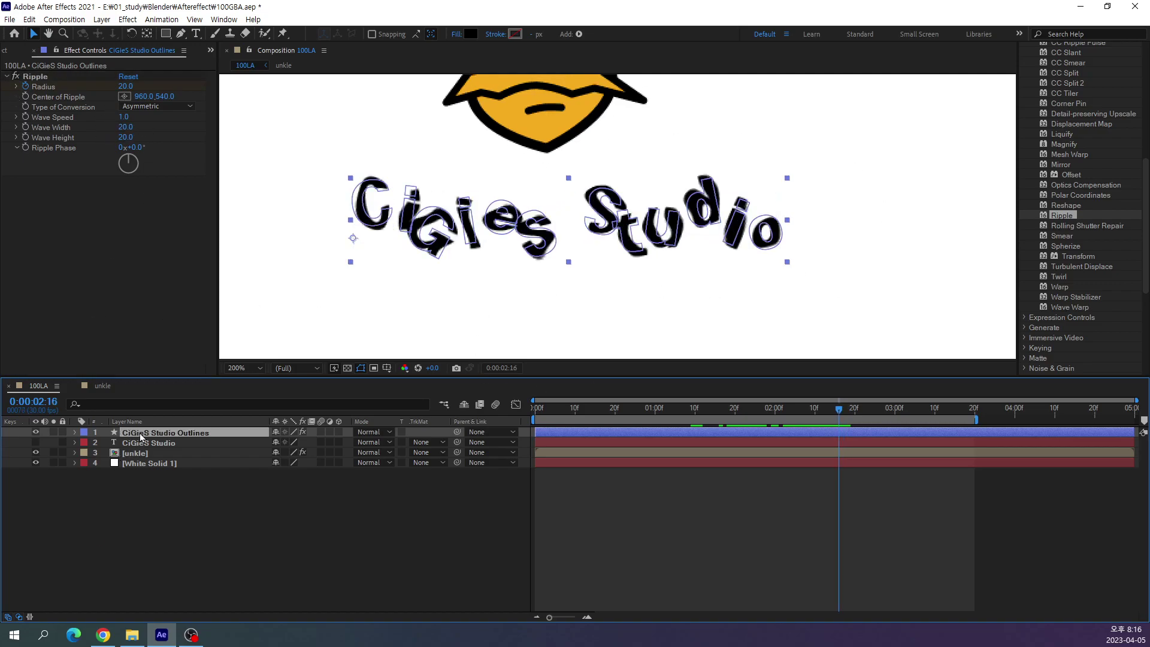
key(u)
scroll(271, 569, down, 5)
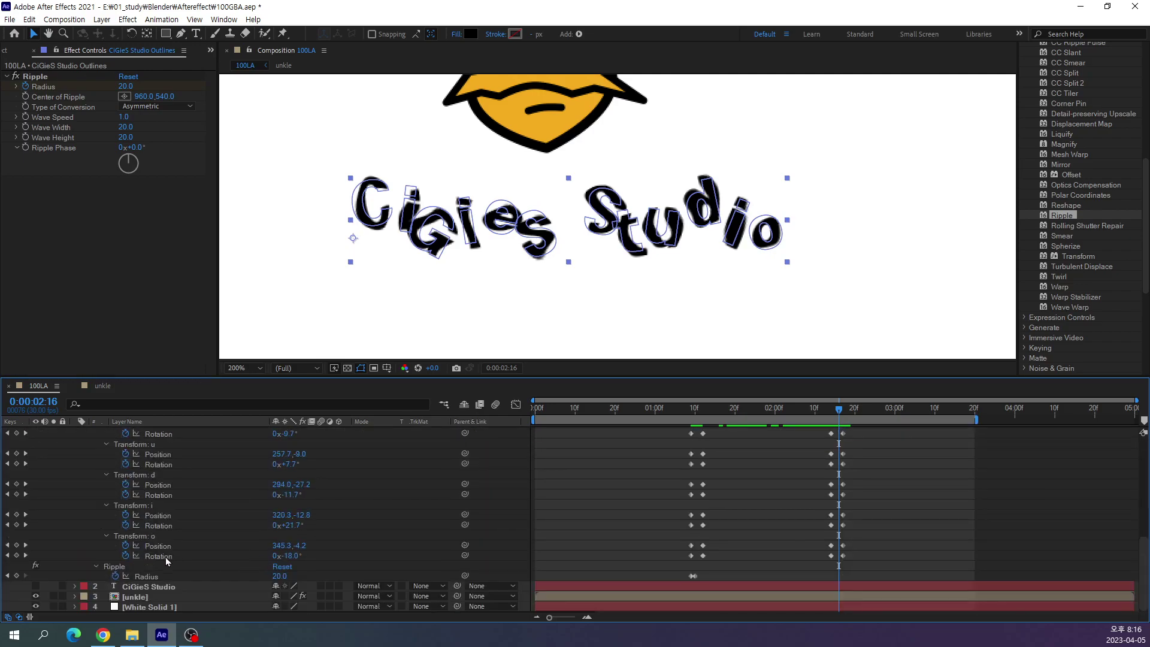
click(16, 576)
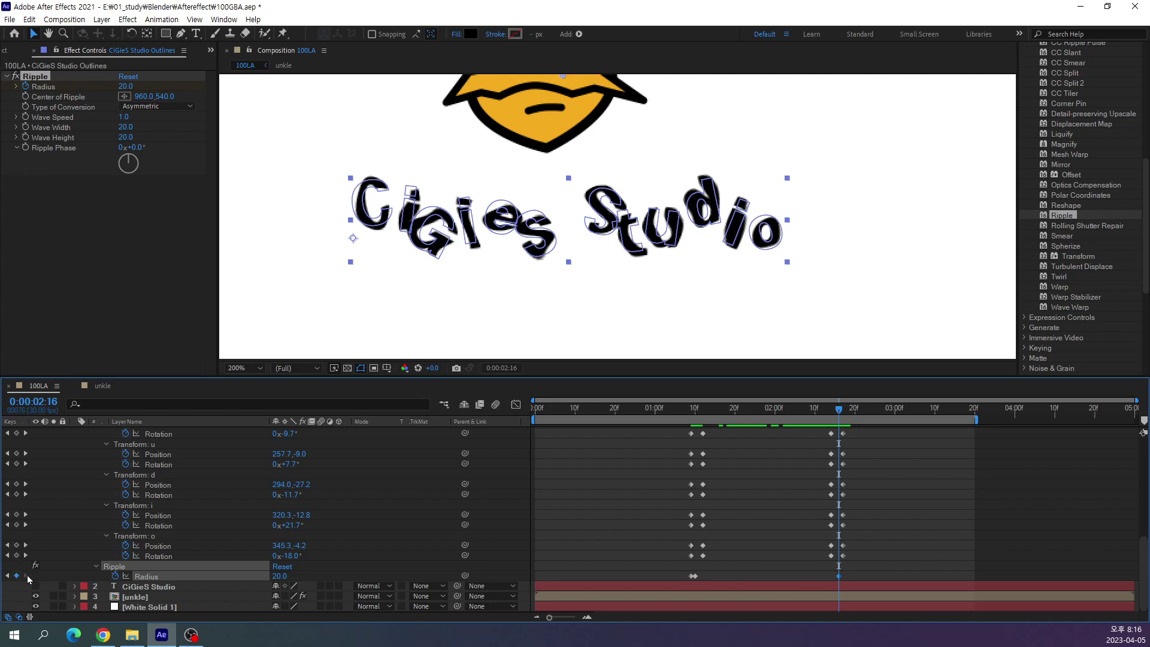
key(Page_Down)
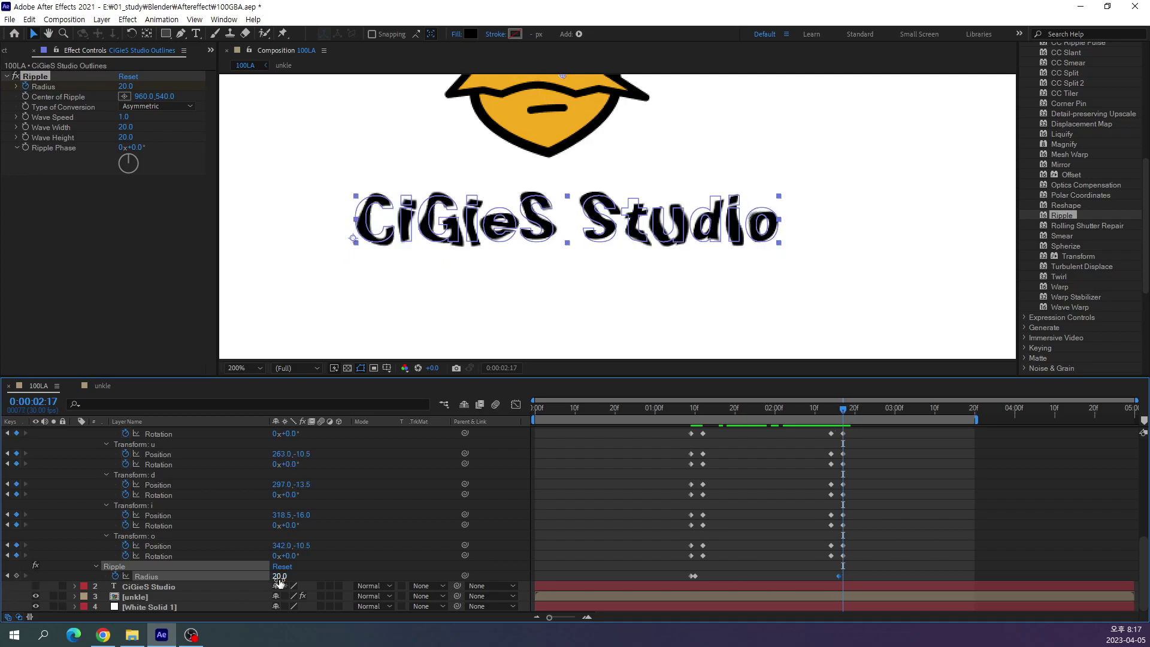
click(280, 576)
text(0)
key(Return)
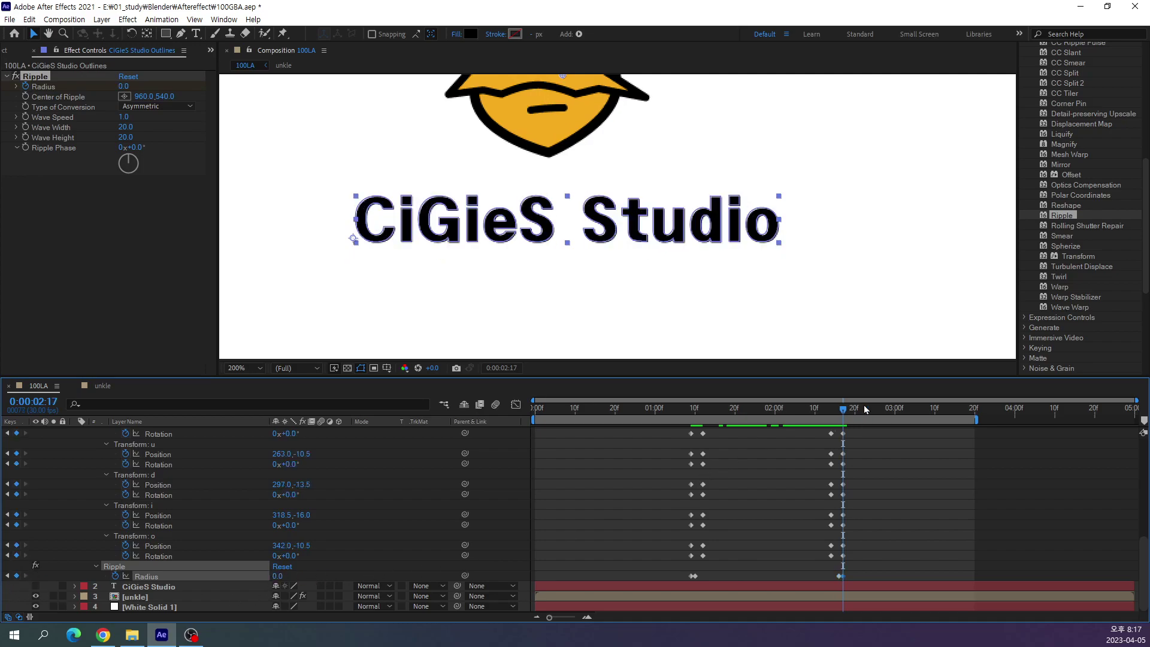
Play back from the scattered letters to preview the ripple fading out.
drag(846, 411, 750, 459)
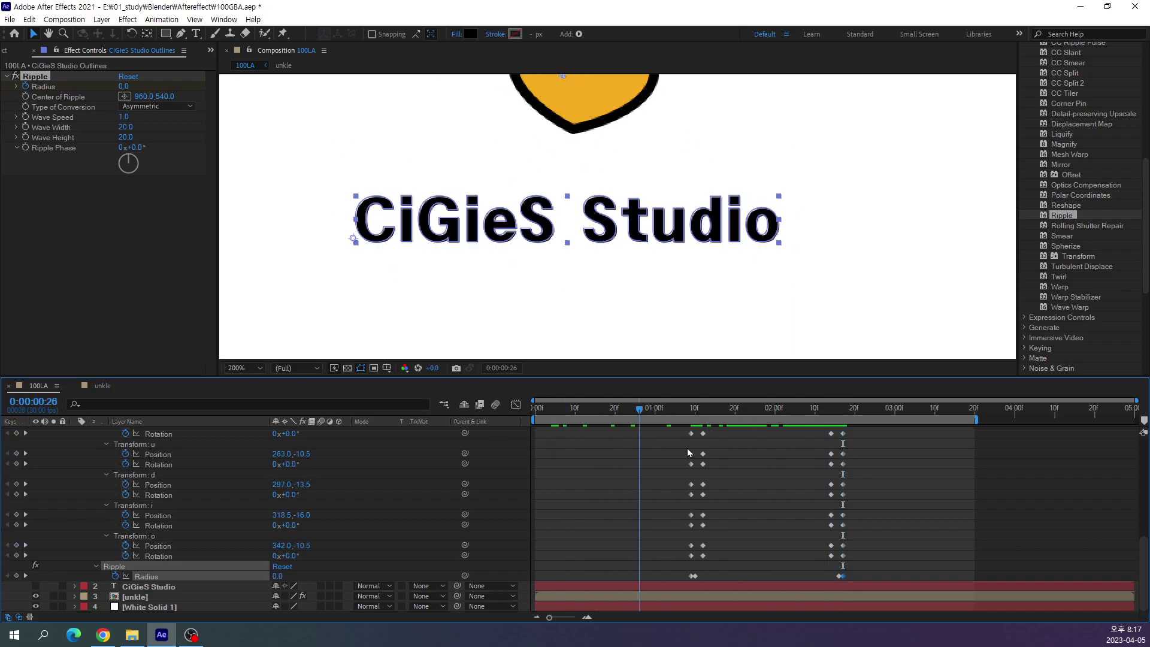
key(space)
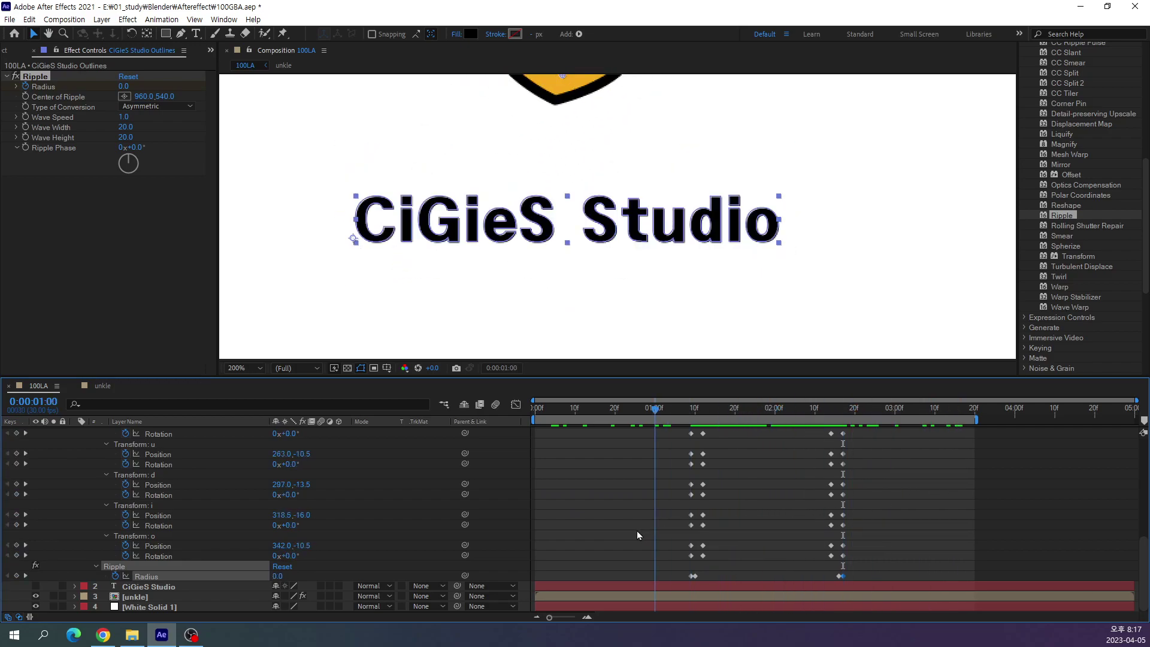
key(space)
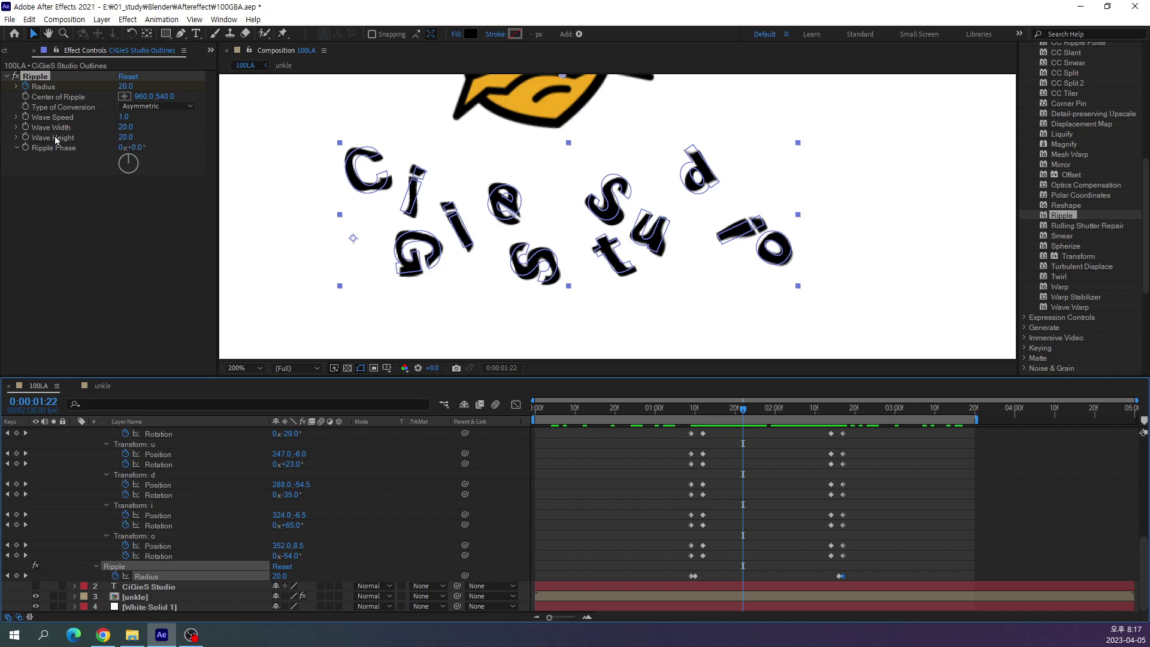
Set Ripple Wave Width to 2.0 and Wave Height to 35, then scrub to preview.
click(126, 127)
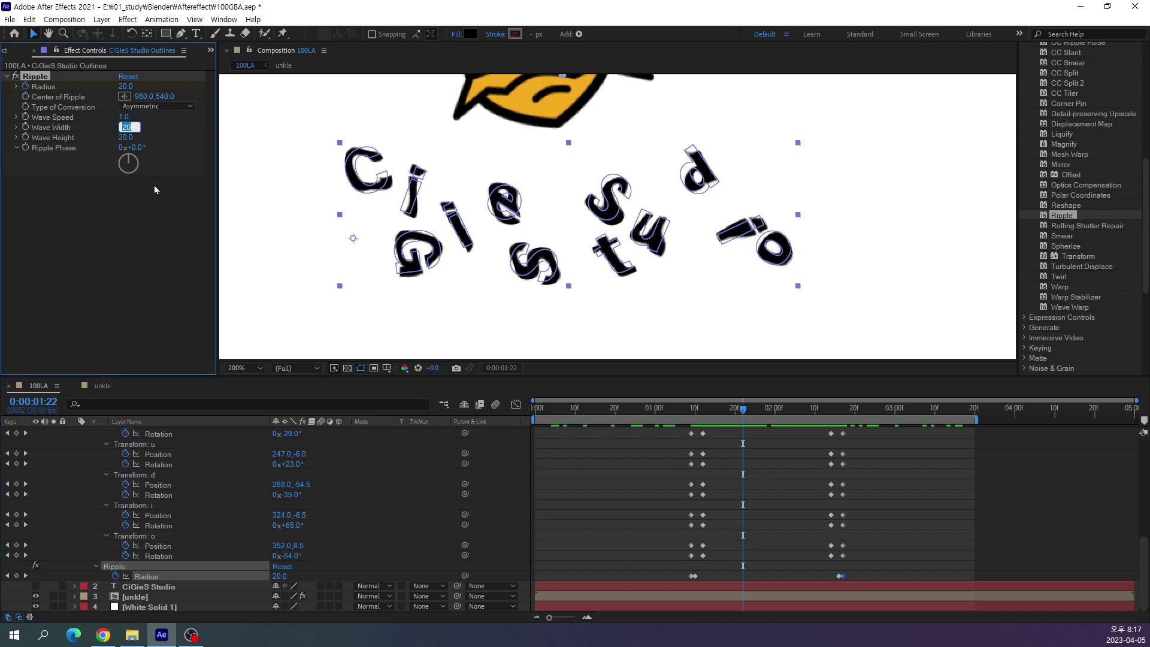
text(1:2)
key(Return)
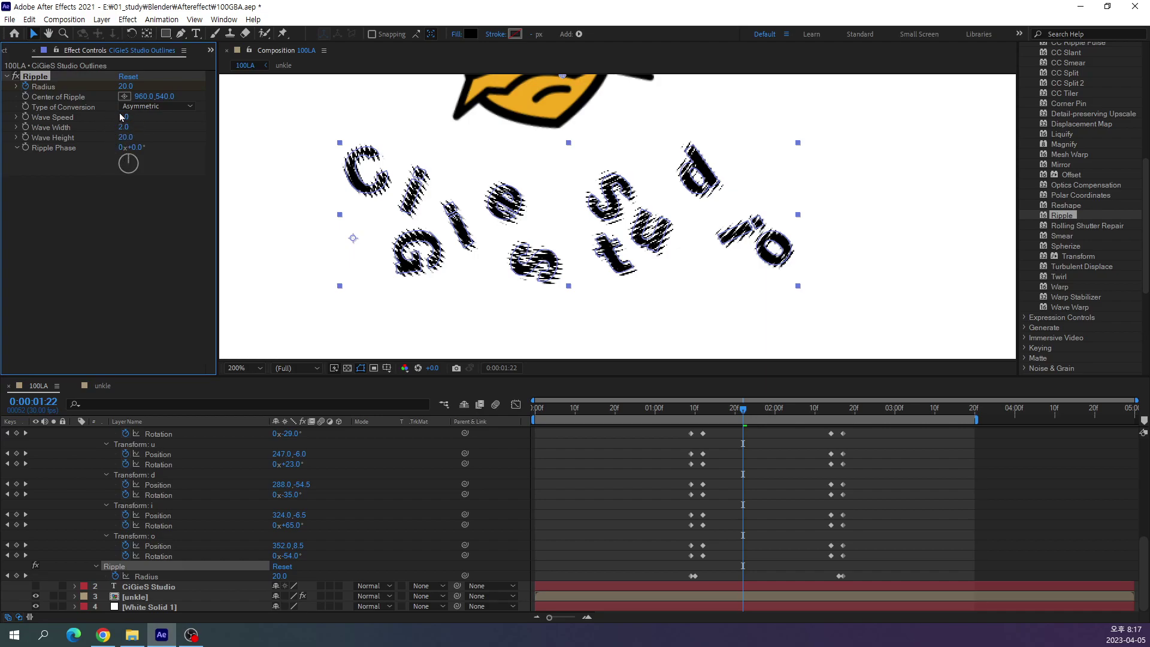
mouse_move(125, 139)
mouse_down()
mouse_move(114, 139)
mouse_move(134, 139)
mouse_up()
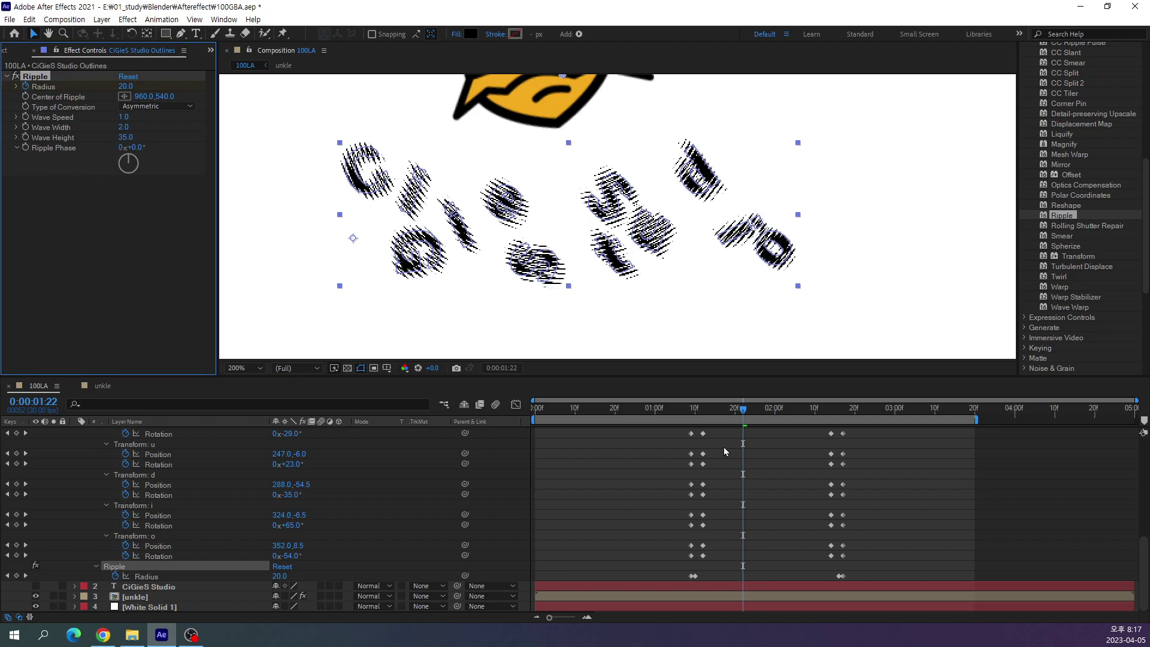
drag(743, 413, 795, 414)
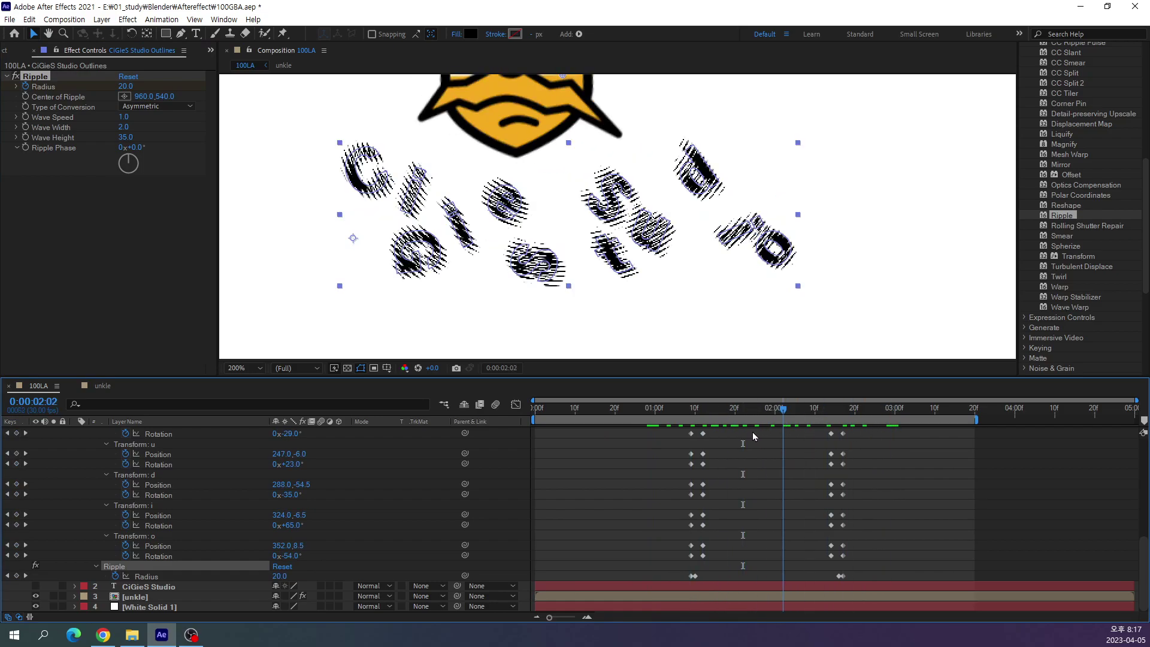
mouse_move(823, 419)
mouse_down()
mouse_move(866, 432)
mouse_move(759, 447)
mouse_up()
Collapse the outline layer's properties and bring up the Shape Stroke Color picker.
scroll(192, 542, up, 3)
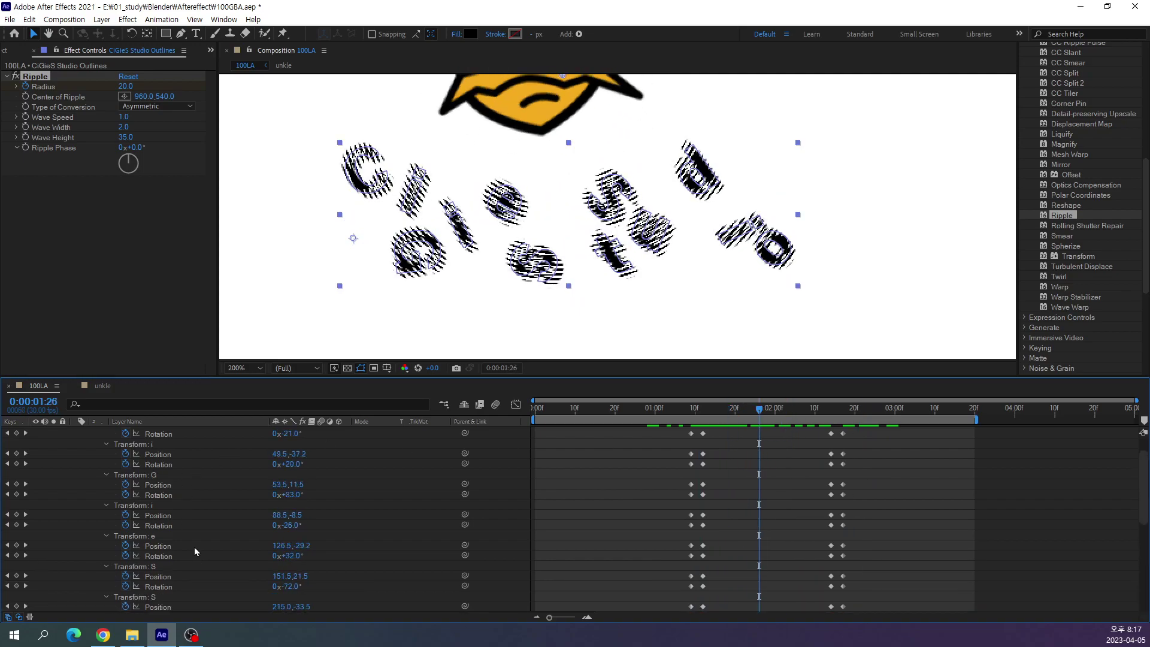
scroll(154, 464, up, 3)
click(174, 434)
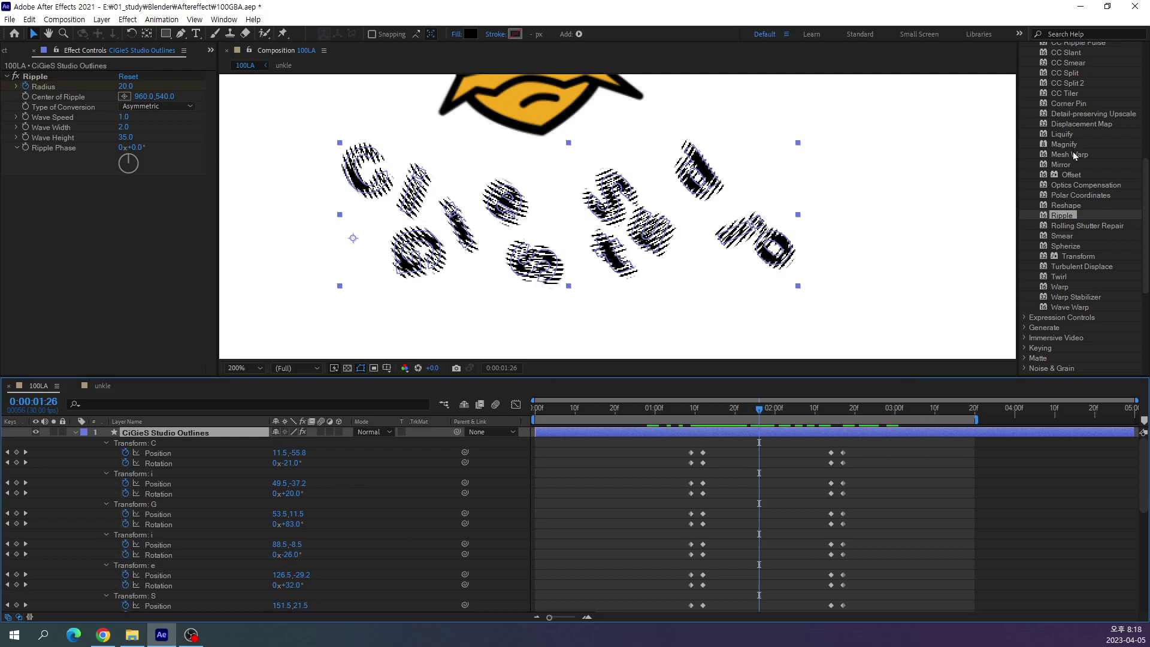
scroll(1072, 249, up, 10)
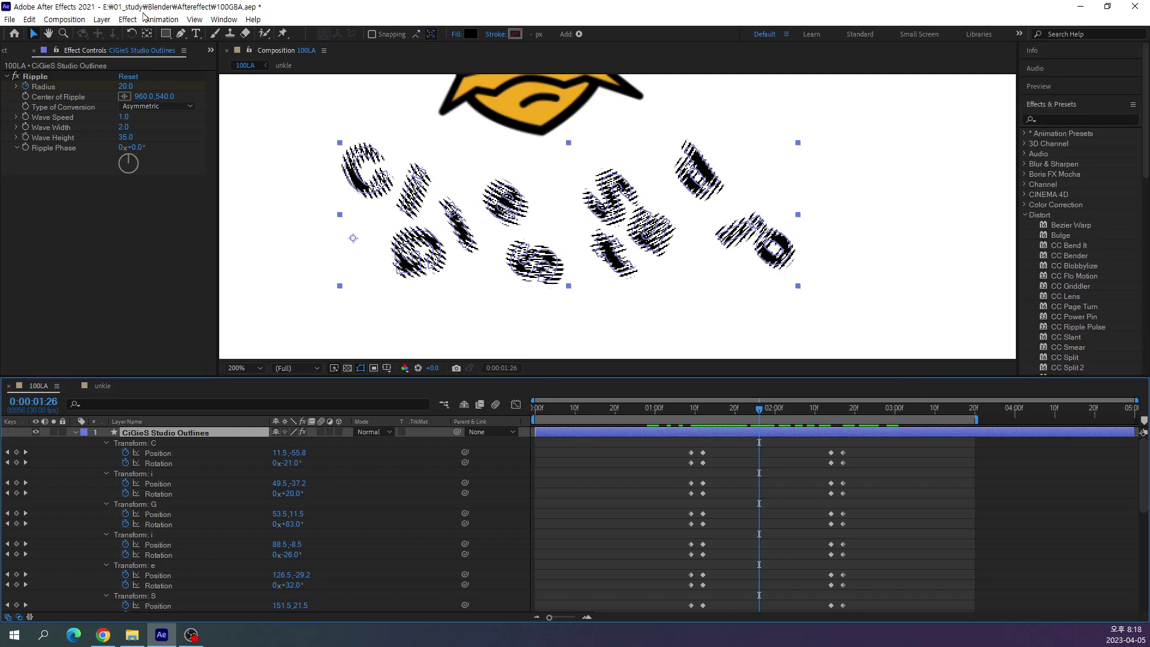
click(75, 433)
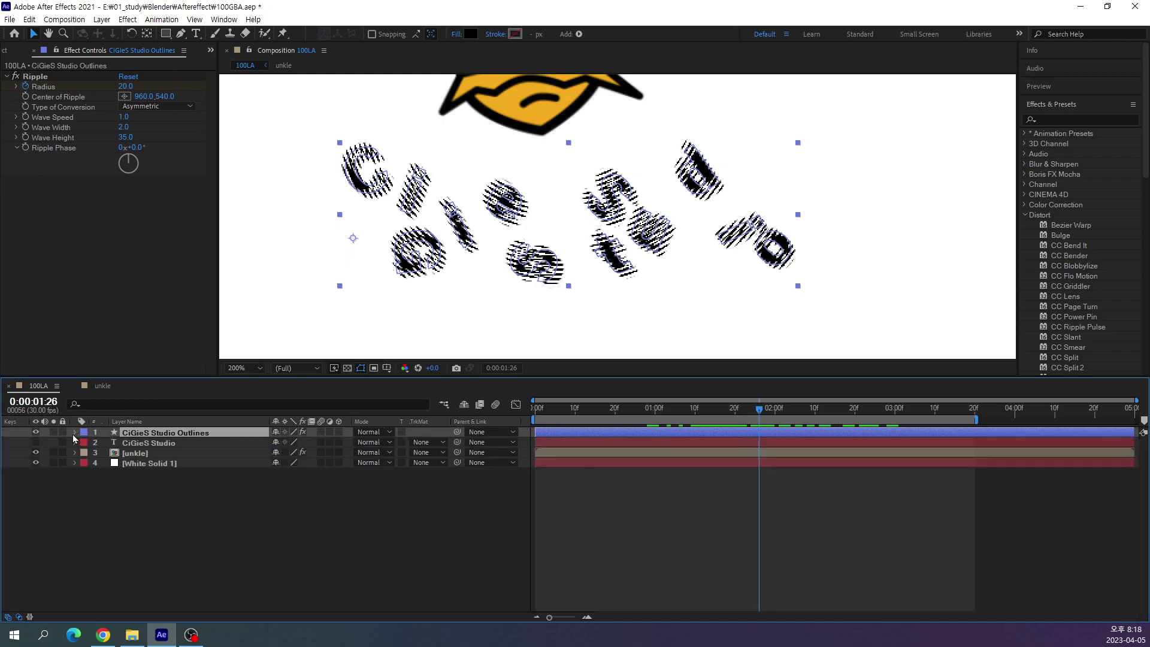
click(75, 433)
click(87, 444)
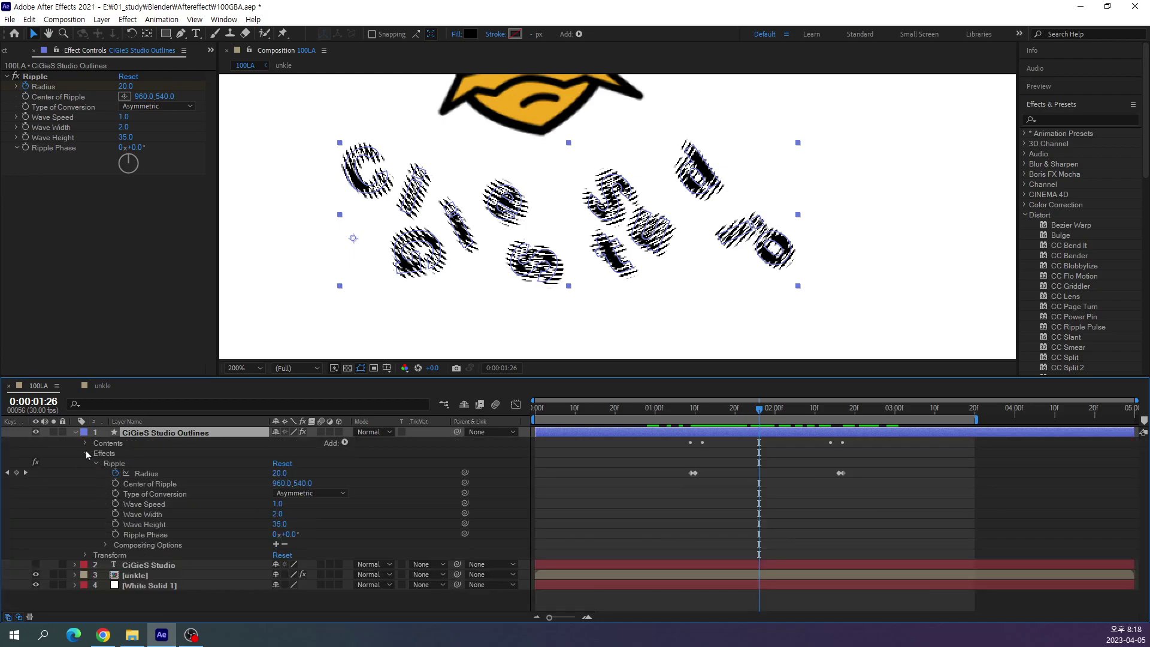
click(85, 453)
click(86, 444)
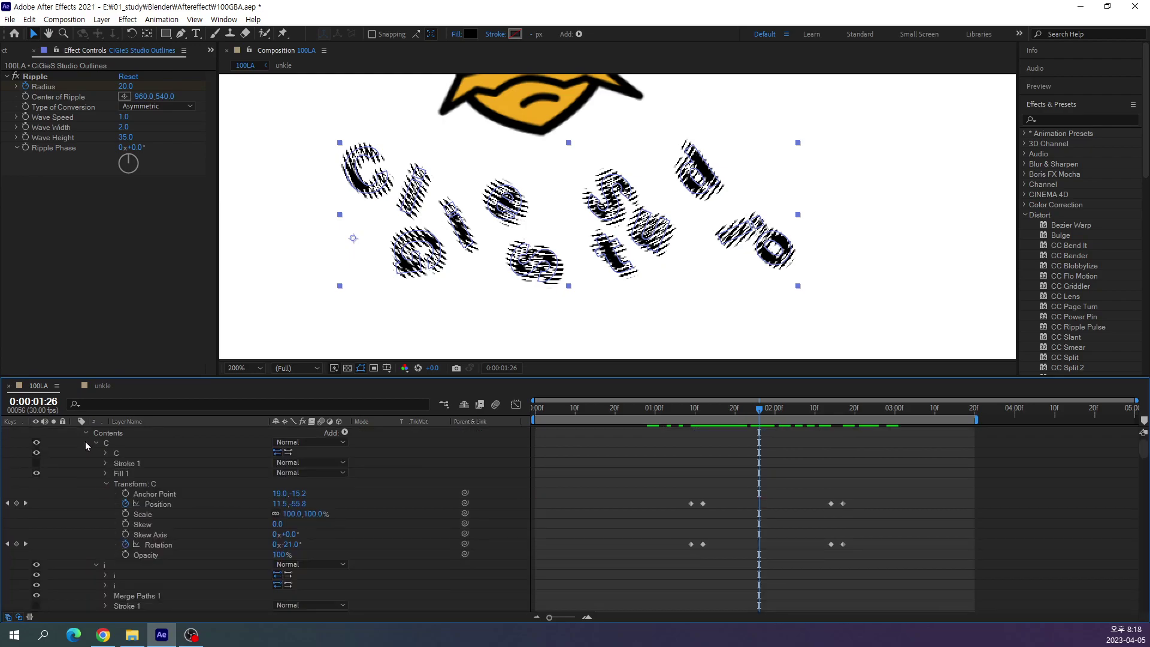
click(86, 434)
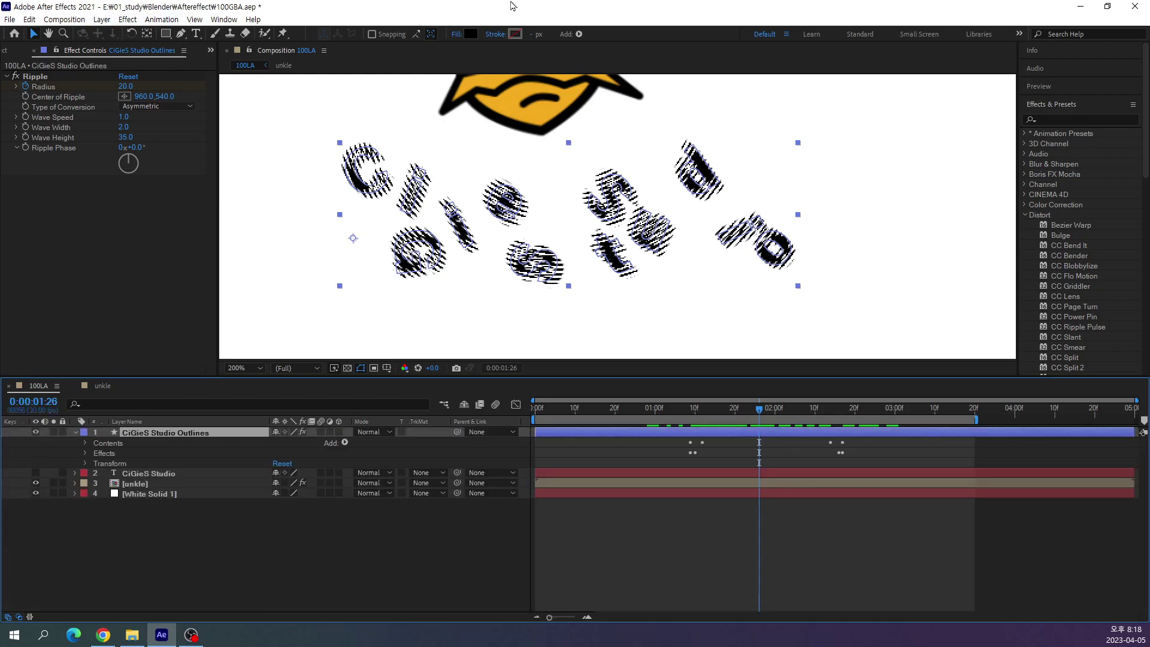
click(519, 35)
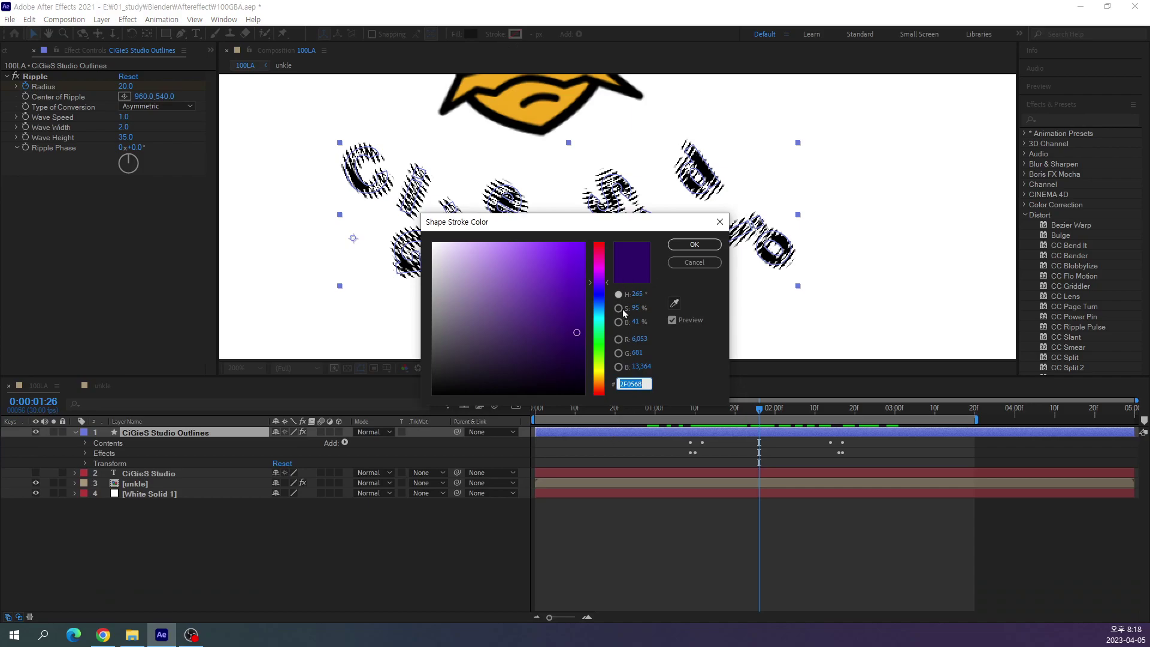
Give the outline letters a yellow FFF600 stroke at 5 px and preview the animation.
click(599, 371)
drag(580, 279, 611, 231)
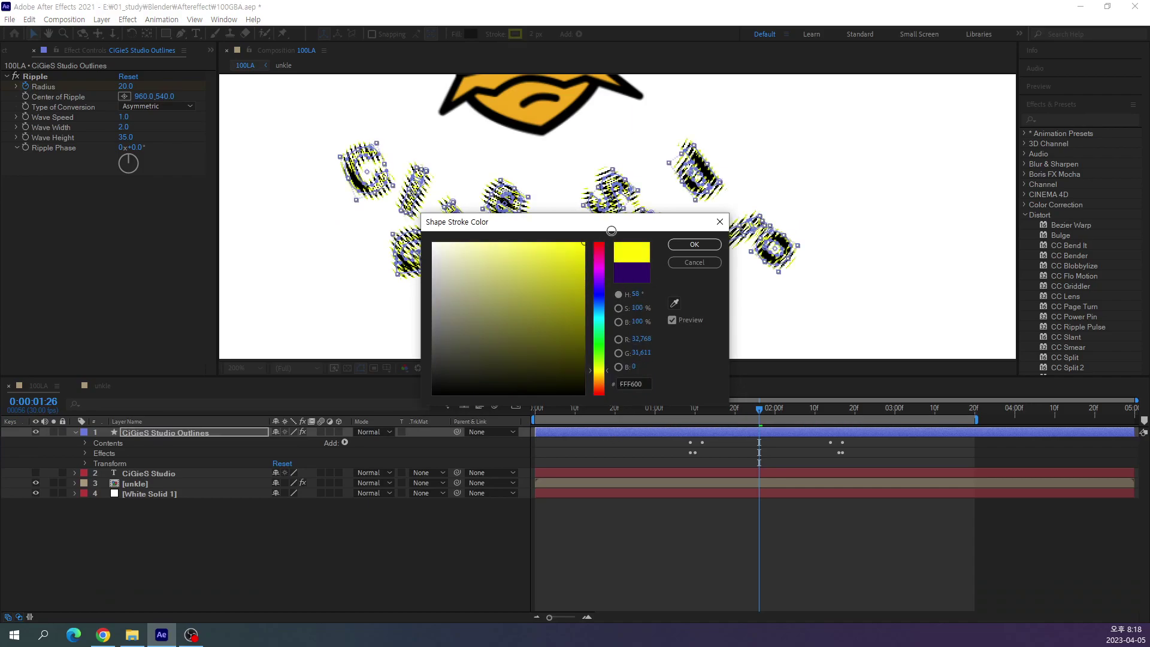
click(692, 245)
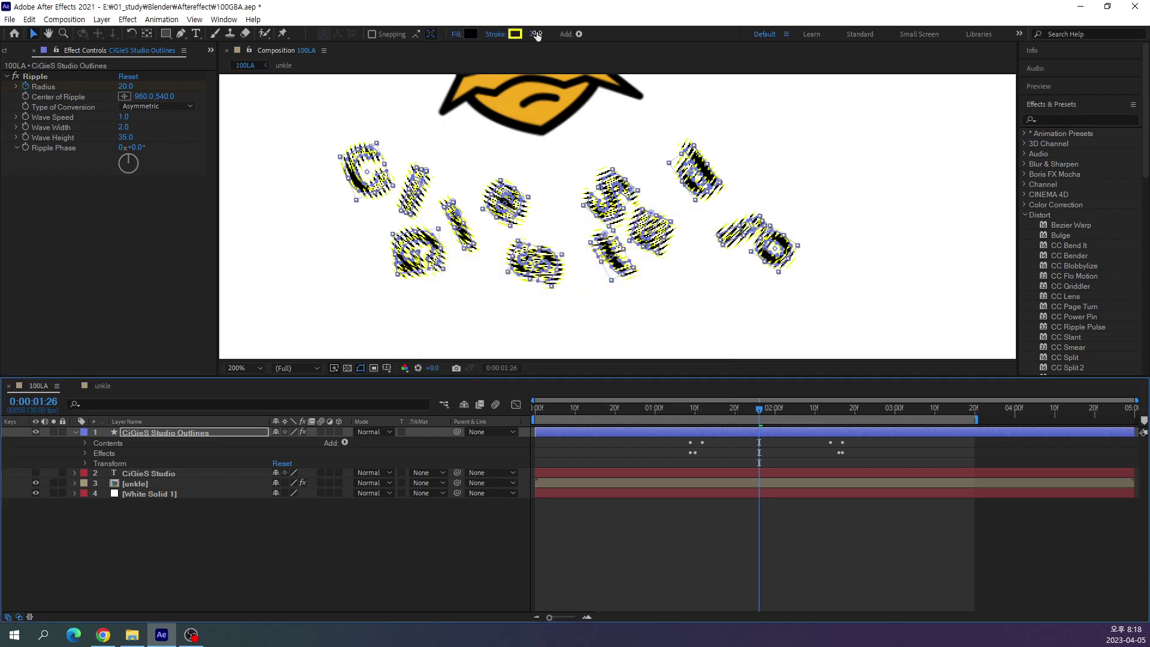
drag(535, 34, 534, 34)
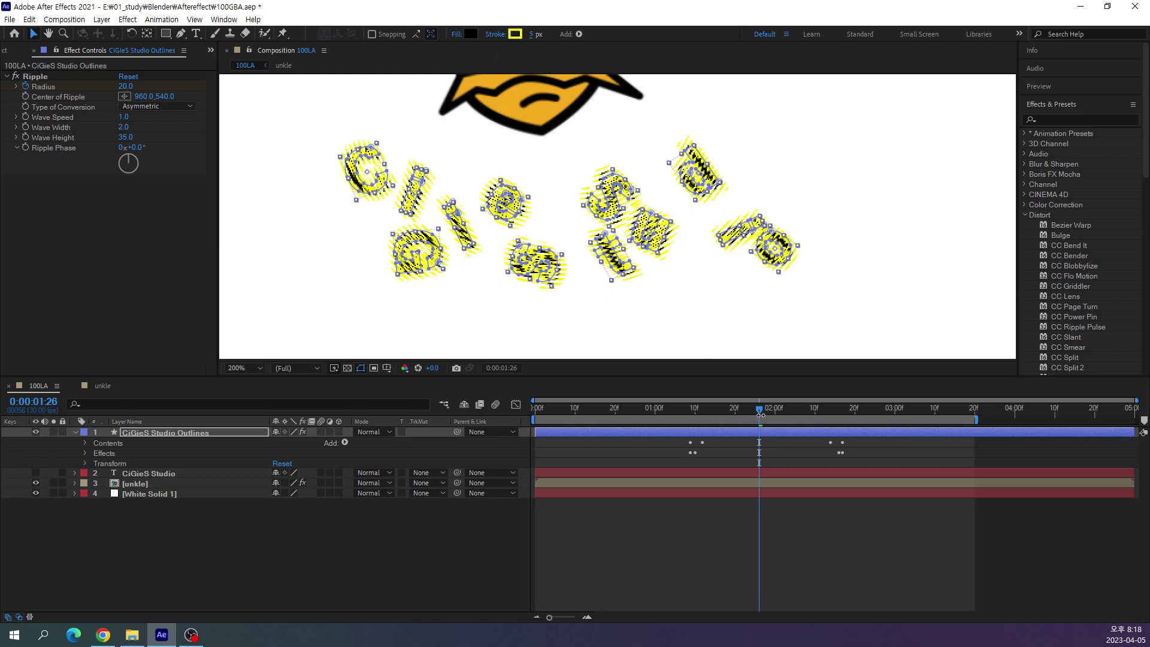
click(723, 409)
mouse_move(657, 404)
mouse_down()
mouse_move(735, 419)
mouse_move(721, 429)
mouse_move(764, 420)
mouse_up()
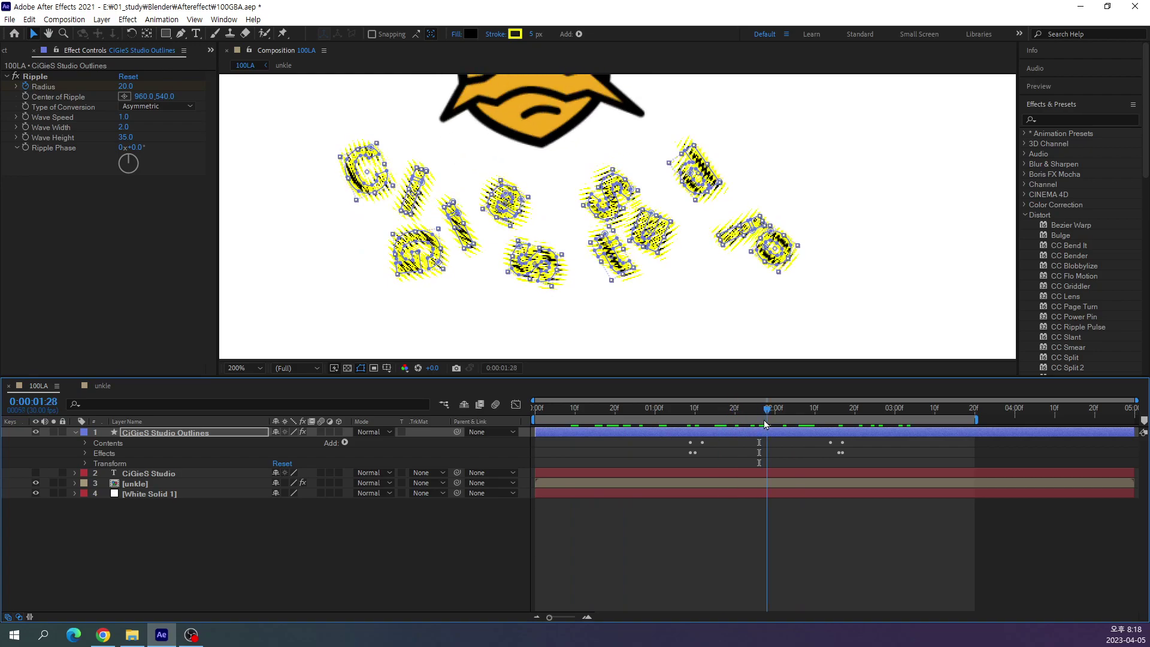
Expand the outline layer's Contents and step through the C, i, G and i letter groups.
click(84, 443)
click(103, 483)
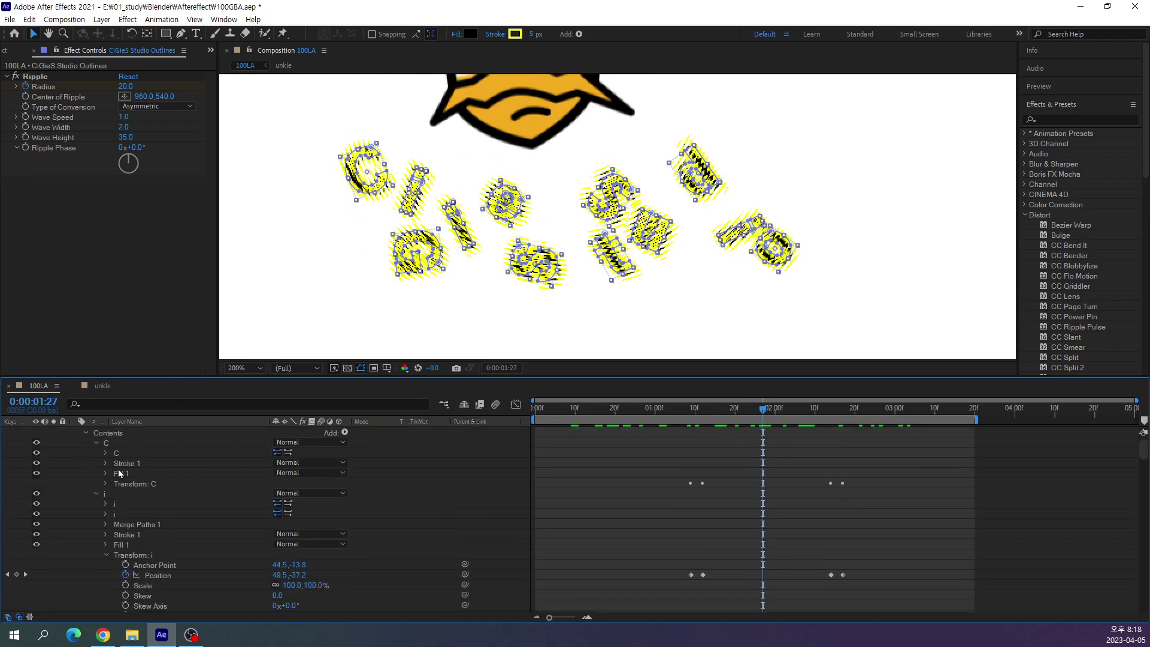
click(127, 463)
click(96, 492)
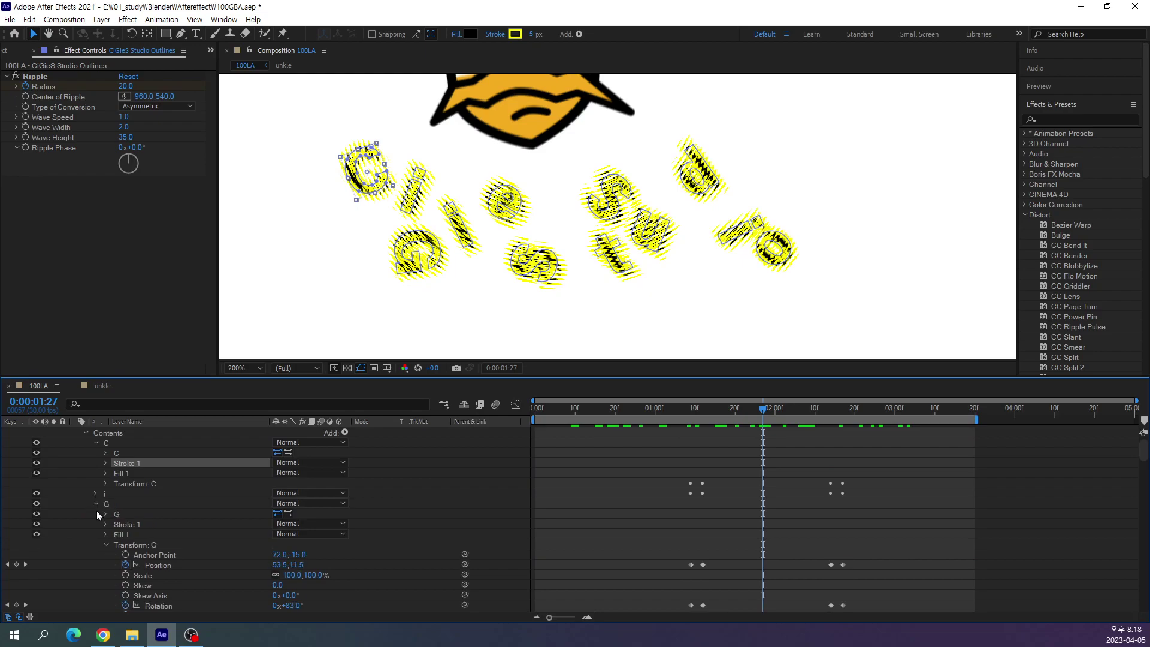
click(95, 504)
click(95, 513)
click(96, 513)
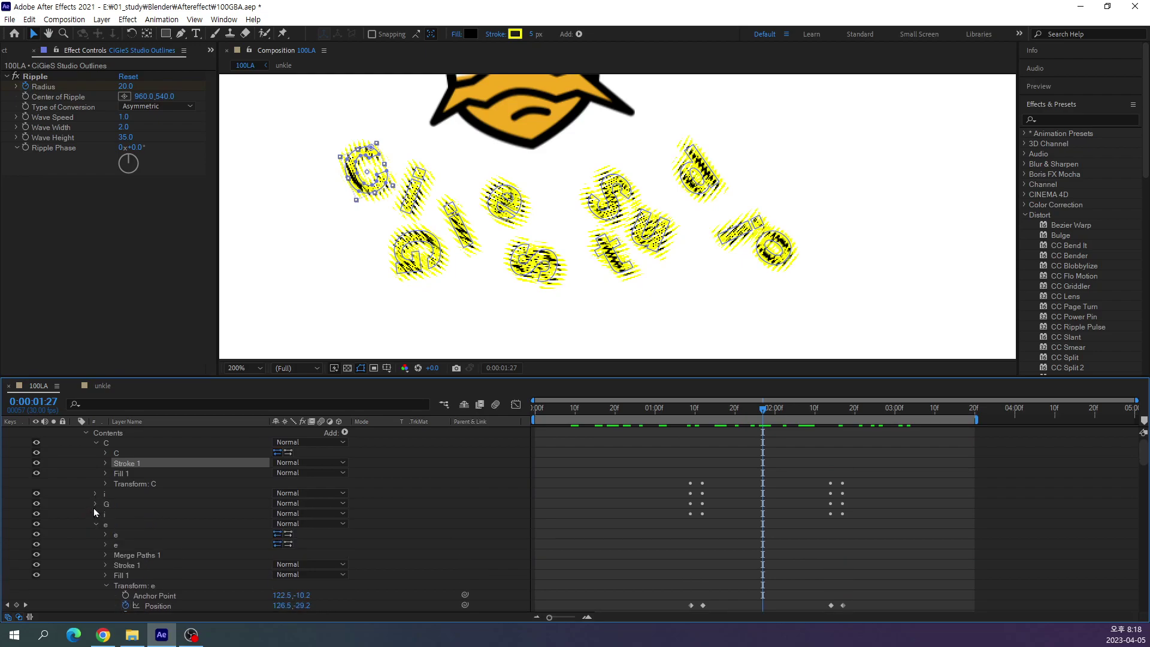
Collapse the C, e, S, S, t, u, d, i and o letter groups in turn.
click(95, 443)
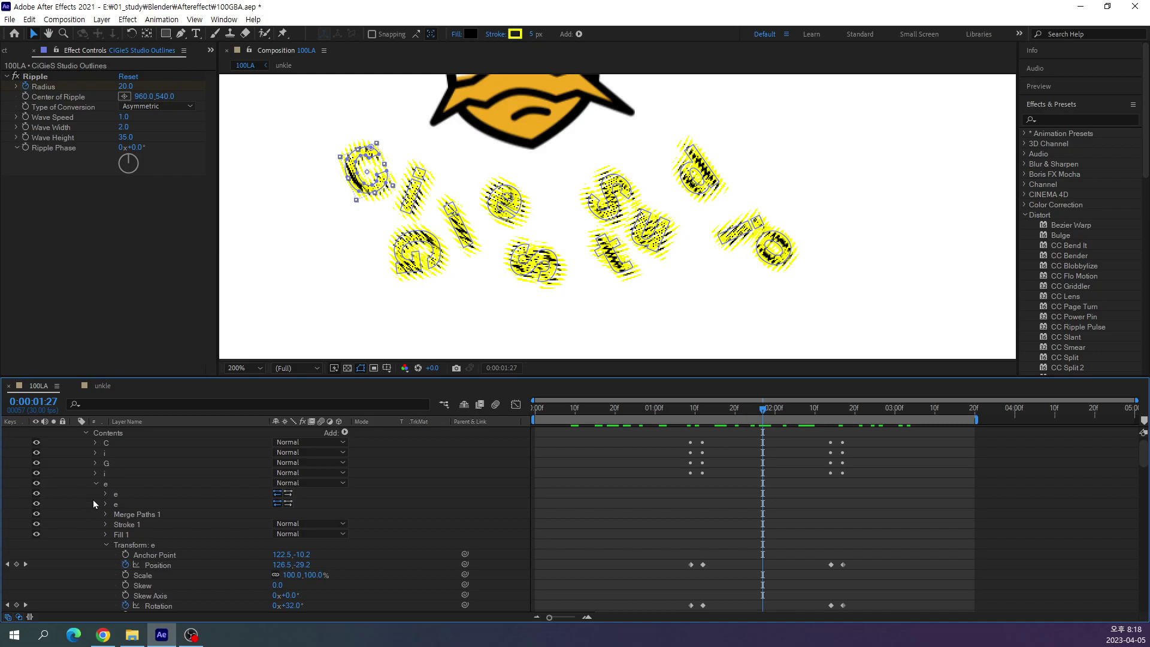
click(95, 484)
click(95, 493)
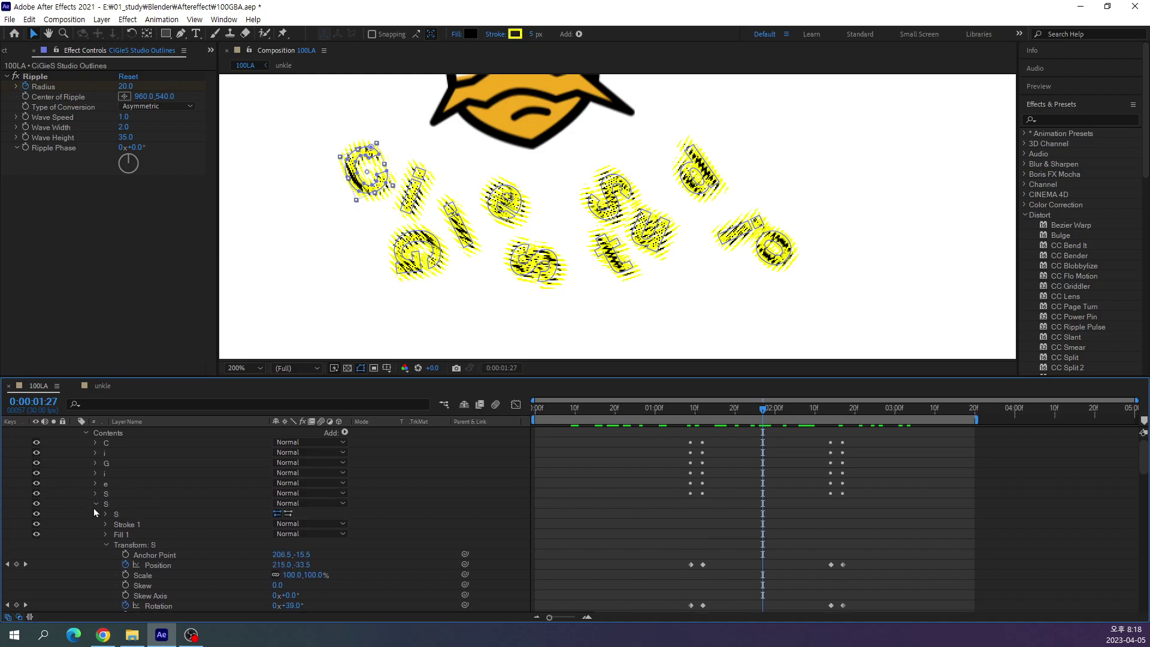
click(96, 504)
click(95, 514)
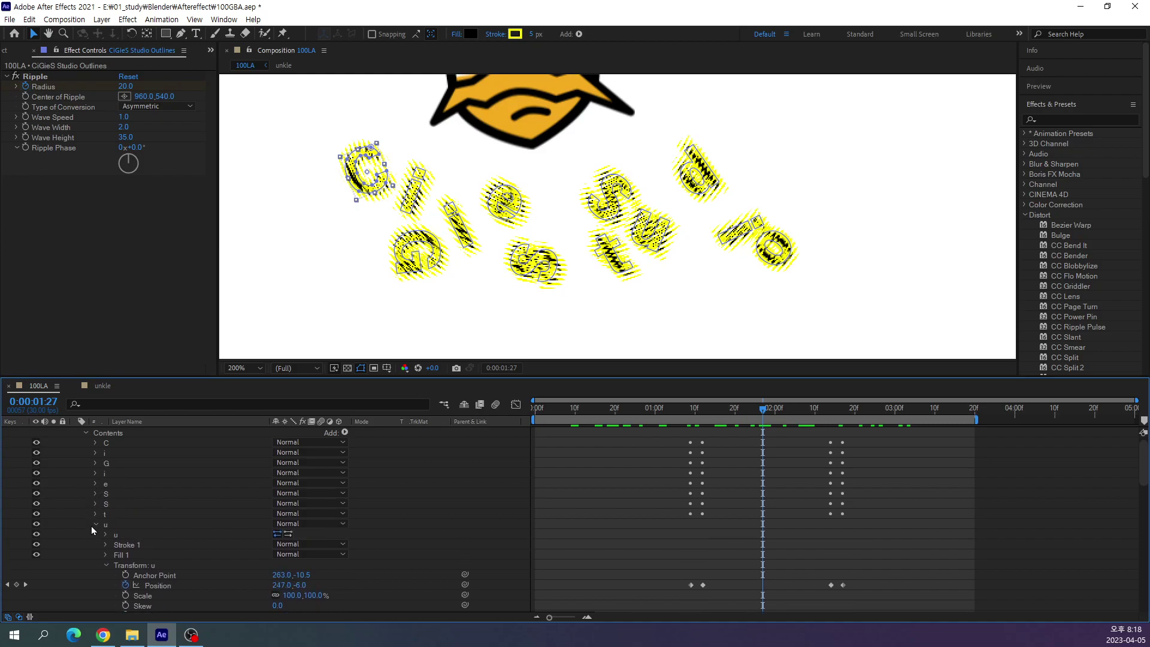
click(95, 524)
click(95, 535)
click(96, 544)
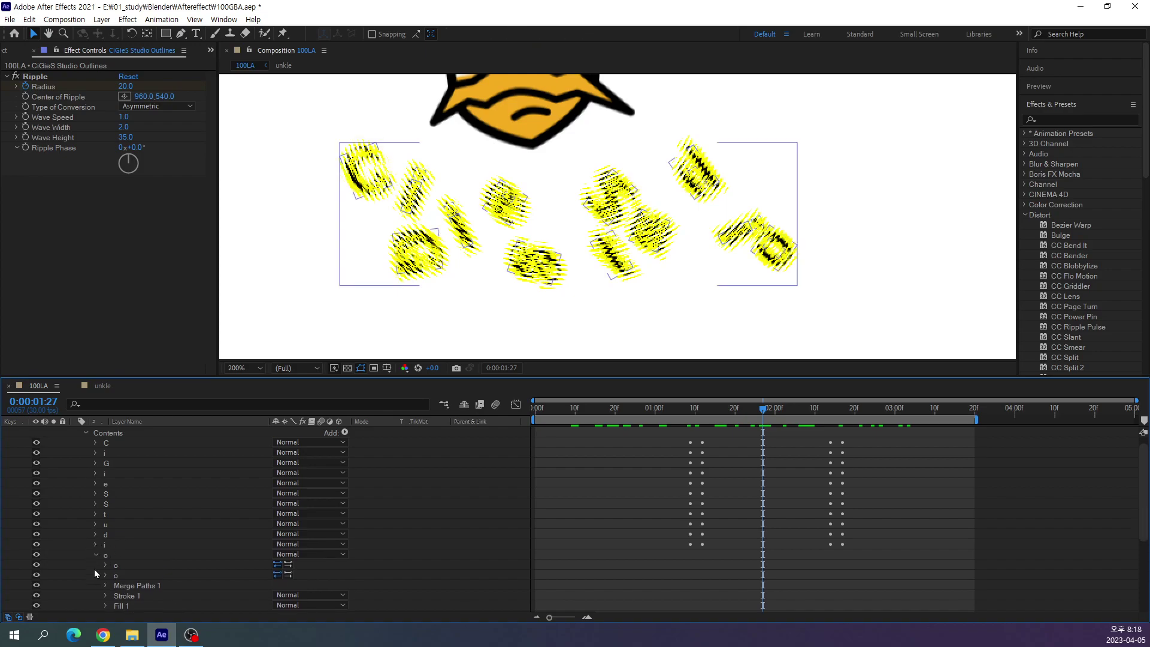
click(95, 555)
Select the C letter group and twirl open its settings on the upright-text frame.
click(107, 443)
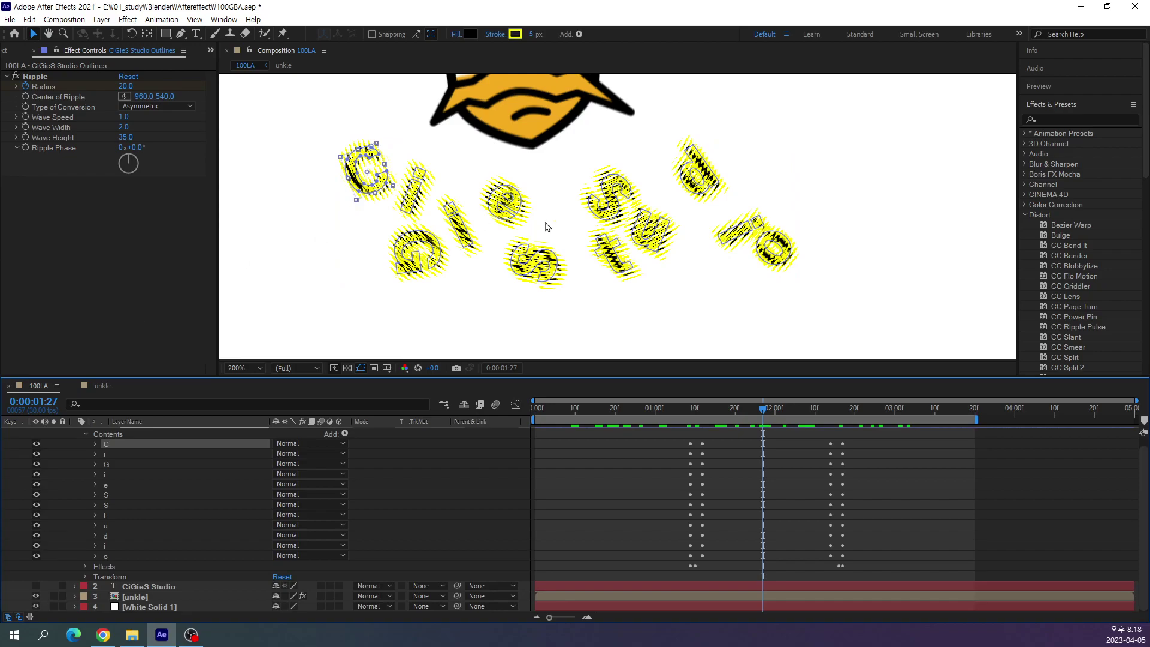
click(95, 442)
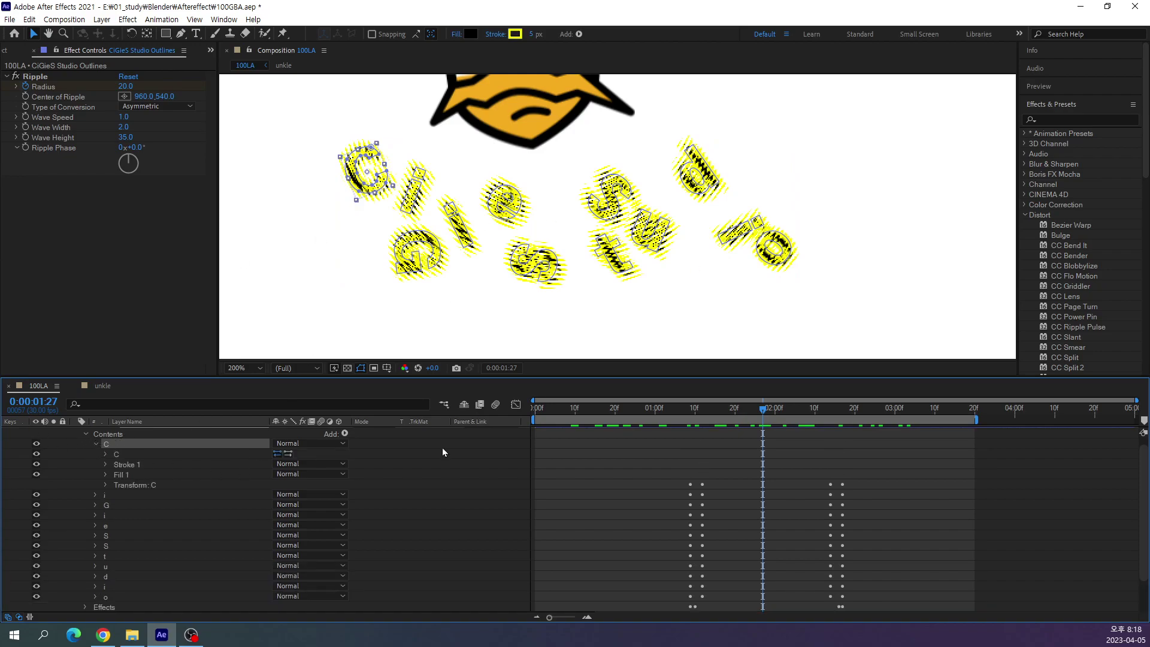
drag(763, 408, 694, 430)
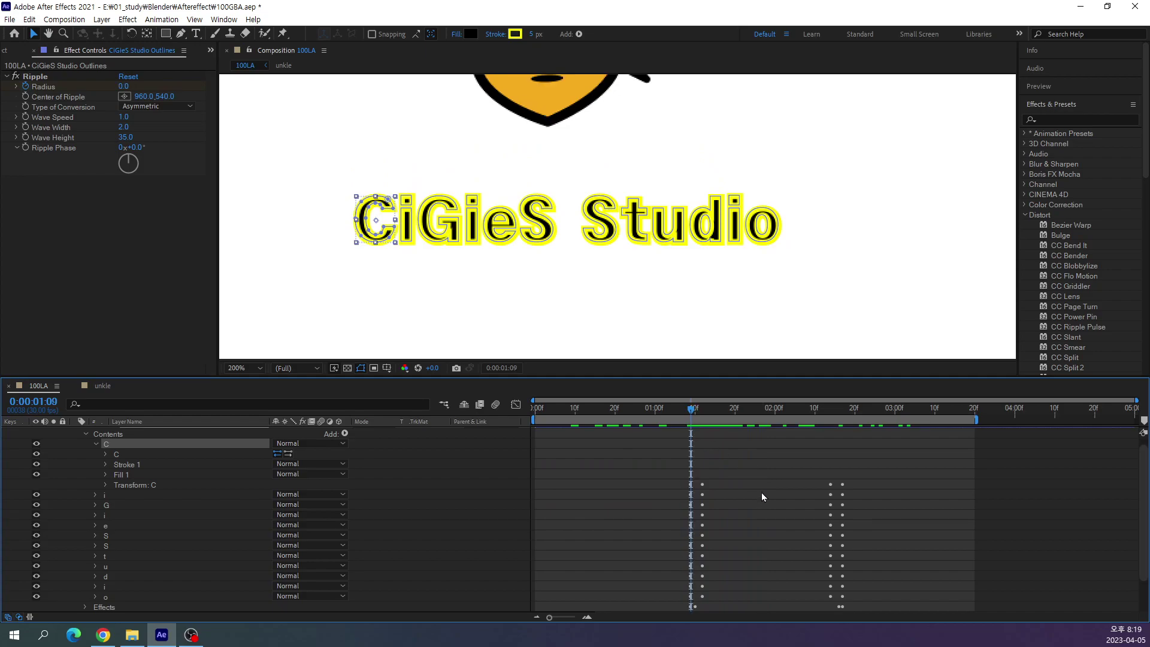
Keyframe the C's Stroke Width at 0 on the clean-text frame and 5 one frame later.
key(Page_Up)
key(Page_Down)
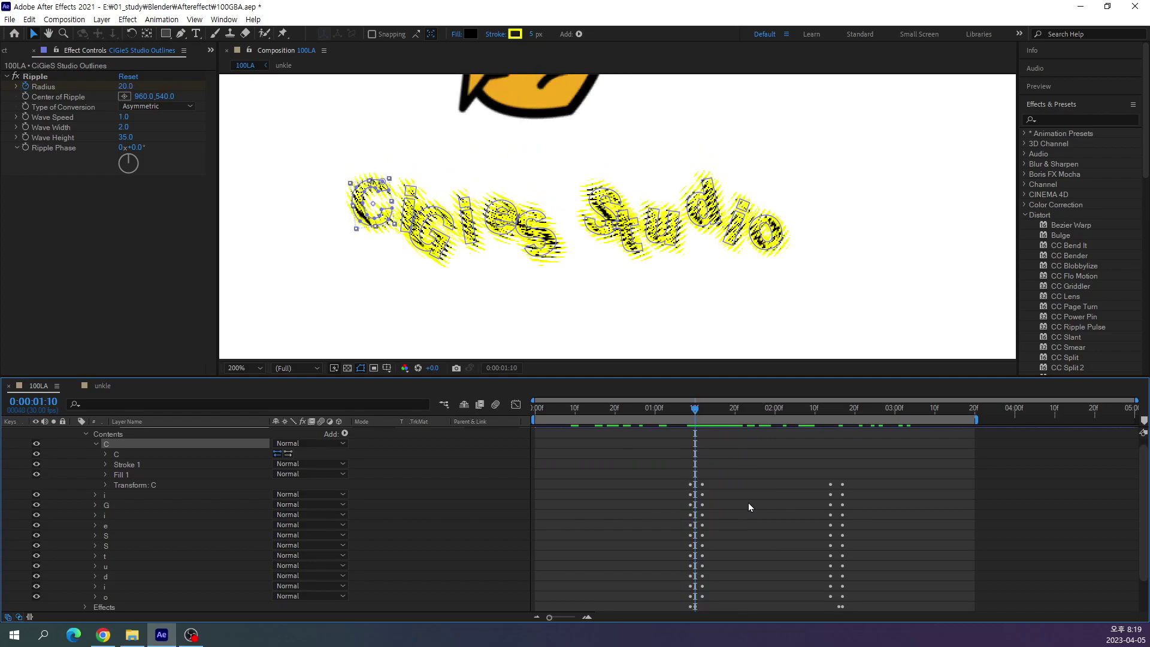
key(Page_Up)
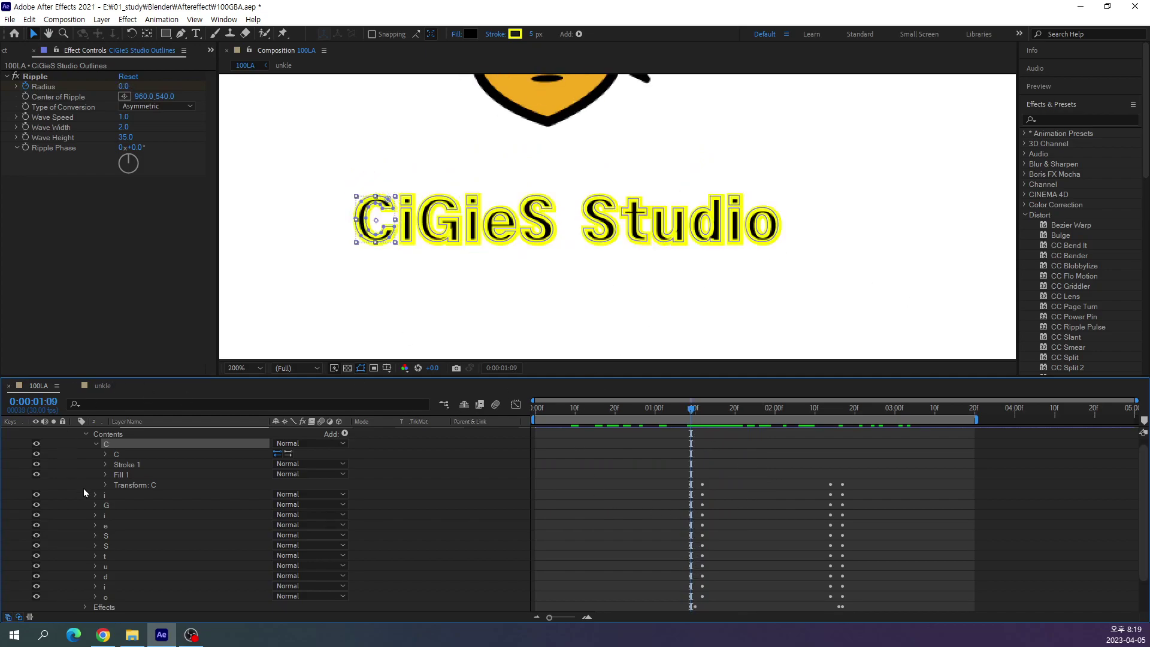
click(104, 465)
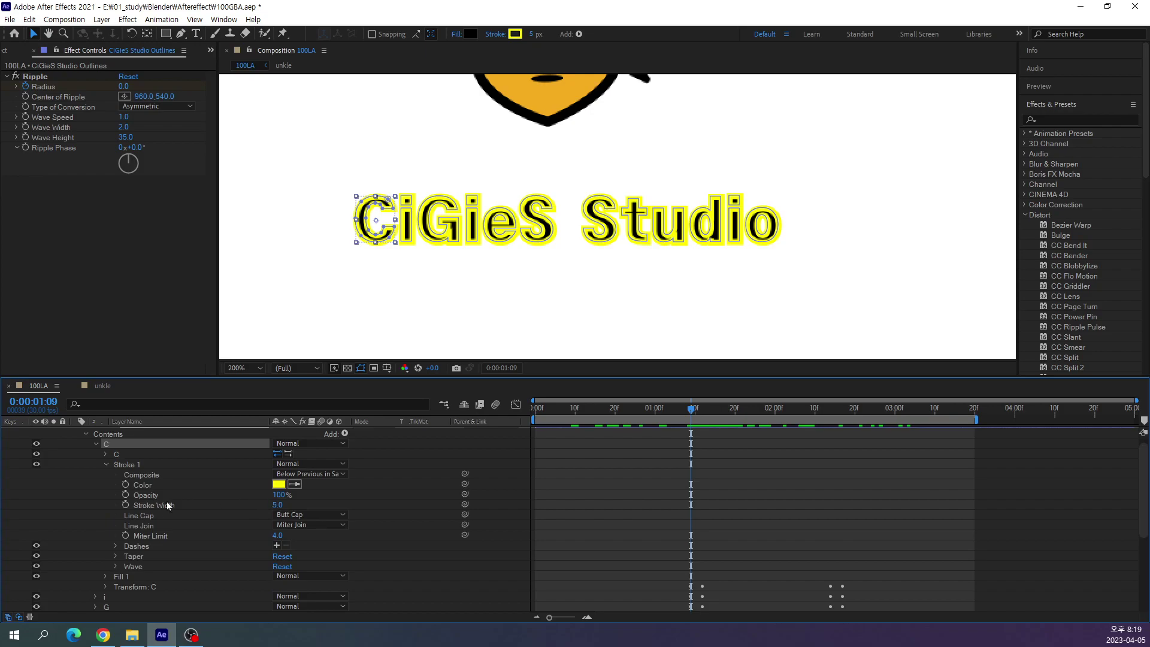
drag(283, 506, 180, 505)
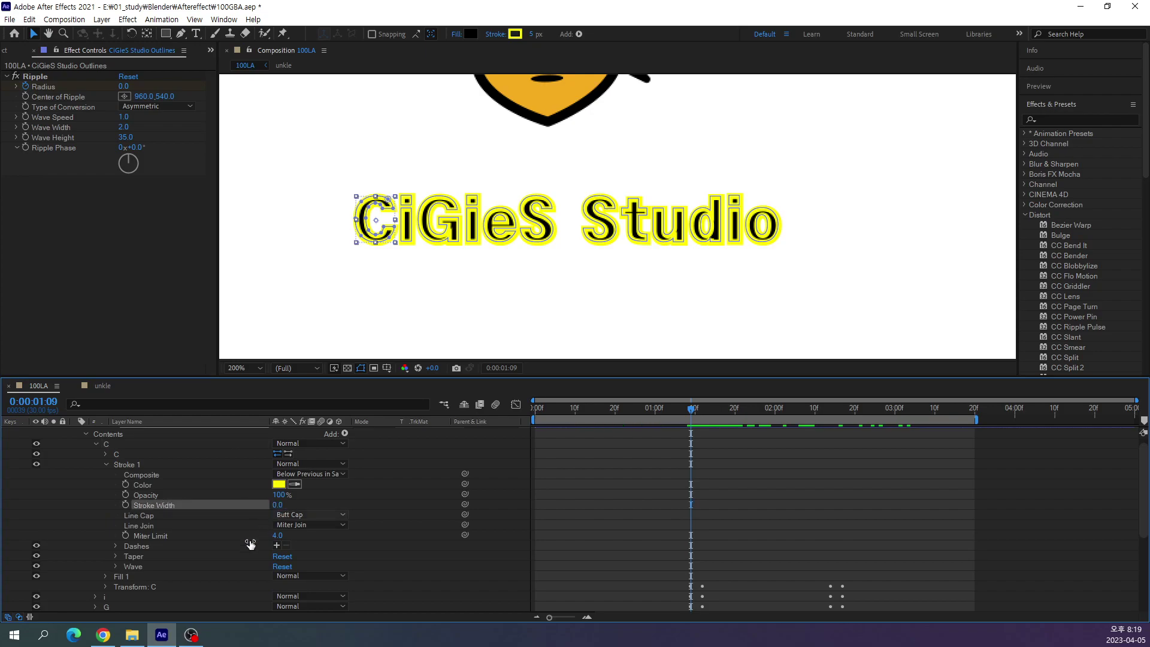
click(125, 504)
key(Page_Down)
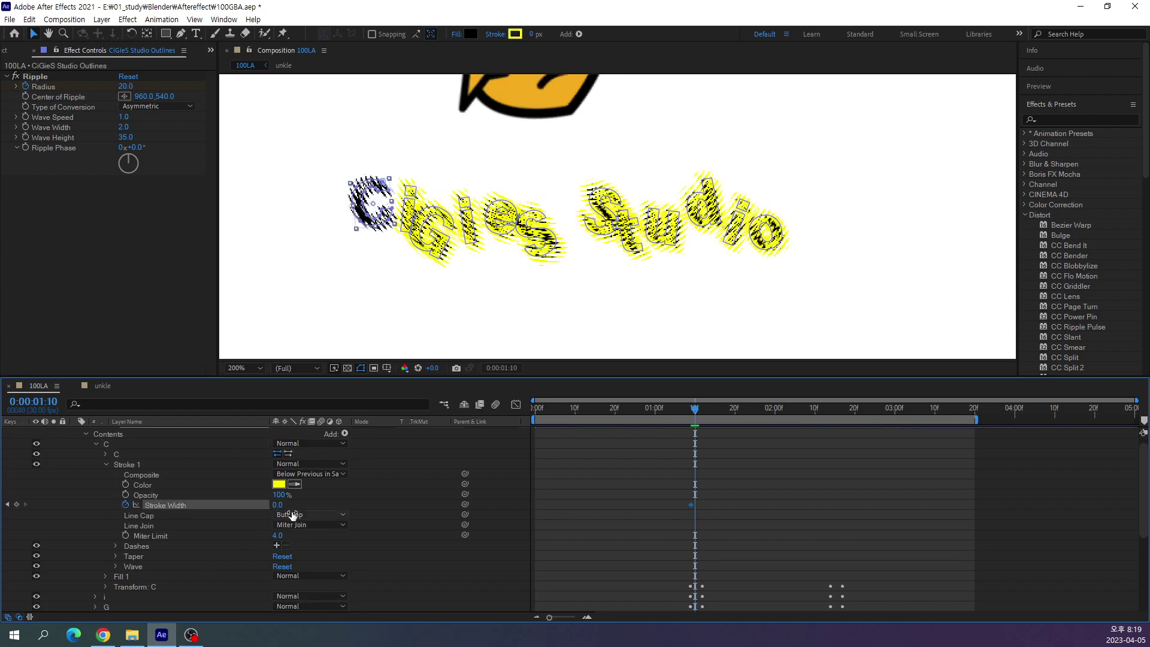
click(280, 505)
text(5)
key(Return)
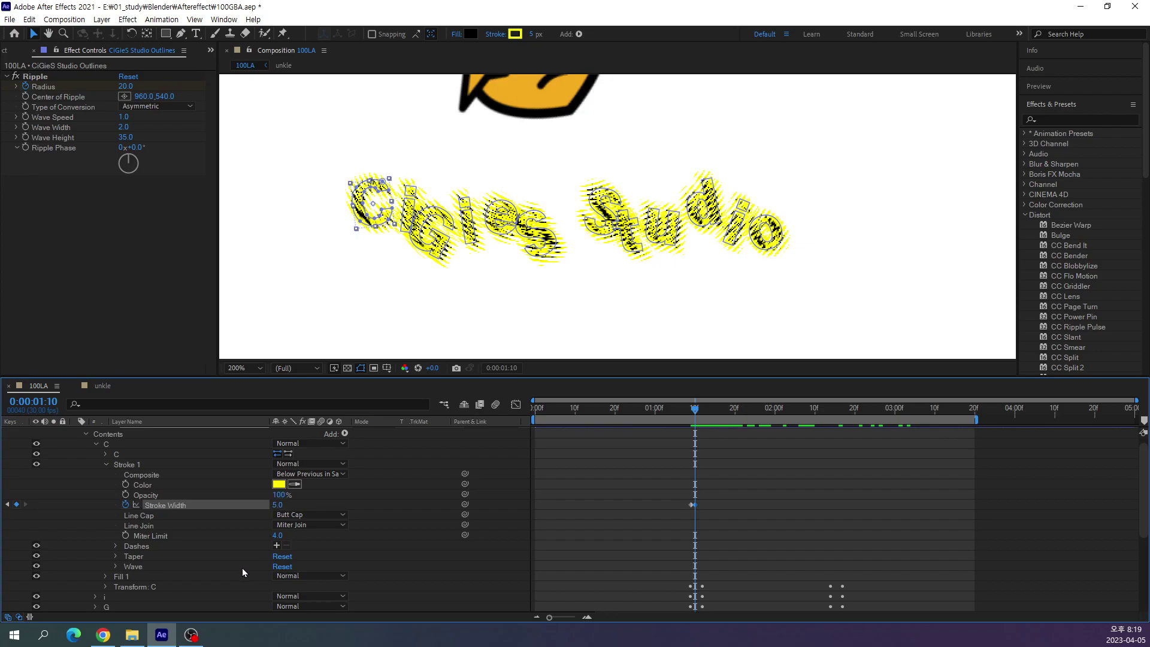
Preview the stroke change, then keyframe the C's Stroke Width back to 0 at 02:17.
mouse_move(689, 409)
mouse_down()
mouse_move(713, 423)
mouse_move(793, 428)
mouse_move(785, 448)
mouse_move(838, 447)
mouse_up()
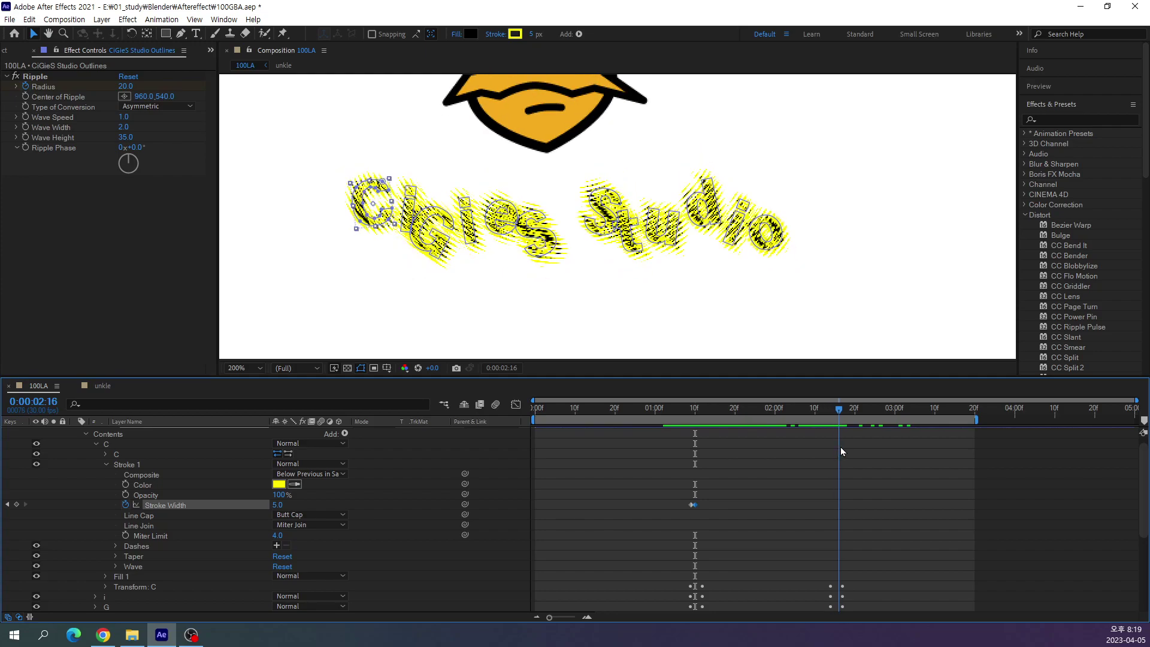
drag(839, 447, 840, 447)
key(Page_Down)
click(277, 505)
text(0)
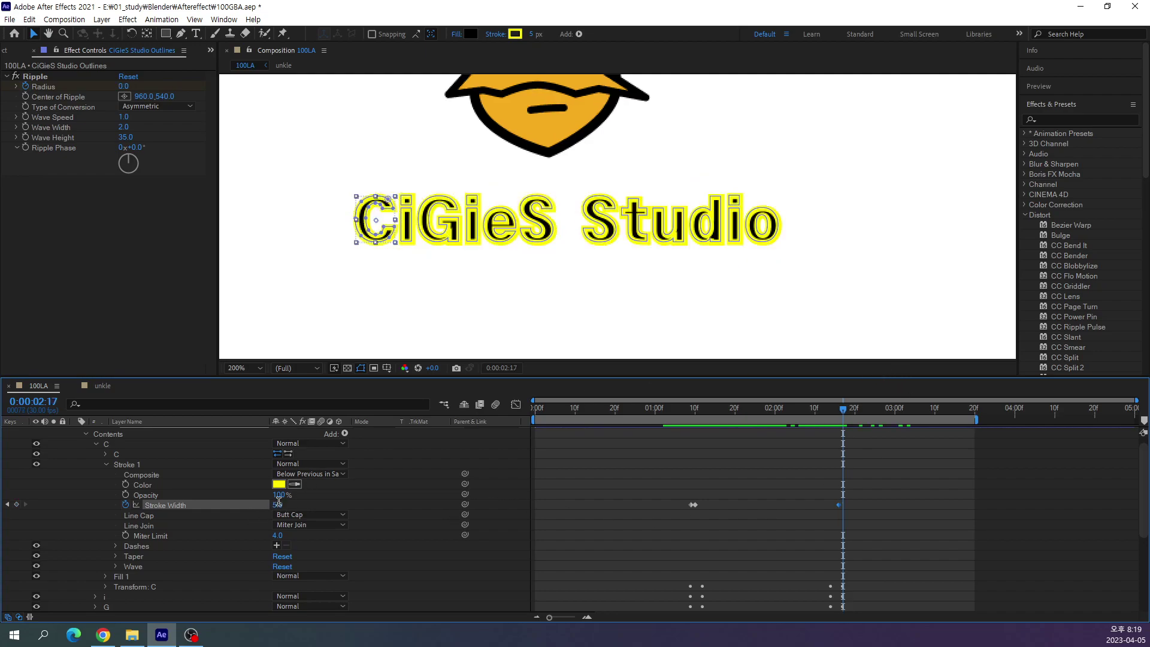
key(Return)
click(948, 505)
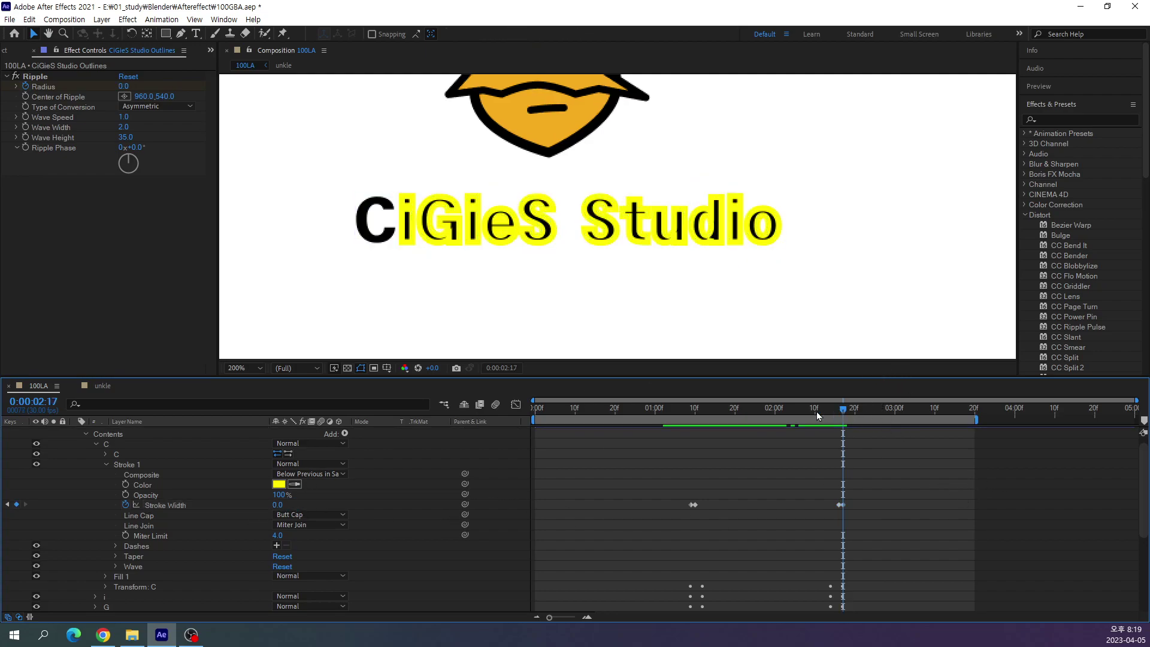
mouse_move(817, 412)
mouse_down()
mouse_move(678, 429)
mouse_move(925, 451)
mouse_move(691, 467)
mouse_move(845, 465)
mouse_move(674, 532)
mouse_move(673, 513)
mouse_move(705, 511)
mouse_up()
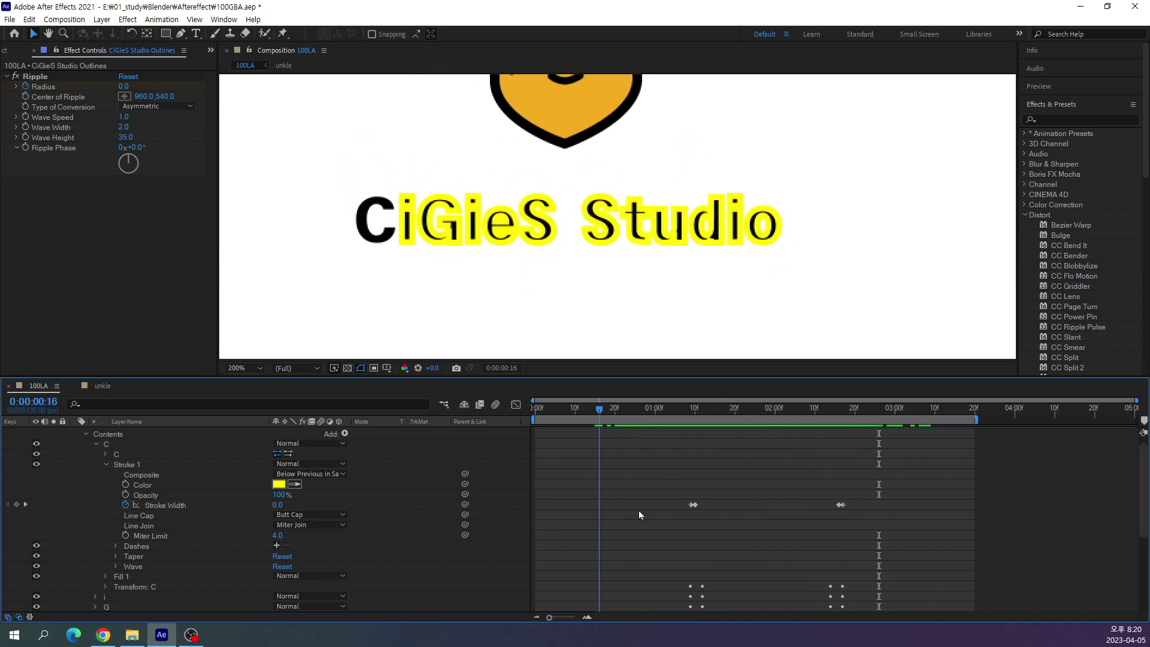
mouse_move(123, 87)
mouse_down()
mouse_move(135, 86)
mouse_move(123, 118)
mouse_up()
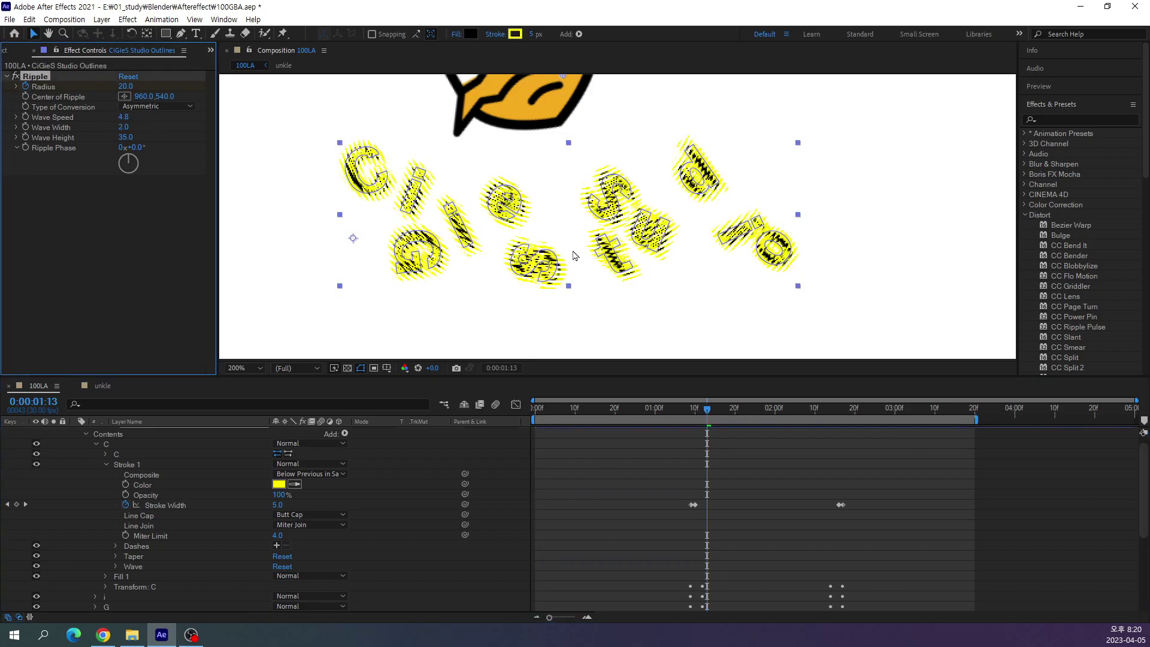
drag(737, 410, 675, 414)
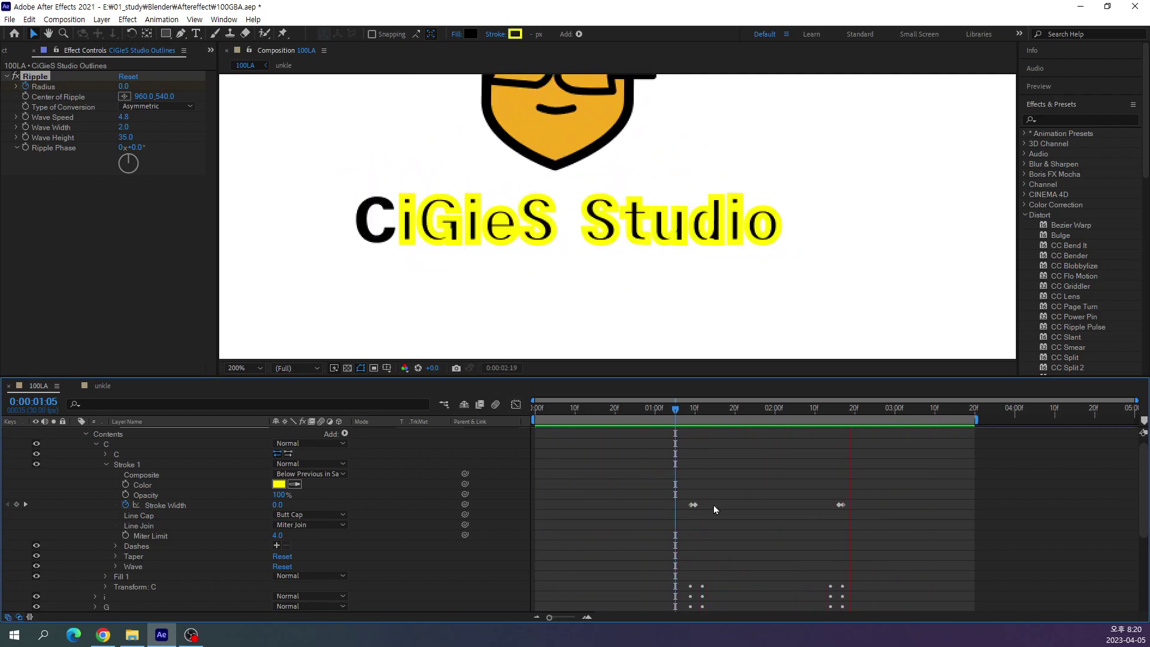
key(space)
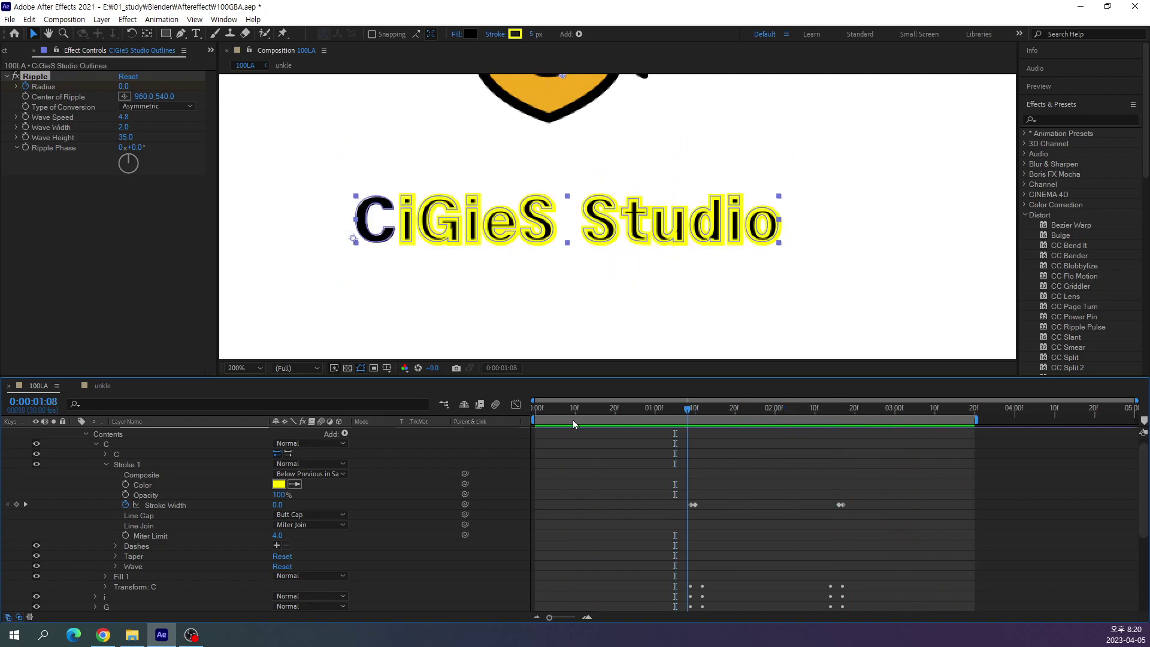
click(699, 412)
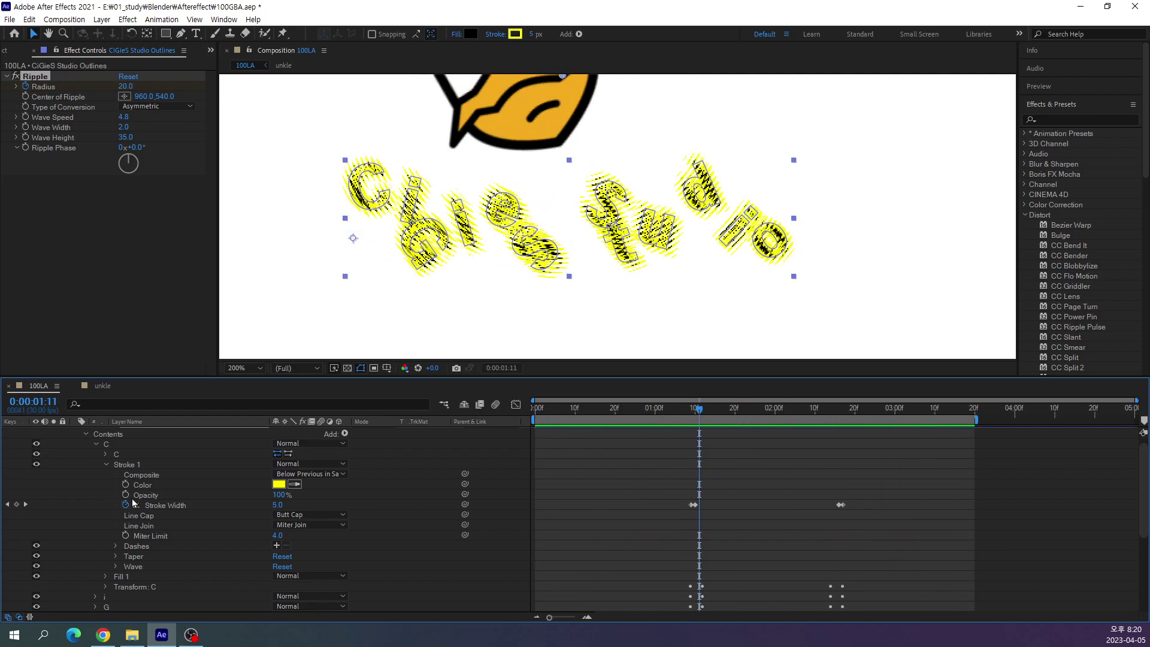
click(160, 506)
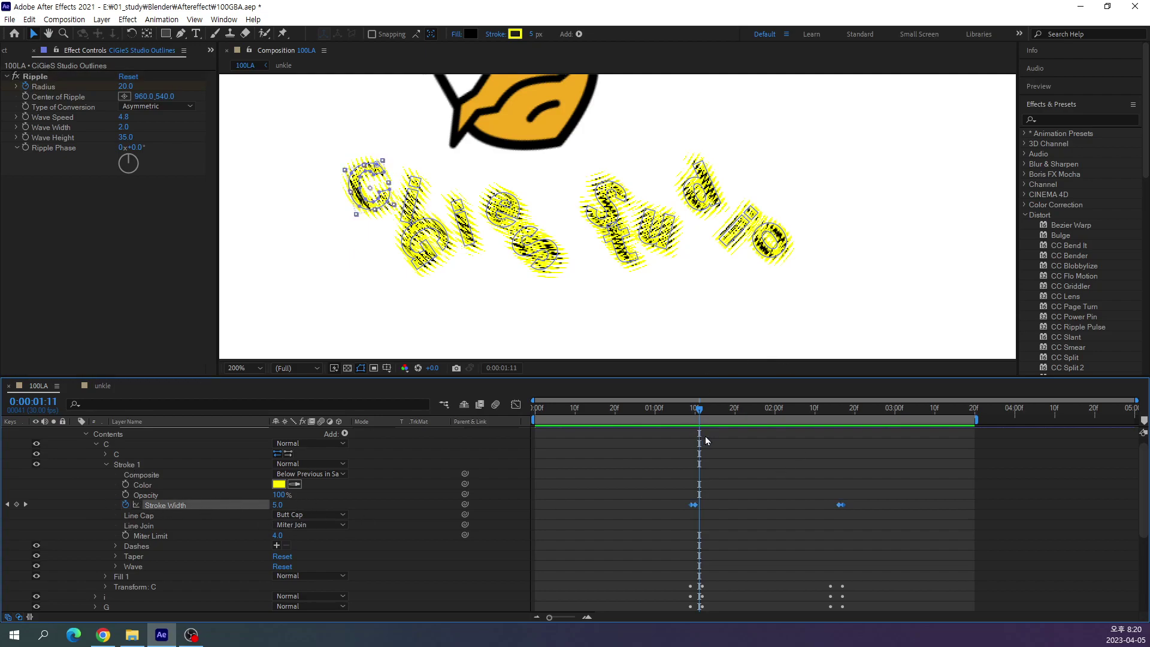
click(692, 413)
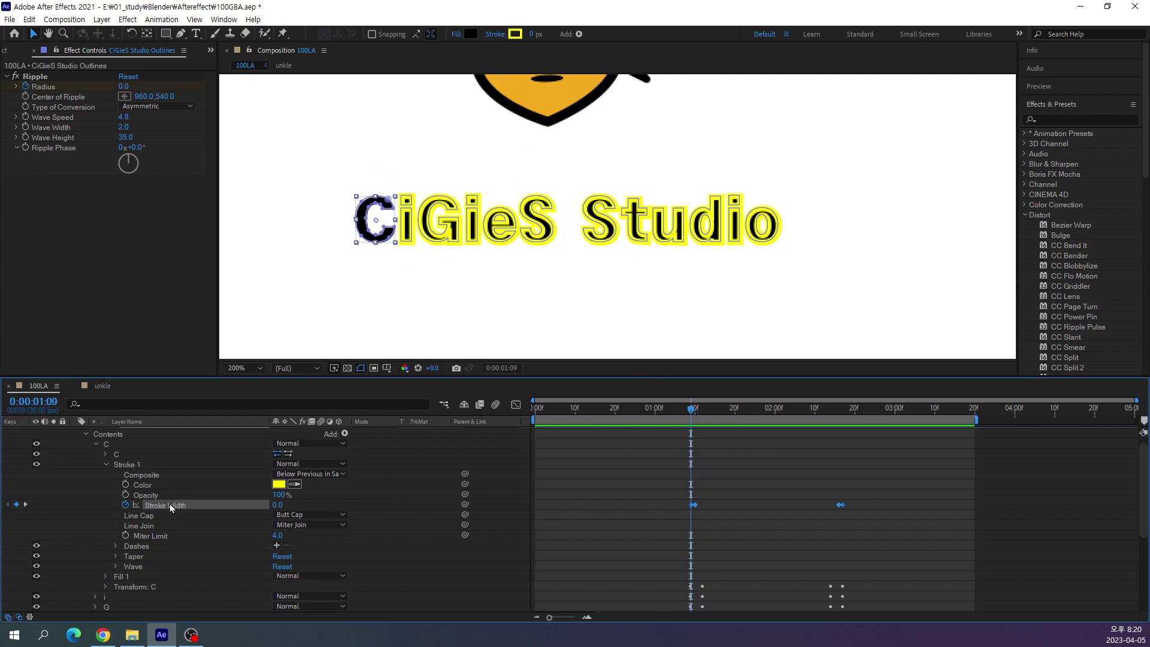
scroll(182, 552, down, 4)
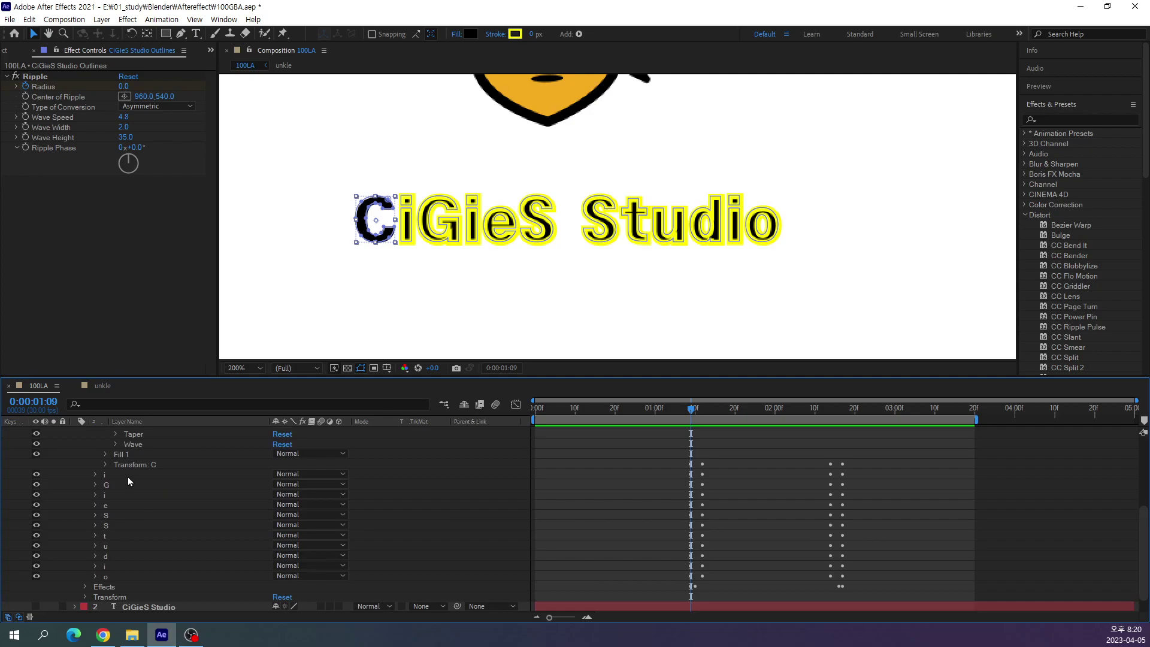
Paste the stroke keyframes onto the i letter group and check the result at 01:09.
click(127, 477)
key(ctrl+v)
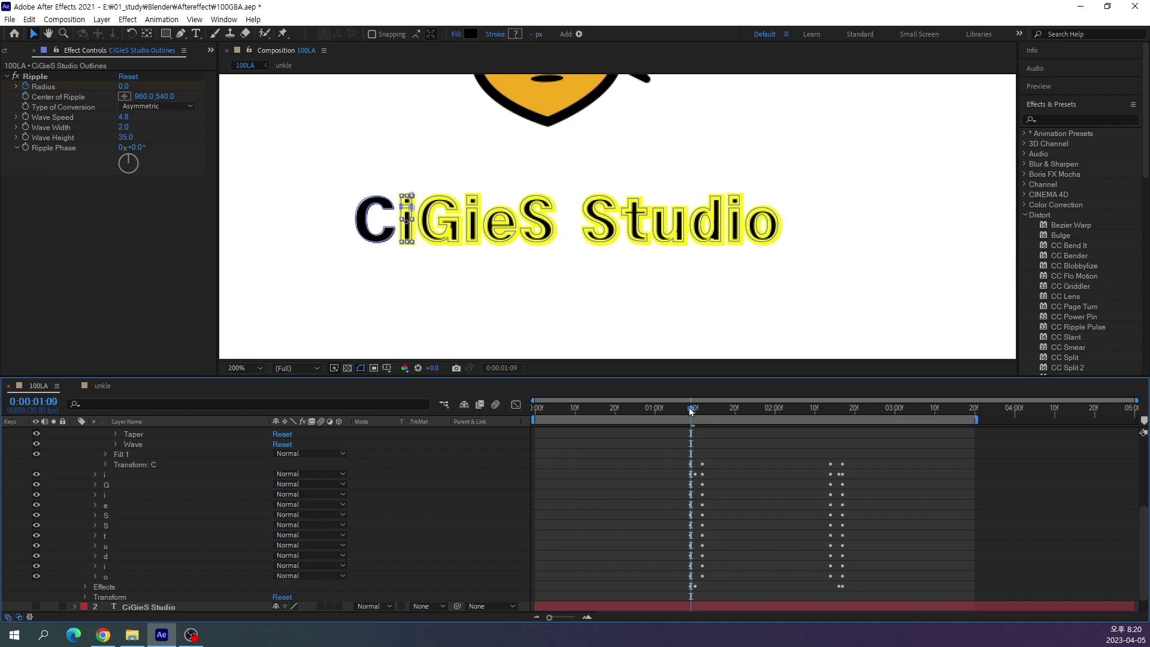
mouse_move(692, 411)
mouse_down()
mouse_move(653, 433)
mouse_move(691, 427)
mouse_up()
scroll(742, 513, up, 5)
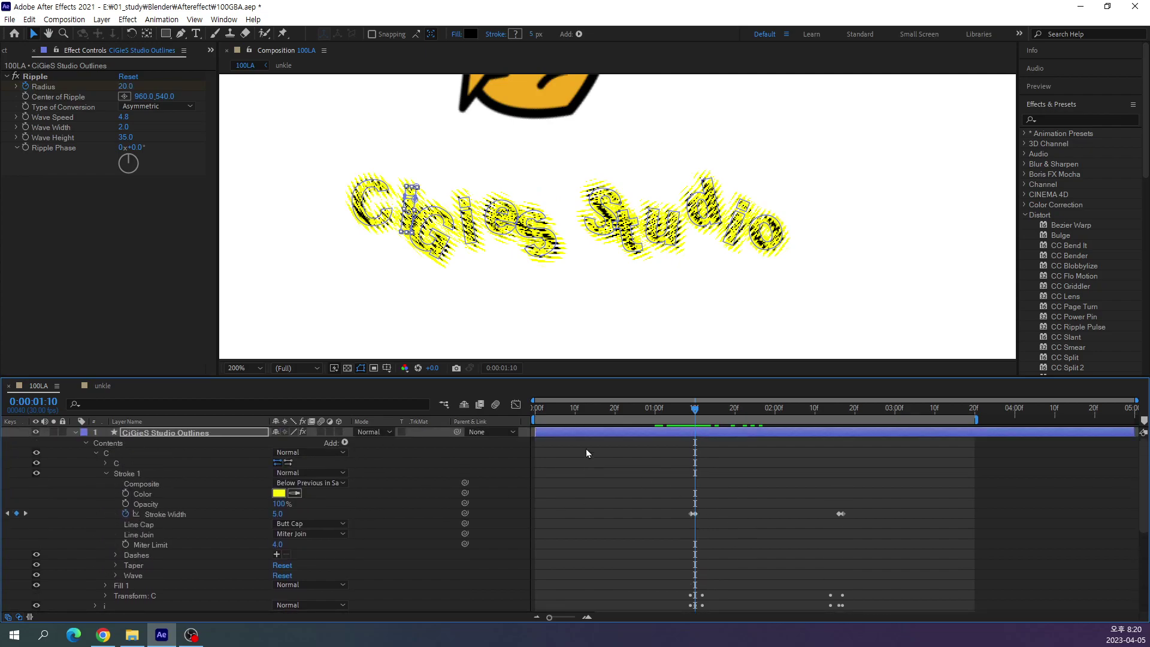
key(Page_Up)
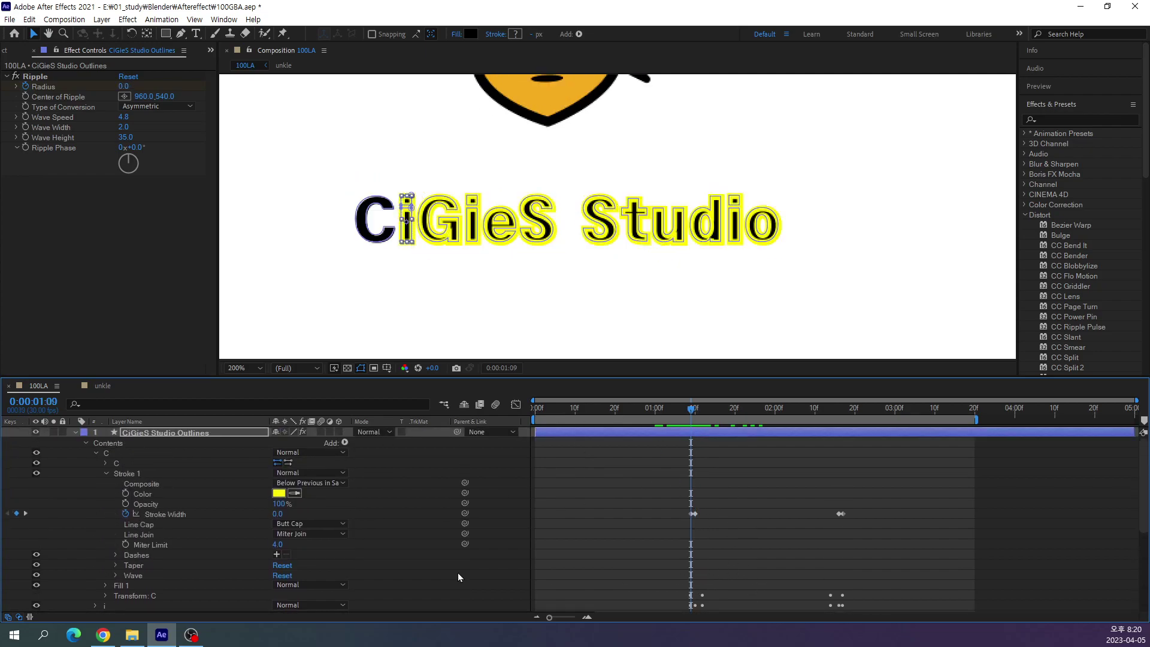
Reselect the C's Stroke 1 and Stroke Width properties and the i letter group.
click(167, 513)
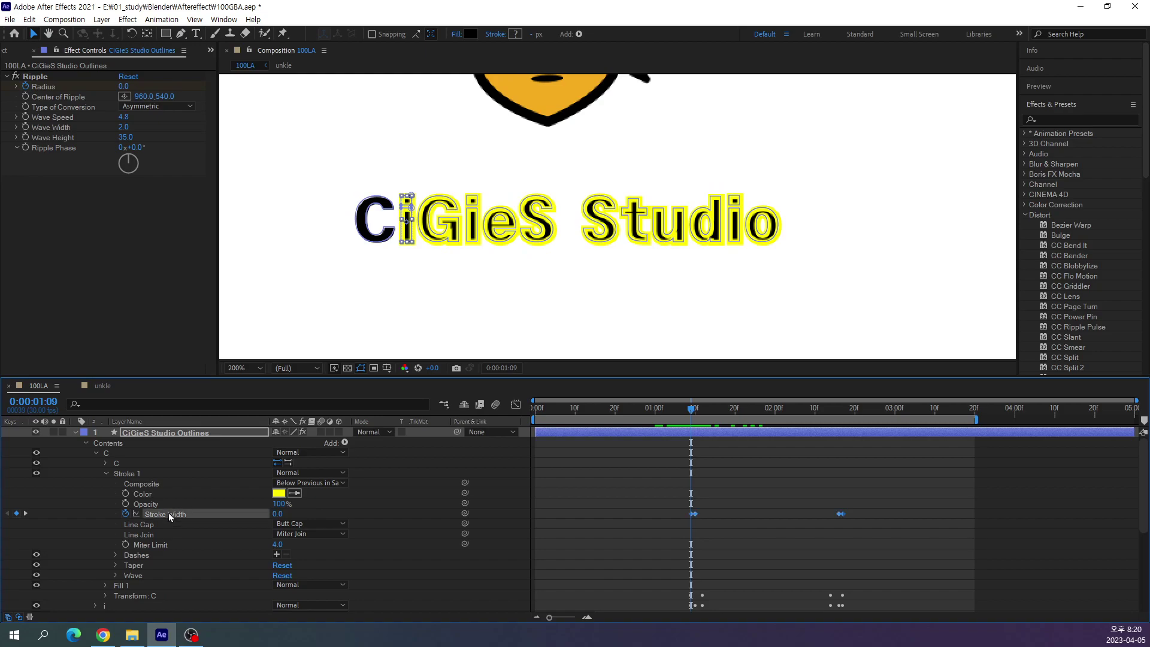
click(130, 474)
scroll(180, 569, down, 3)
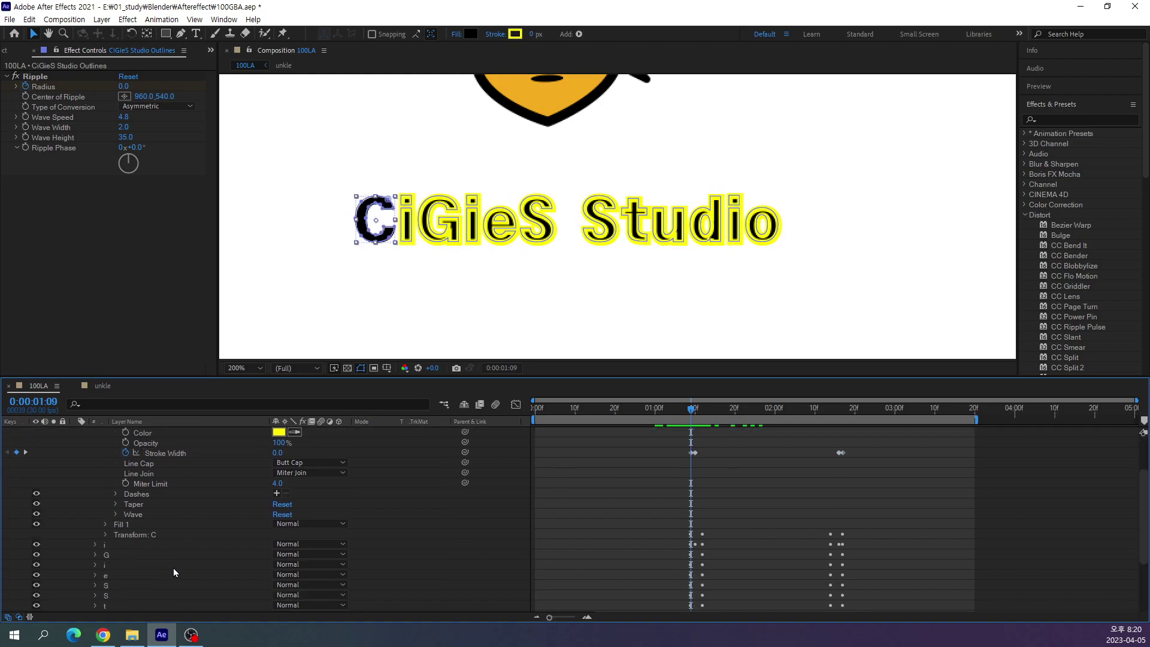
click(103, 545)
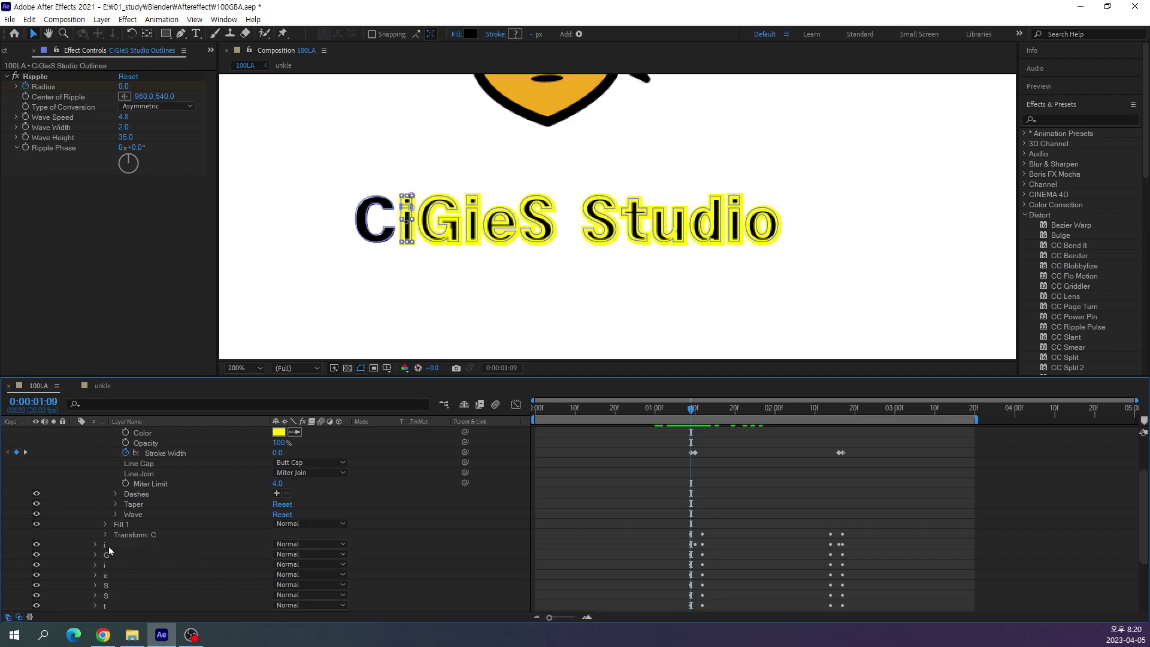
click(198, 545)
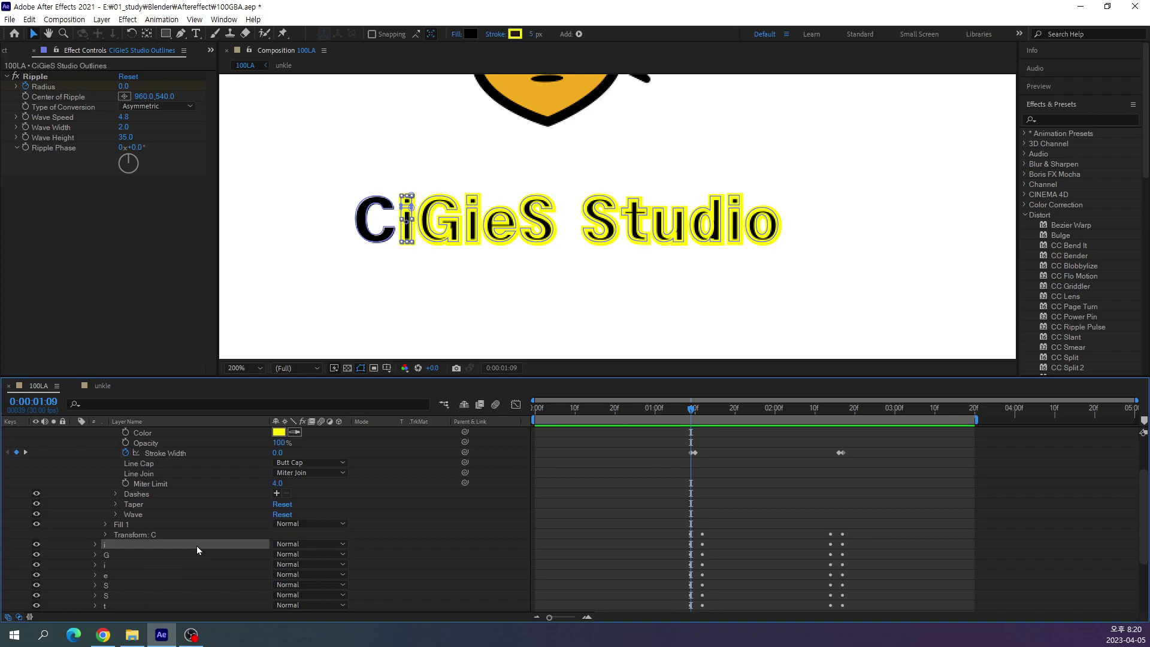
scroll(160, 520, up, 2)
click(170, 483)
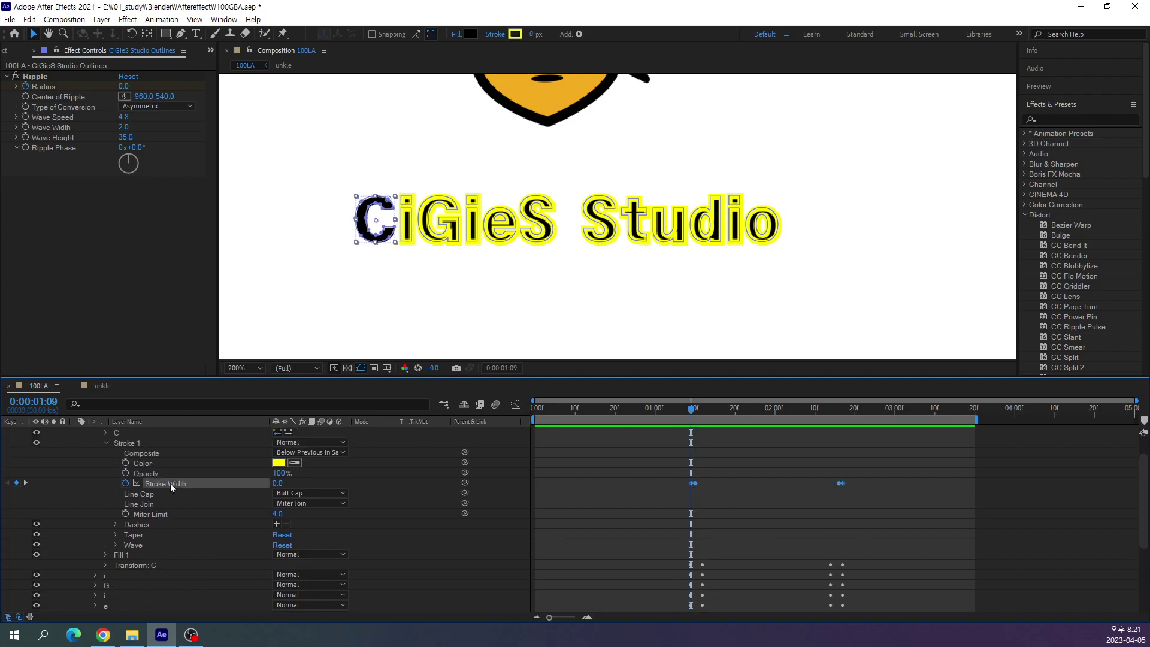
scroll(138, 546, down, 1)
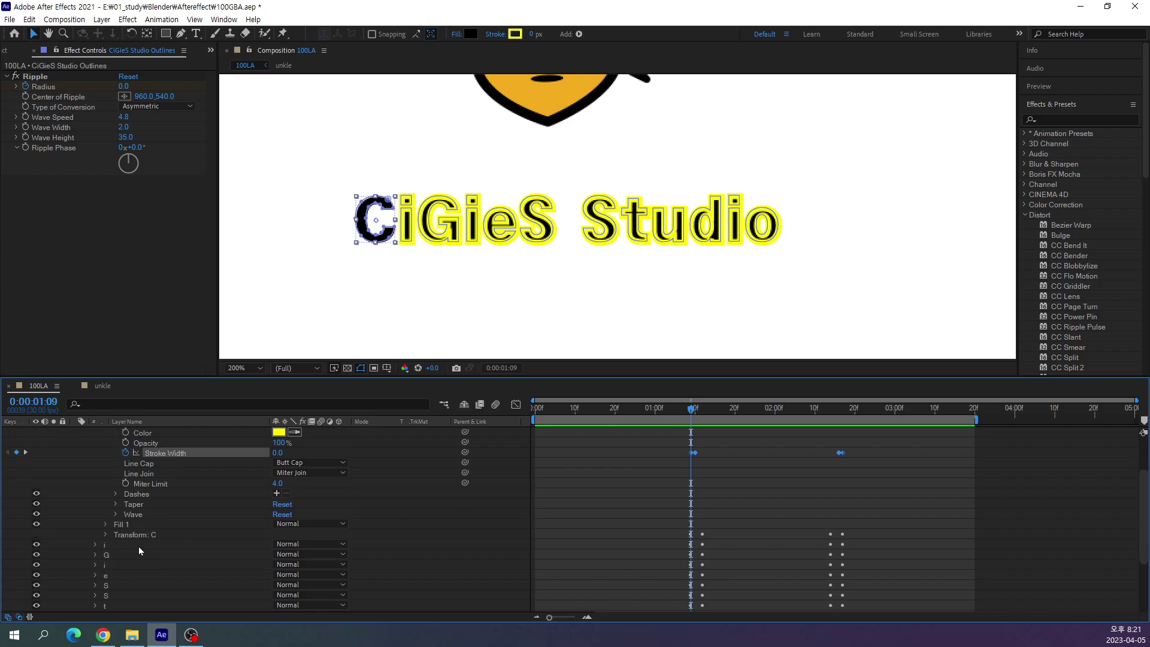
Expand the i, G and second i letter groups and select each one's Stroke 1.
click(96, 545)
scroll(128, 544, down, 3)
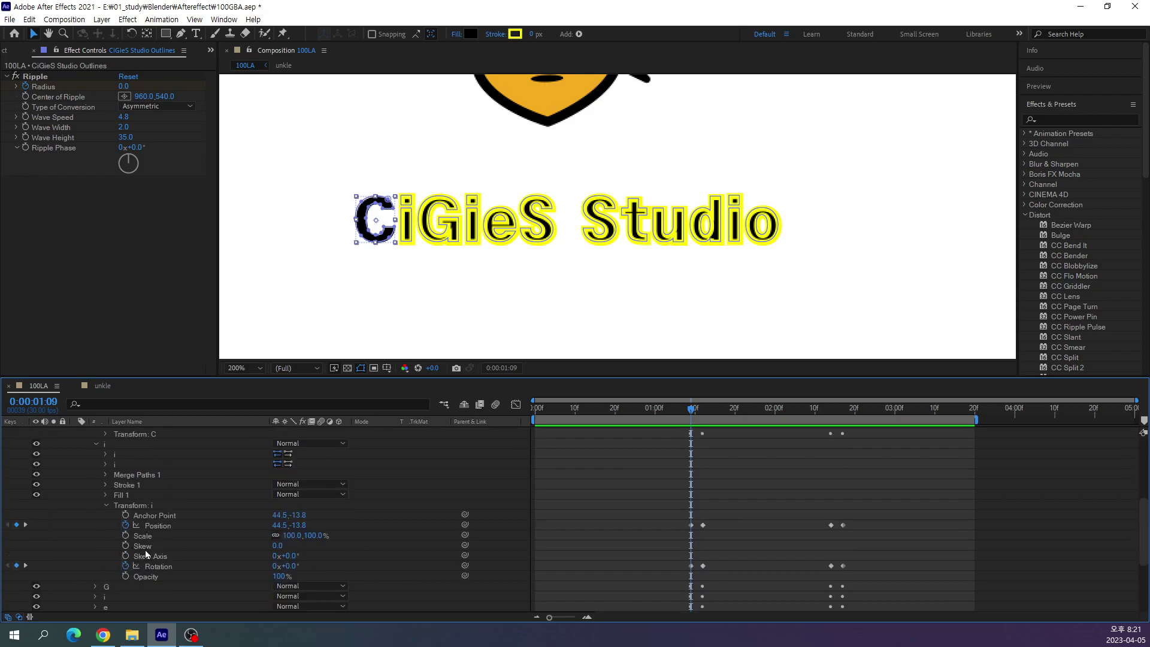
click(128, 487)
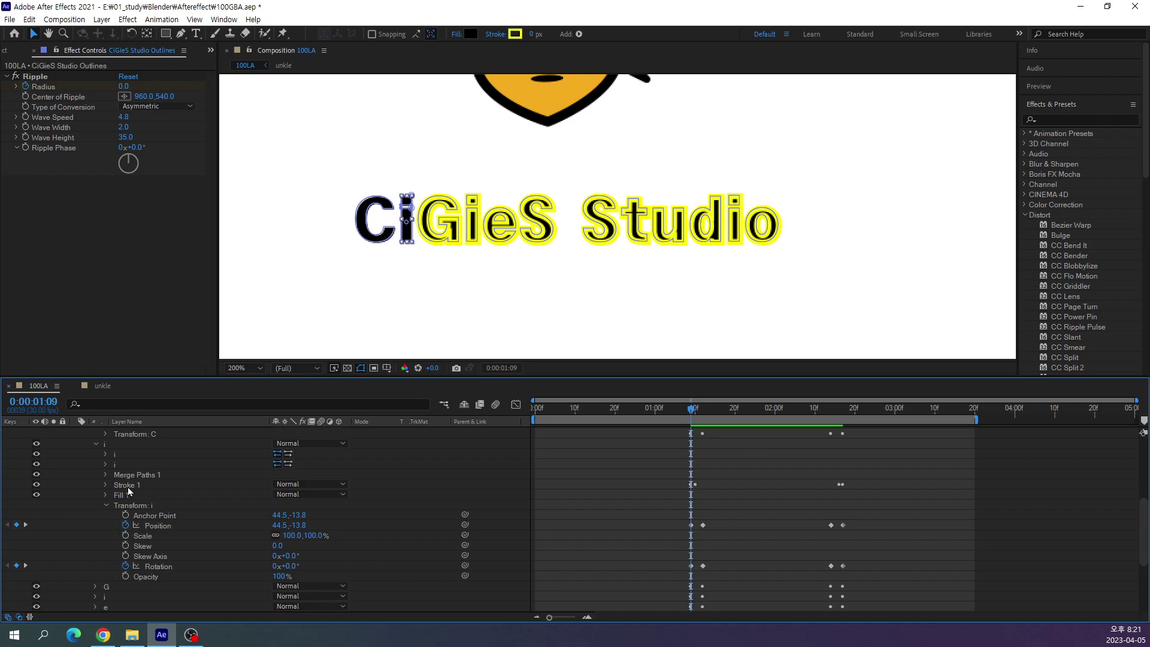
scroll(106, 527, down, 2)
click(95, 525)
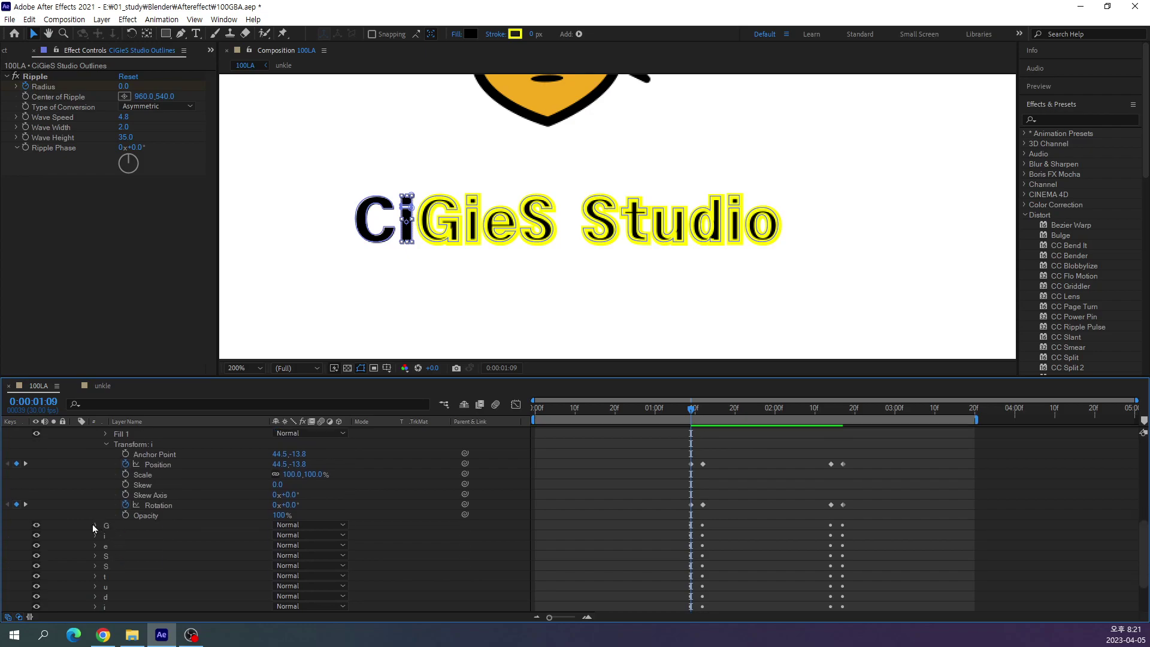
scroll(136, 569, down, 1)
click(127, 513)
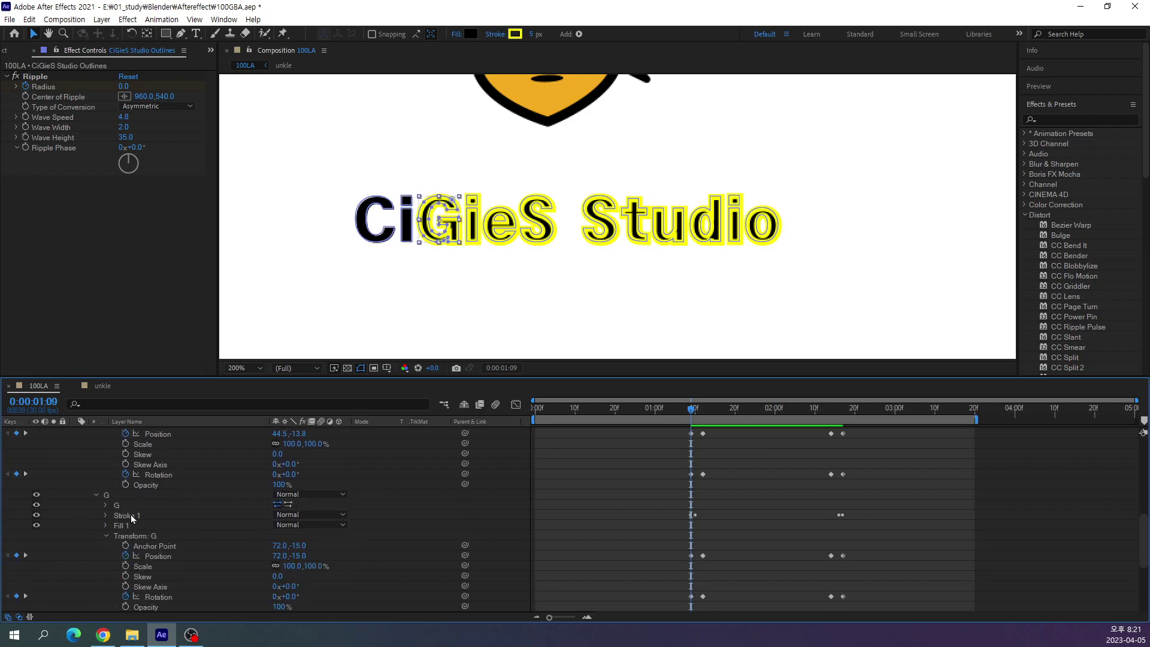
scroll(139, 520, down, 4)
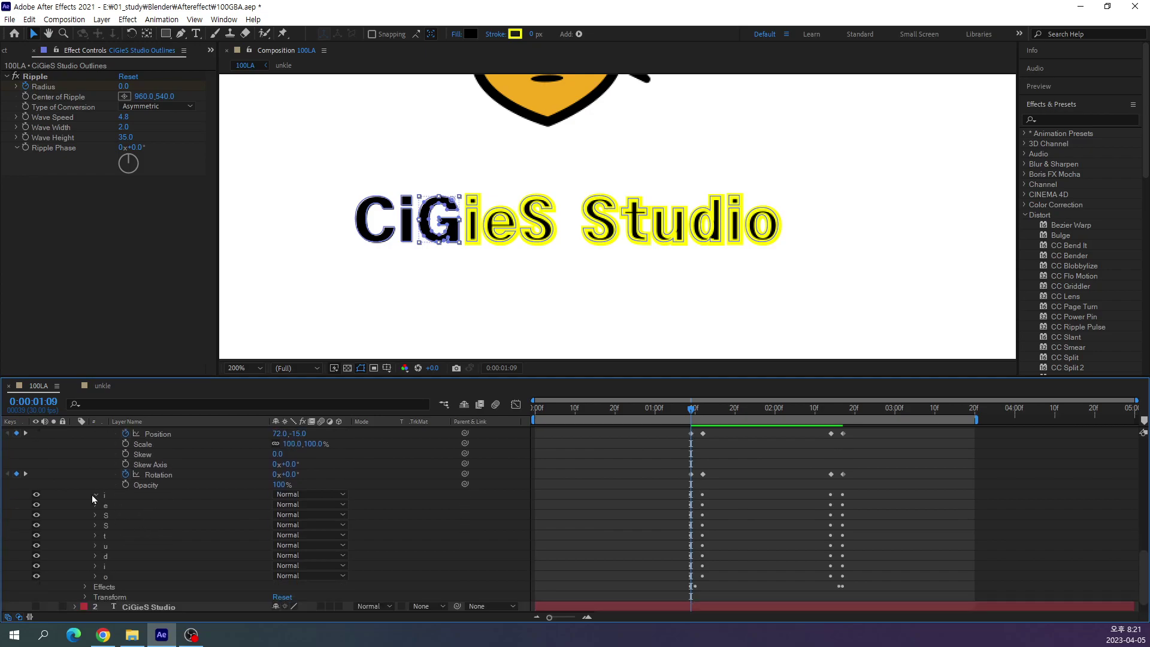
click(92, 495)
click(124, 517)
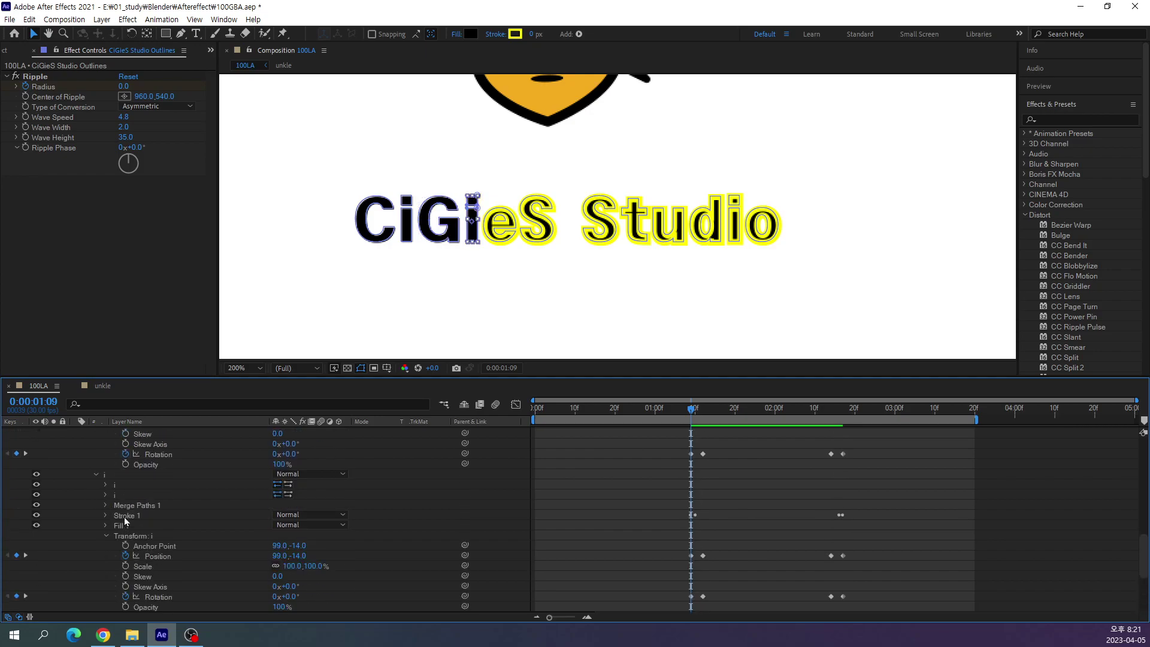
Select the e and S strokes, then delete the yellow stroke from Studio's S.
scroll(124, 516, down, 5)
click(94, 485)
click(127, 517)
scroll(130, 522, down, 4)
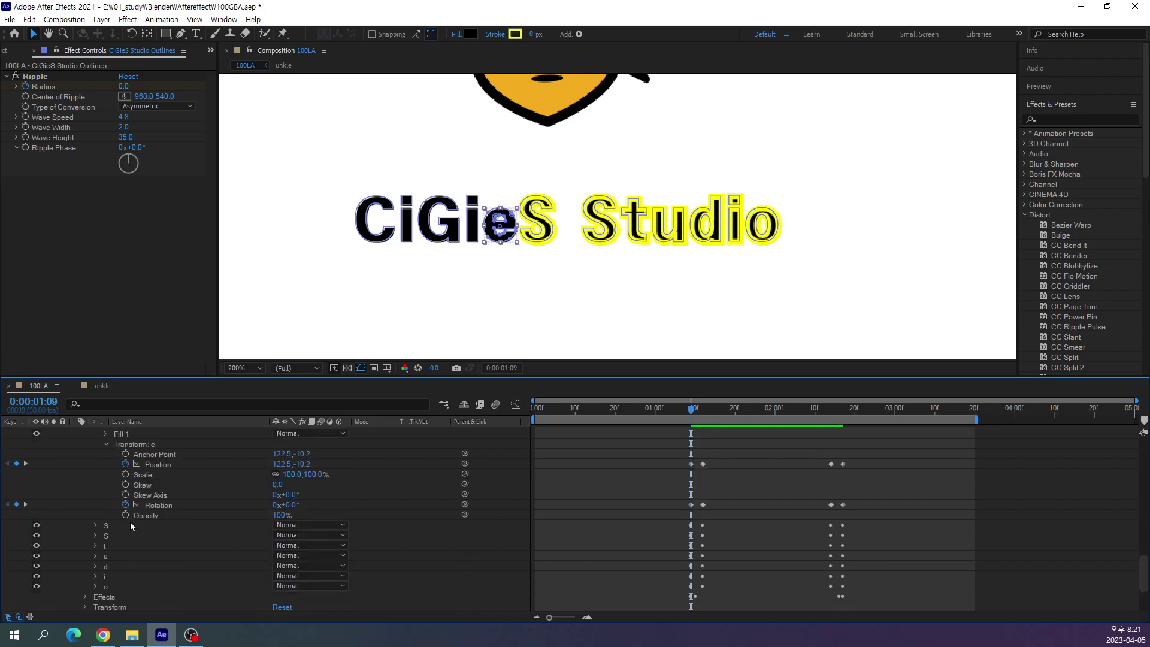
click(94, 494)
scroll(139, 526, down, 2)
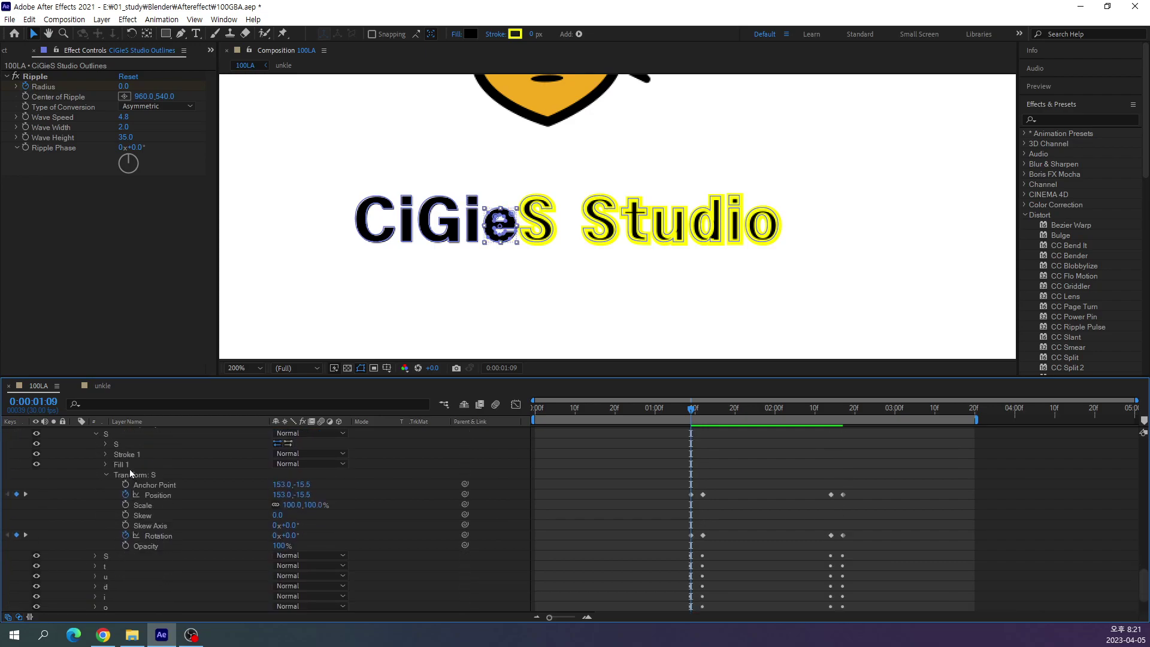
click(127, 453)
scroll(116, 537, down, 2)
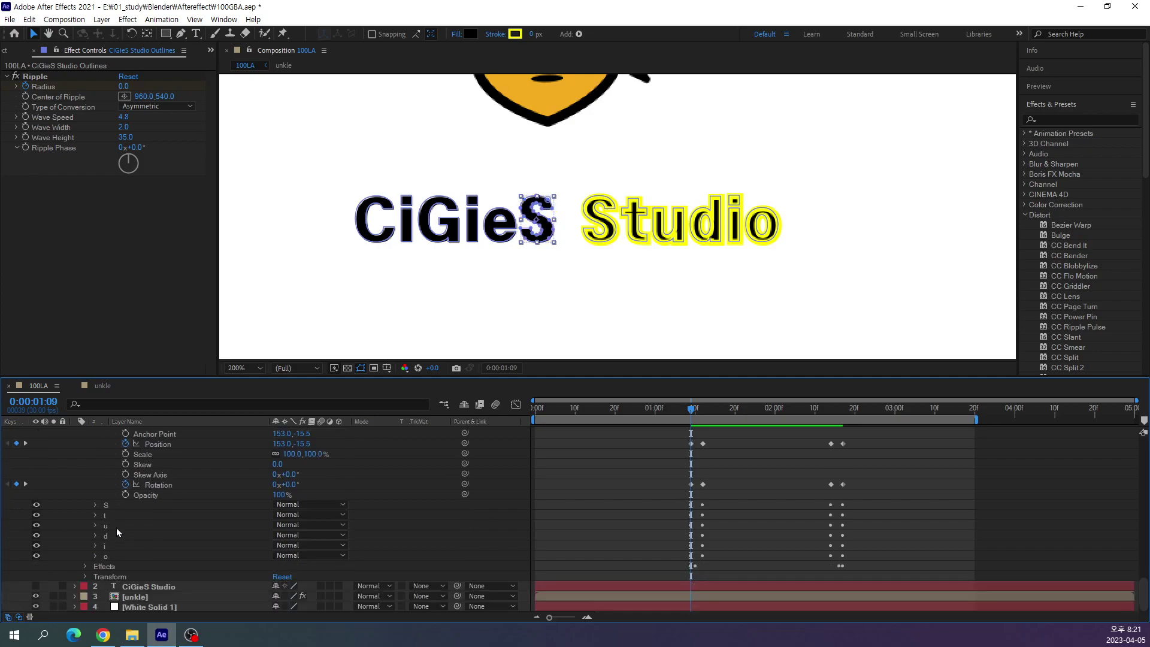
click(94, 507)
scroll(131, 525, down, 2)
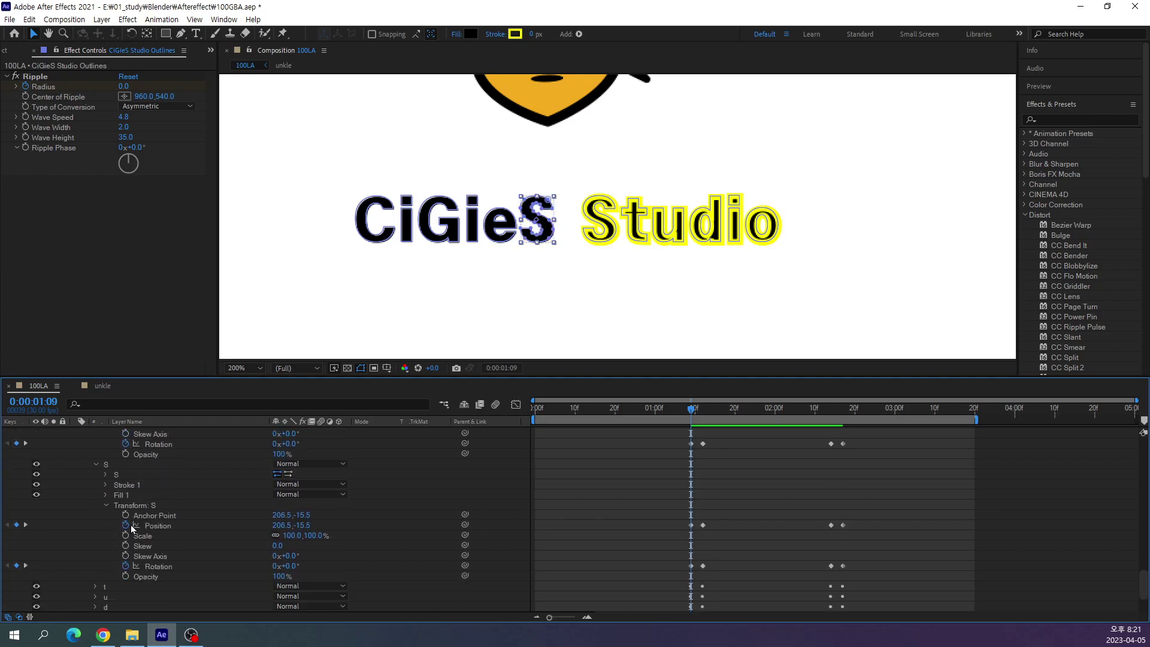
click(127, 488)
key(Delete)
Delete the yellow Stroke 1 from the t, u and d letter groups.
scroll(131, 548, down, 2)
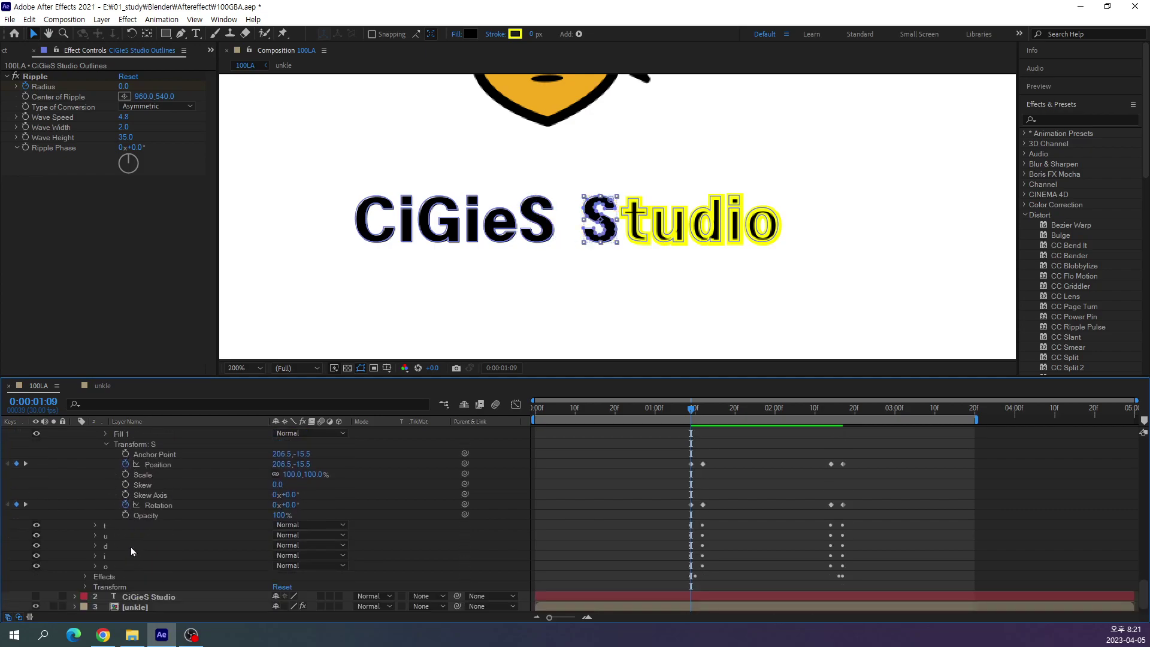
click(94, 526)
scroll(123, 500, down, 2)
click(134, 457)
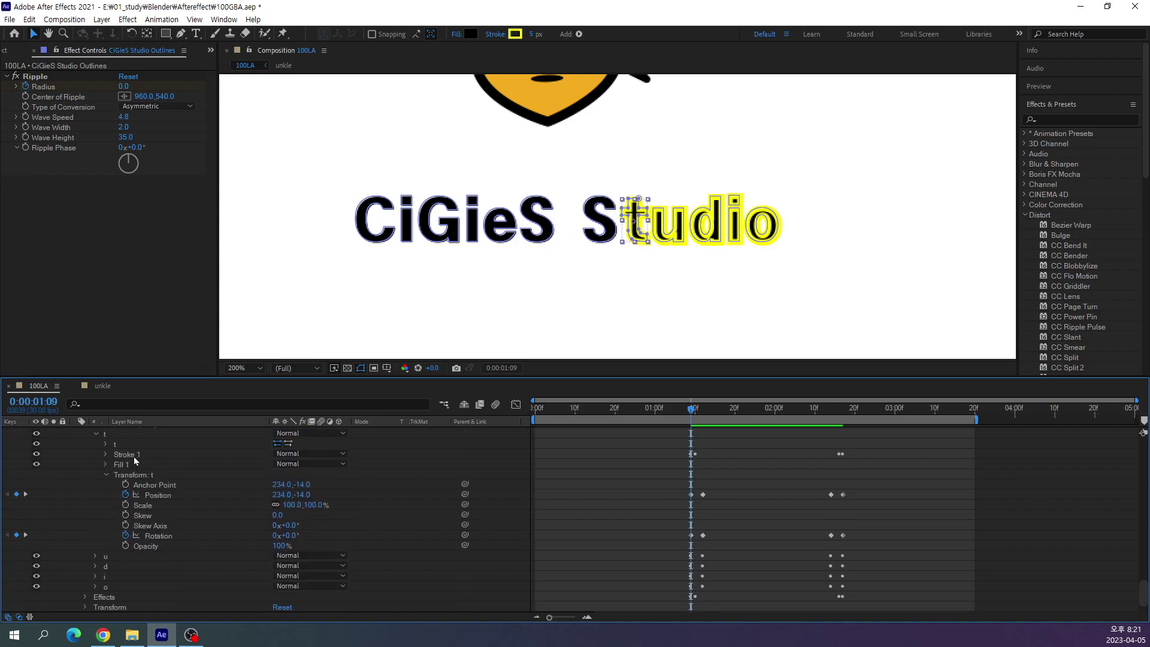
key(Delete)
click(98, 555)
scroll(128, 532, down, 3)
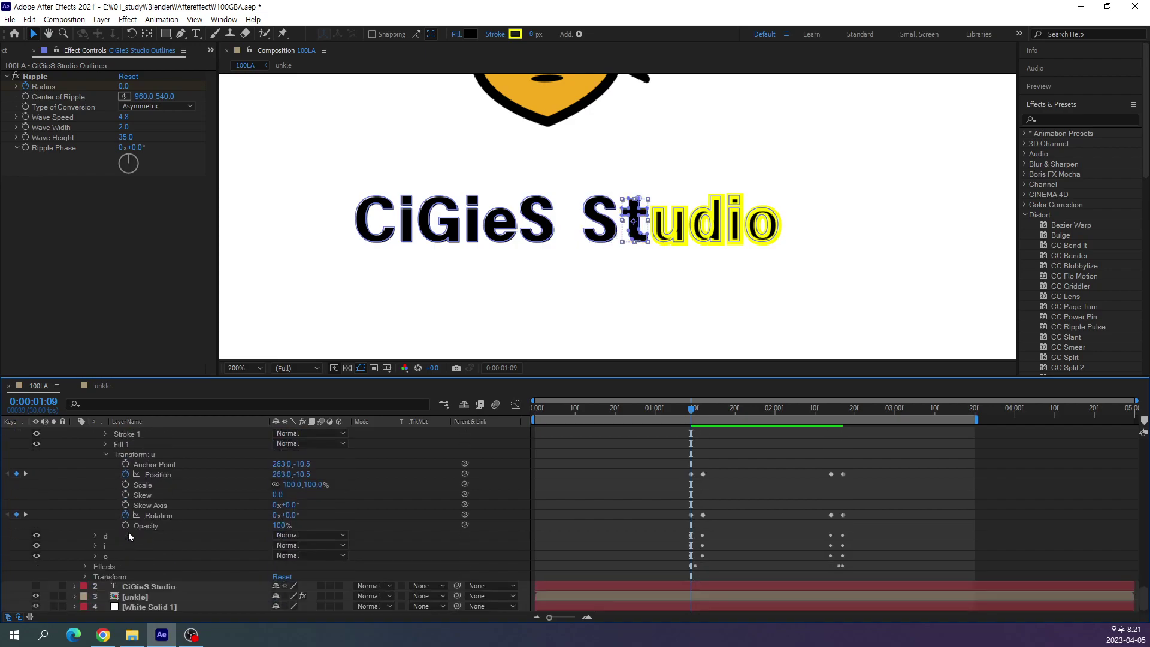
click(131, 435)
key(Delete)
click(96, 536)
scroll(131, 477, down, 3)
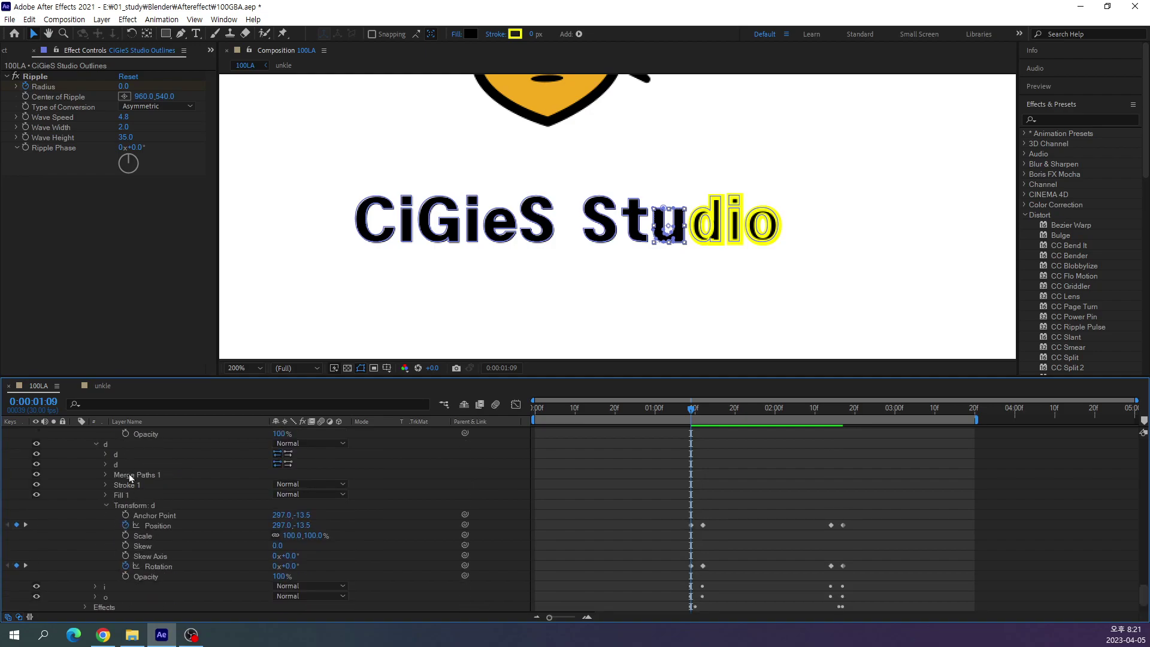
click(129, 485)
key(Delete)
Delete the yellow Stroke 1 from the final i and o letter groups.
scroll(130, 488, down, 2)
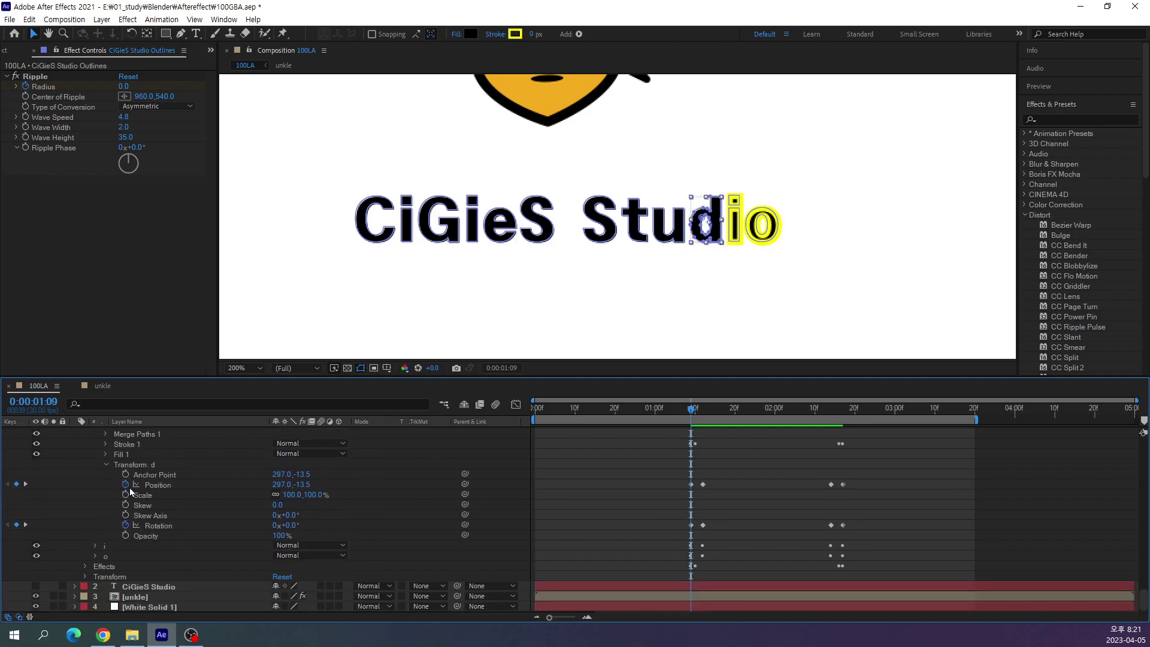
click(94, 546)
scroll(120, 545, down, 3)
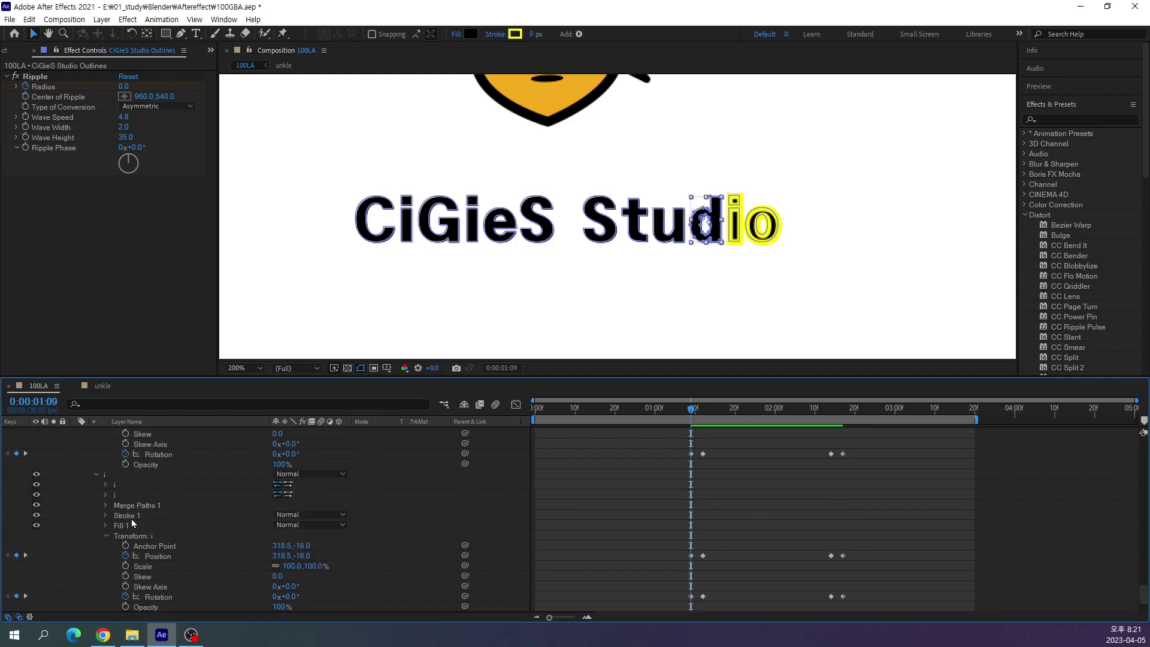
click(131, 518)
key(Delete)
scroll(131, 520, down, 3)
click(95, 556)
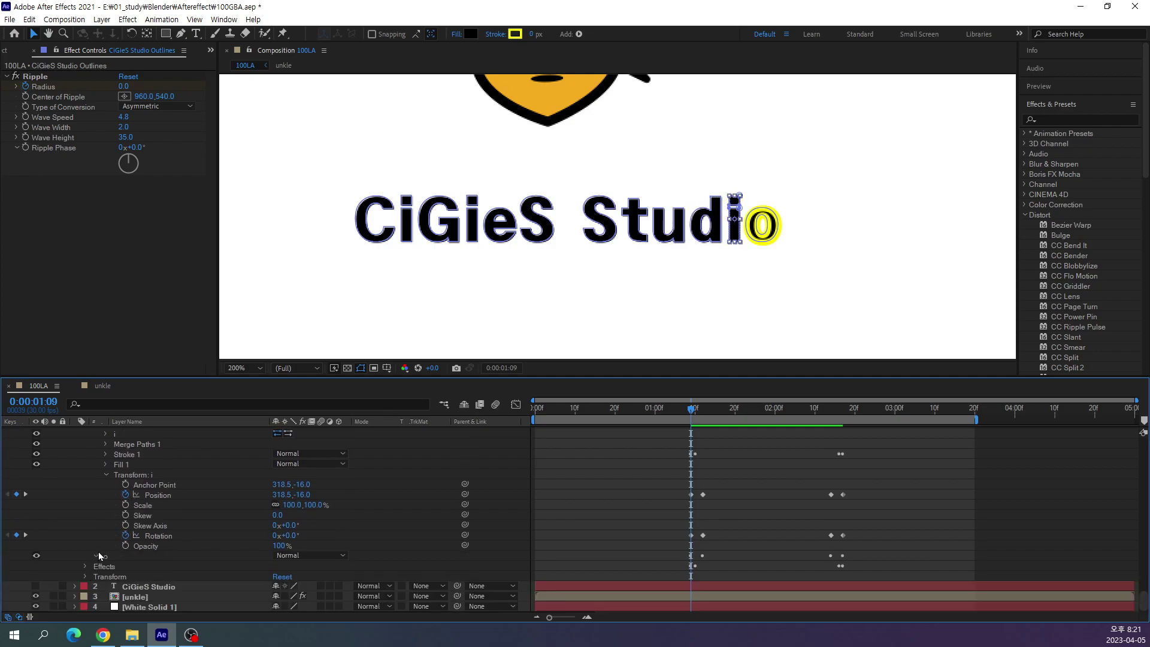
scroll(102, 549, down, 3)
click(127, 467)
key(Delete)
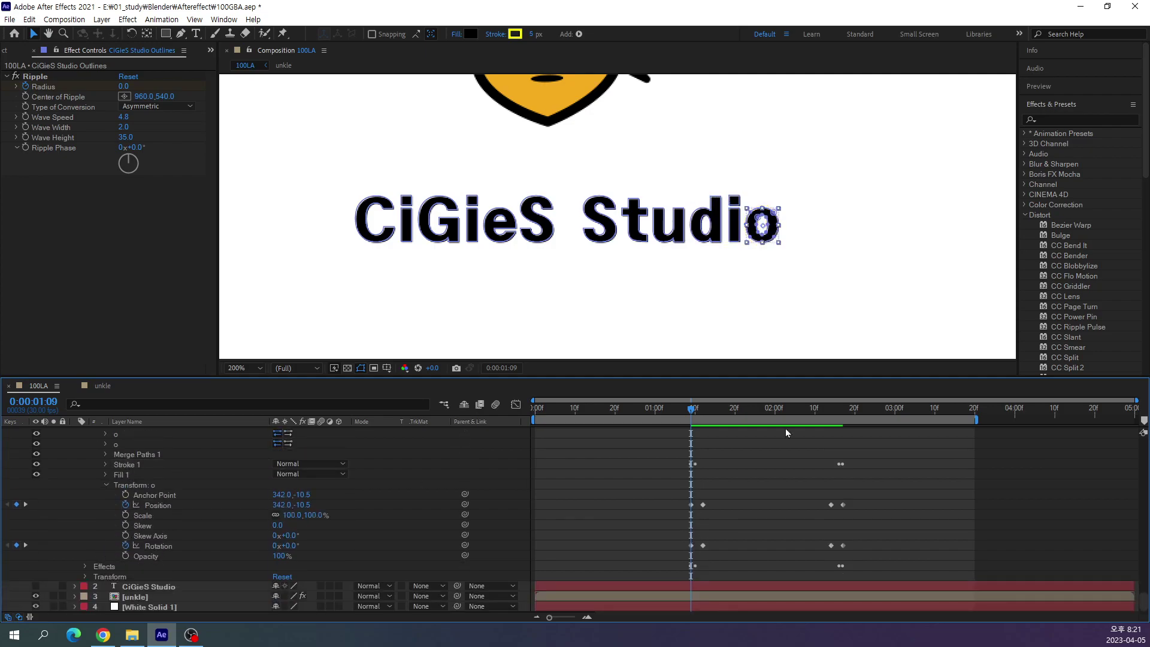
Preview the letters from 1:01, then set Ripple Radius to 20 and Ripple Phase to 150°.
drag(689, 412, 659, 410)
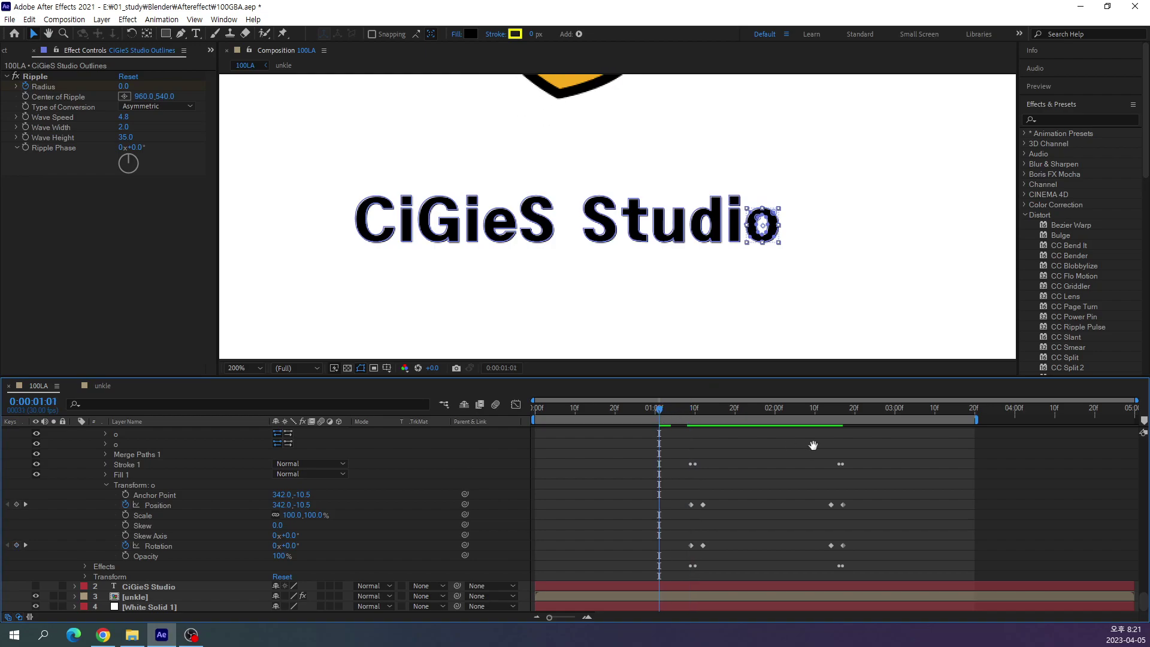
key(space)
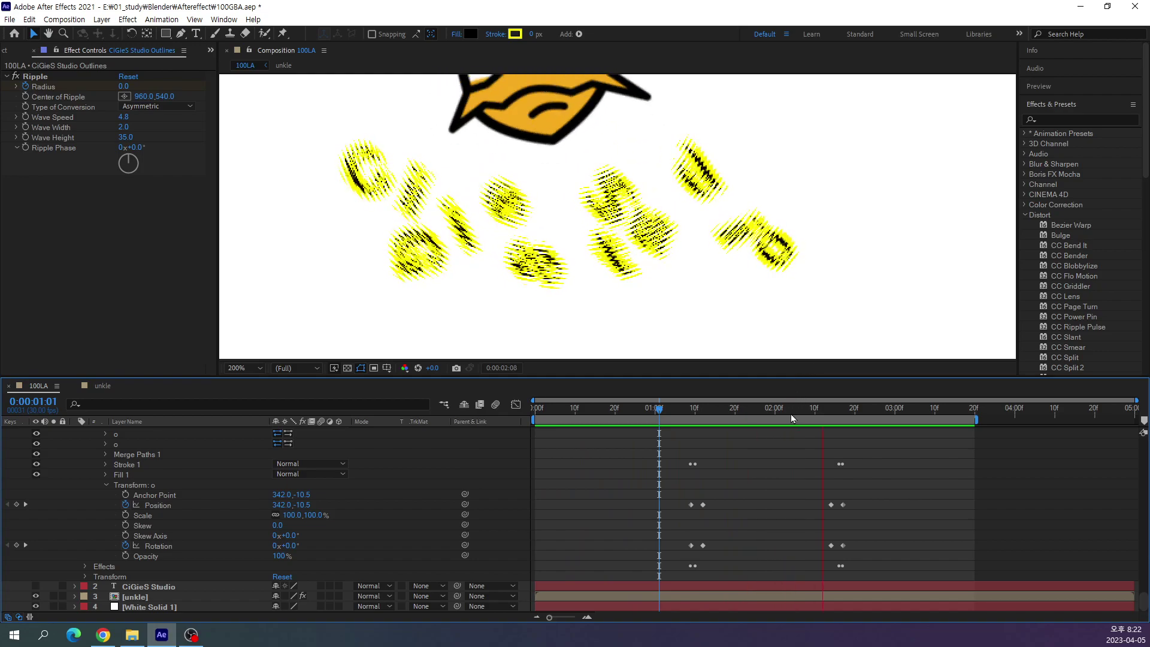
key(space)
drag(123, 87, 135, 86)
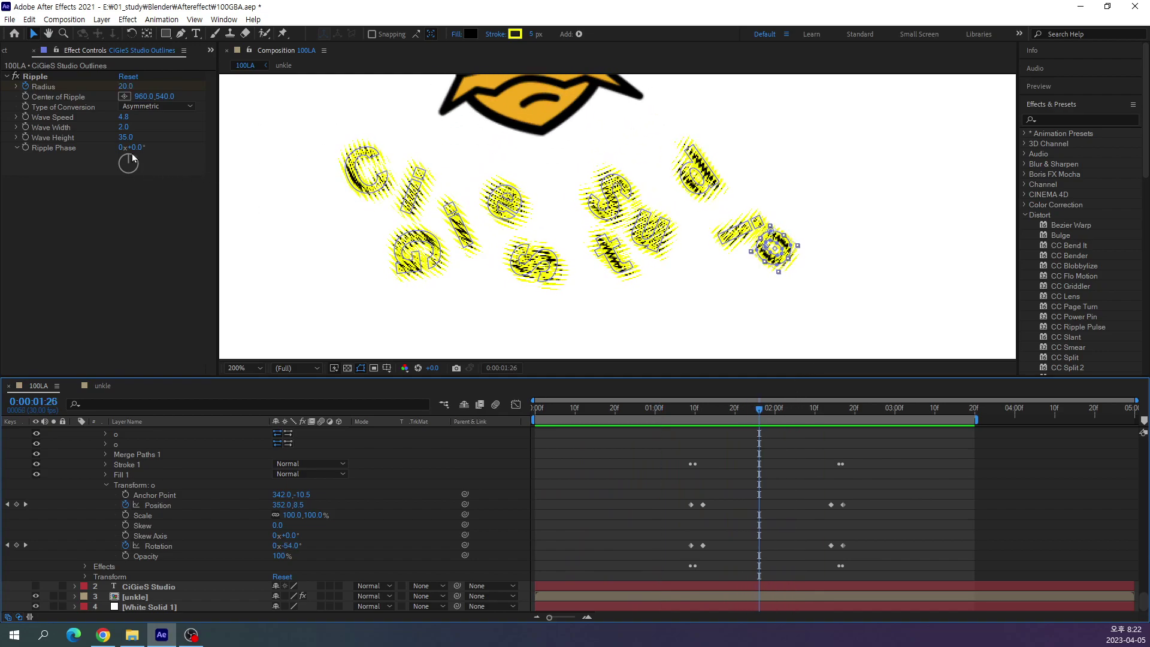
mouse_move(132, 147)
mouse_down()
mouse_move(341, 160)
mouse_move(245, 172)
mouse_up()
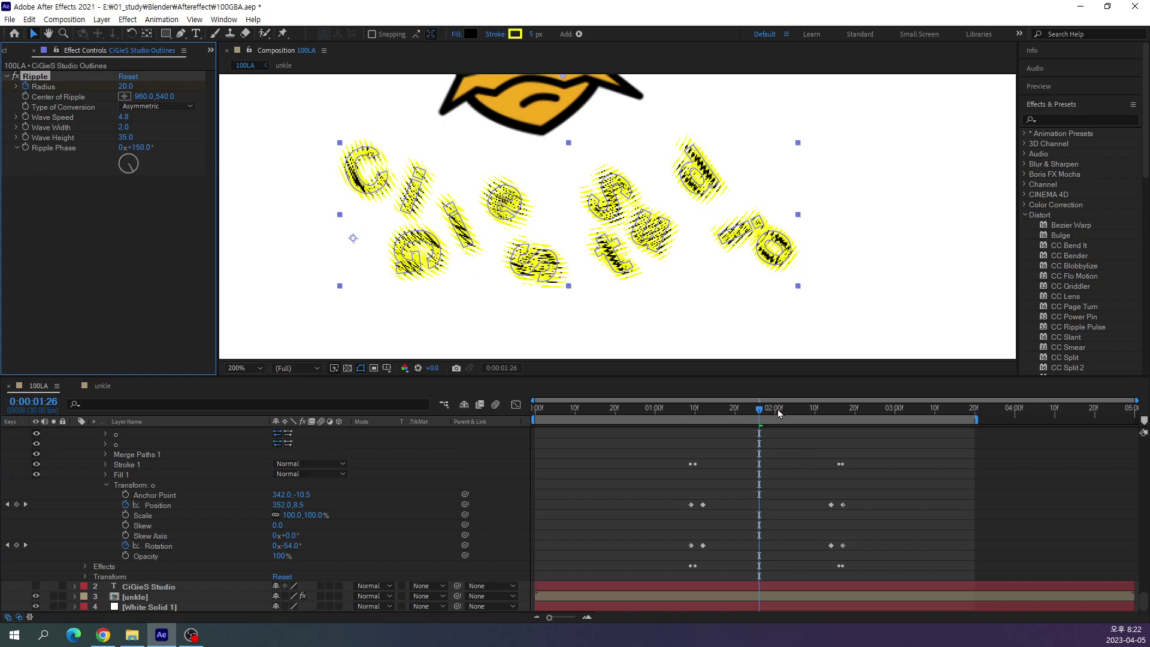
Collapse the CiGieS Studio Outlines layer and preview the tumbling logo from the start.
mouse_move(759, 413)
mouse_down()
mouse_move(871, 442)
mouse_move(815, 452)
mouse_up()
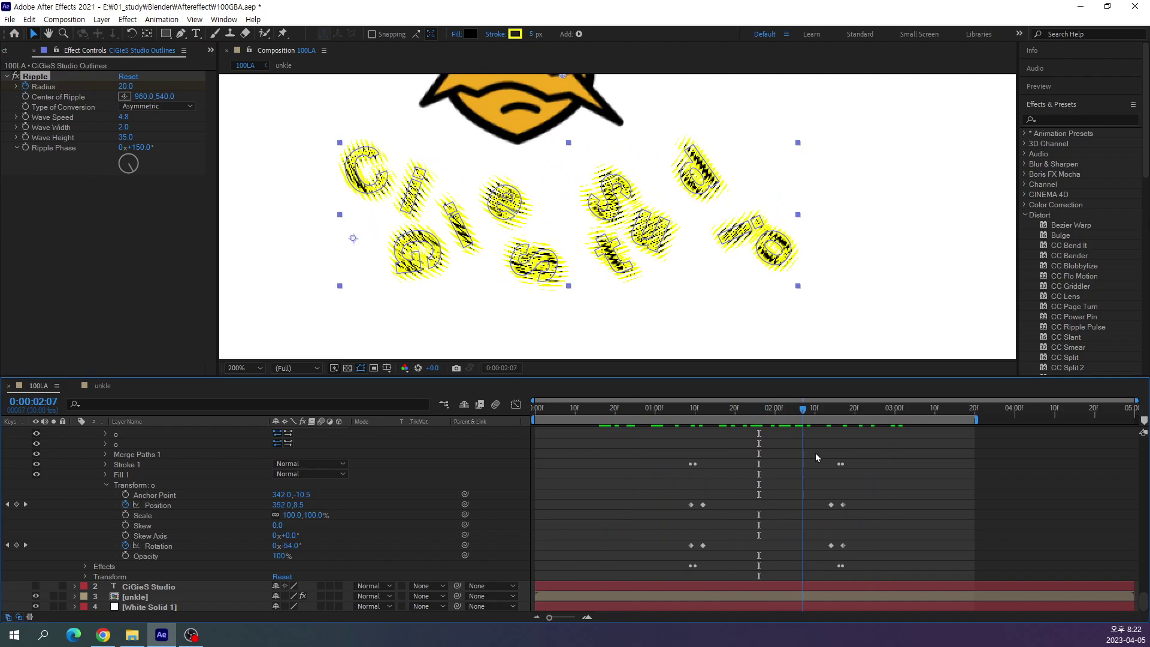
scroll(146, 488, up, 3)
scroll(142, 487, up, 3)
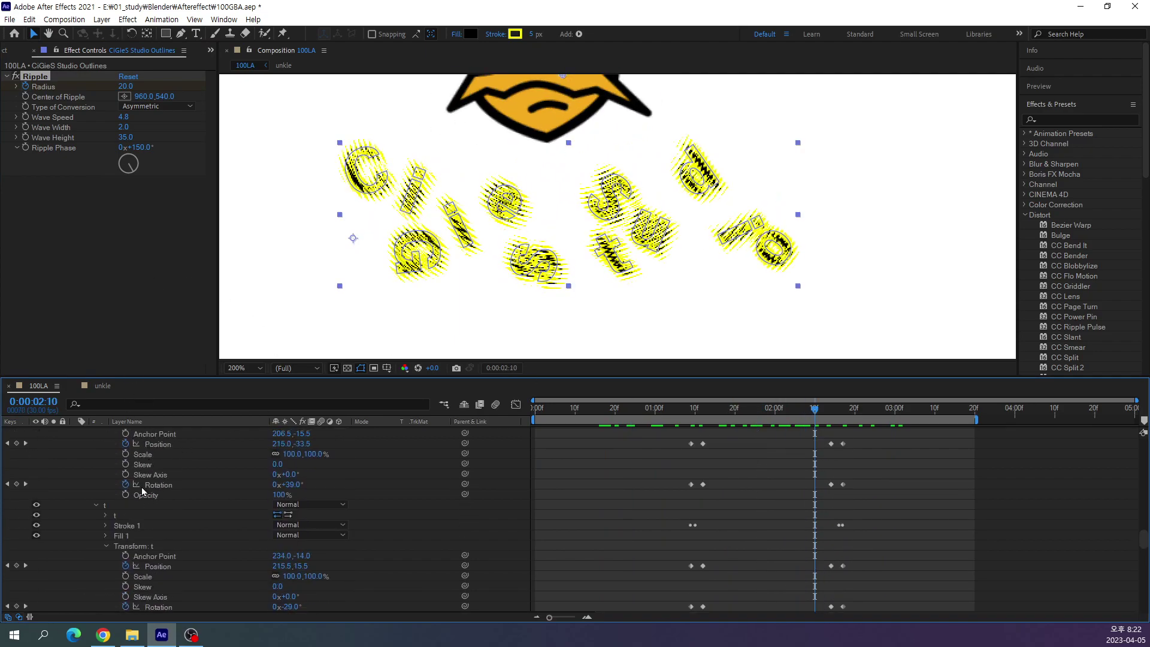
scroll(138, 486, up, 3)
scroll(133, 487, up, 3)
scroll(133, 487, up, 3)
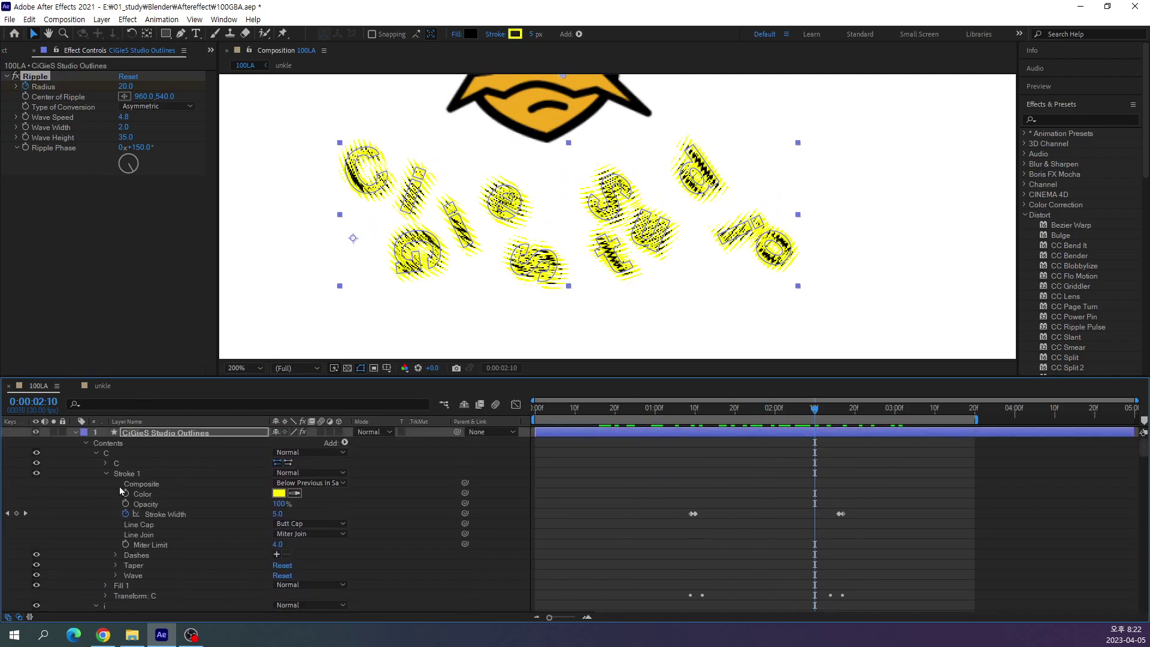
click(74, 432)
scroll(705, 244, down, 2)
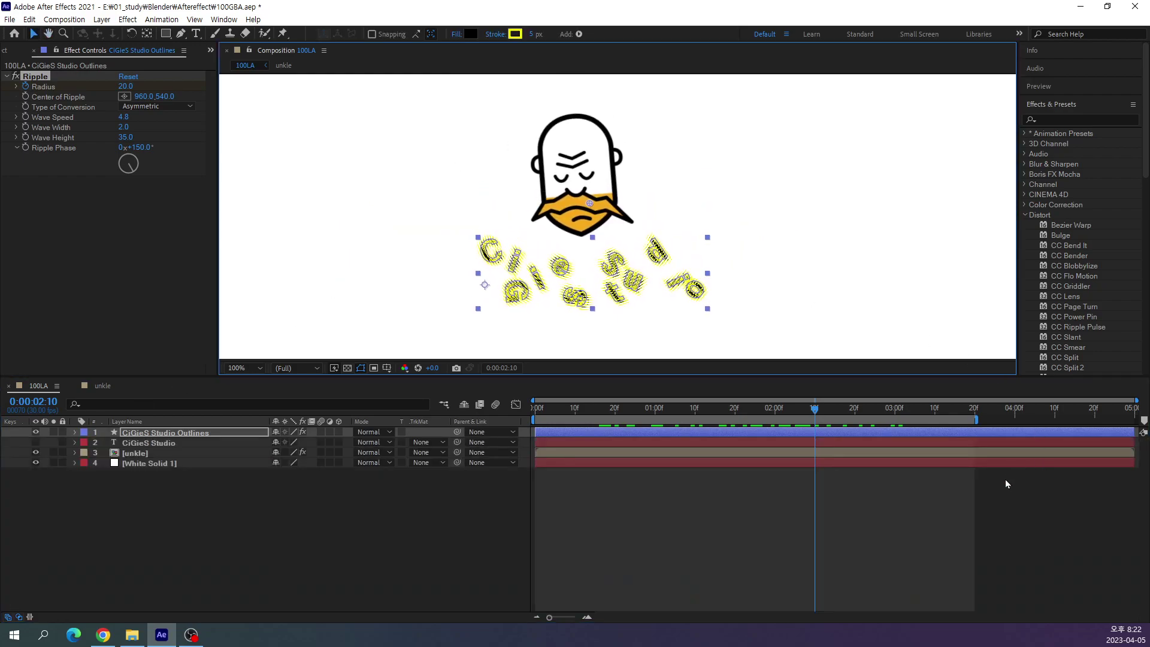
key(space)
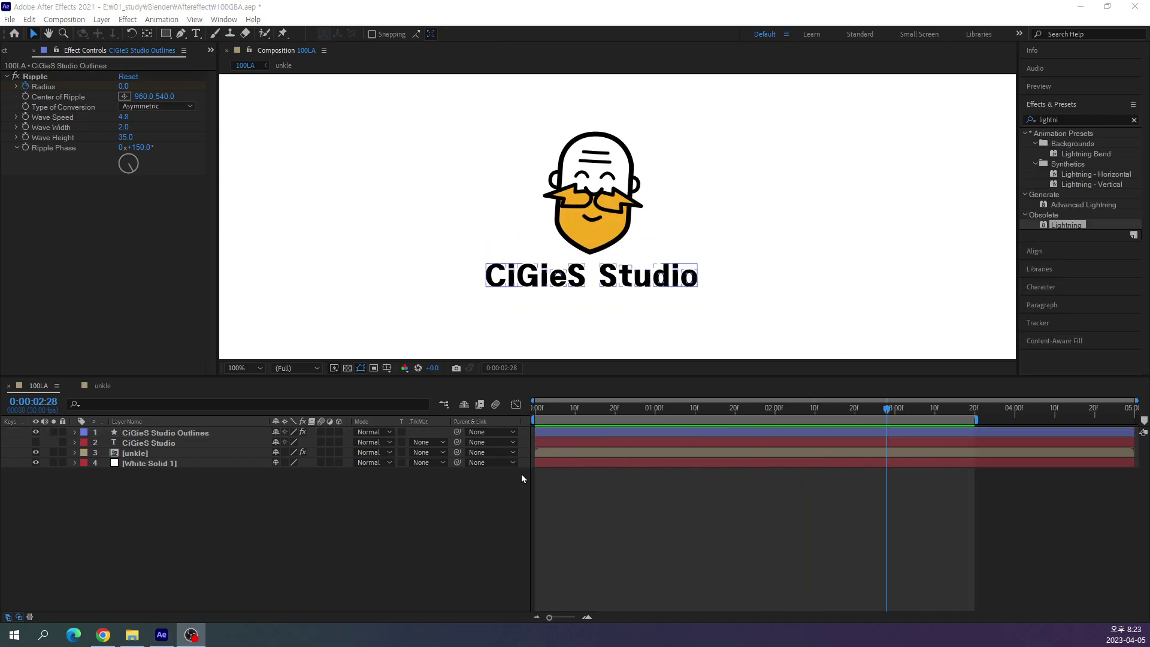
click(286, 520)
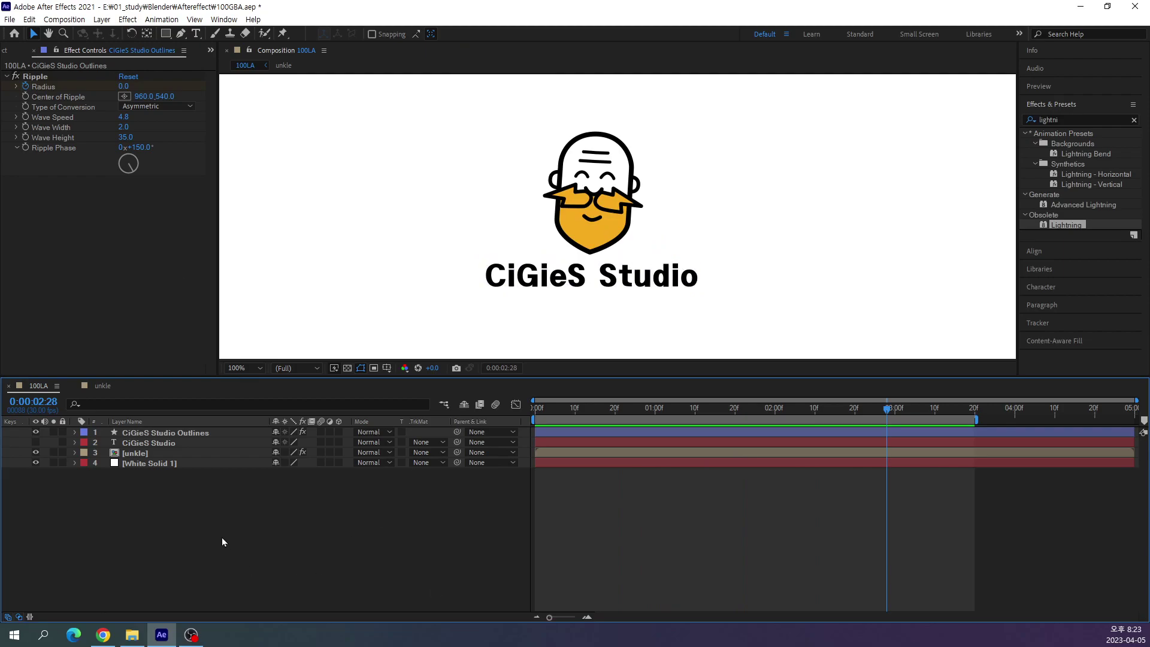
Add a new adjustment layer to the top of the timeline.
right_click(250, 514)
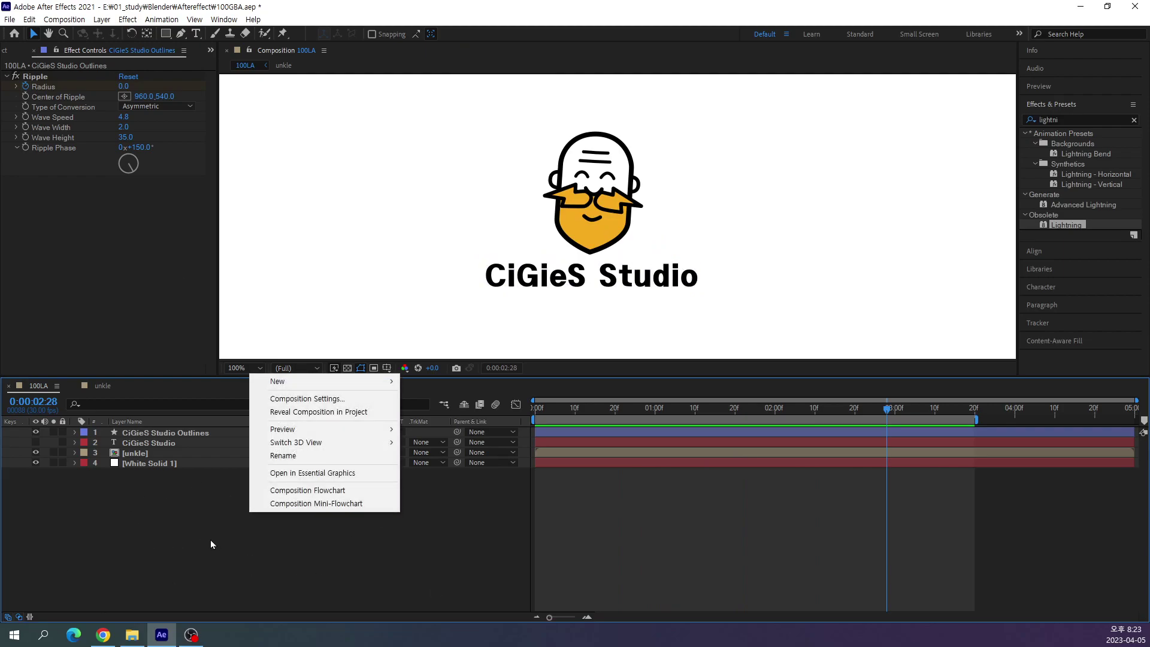
mouse_move(283, 383)
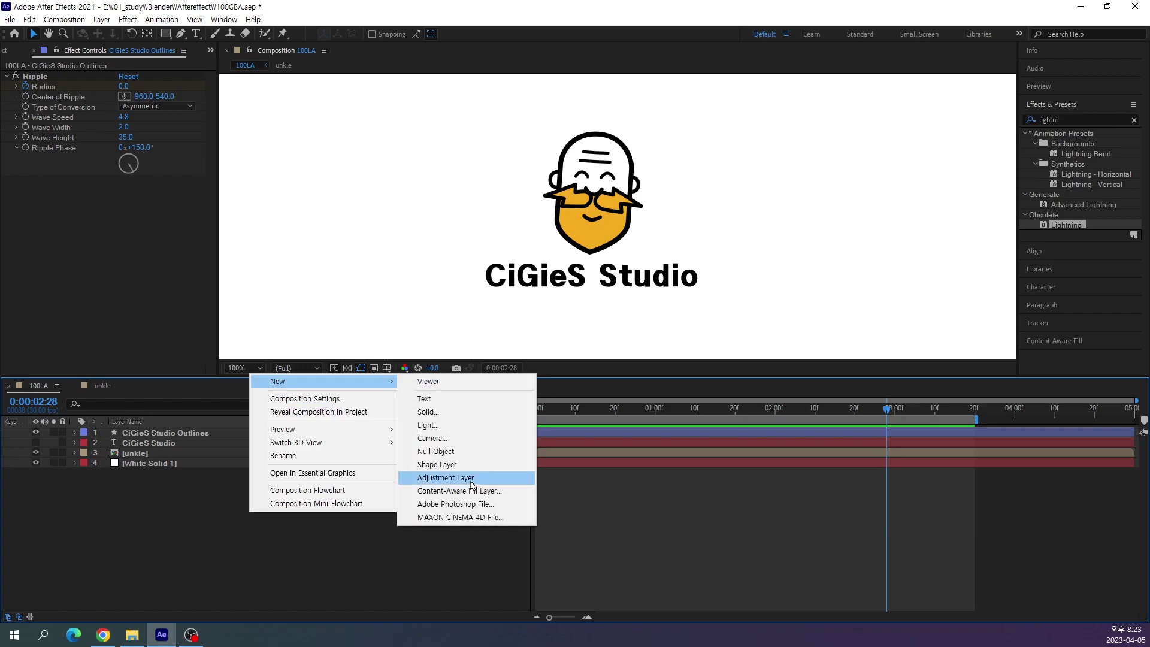
click(437, 479)
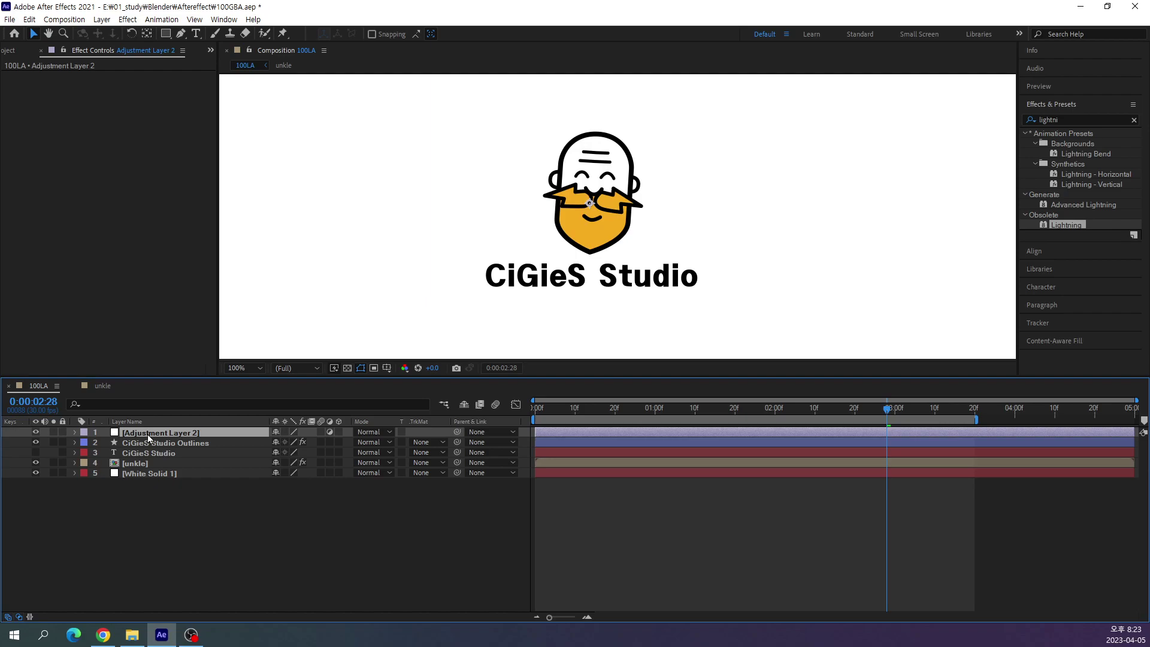
Search Effects & Presets for 'lightning' and apply the obsolete Lightning effect to the adjustment layer.
click(1134, 120)
click(1074, 115)
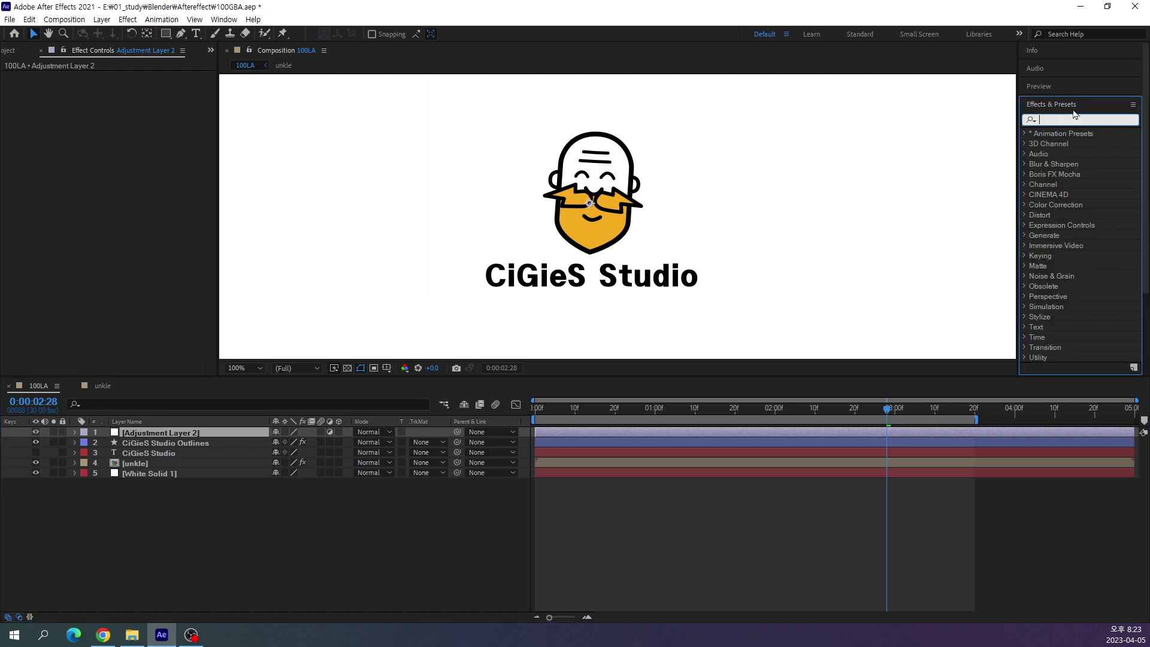
text(lightning)
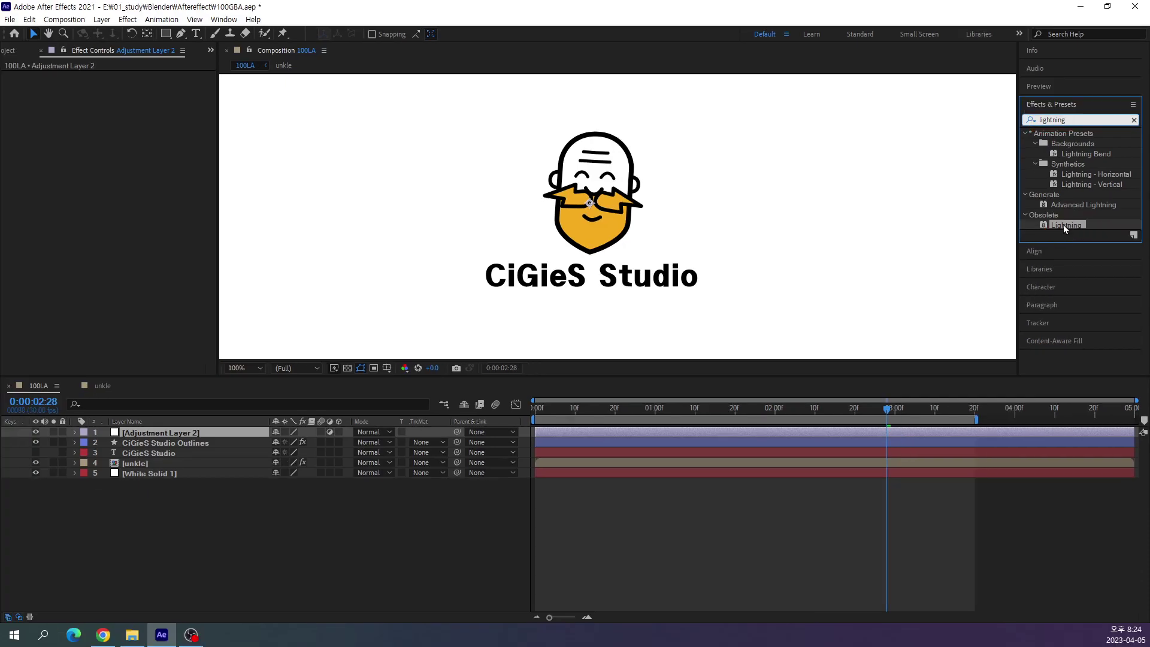
double_click(1065, 224)
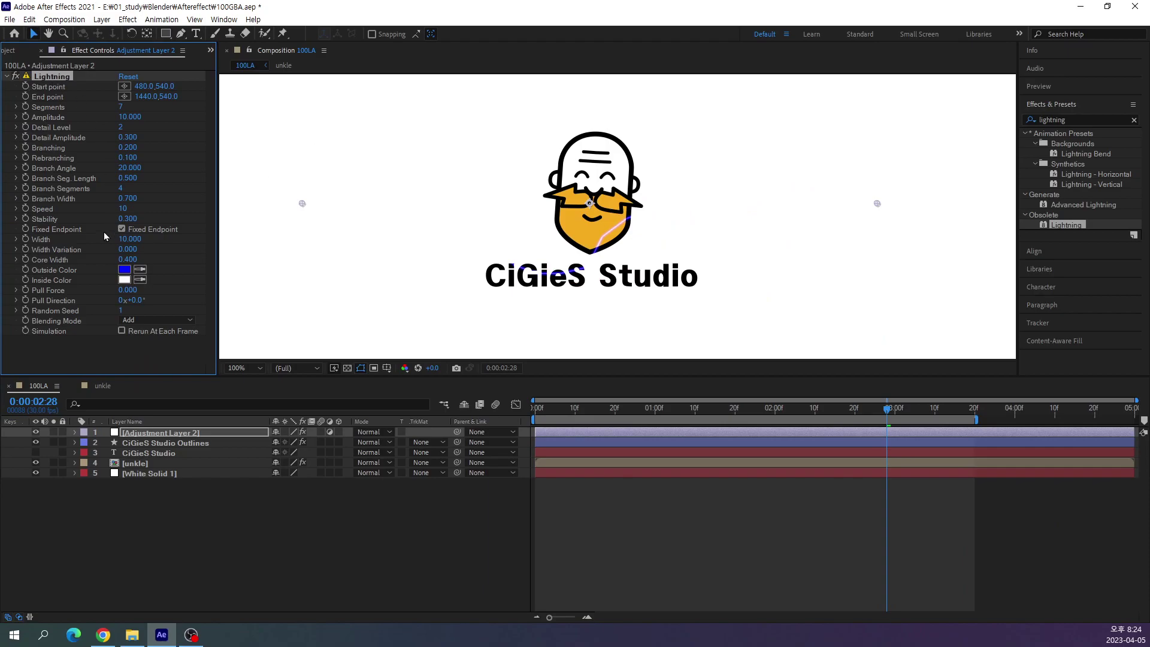
Set the Lightning effect's Blending Mode to Normal.
click(55, 329)
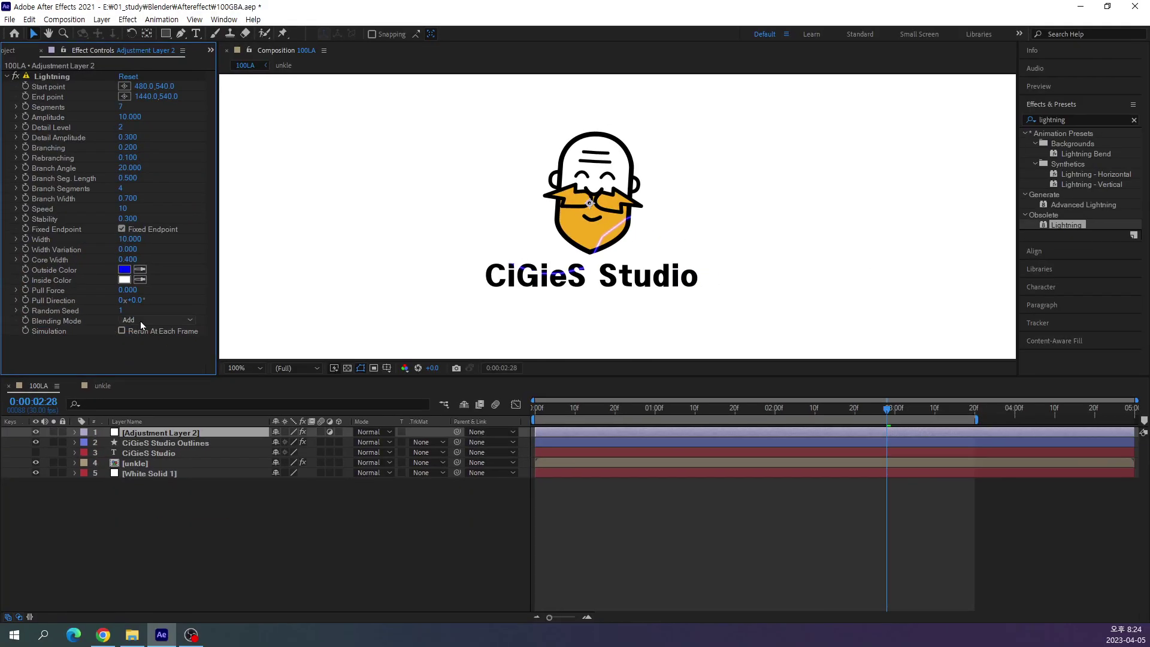
click(140, 321)
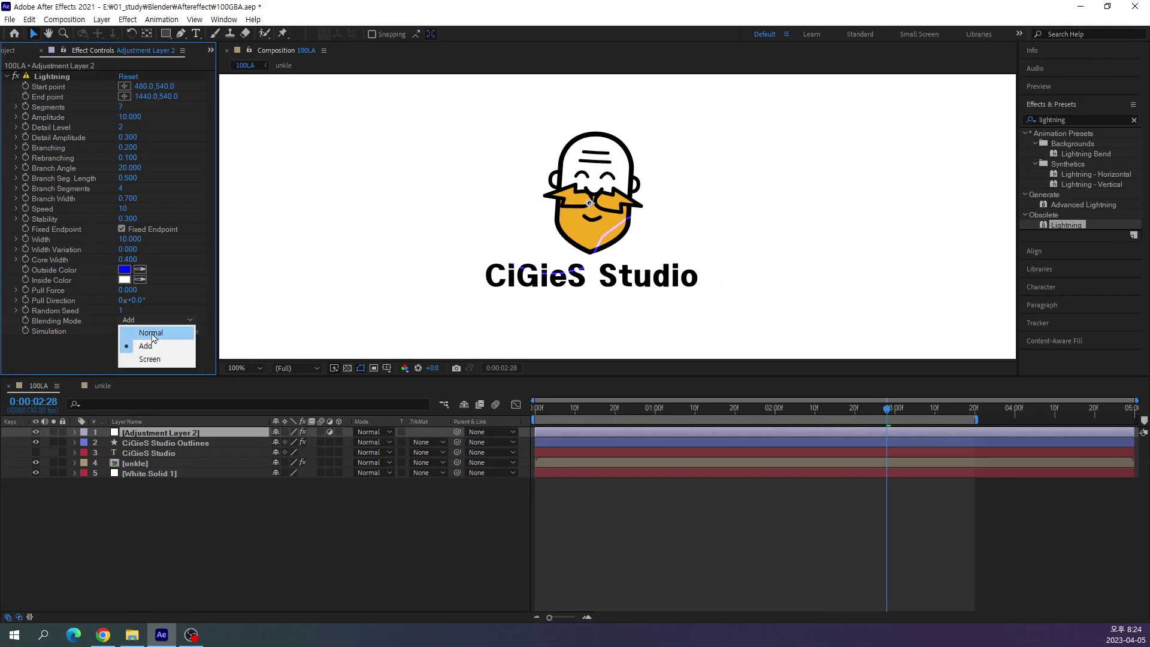
click(151, 332)
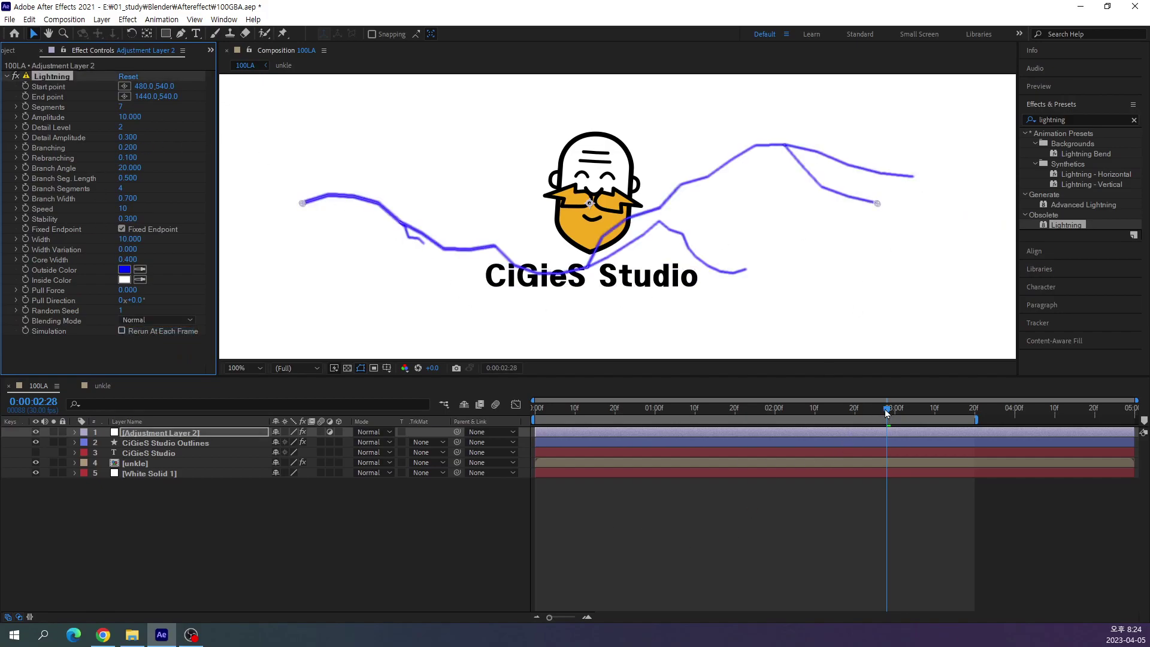
Preview the lightning bolt across the logo from the start, then switch to the Chrome reference video.
drag(886, 408, 502, 442)
key(space)
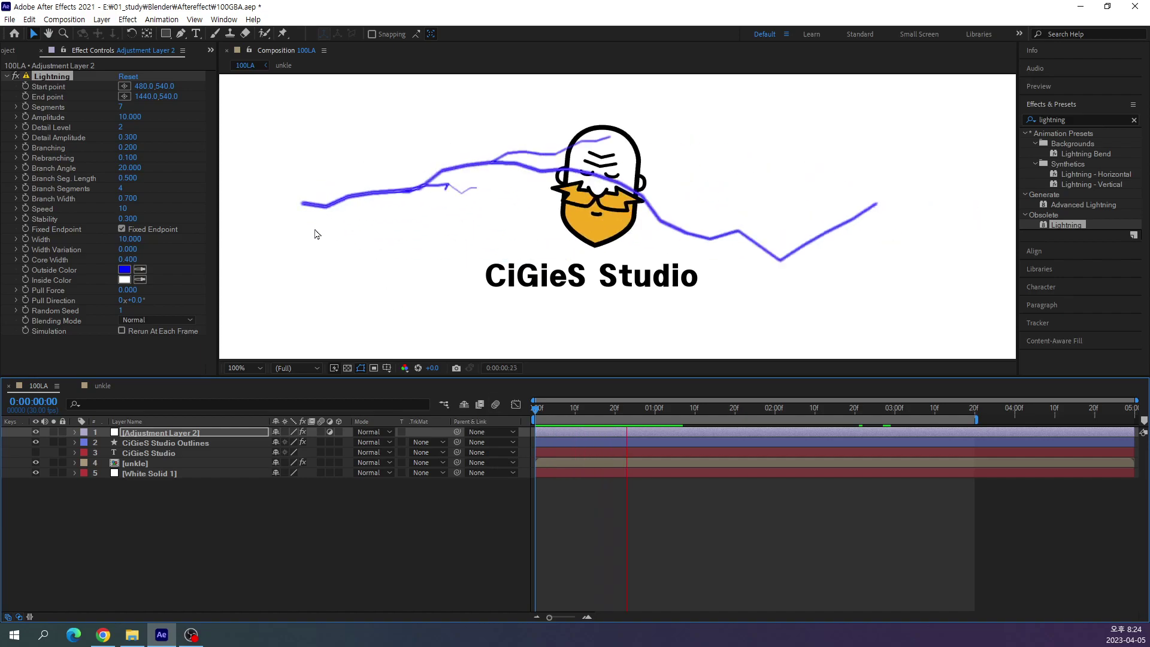
drag(309, 231, 312, 226)
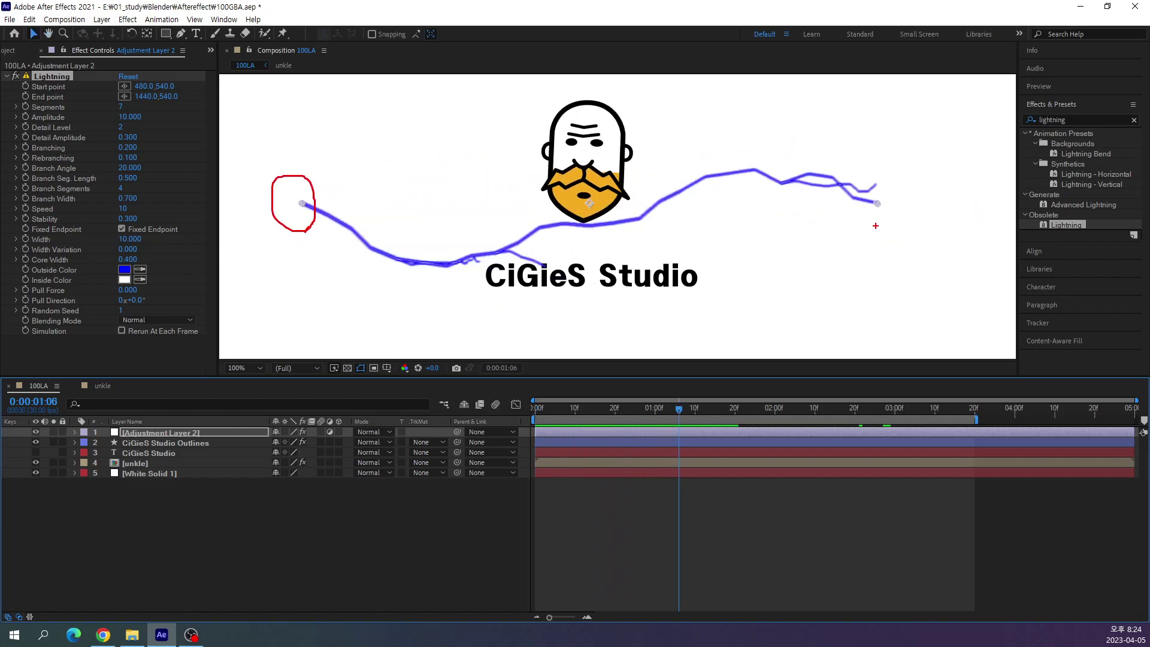
drag(895, 226, 903, 219)
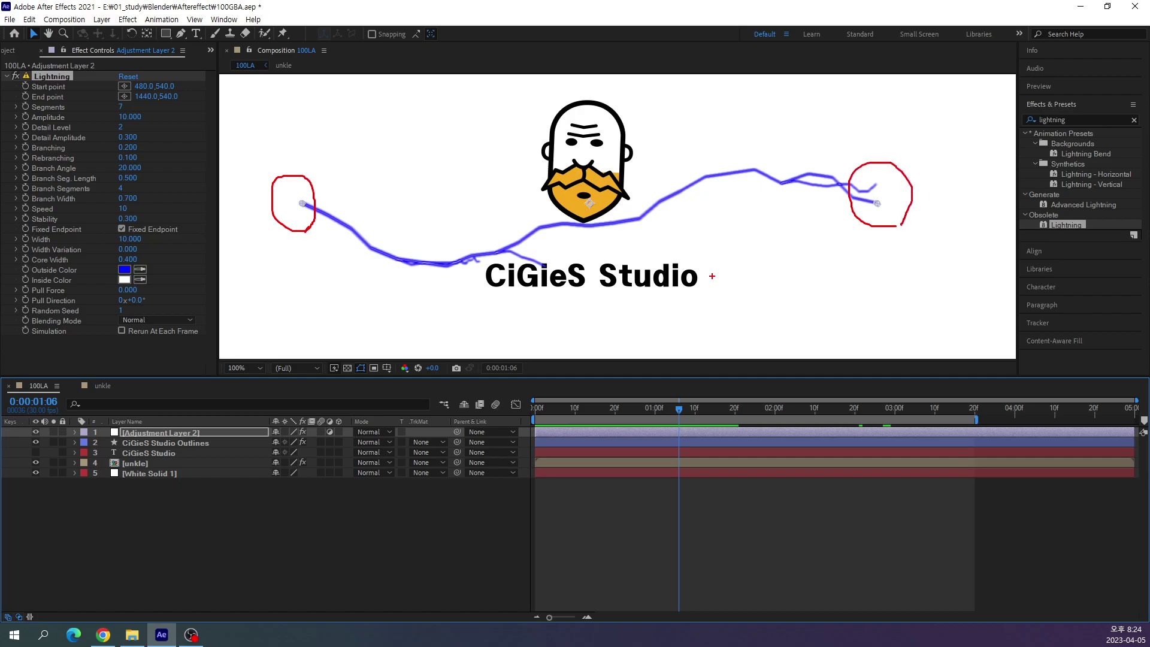
key(Escape)
key(space)
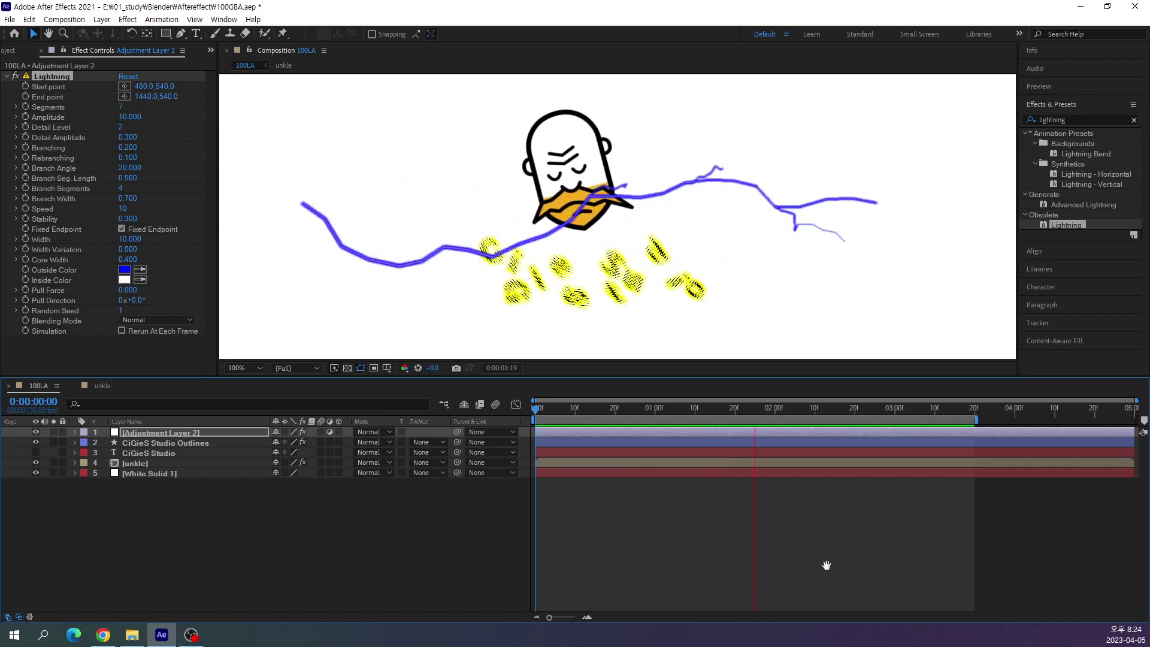
key(space)
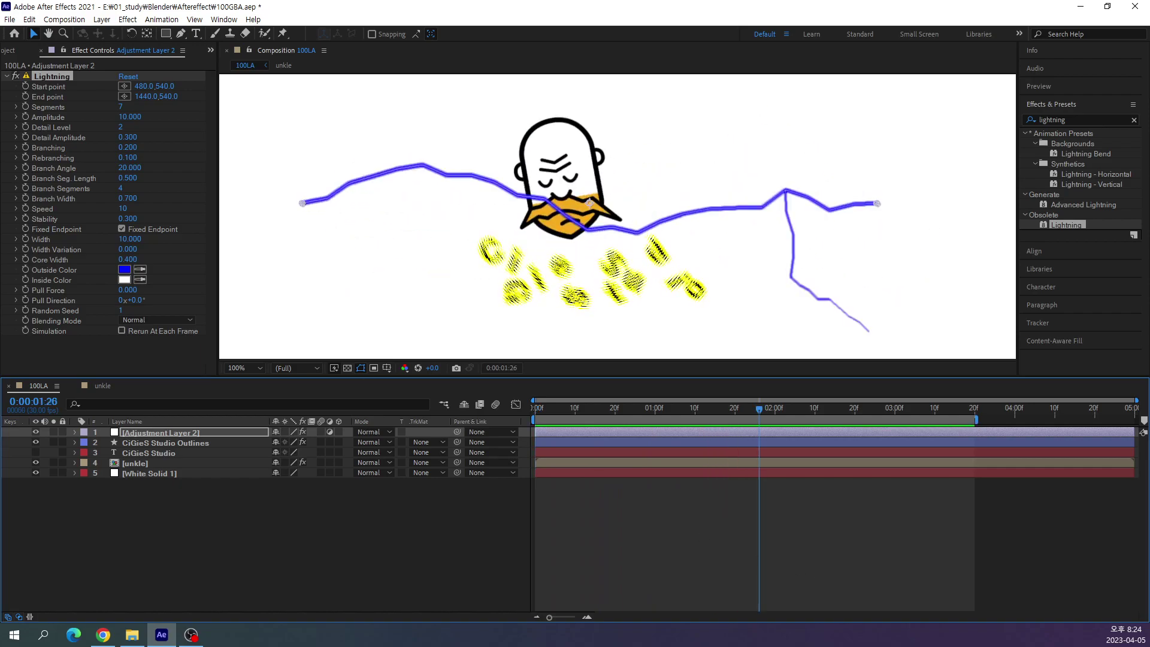
key(alt+Tab)
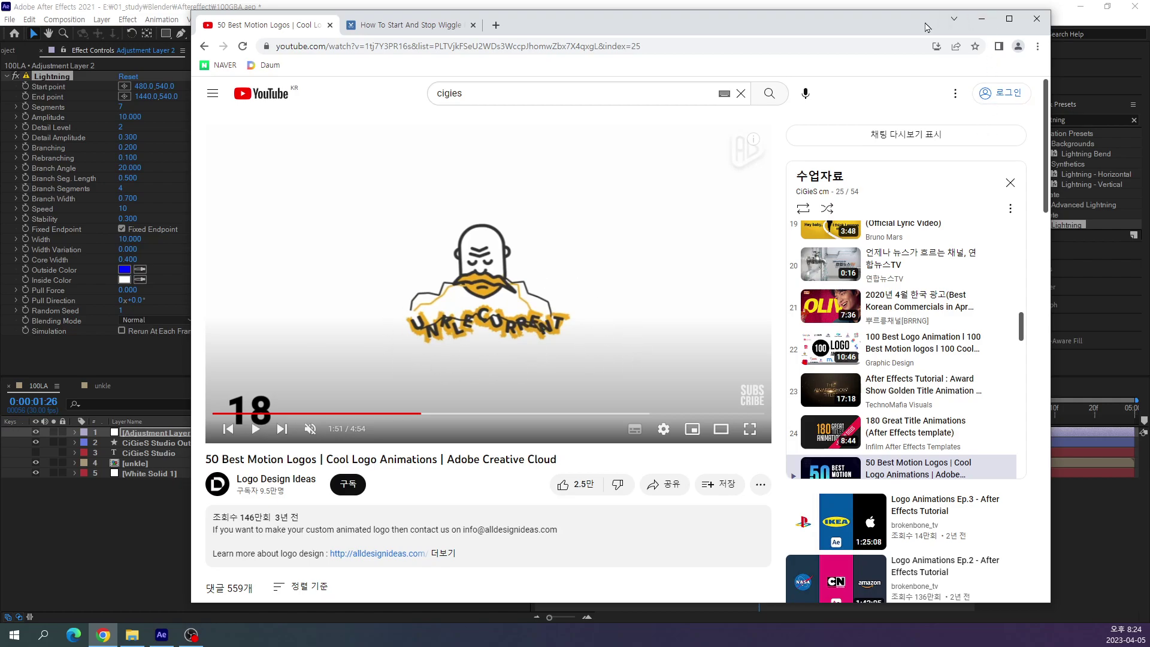
Move the Chrome reference window aside and return to the After Effects composition.
drag(902, 27, 876, 62)
key(alt+Tab)
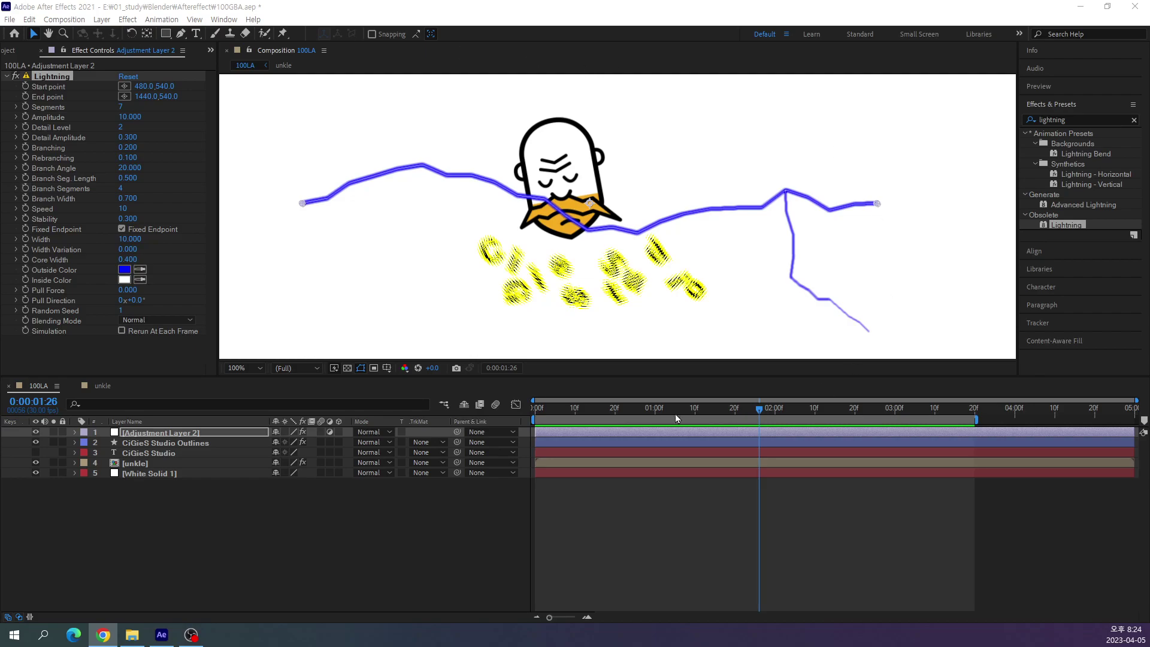
Set the lightning's Branch Segments to 0 for a single unbranched stroke, keeping the Core Width unchanged.
click(55, 191)
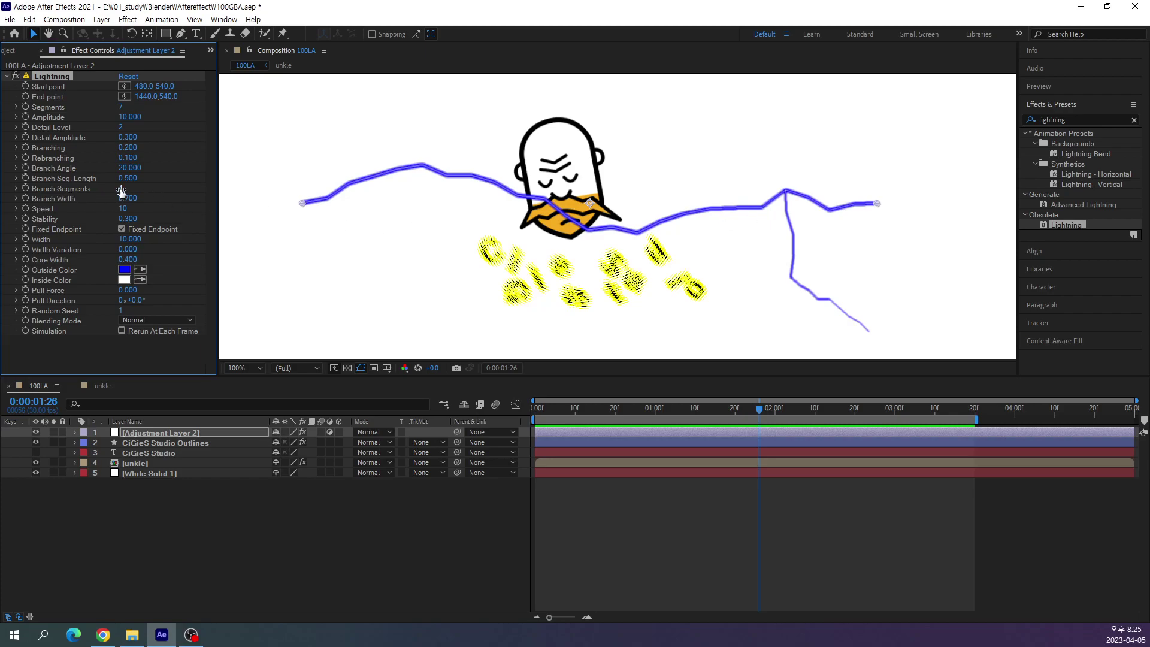
drag(120, 188, 204, 192)
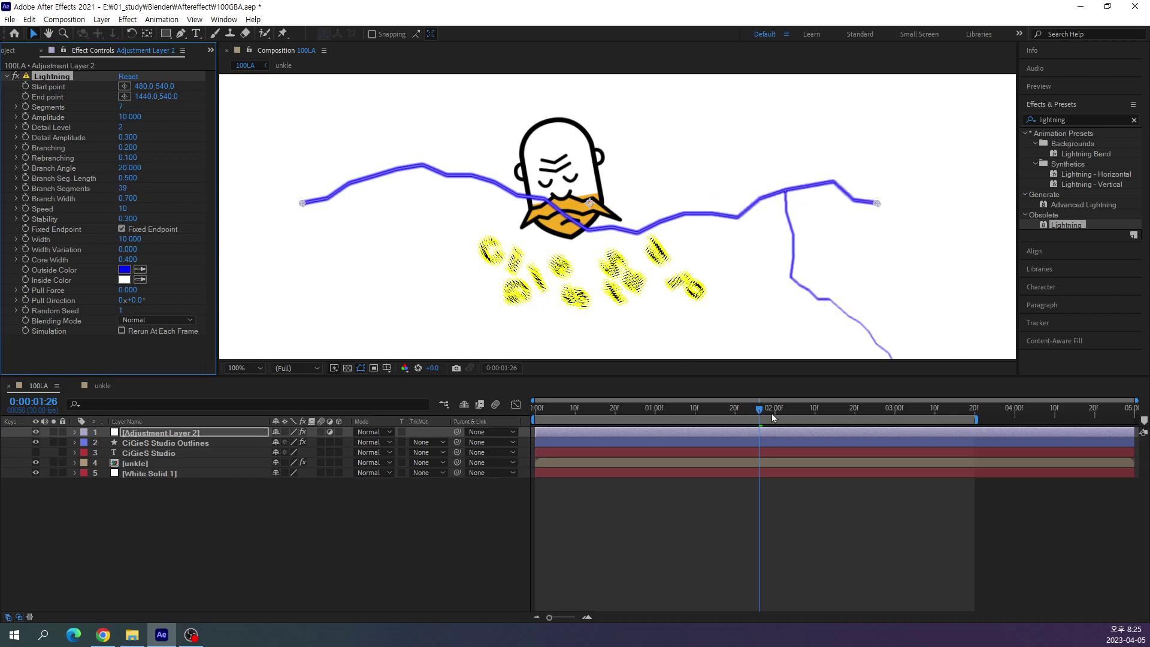
drag(760, 413, 673, 417)
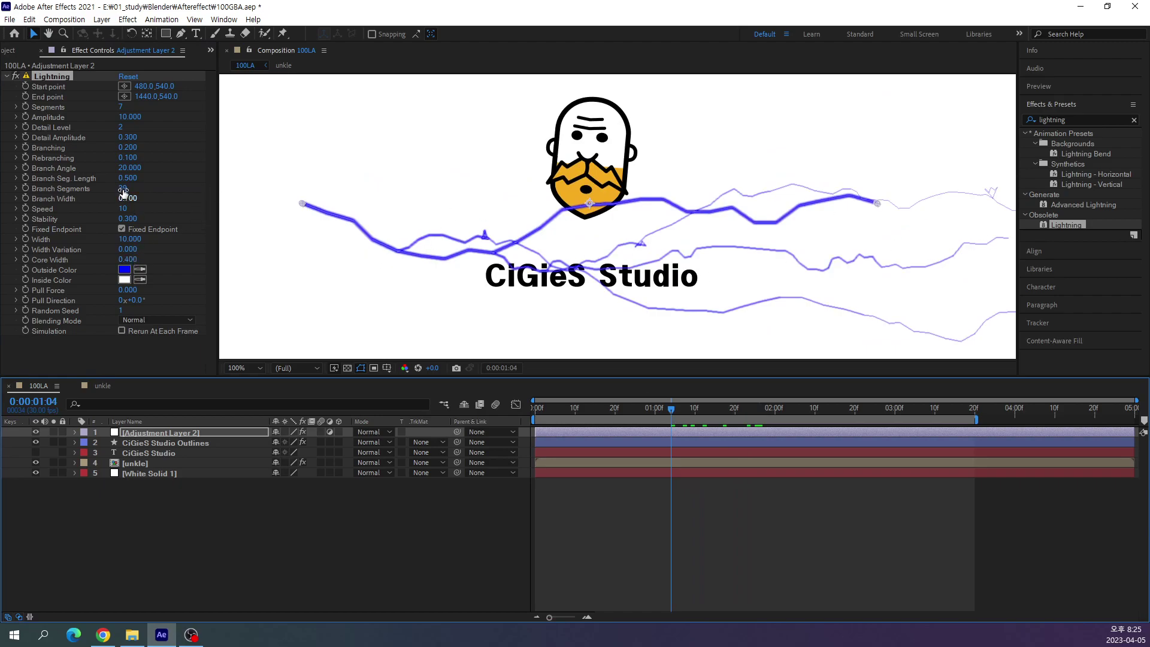
drag(126, 189, 137, 197)
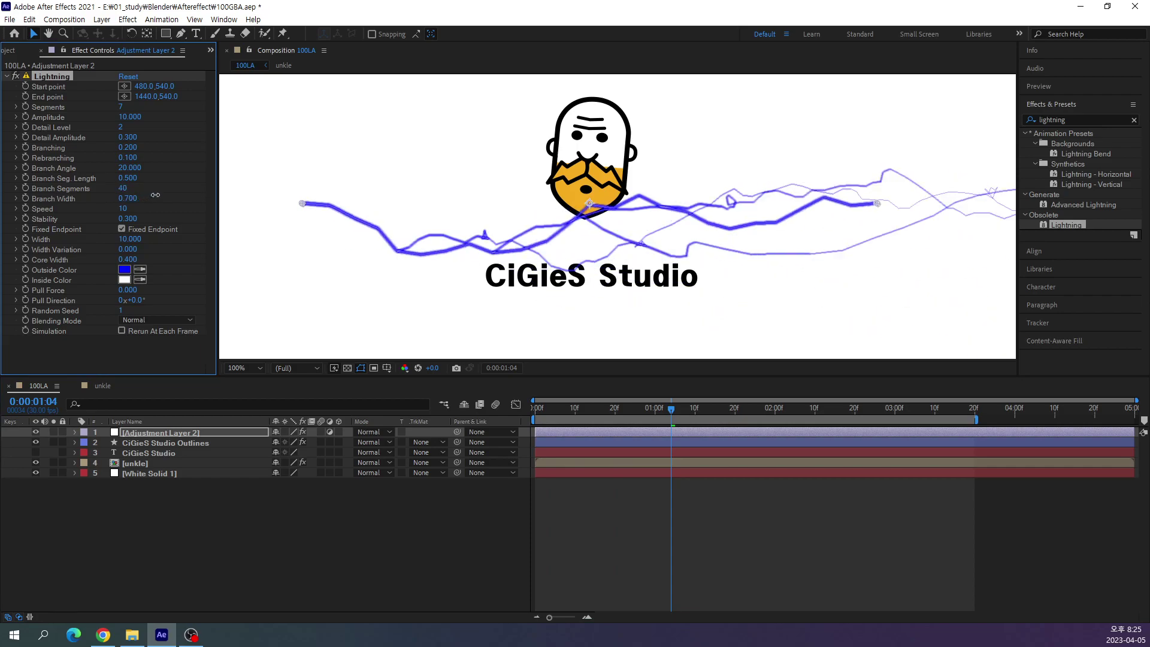
drag(137, 197, 90, 203)
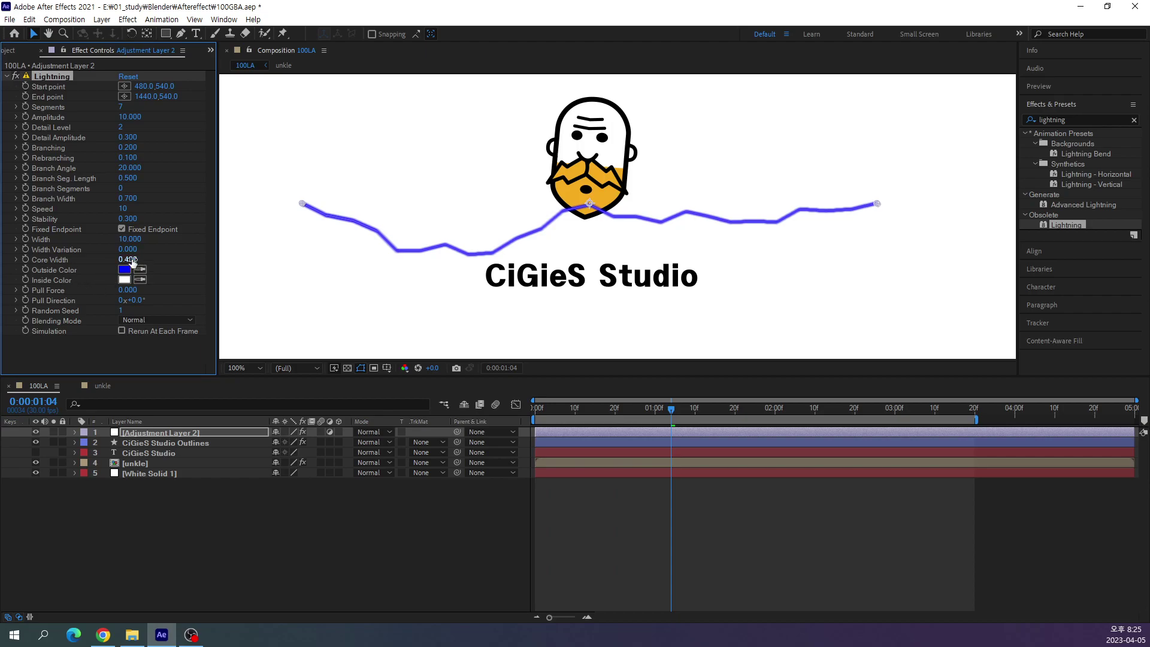
drag(127, 260, 12, 259)
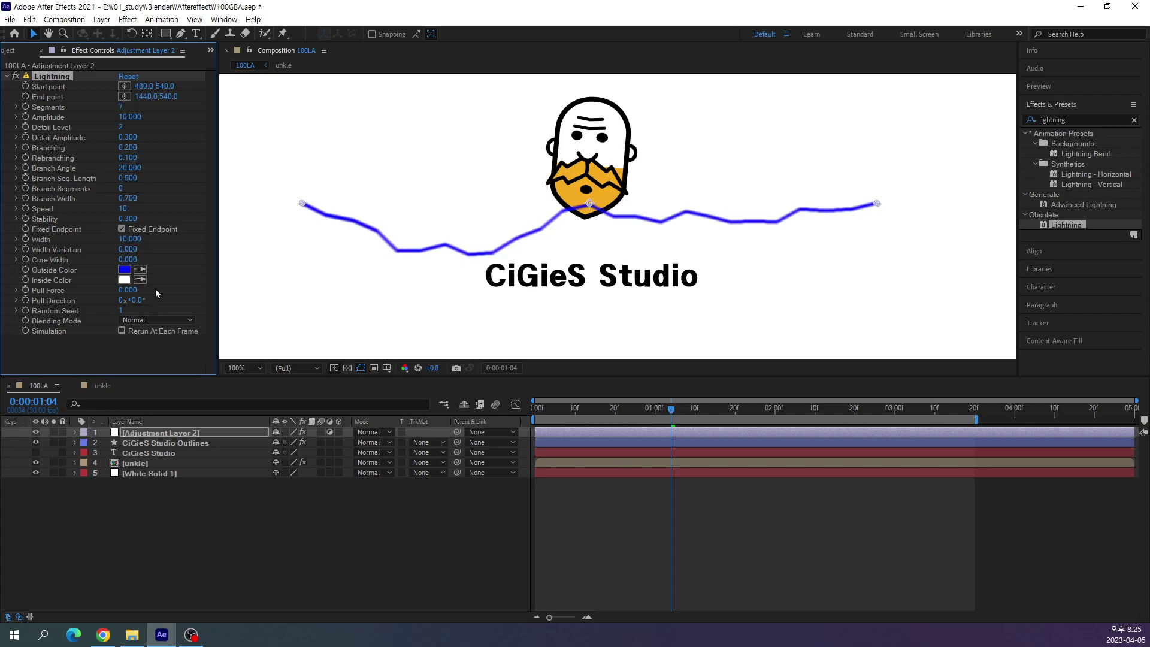
key(ctrl+z)
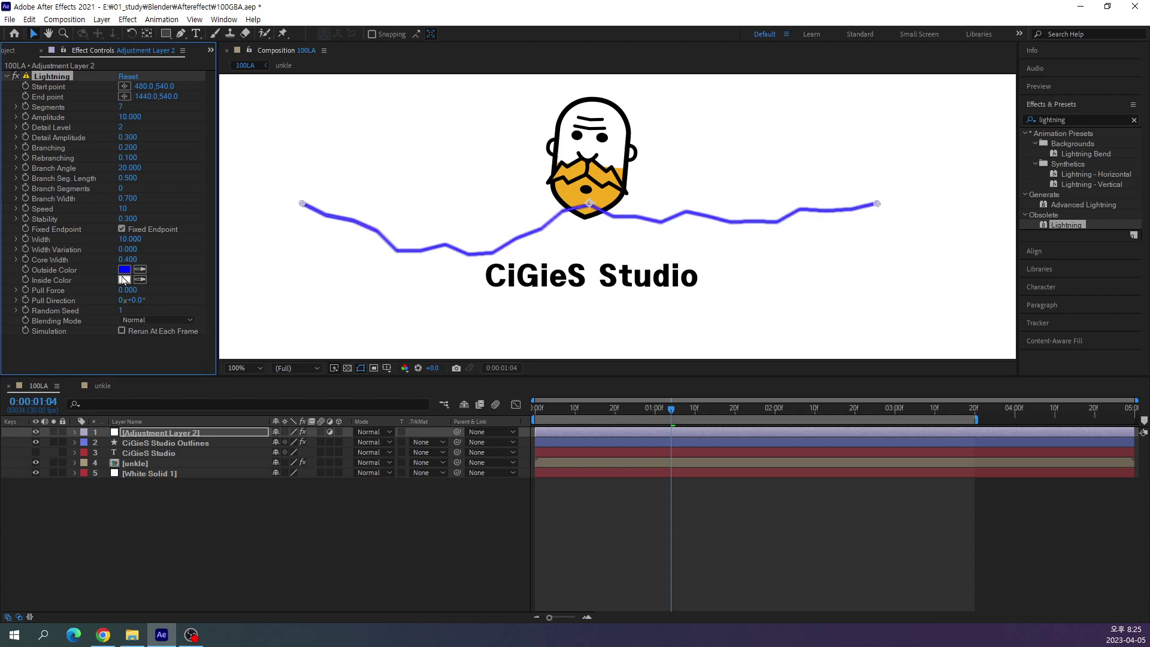
Set the lightning's Outside Color to #000000 and its Inside Color to black.
click(124, 270)
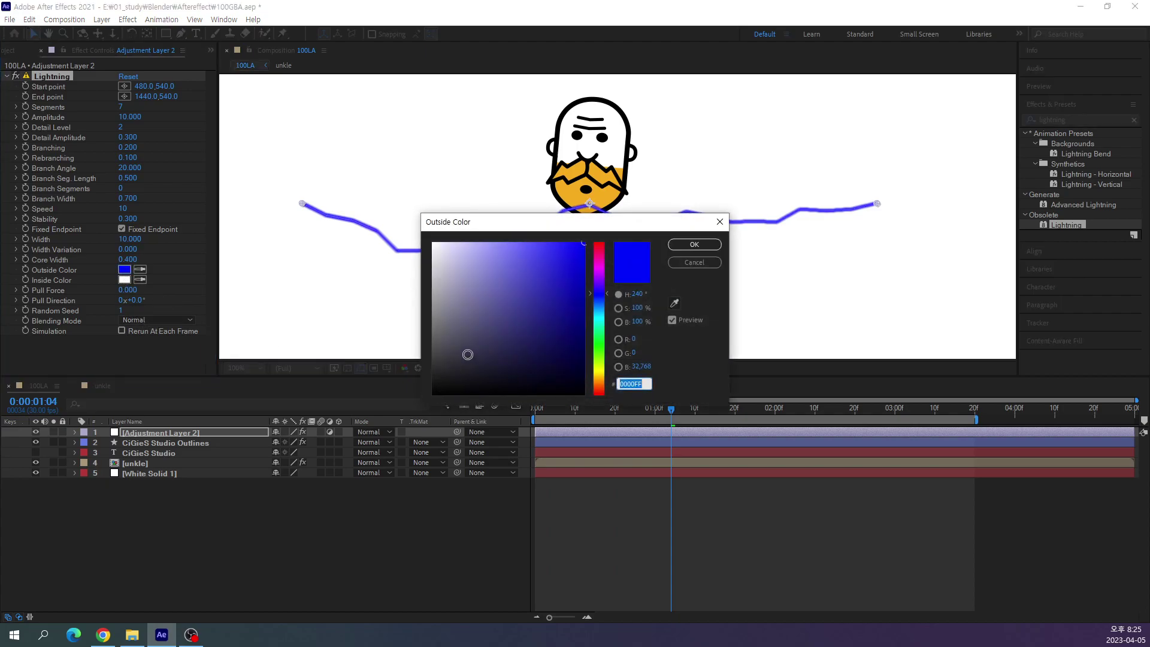
text(000000)
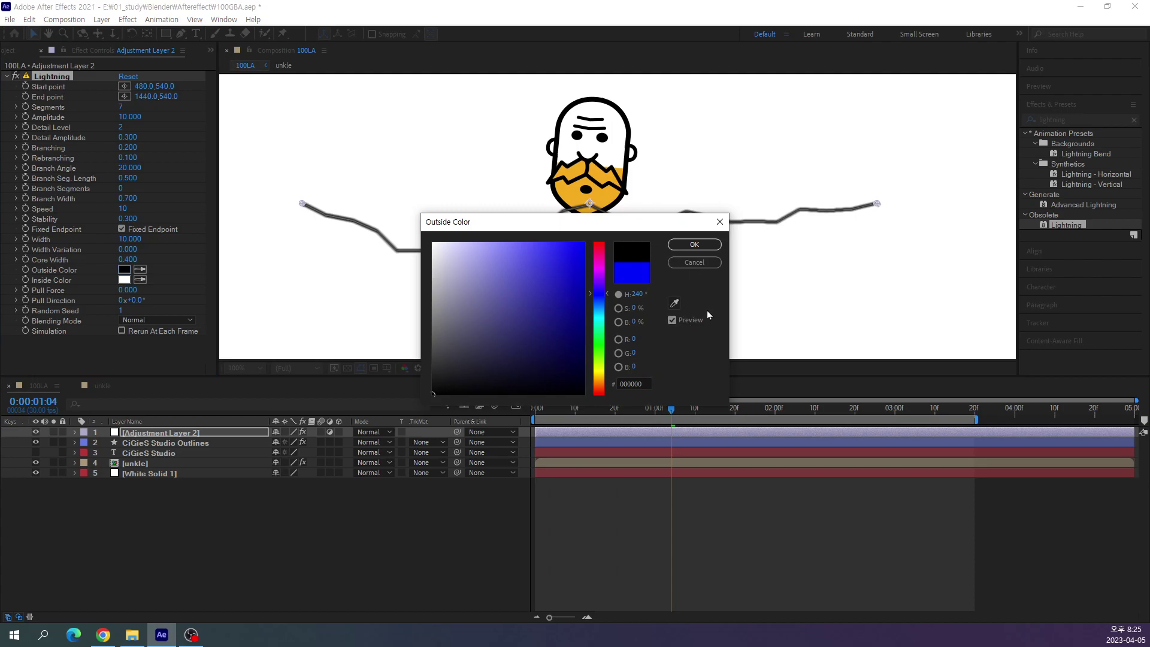
click(695, 244)
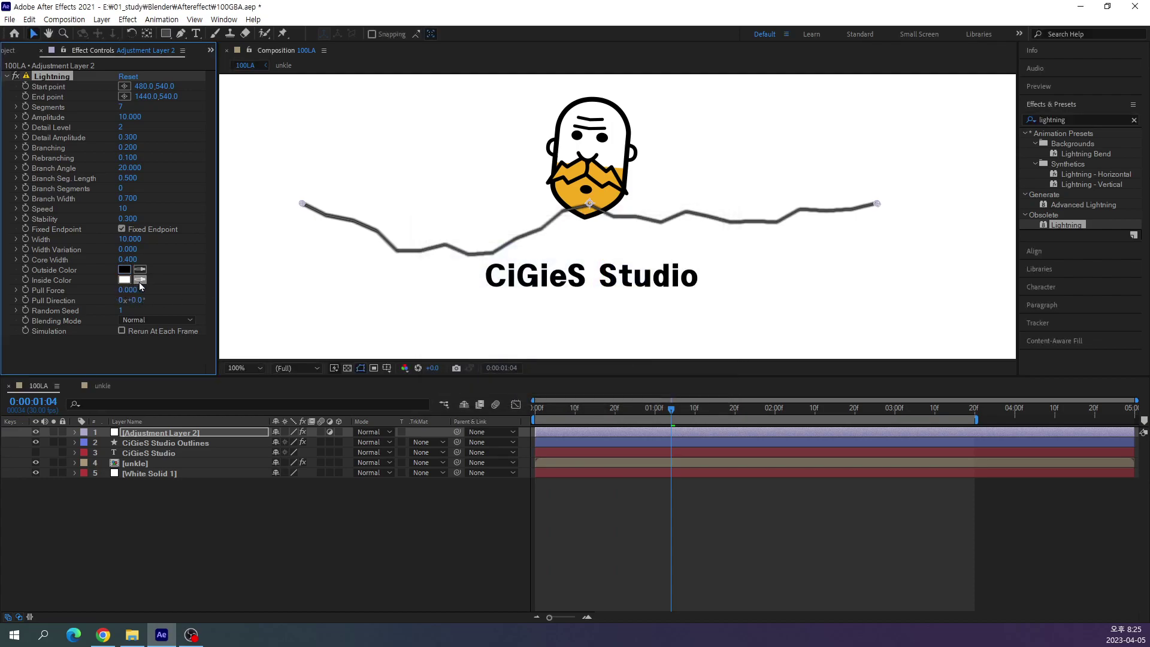
click(140, 280)
click(125, 275)
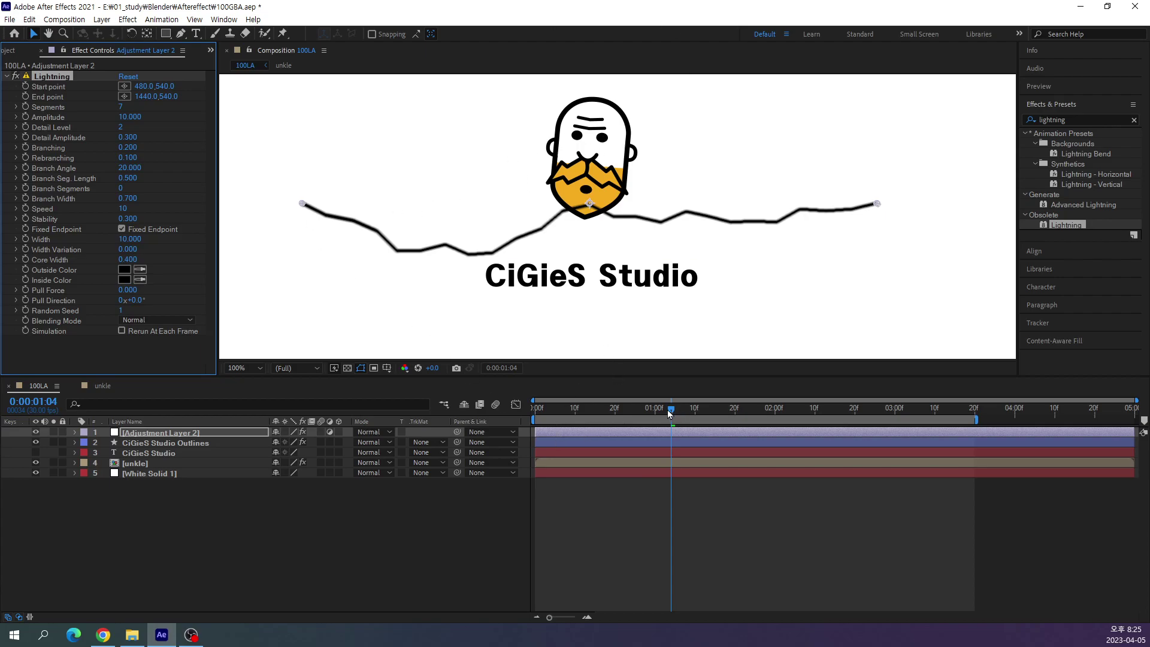
drag(669, 412, 698, 418)
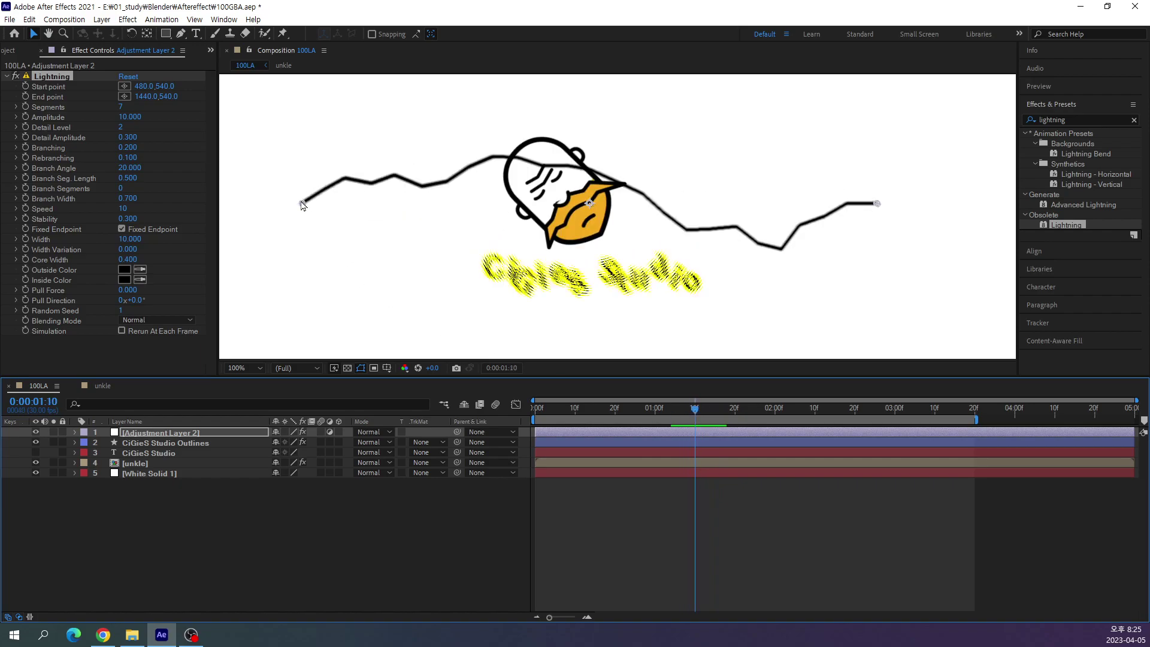
Move the lightning start beside the beard and end onto the letter C, about 892,617 to 786,643.
drag(303, 206, 550, 251)
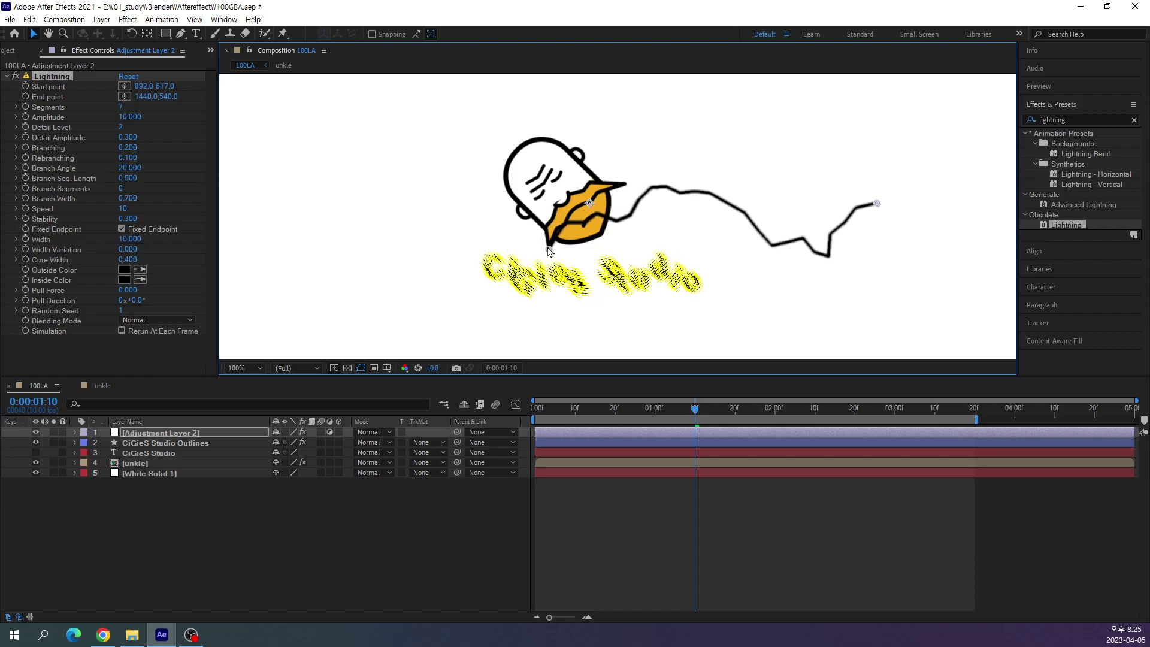
mouse_move(874, 207)
mouse_down()
mouse_move(486, 283)
mouse_move(490, 252)
mouse_move(486, 266)
mouse_up()
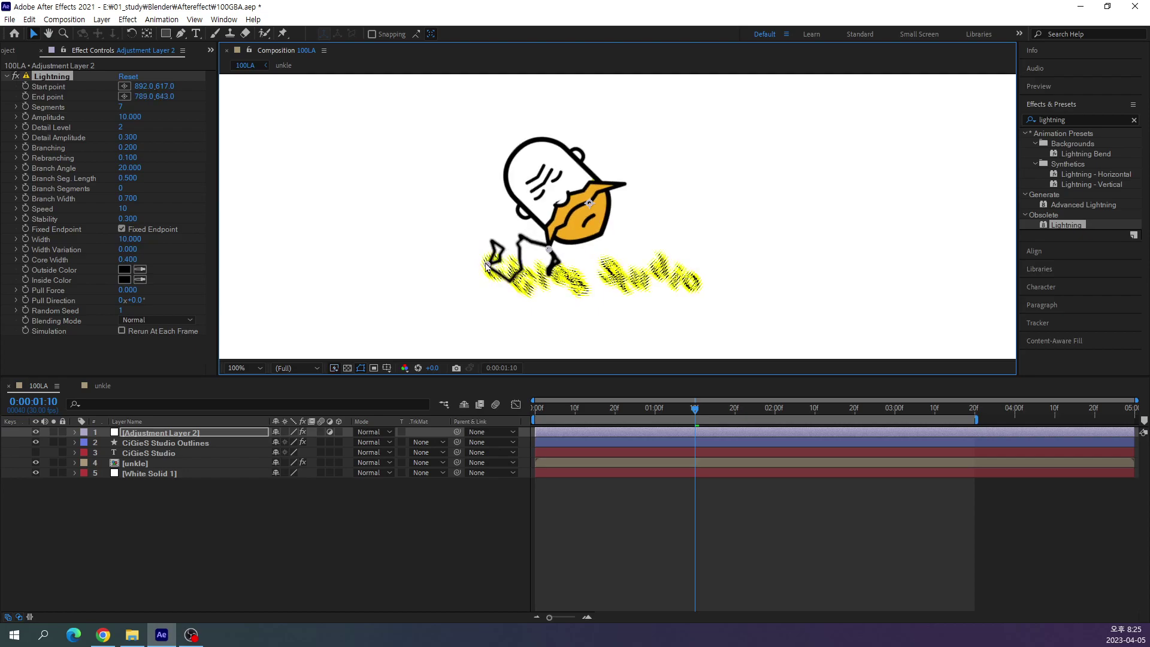
mouse_move(687, 410)
mouse_down()
mouse_move(643, 413)
mouse_move(771, 408)
mouse_up()
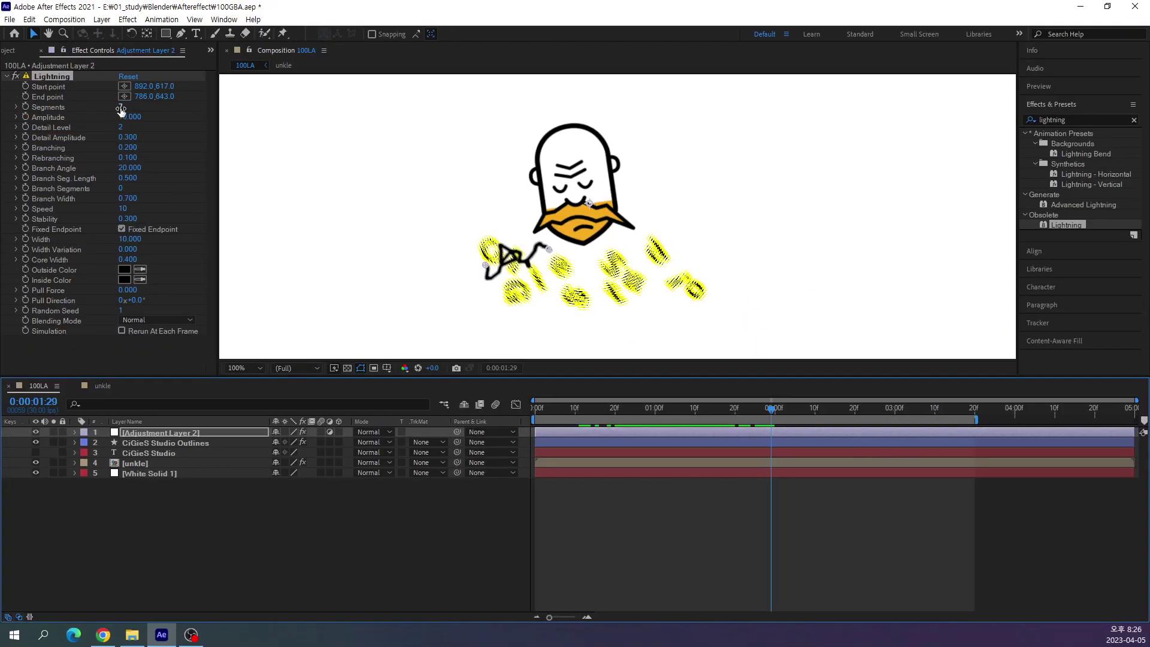
Set Lightning Segments to 3 and Detail Level to 1, checking the squiggle along the timeline.
drag(119, 108, 100, 107)
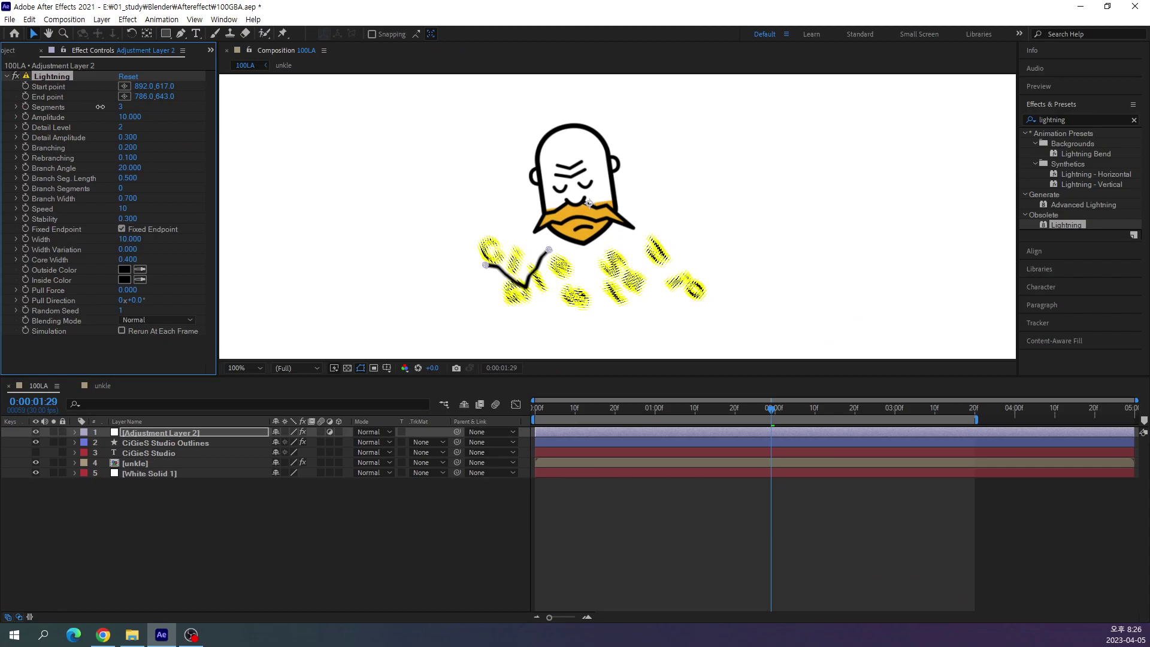
mouse_move(784, 408)
mouse_down()
mouse_move(698, 411)
mouse_move(730, 405)
mouse_up()
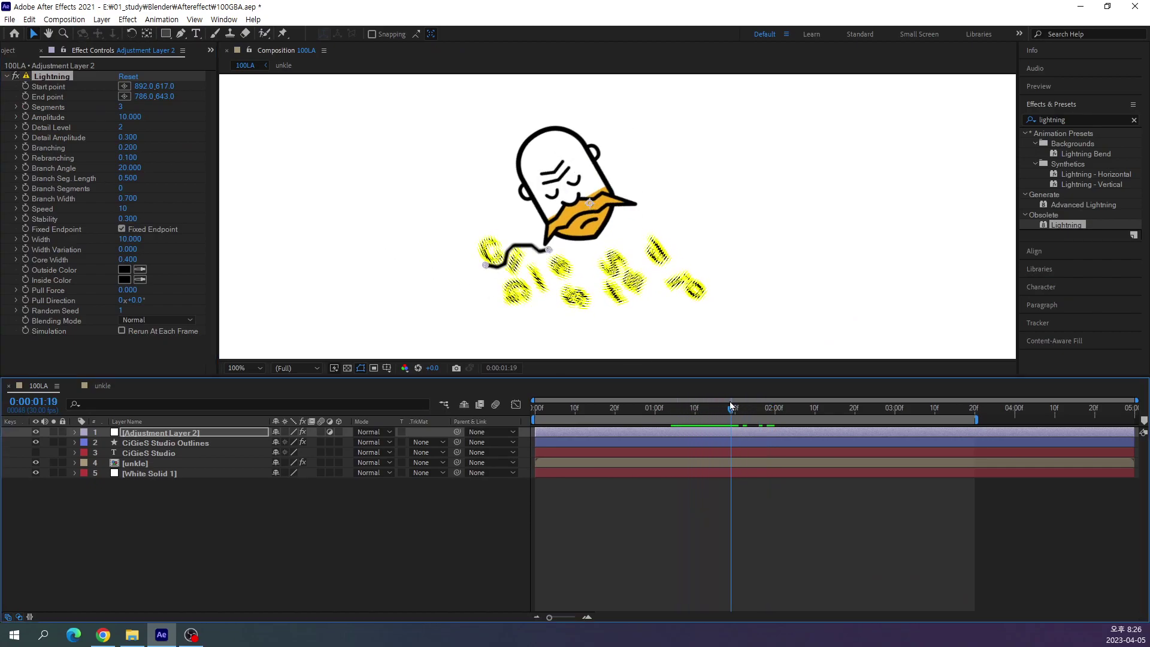
drag(120, 128, 112, 125)
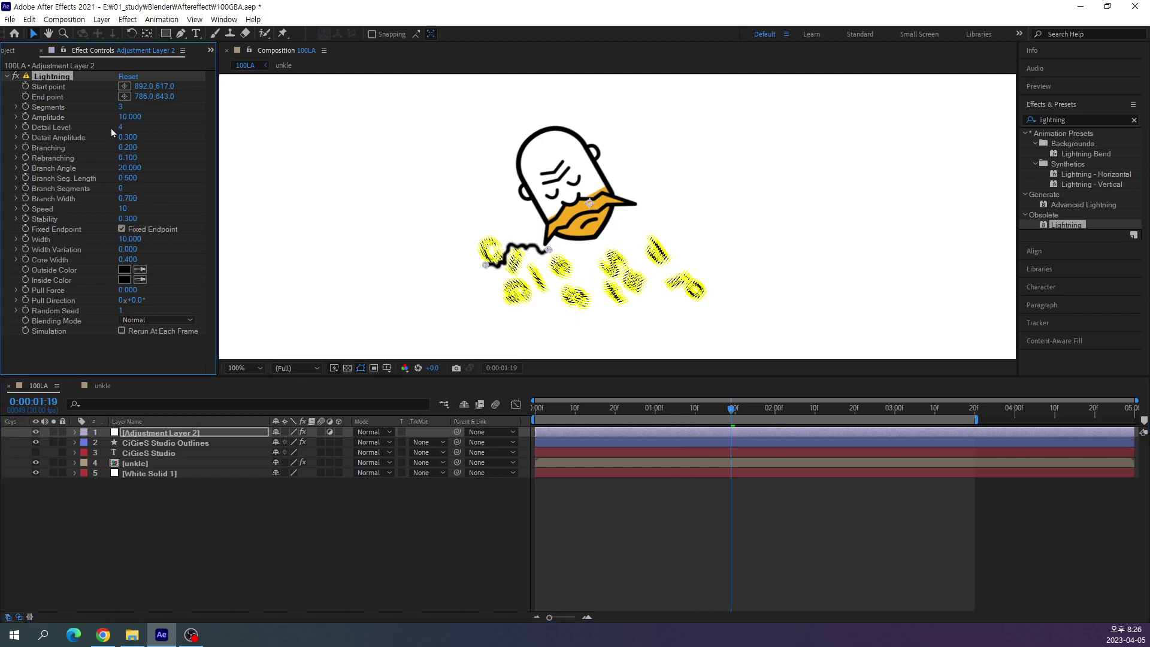
drag(119, 127, 132, 125)
mouse_move(732, 411)
mouse_down()
mouse_move(640, 405)
mouse_move(652, 405)
mouse_up()
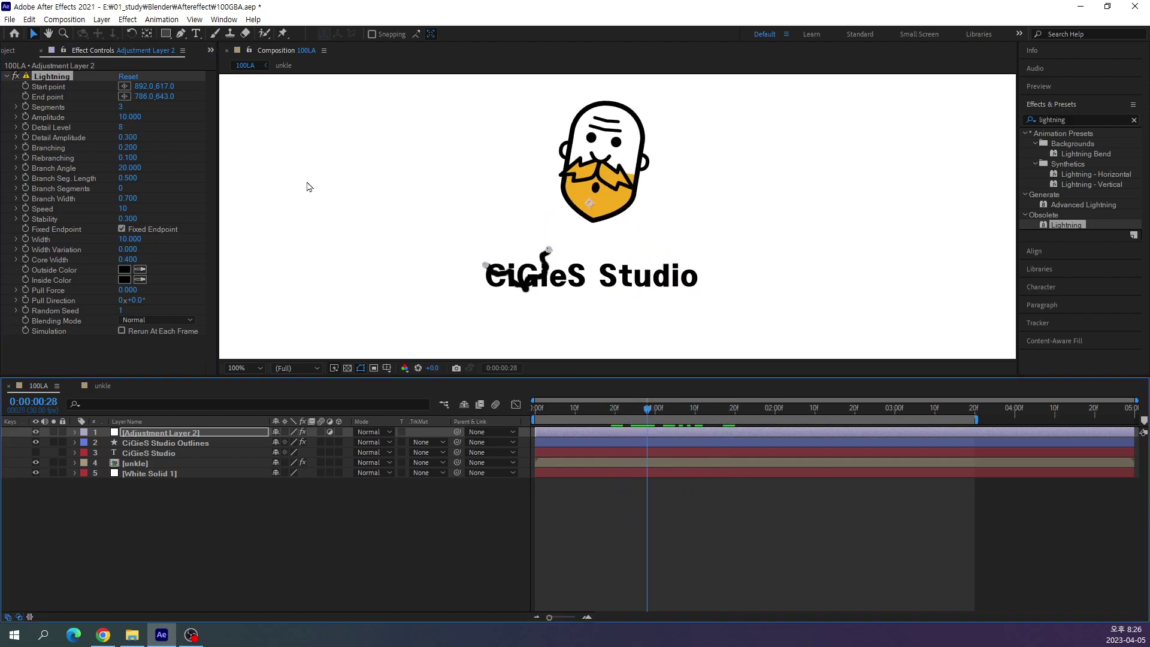
click(121, 127)
text(1)
key(Return)
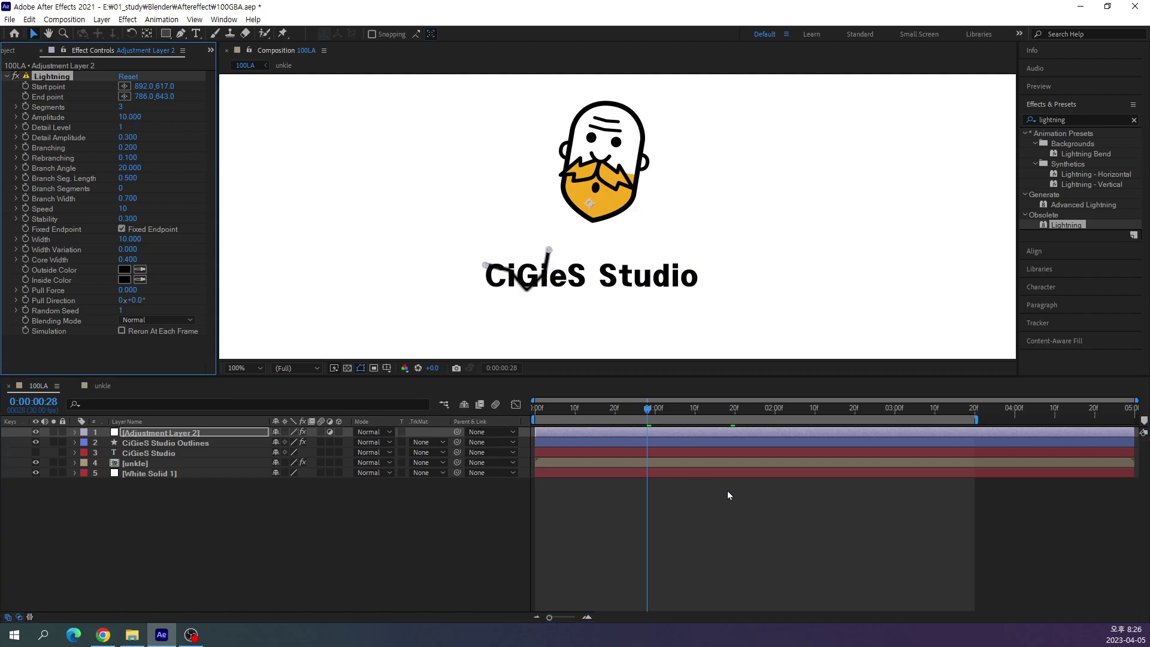
drag(661, 410, 828, 437)
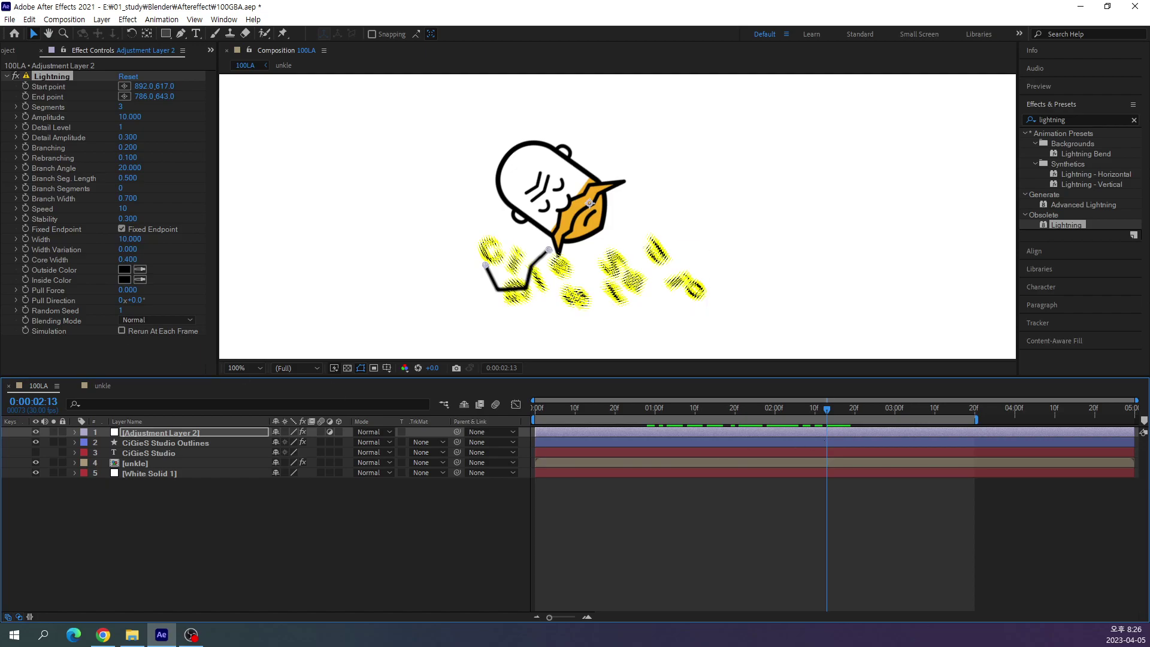
click(190, 634)
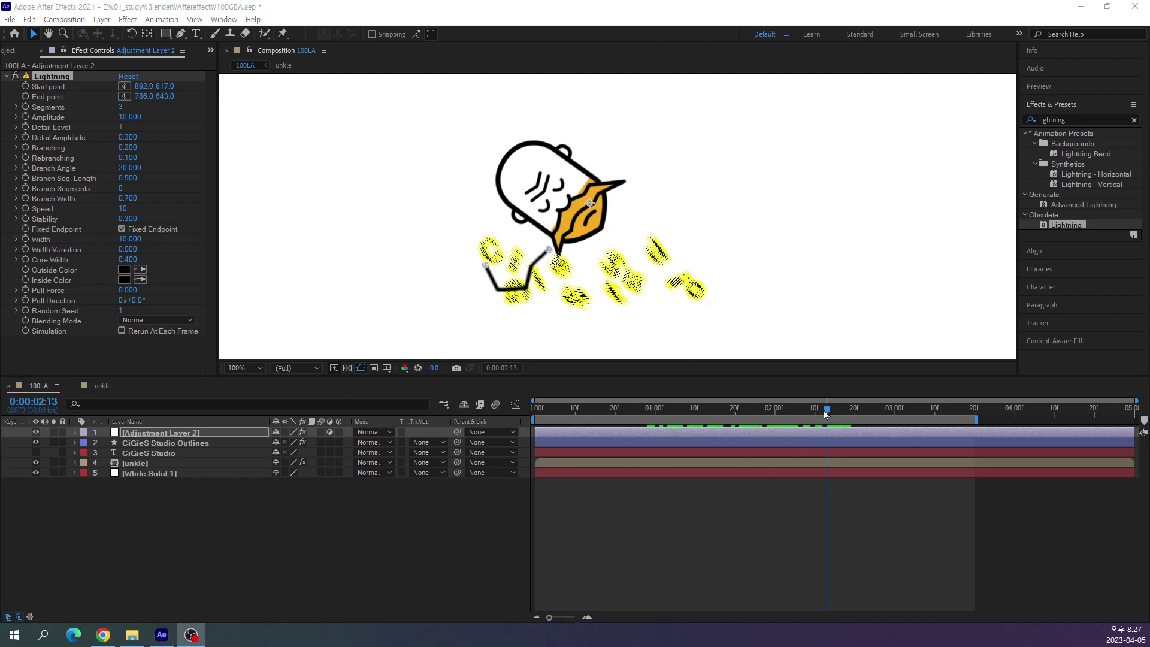
Preview the animation, test Amplitude values, and set Lightning Segments to 4.
drag(825, 410, 619, 409)
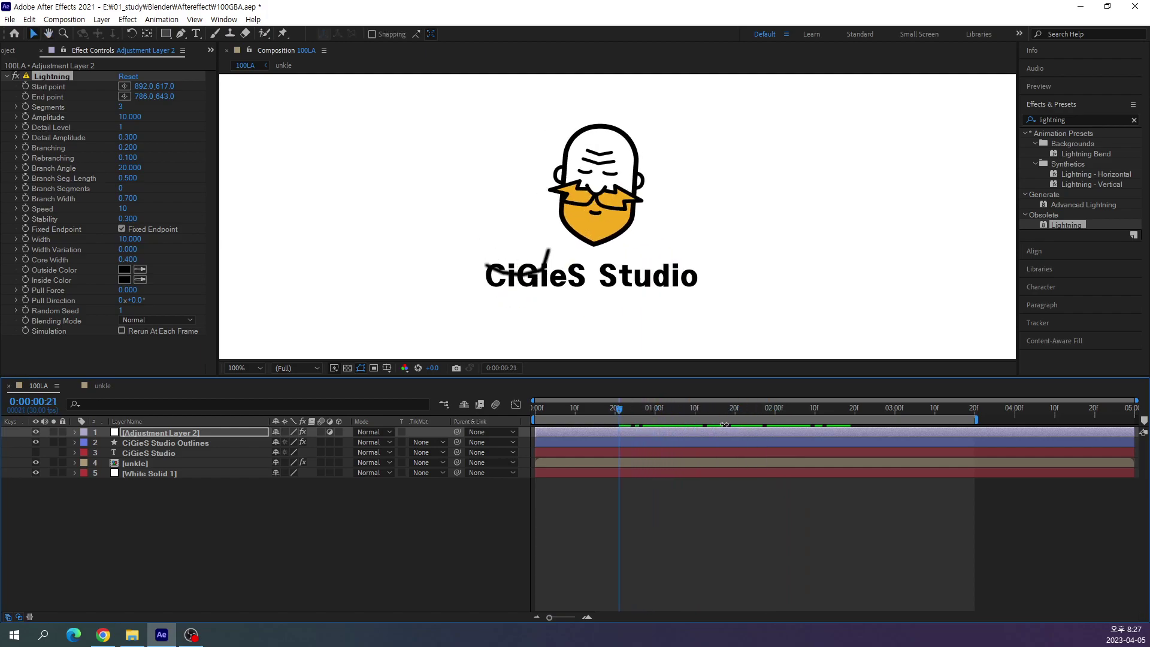
key(space)
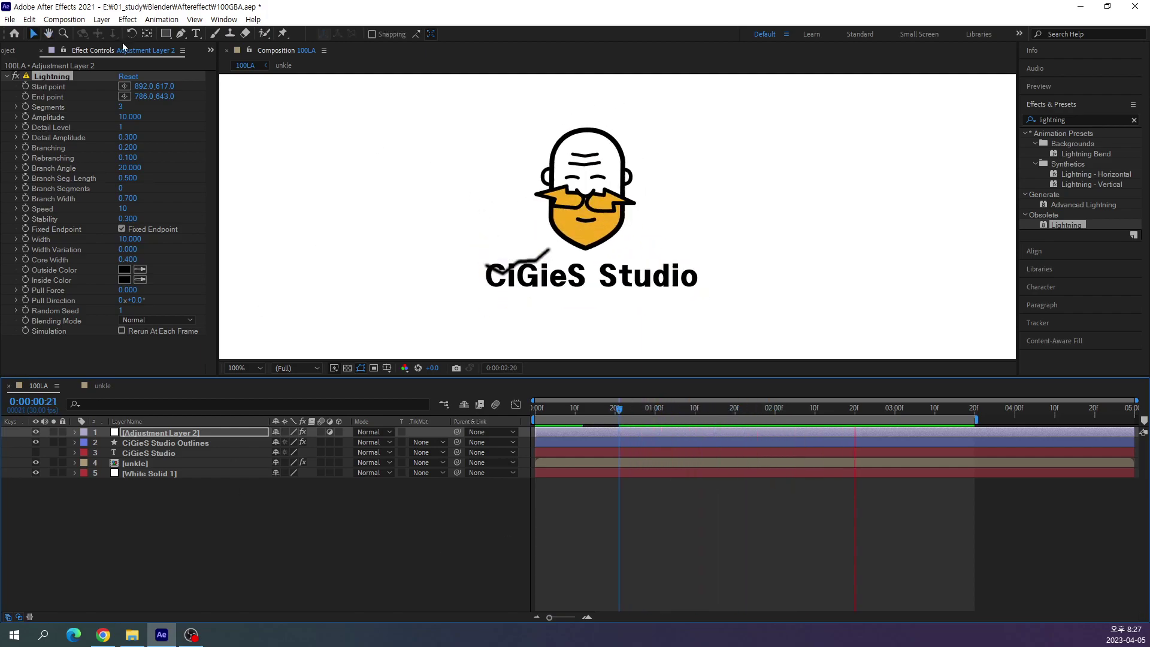
drag(135, 121, 122, 118)
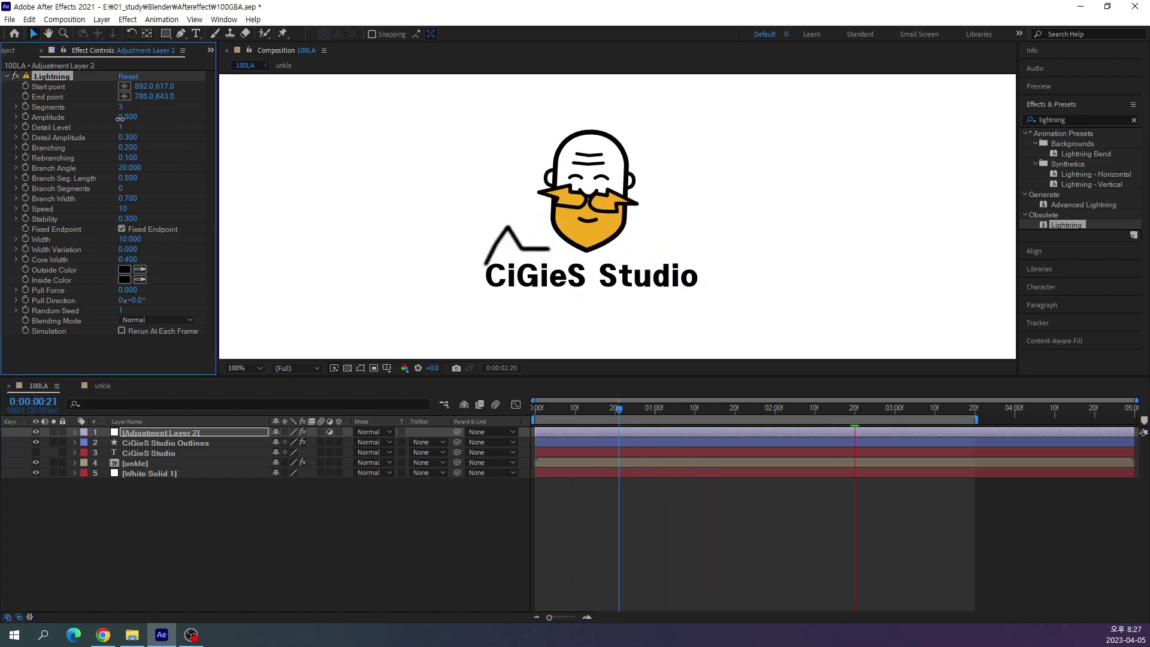
drag(123, 118, 90, 117)
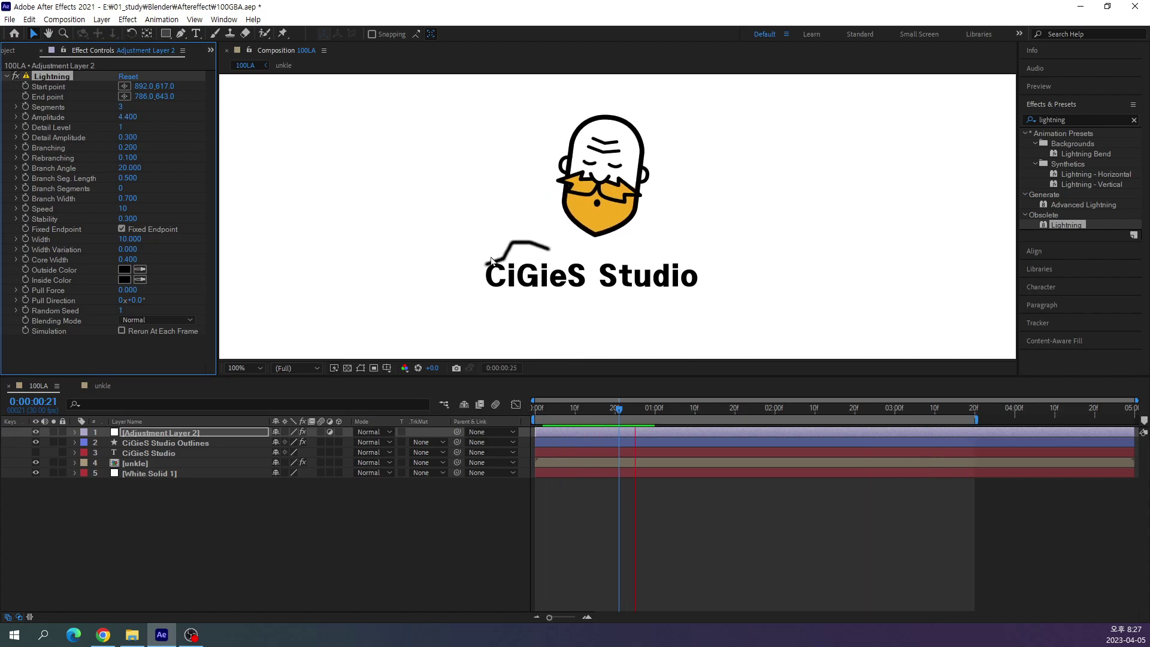
click(121, 106)
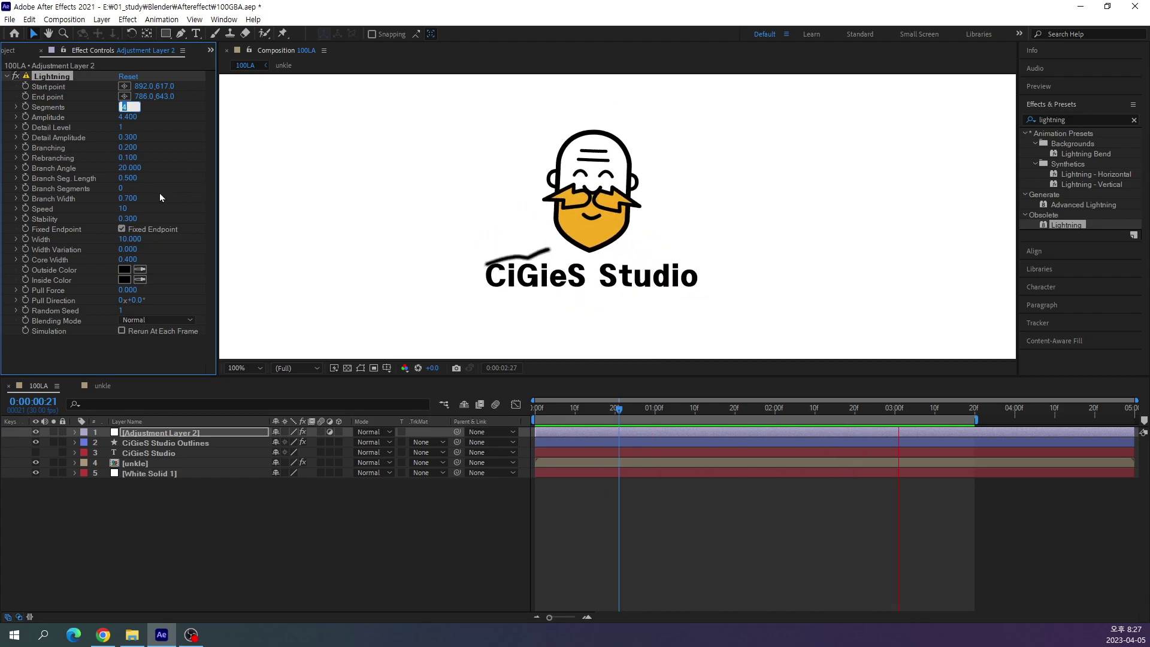
key(Return)
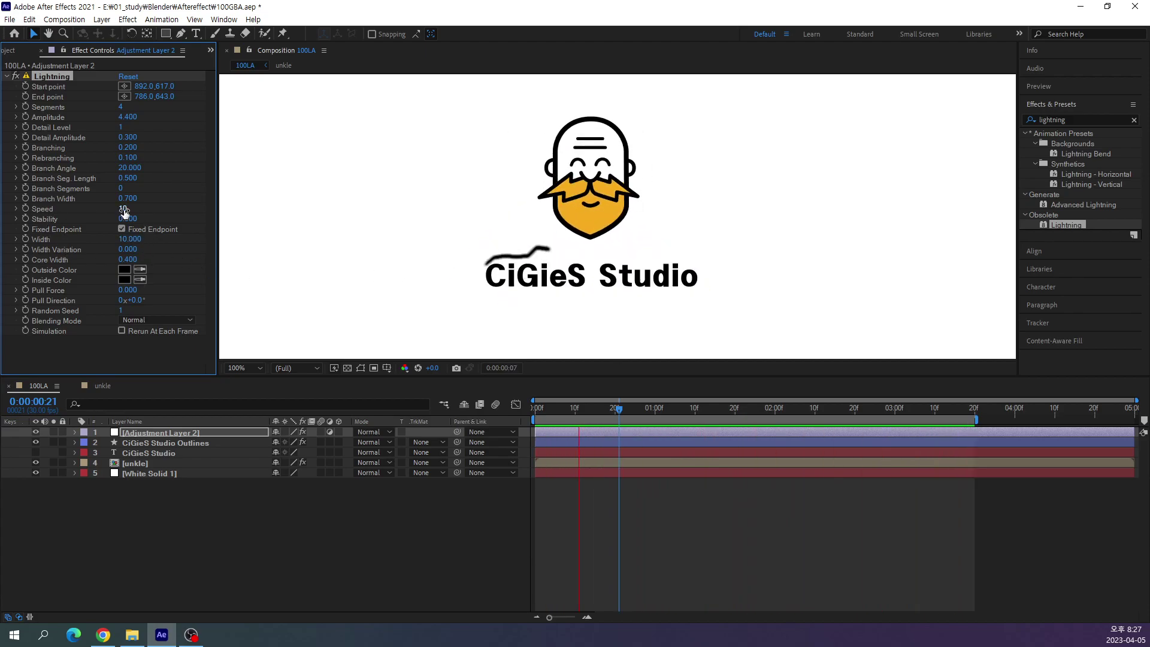
Set Lightning Speed to 5 after trying values of 20 and 10.
drag(124, 210, 78, 291)
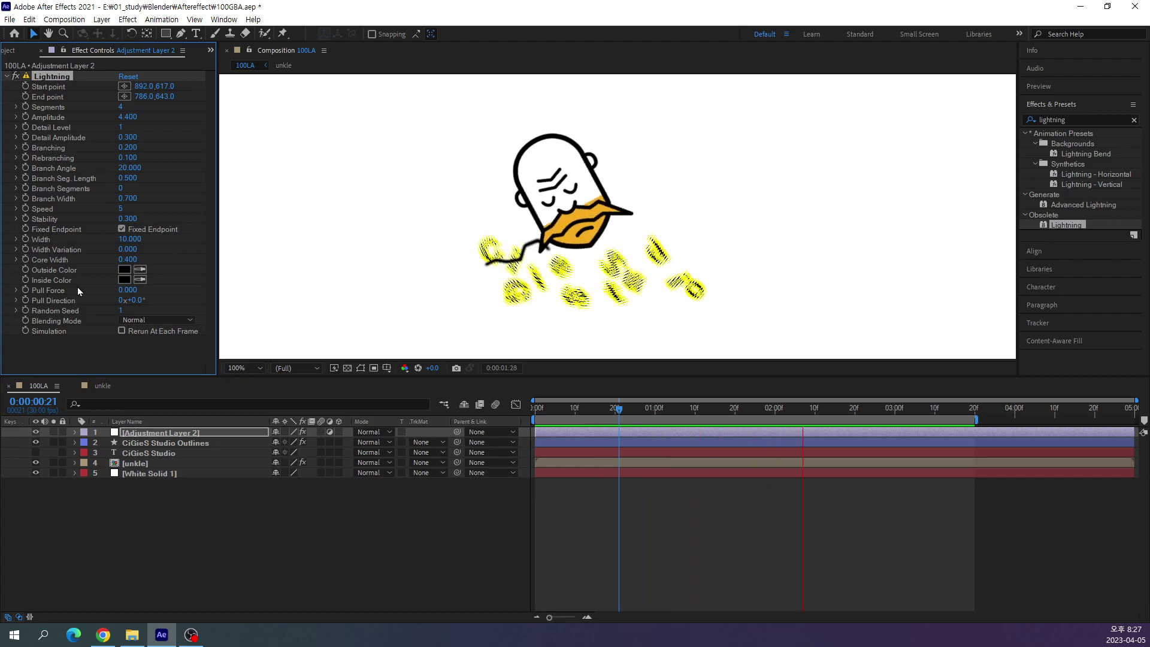
click(121, 208)
text(20)
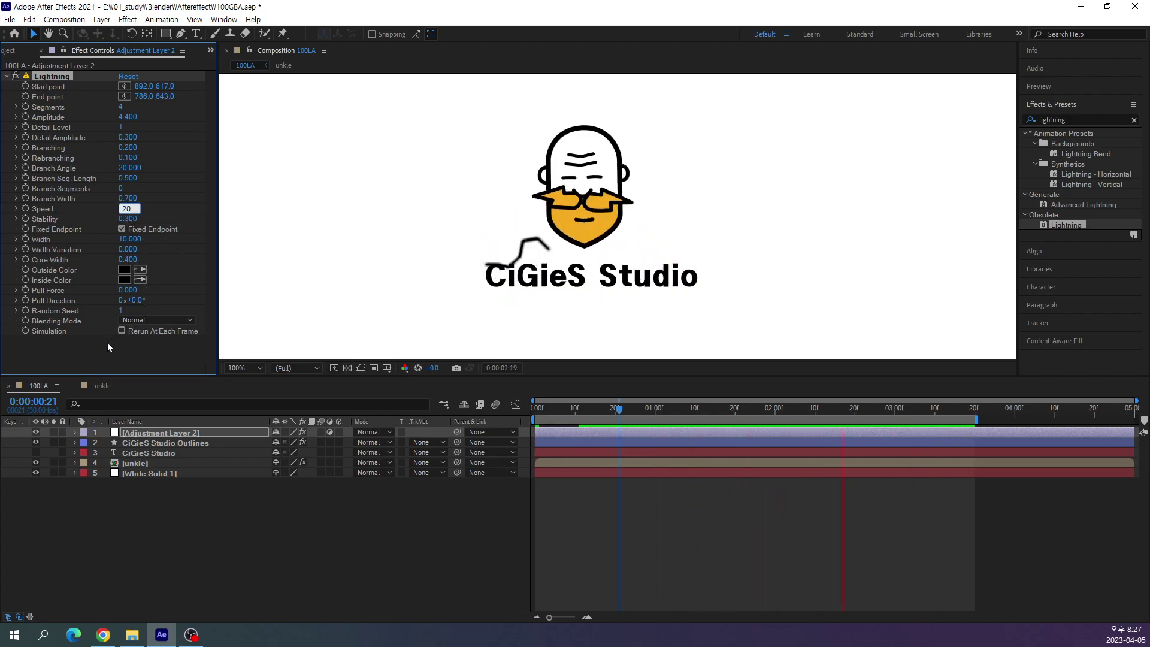
click(113, 344)
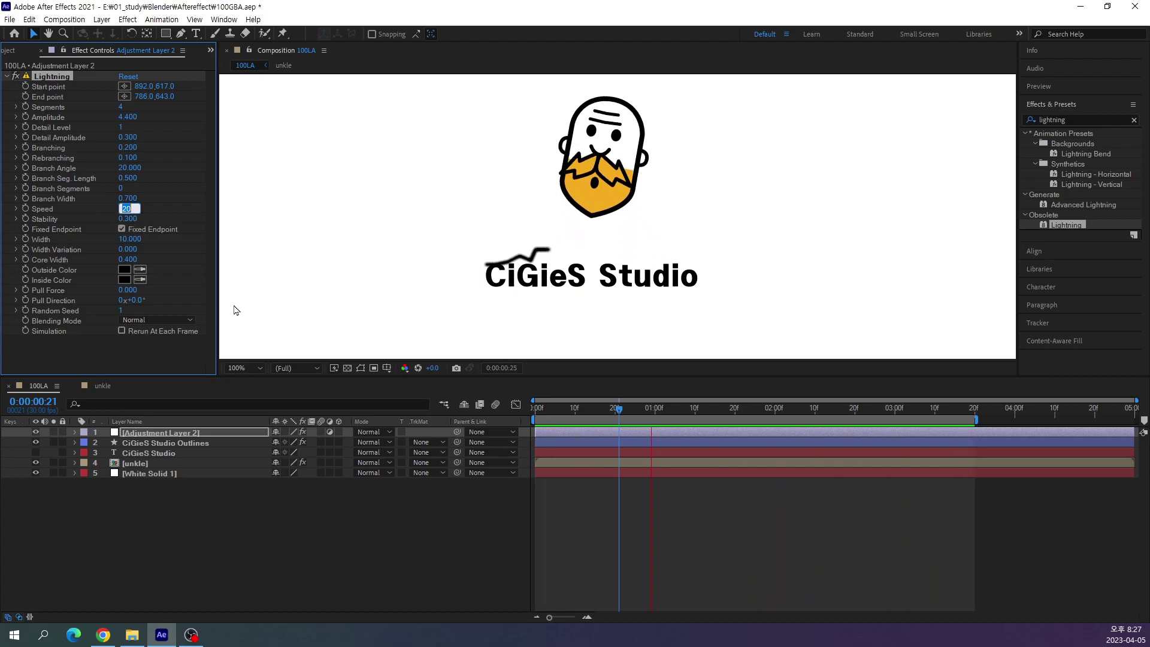
drag(124, 209, 98, 313)
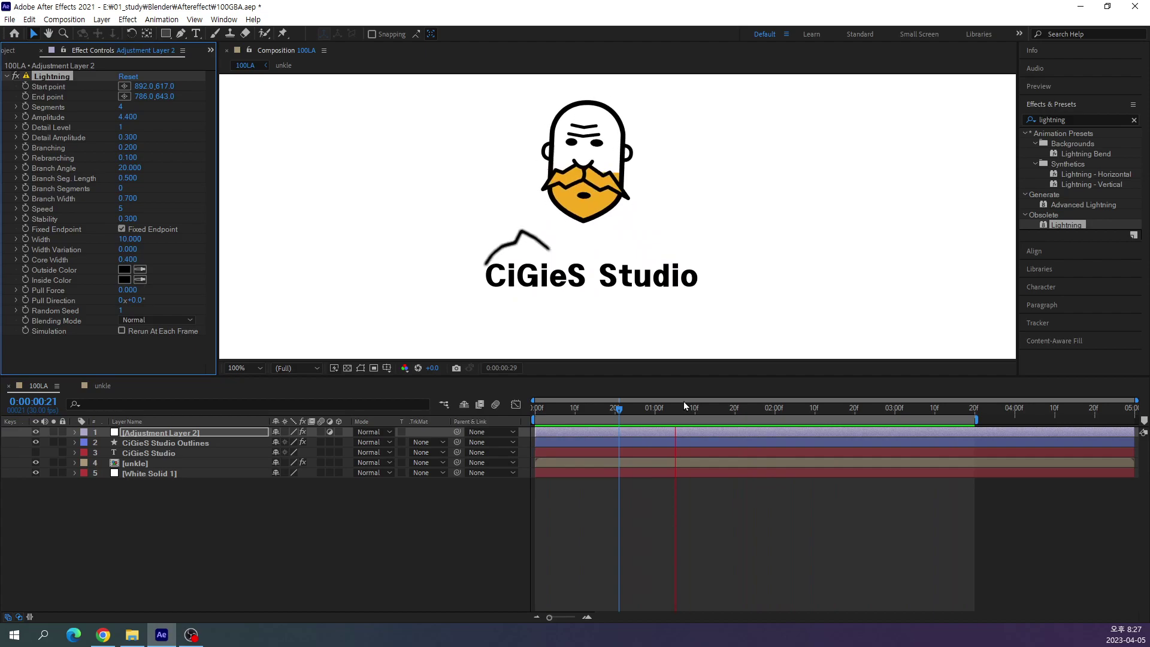
drag(122, 208, 123, 226)
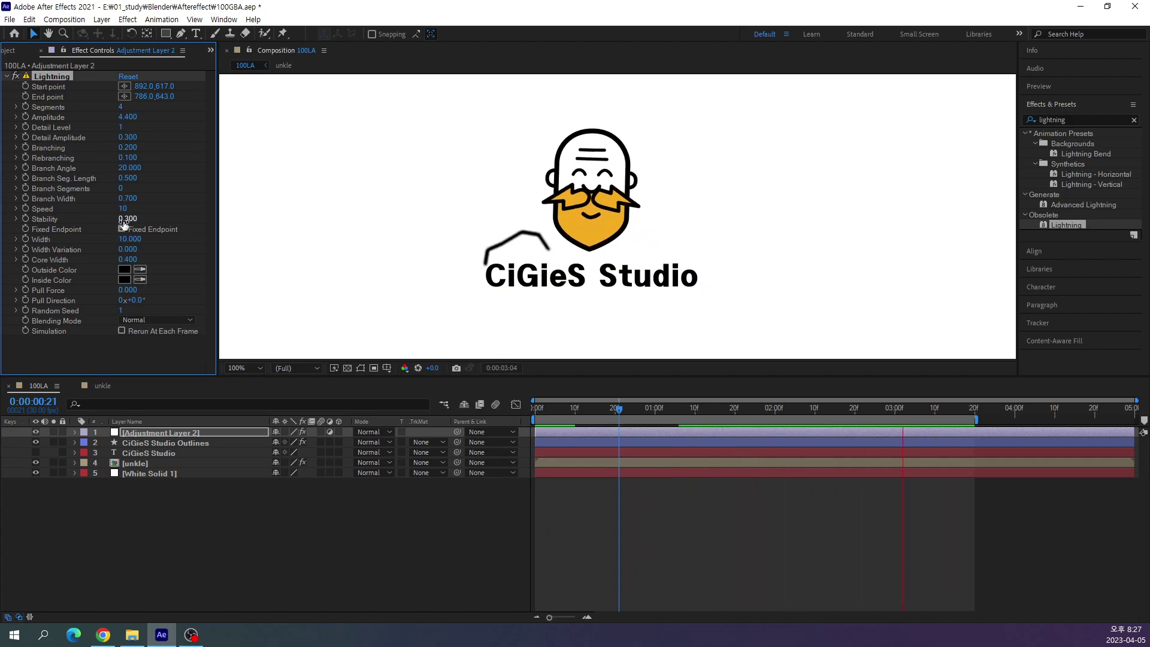
click(122, 208)
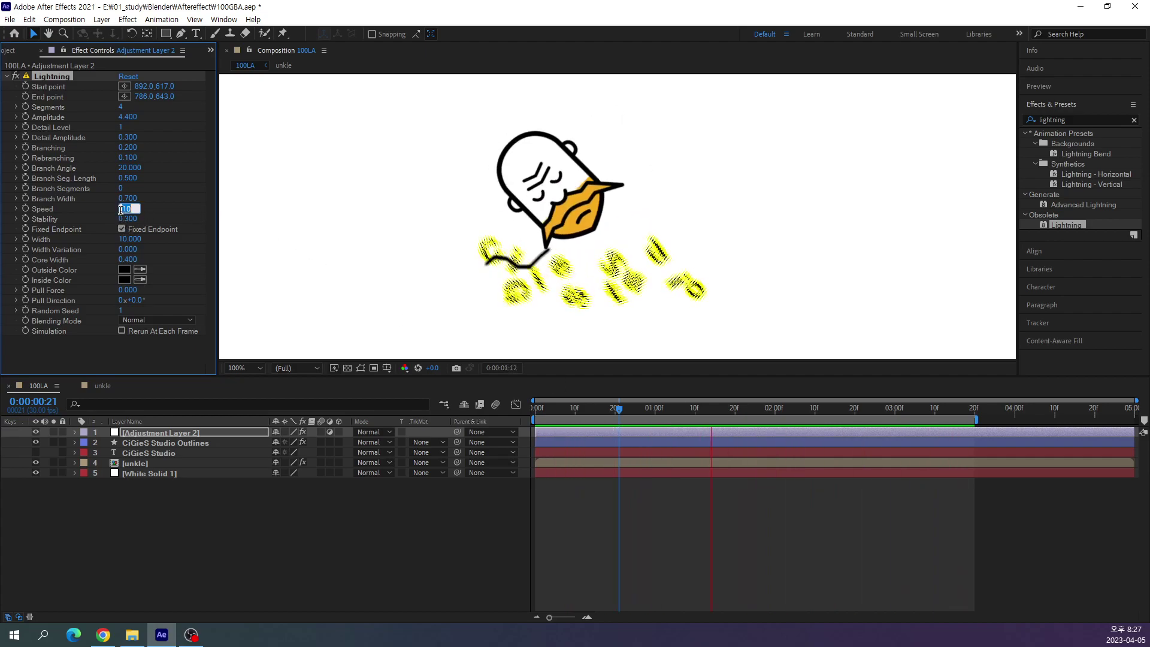
text(5)
key(Return)
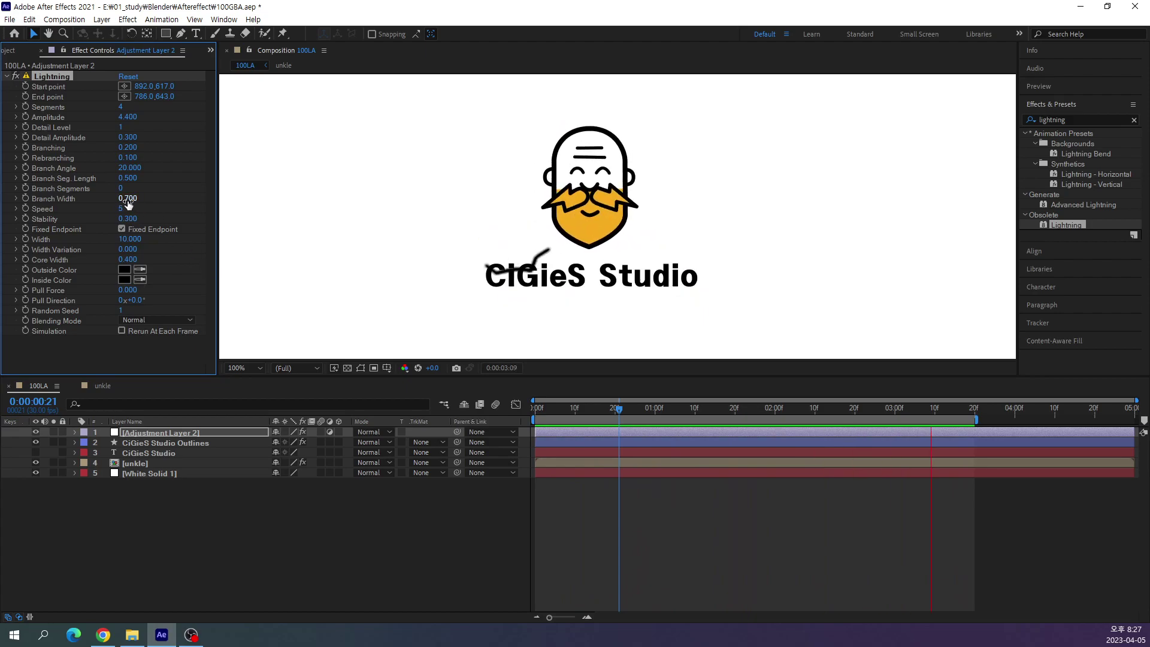
Keep Branch Width at 0.700 and lower Stability to 0.020 for more jitter.
drag(128, 204, 94, 209)
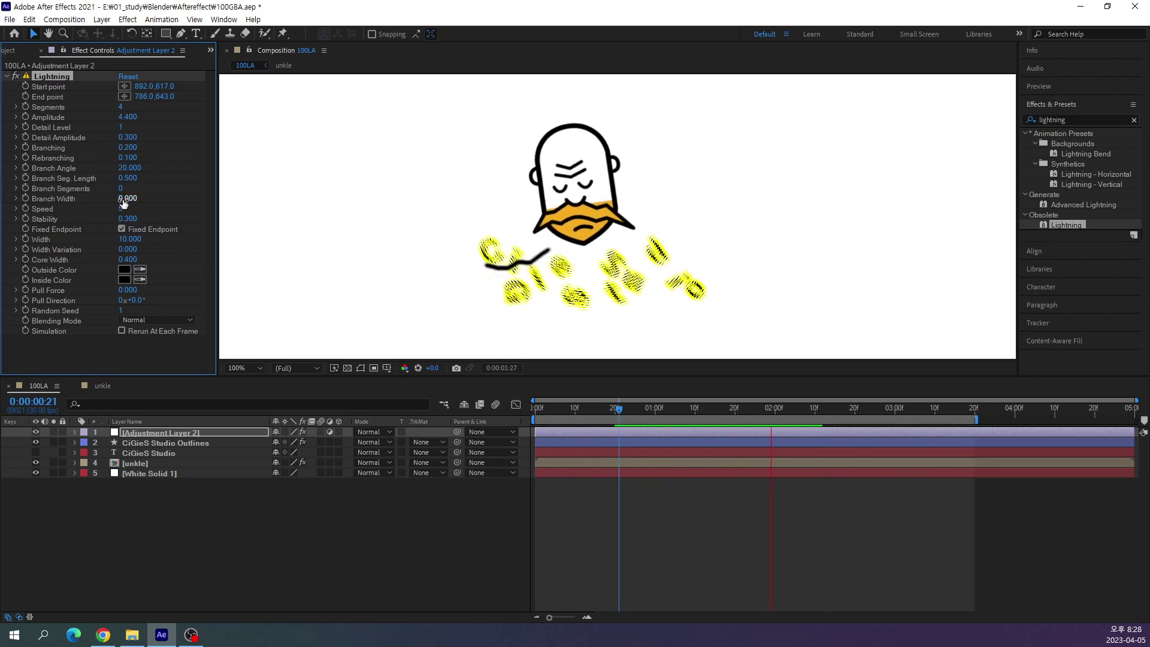
key(ctrl+z)
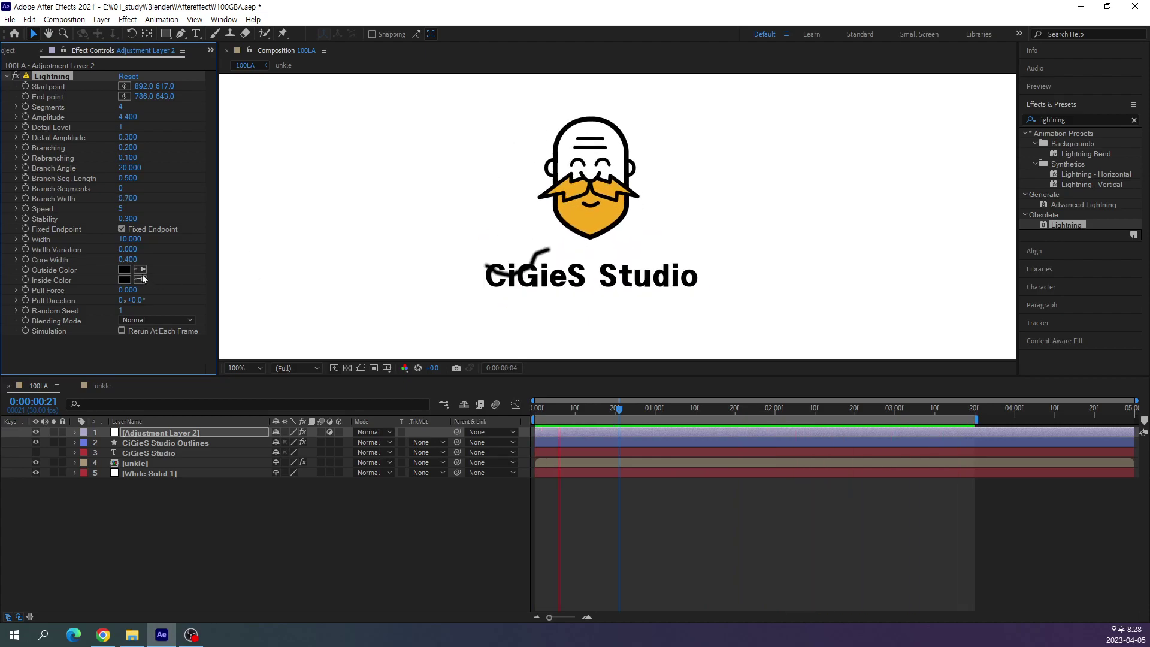
drag(128, 219, 113, 223)
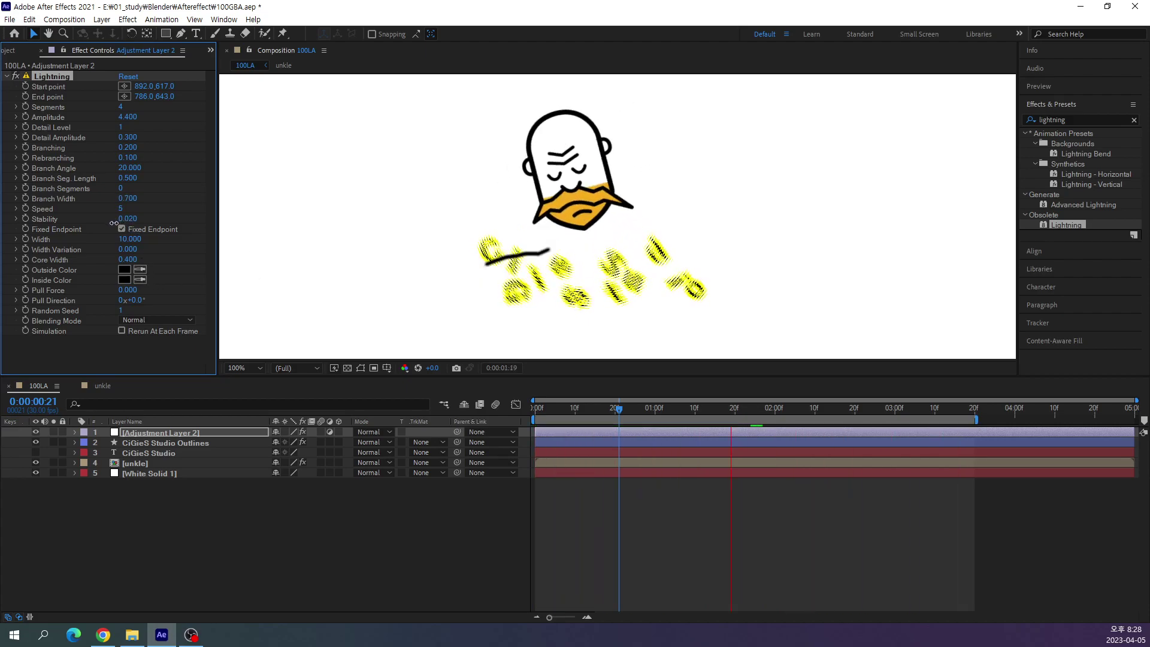
Set Lightning Stability to 0.070 and Width Variation to 0.250 for an uneven stroke.
drag(114, 223, 116, 223)
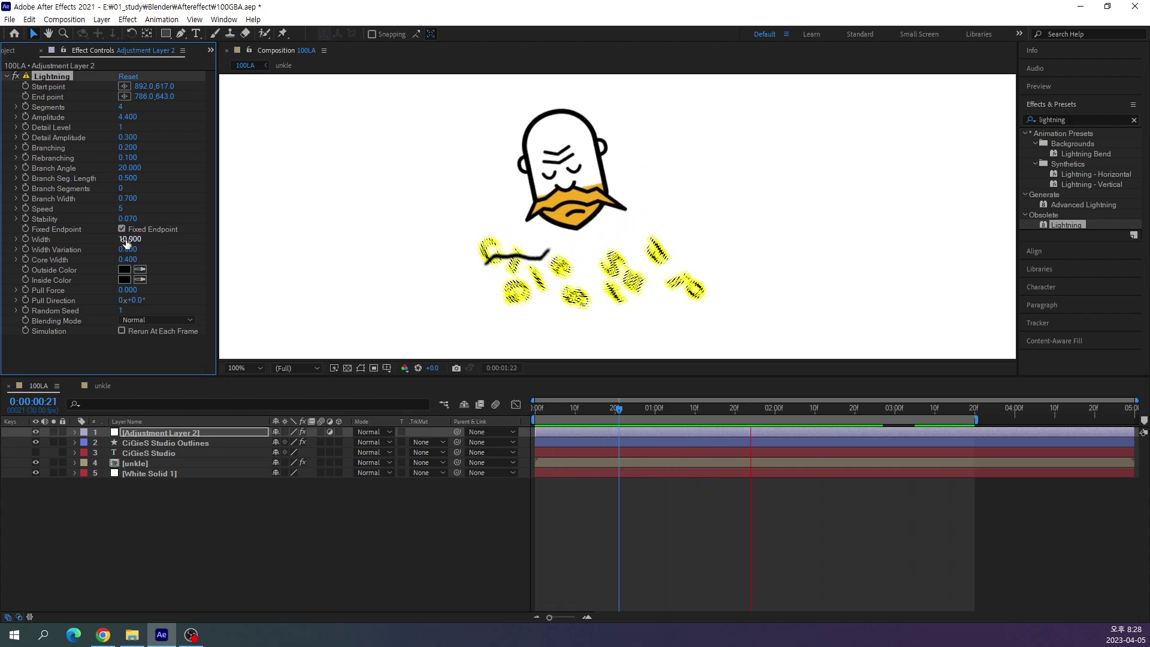
mouse_move(126, 242)
mouse_down()
mouse_move(187, 239)
mouse_move(166, 263)
mouse_move(137, 241)
mouse_move(172, 239)
mouse_up()
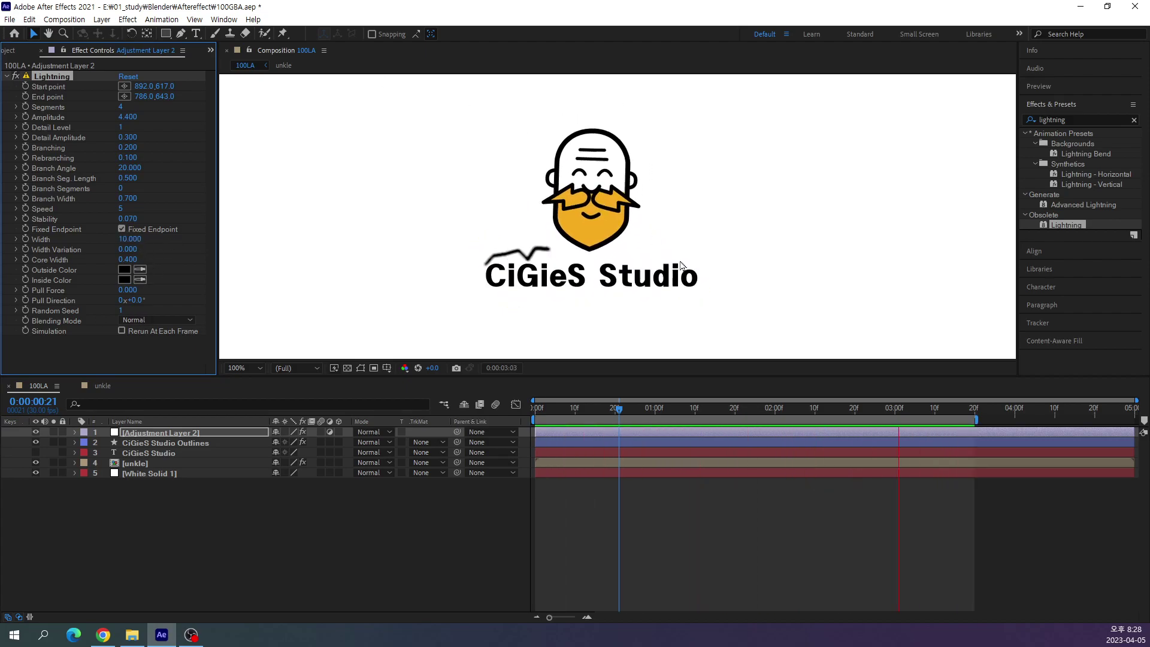
mouse_move(127, 249)
mouse_down()
mouse_move(232, 256)
mouse_move(220, 265)
mouse_up()
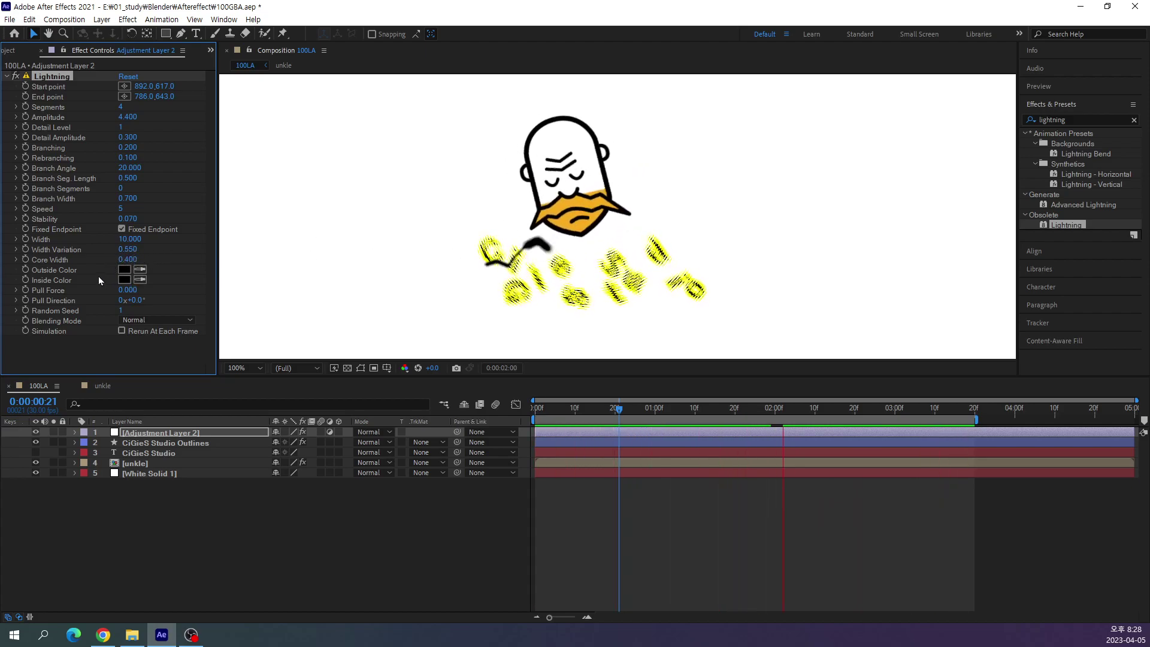
drag(128, 249, 120, 252)
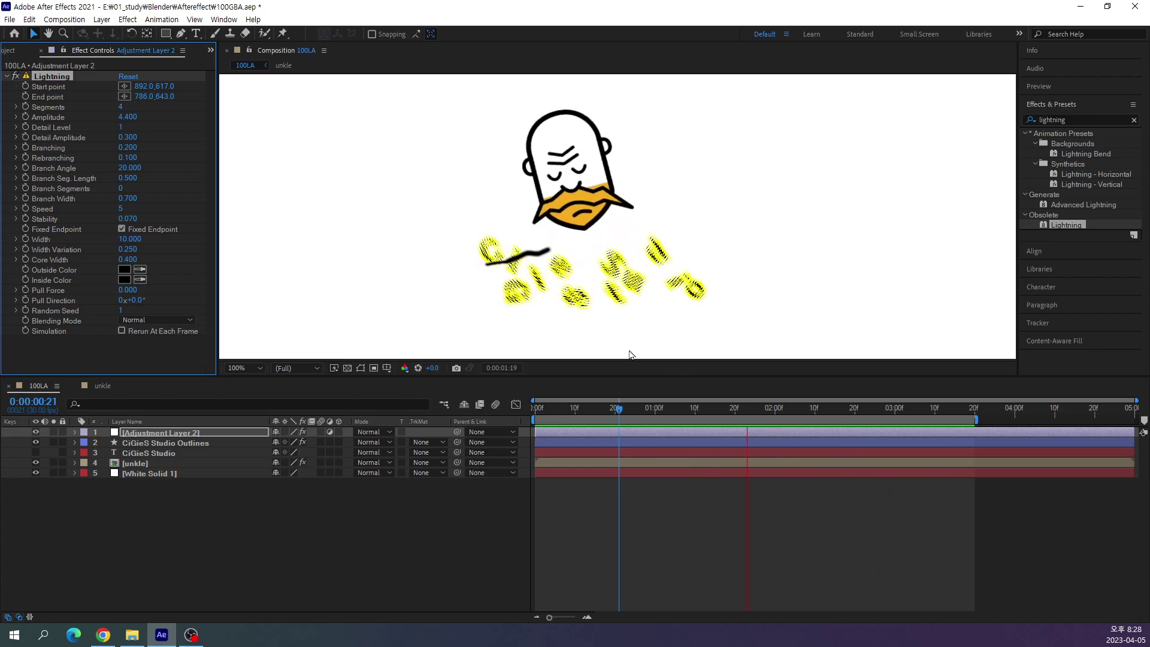
Preview the animation, show source names in the layer list, and stop at 1 second 16 frames.
click(778, 412)
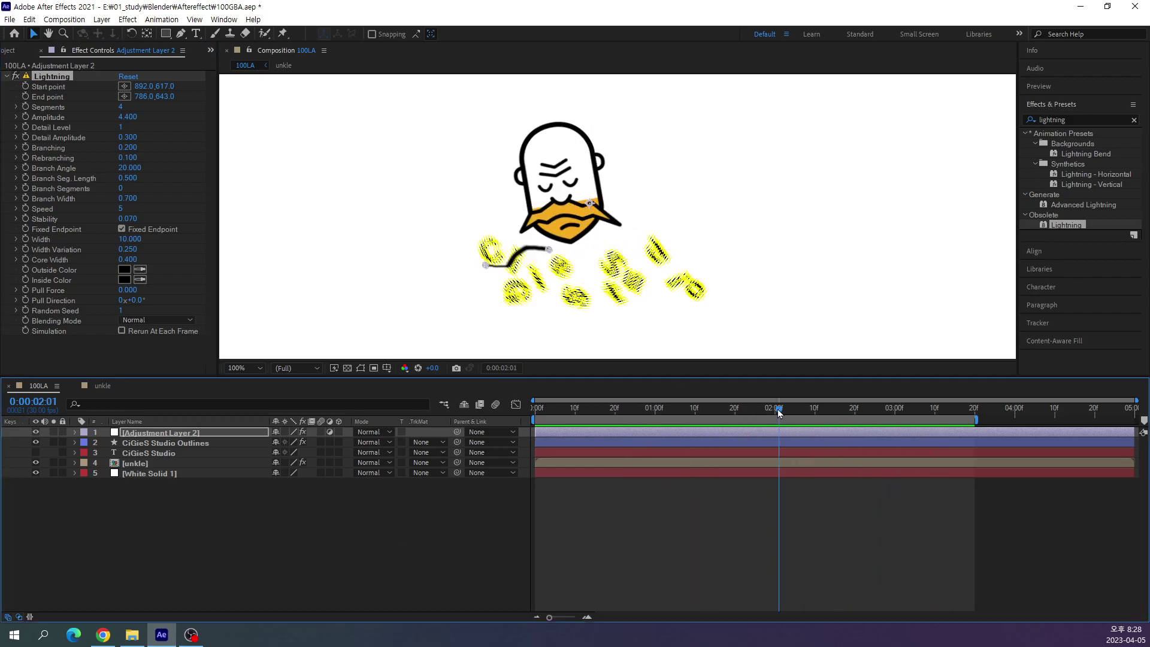
key(space)
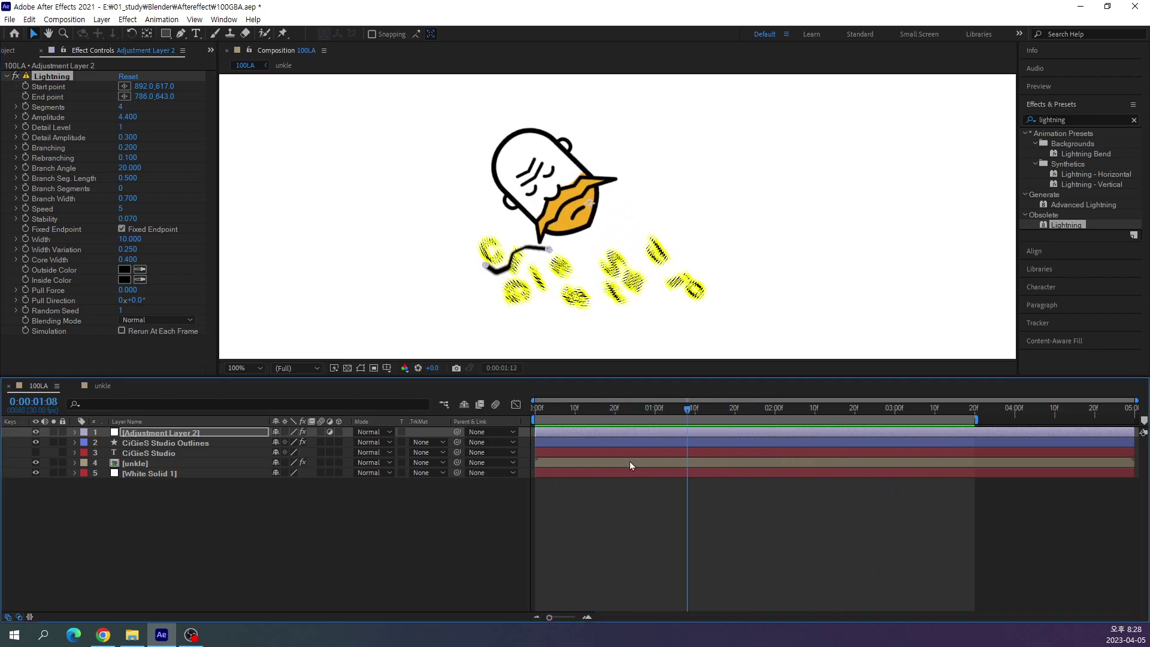
key(Home)
click(189, 425)
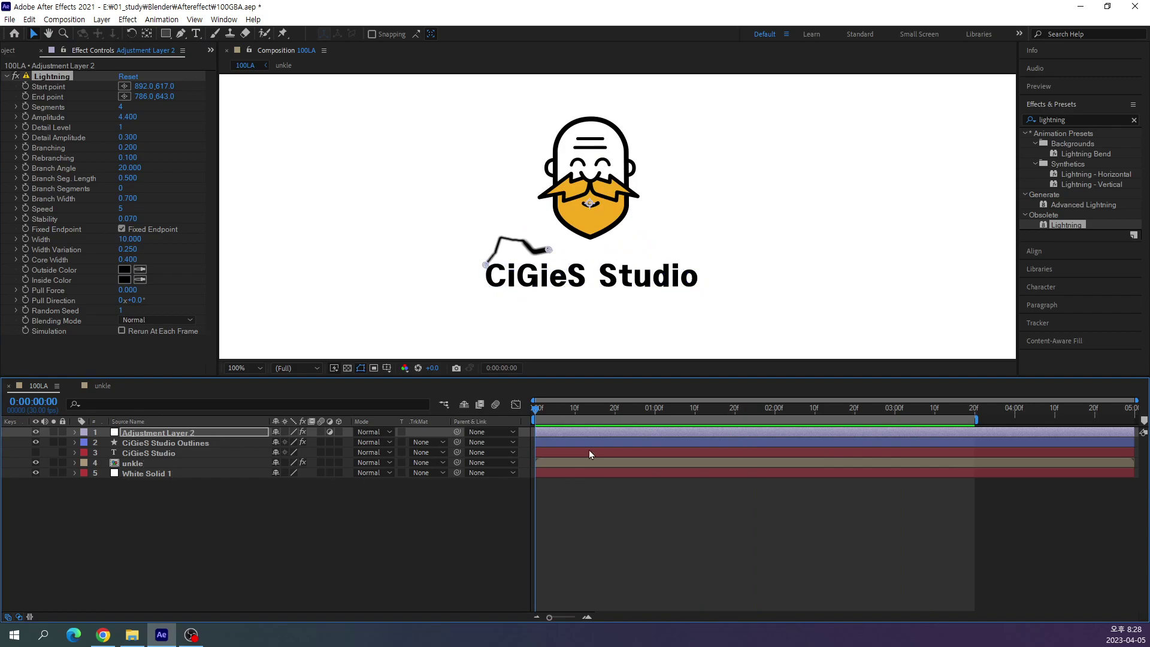
mouse_move(549, 418)
mouse_down()
mouse_move(729, 427)
mouse_move(665, 462)
mouse_move(720, 475)
mouse_up()
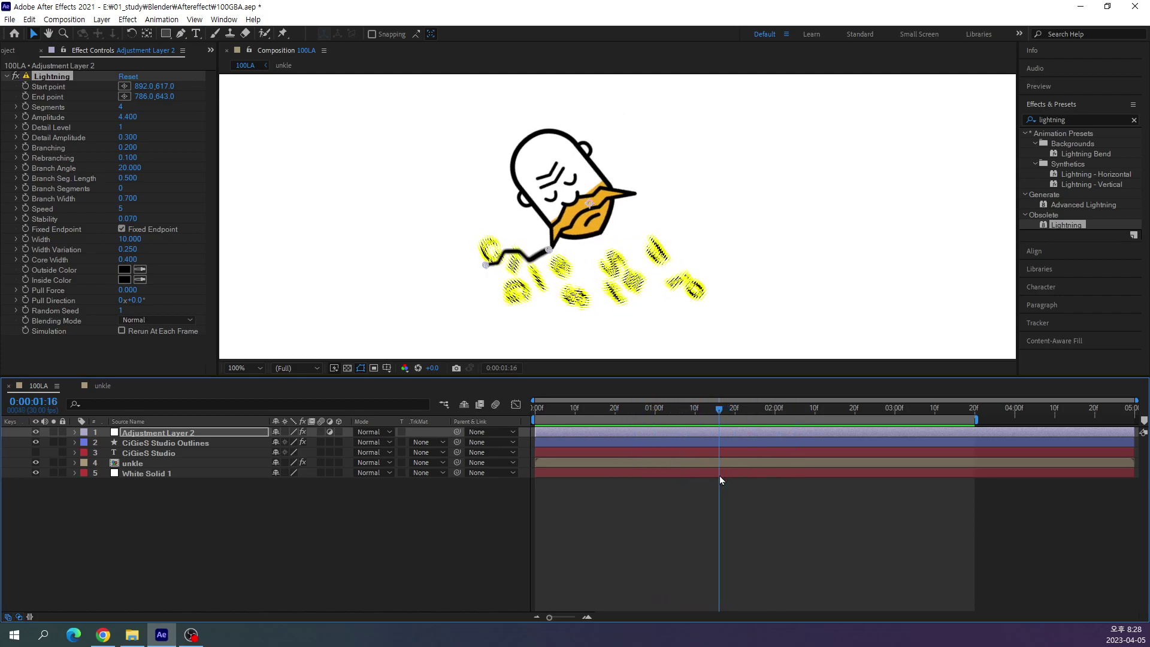
Duplicate the Lightning effect and run Lightning 2 from the beard tip to the right of the beard.
click(196, 530)
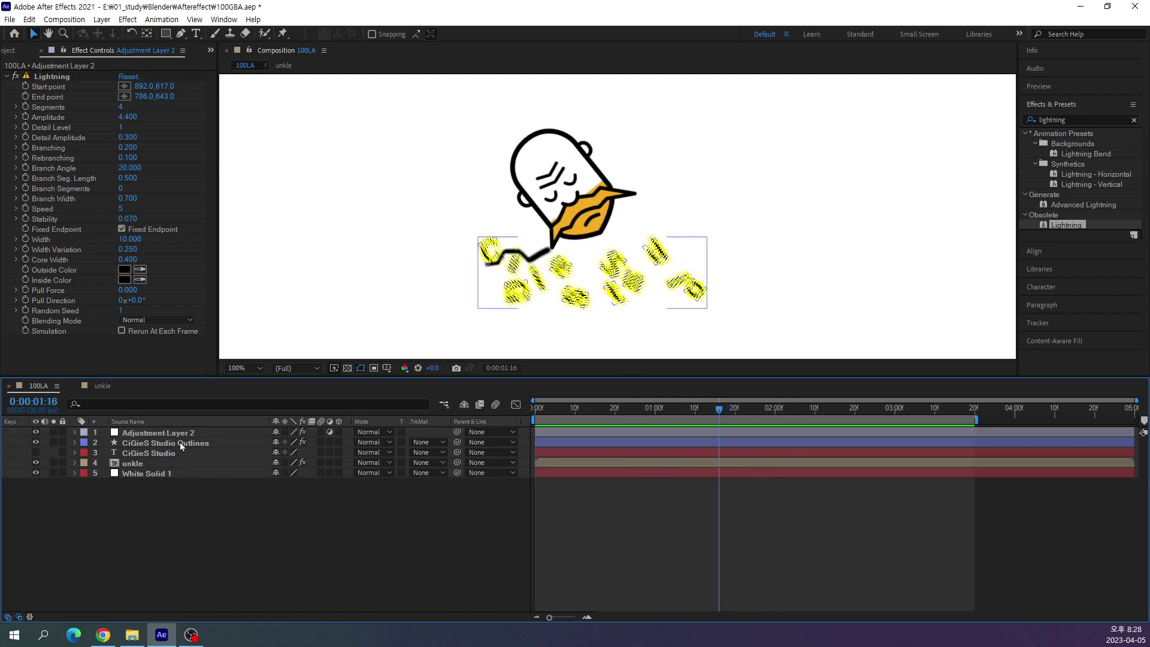
click(59, 76)
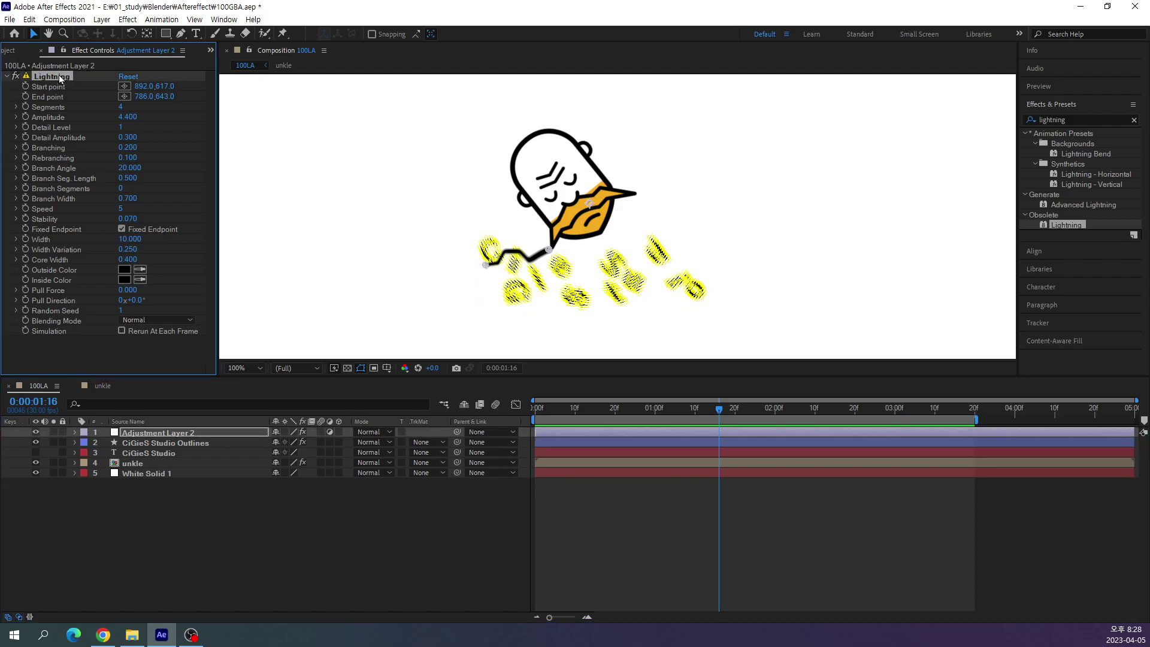
key(ctrl+d)
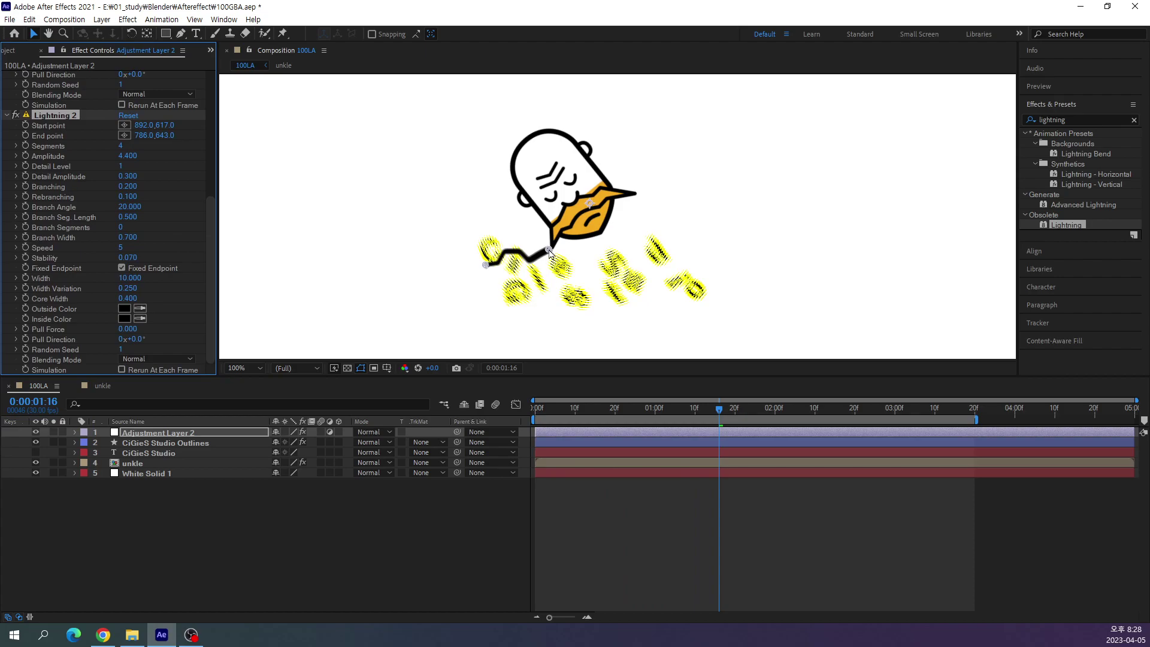
drag(549, 250, 643, 197)
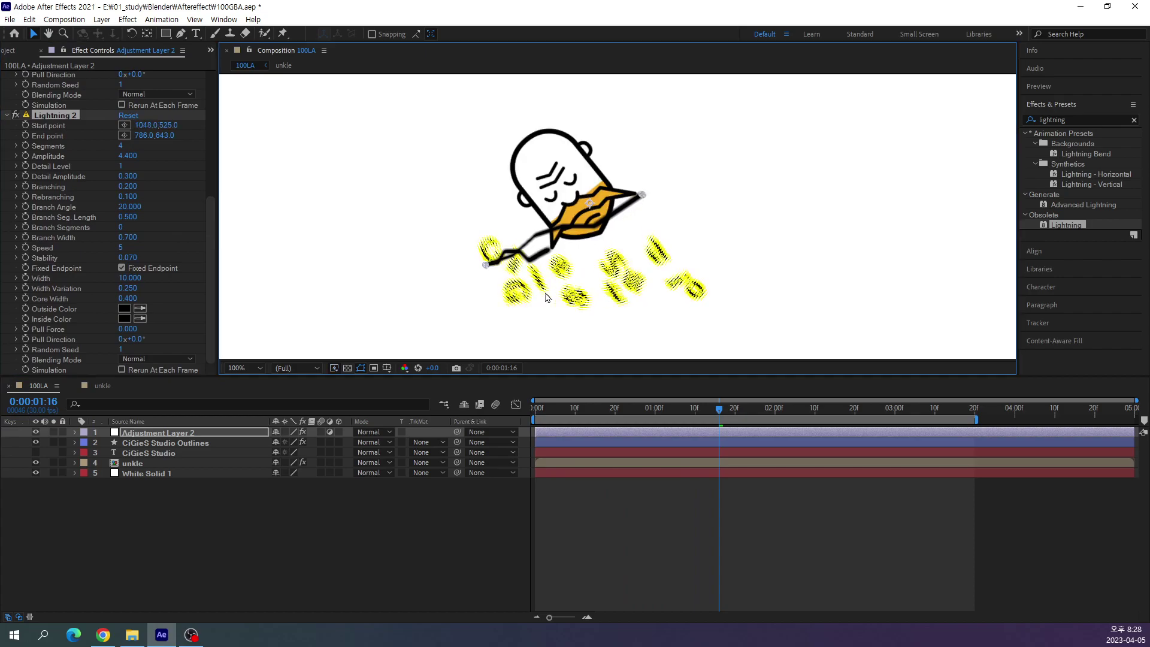
drag(486, 266, 687, 255)
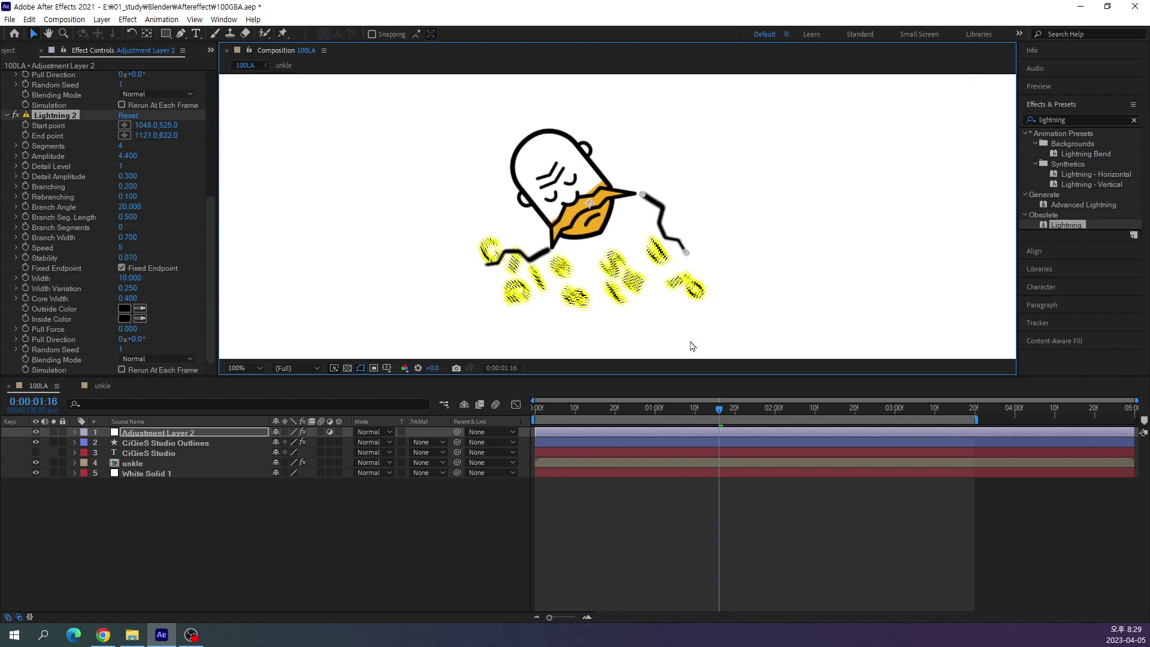
Nudge Lightning 2's start slightly lower, ending at 1058,554 to 1121,622, and review both squiggles.
mouse_move(721, 418)
mouse_down()
mouse_move(790, 475)
mouse_move(868, 483)
mouse_up()
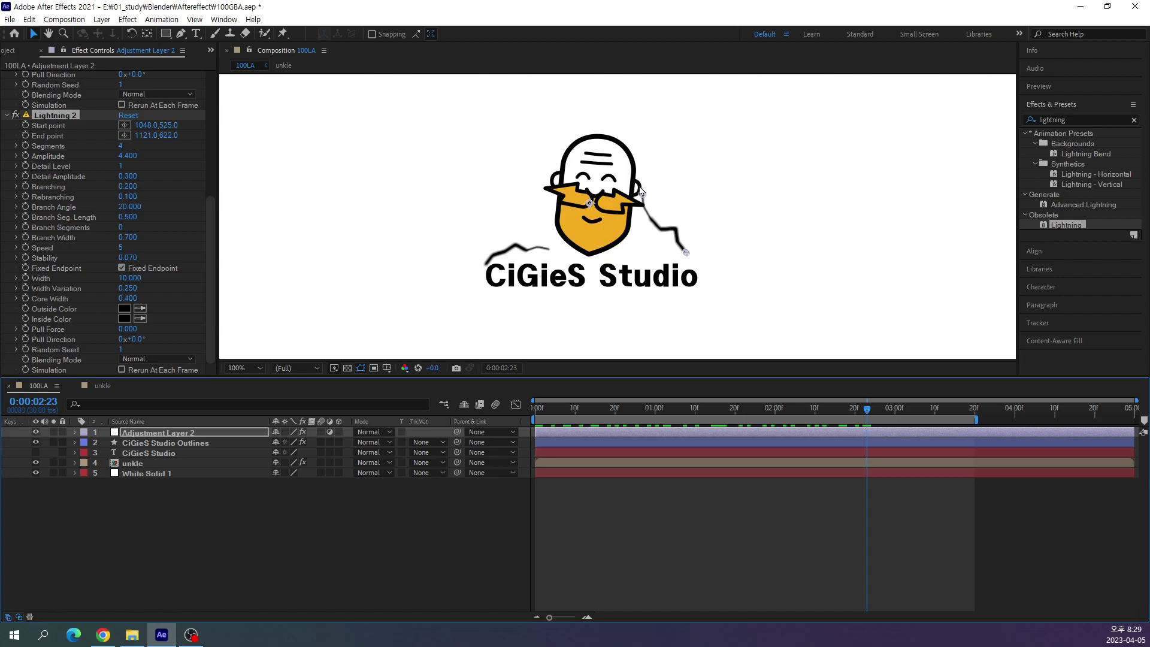
drag(641, 192, 647, 210)
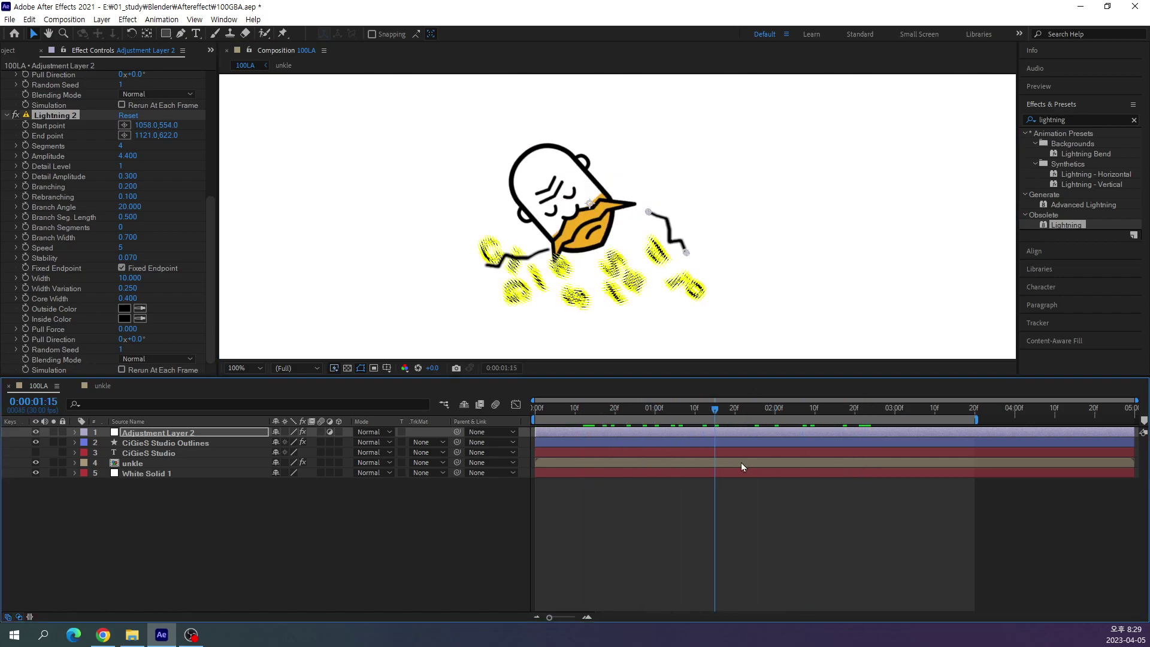
mouse_move(870, 414)
mouse_down()
mouse_move(843, 480)
mouse_move(795, 536)
mouse_move(844, 544)
mouse_up()
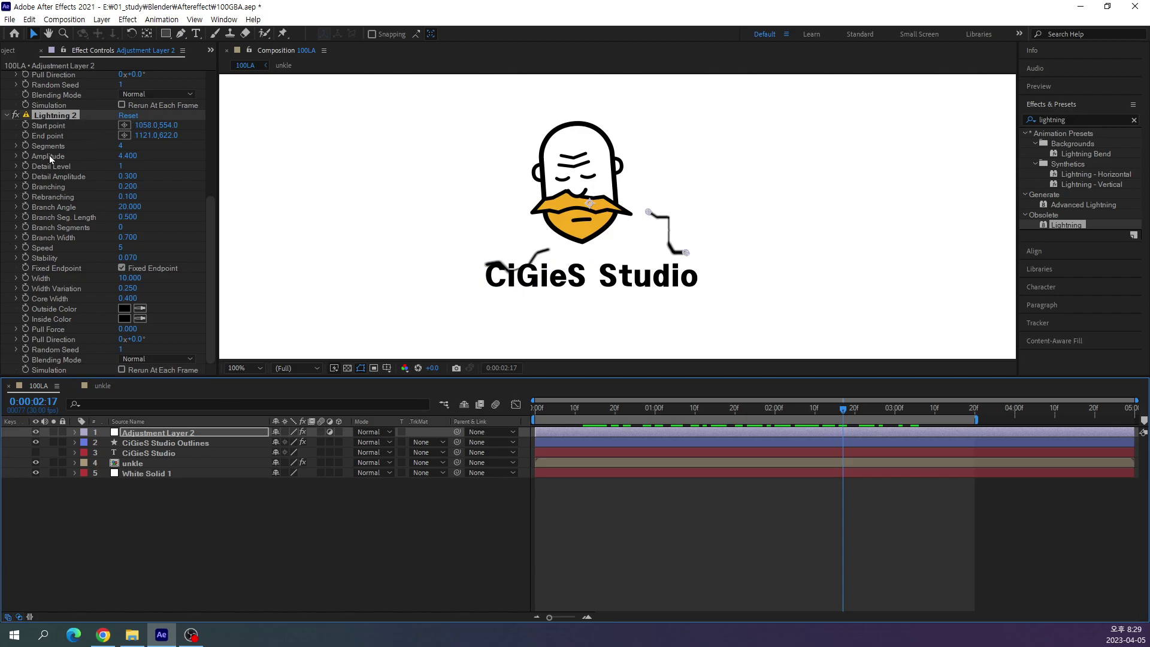
scroll(79, 237, up, 5)
scroll(81, 235, up, 1)
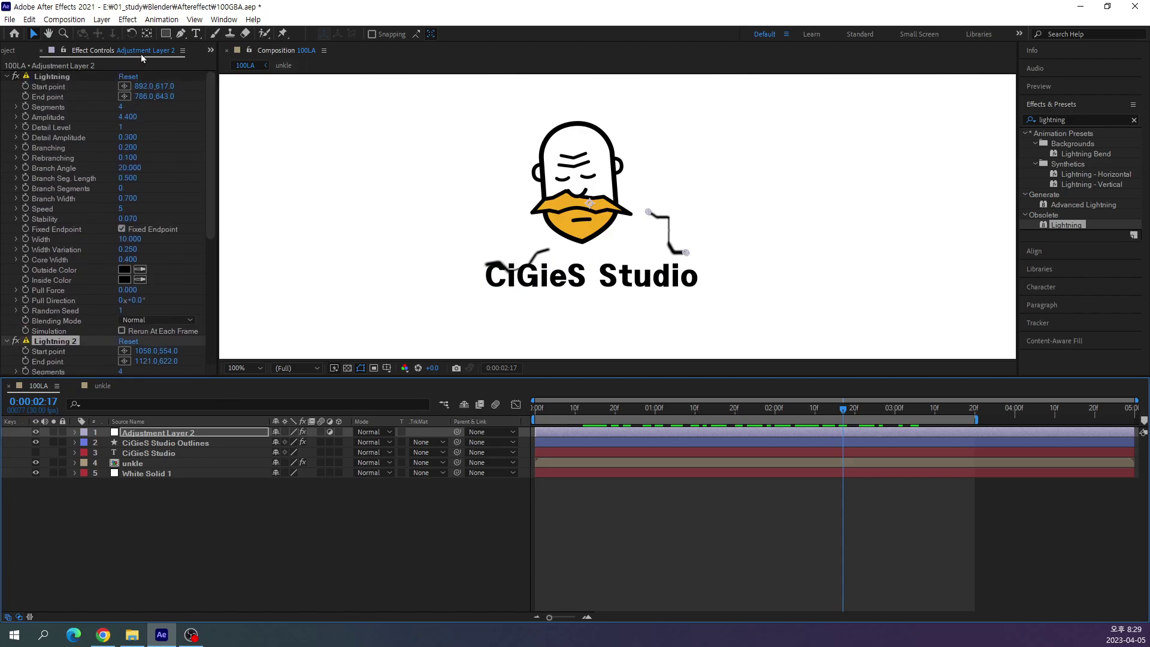
click(52, 83)
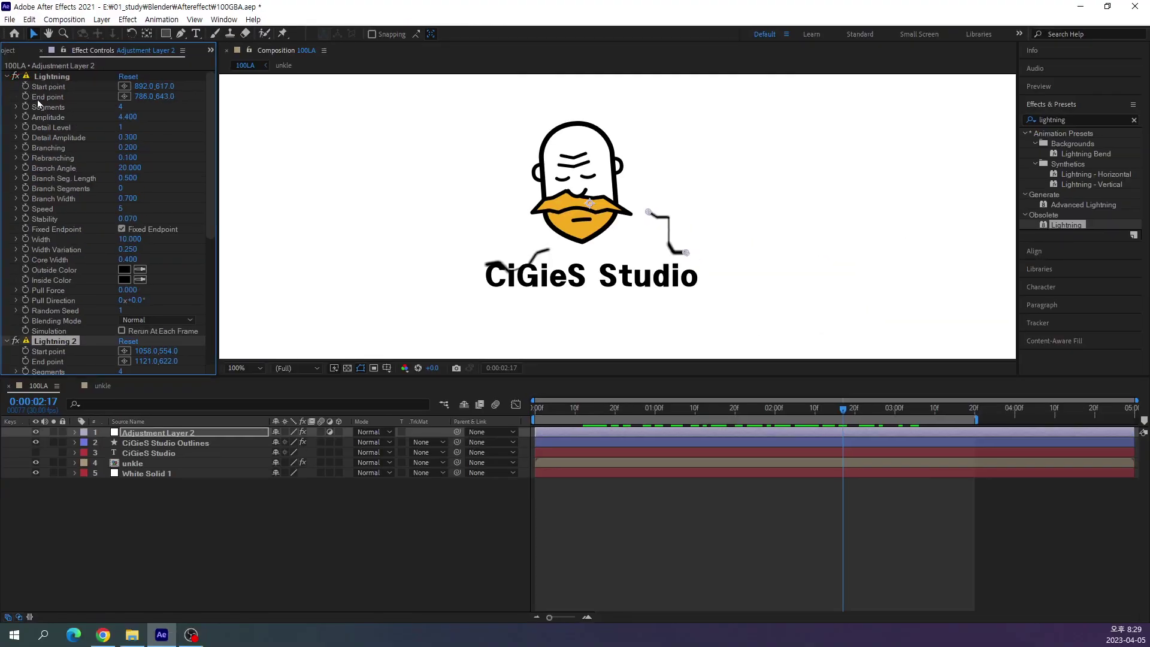
Add a wiggle(10,10) expression to the first Lightning effect's Start point.
alt+click(26, 87)
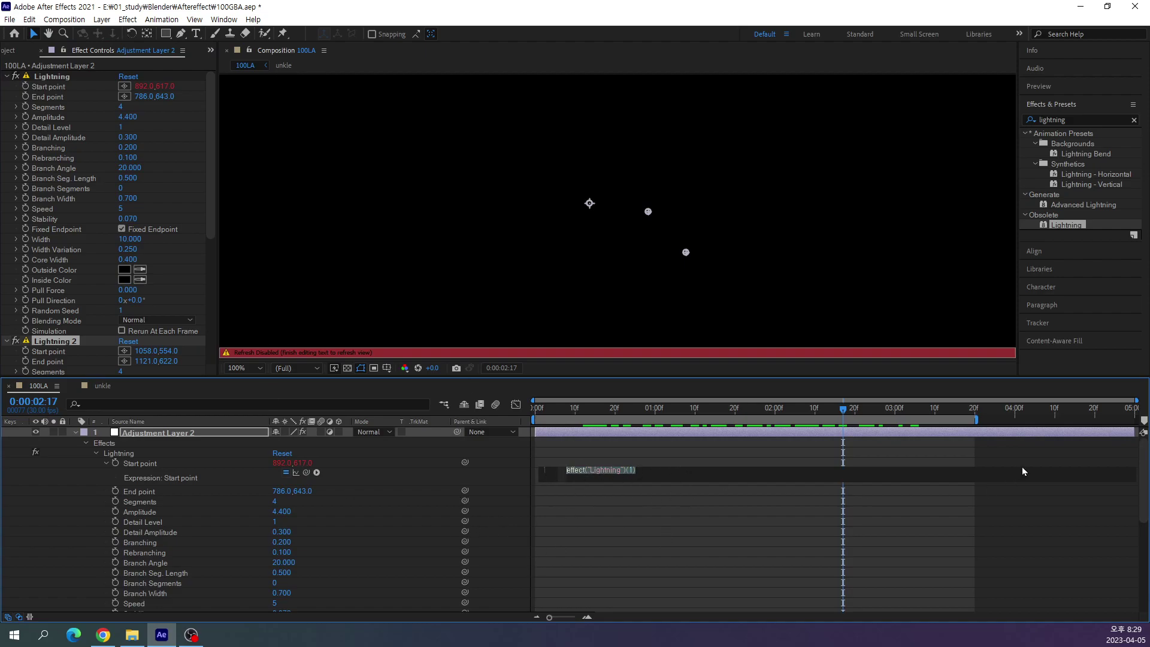
text(wiggle)
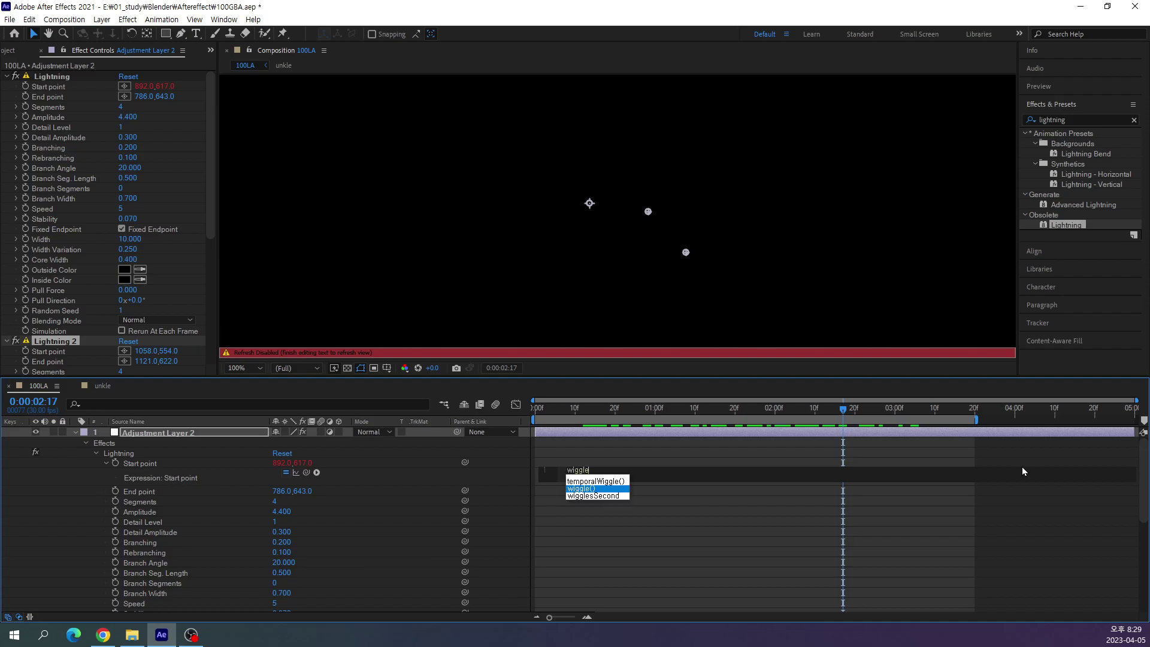
key(Return)
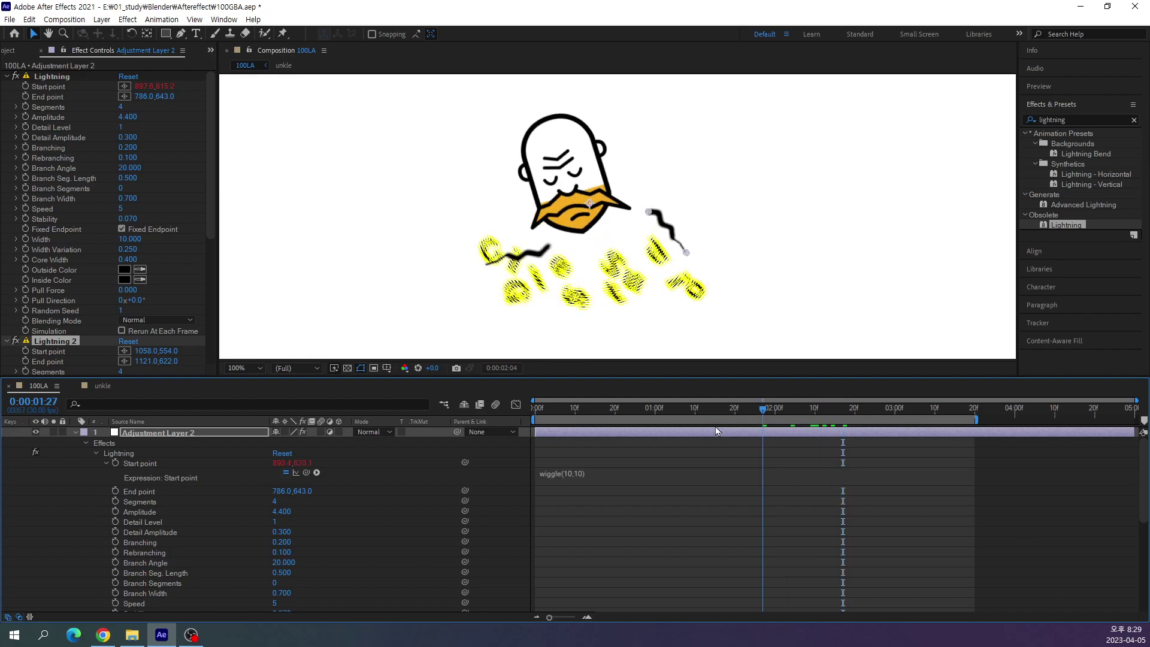
drag(838, 411, 504, 451)
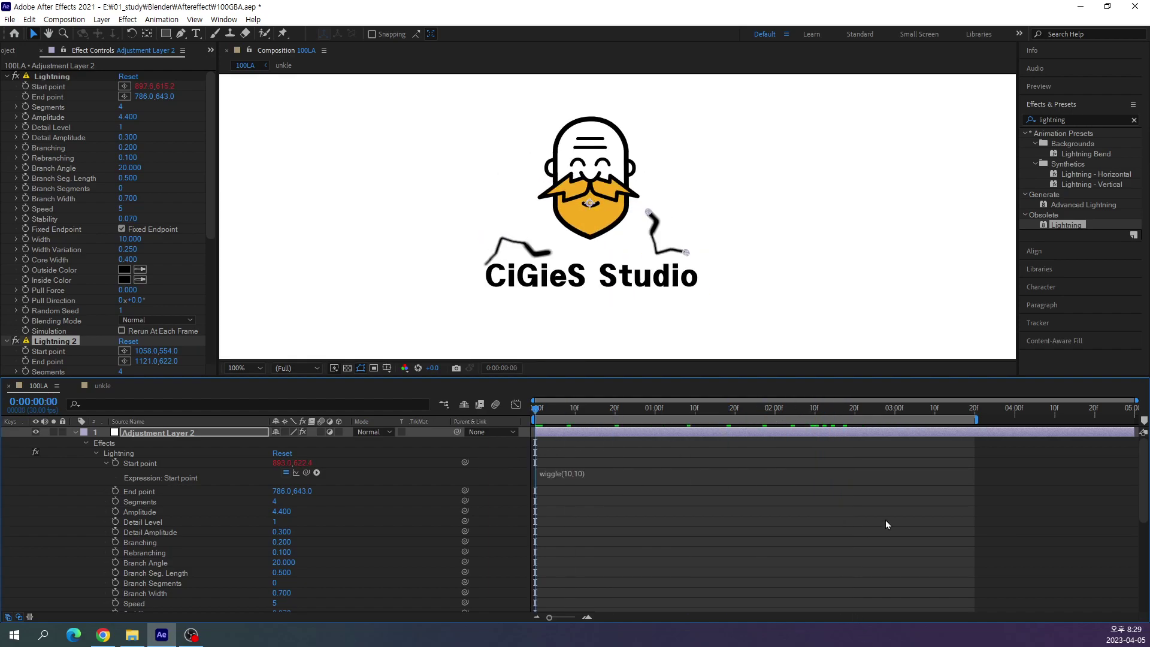
Preview the jitter, then raise the Start point expression to wiggle(10,50).
key(space)
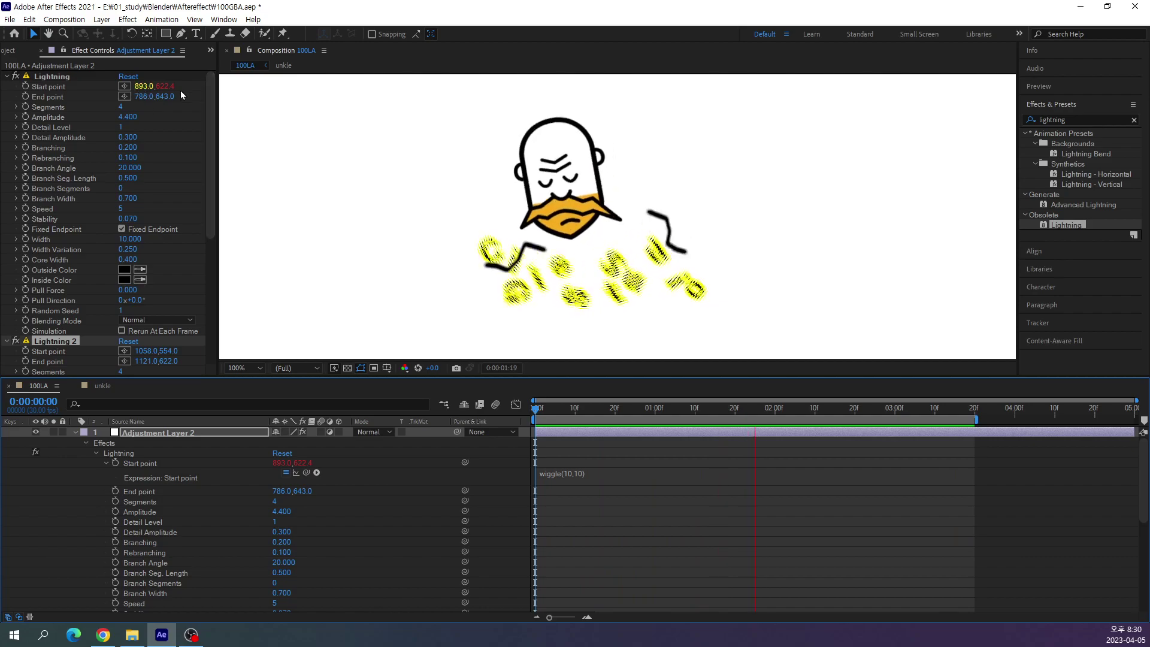
key(space)
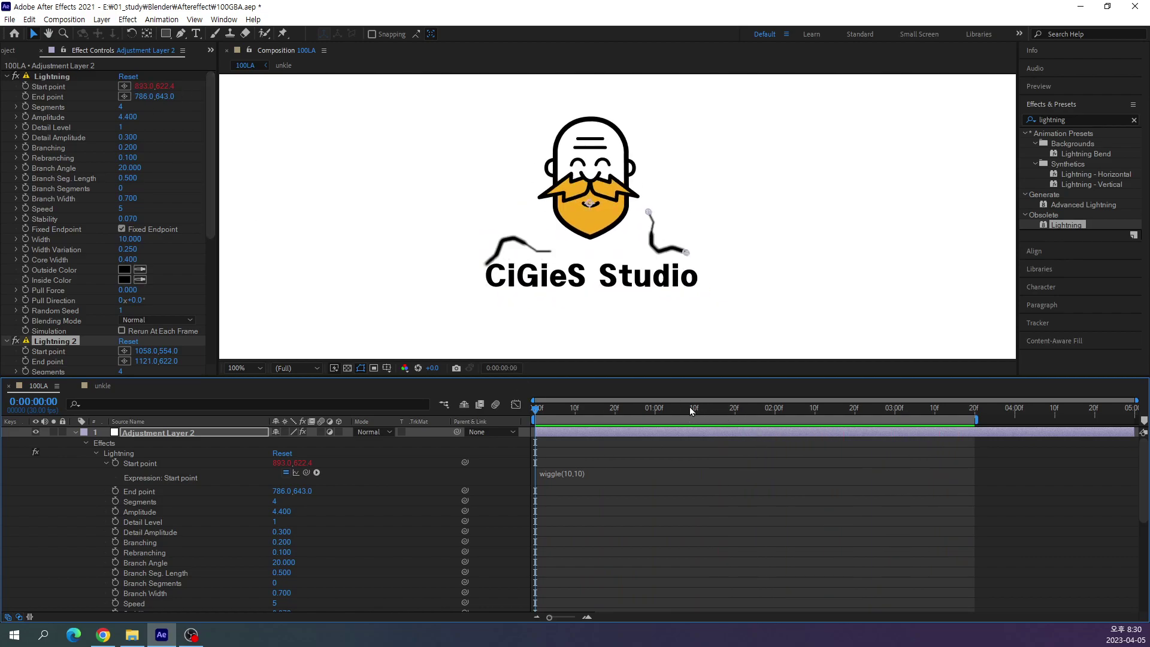
drag(691, 410, 783, 433)
click(577, 474)
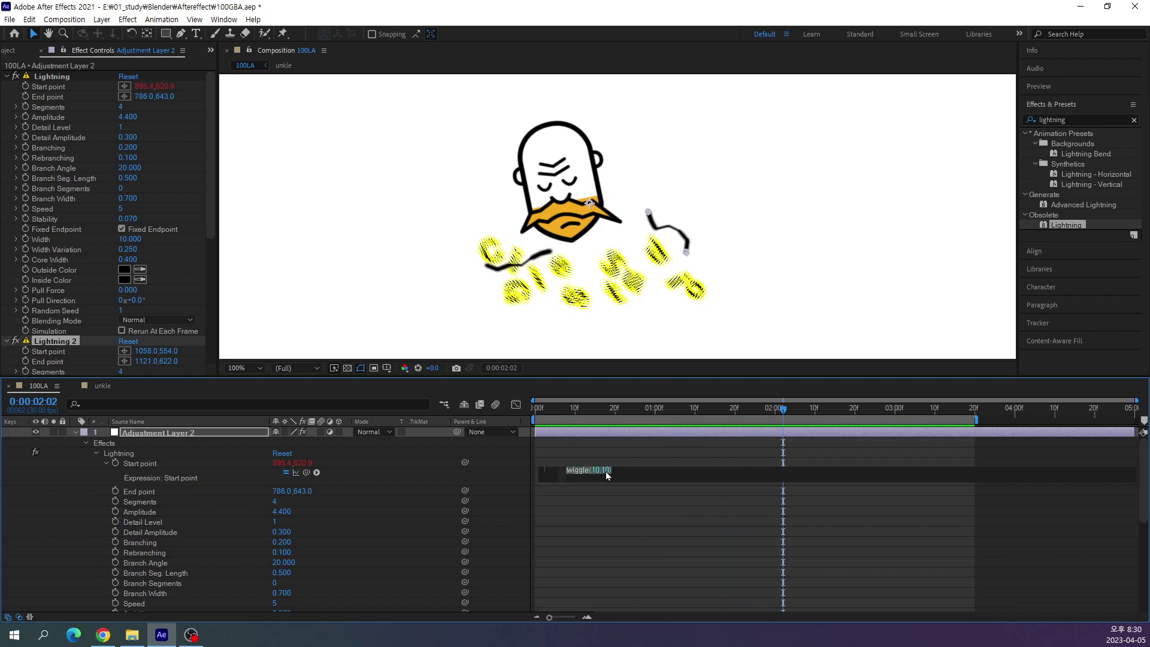
click(607, 471)
text(5)
click(786, 415)
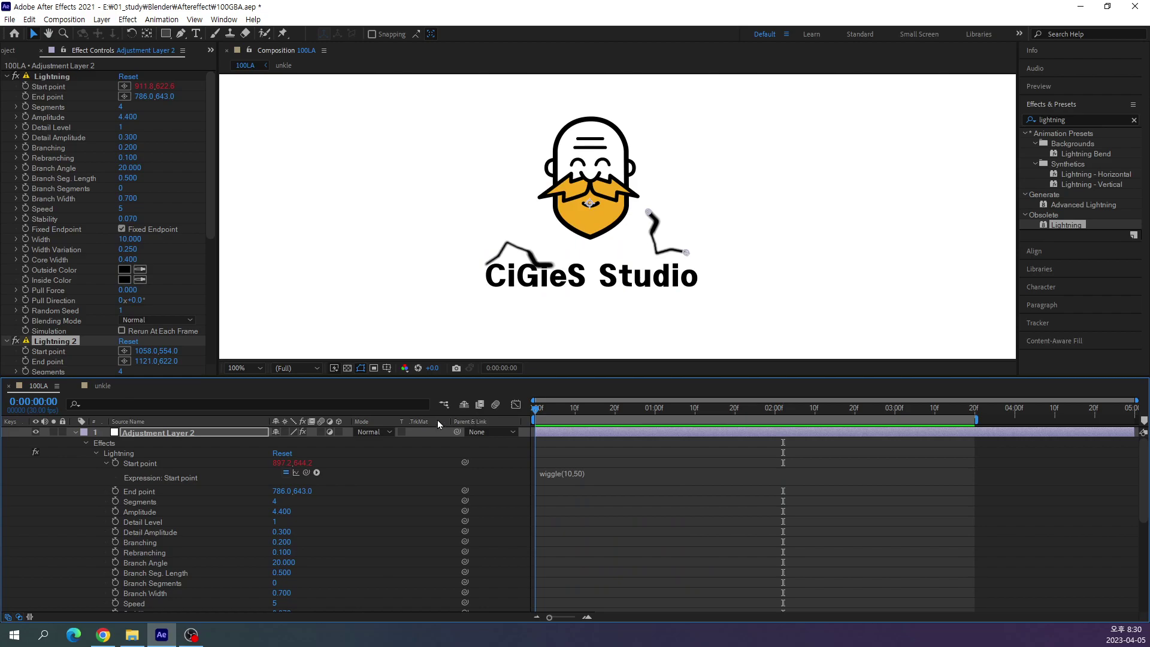
Preview the stronger wiggle and copy the Start point's wiggle(10,50) expression.
key(space)
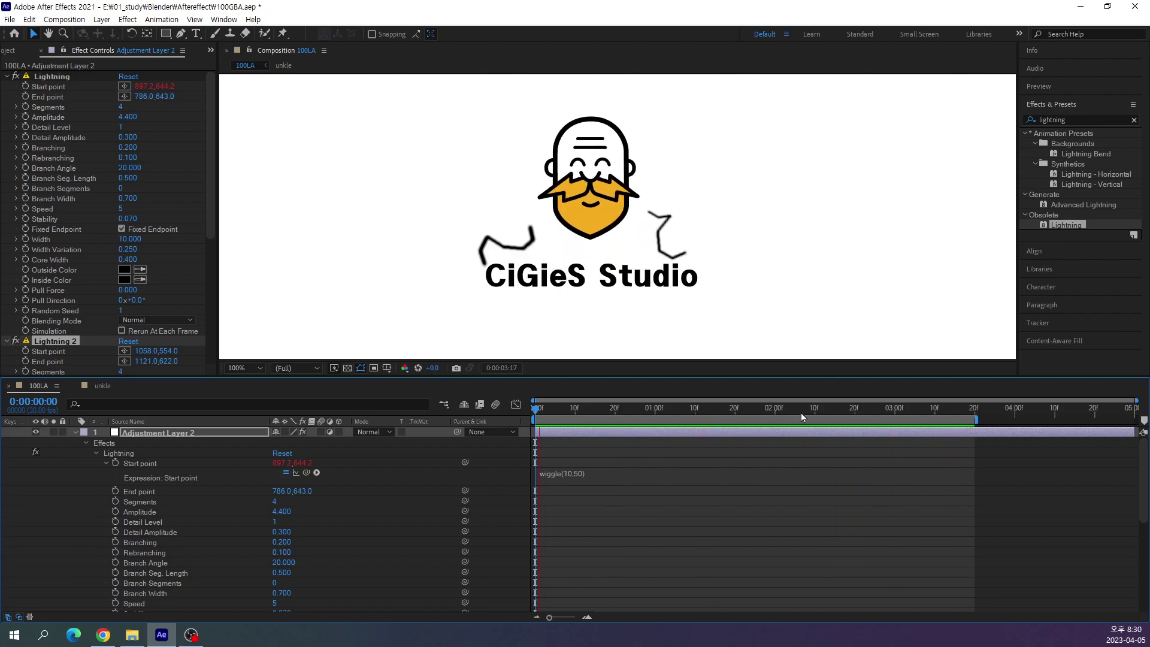
key(space)
drag(604, 421, 789, 468)
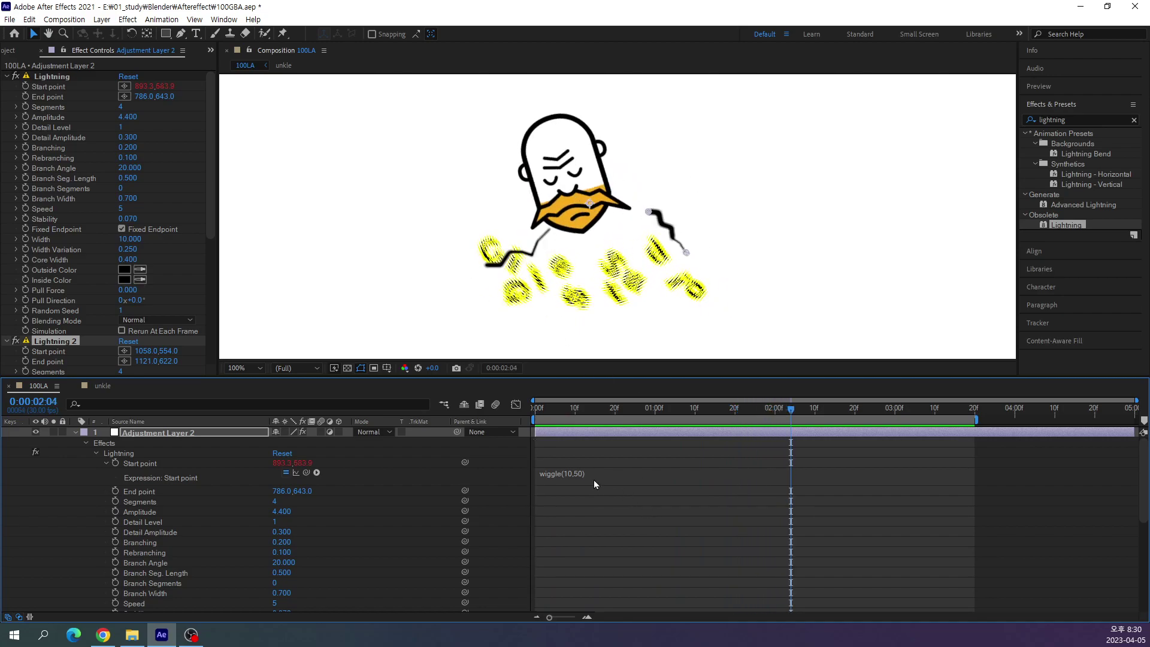
click(610, 475)
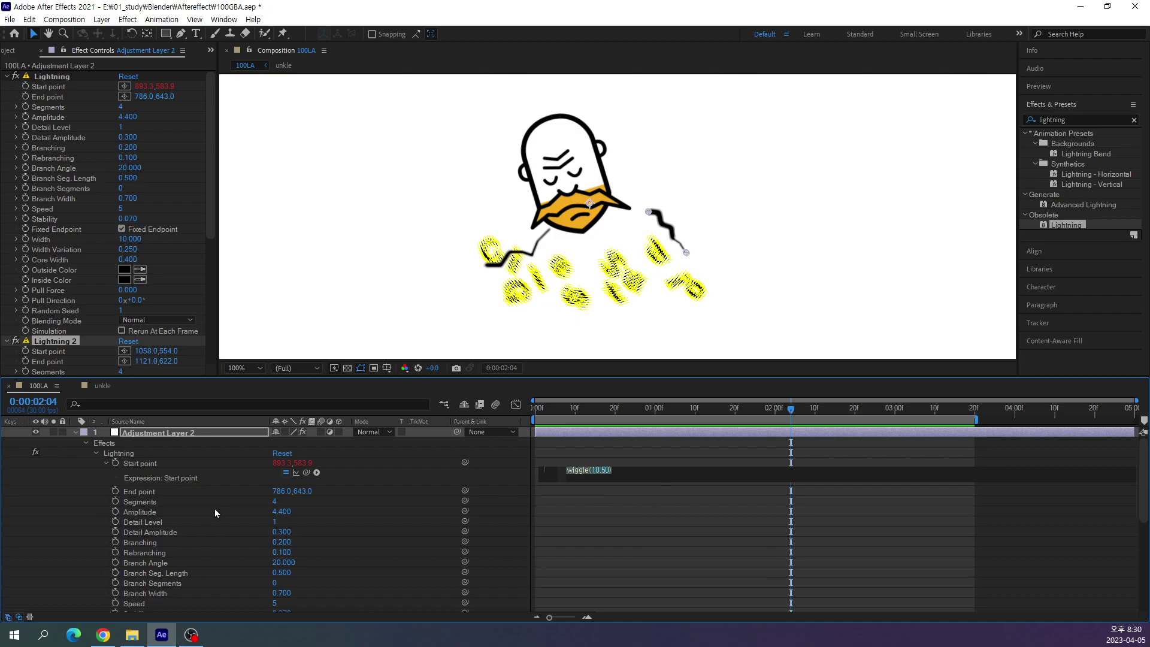
Paste wiggle(10,50) as an expression on the first Lightning's End point.
alt+click(114, 491)
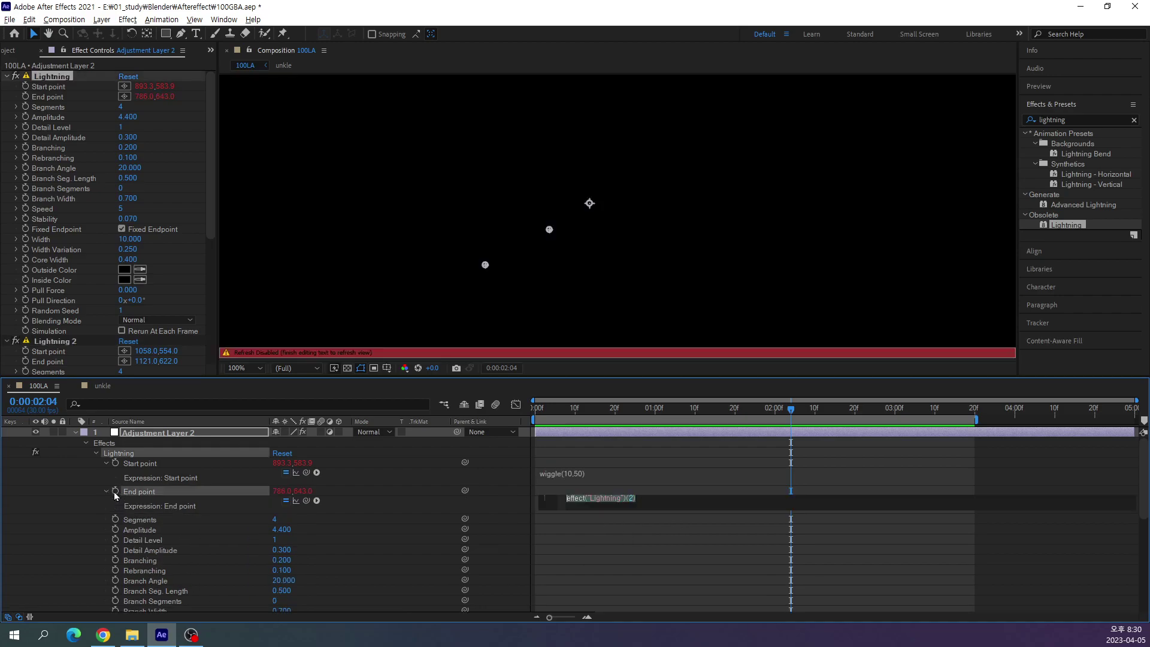
text(wiggle(10,50))
mouse_move(789, 410)
mouse_down()
mouse_move(716, 492)
mouse_move(604, 515)
mouse_up()
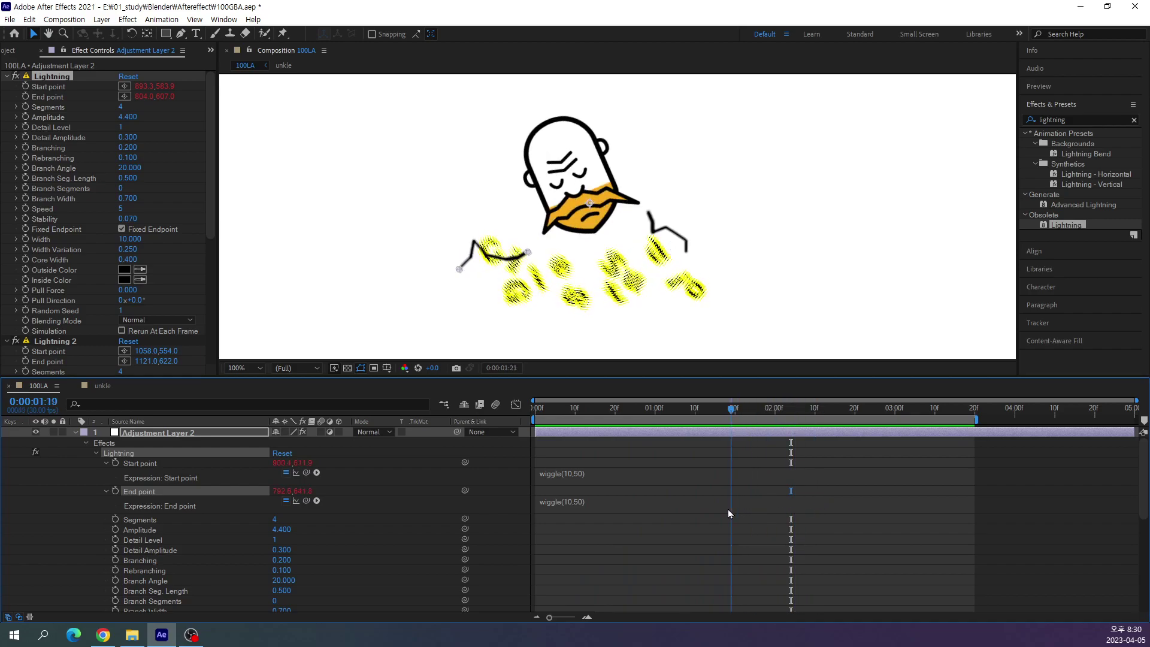
key(space)
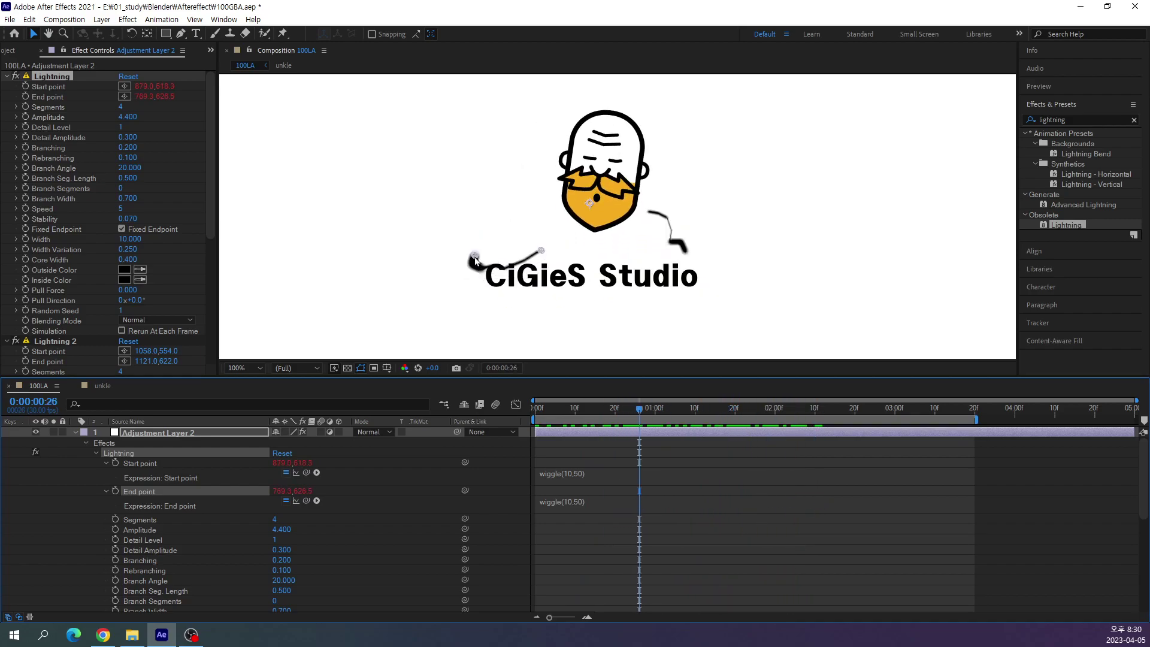
Nudge the lightning End point slightly down and right, then preview it.
drag(475, 257, 500, 275)
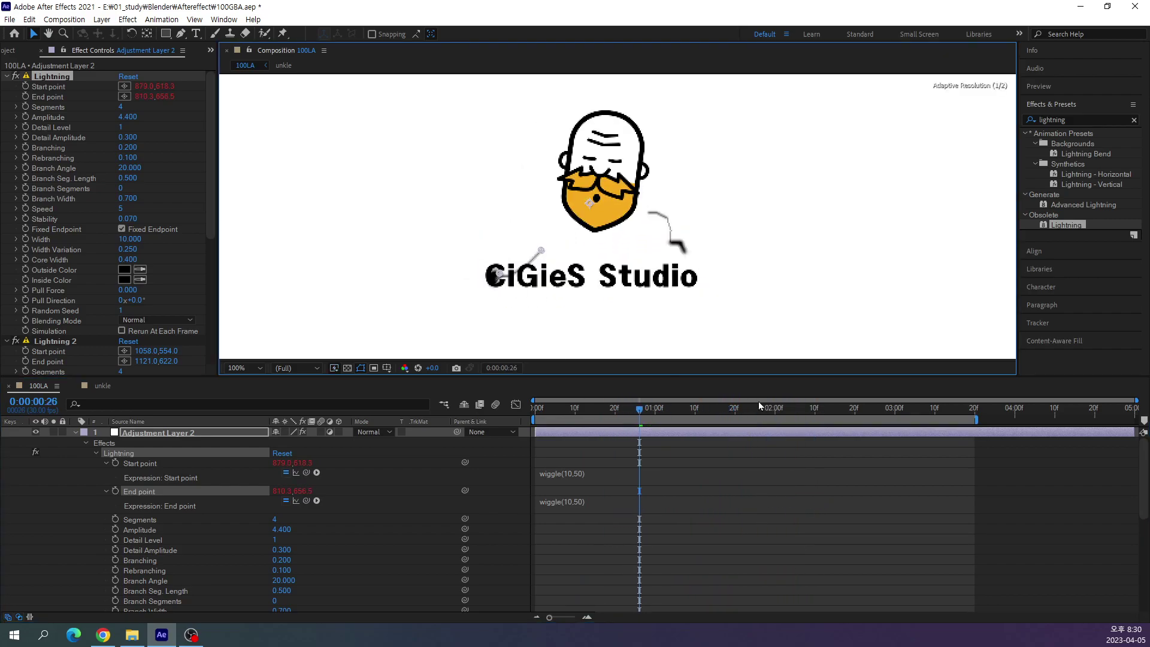
key(space)
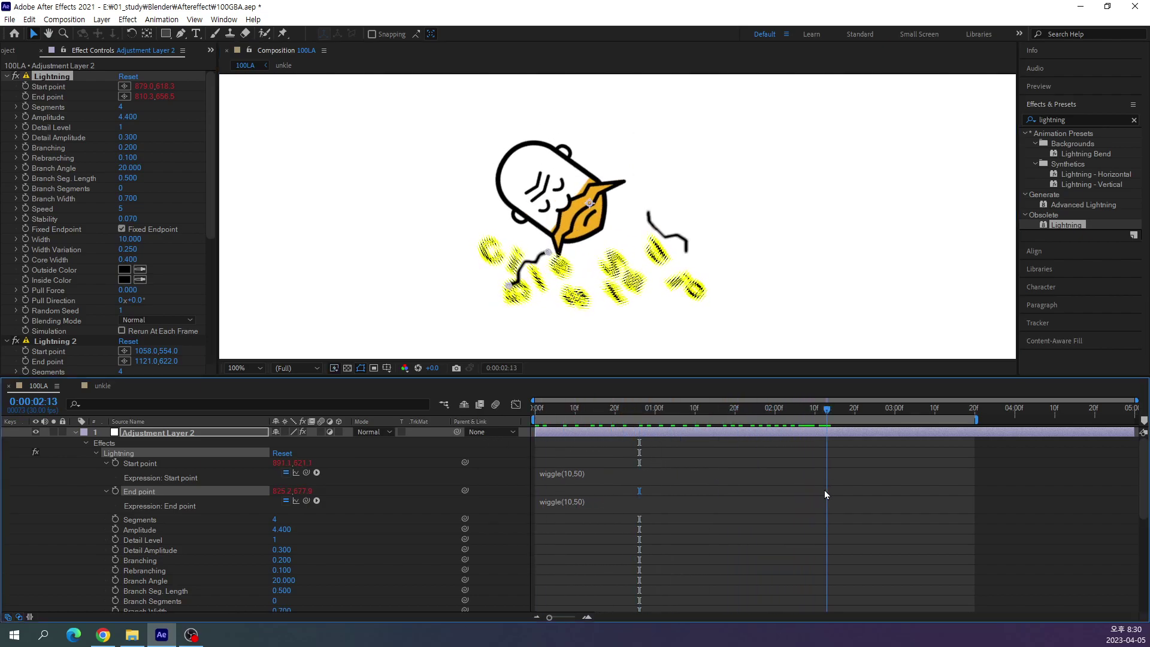
drag(824, 490, 704, 495)
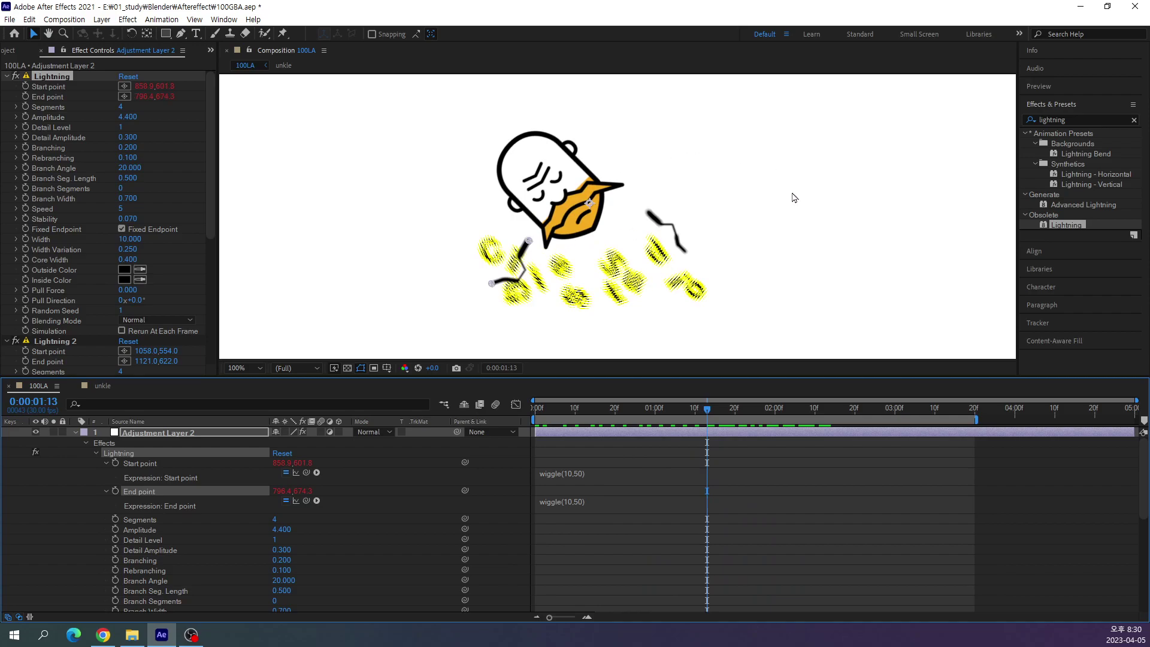
scroll(34, 301, down, 3)
Give Lightning 2's Start point and End point wiggle(10,50) expressions.
alt+click(26, 297)
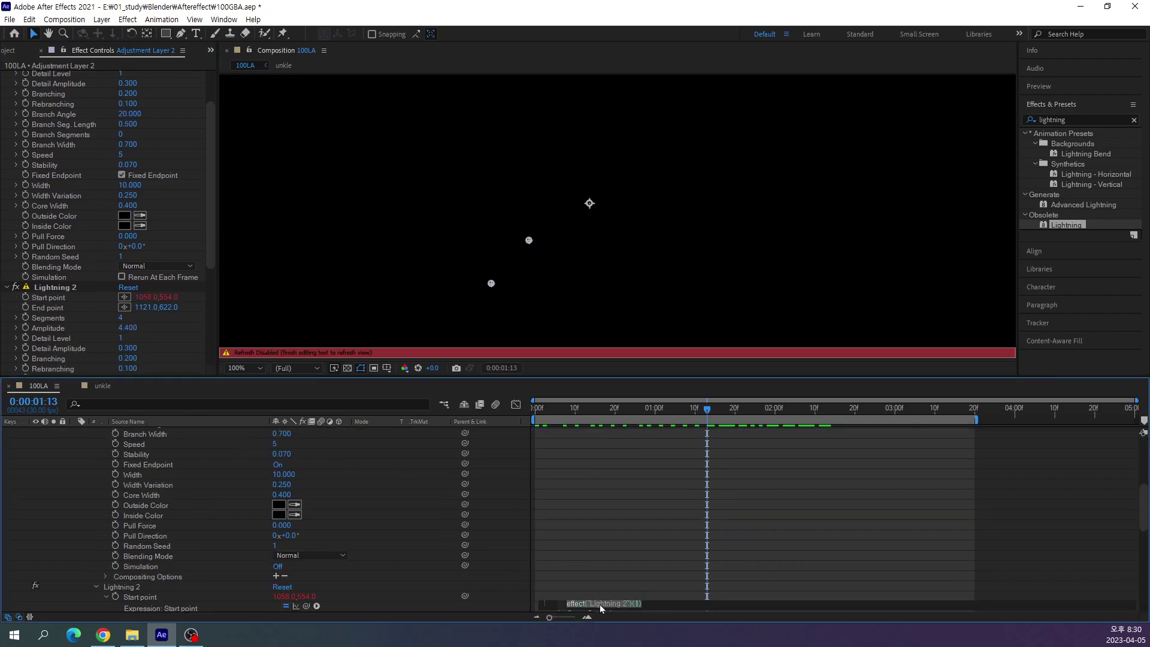
text(wiggle(10,50))
alt+click(25, 308)
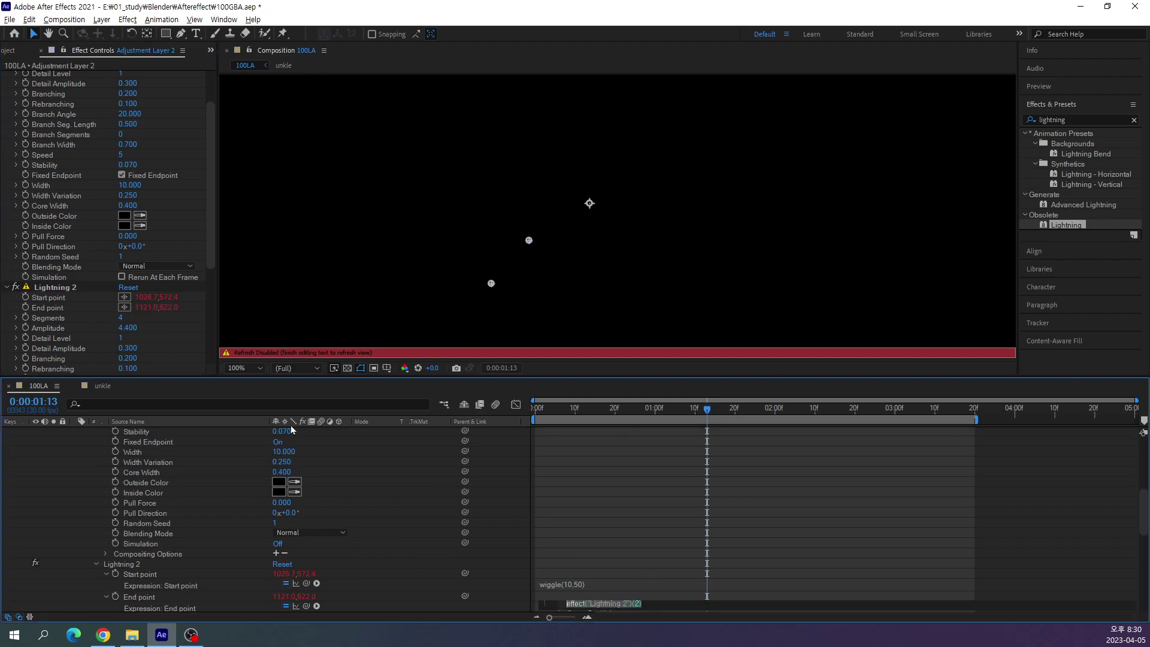
text(wiggle(10,50))
Preview both jittering bolts from the beginning, then return to the first frame.
key(Home)
key(space)
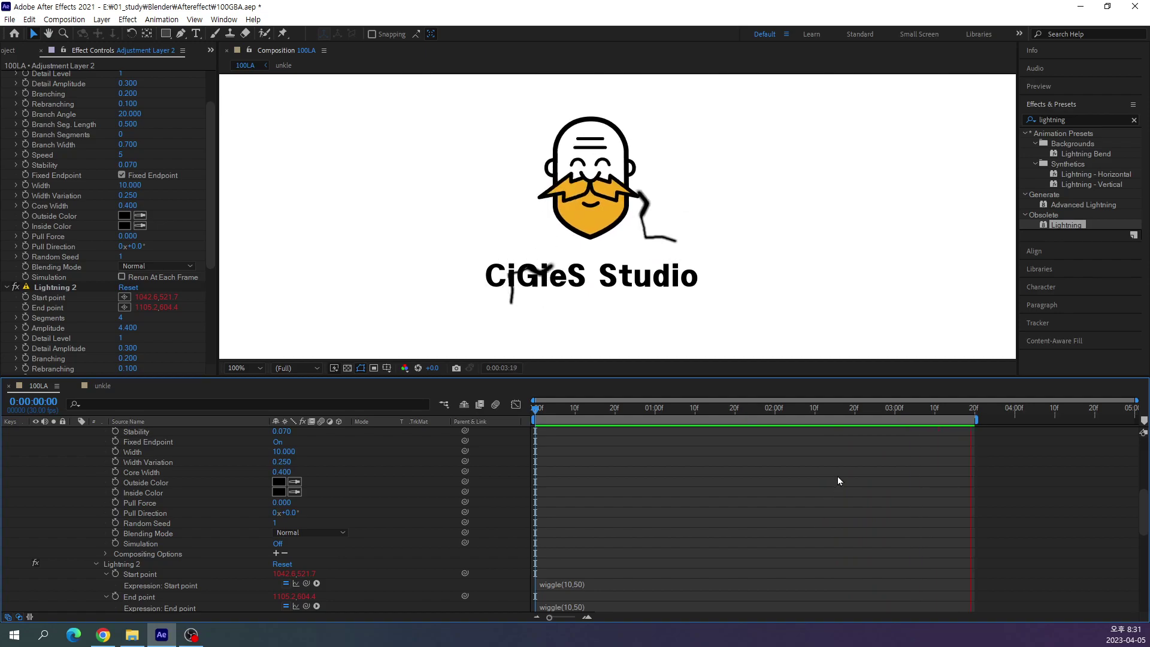
key(space)
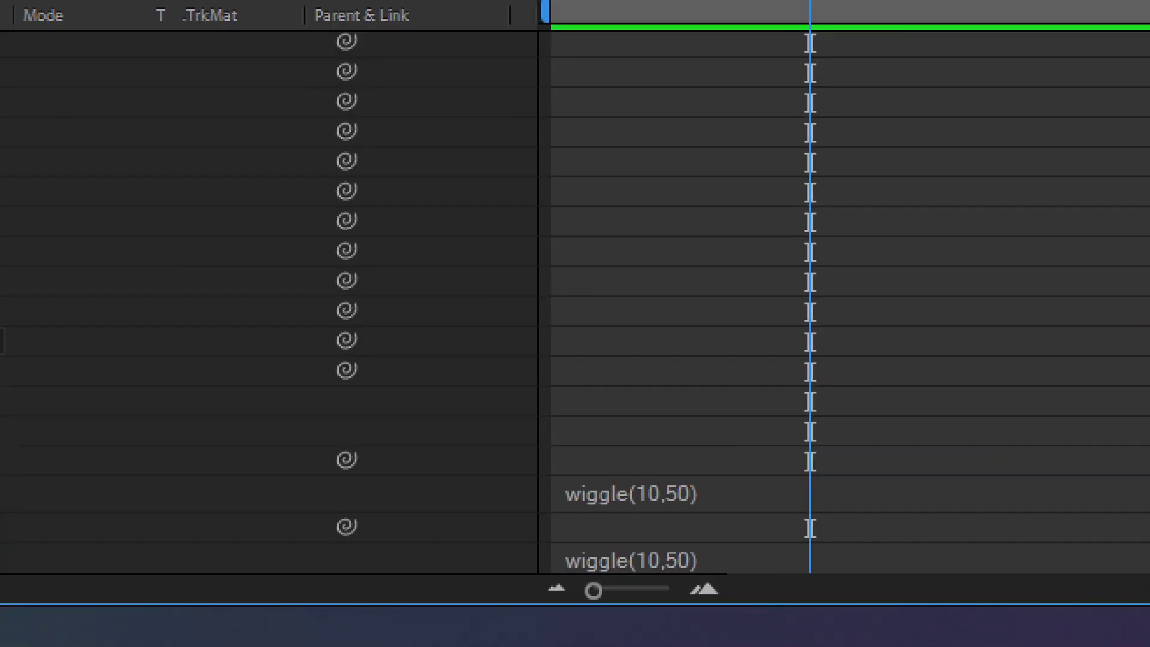
drag(787, 489, 824, 521)
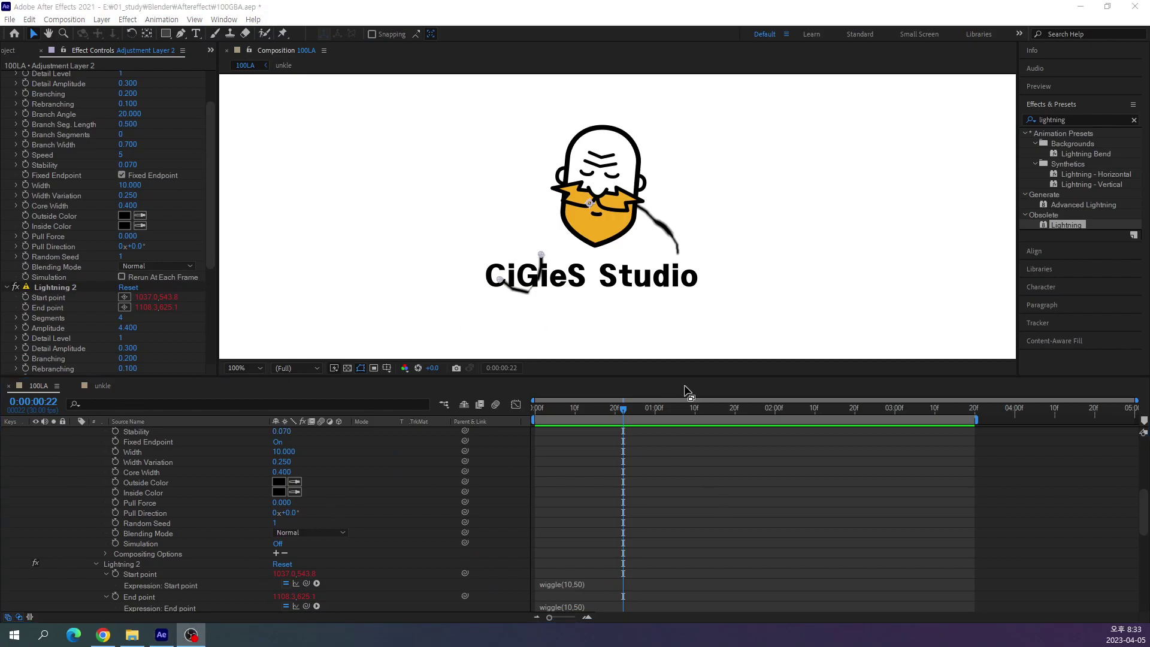
drag(627, 414, 535, 414)
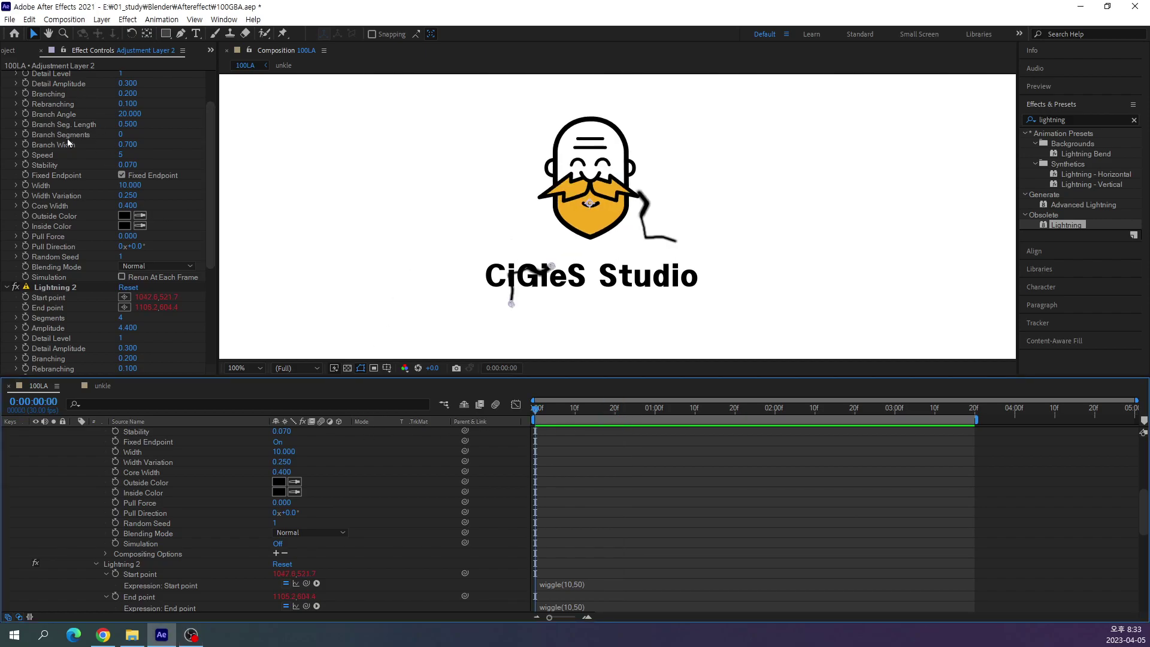
scroll(71, 135, up, 2)
Collapse the Lightning effects and duplicate Lightning 2 into Lightning 3.
click(7, 76)
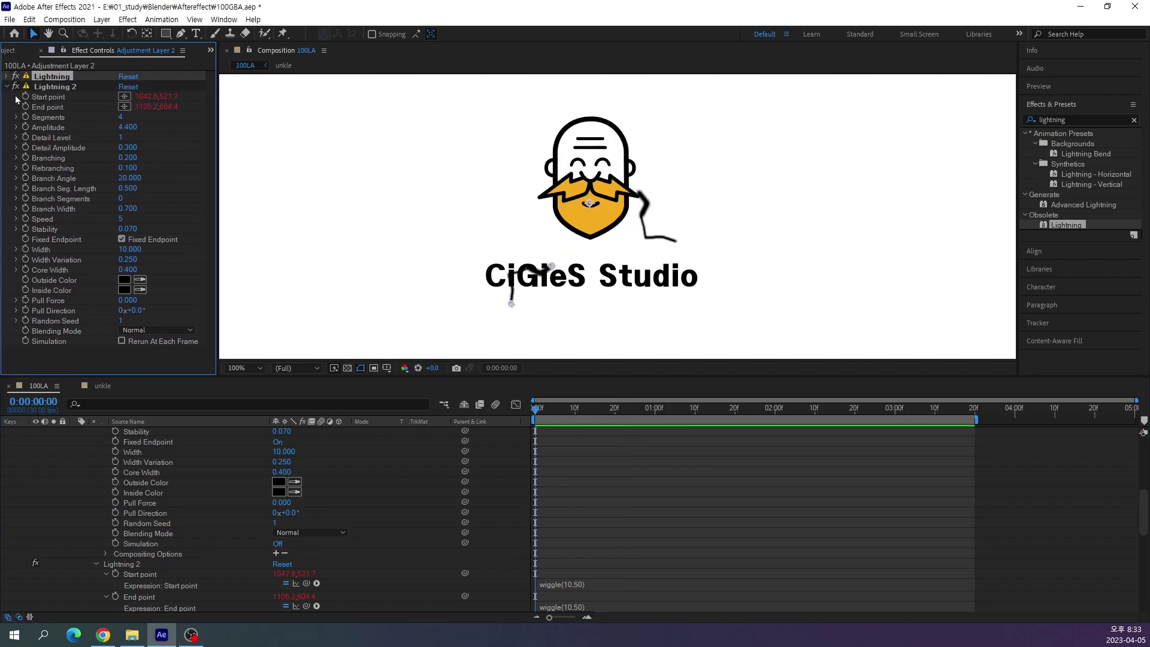
click(6, 86)
click(41, 88)
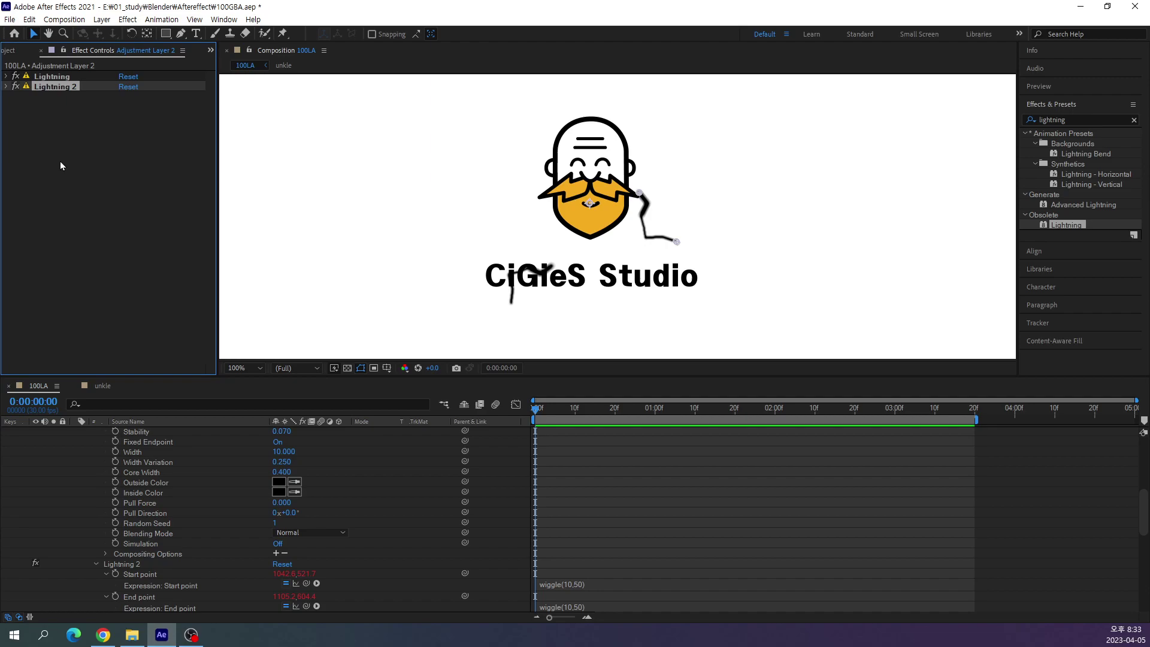
key(ctrl+d)
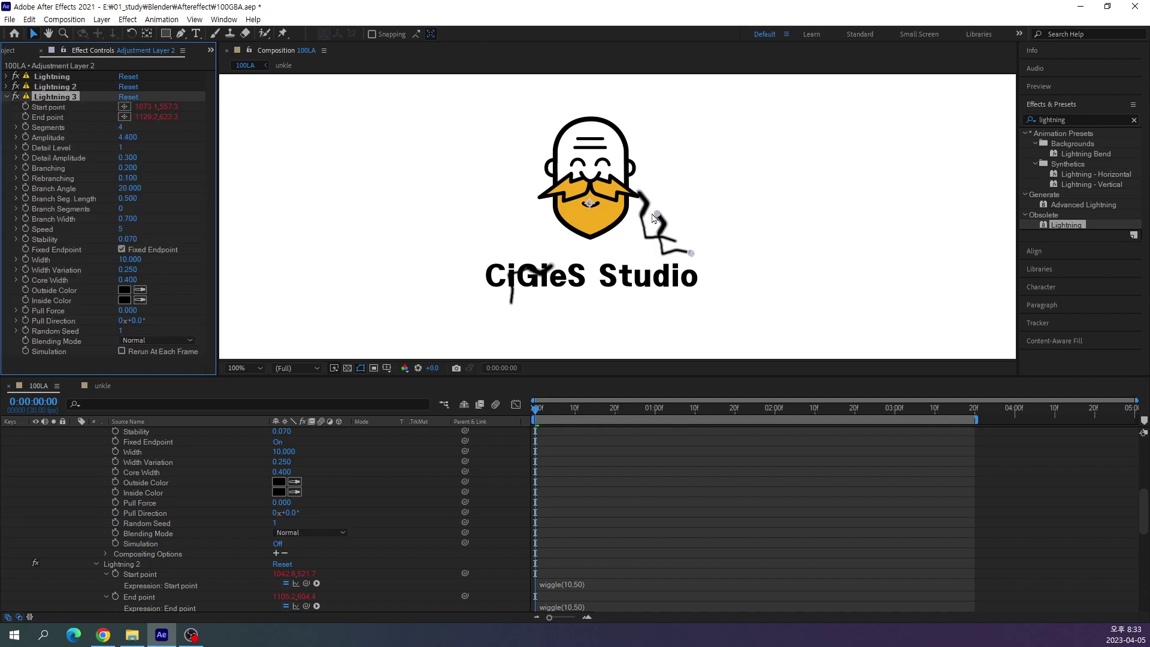
Set Lightning 3's outside colour to the beard's orange and match its inside colour.
click(125, 291)
click(602, 372)
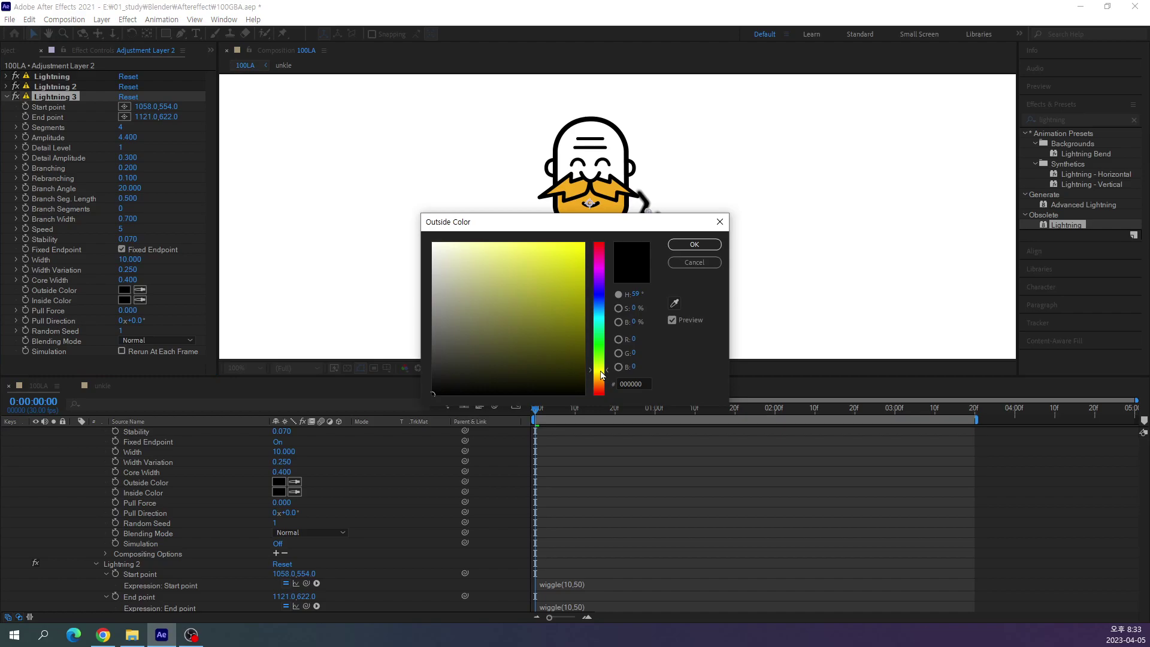
click(602, 377)
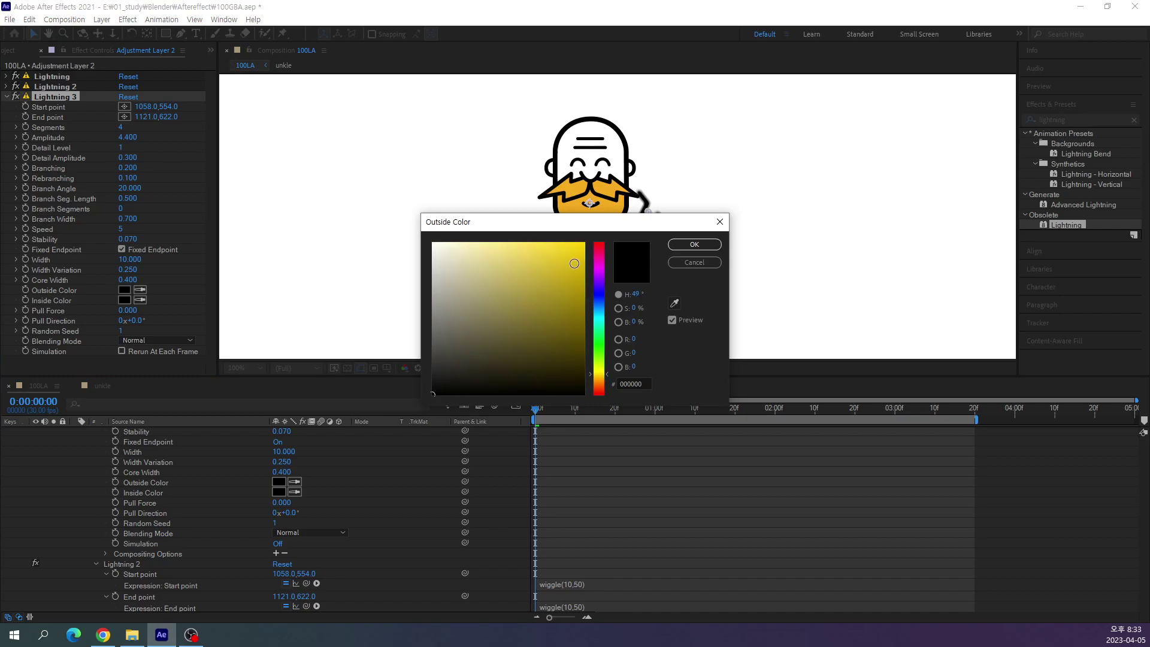
click(584, 270)
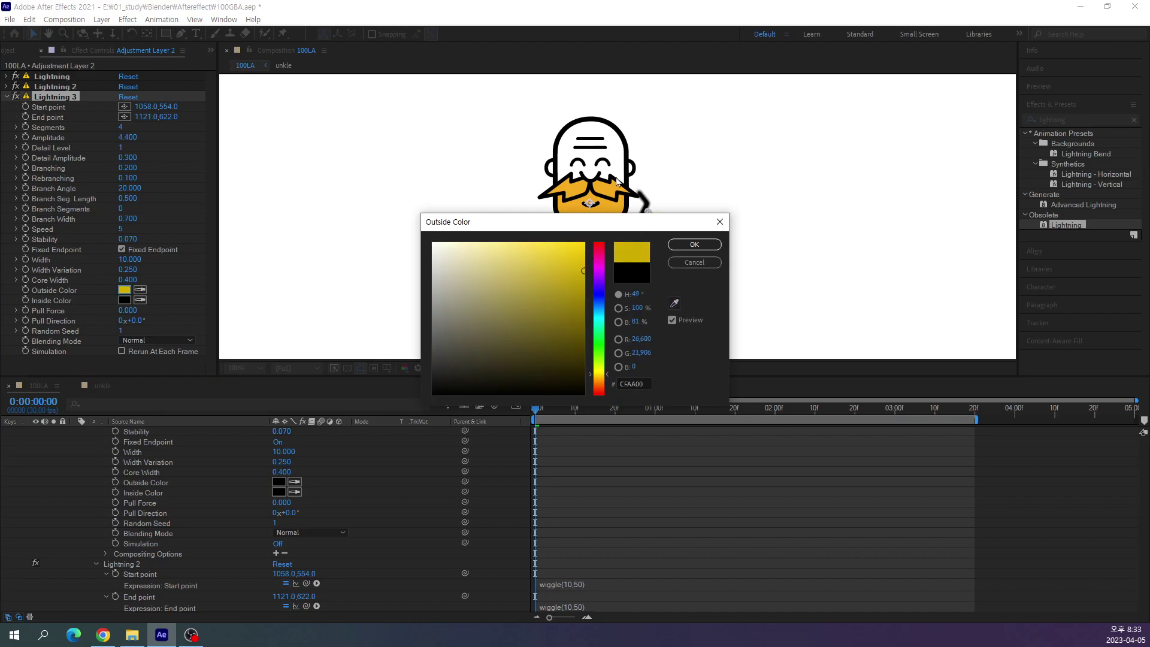
click(674, 303)
click(607, 197)
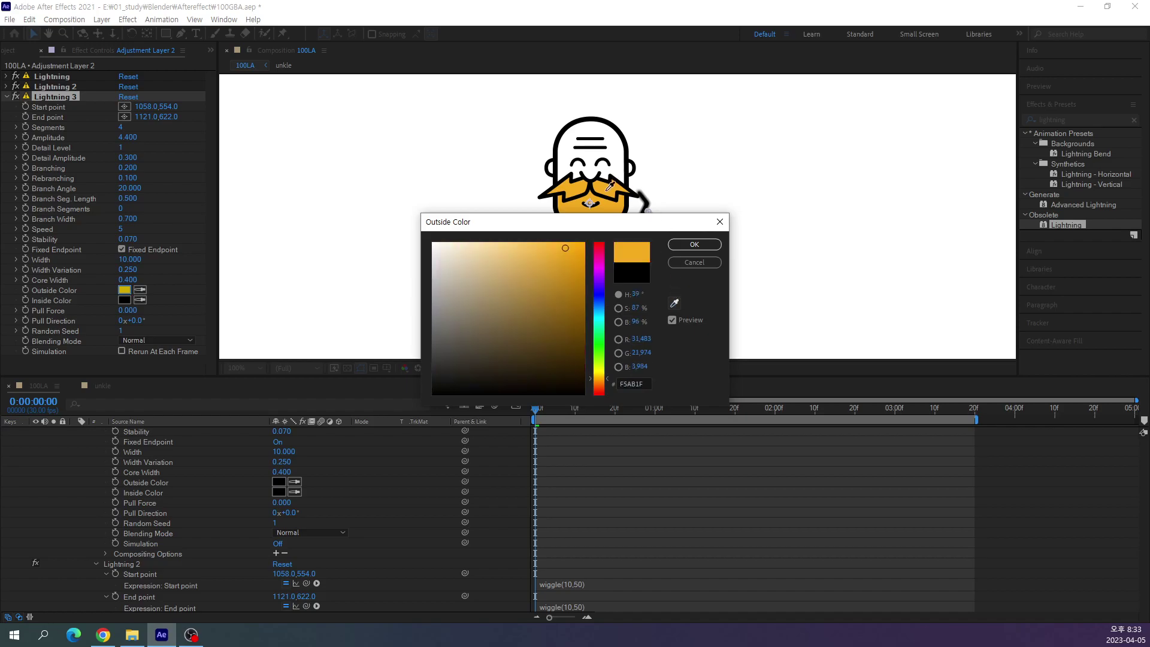
click(692, 246)
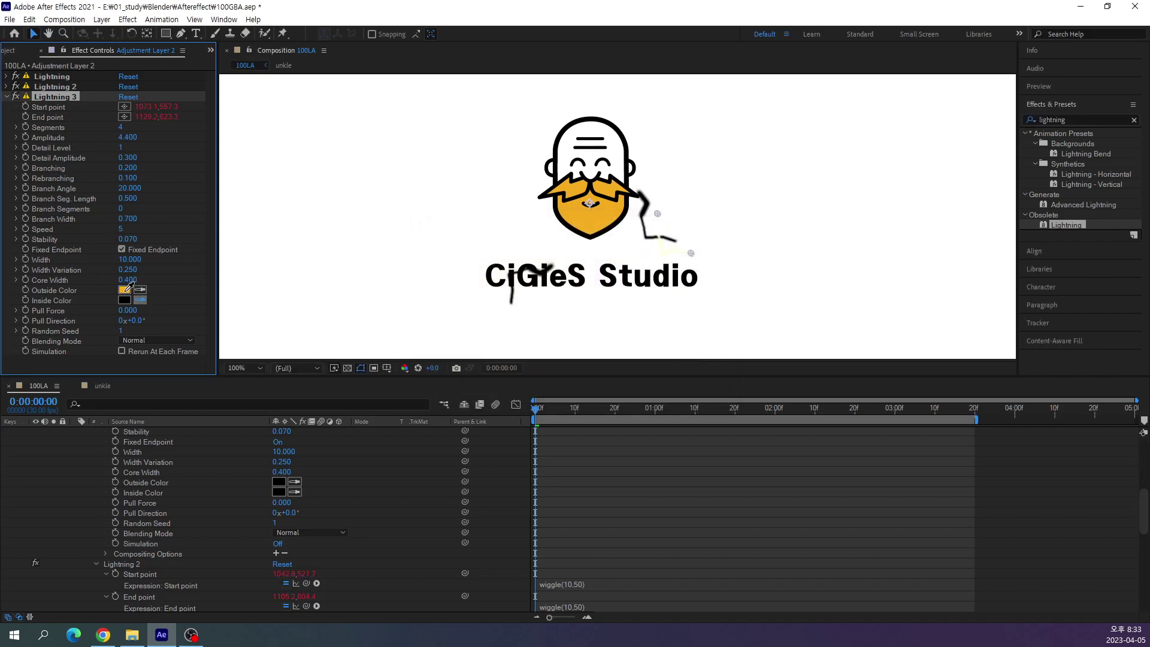
click(124, 290)
Try different Lightning 3 core widths and Add blending, leaving core width 0 and Normal.
drag(535, 410, 572, 410)
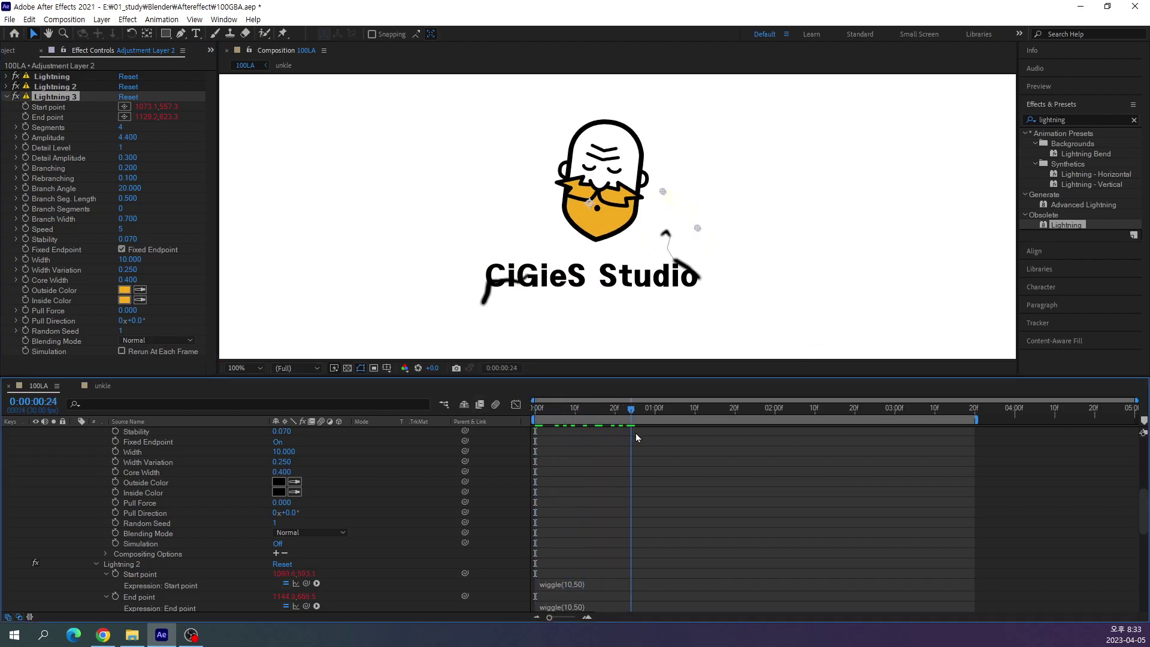
key(space)
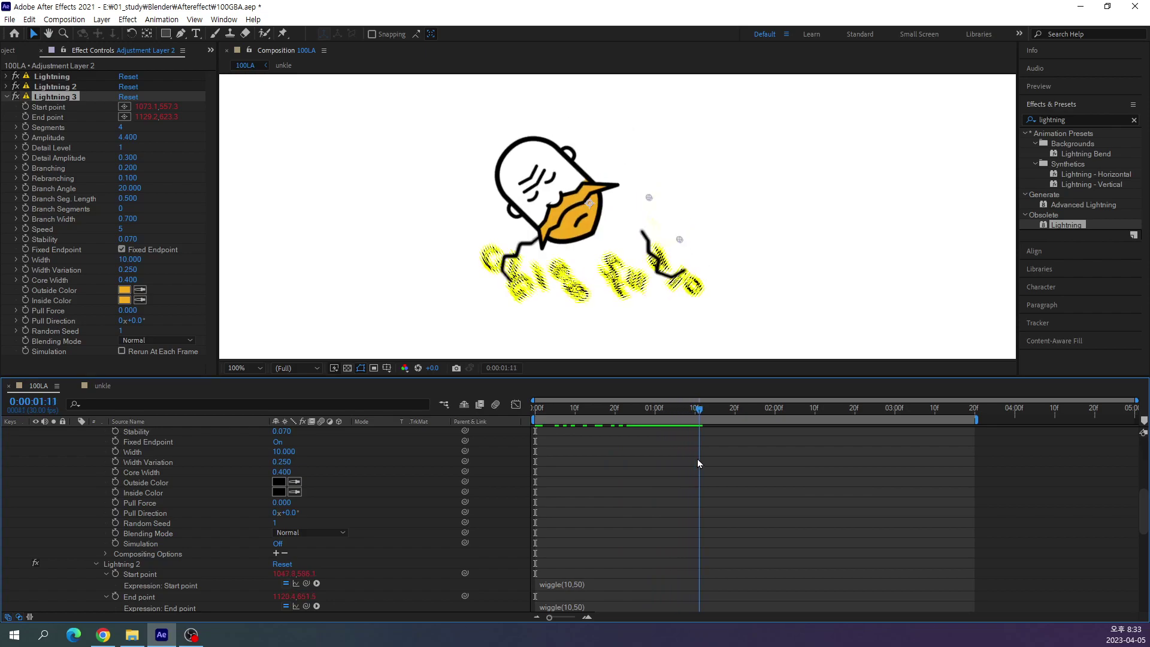
drag(127, 280, 28, 282)
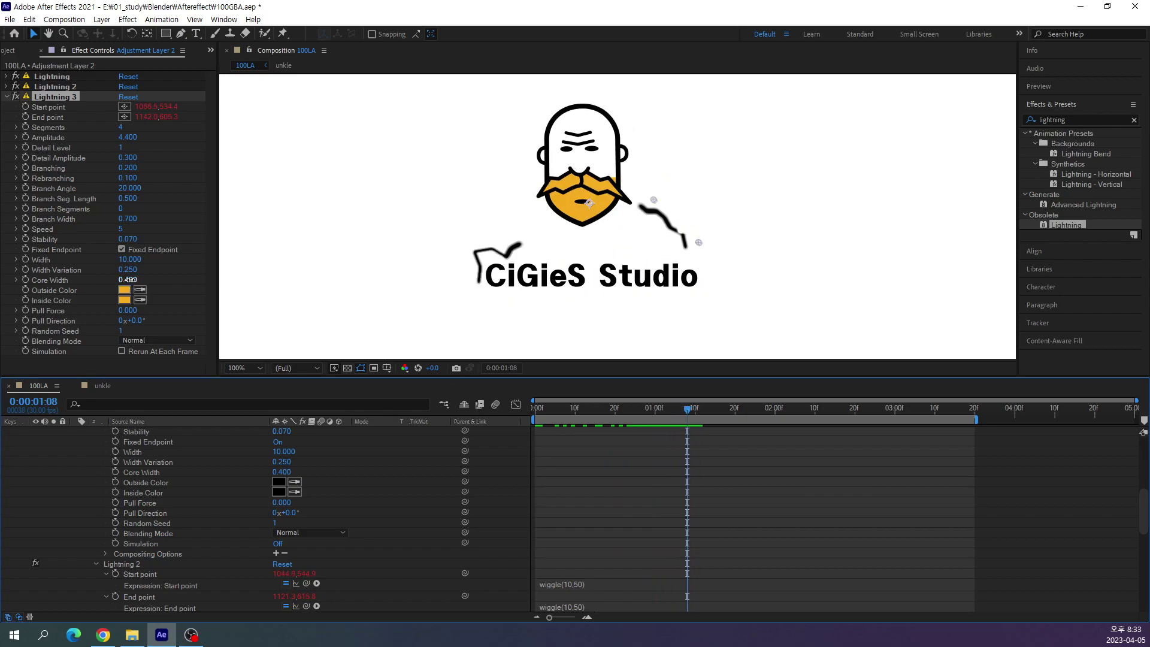
drag(127, 280, 201, 303)
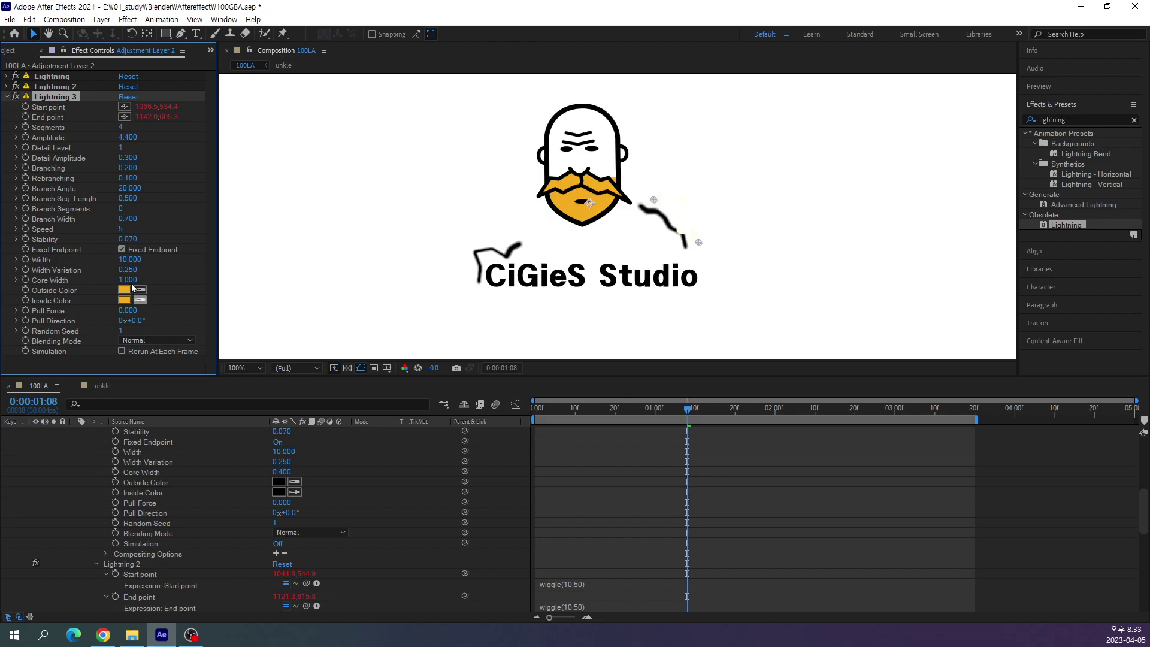
drag(127, 280, 38, 283)
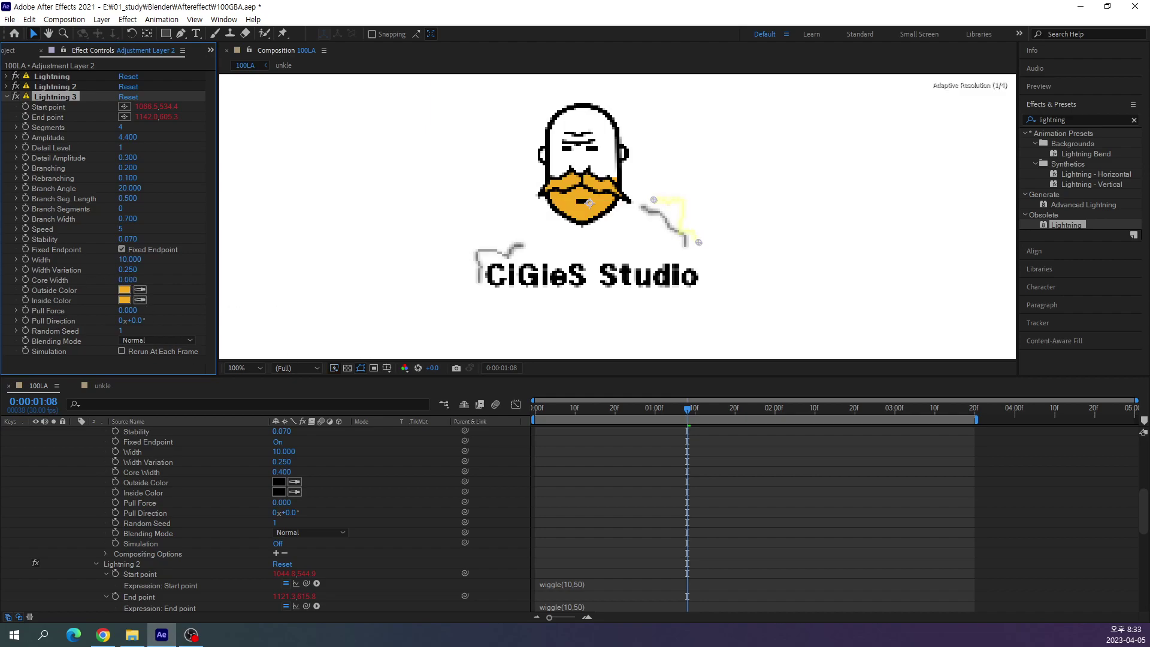
click(156, 340)
click(161, 370)
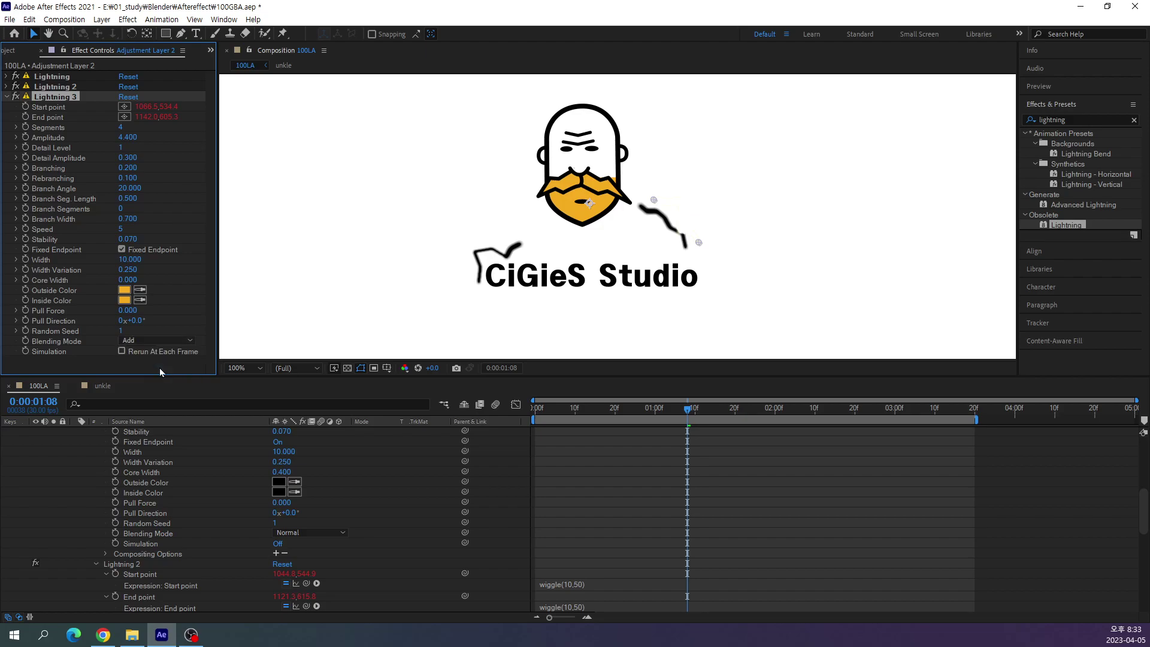
click(152, 340)
click(135, 352)
Make Lightning 3's outside colour red and set its core width to 1.
click(128, 291)
drag(602, 260, 599, 244)
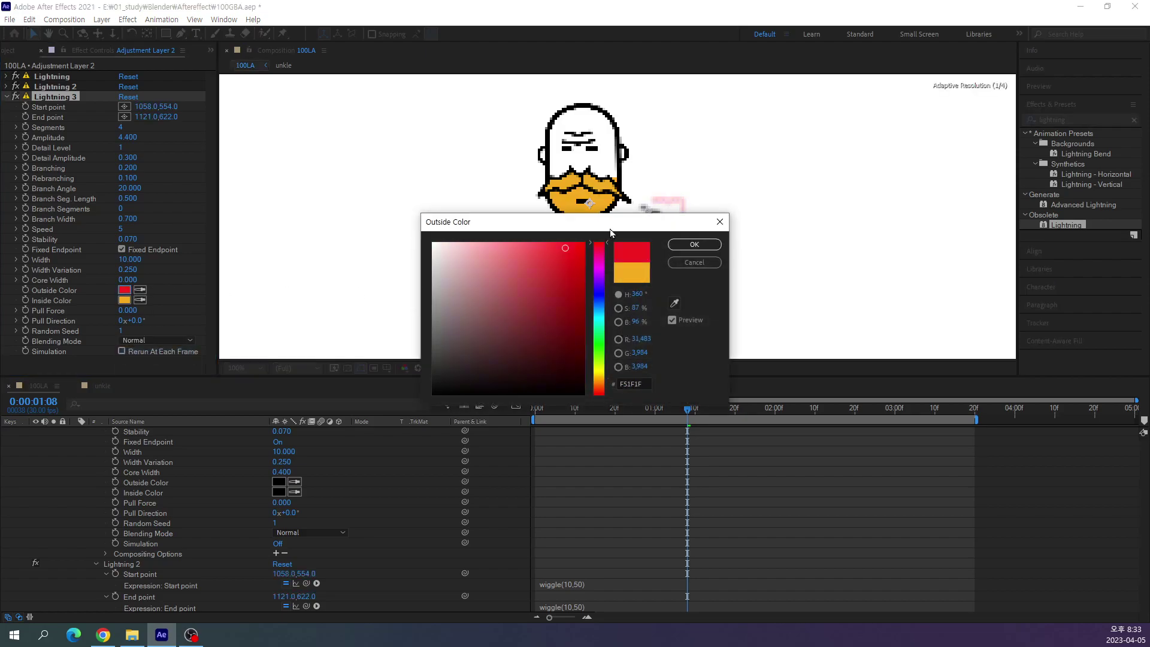
click(694, 245)
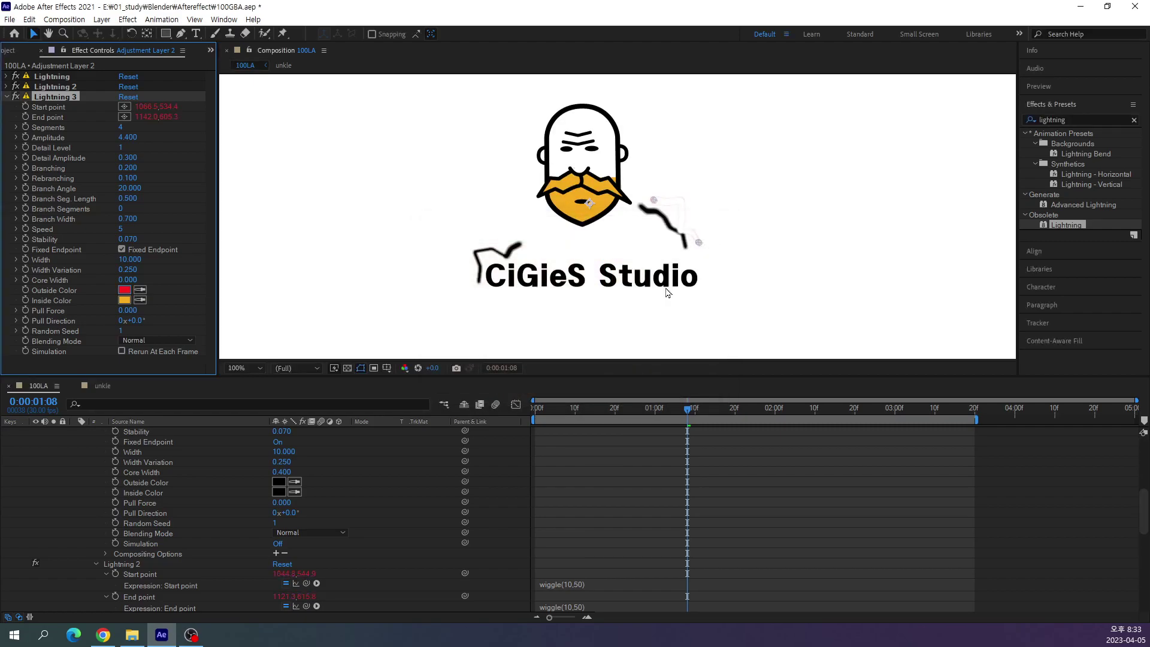
click(128, 279)
text(1)
key(Return)
Eyedrop the red into the inside colour and set the bolt width to 10.
click(124, 295)
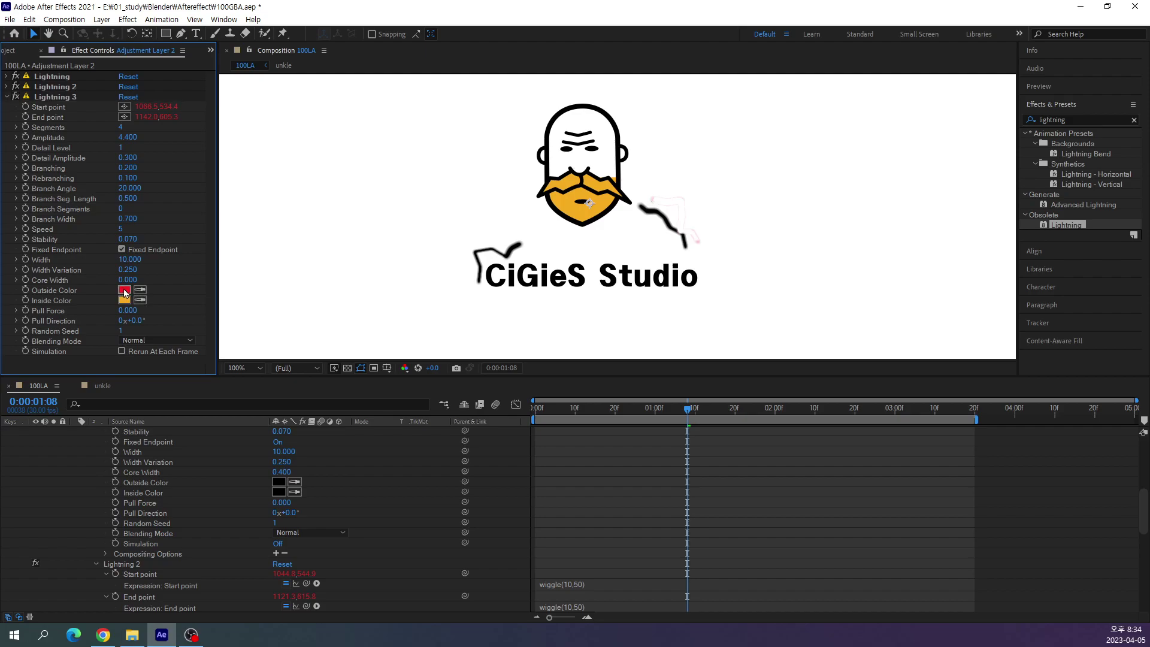
click(141, 300)
click(124, 292)
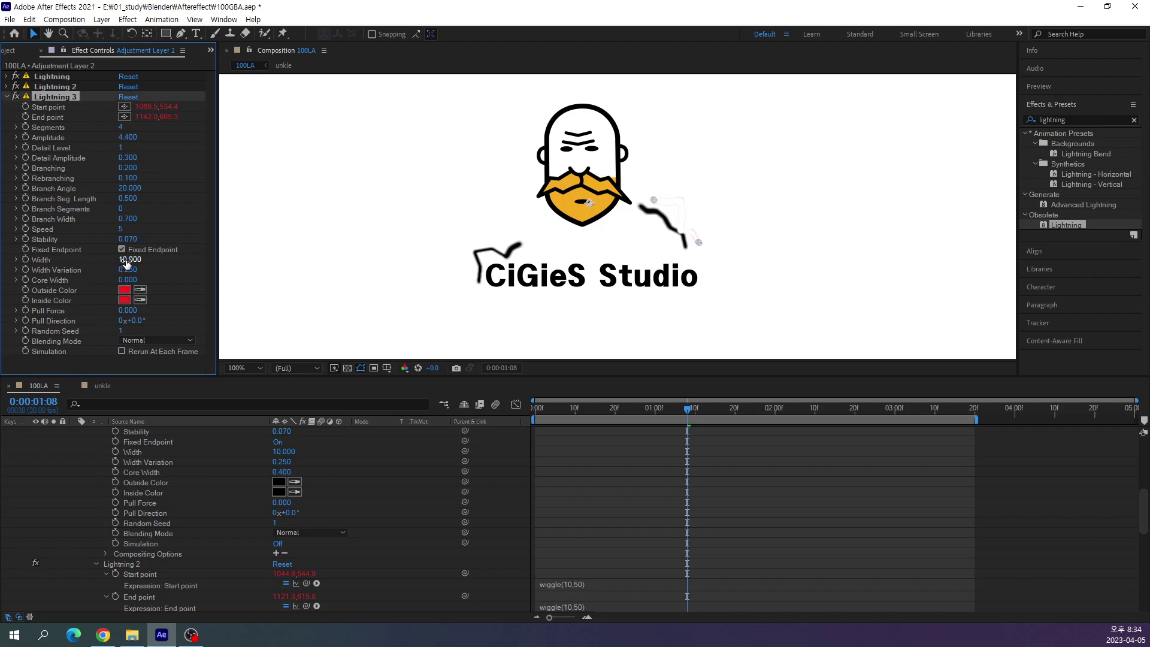
drag(129, 259, 107, 265)
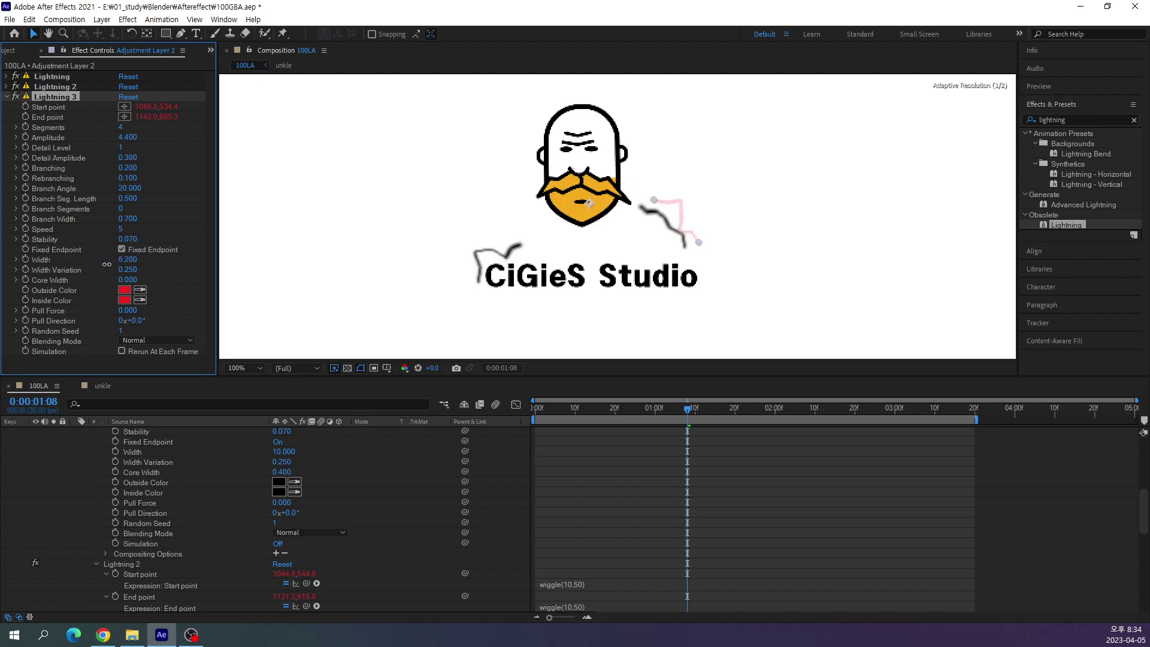
click(124, 259)
text(10)
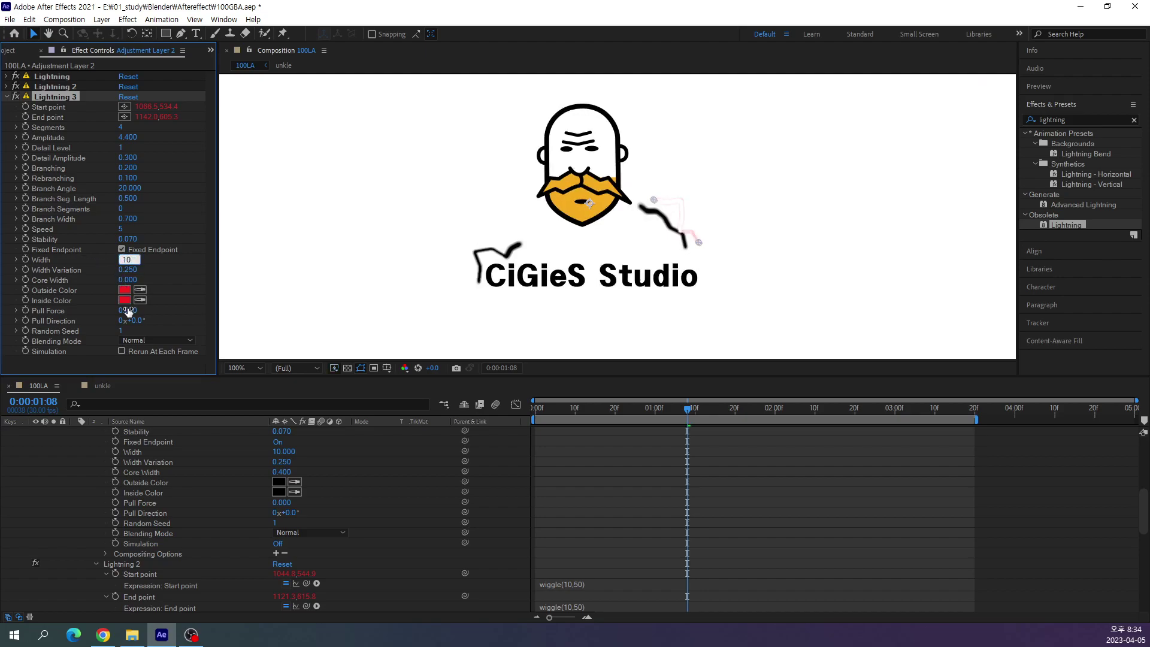
key(Return)
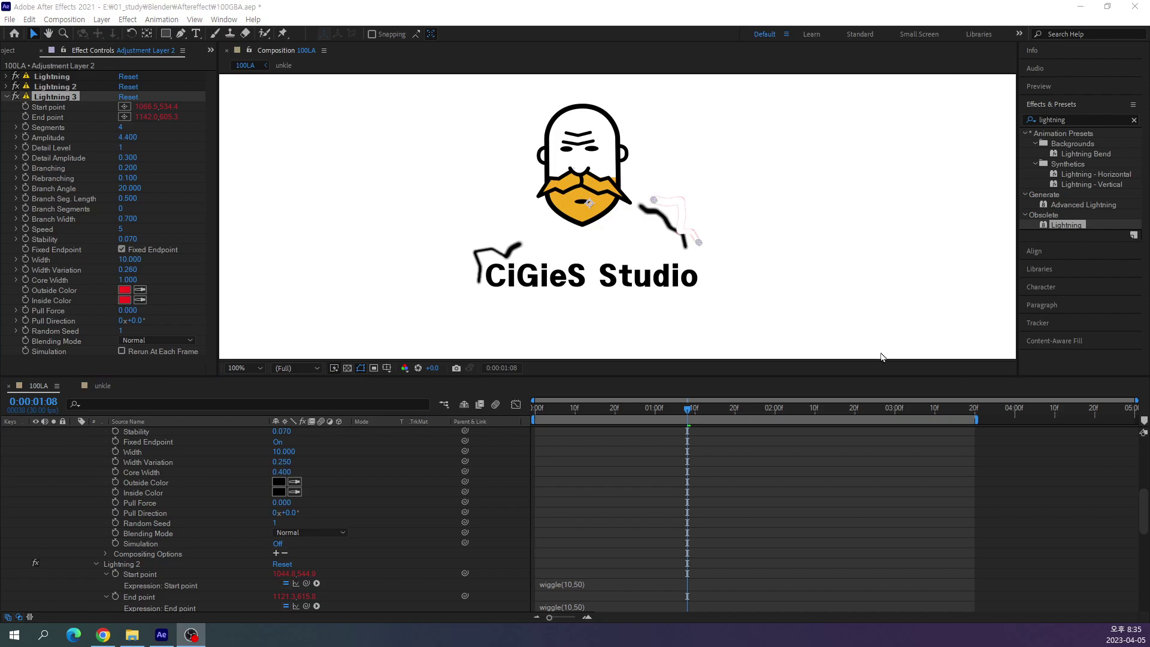
Preview the red bolt and drag its core width back down to 0.
drag(699, 412, 569, 430)
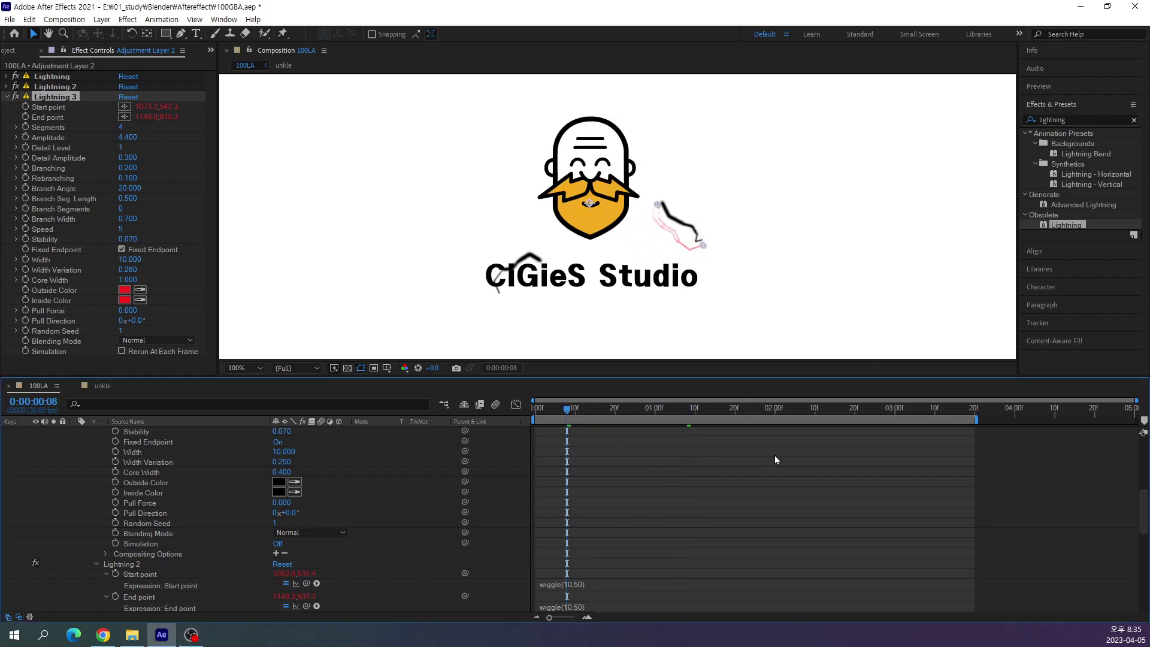
key(space)
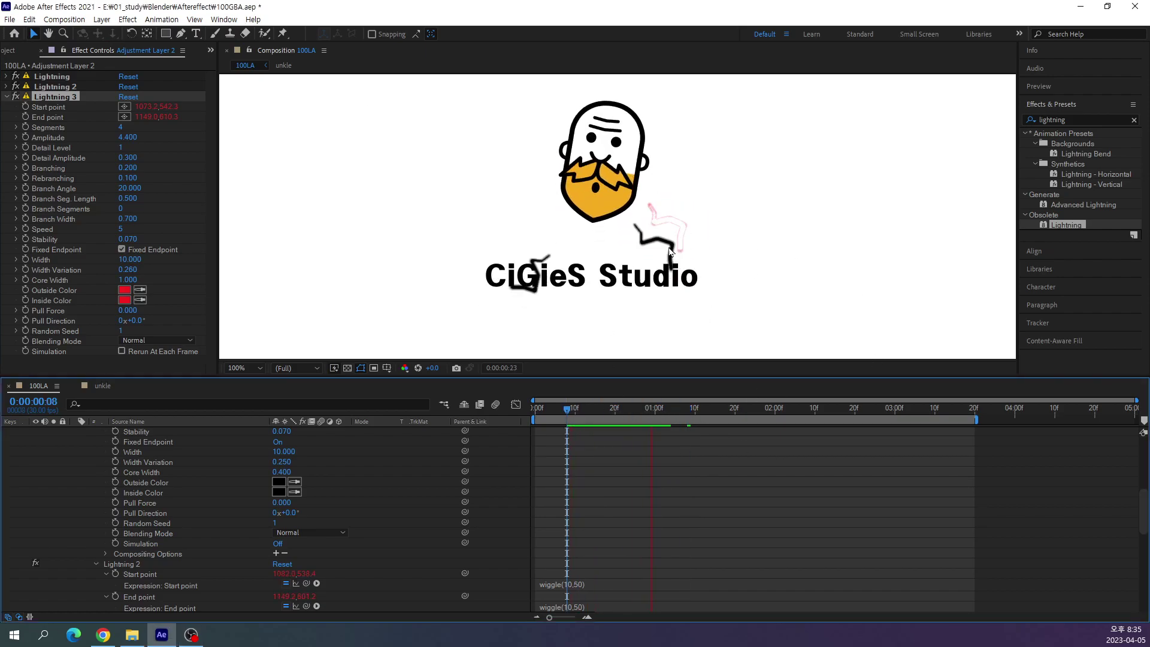
key(space)
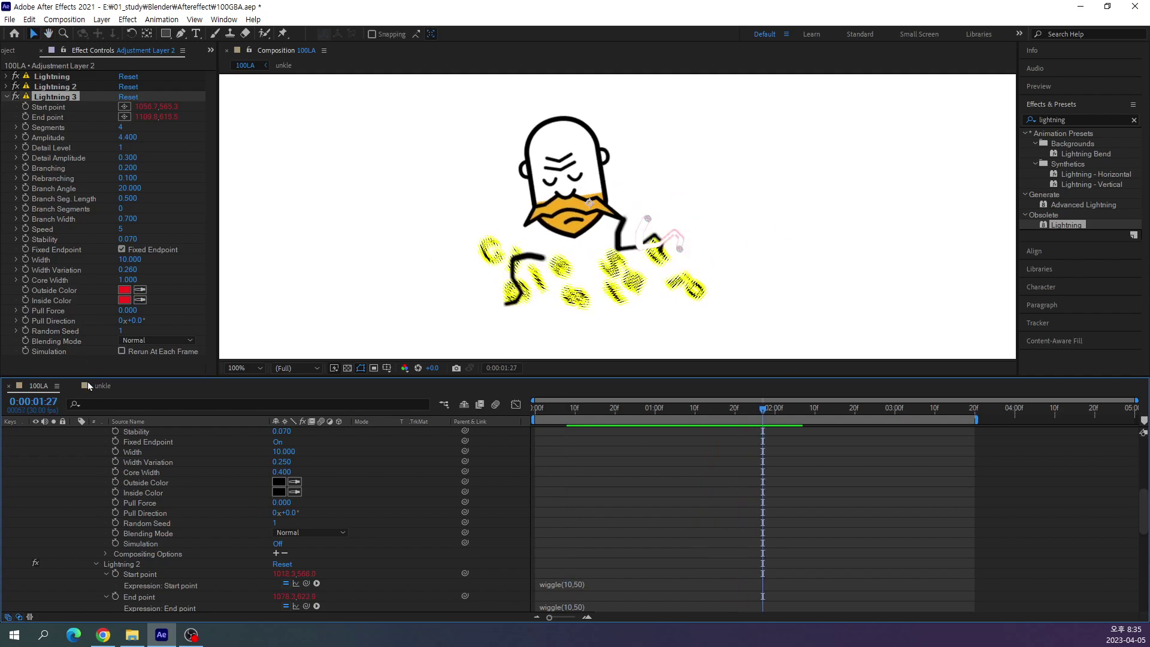
scroll(133, 517, up, 4)
scroll(134, 513, up, 2)
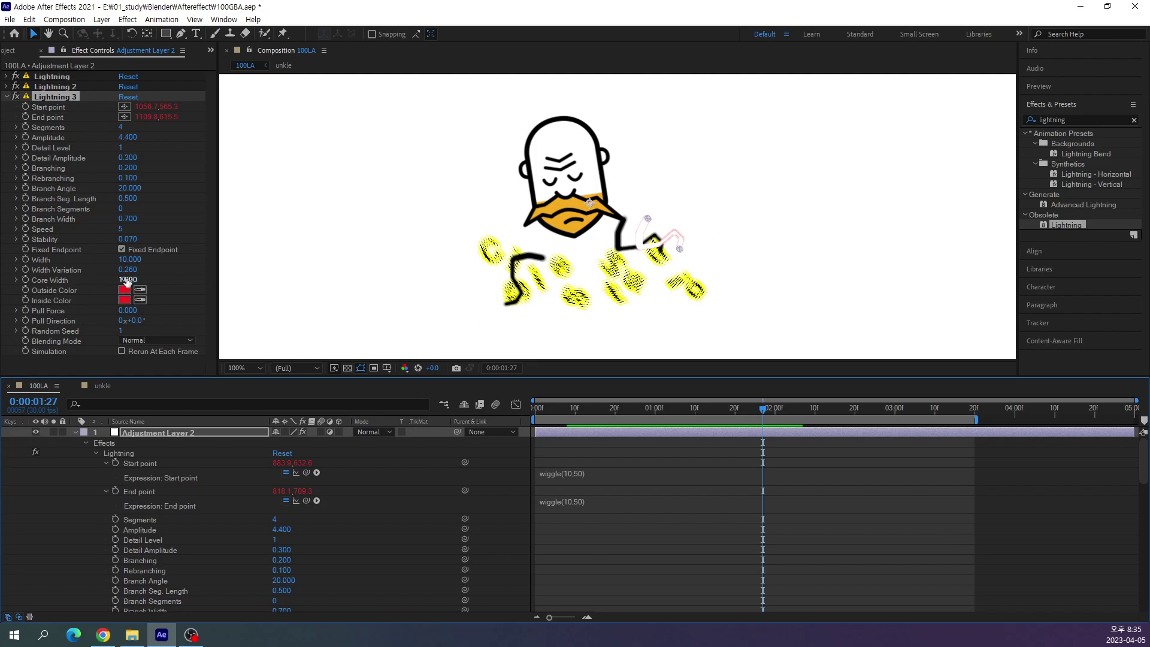
drag(127, 280, 28, 290)
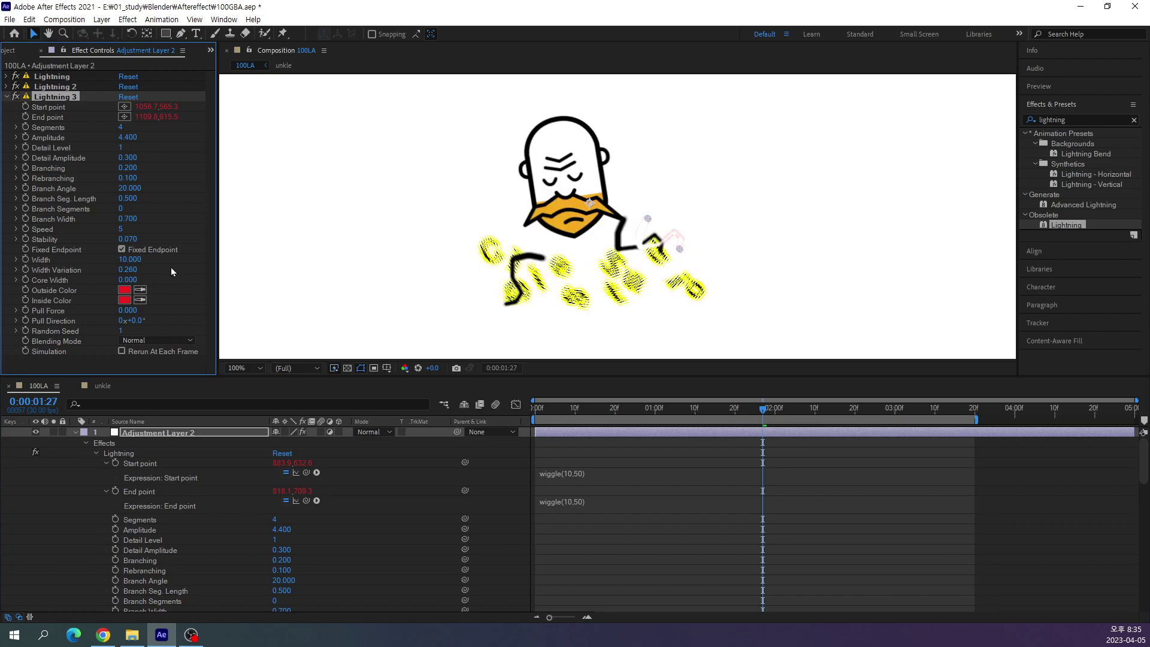
mouse_move(127, 280)
mouse_down()
mouse_move(166, 279)
mouse_move(4, 287)
mouse_up()
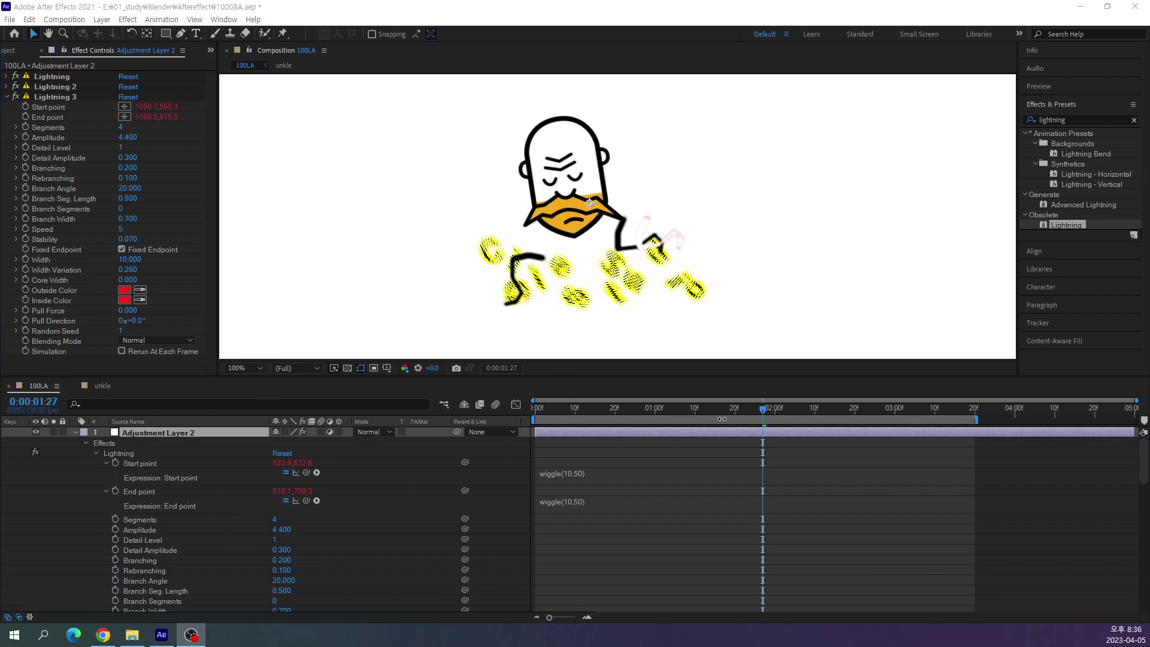
Preview around 0:00:00:24, then delete the Lightning 3 effect.
mouse_move(764, 411)
mouse_down()
mouse_move(664, 451)
mouse_move(701, 460)
mouse_up()
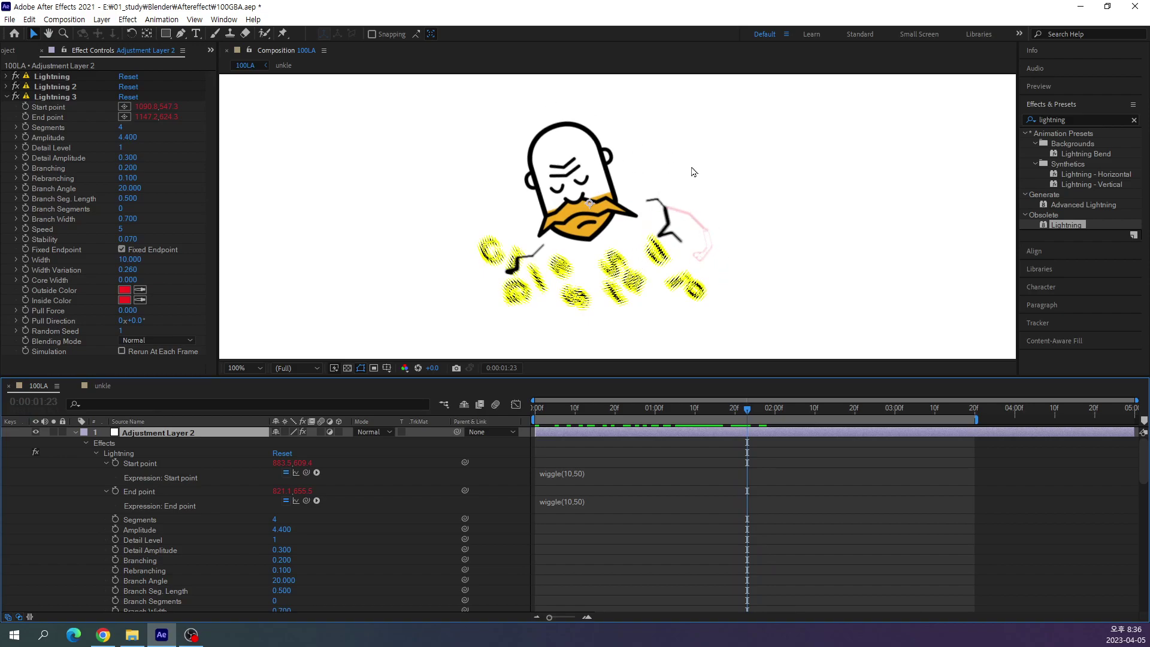
key(space)
drag(623, 406, 630, 409)
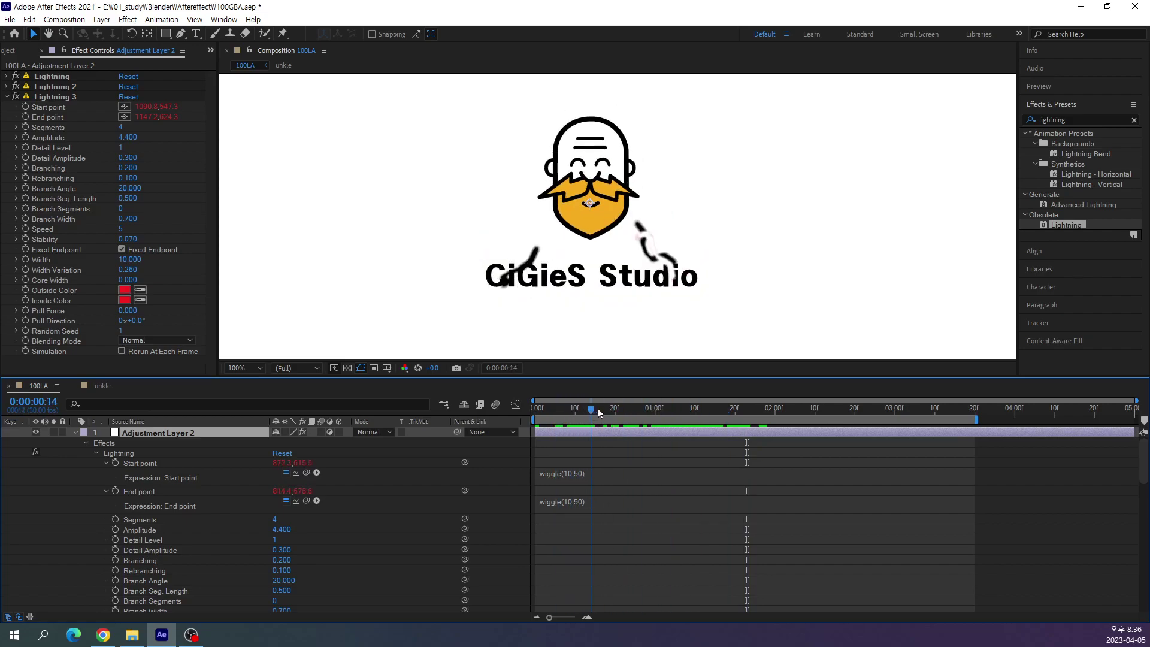
key(space)
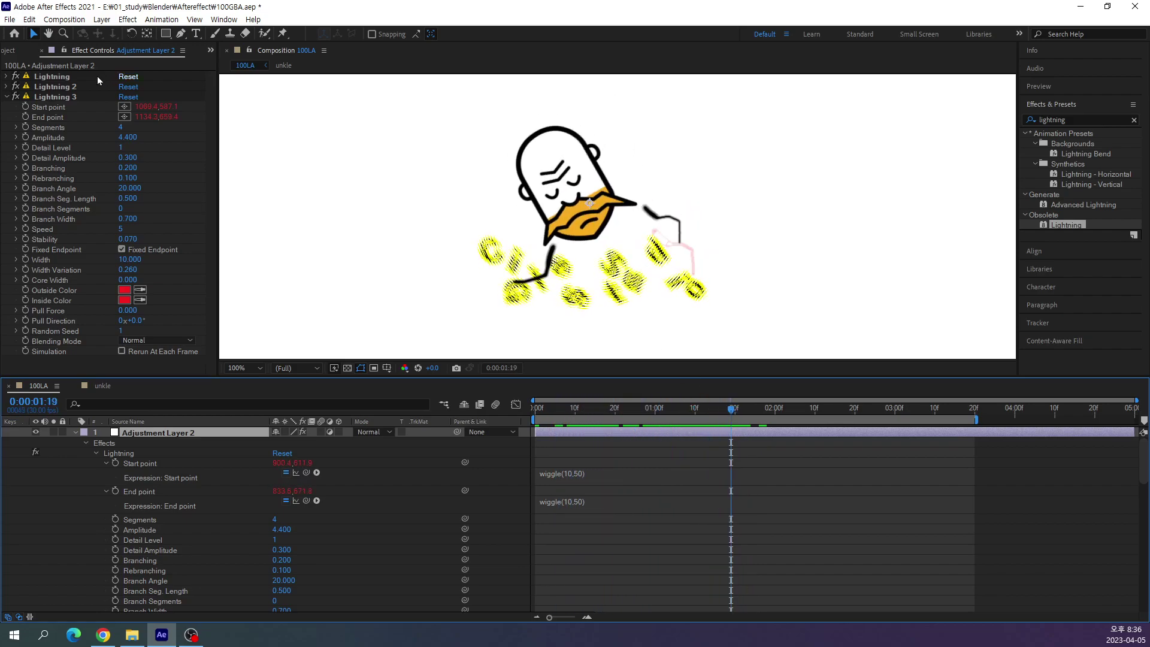
click(33, 96)
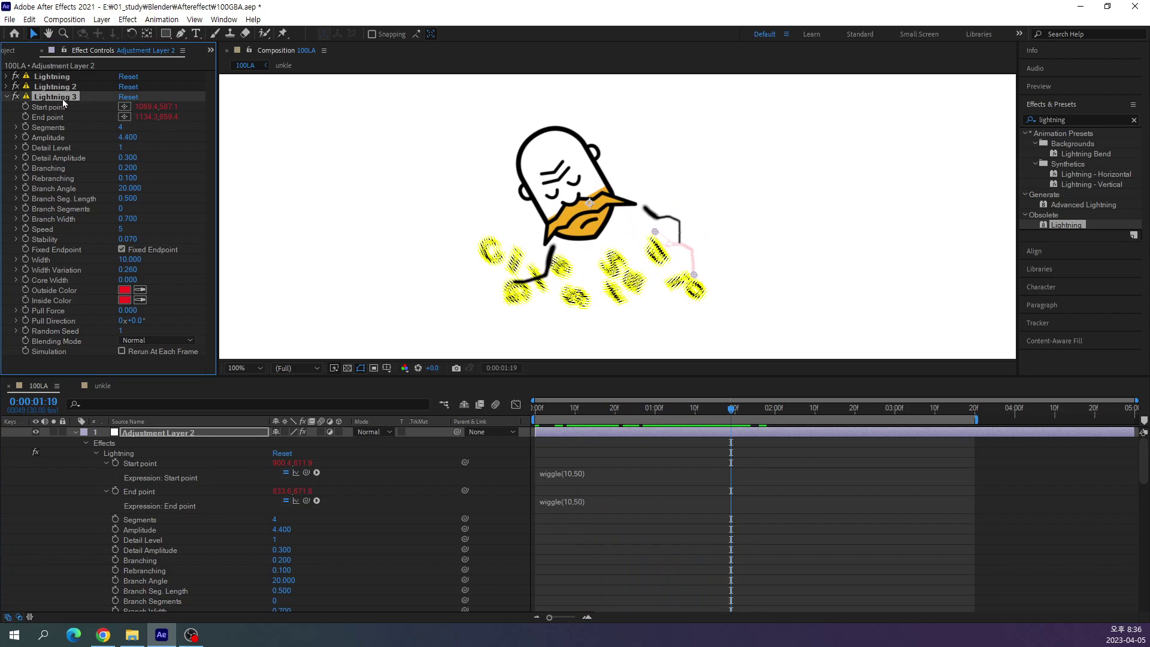
key(Delete)
Collapse the adjustment layer, scrub to 0:00:01:11 to check, and select Lightning 2.
drag(730, 411, 157, 432)
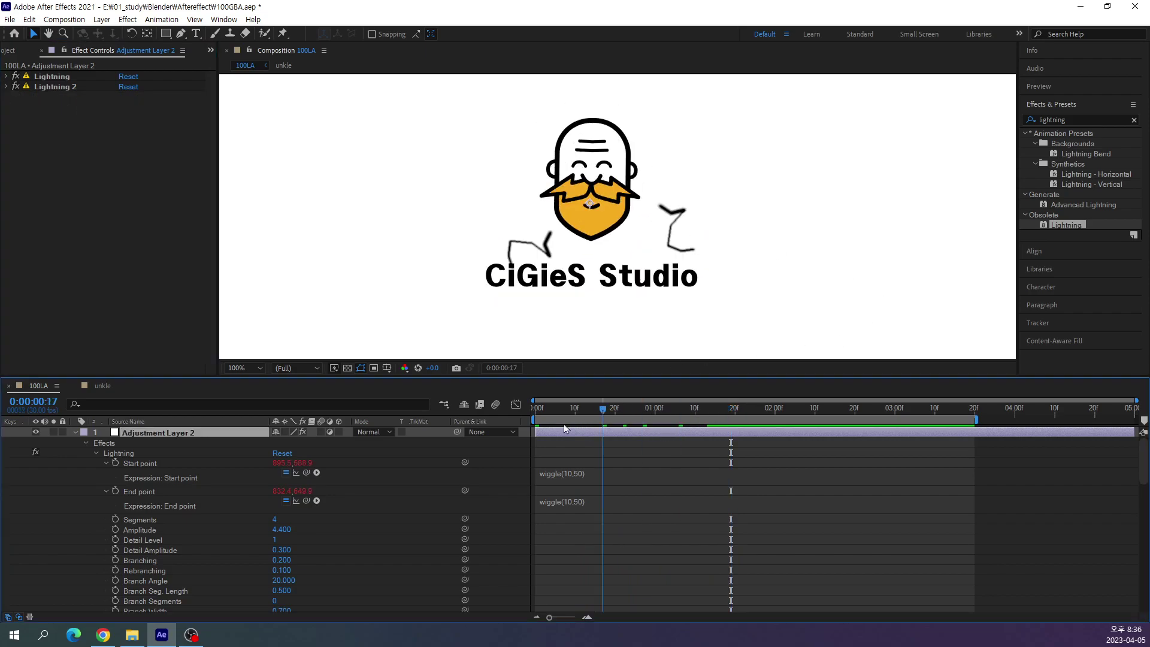
click(76, 430)
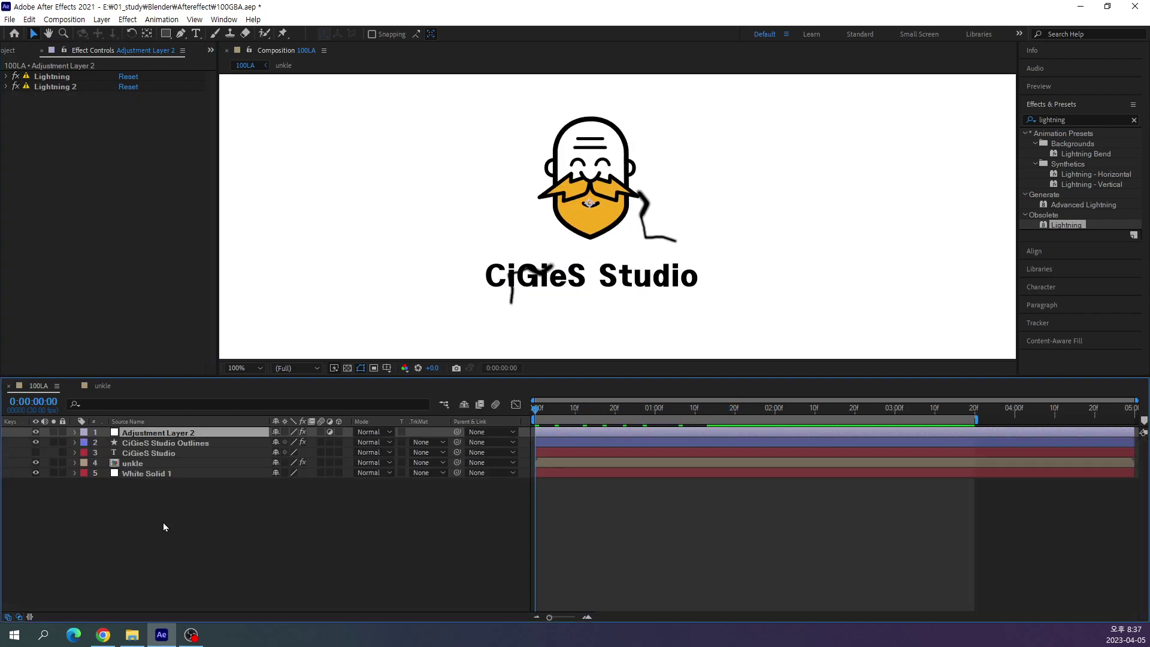
click(163, 522)
click(181, 433)
drag(542, 414, 677, 451)
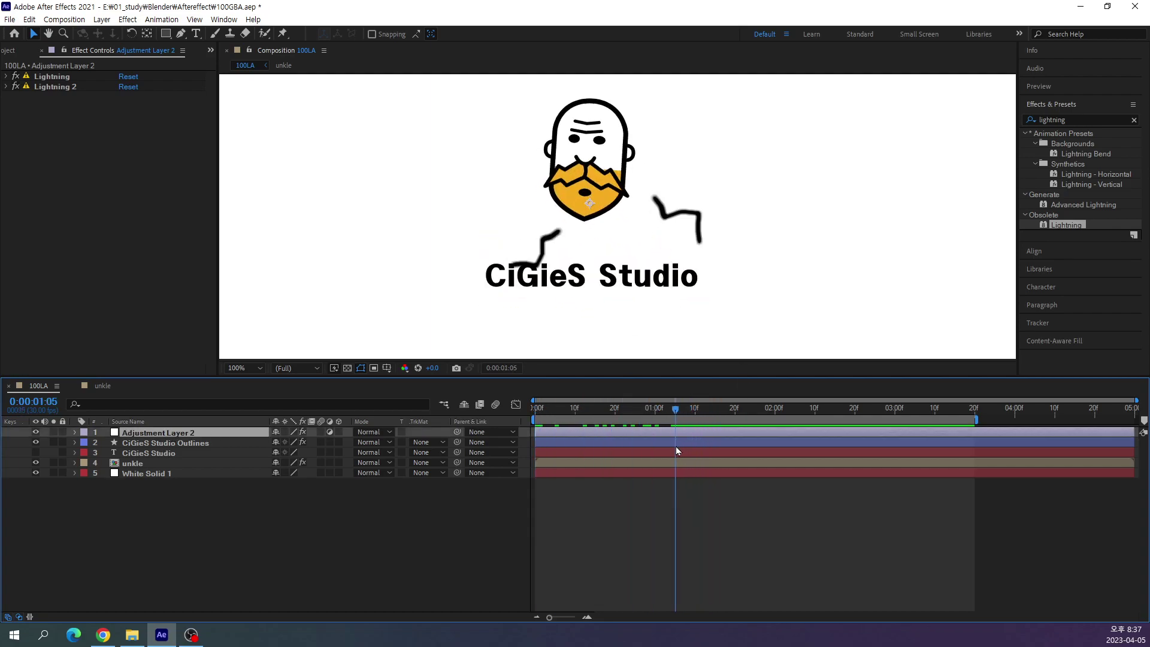
drag(676, 449, 701, 449)
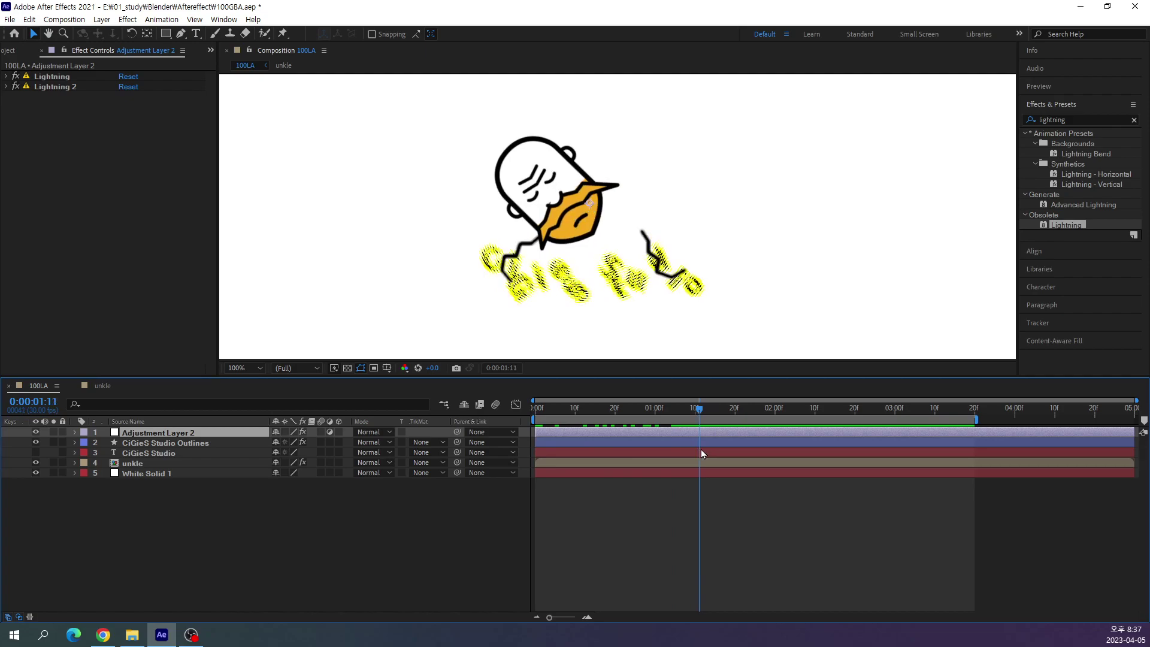
click(132, 529)
click(150, 434)
click(63, 86)
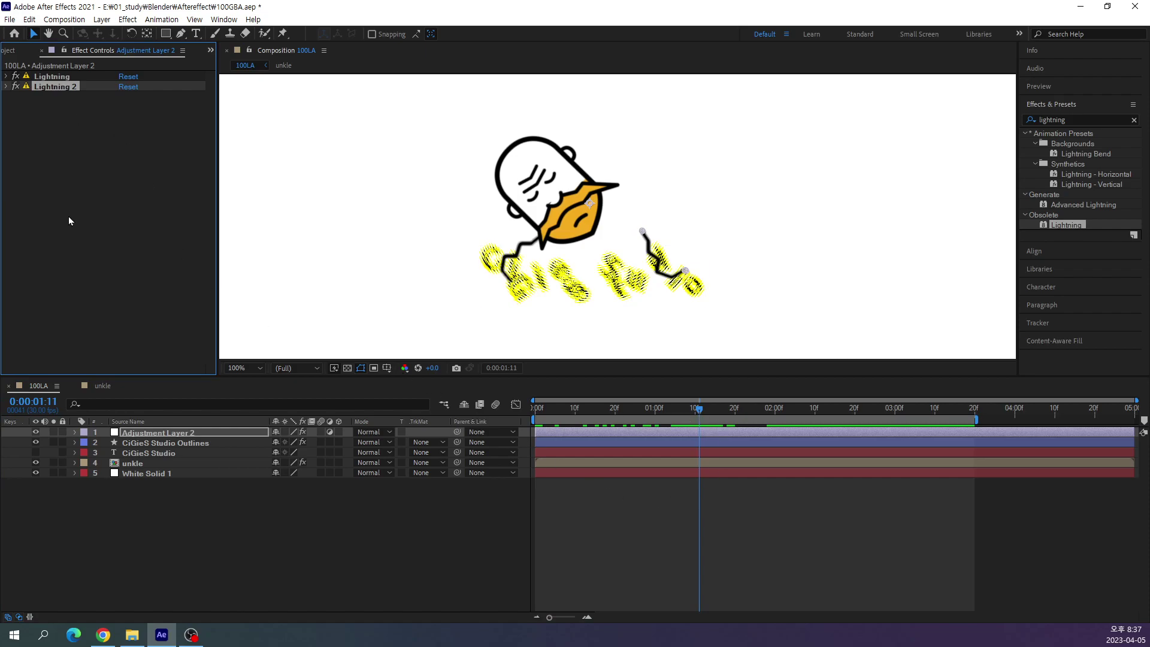
Duplicate Lightning 2 as Lightning 3 and stretch its endpoints across the CiGieS Studio text.
key(ctrl+d)
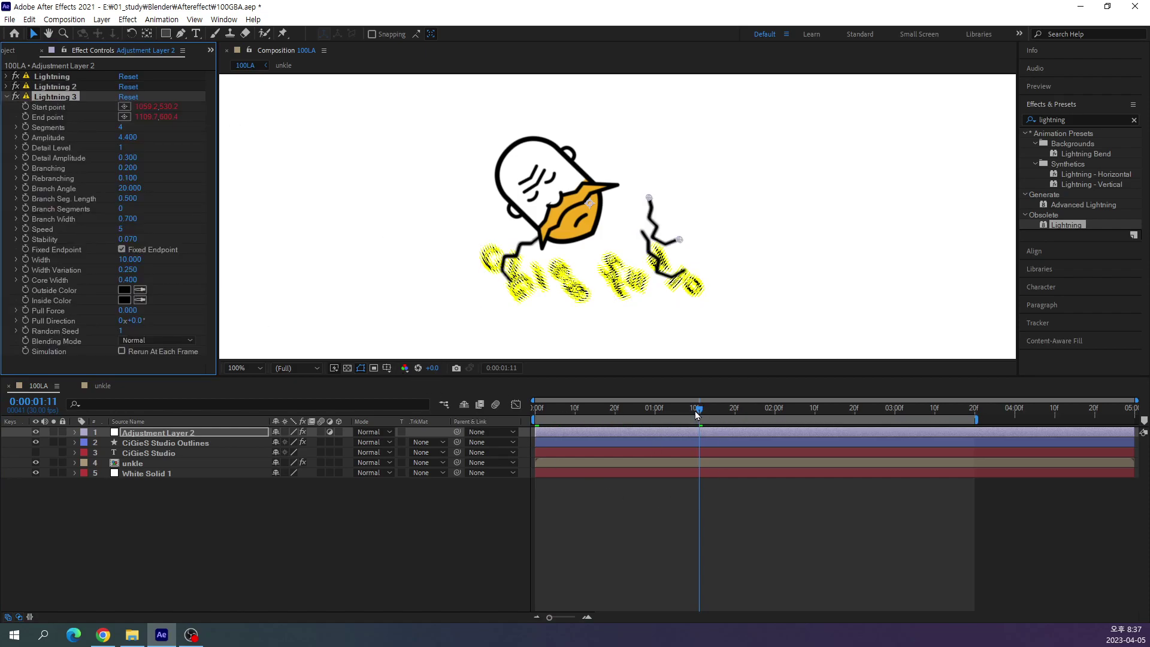
mouse_move(699, 409)
mouse_down()
mouse_move(567, 410)
mouse_move(659, 475)
mouse_up()
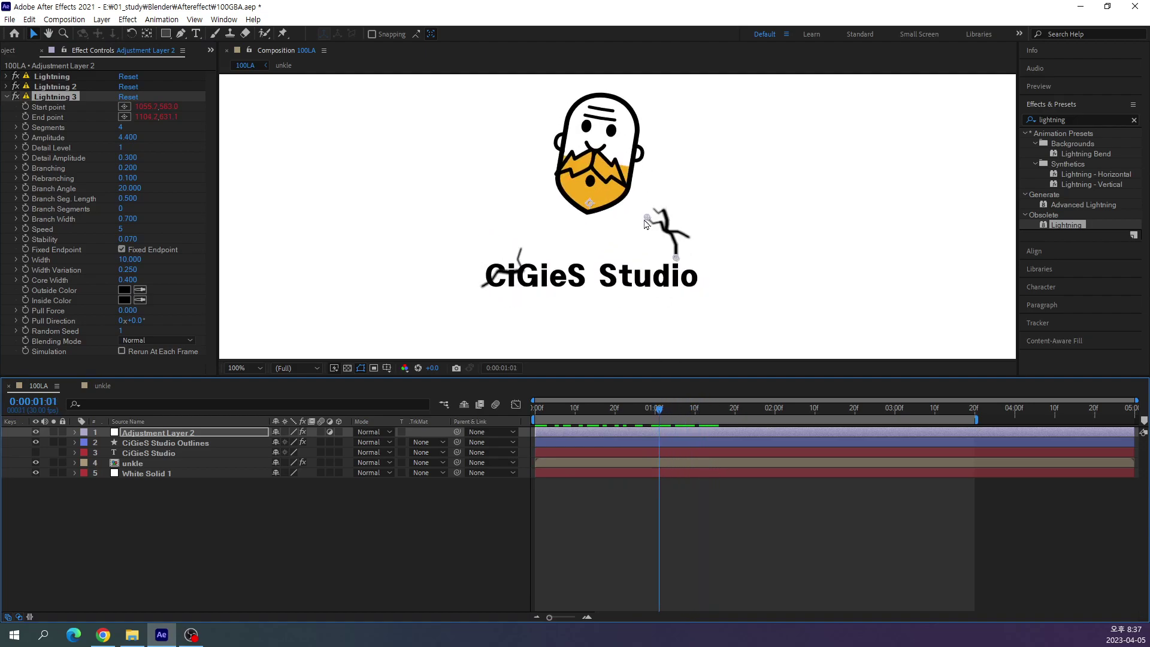
drag(647, 218, 488, 277)
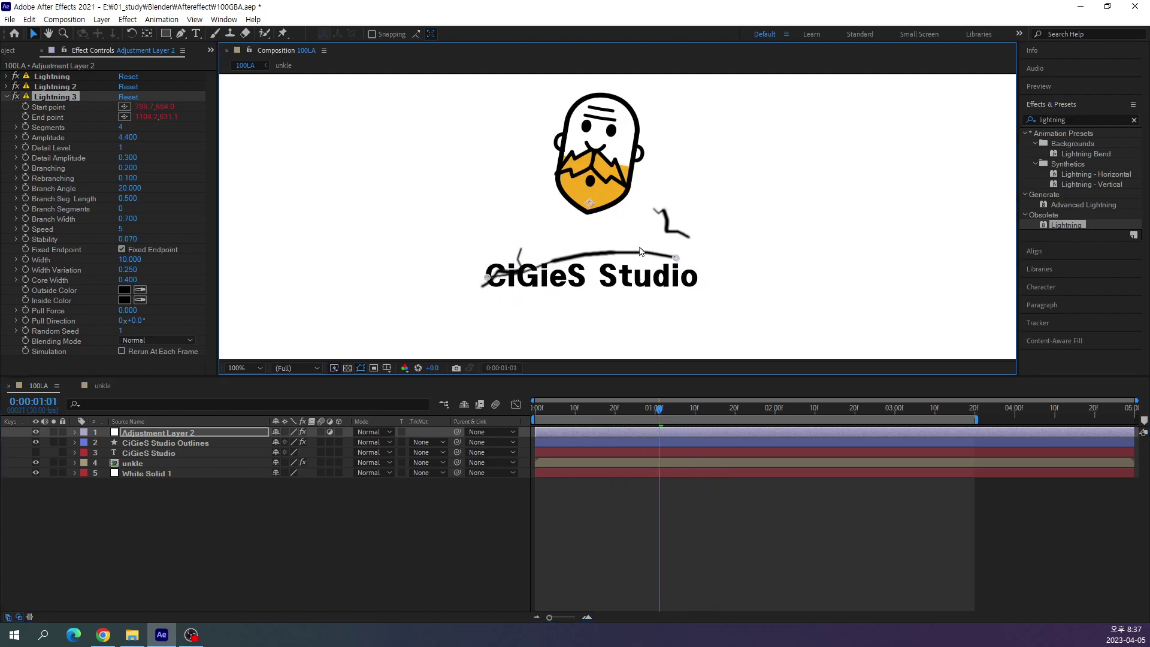
drag(679, 263, 692, 284)
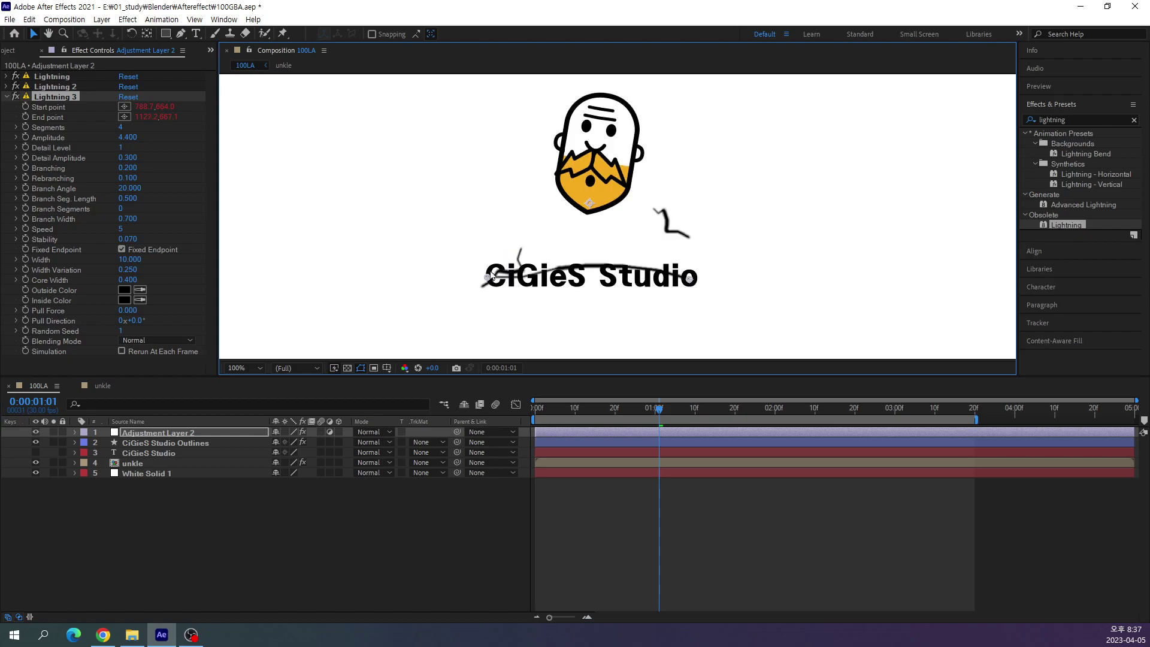
drag(490, 279, 496, 281)
mouse_move(658, 413)
mouse_down()
mouse_move(681, 443)
mouse_move(796, 463)
mouse_move(662, 466)
mouse_move(753, 477)
mouse_up()
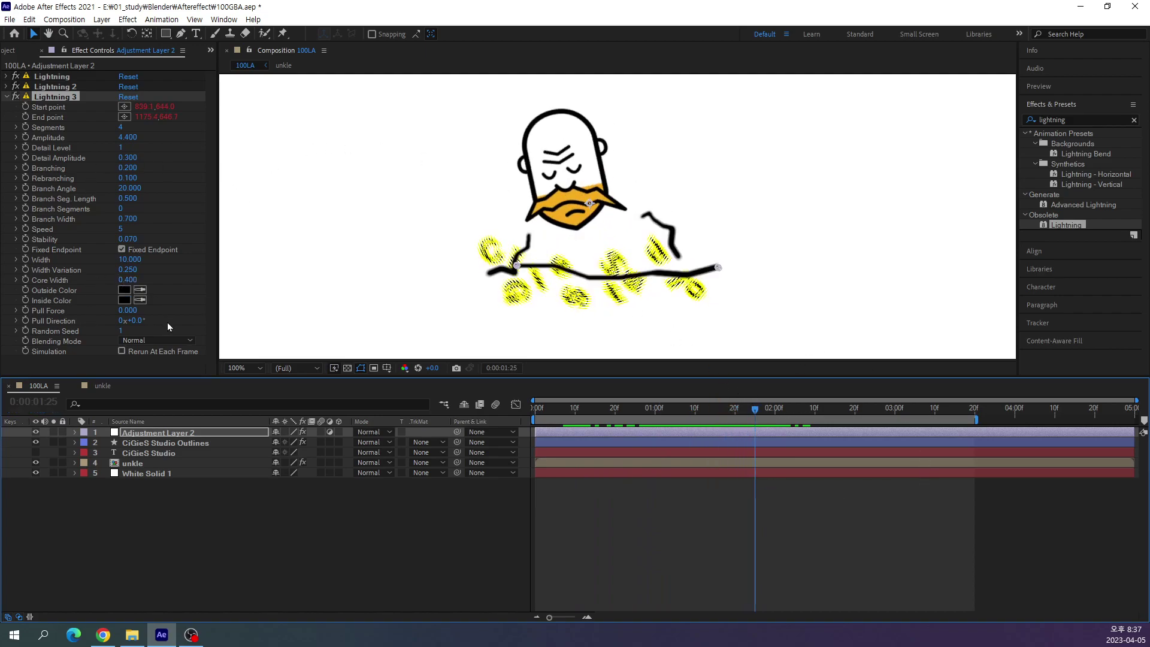
Set Lightning 3's width variation to 0 and review the animation around 1:13–2:04.
drag(128, 272, 90, 274)
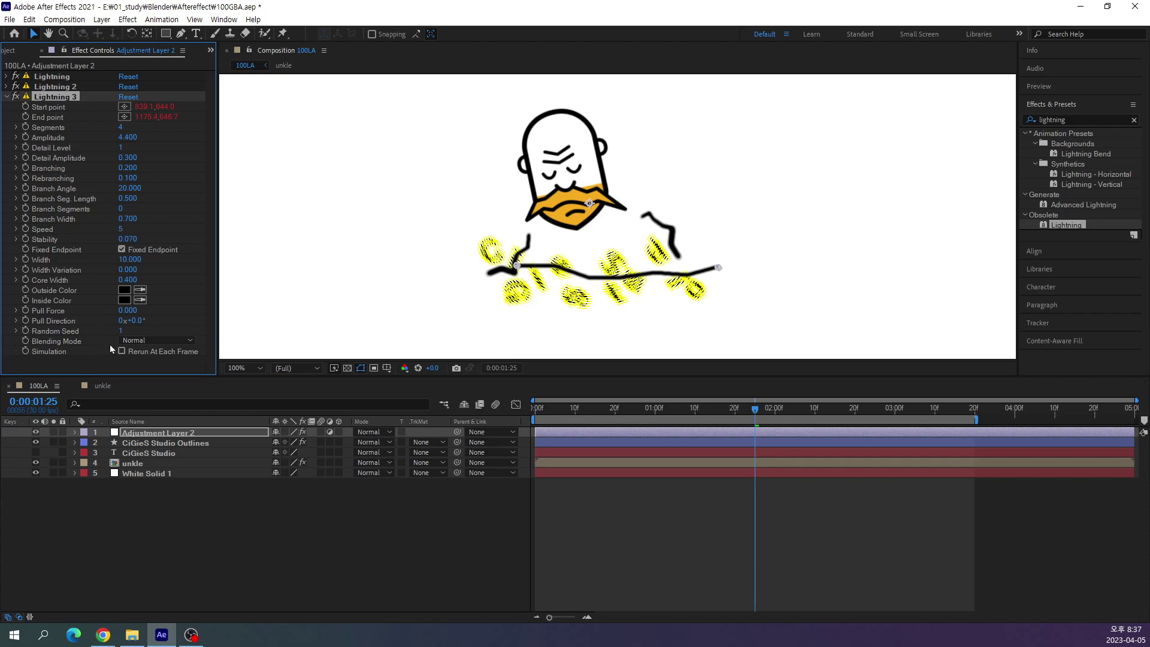
click(750, 419)
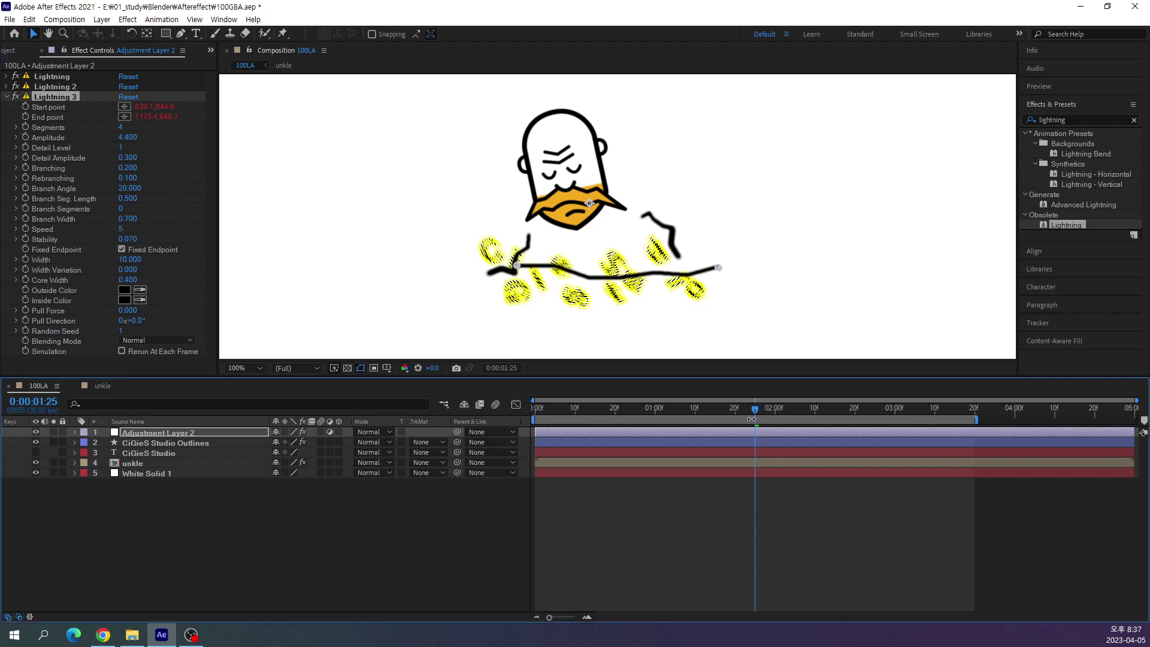
drag(754, 412, 707, 413)
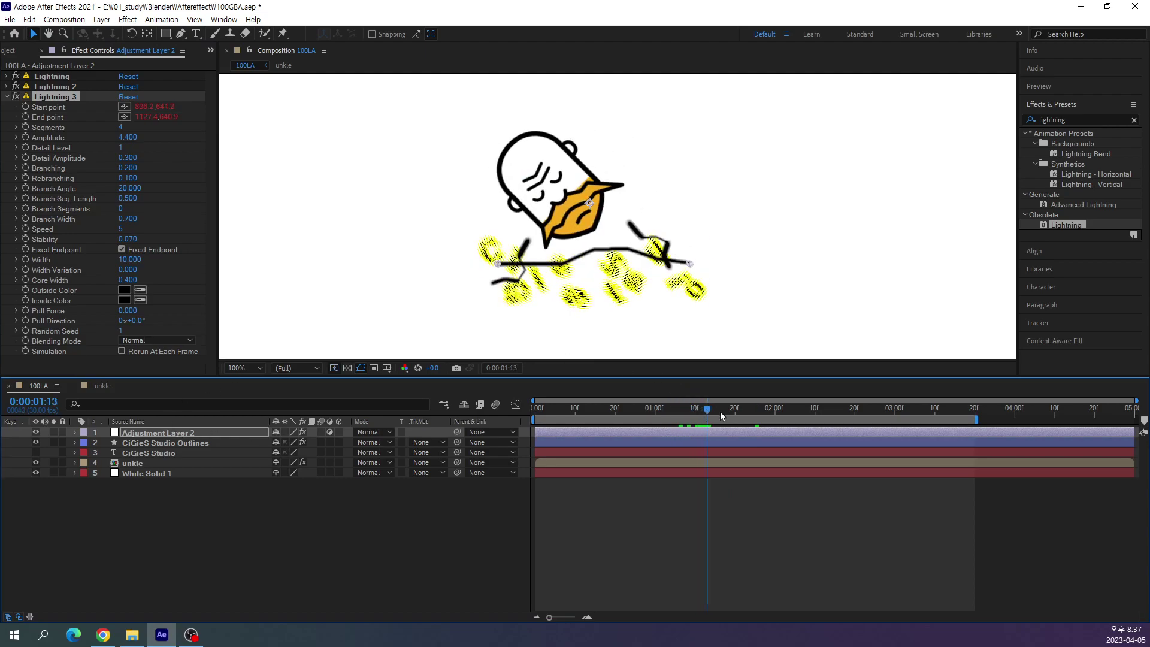
mouse_move(706, 412)
mouse_down()
mouse_move(612, 442)
mouse_move(788, 459)
mouse_up()
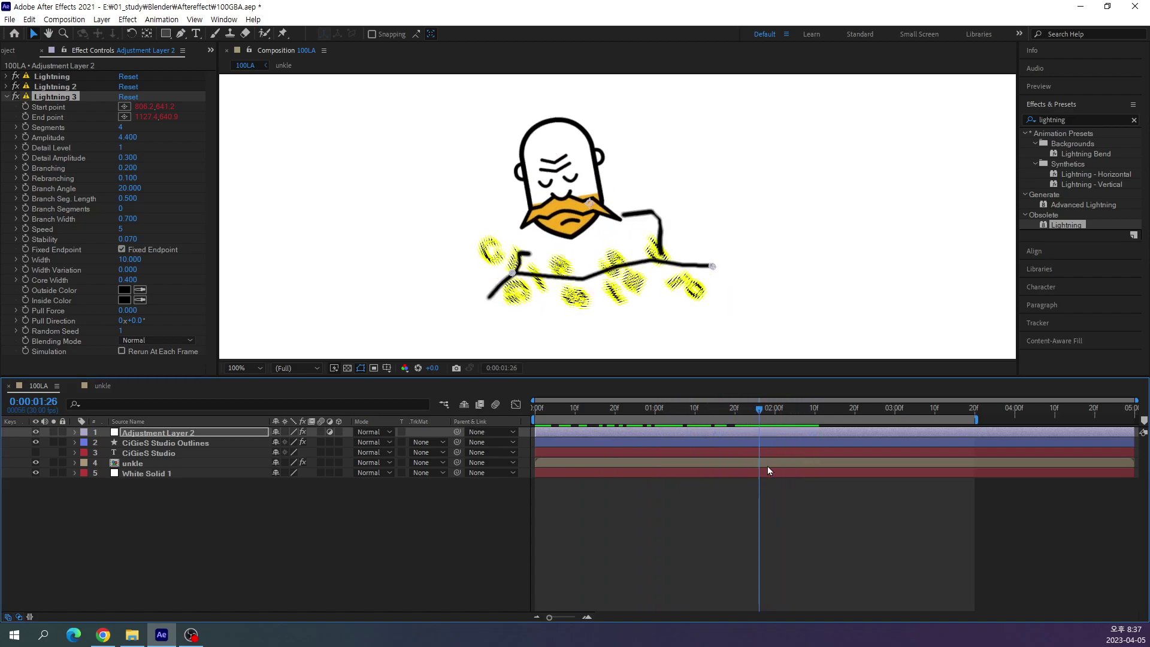
drag(789, 459, 787, 466)
right_click(787, 466)
click(765, 506)
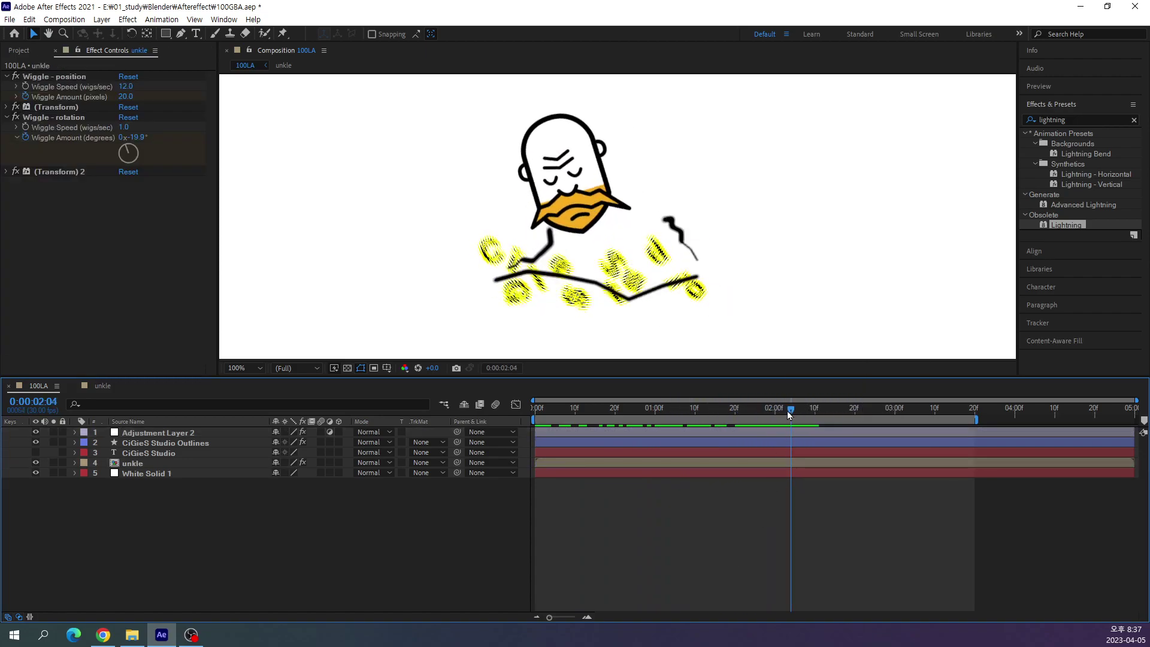
drag(787, 411, 753, 415)
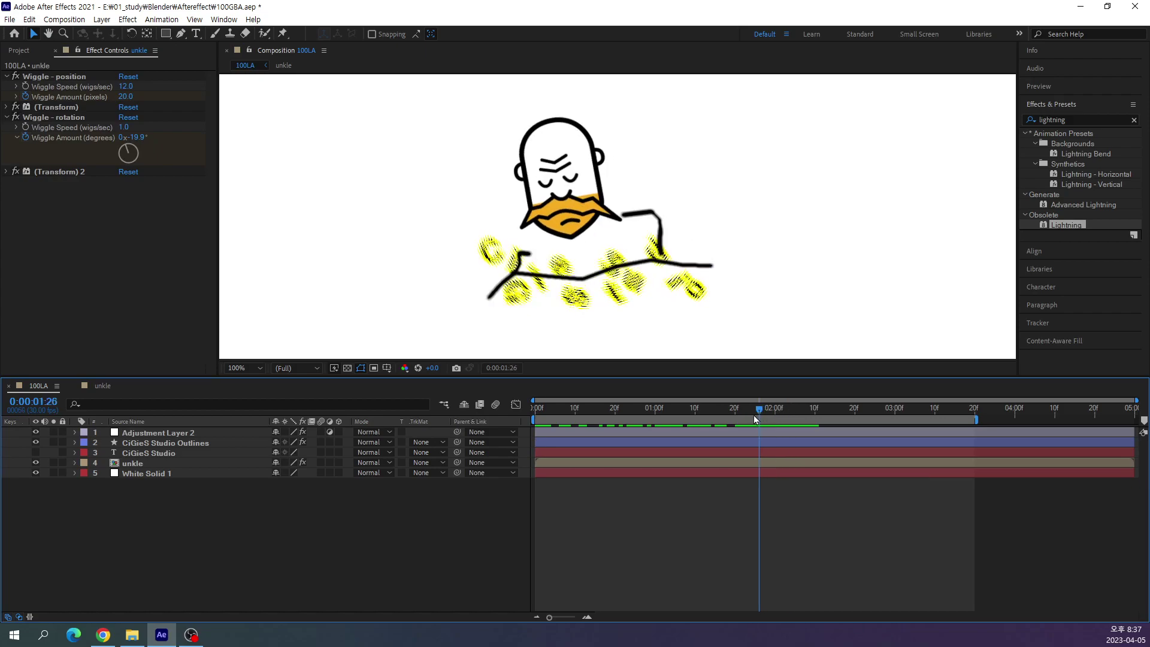
Move Lightning 3's endpoints to 917.5,627.0 and 1043.0,618.7 along the text.
click(137, 433)
click(59, 97)
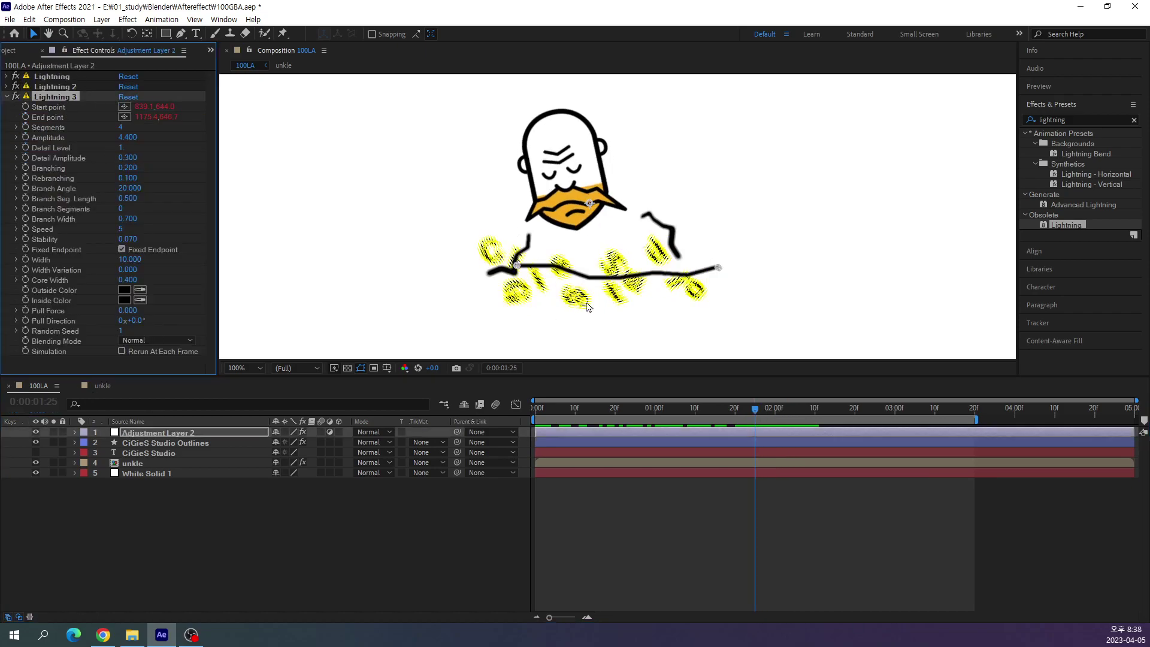
drag(517, 266, 532, 274)
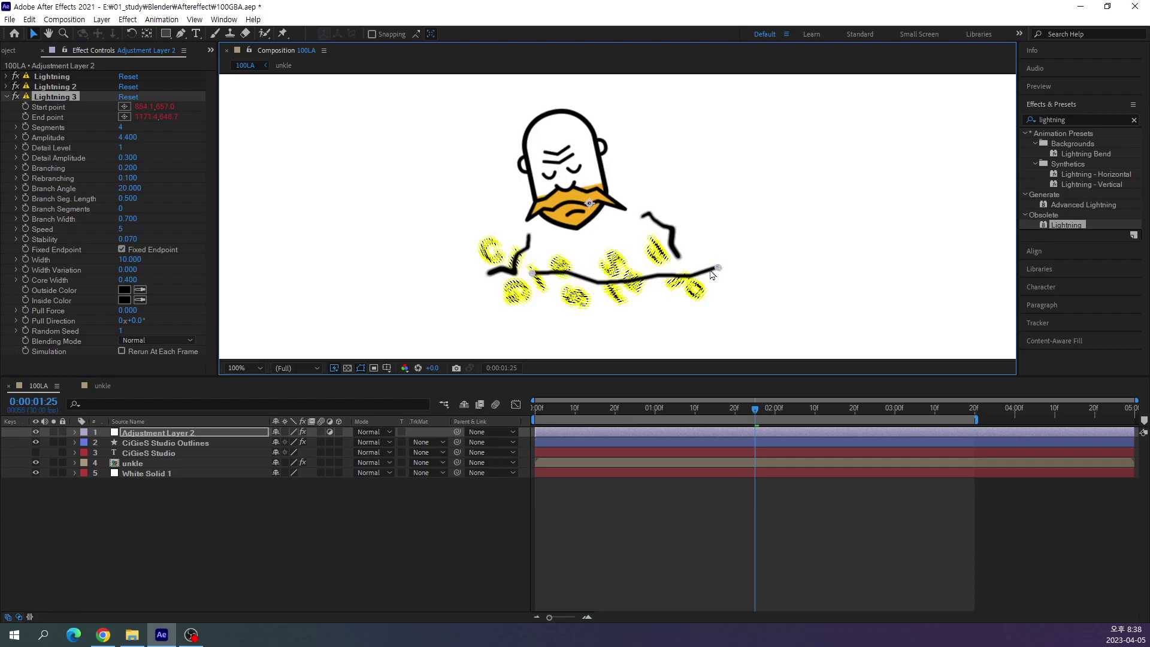
drag(719, 267, 670, 271)
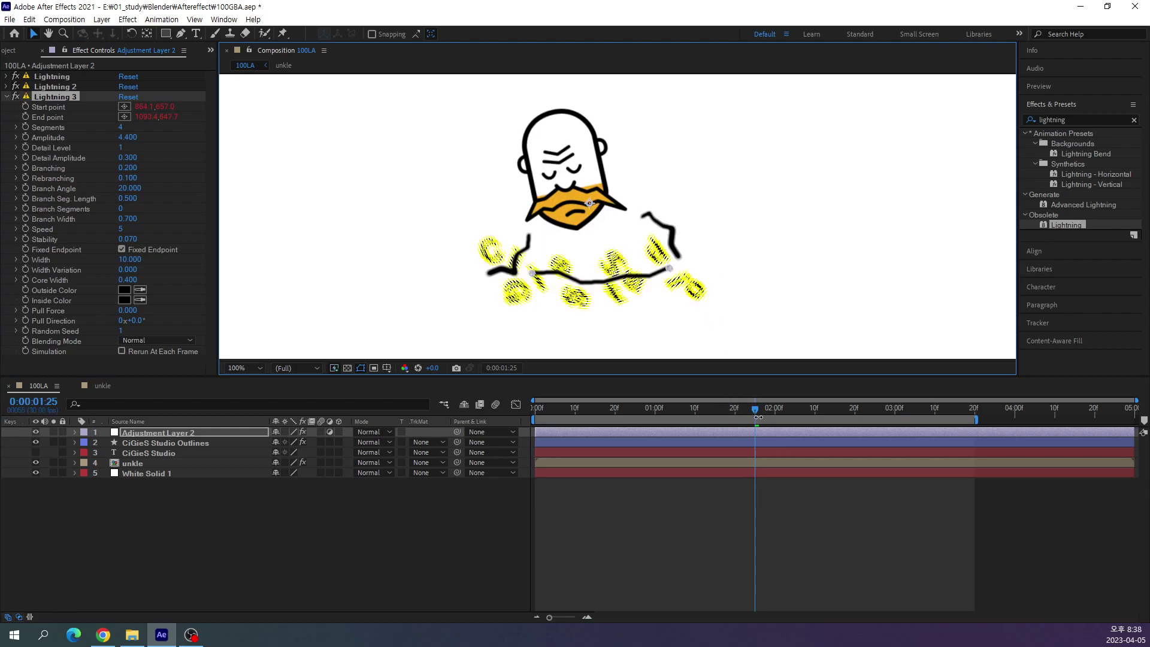
mouse_move(756, 415)
mouse_down()
mouse_move(720, 416)
mouse_move(858, 456)
mouse_move(577, 462)
mouse_move(704, 467)
mouse_move(694, 465)
mouse_up()
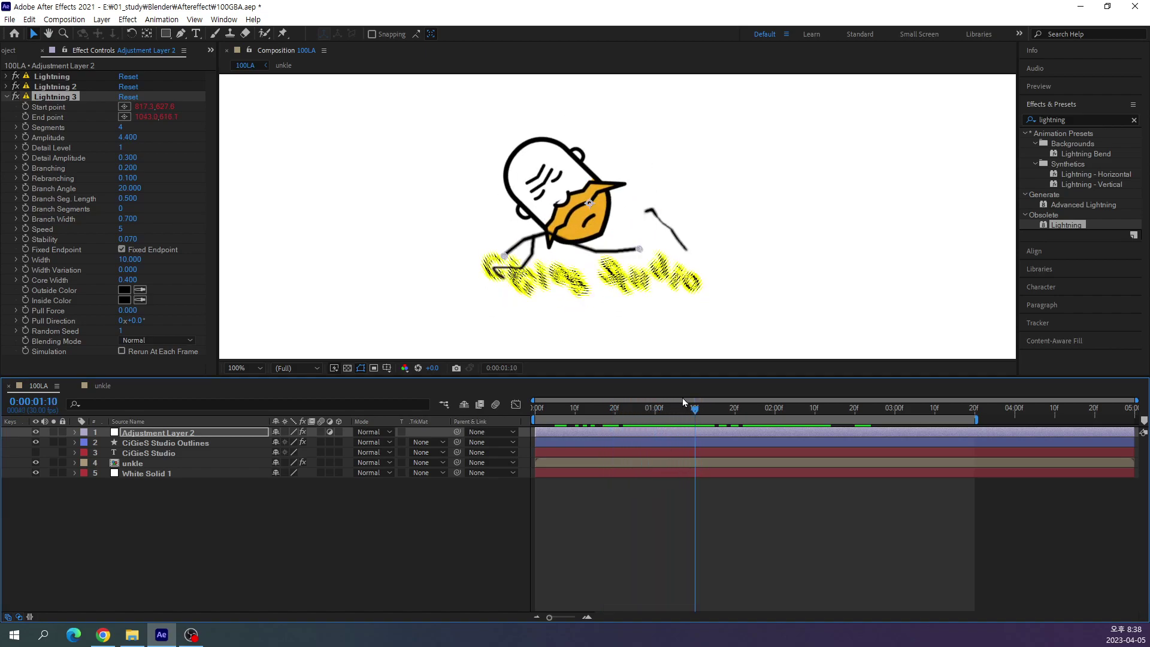
Trim the lightning adjustment layer's in point to 0:00:01:10.
click(724, 432)
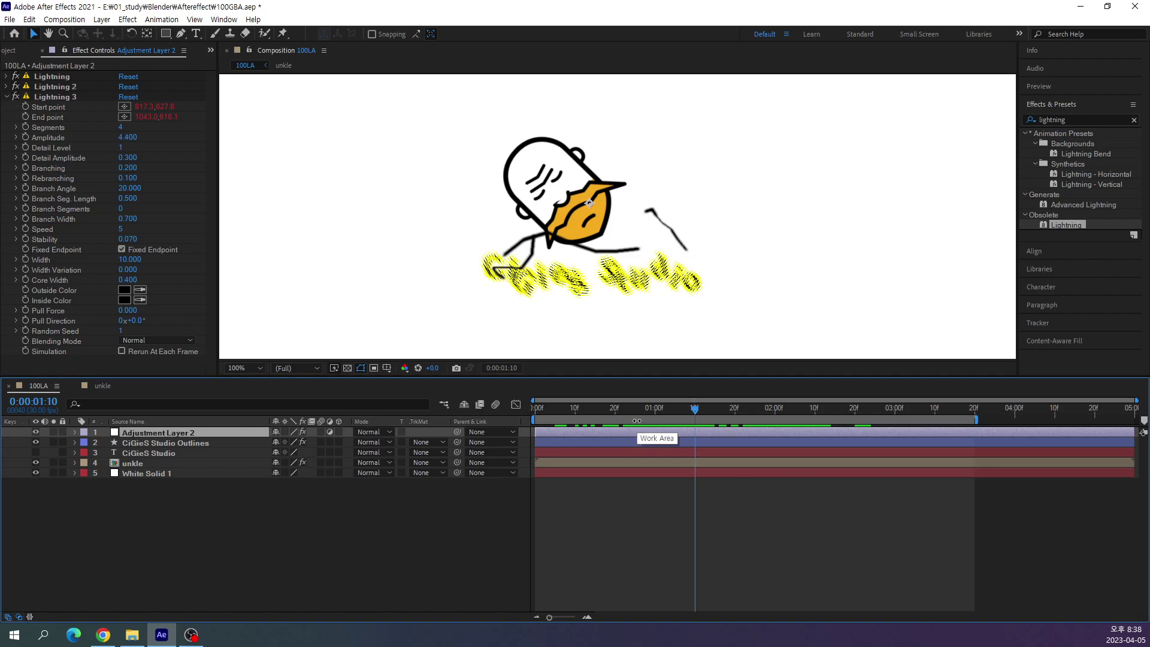
key(alt+bracketleft)
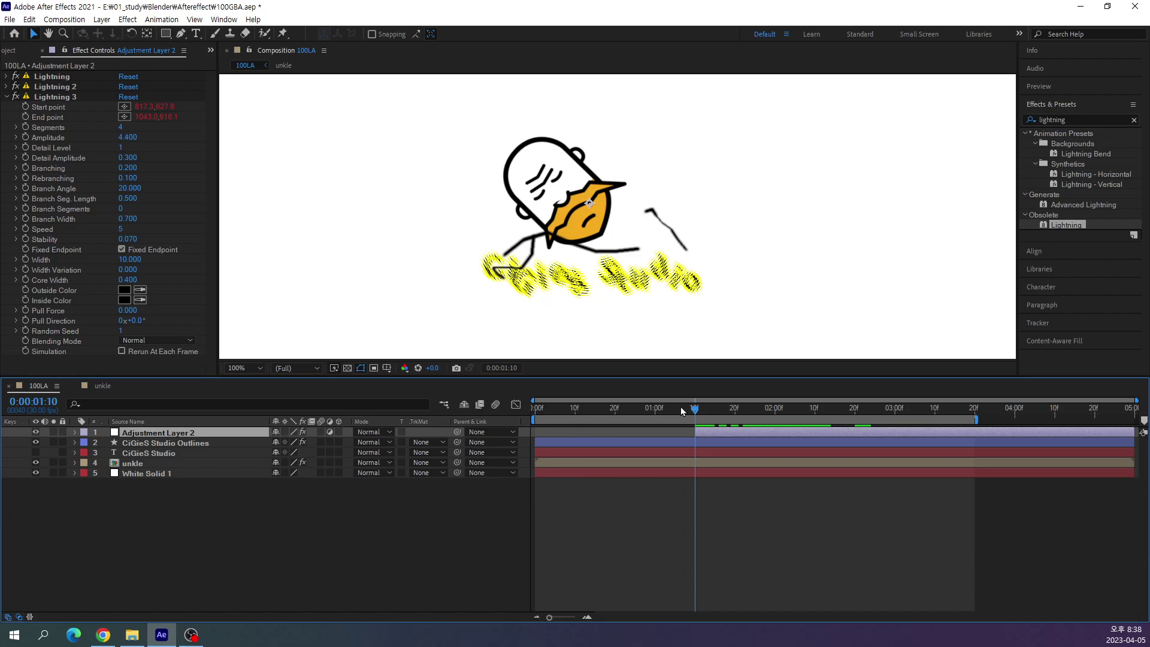
mouse_move(695, 414)
mouse_down()
mouse_move(654, 461)
mouse_move(689, 499)
mouse_move(835, 525)
mouse_up()
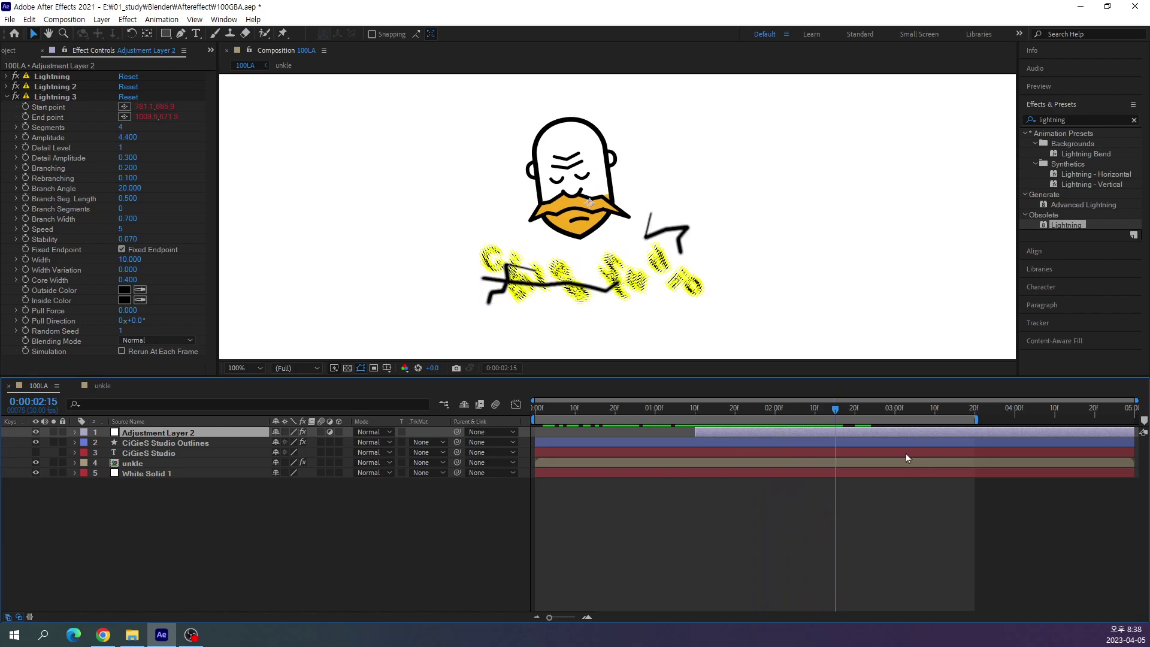
Trim the layer's out point to 0:00:02:16 and preview where the lightning ends.
drag(837, 410, 842, 410)
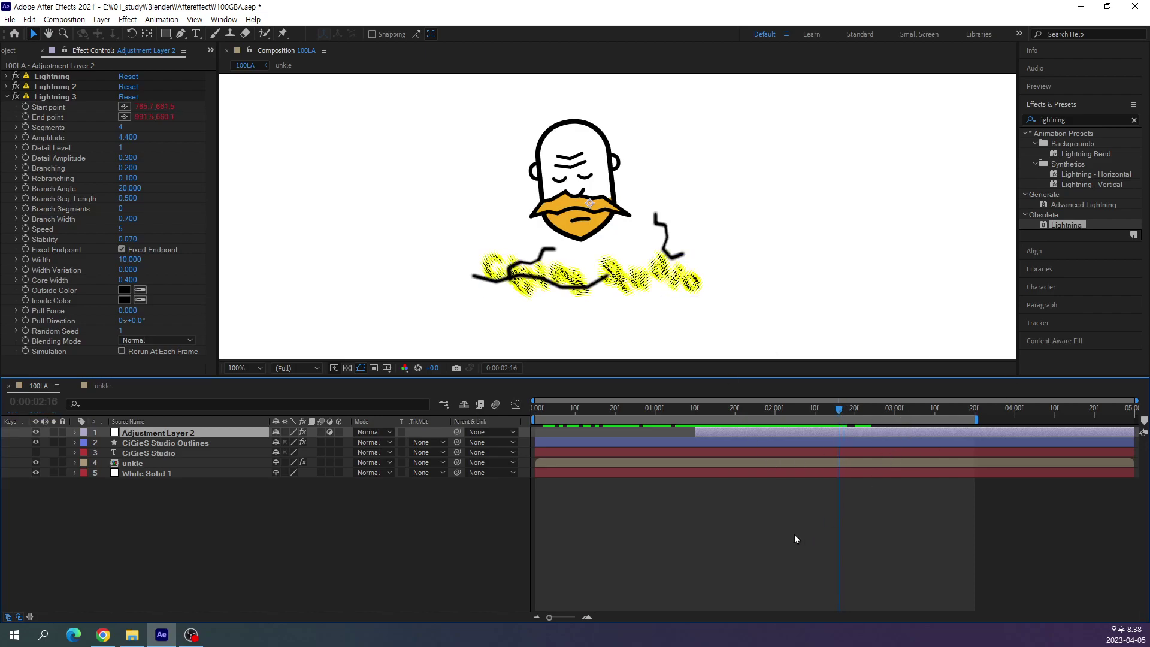
key(alt+bracketright)
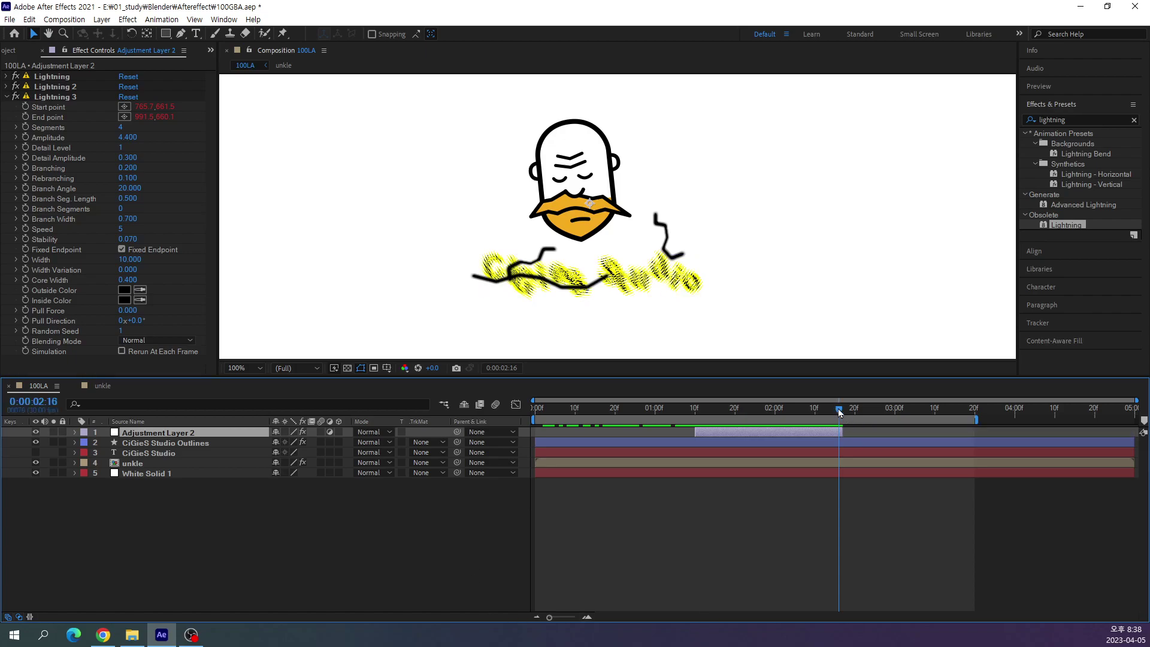
drag(839, 411, 822, 427)
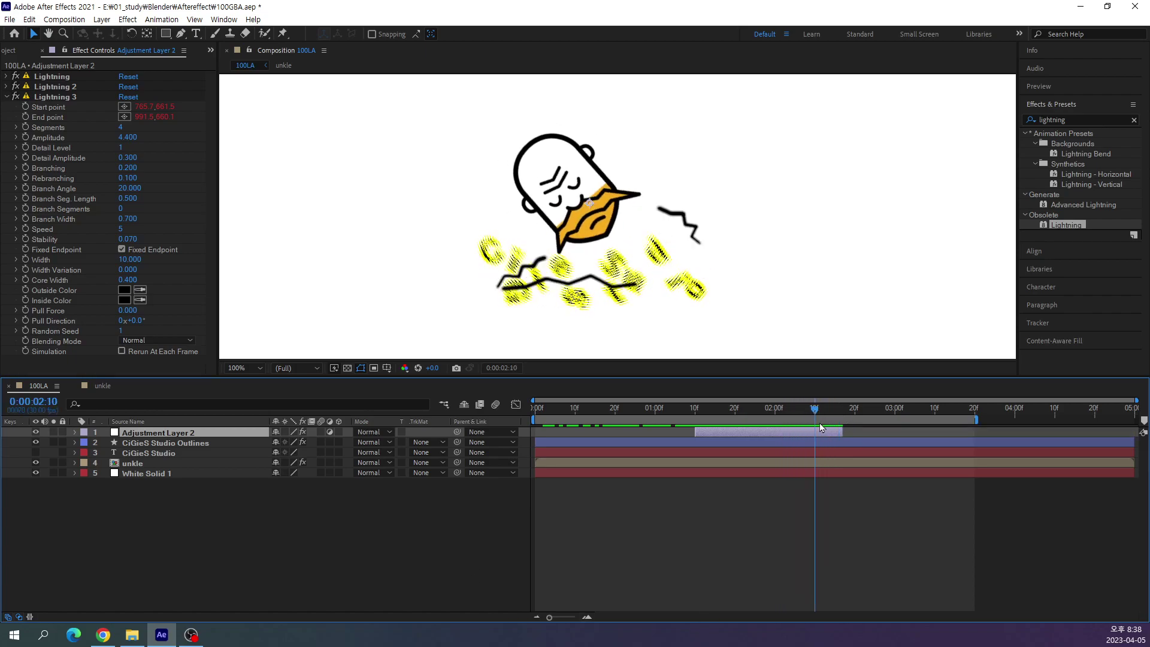
mouse_move(822, 427)
mouse_down()
mouse_move(774, 420)
mouse_move(639, 467)
mouse_move(831, 502)
mouse_up()
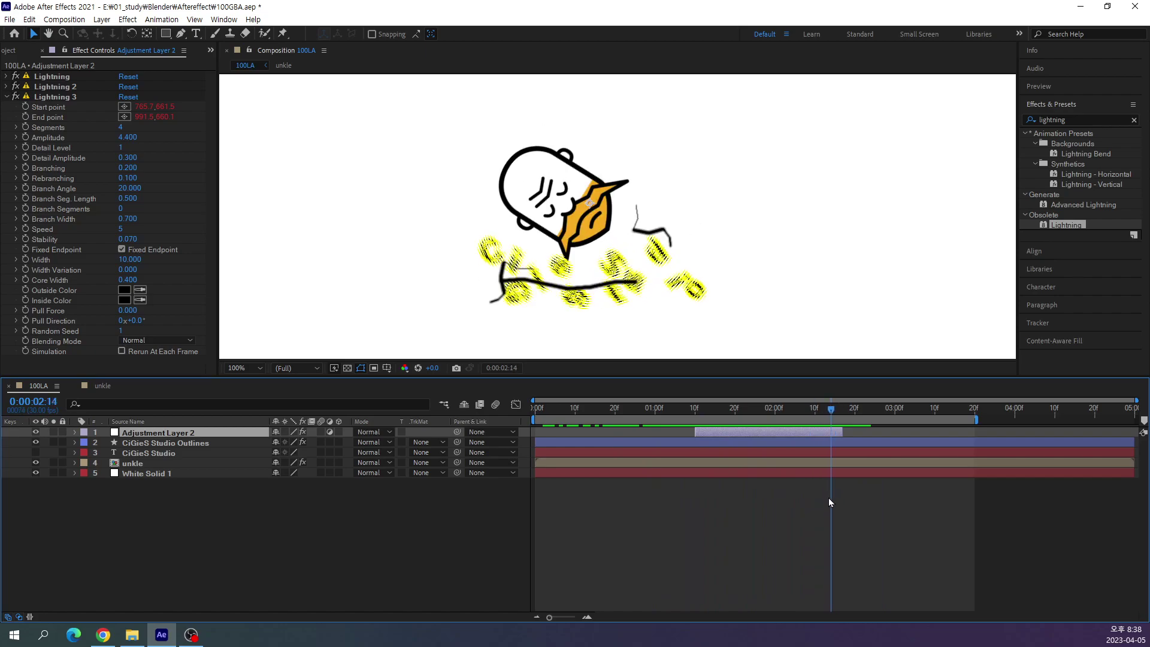
Extend Lightning 3's end point to the right and scrub to check the longer bolt.
click(49, 97)
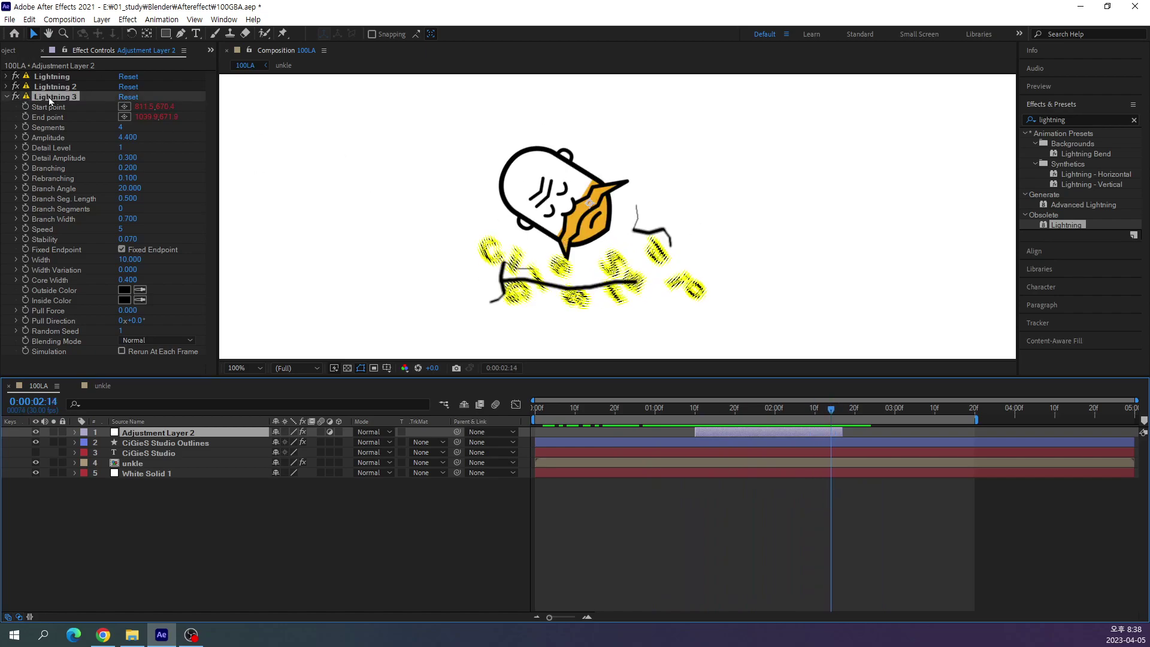
drag(639, 283, 683, 283)
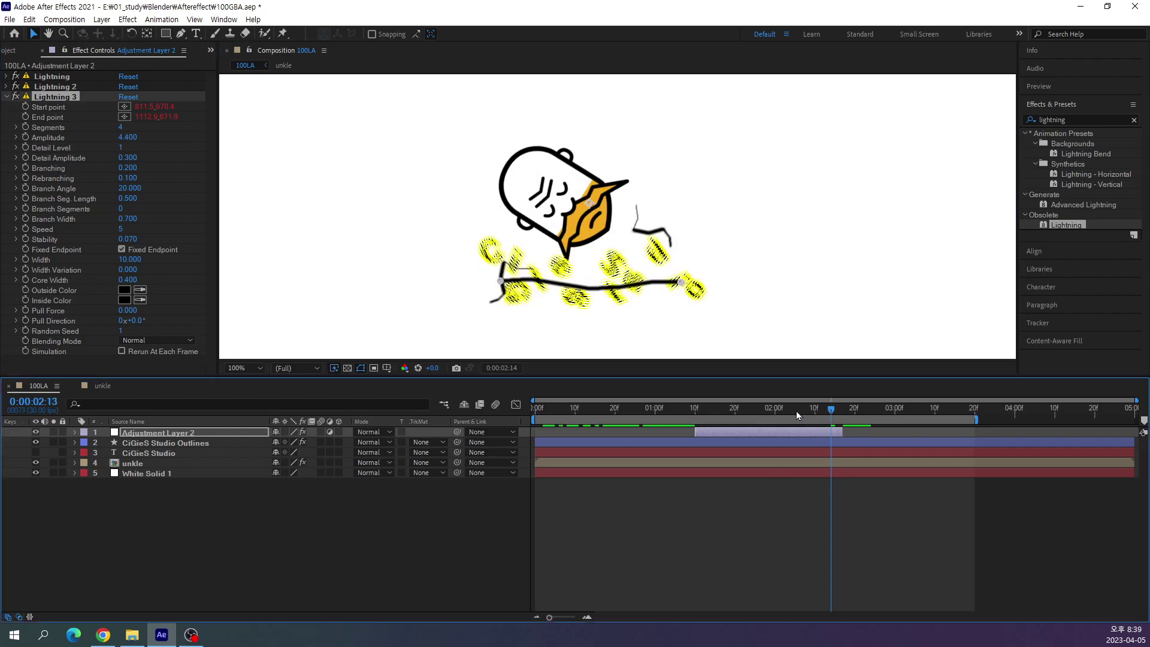
mouse_move(796, 411)
mouse_down()
mouse_move(722, 429)
mouse_move(735, 431)
mouse_up()
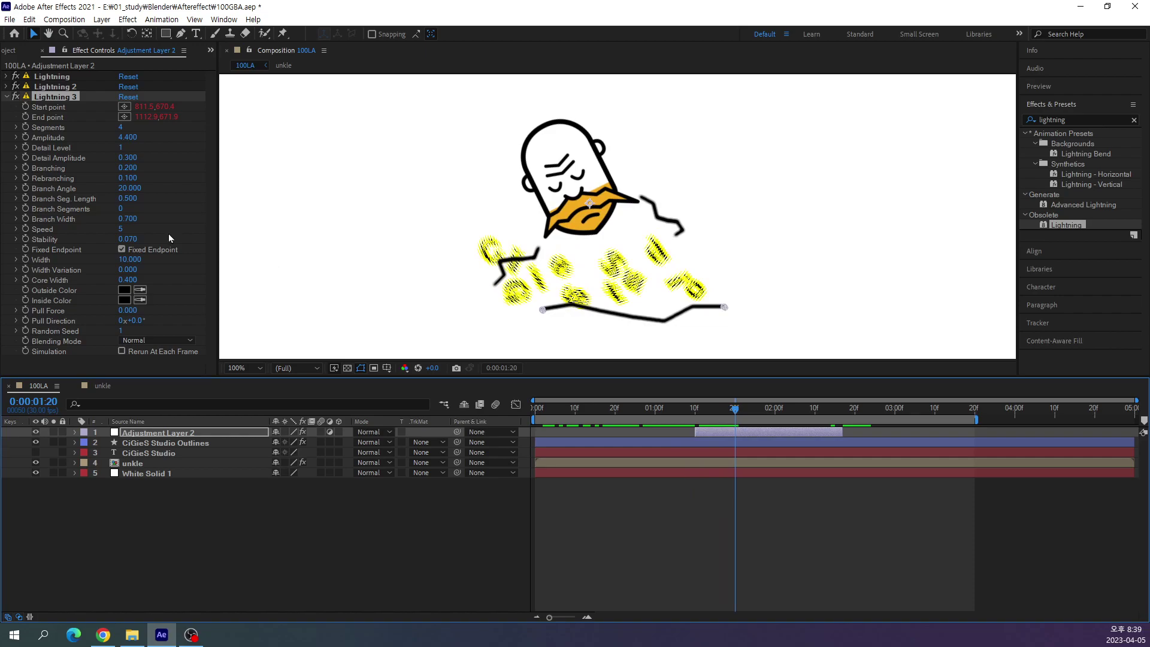
Set Lightning 3's Width Variation to 0.42 and its Width to 7.5.
drag(127, 269, 709, 404)
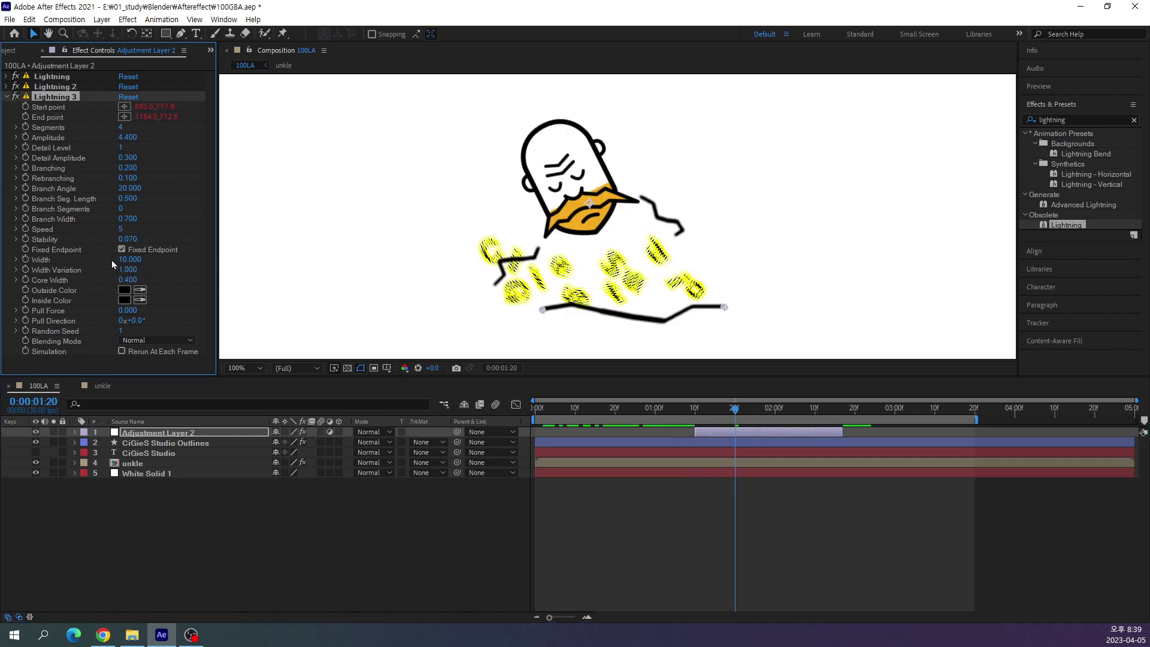
text(0.42)
key(Return)
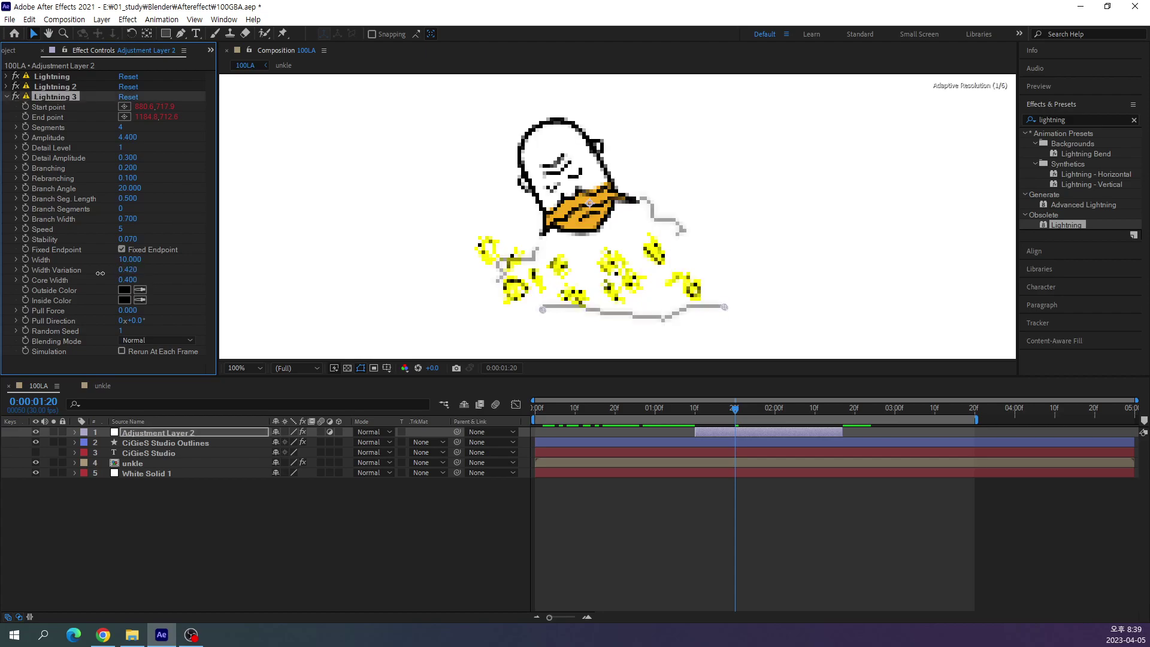
click(123, 260)
text(7.5)
key(Return)
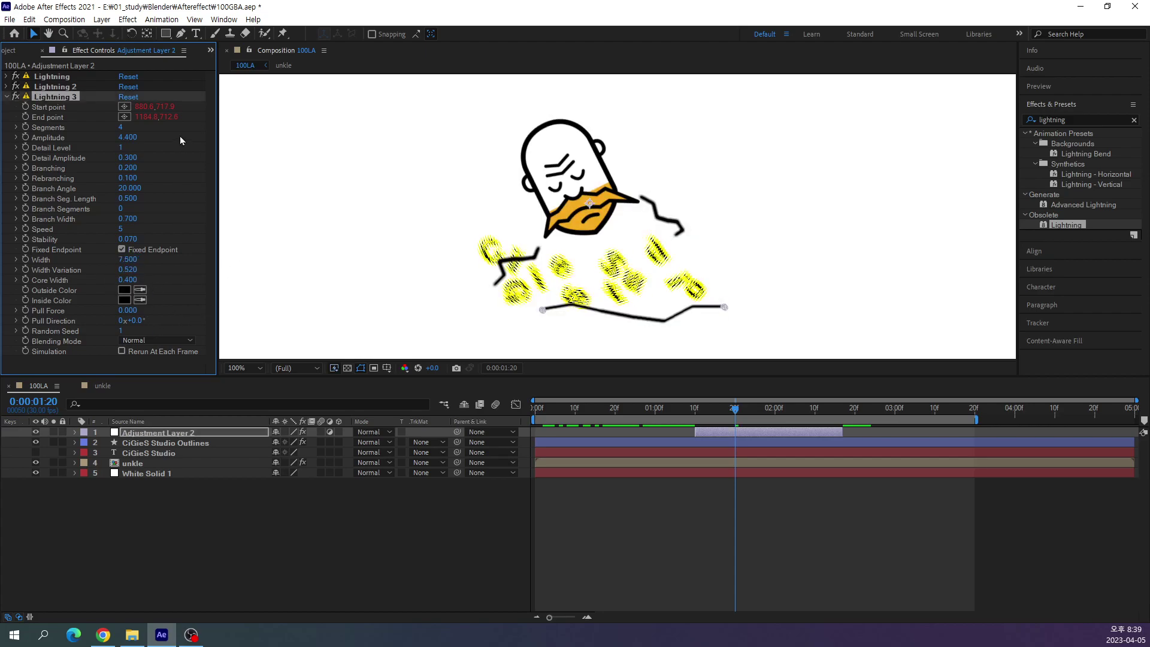
Reduce Lightning 3's Branch Segments to 1.
drag(123, 209, 124, 206)
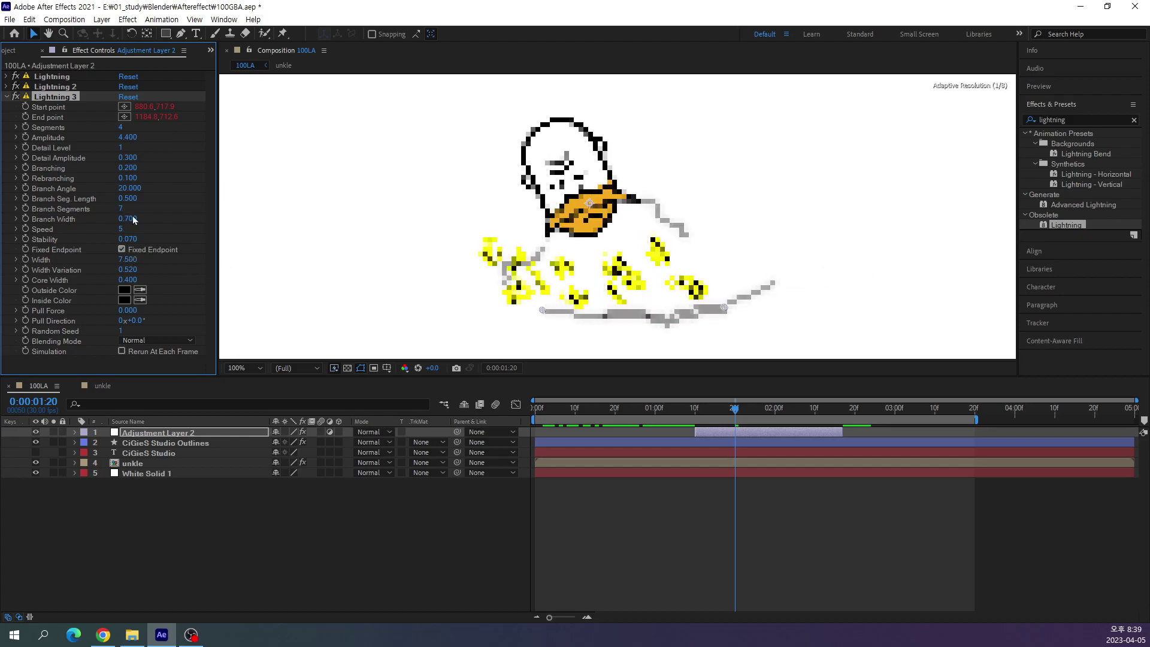
drag(736, 415, 783, 434)
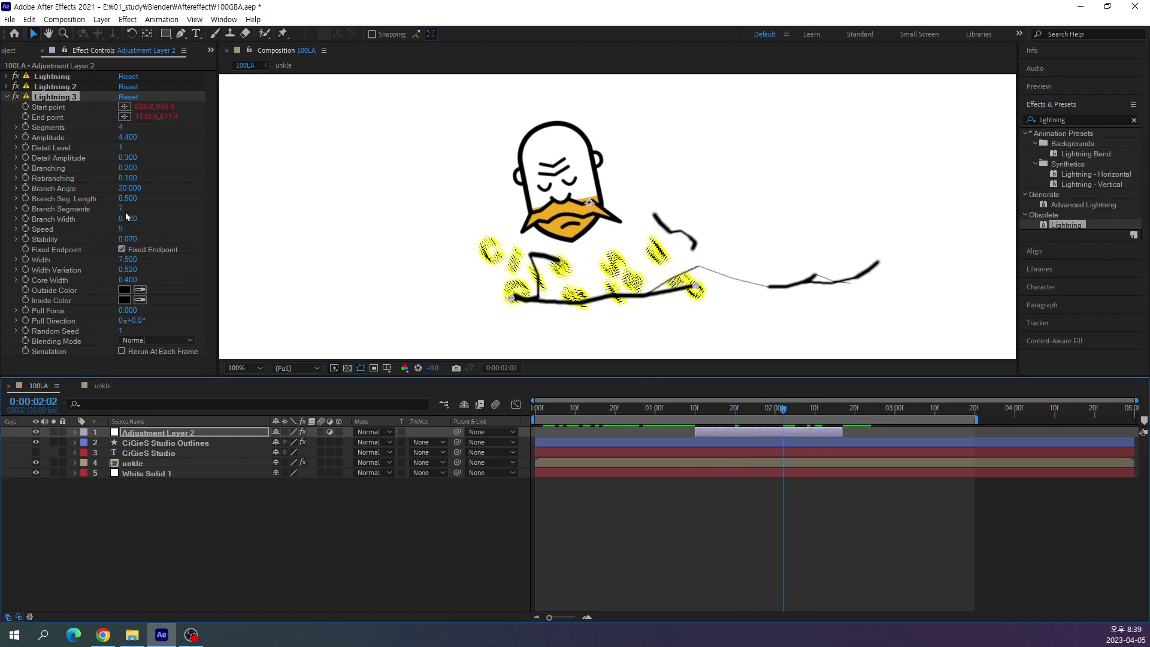
drag(122, 210, 89, 211)
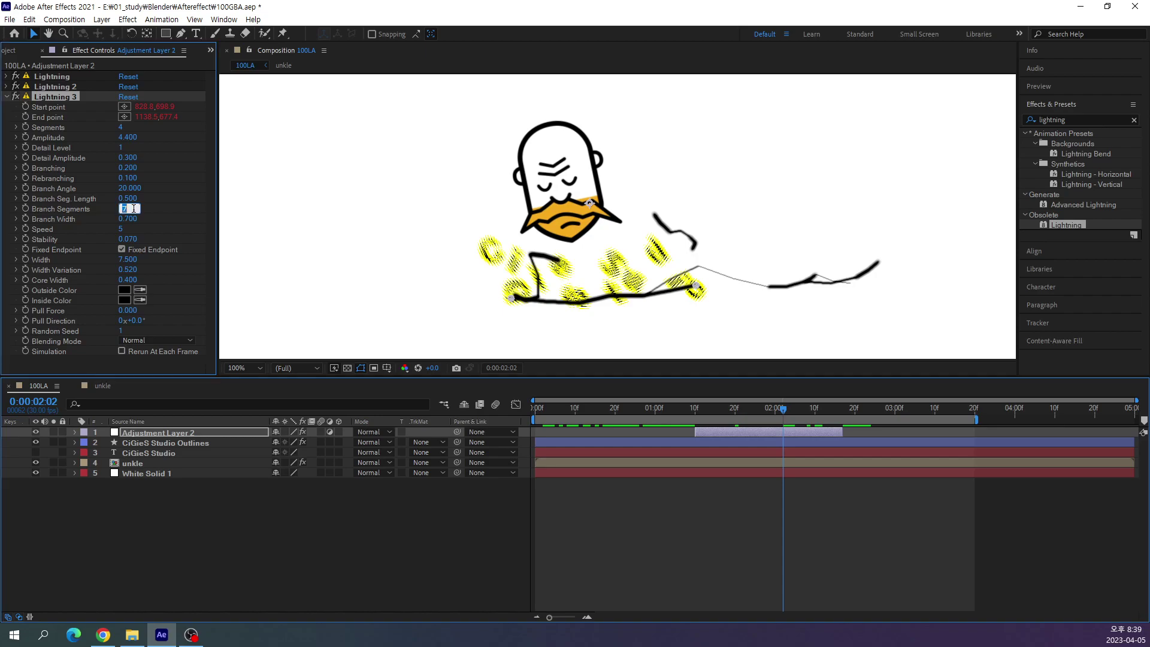
Play and scrub the preview, leaving the playhead around 1:10.
click(788, 411)
key(space)
click(727, 412)
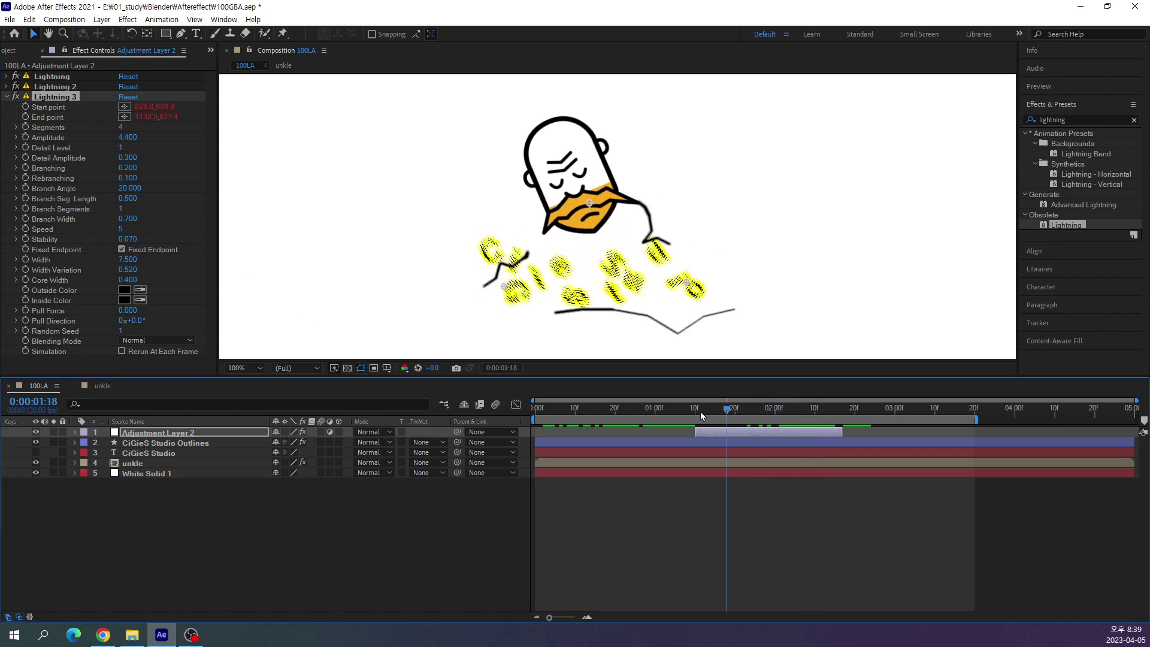
mouse_move(701, 414)
mouse_down()
mouse_move(825, 435)
mouse_move(713, 449)
mouse_up()
click(135, 431)
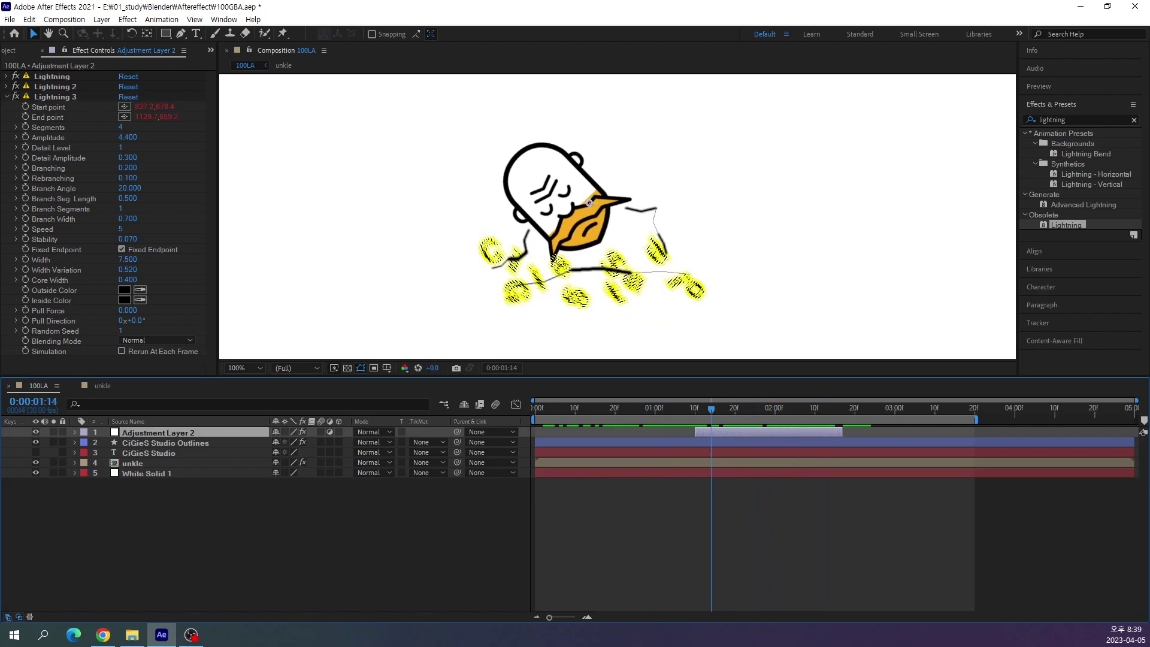
drag(714, 412, 694, 411)
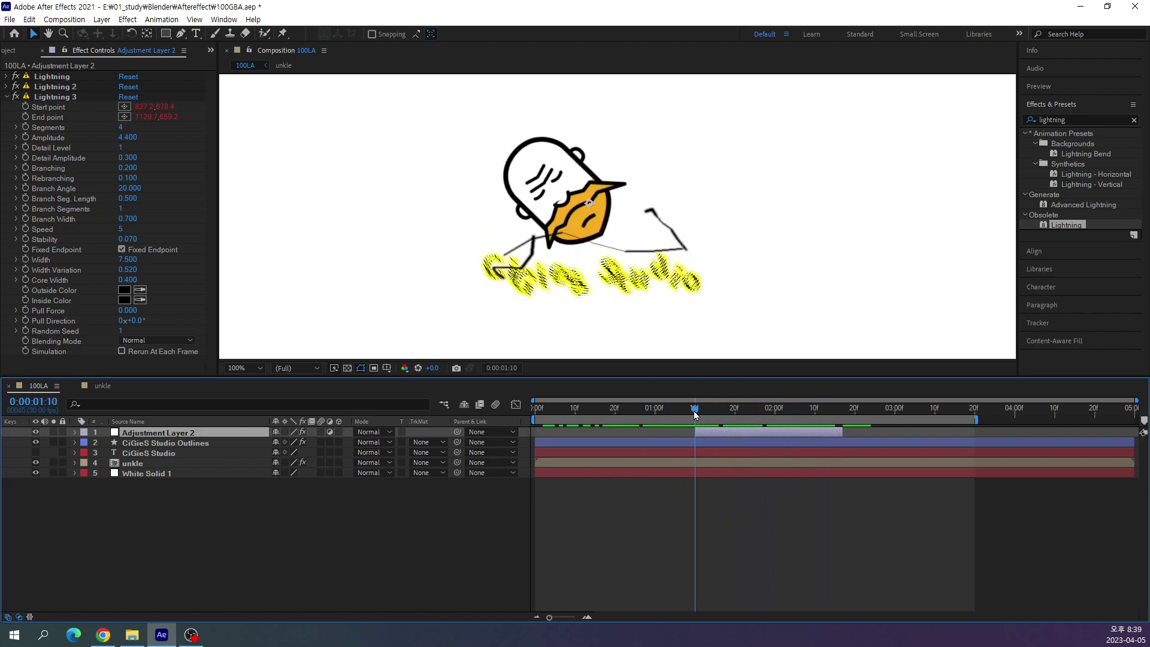
Duplicate the lightning adjustment layer and collapse its three Lightning effects.
key(ctrl+d)
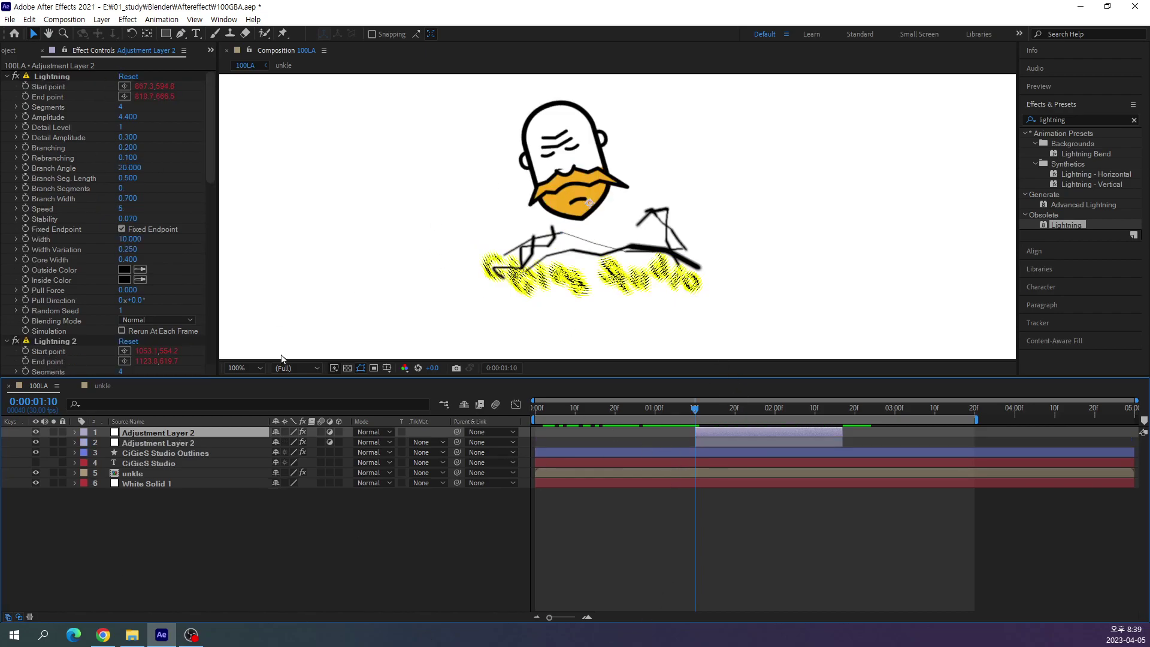
click(8, 76)
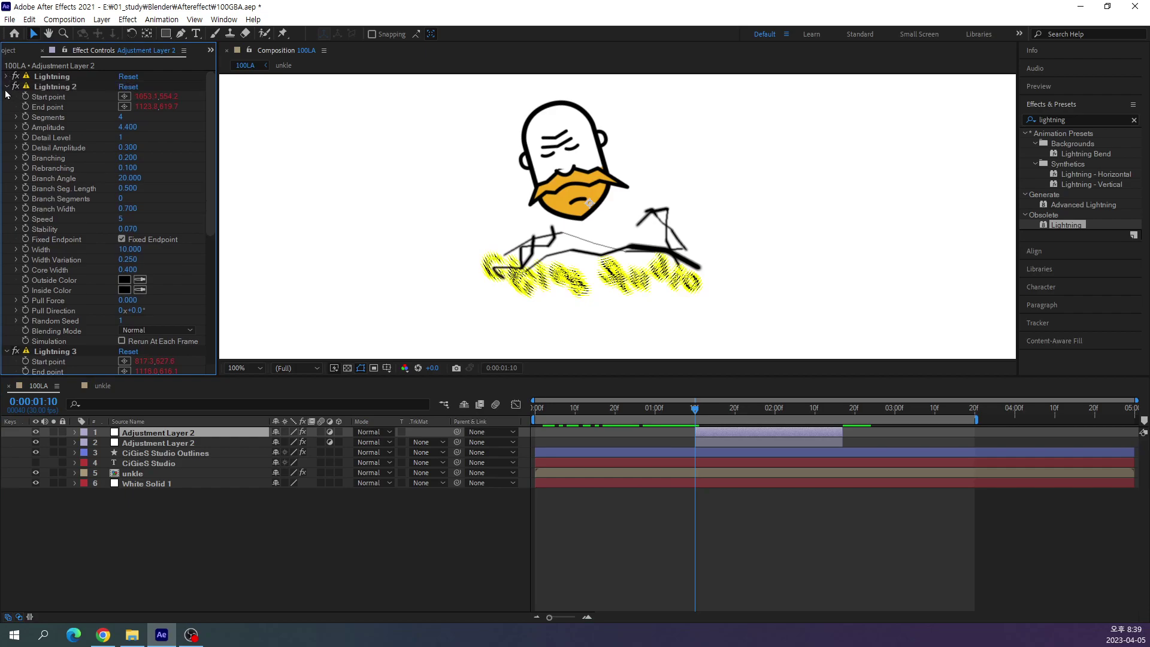
click(7, 87)
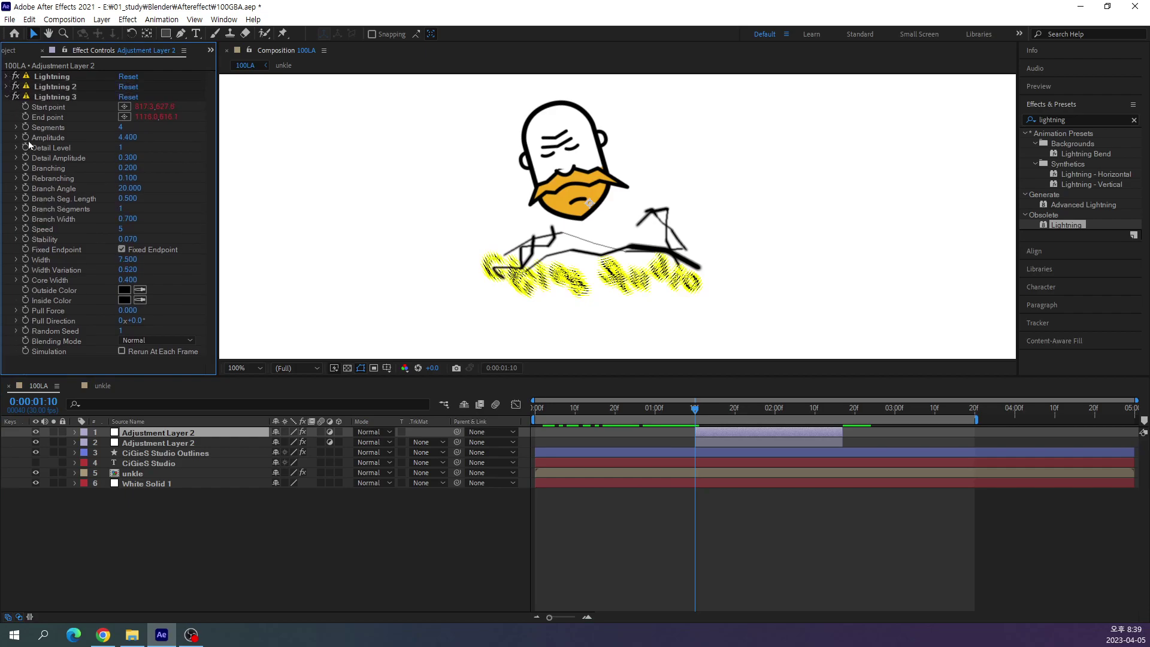
click(7, 96)
Scrub the lightning animation to 1:27 and expand the first Lightning effect again.
click(707, 408)
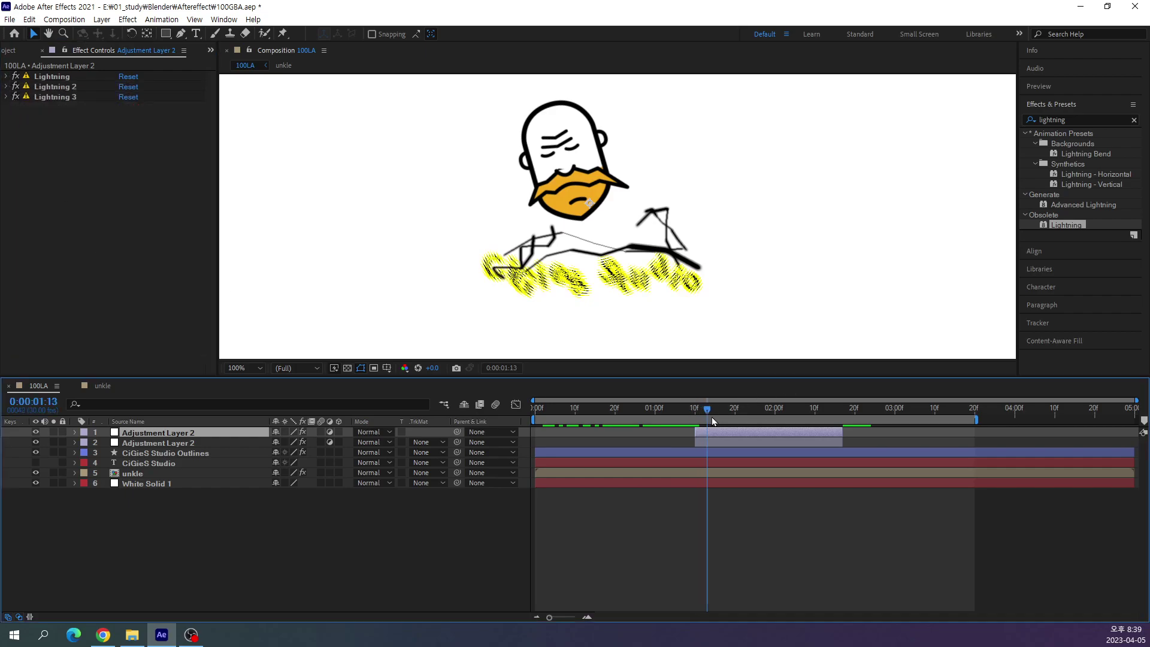
drag(713, 421, 736, 439)
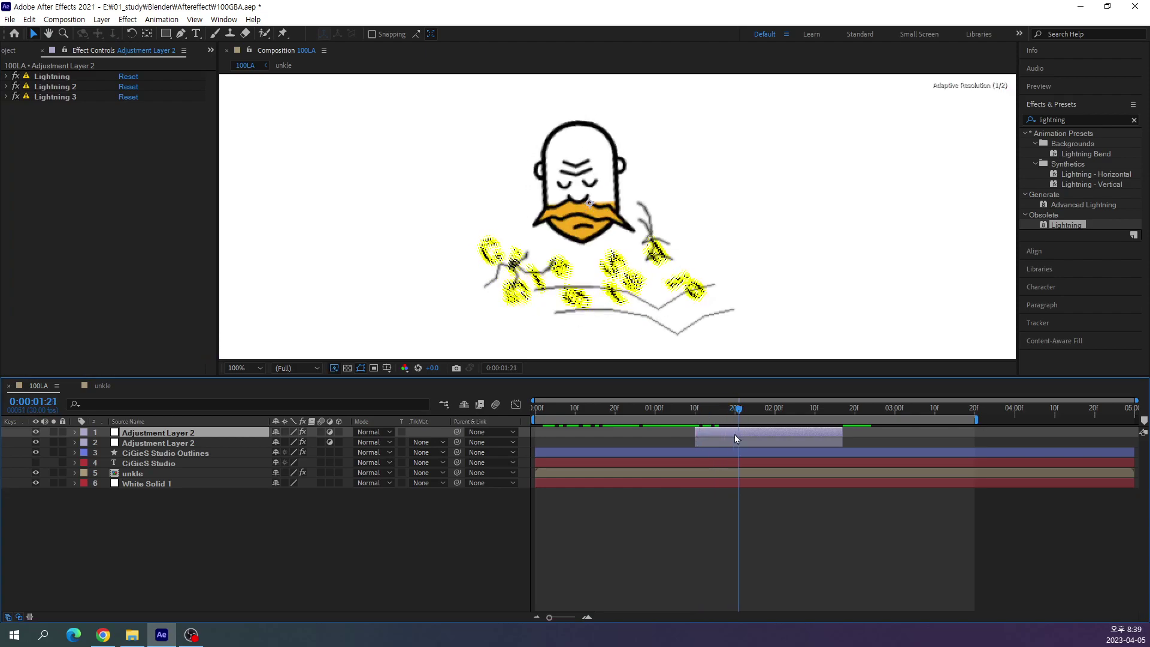
mouse_move(735, 433)
mouse_down()
mouse_move(727, 476)
mouse_move(784, 476)
mouse_move(760, 497)
mouse_up()
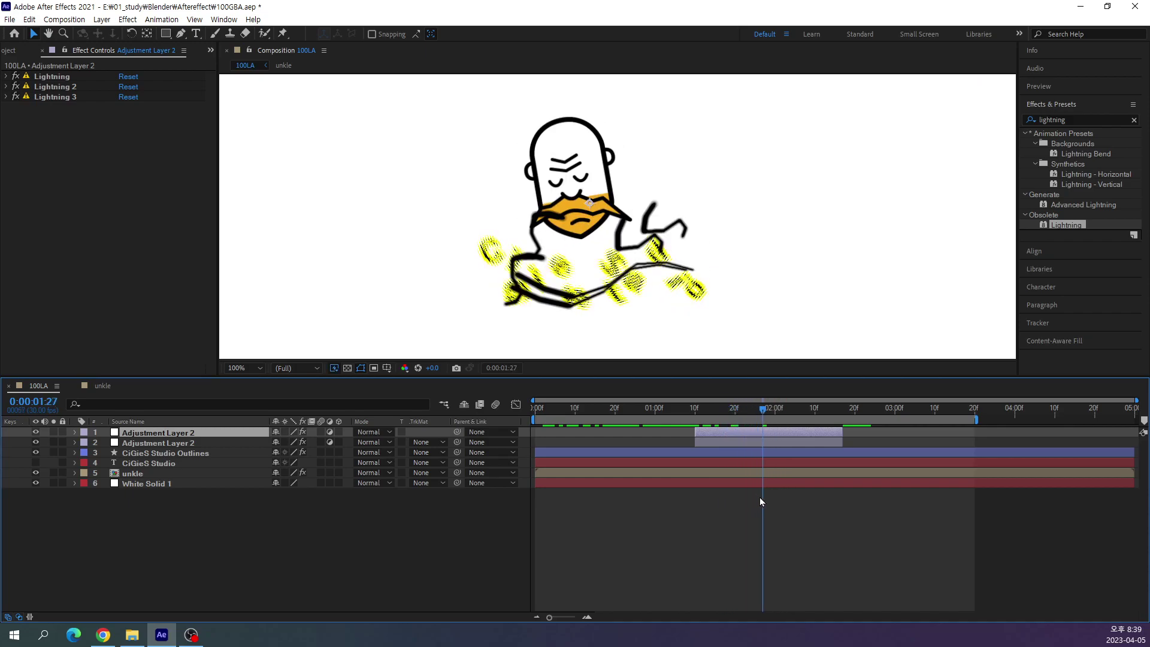
click(6, 76)
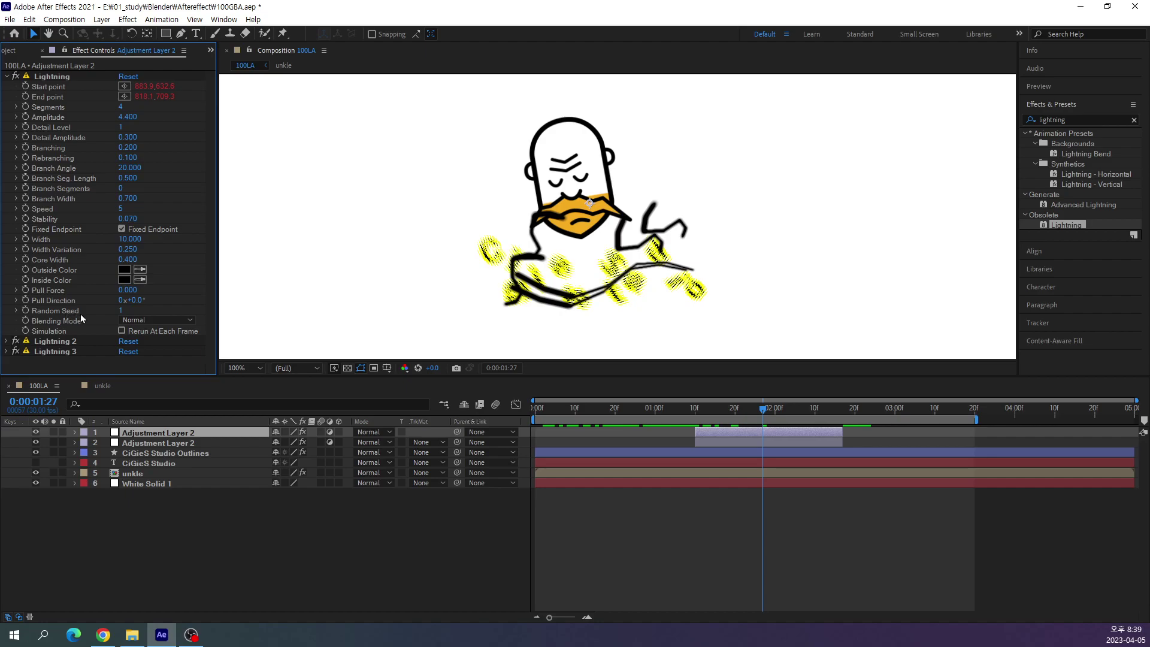
Set the first Lightning effect's Random Seed to 2.
click(123, 312)
key(Up)
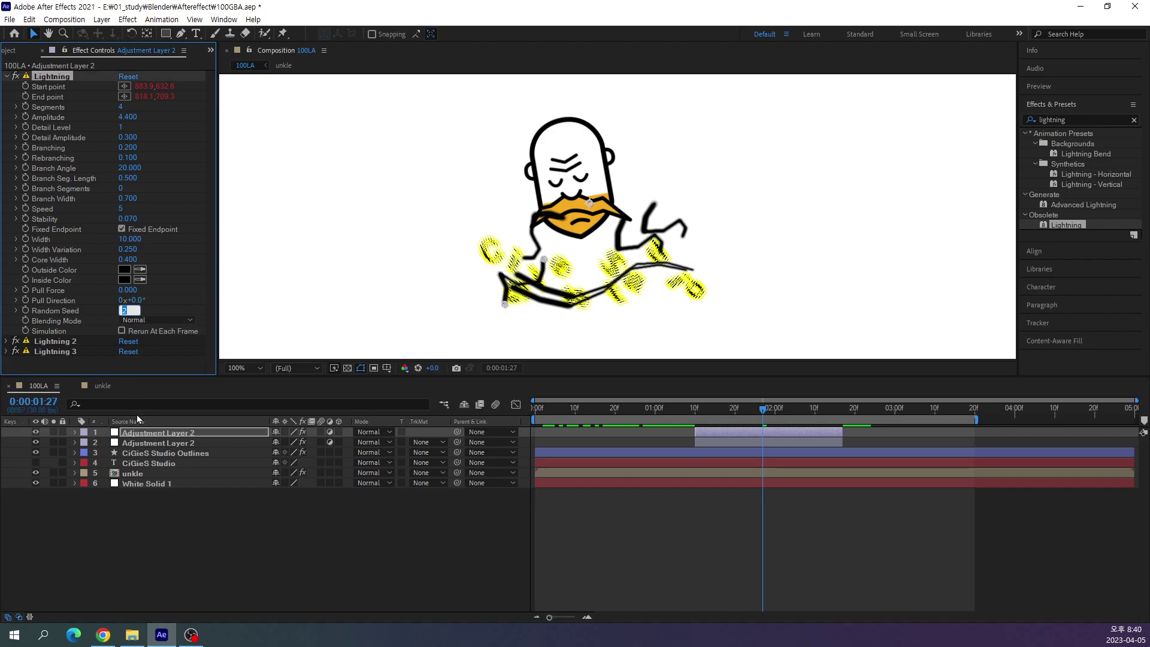
key(Up)
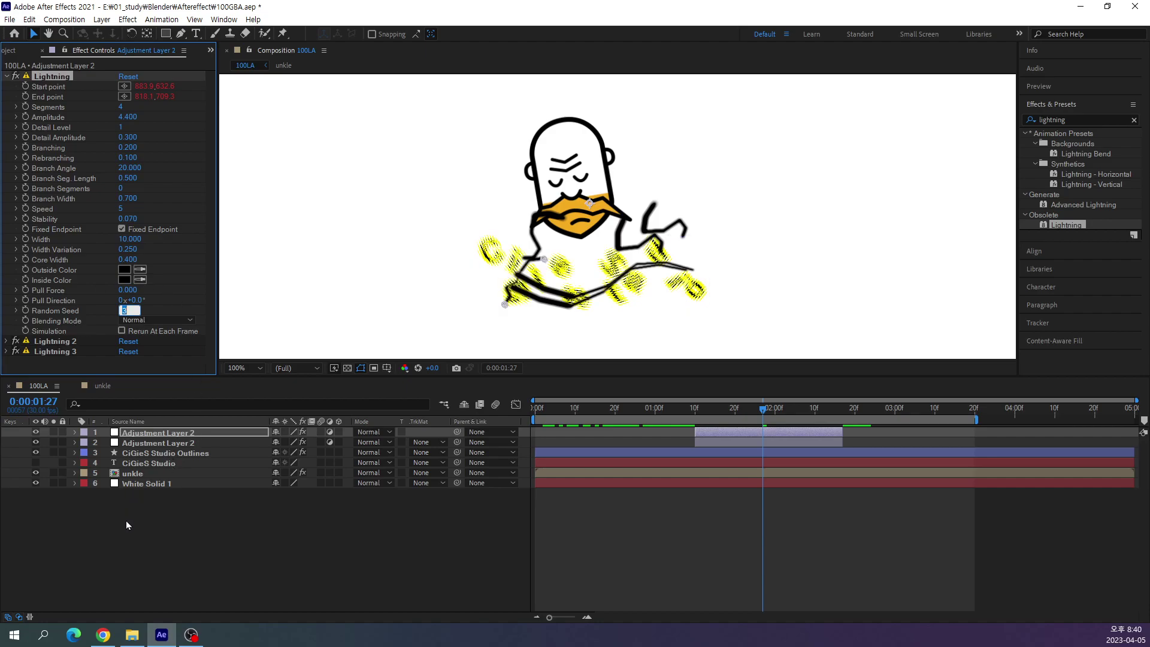
key(Down)
key(Return)
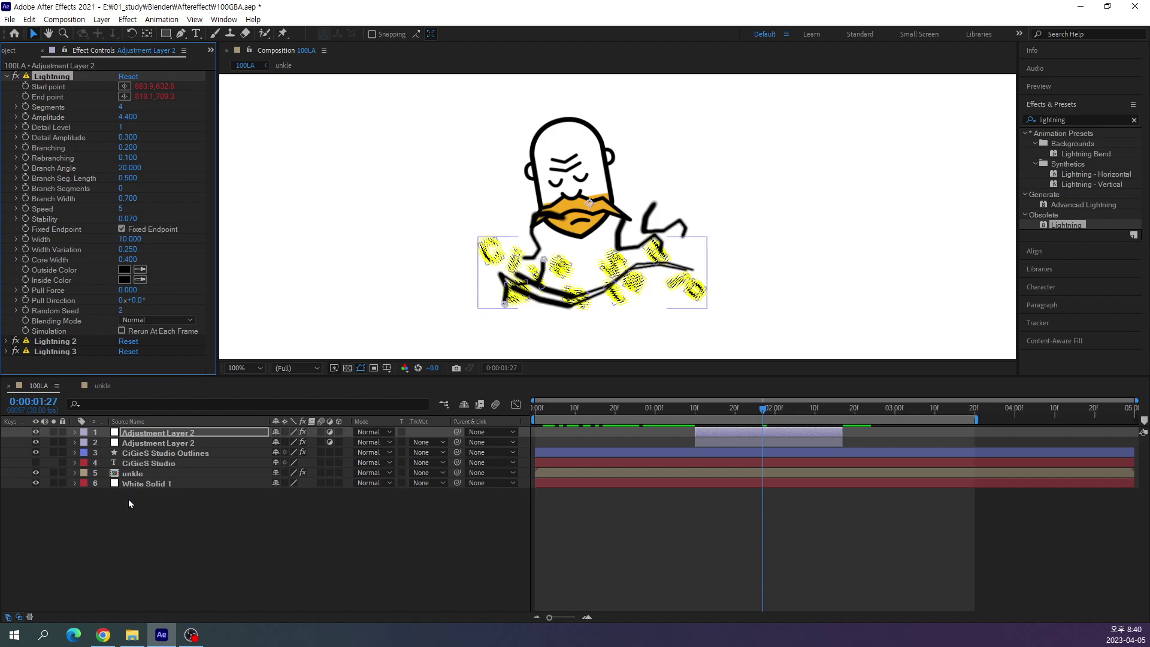
Set the Random Seed of Lightning 2 and Lightning 3 to 2 as well.
click(5, 341)
scroll(5, 342, down, 5)
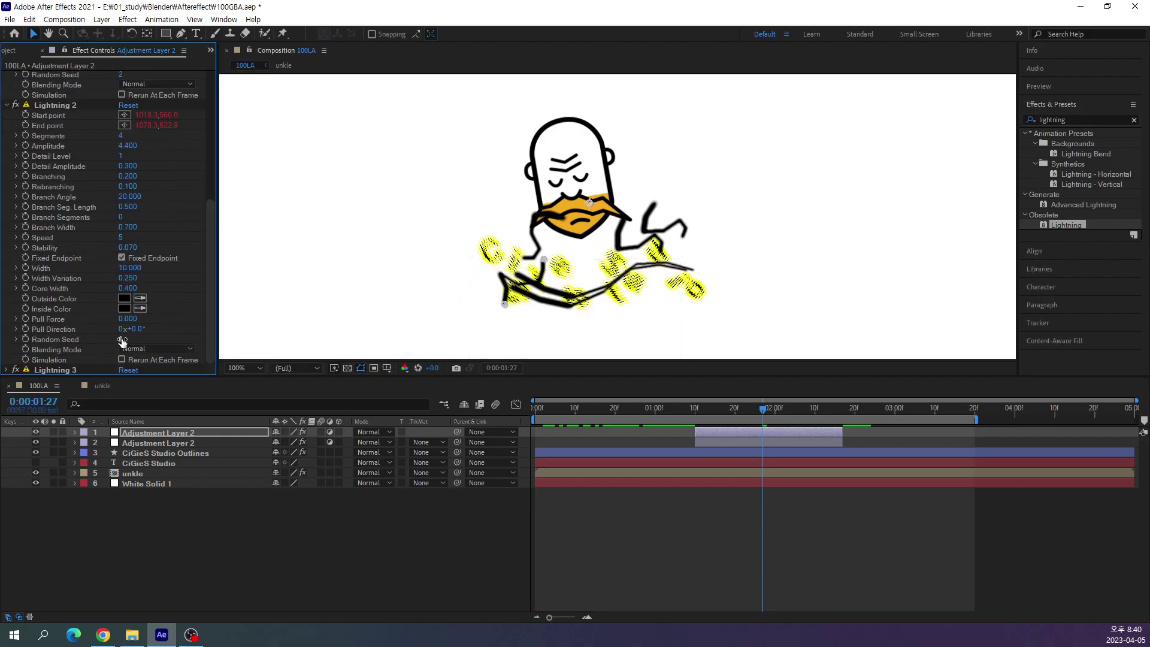
click(122, 341)
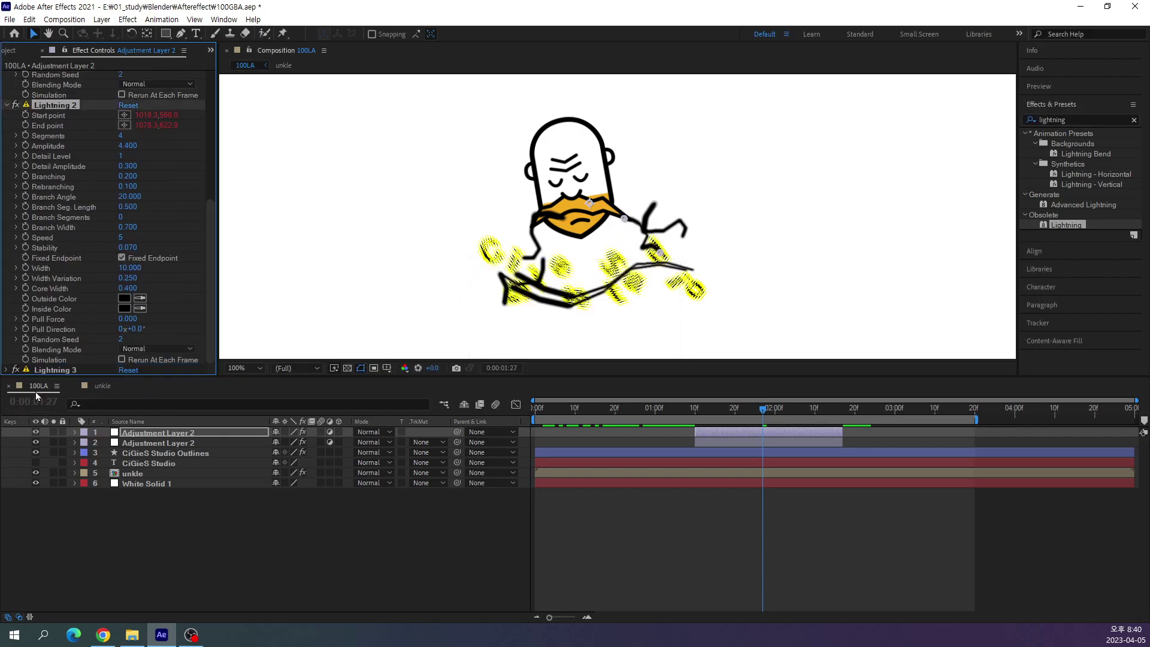
click(7, 370)
scroll(110, 291, down, 5)
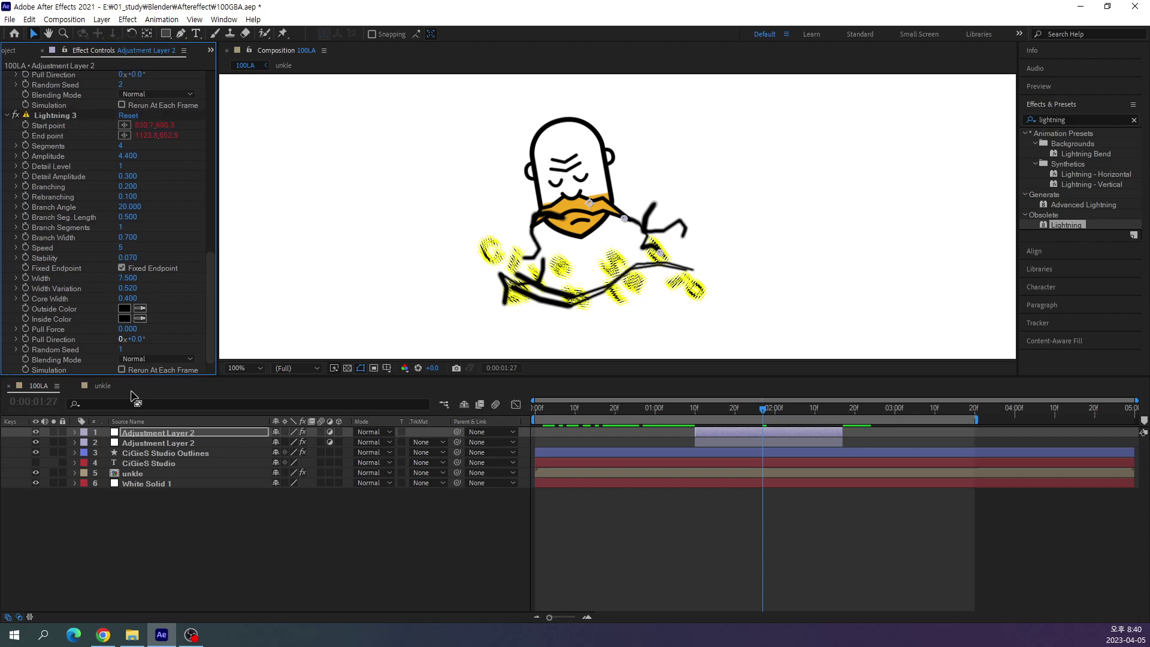
drag(121, 349, 127, 350)
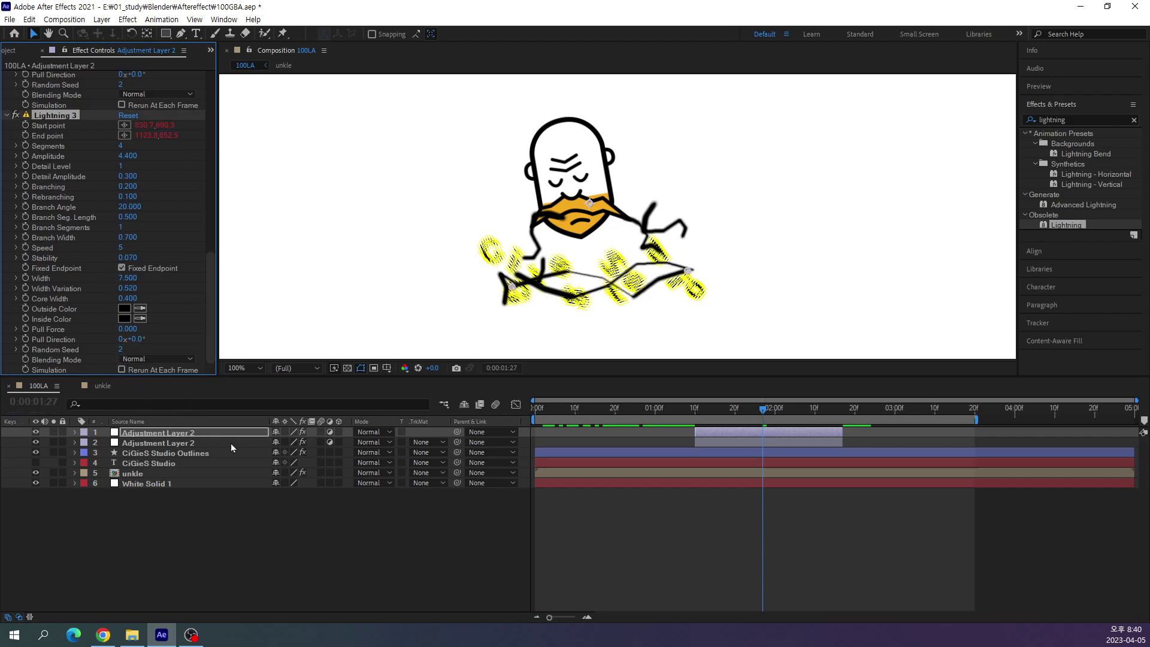
mouse_move(766, 416)
mouse_down()
mouse_move(745, 419)
mouse_move(750, 432)
mouse_move(783, 431)
mouse_move(742, 460)
mouse_move(830, 465)
mouse_move(681, 511)
mouse_move(759, 501)
mouse_up()
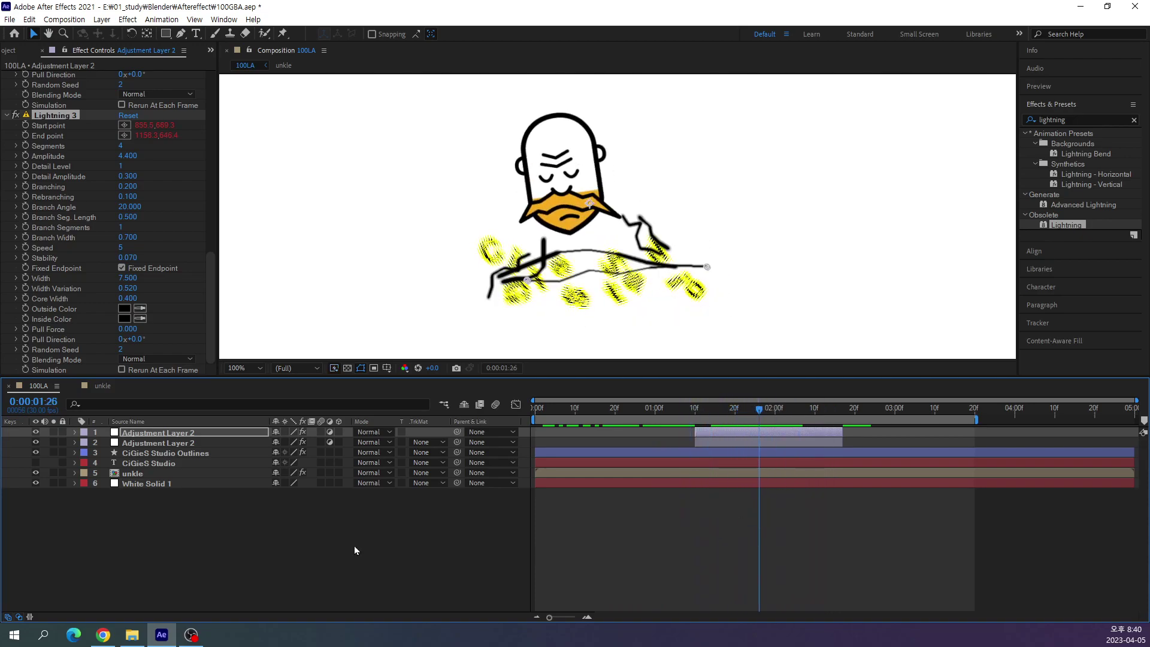
Pre-compose Adjustment Layer 2 into Adjustment Layer 2 Comp 1, moving all attributes inside.
click(168, 431)
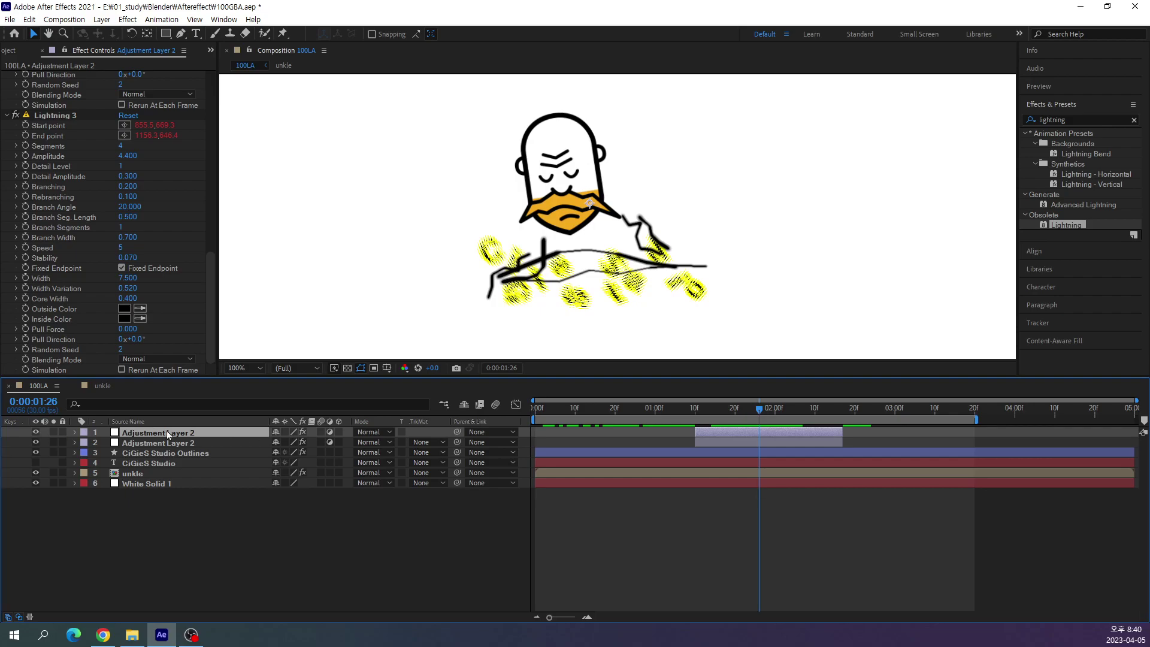
right_click(167, 433)
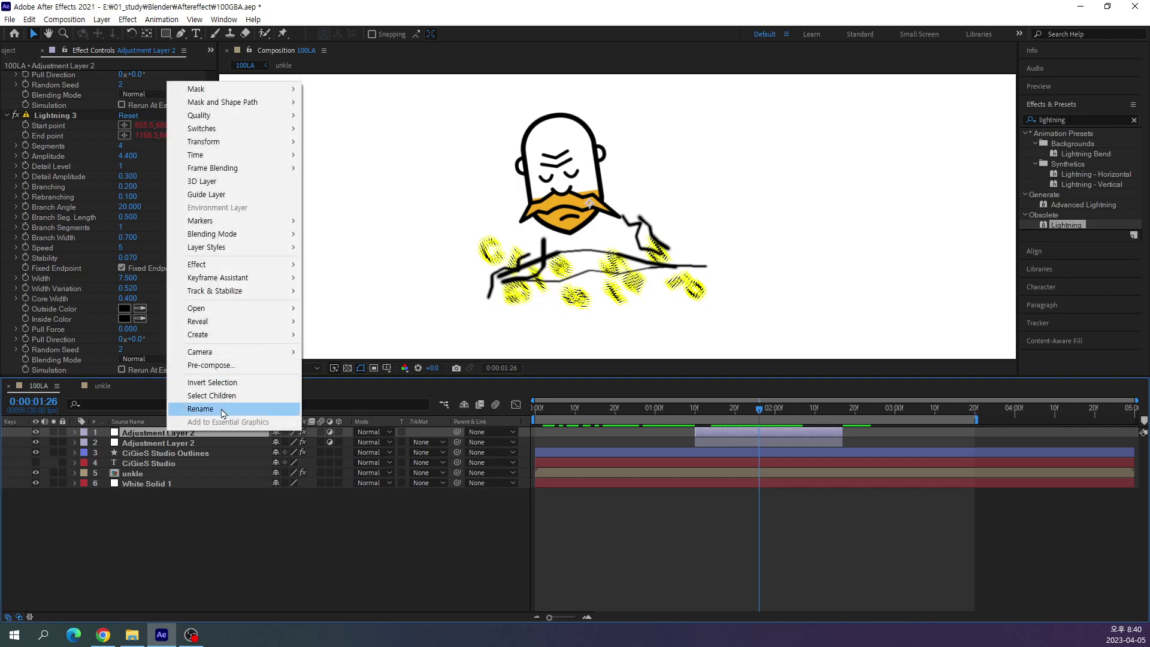
click(223, 367)
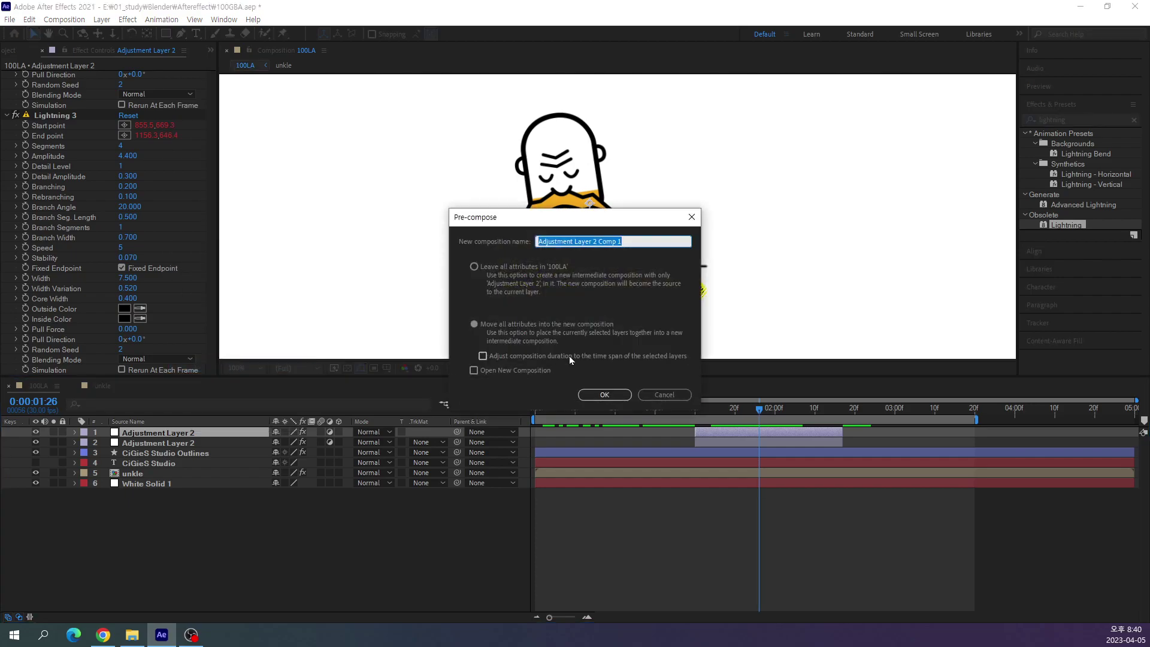
click(523, 268)
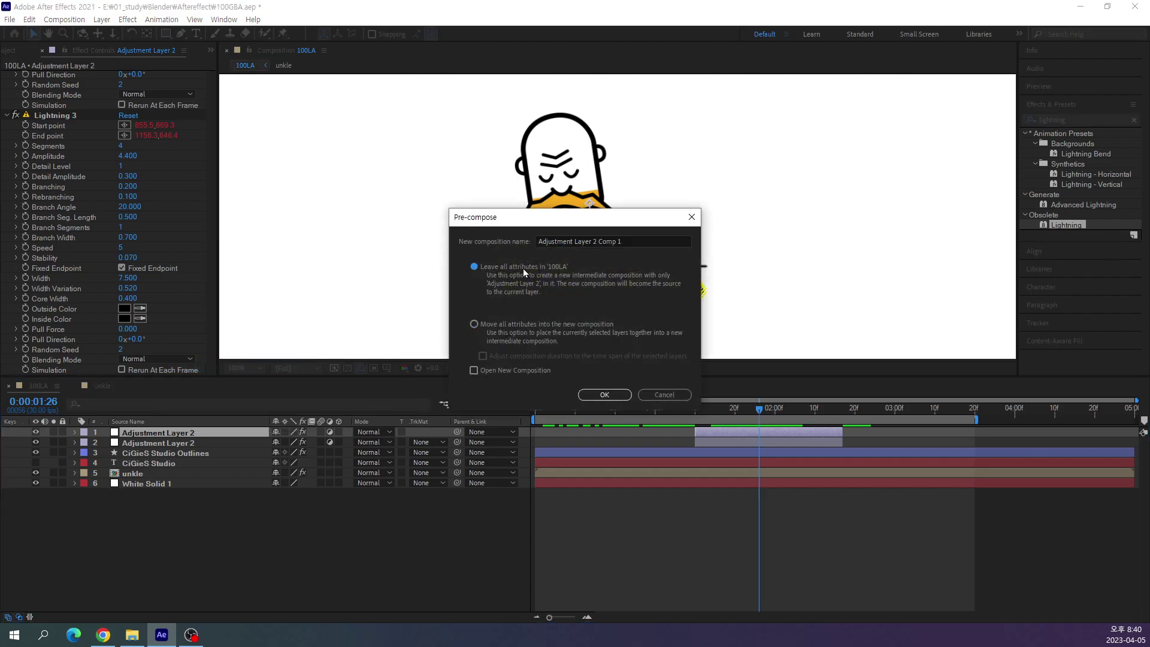
click(532, 325)
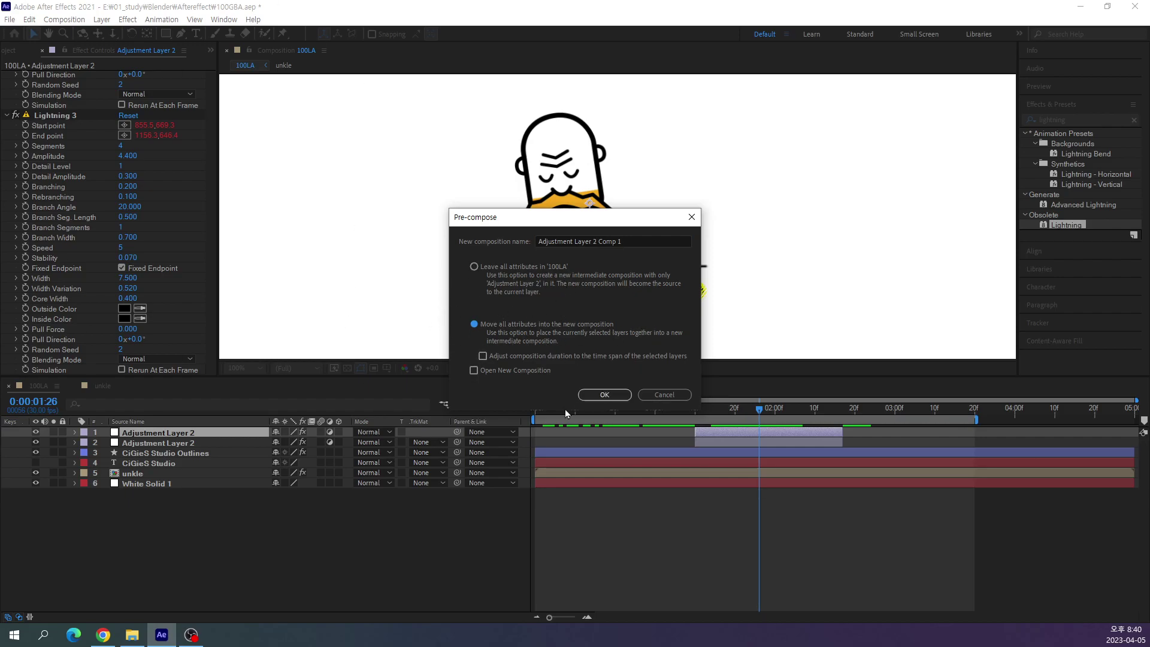
click(605, 394)
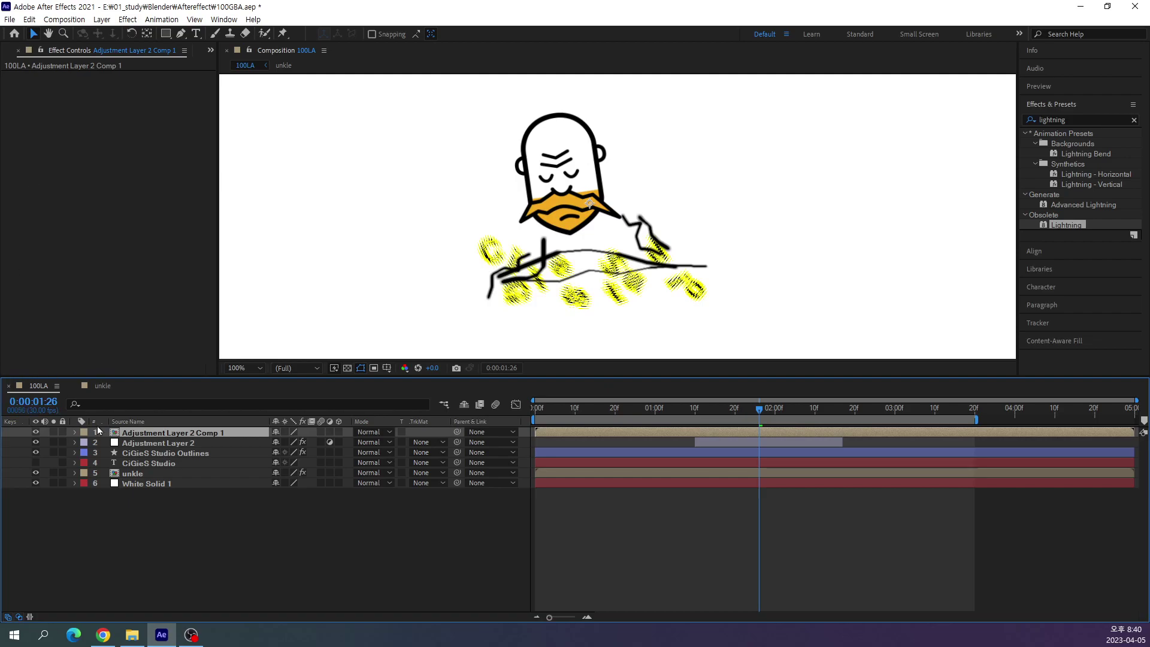
Add a Color Overlay layer style to the Adjustment Layer 2 Comp 1 layer.
right_click(142, 437)
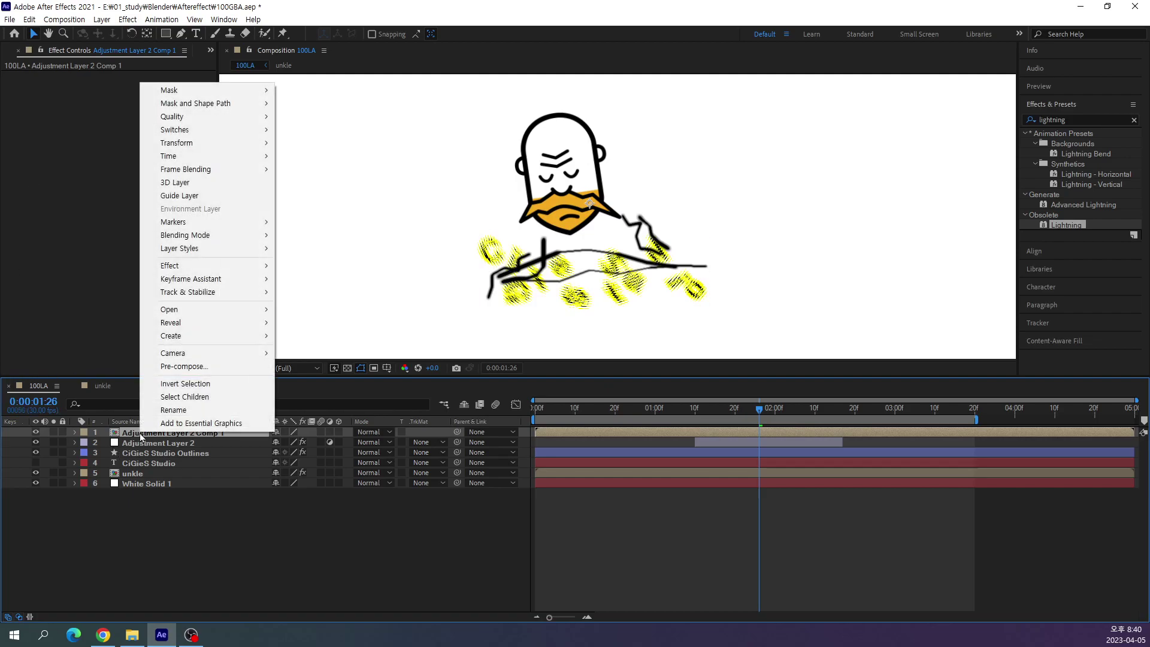
mouse_move(209, 254)
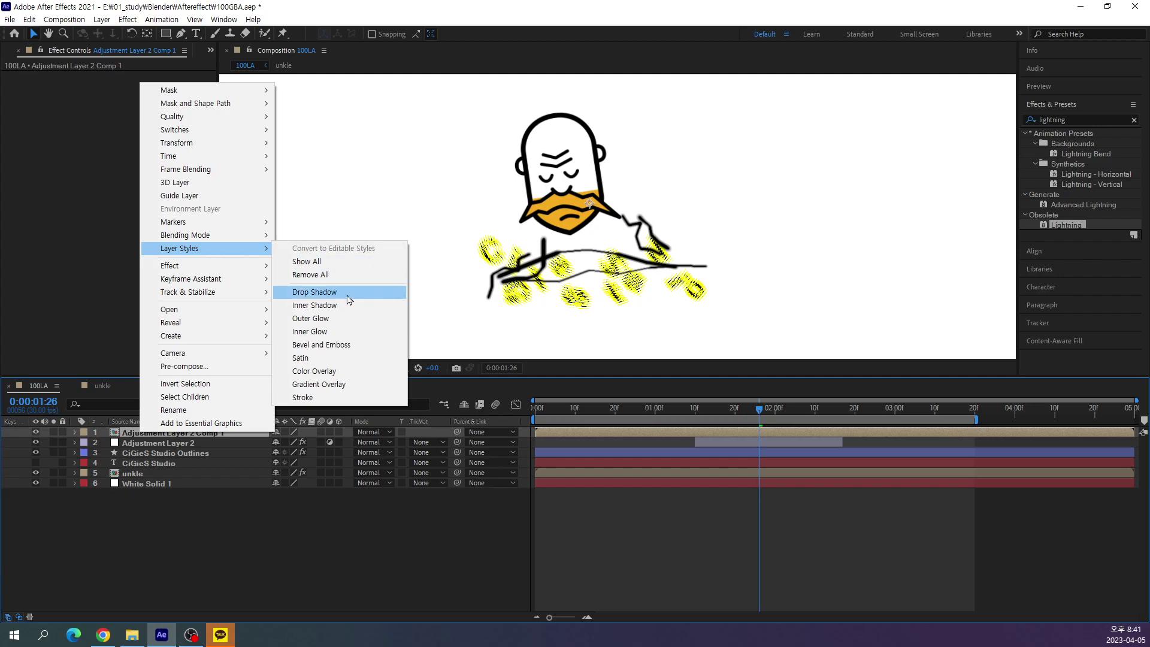
click(347, 372)
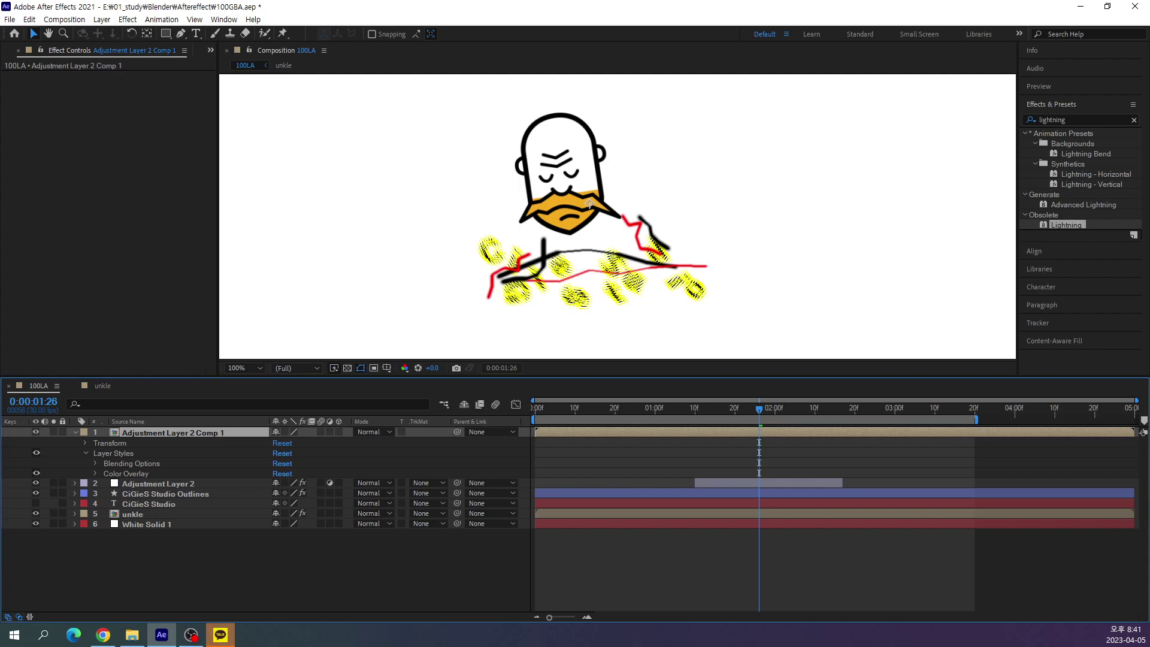
click(115, 456)
click(131, 475)
Set the Color Overlay to the beard's orange (F5AB1F) and return to the start.
click(98, 474)
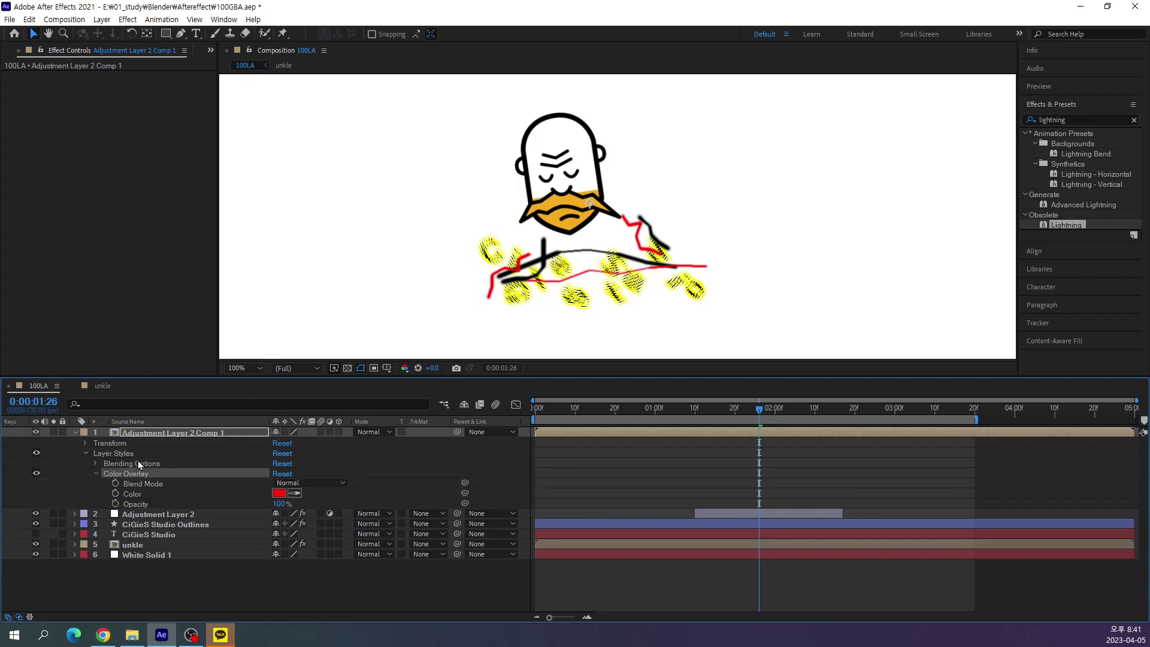
click(279, 494)
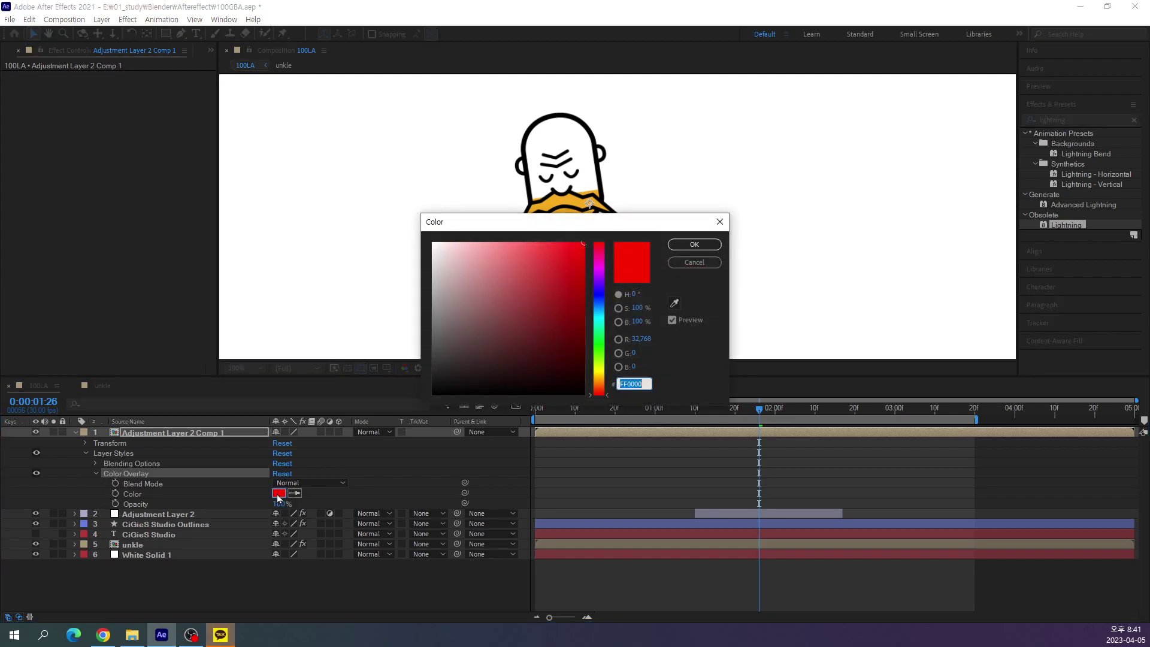
click(674, 303)
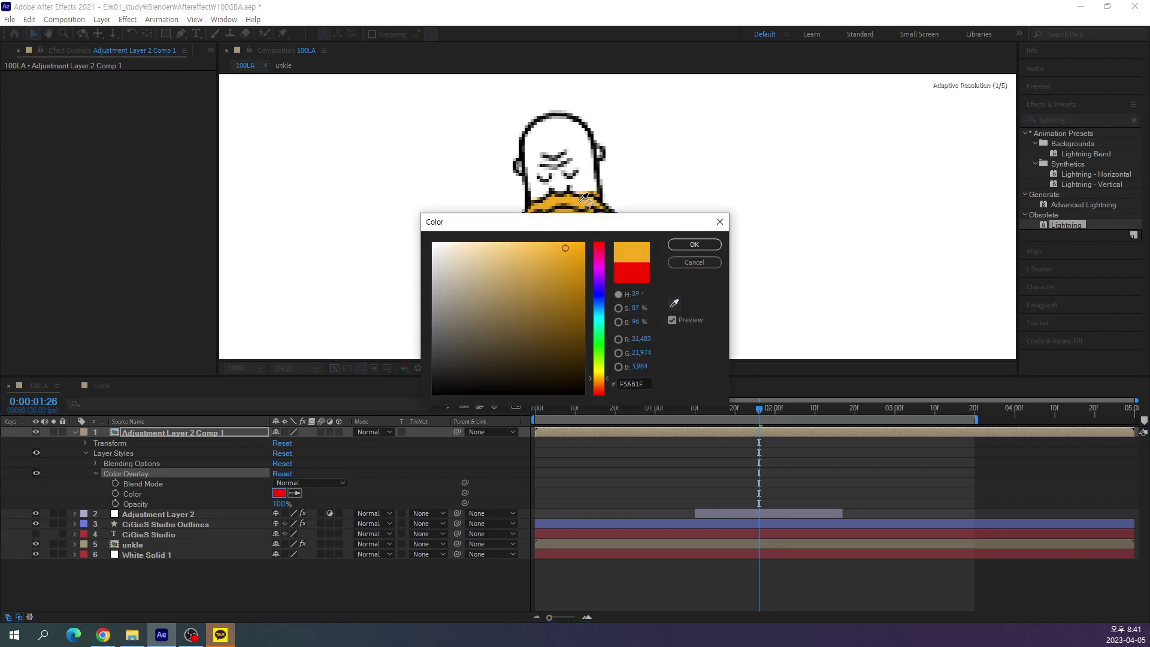
click(589, 201)
click(698, 245)
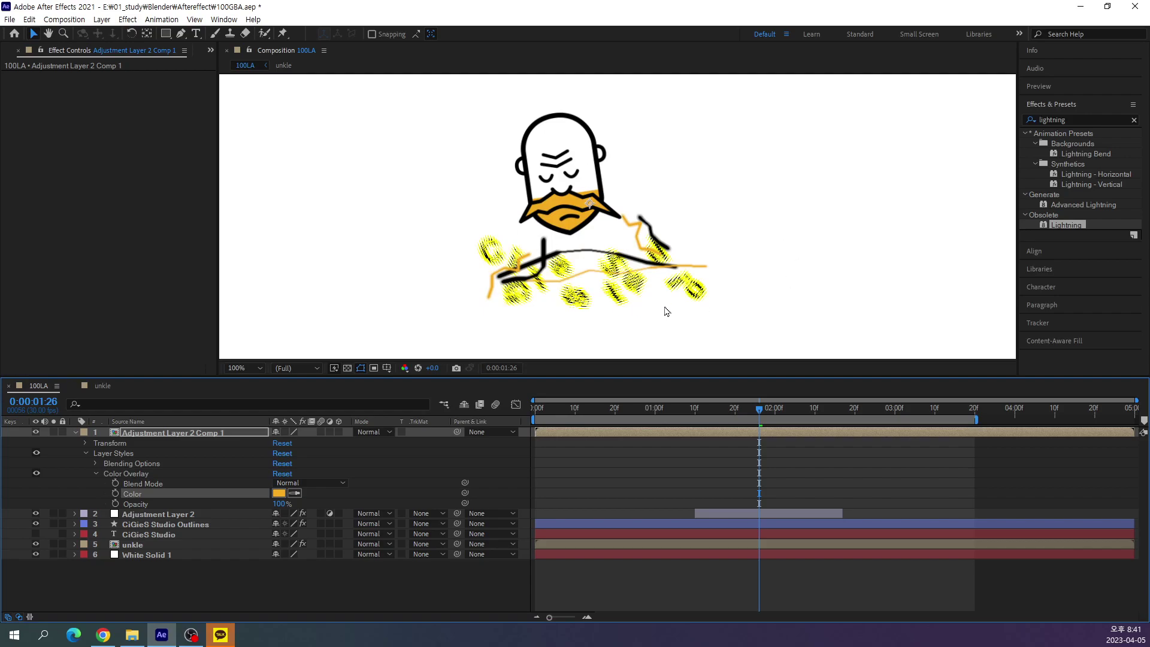
drag(761, 410, 535, 409)
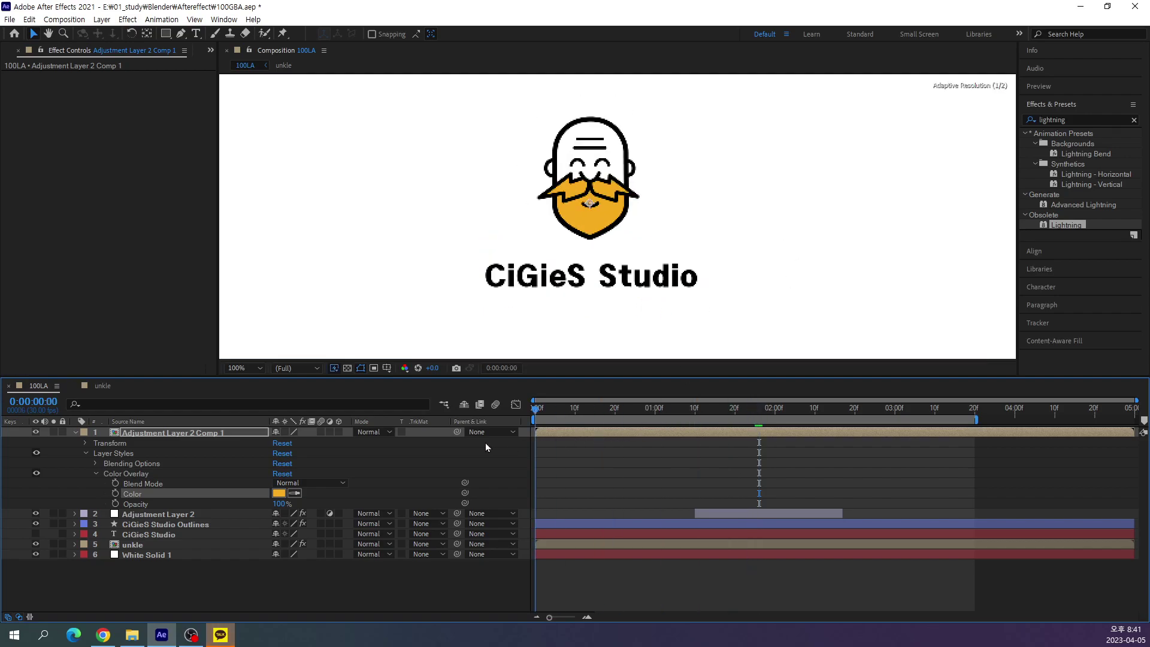
Play the composition from 0:00 and stop around 1:22.
key(space)
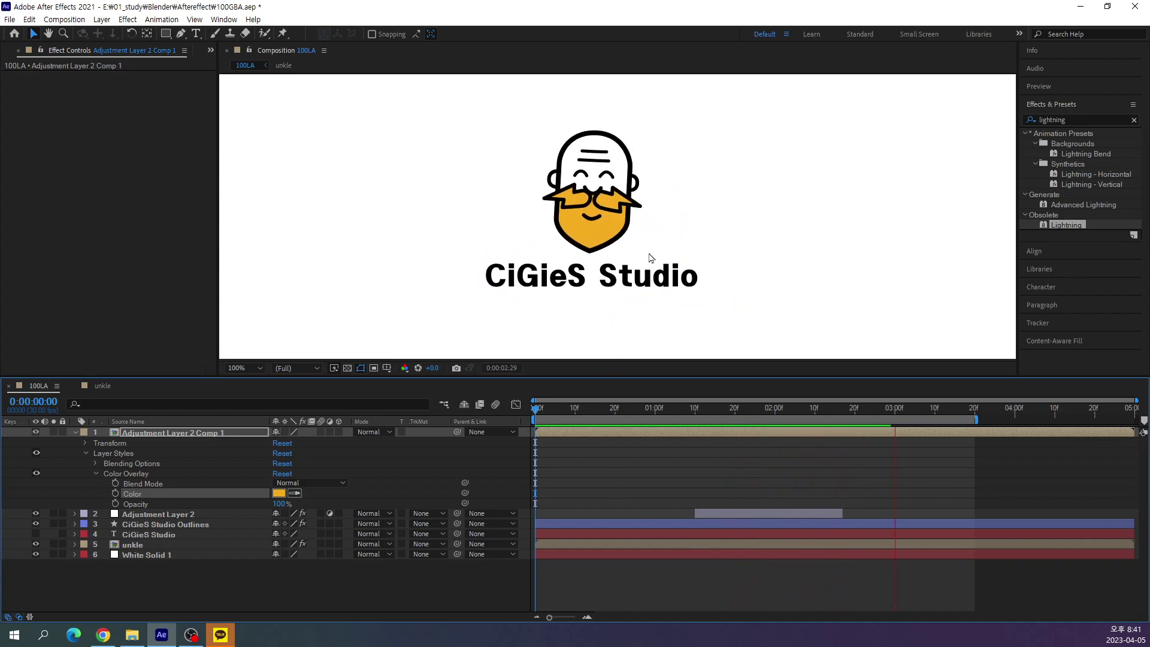
click(745, 413)
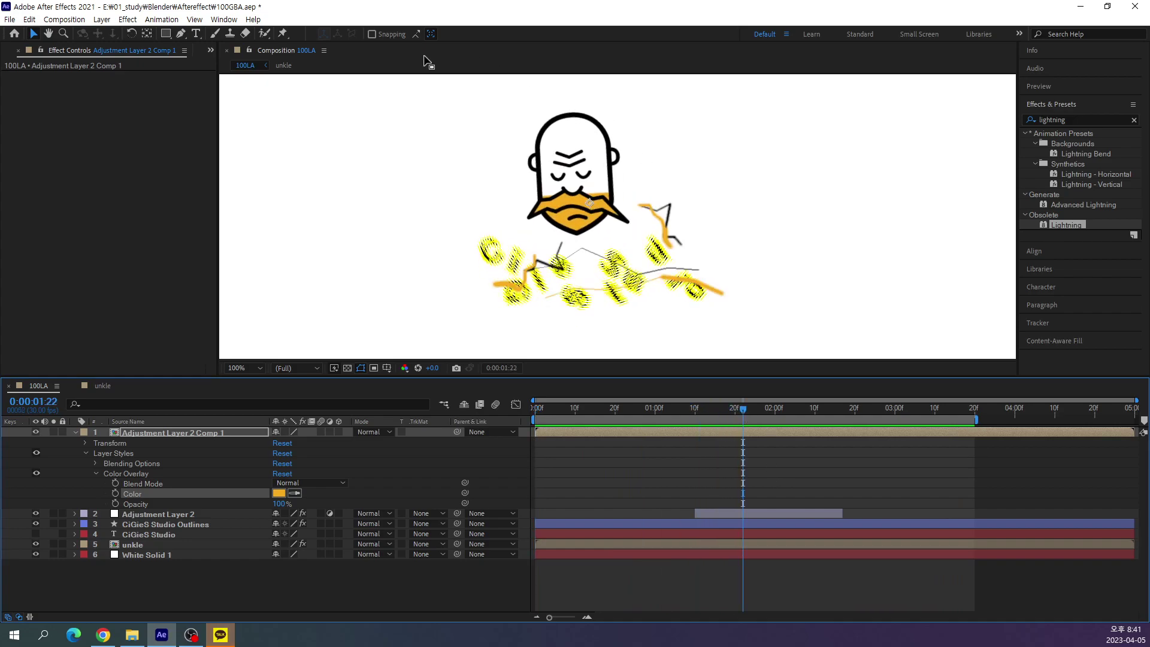
Recolour the CiGieS Studio Outlines strokes to the beard's orange, then preview.
click(139, 526)
click(138, 525)
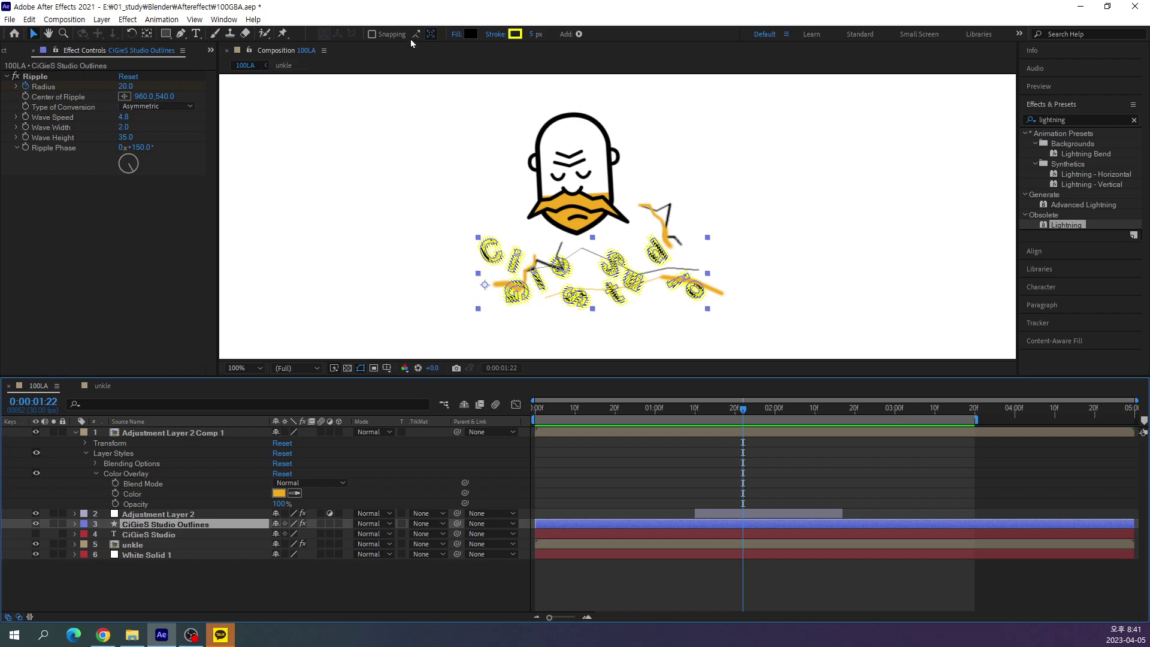
click(514, 34)
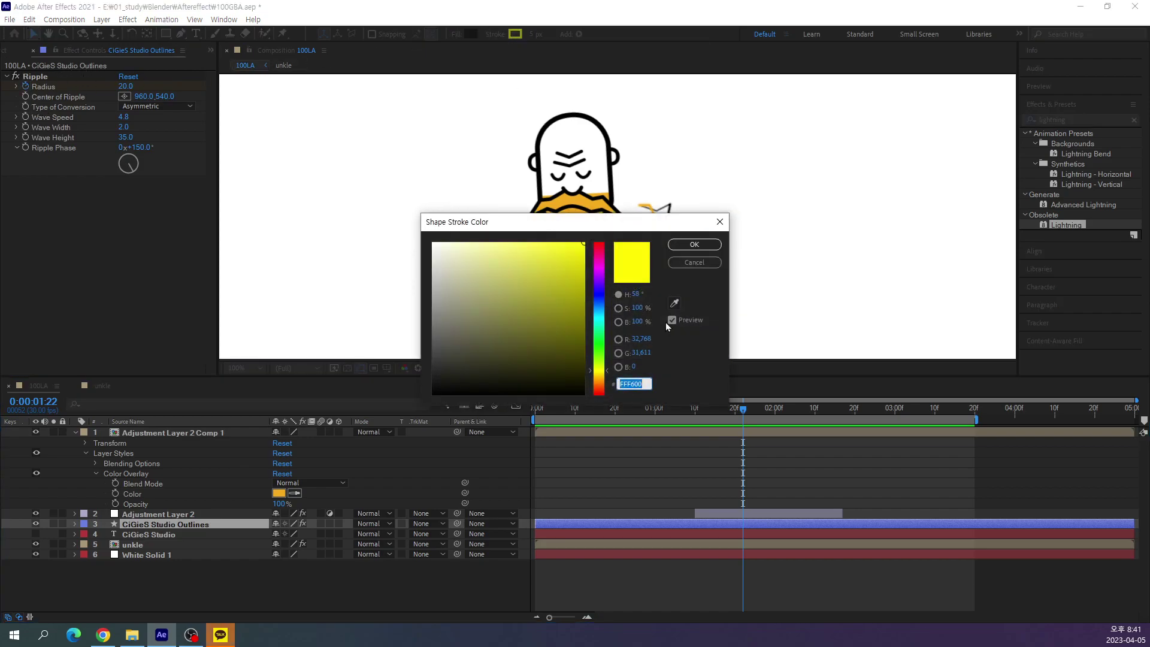
click(674, 304)
click(558, 194)
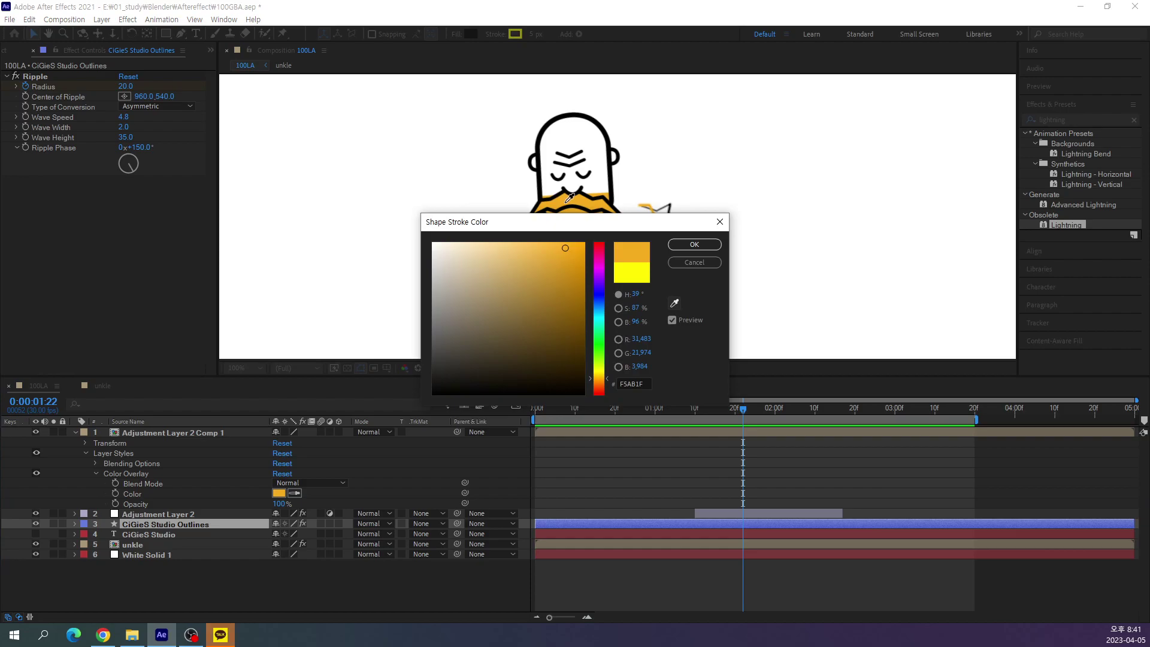
click(692, 244)
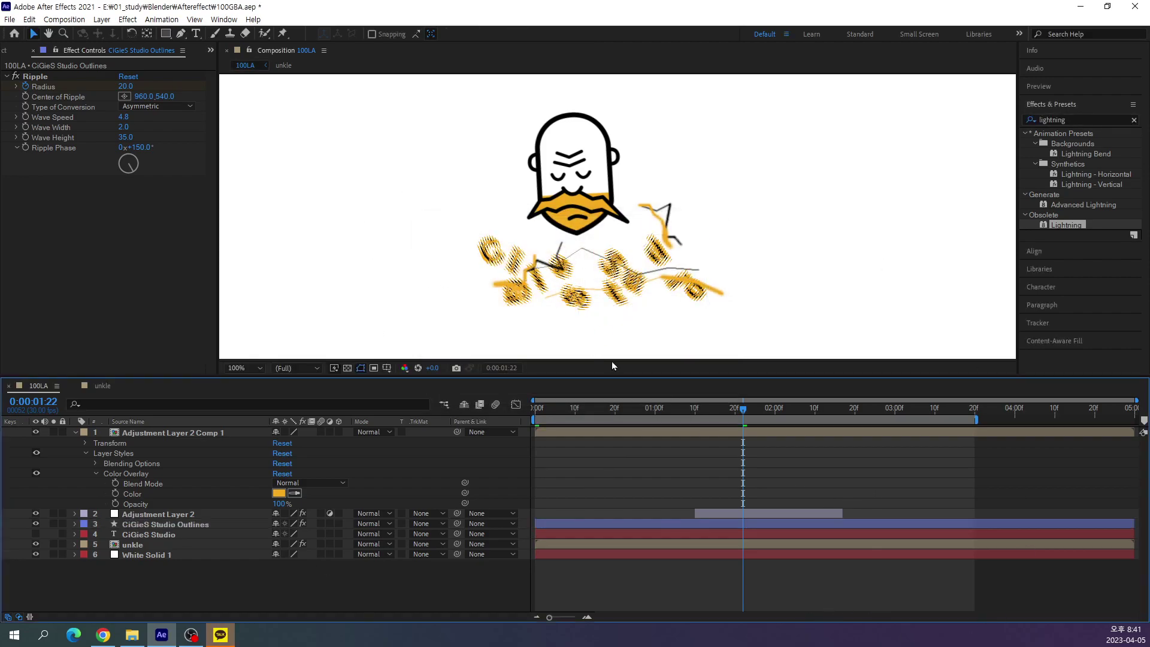
key(space)
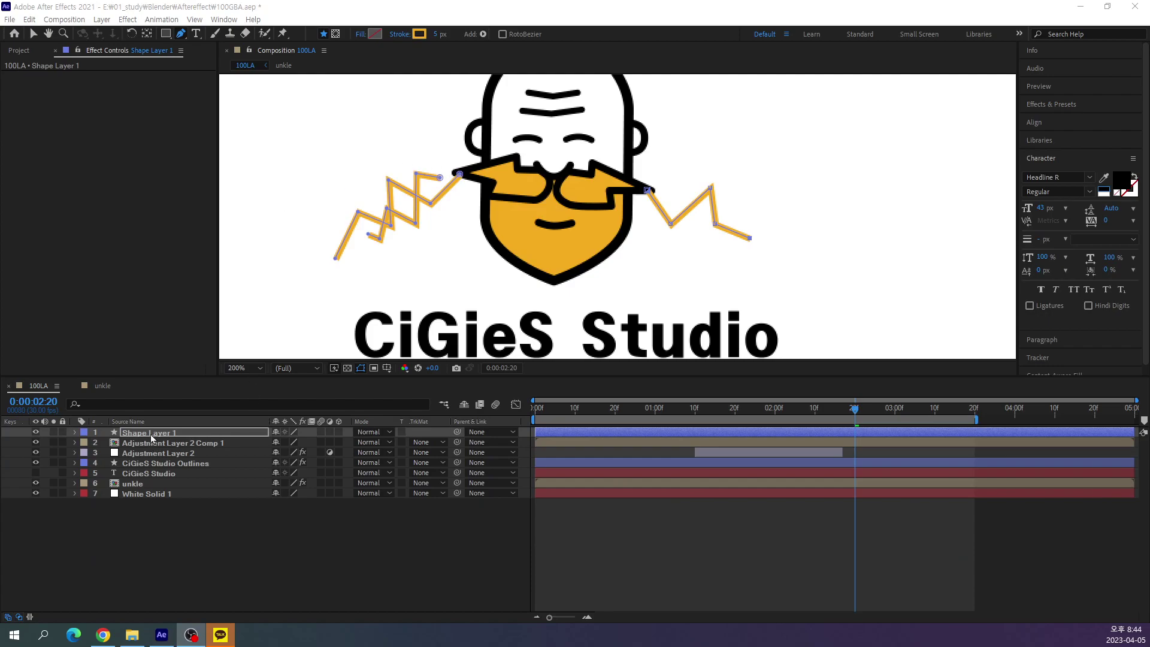
Confirm the shape layer's name and draw a six-point zigzag at the upper right.
key(Return)
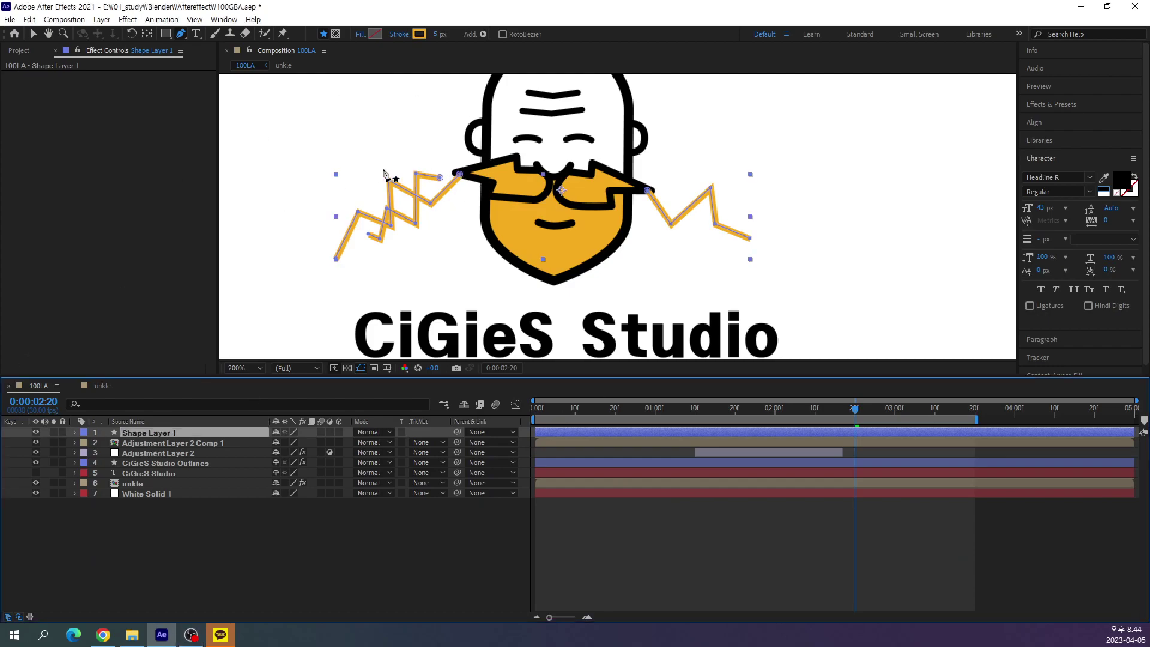
click(658, 164)
click(703, 121)
click(745, 204)
click(767, 143)
click(787, 185)
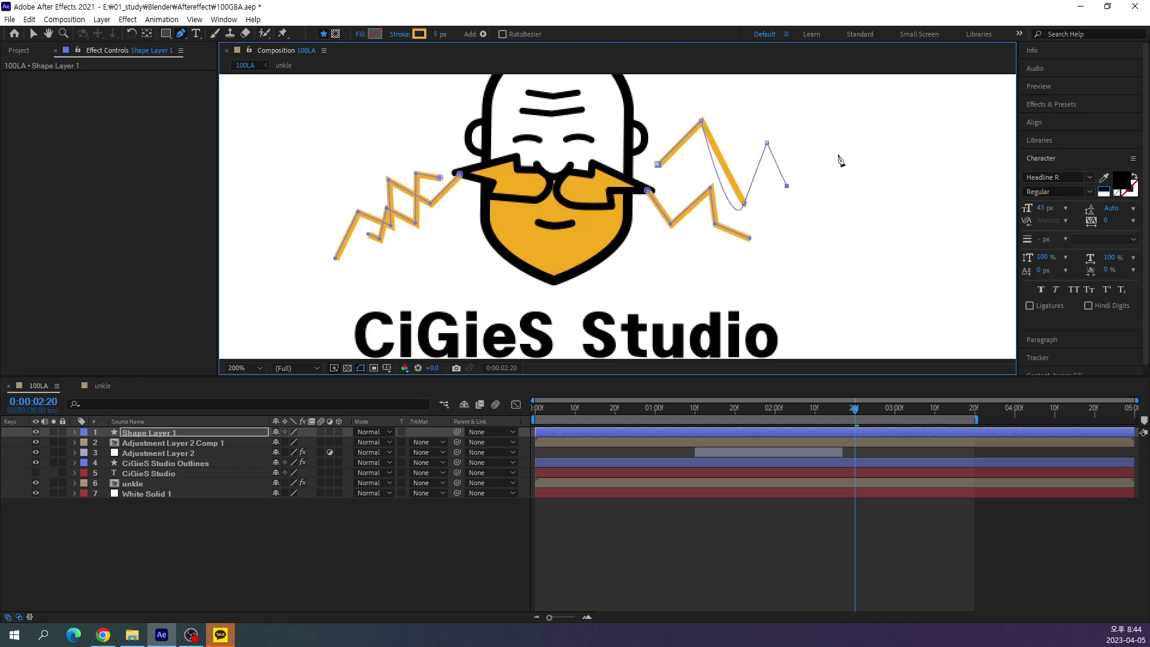
click(837, 155)
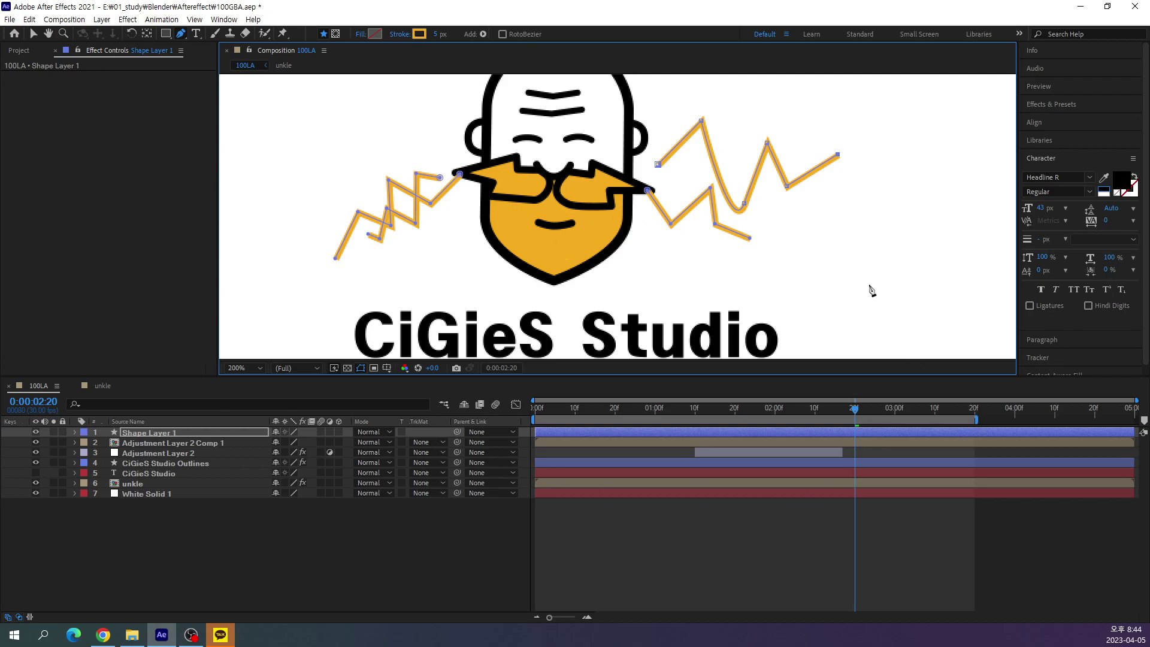
Delete that extra upper-right zigzag, deselect the layer and scrub the timeline.
key(v)
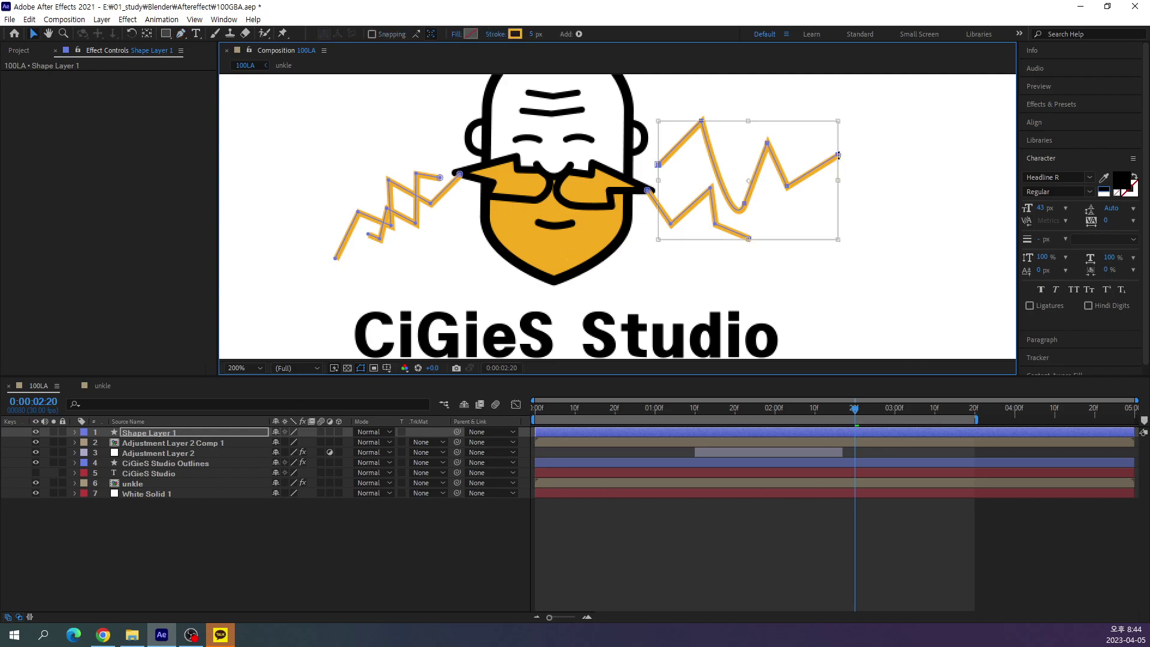
key(Delete)
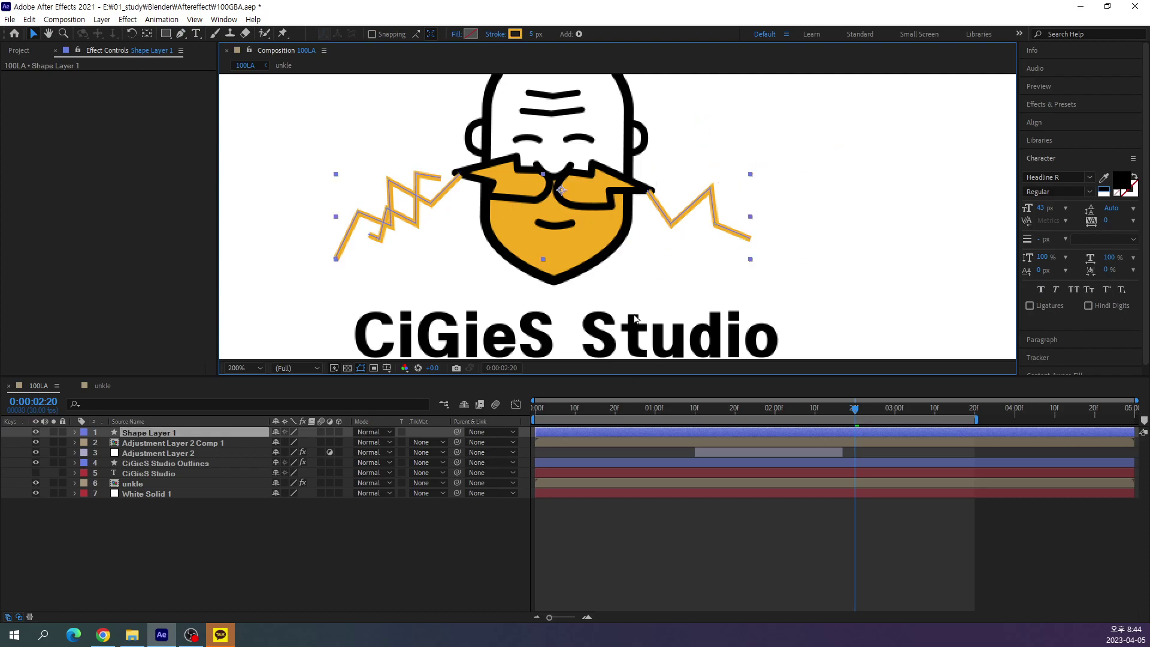
click(421, 541)
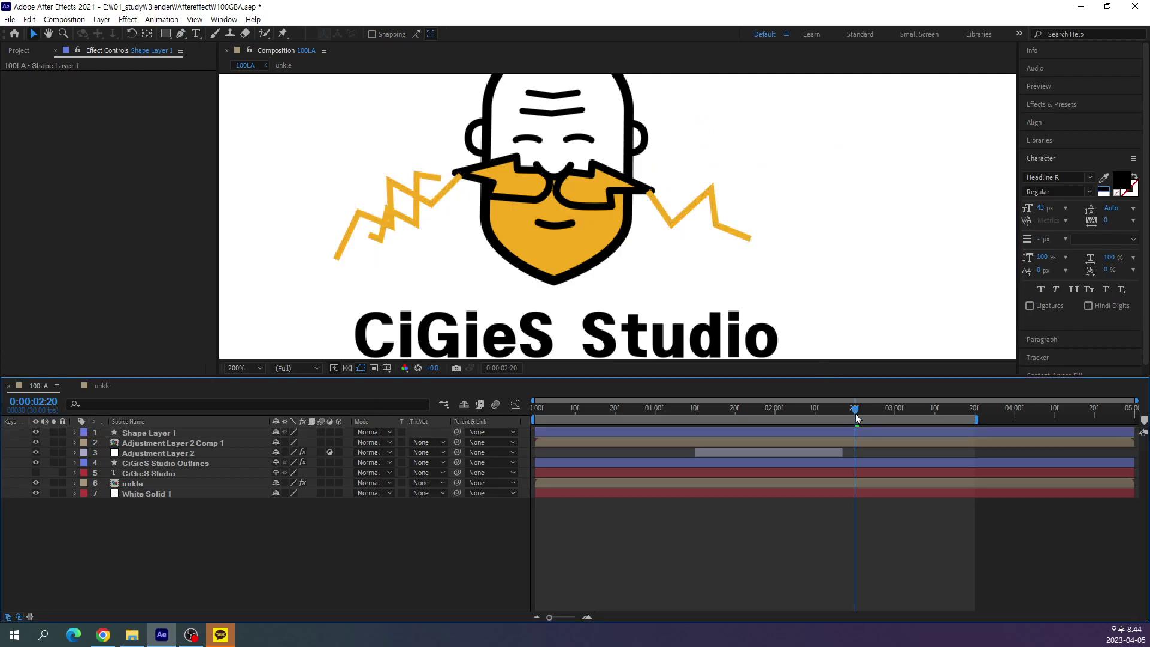
mouse_move(856, 418)
mouse_down()
mouse_move(839, 419)
mouse_move(858, 441)
mouse_up()
Delete Shape 4 from Shape Layer 1's contents and select Shape 1, the left zigzag.
click(73, 433)
click(88, 447)
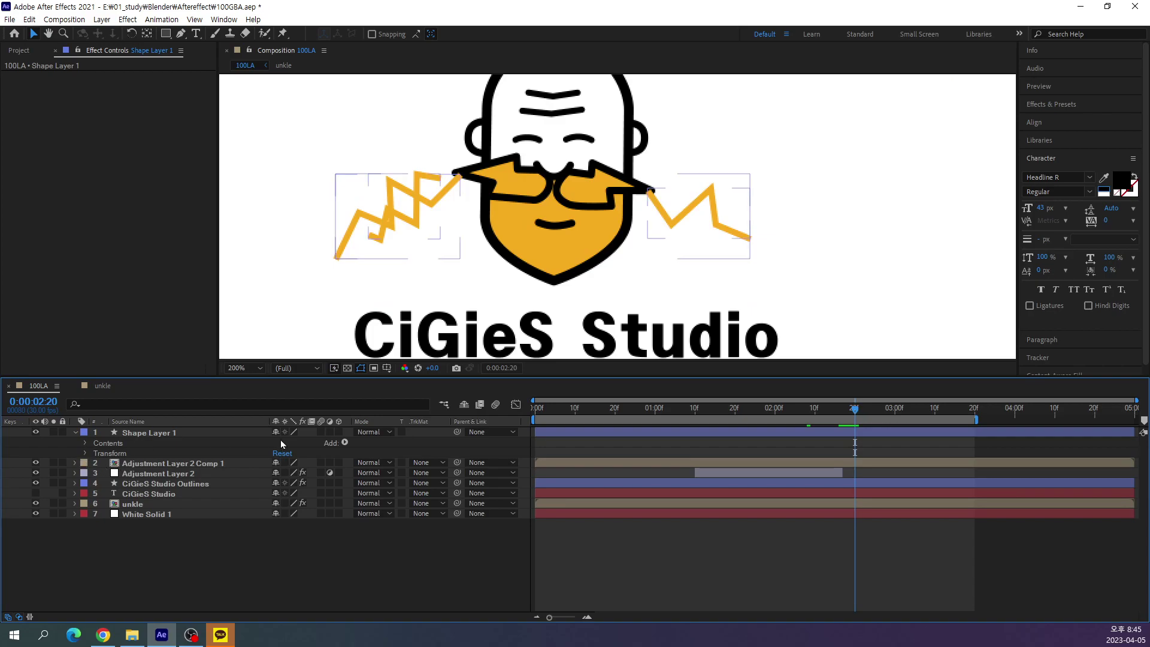
click(86, 444)
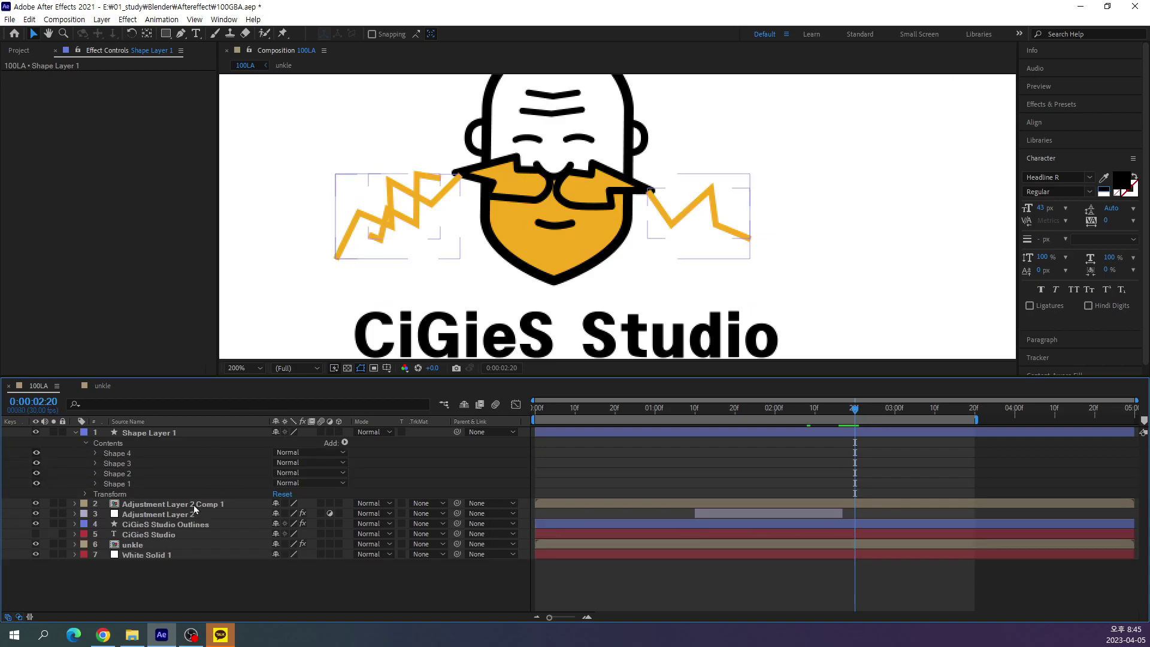
click(109, 484)
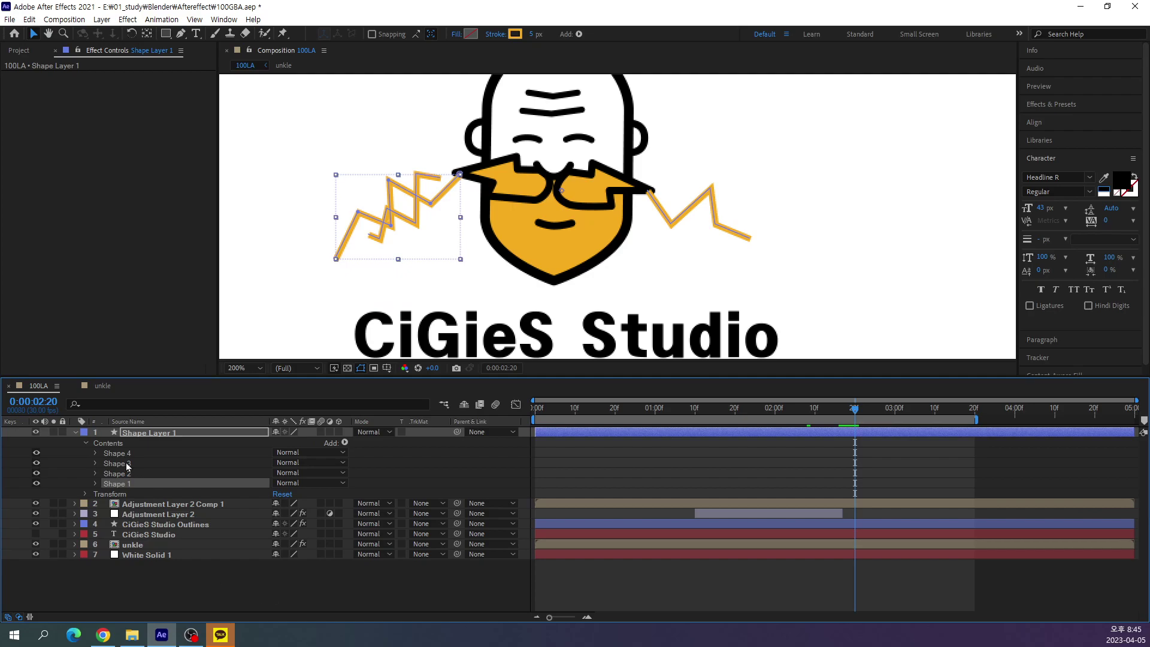
click(125, 475)
click(130, 464)
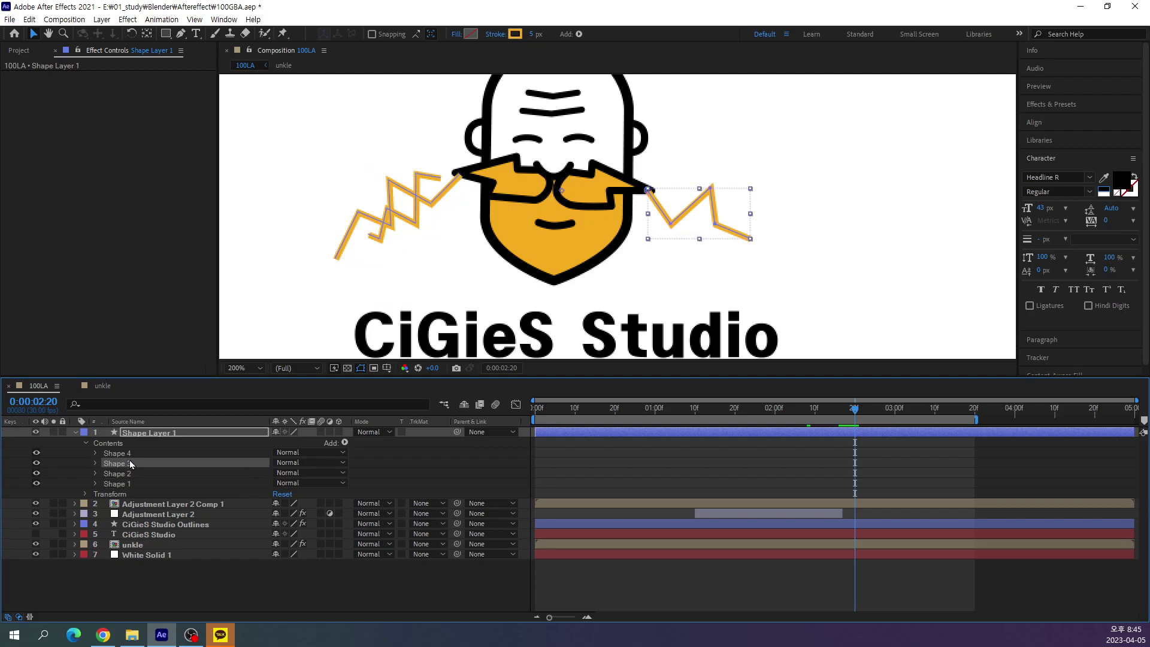
click(132, 453)
key(Delete)
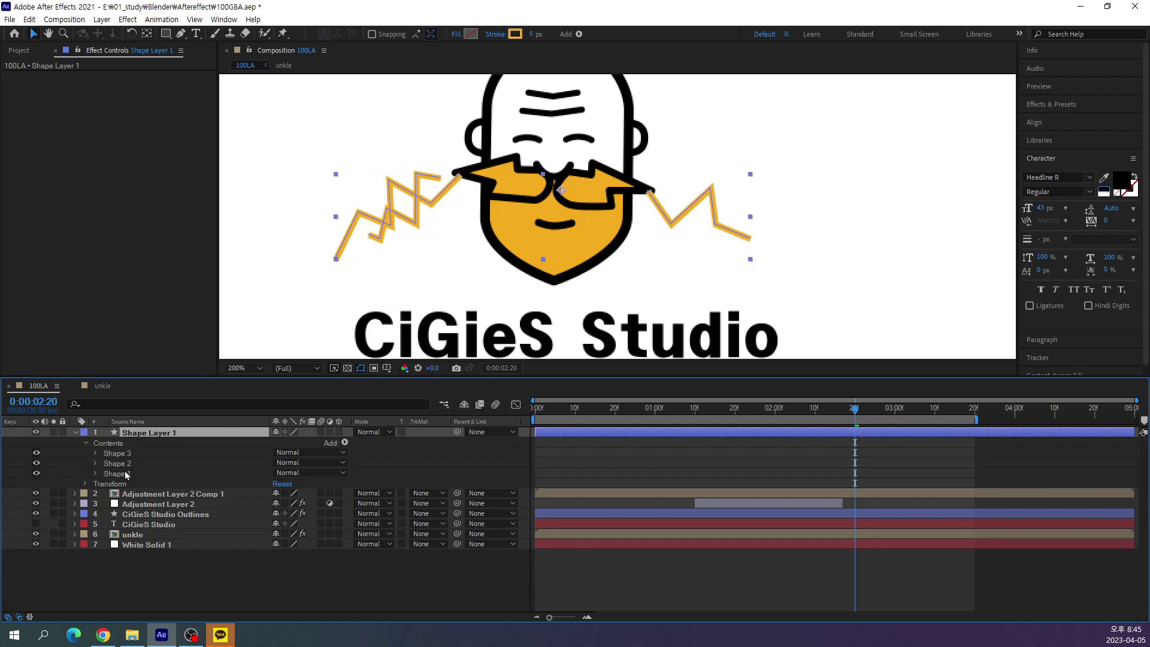
click(126, 474)
click(344, 444)
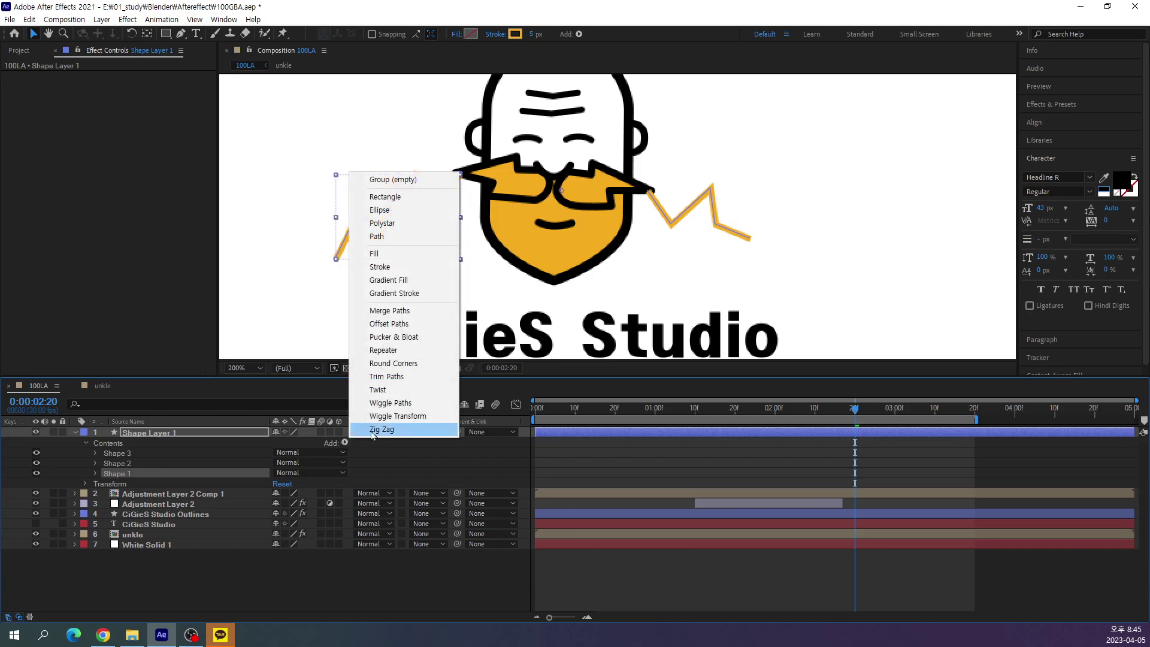
Add Trim Paths to Shape 1 and drag its End down to hide the stroke.
click(411, 378)
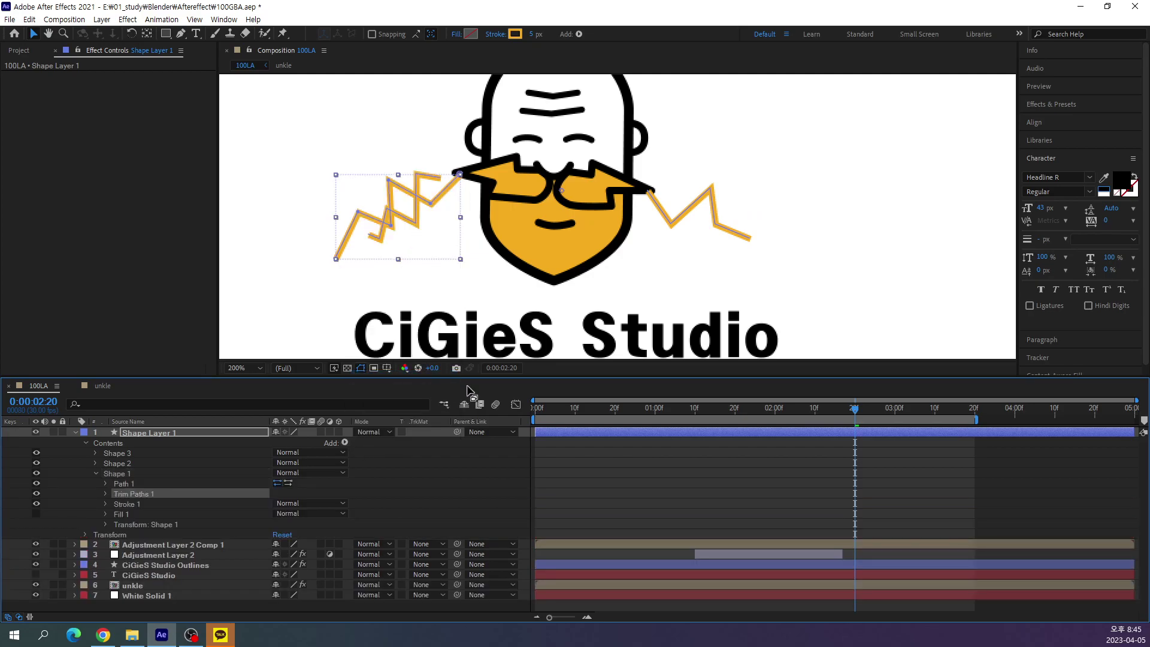
click(105, 494)
drag(284, 516, 213, 515)
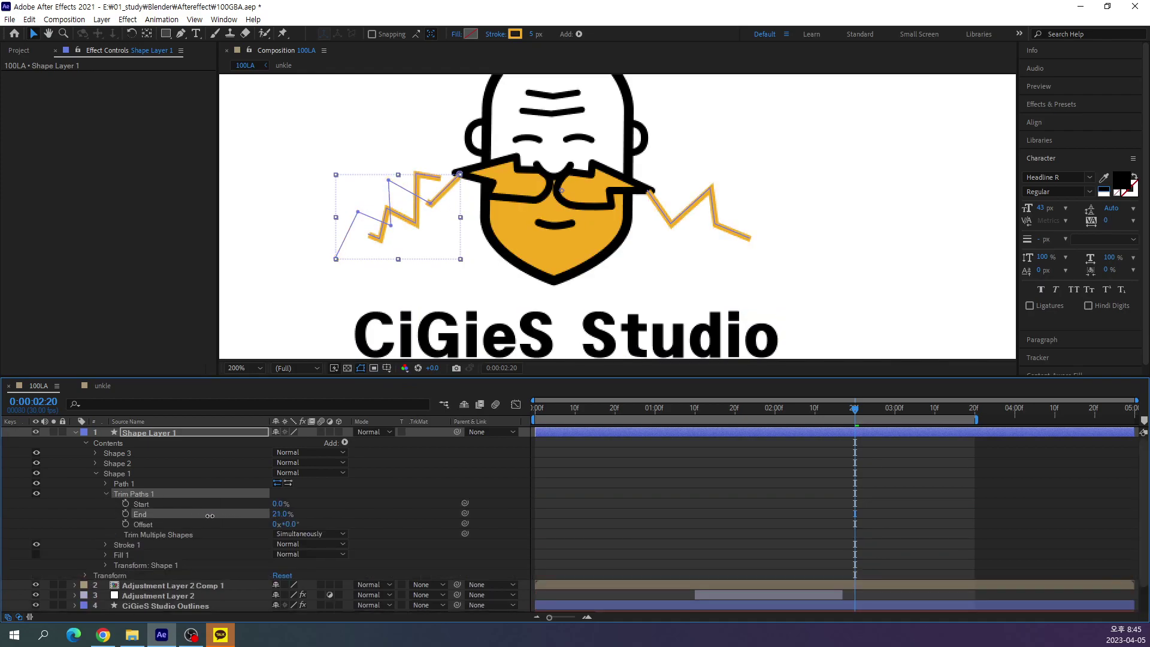
drag(213, 516, 223, 514)
drag(281, 515, 88, 522)
Keyframe Trim Paths End from 0% at 2:20 to 100% at 3:00.
click(126, 514)
mouse_move(855, 415)
mouse_down()
mouse_move(855, 435)
mouse_move(895, 436)
mouse_up()
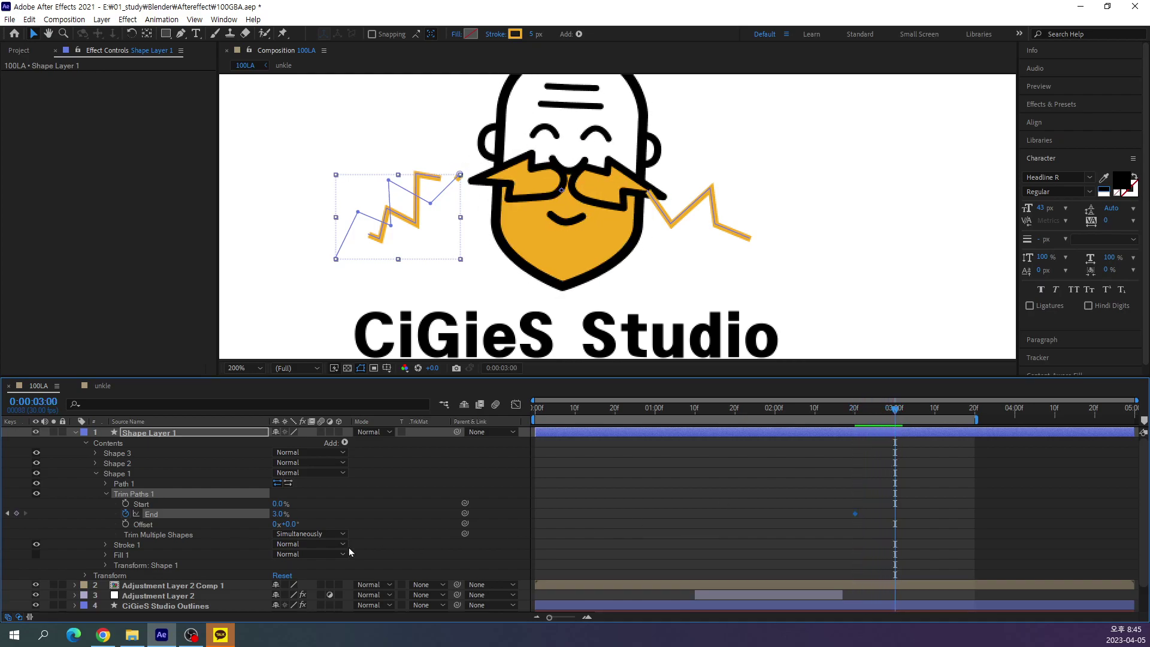
drag(289, 519, 491, 528)
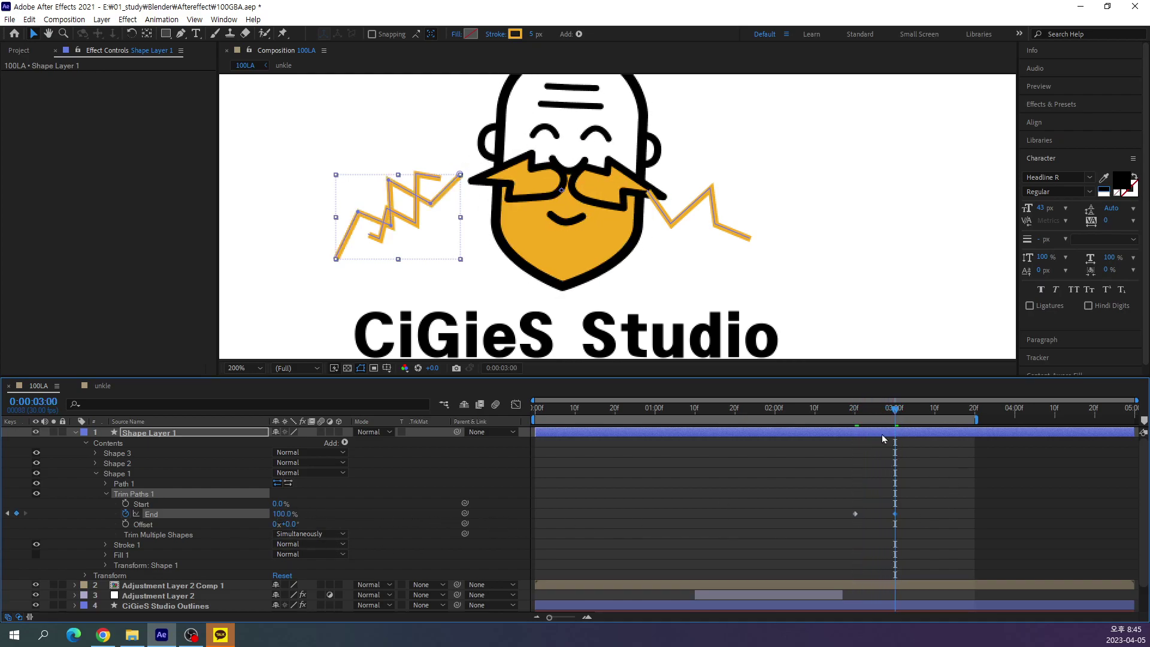
drag(896, 414, 856, 413)
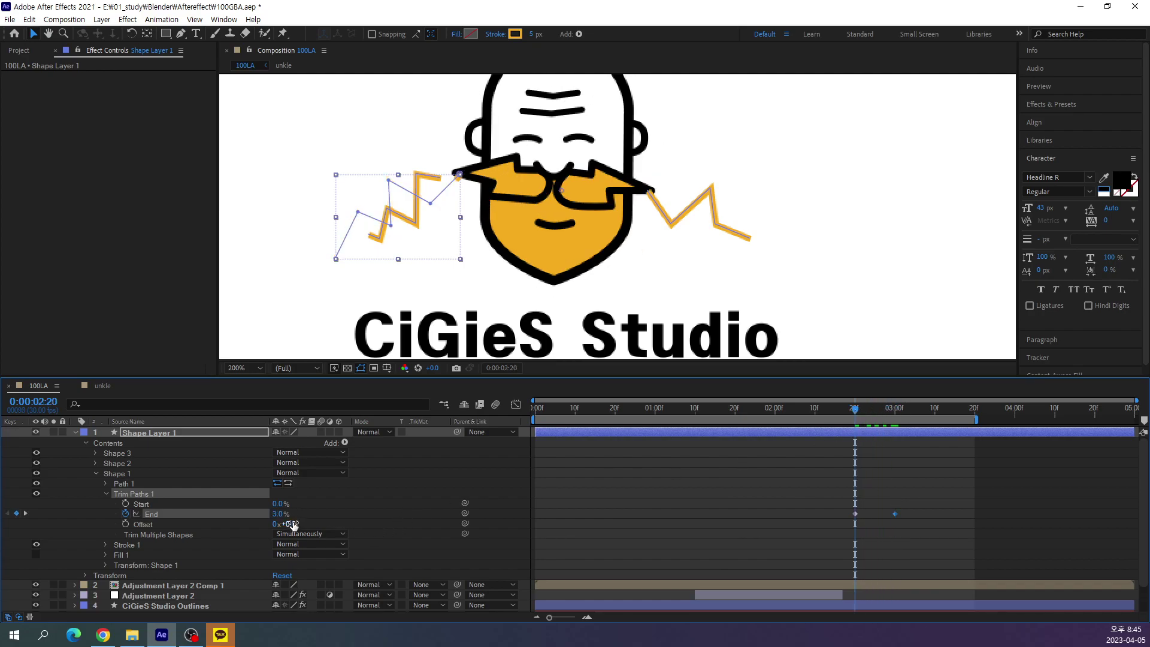
click(277, 514)
text(0)
key(Return)
Step frame by frame from 2:28 to check the left zigzag drawing on.
mouse_move(857, 414)
mouse_down()
mouse_move(890, 421)
mouse_move(856, 423)
mouse_up()
key(Page_Down)
key(Page_Down)
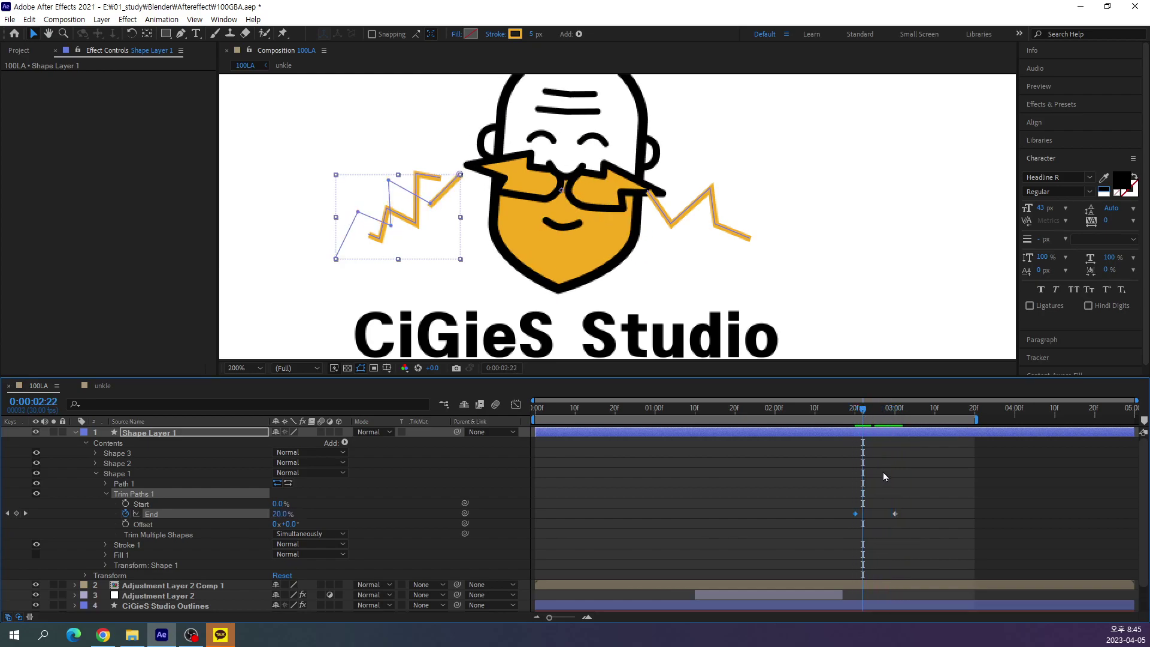
key(Page_Down)
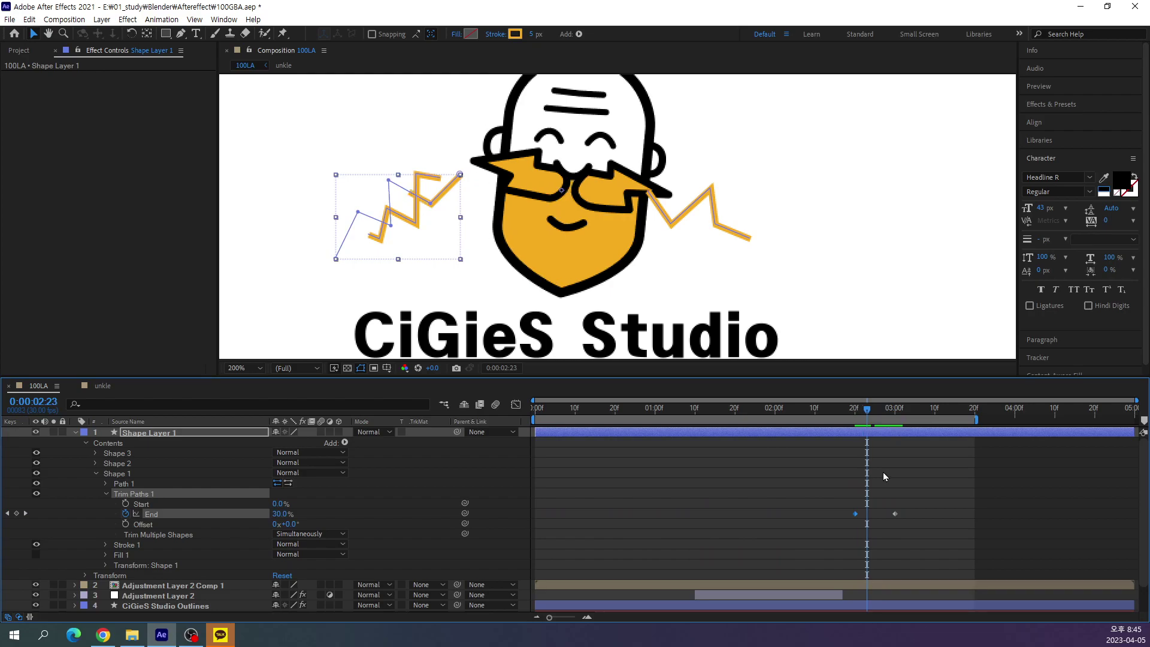
key(Page_Down)
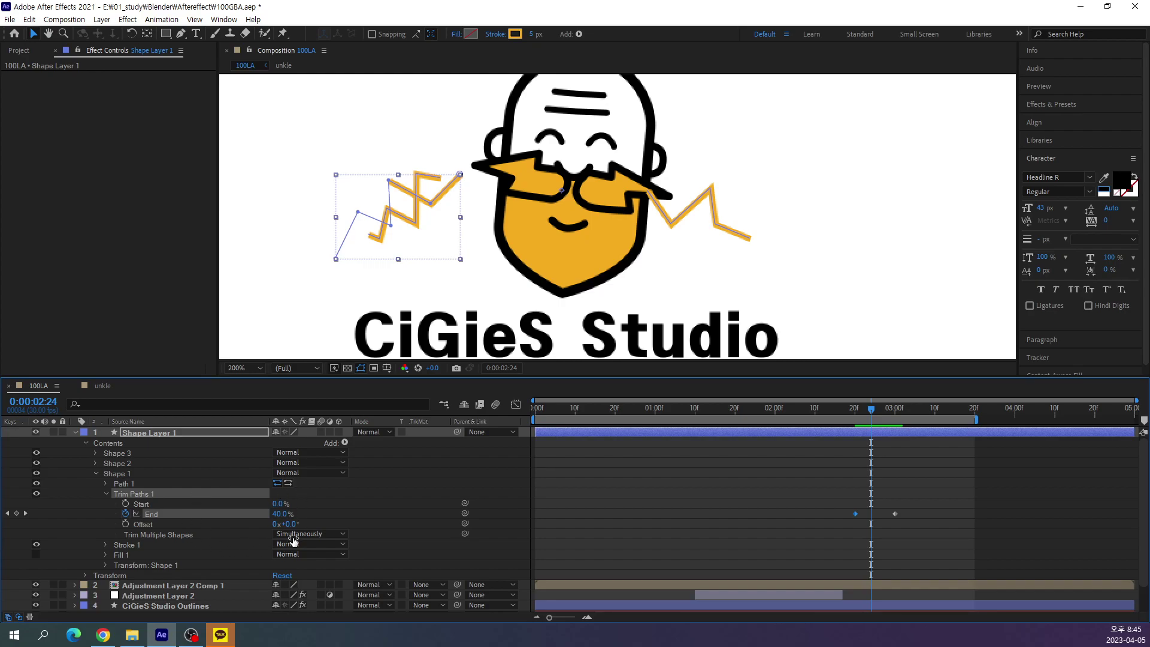
Key Shape 1's Trim Paths Start from 0% at 2:24 to 100% at 3:04, then scrub to check.
click(126, 505)
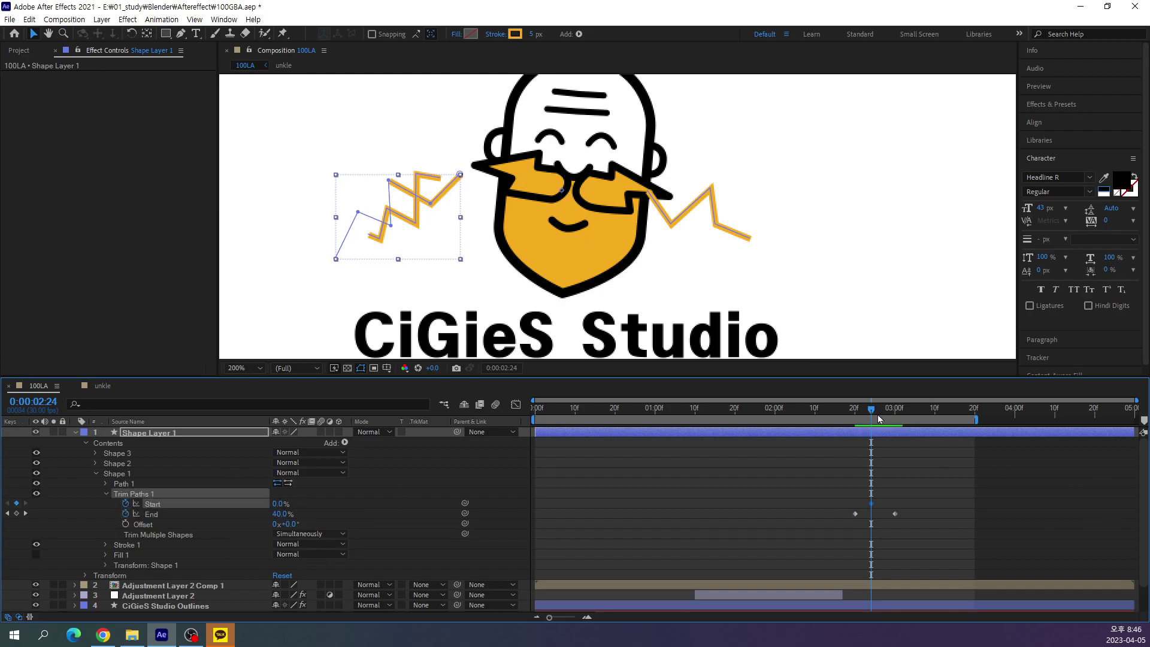
drag(886, 412, 907, 412)
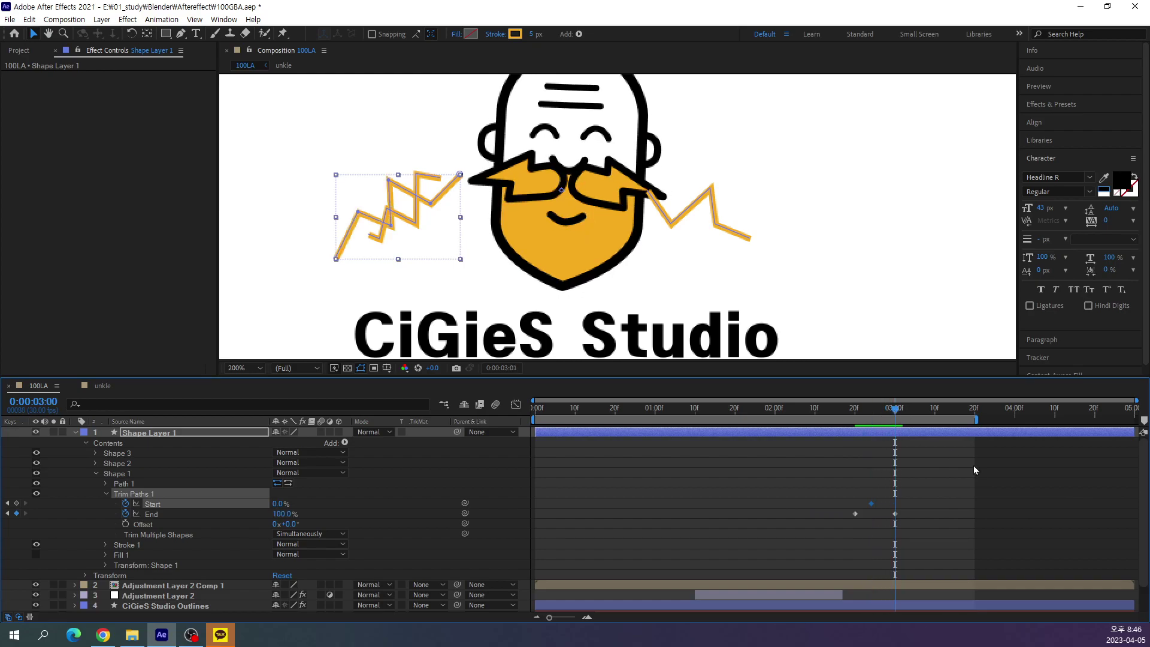
key(Page_Down)
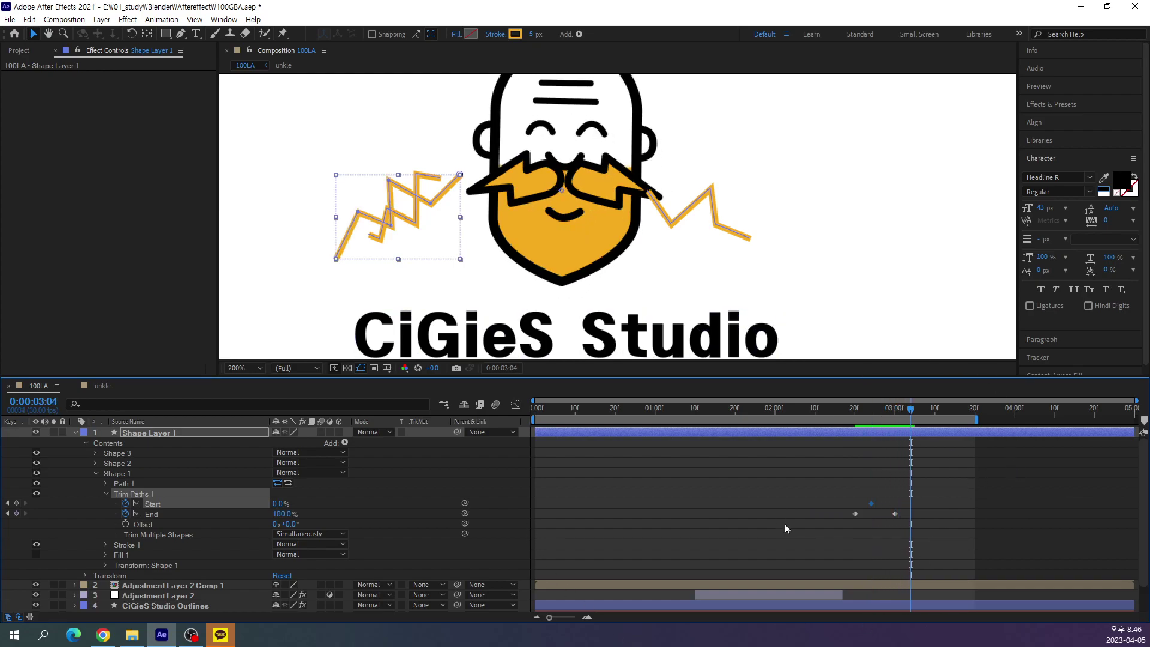
drag(276, 504, 383, 501)
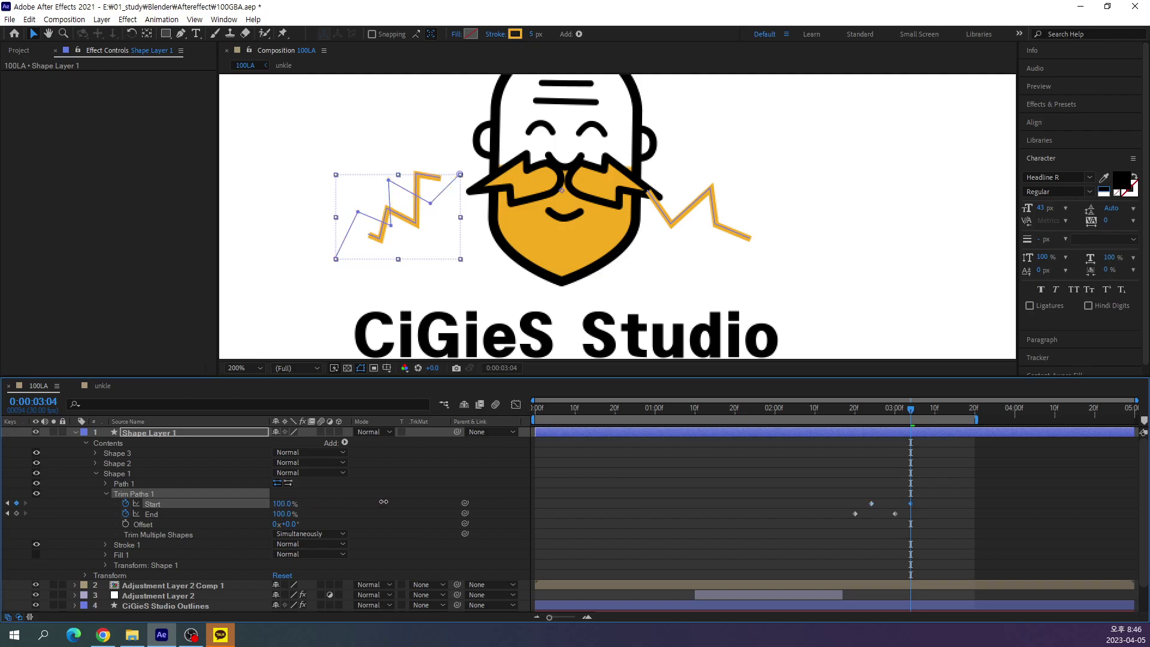
click(1032, 538)
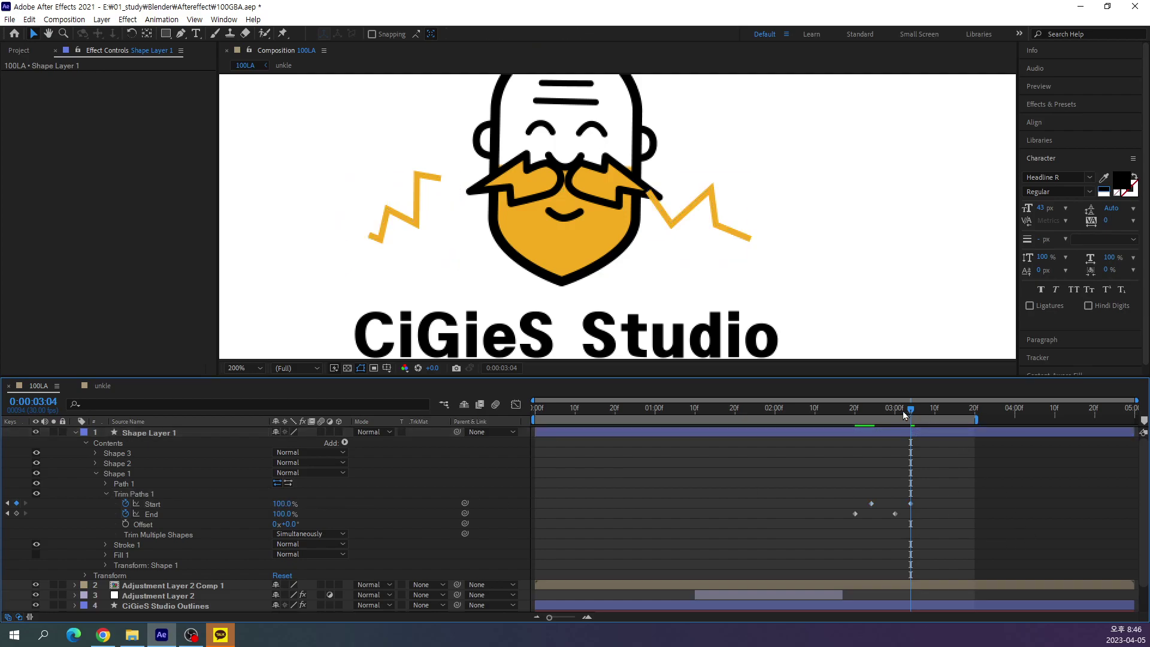
mouse_move(905, 414)
mouse_down()
mouse_move(918, 426)
mouse_move(825, 459)
mouse_move(908, 461)
mouse_move(887, 459)
mouse_up()
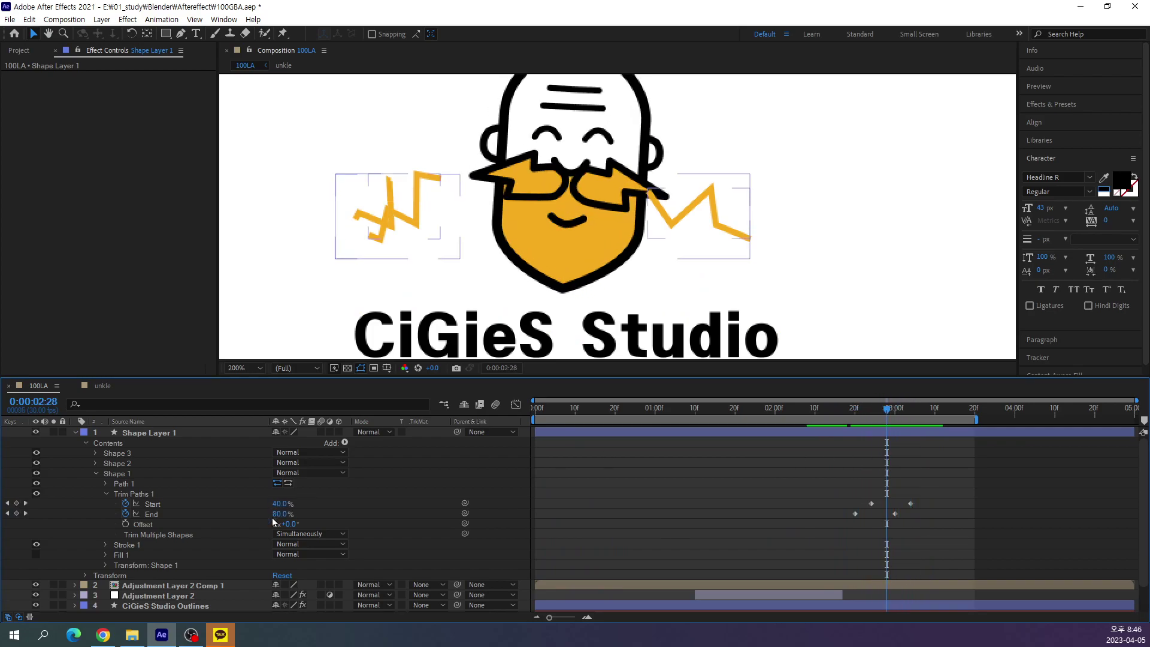
Change Shape 1's stroke colour to black (000000).
click(124, 475)
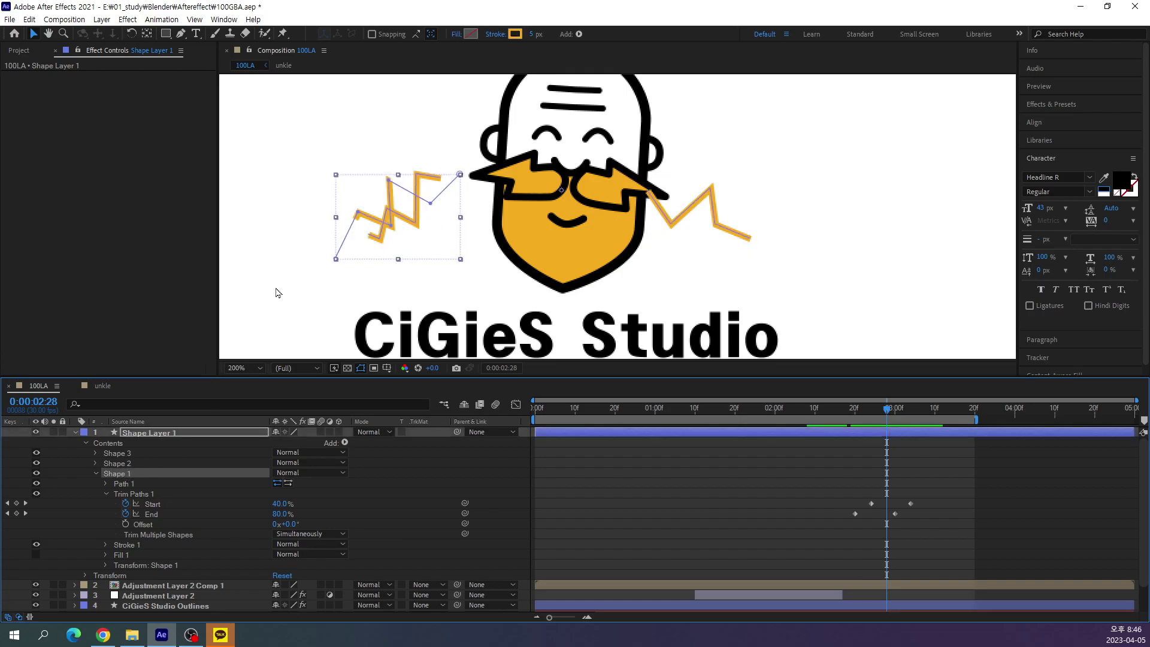
click(514, 34)
drag(497, 311, 391, 427)
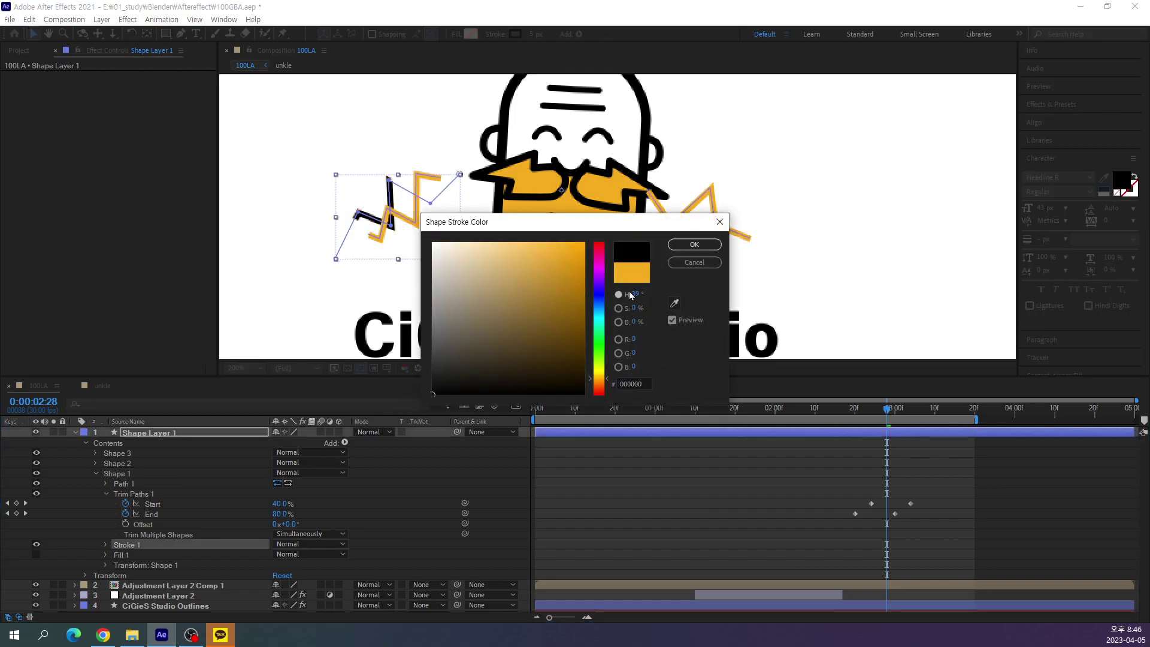
click(694, 244)
Scrub and play the trim animation, ending back at 0:00:02:20.
click(1029, 499)
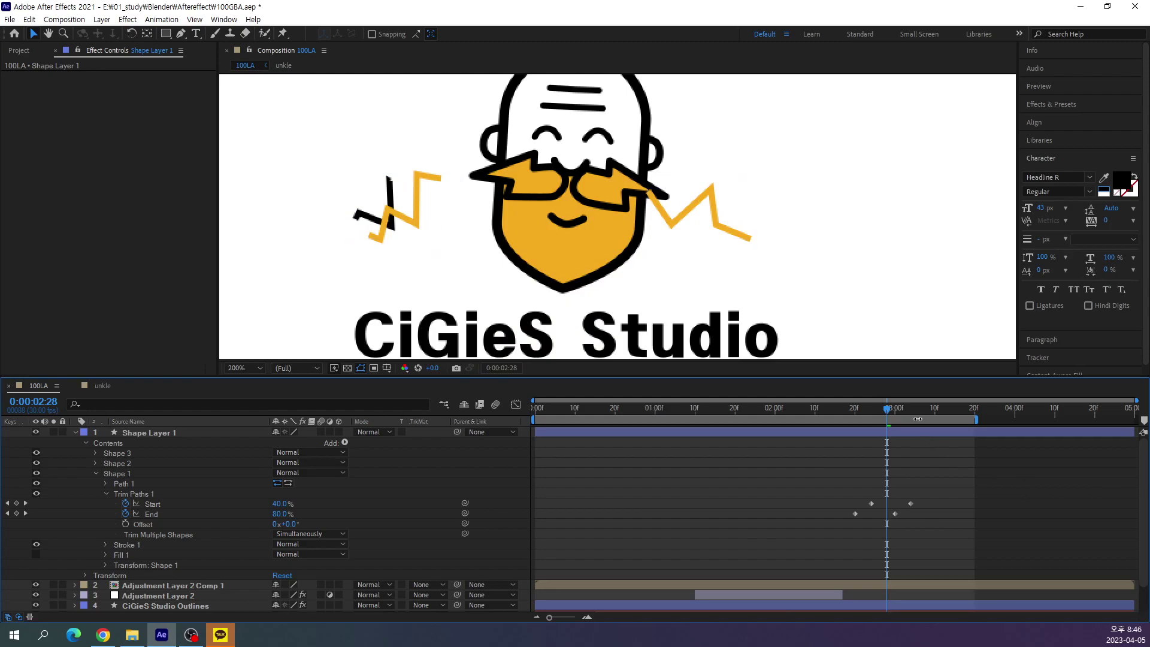
drag(889, 409, 922, 446)
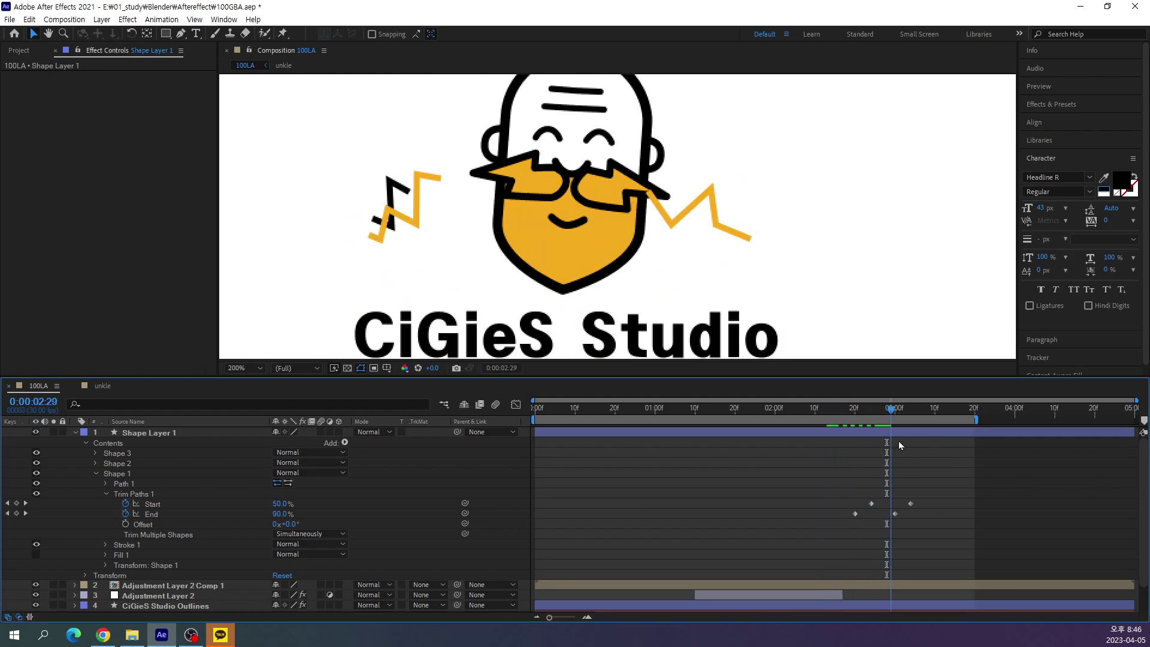
key(space)
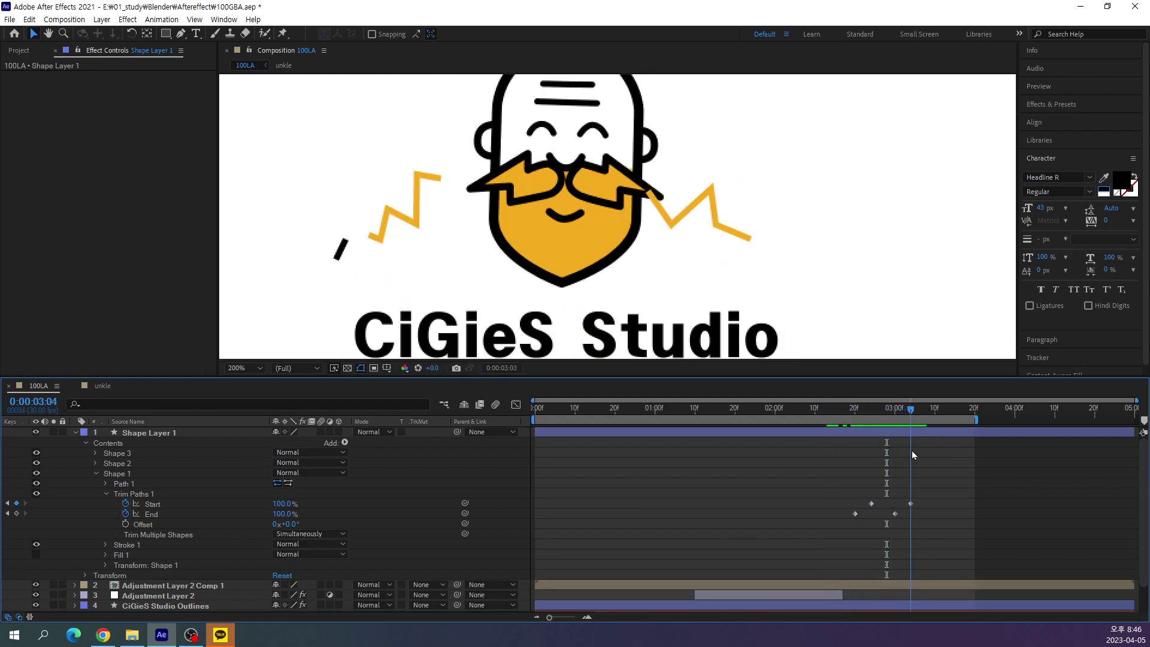
key(space)
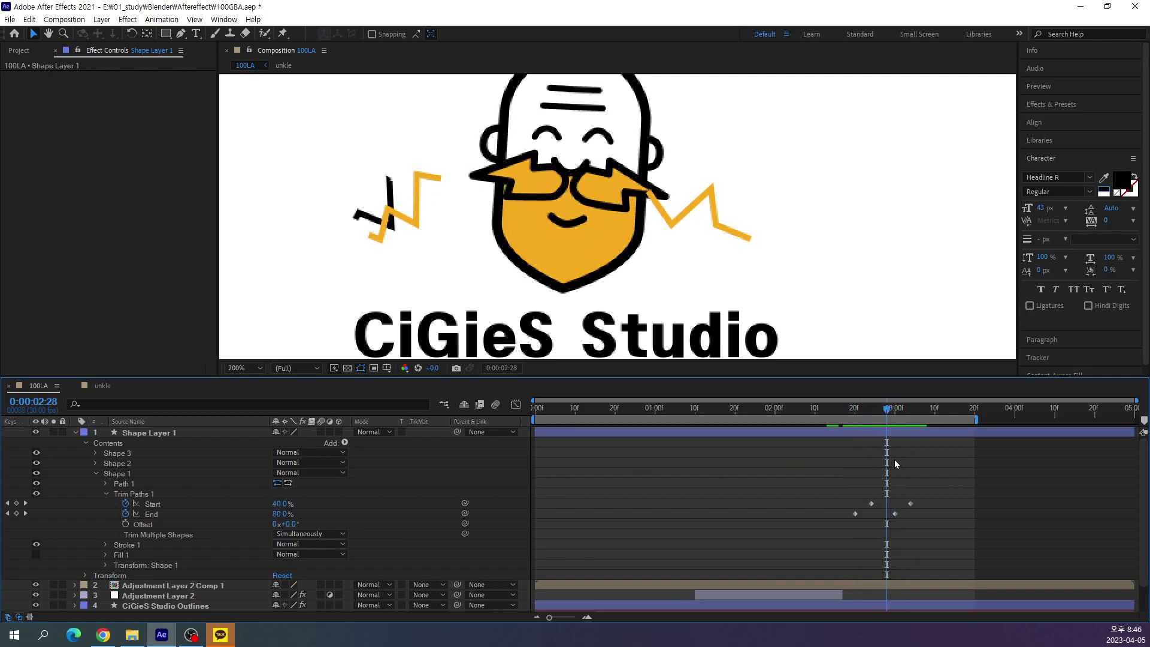
drag(915, 459, 853, 469)
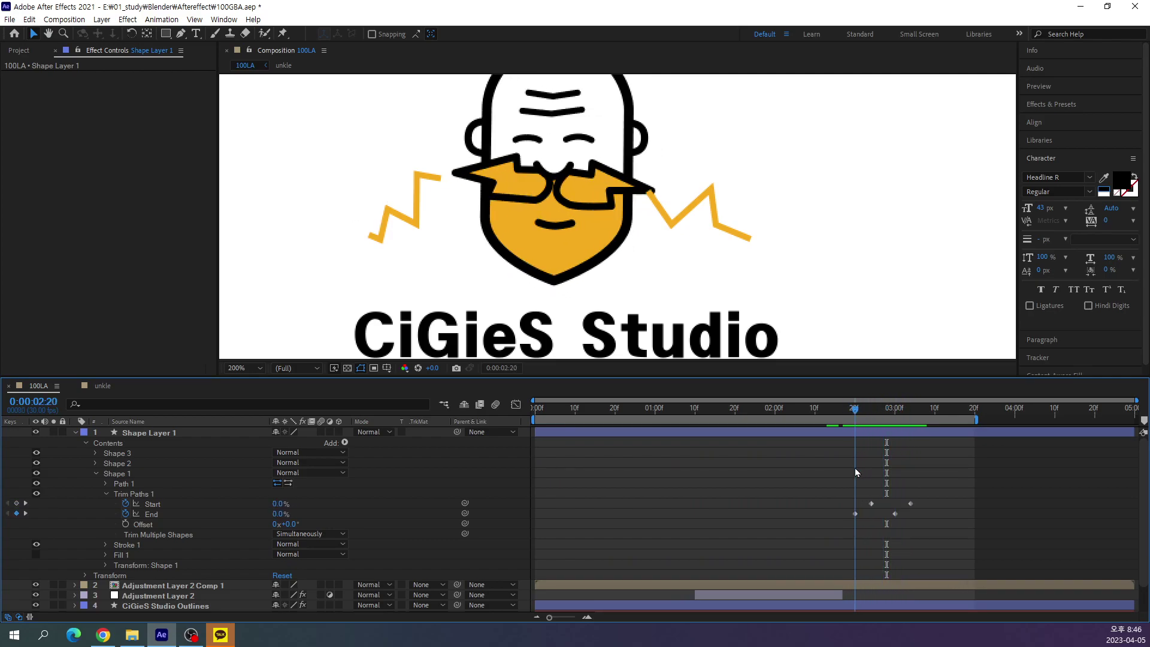
Review the Trim Paths keyframes on Shape 1 and Shape 2, returning to 0:00:02:06.
click(143, 496)
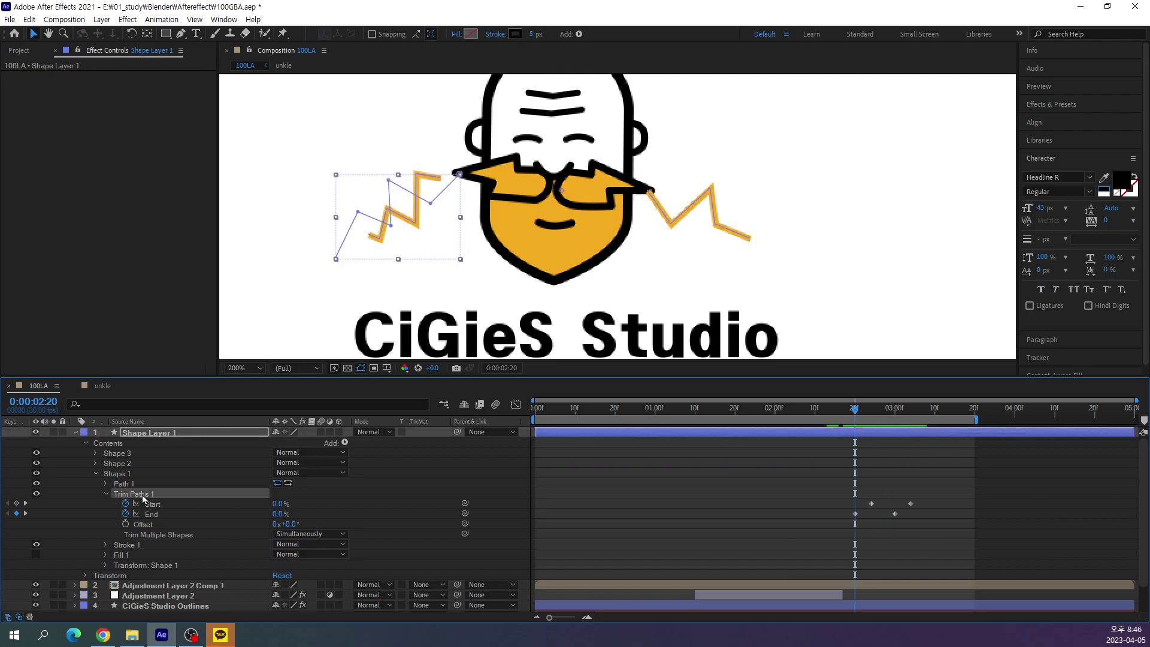
click(1027, 504)
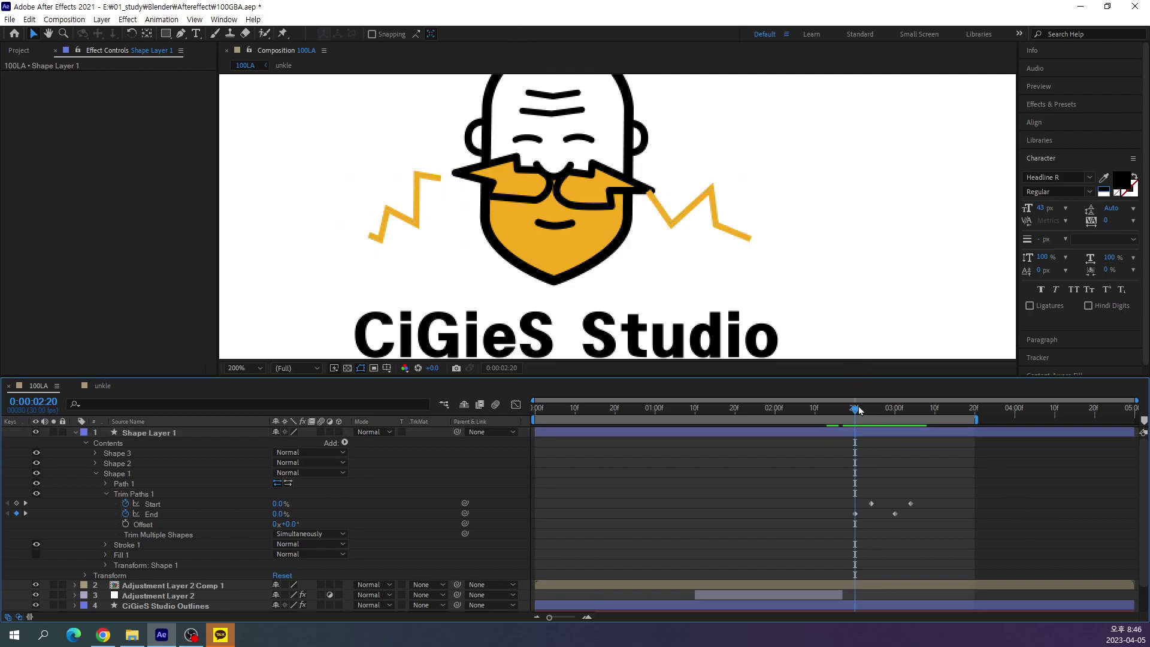
drag(857, 413, 868, 411)
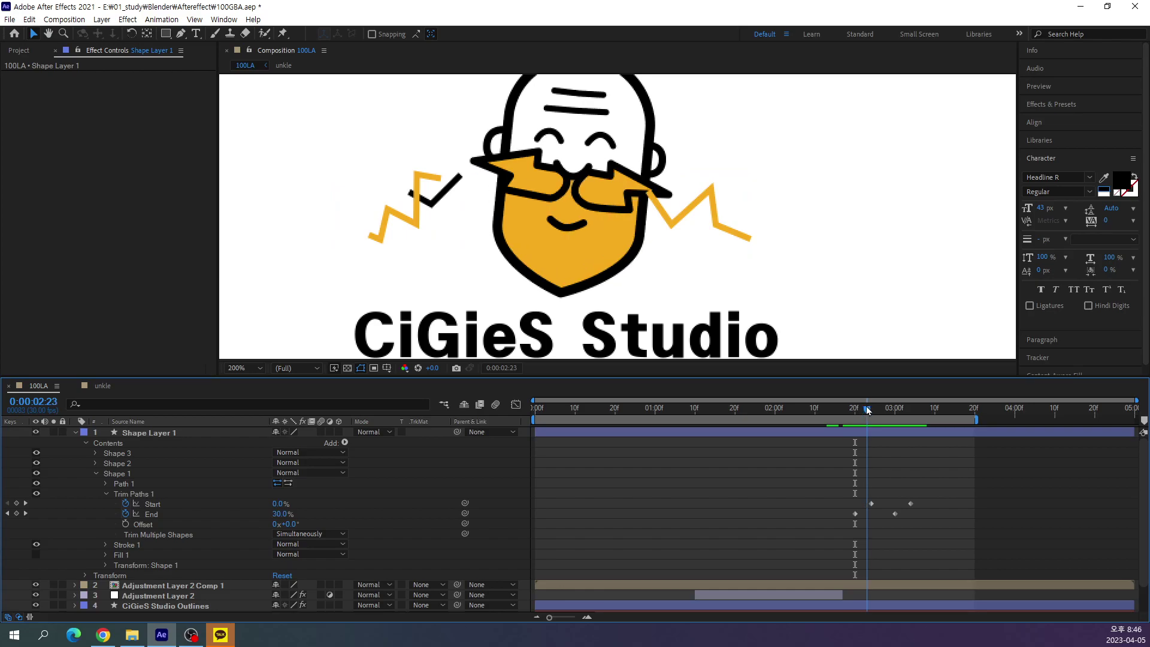
click(118, 464)
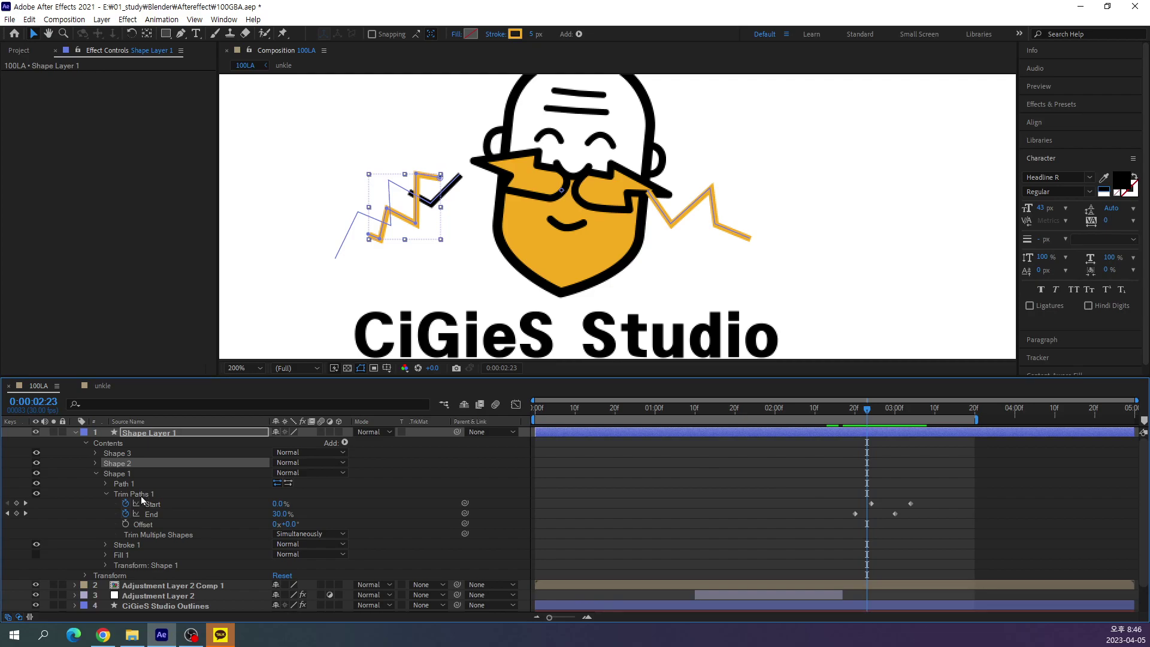
click(118, 467)
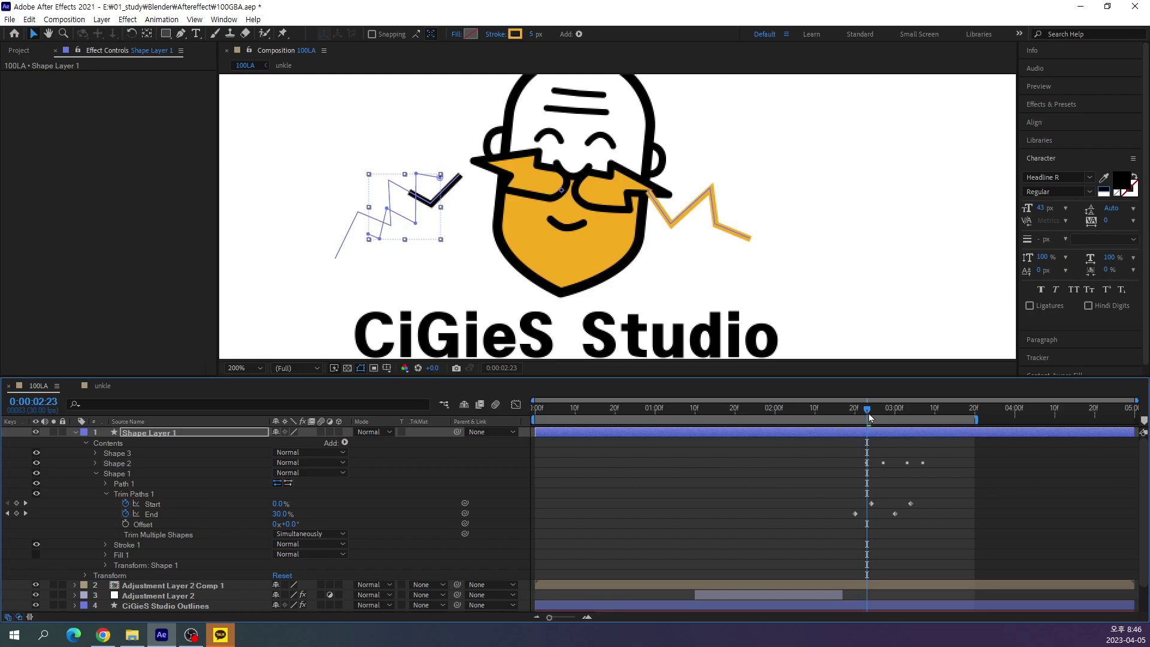
mouse_move(858, 414)
mouse_down()
mouse_move(798, 409)
mouse_move(903, 424)
mouse_move(785, 414)
mouse_move(921, 452)
mouse_up()
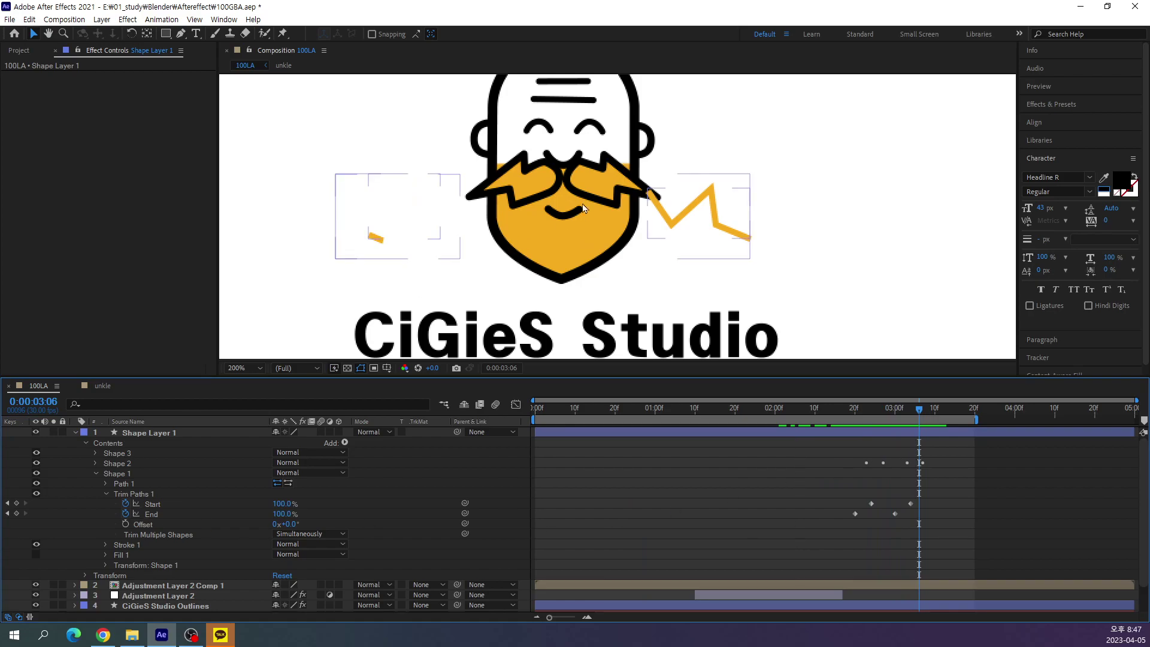
Paste the trim keyframes onto Shape 3, extend the work area end, and check around 0:00:03:10.
click(129, 456)
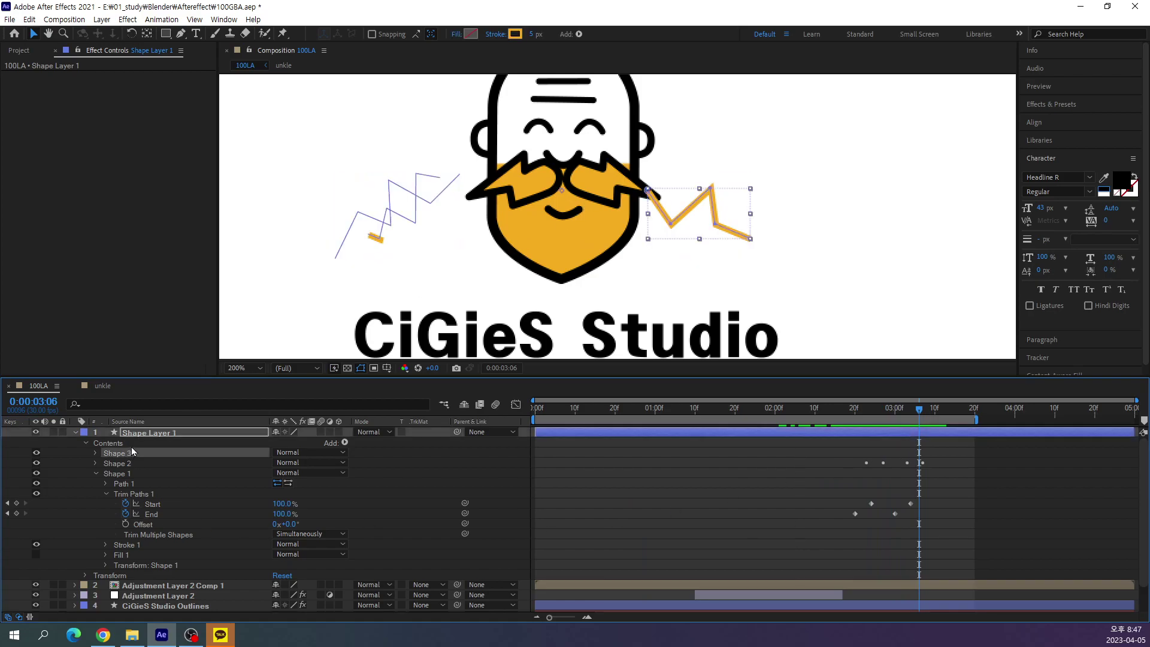
key(ctrl+v)
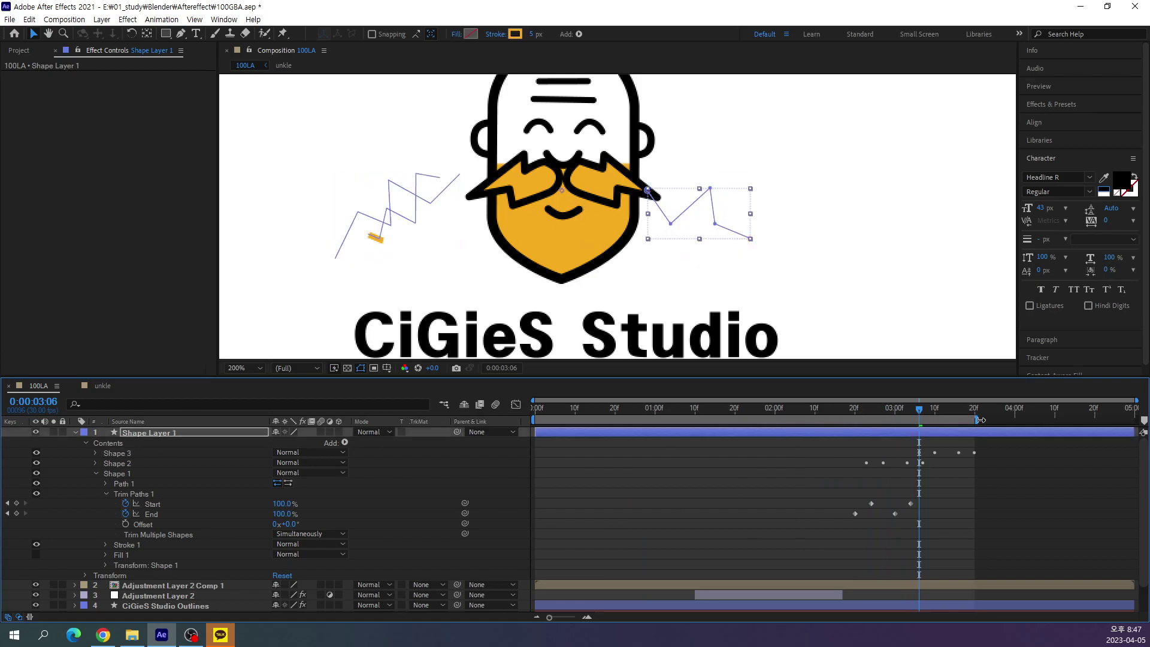
drag(980, 420, 996, 420)
key(F2)
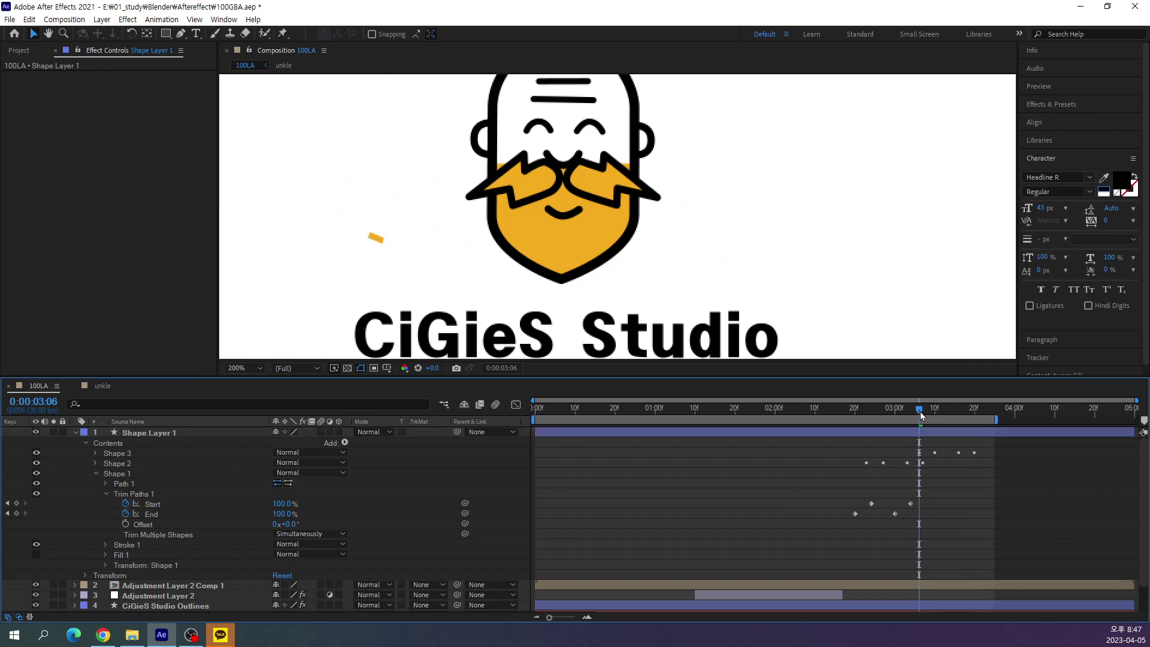
drag(921, 412, 943, 434)
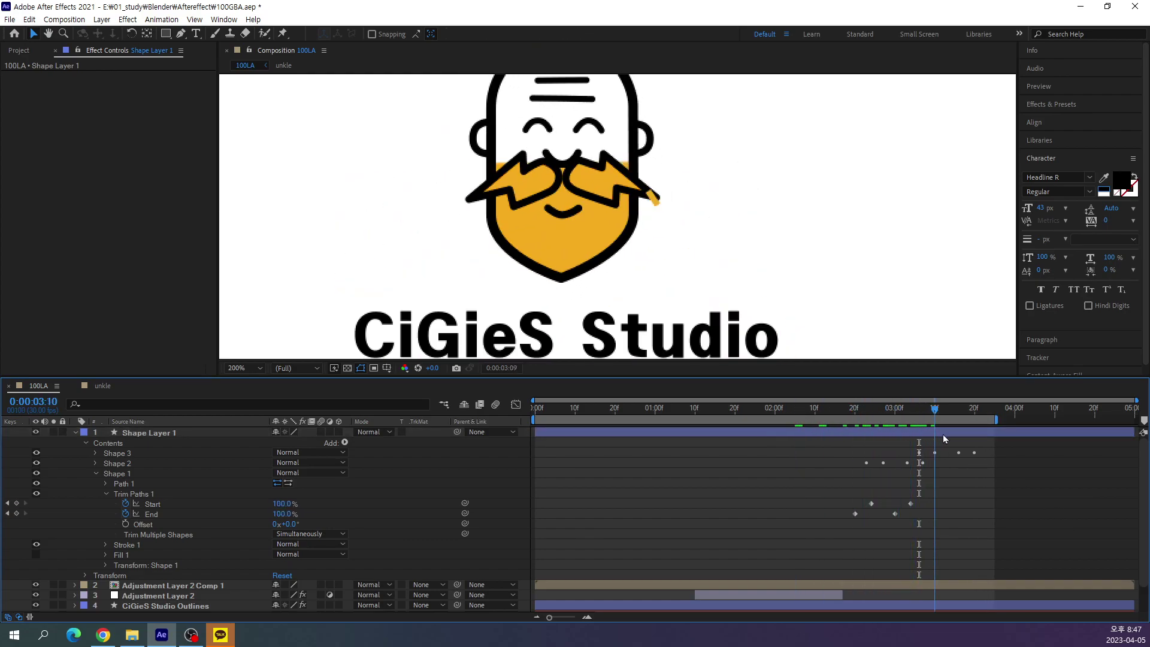
Preview the full logo animation at 100%, then select Adjustment Layer 2 to show its Lightning effects.
drag(943, 434, 958, 446)
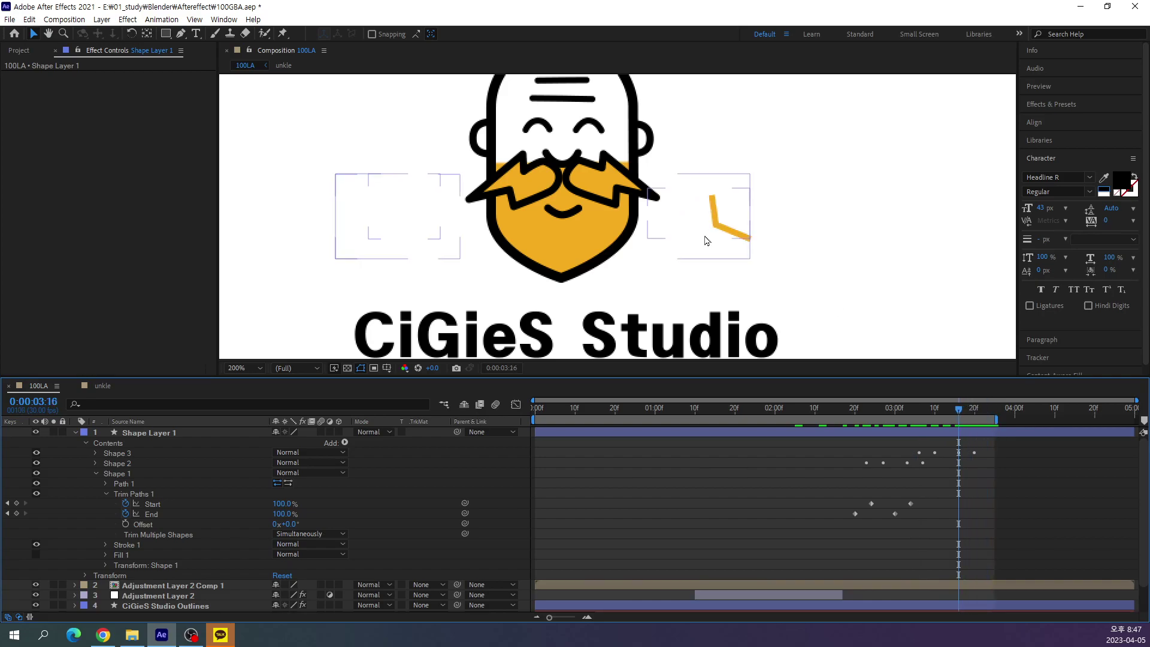
key(comma)
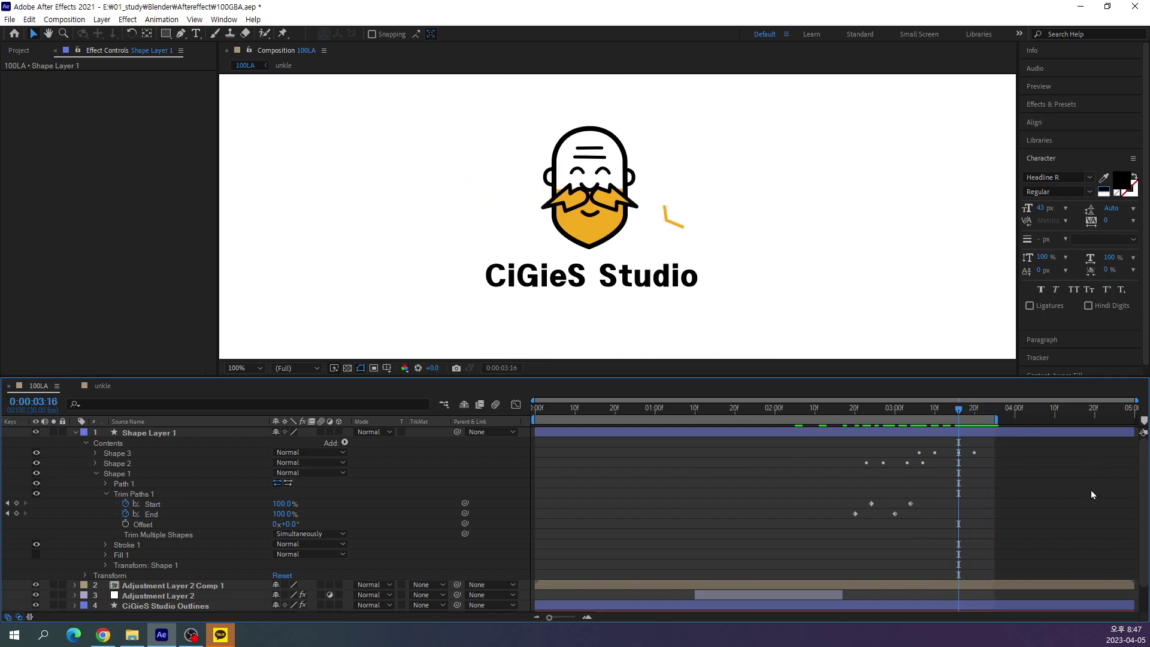
key(space)
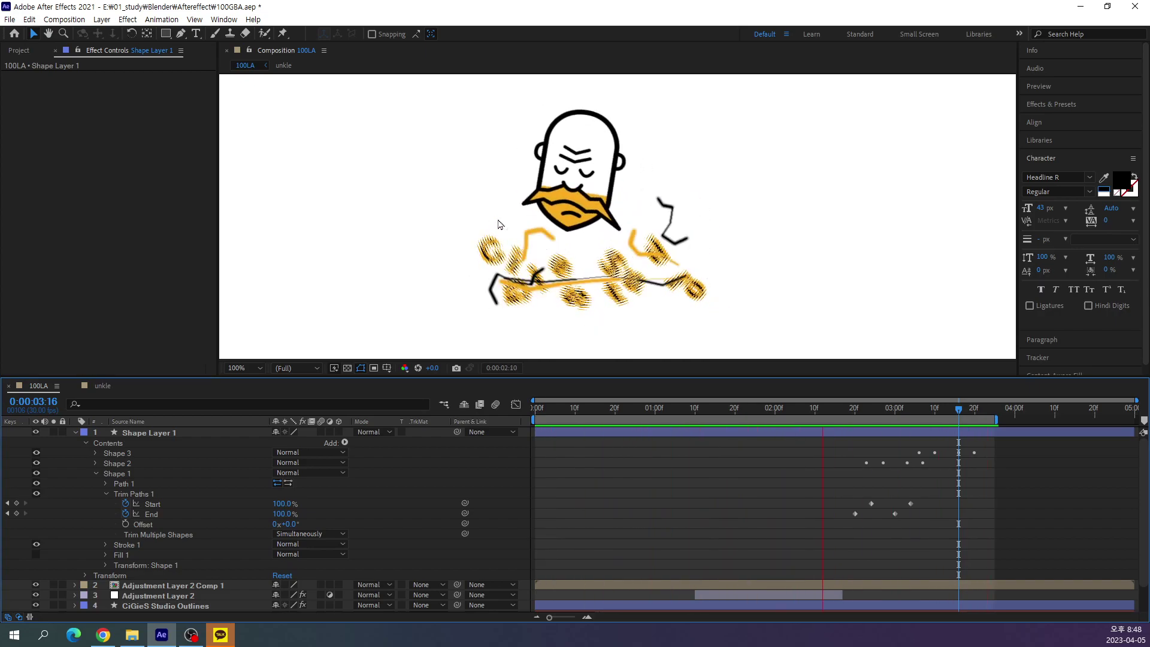
click(195, 590)
Expand the Lightning 2 settings in Effect Controls and play the animation from the start.
scroll(188, 571, down, 1)
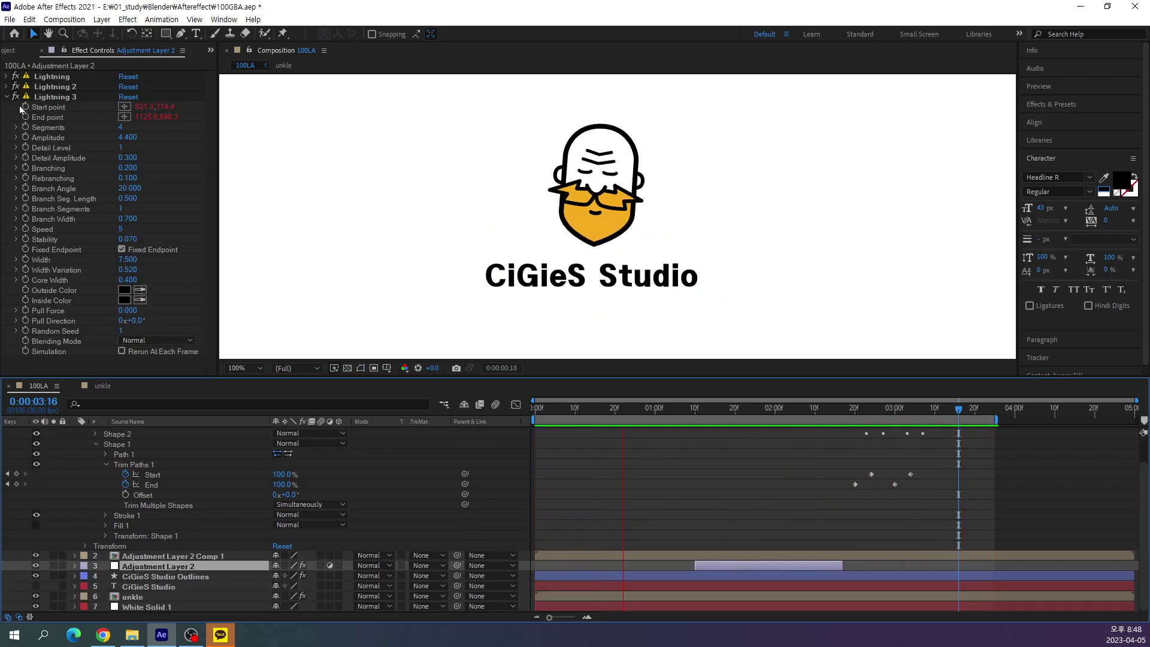
key(space)
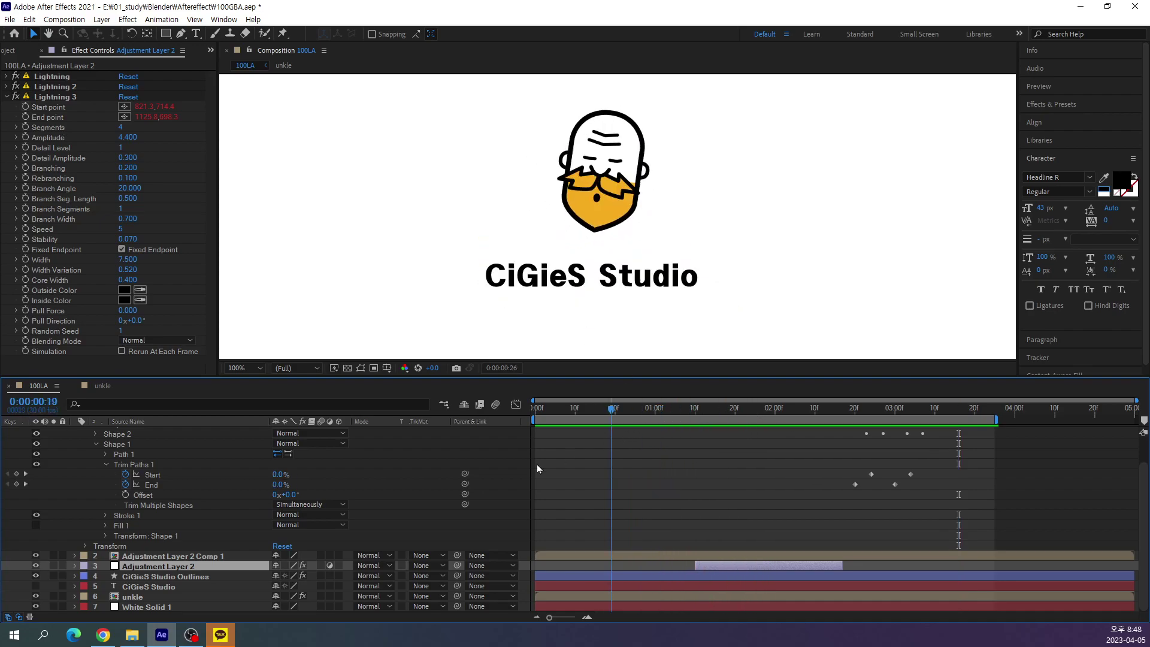
click(27, 120)
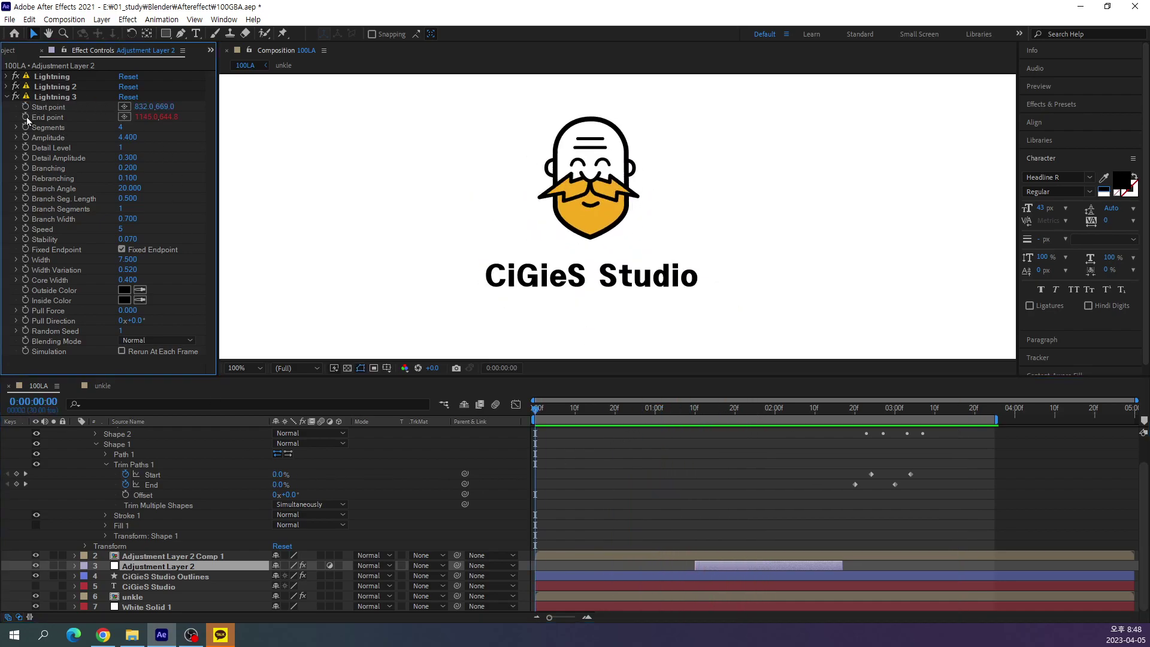
click(7, 86)
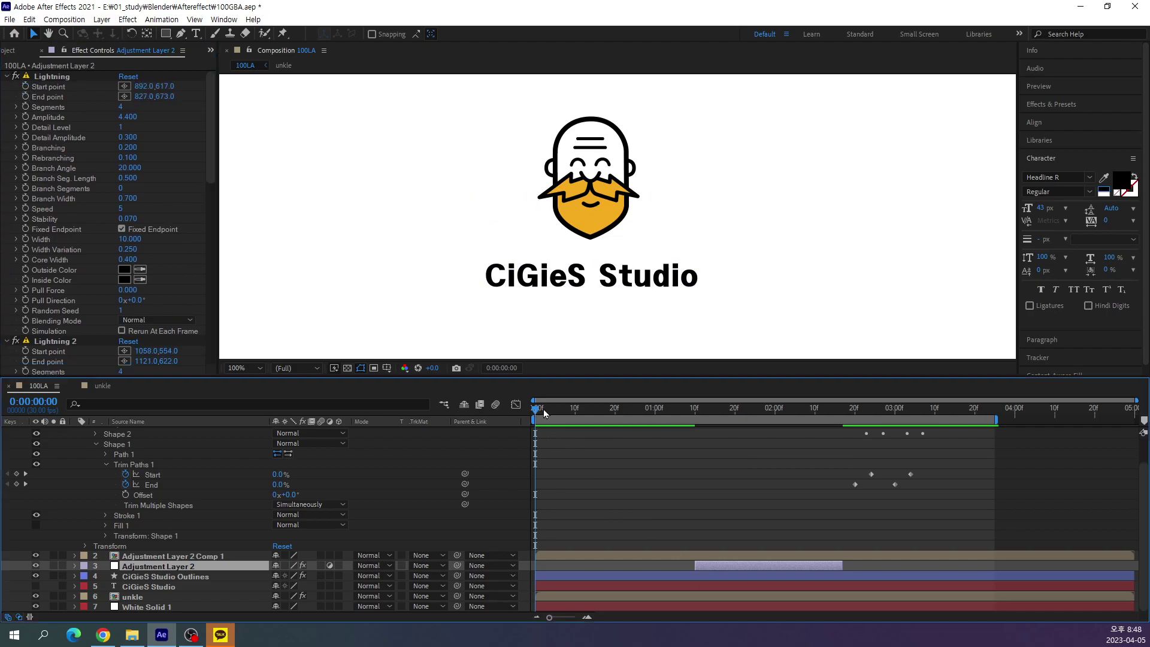
drag(537, 416, 543, 413)
key(space)
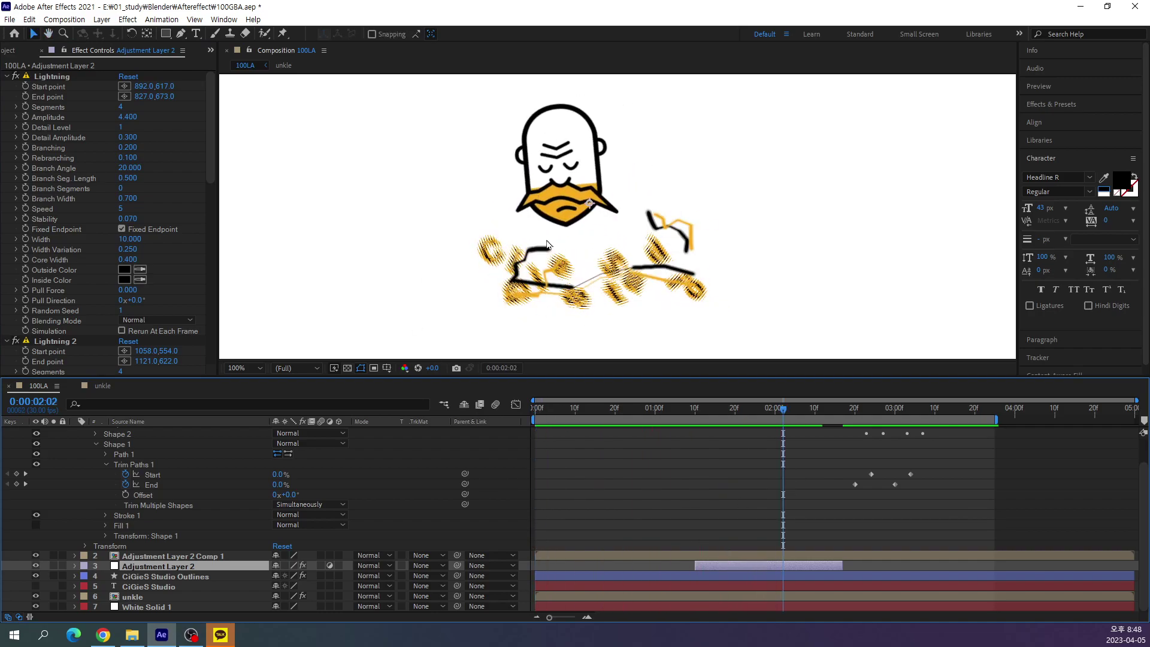
Move Lightning 2's start point to 1043,558 and end point to 1131,658, then preview from 1:08.
click(7, 77)
click(54, 88)
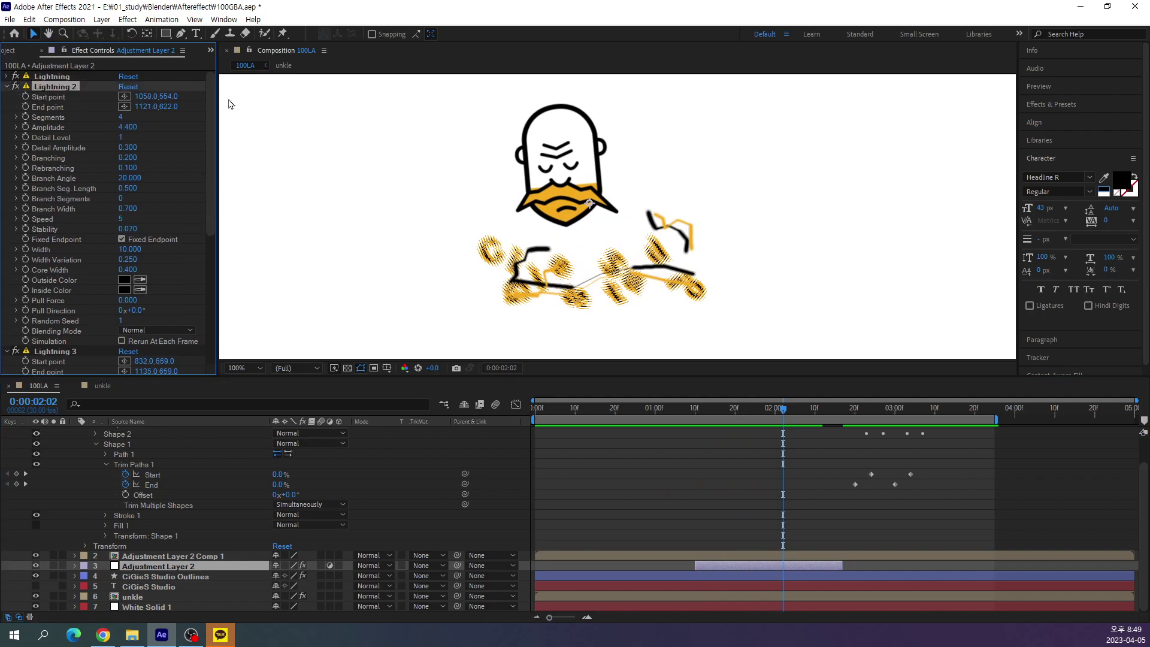
drag(687, 255, 694, 276)
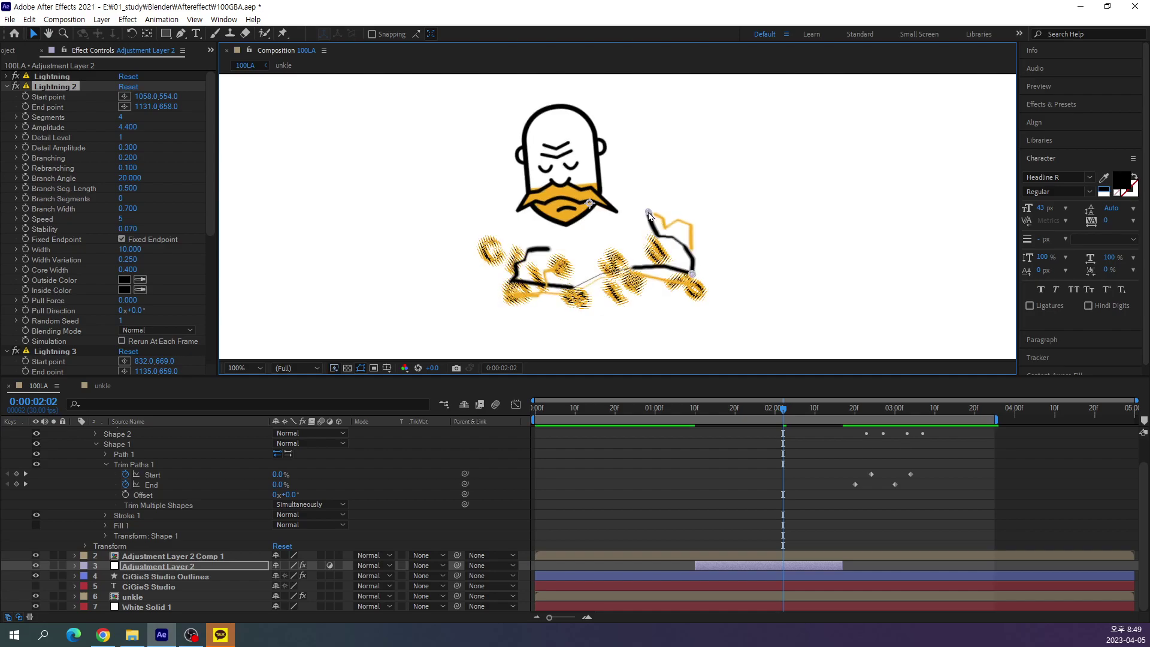
mouse_move(649, 214)
mouse_down()
mouse_move(616, 214)
mouse_move(646, 215)
mouse_up()
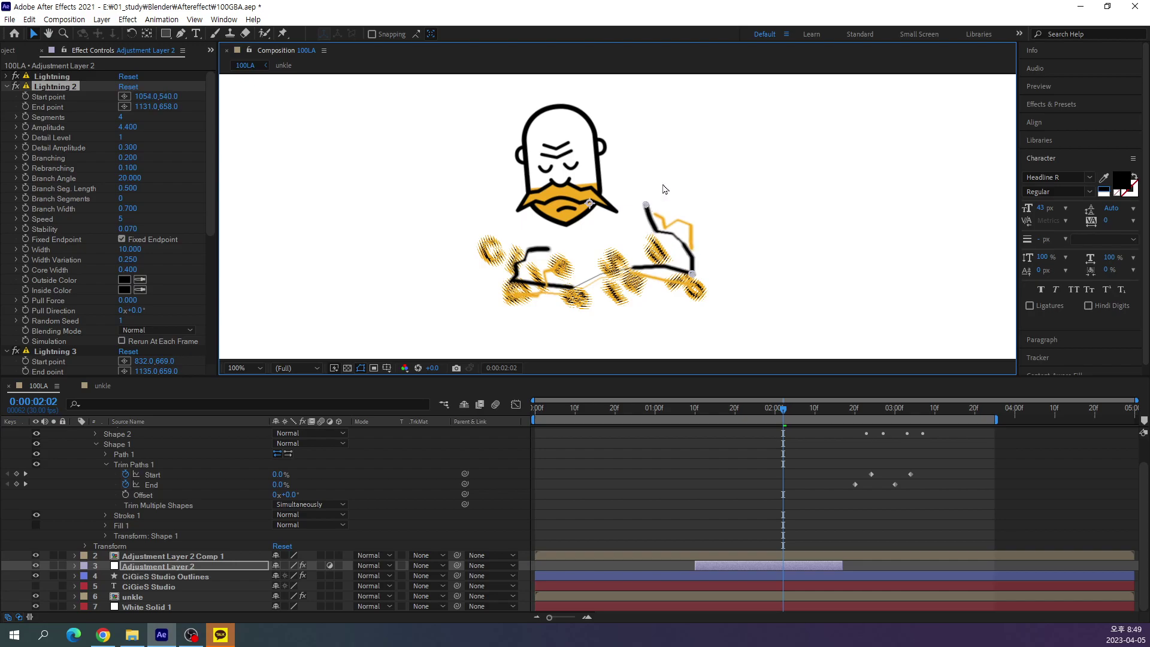
drag(646, 206, 641, 219)
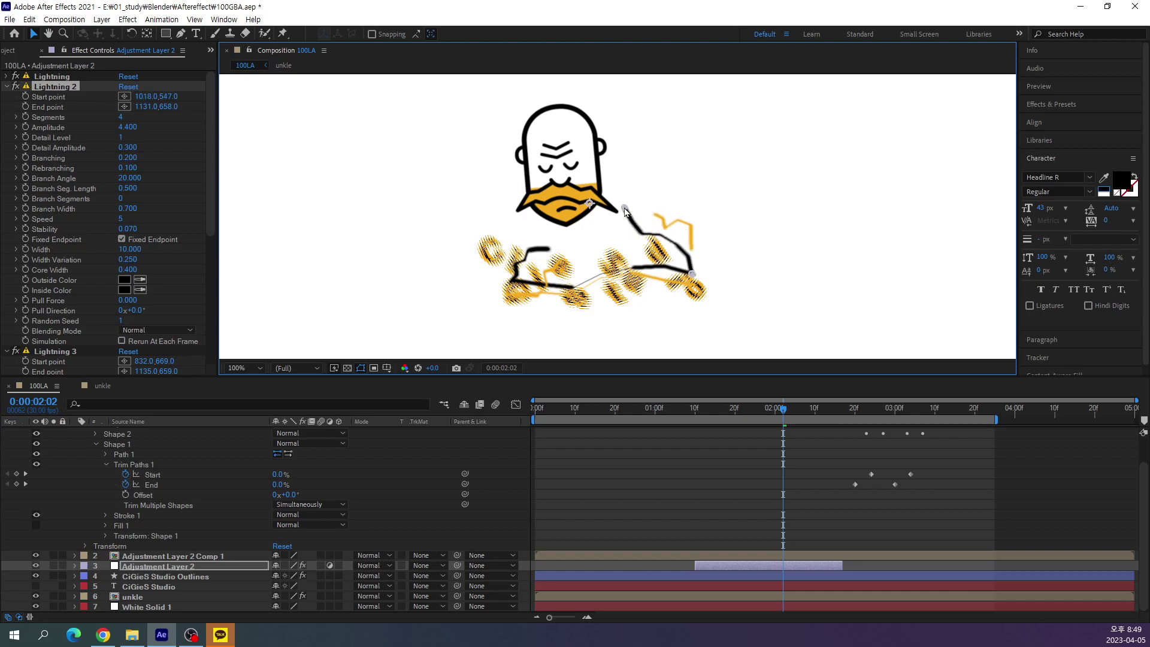
drag(784, 414, 689, 411)
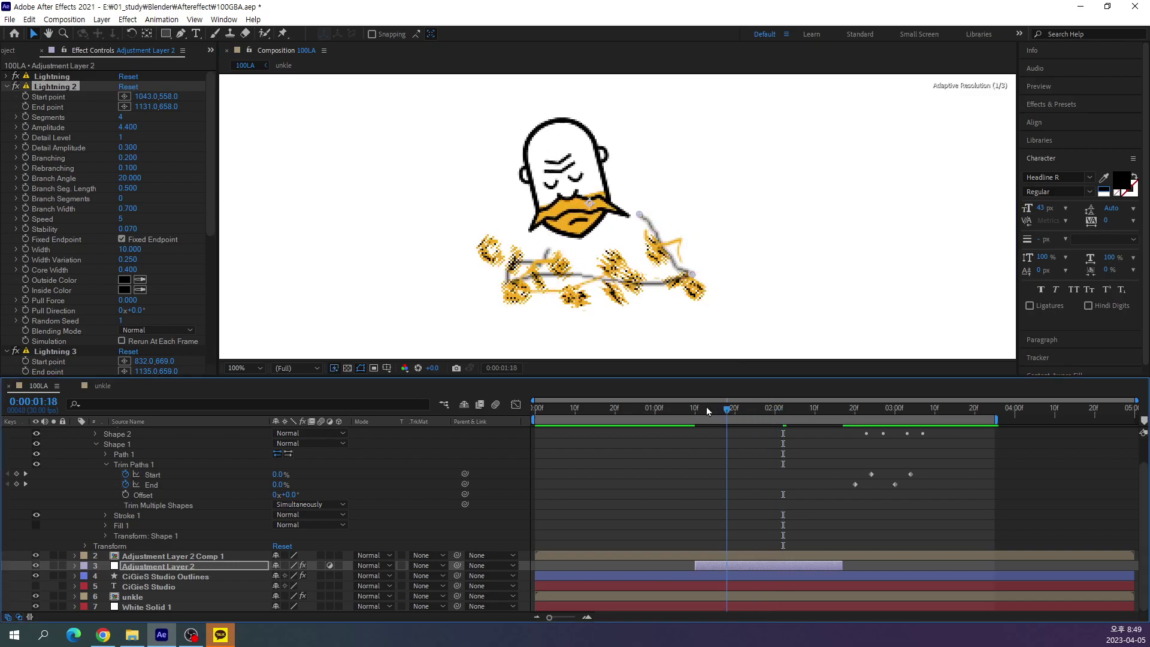
key(space)
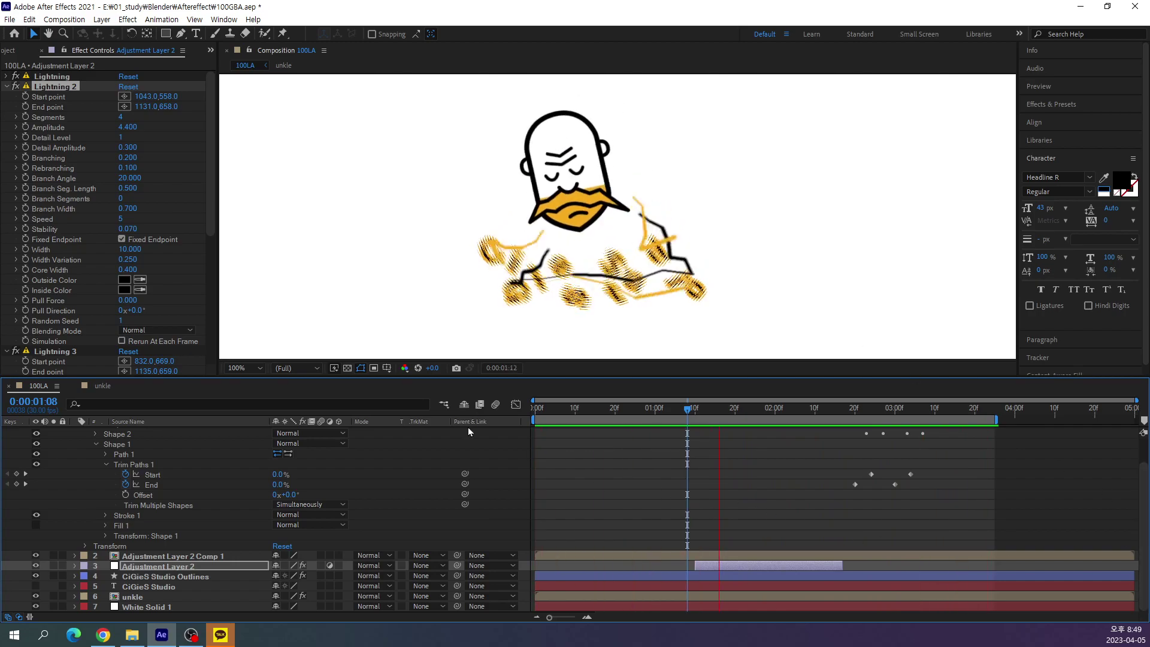
key(space)
Add a wiggle(10,30) expression to Lightning 2's Start point and preview it.
alt+click(25, 96)
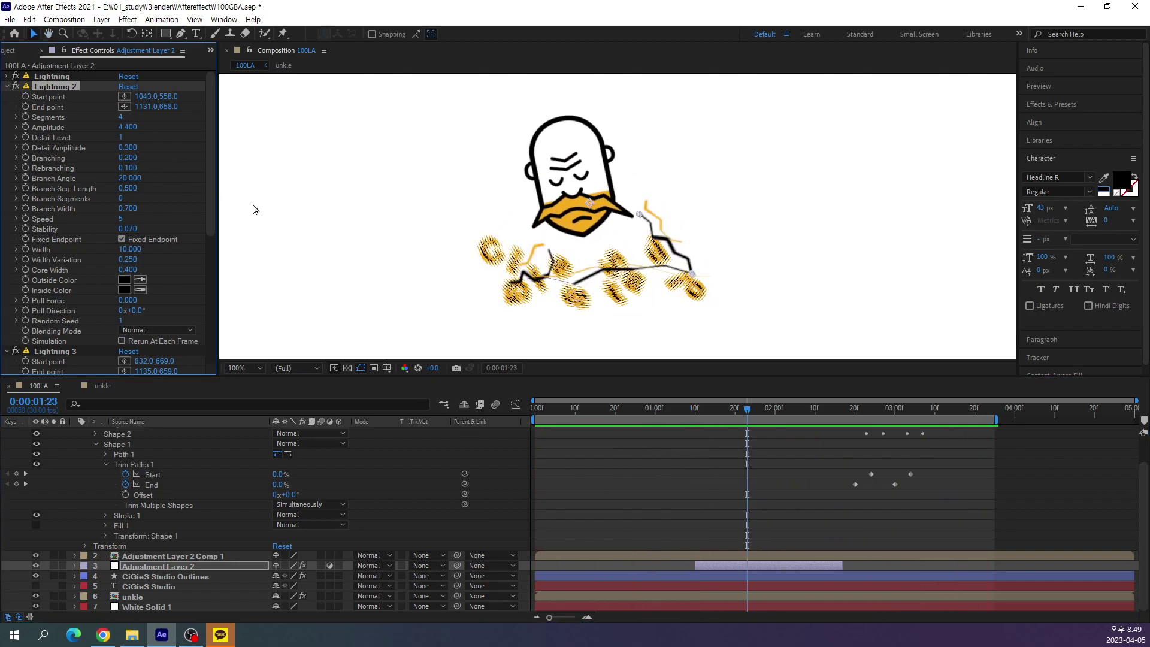
text(w)
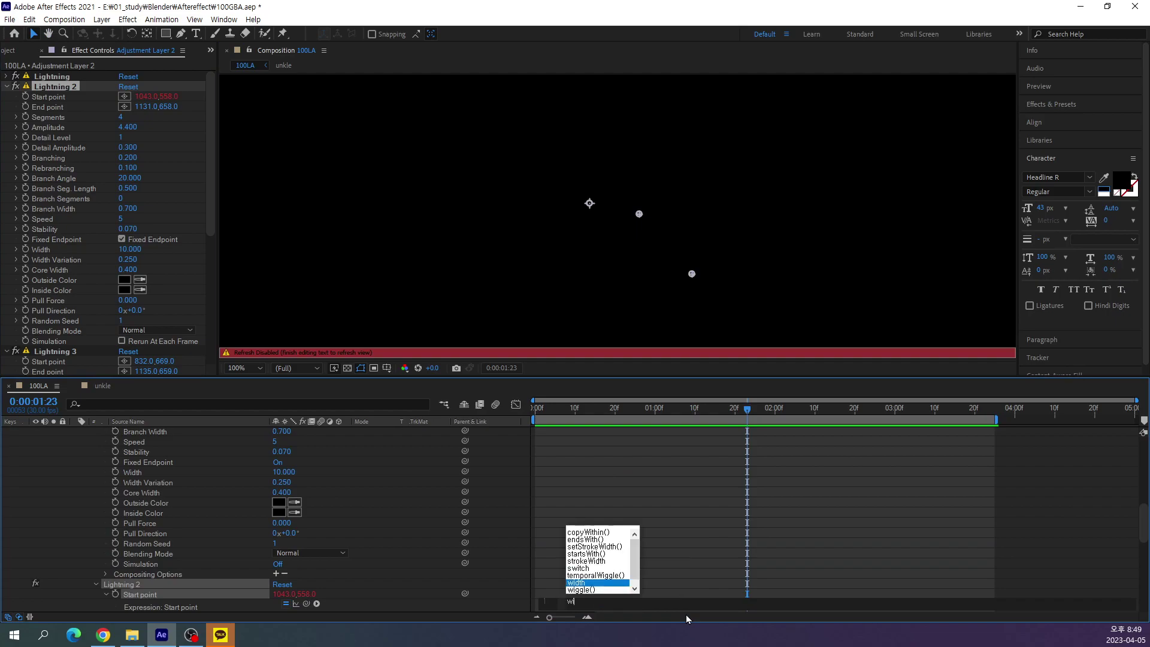
text(iggle(10)
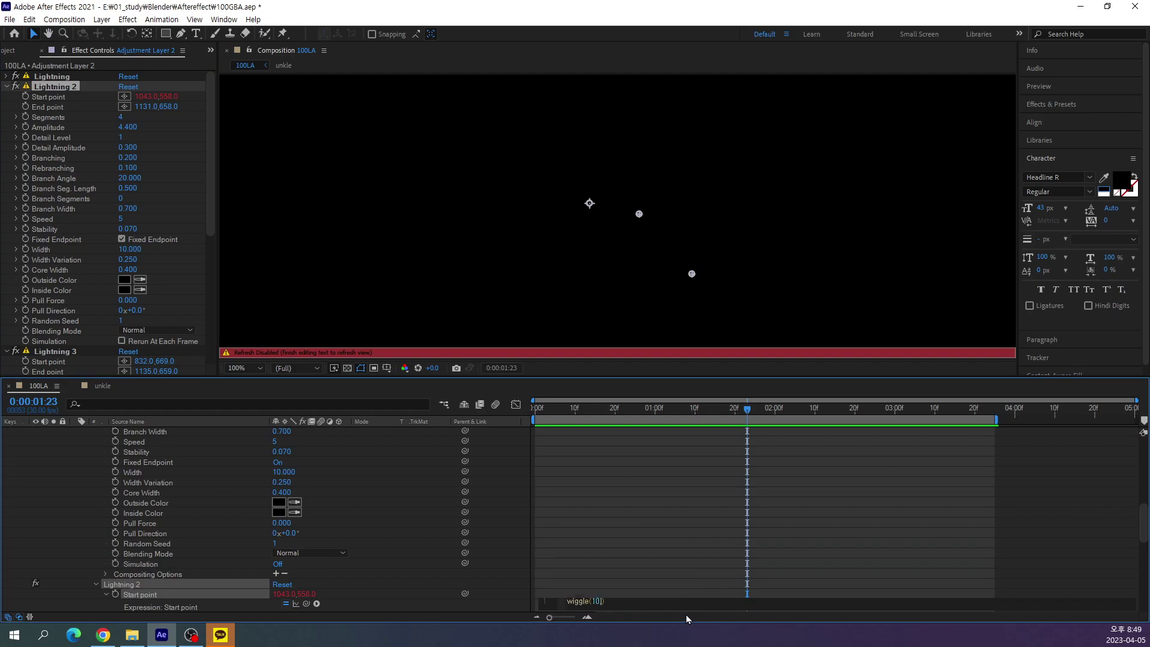
text(,30)
key(ctrl+a)
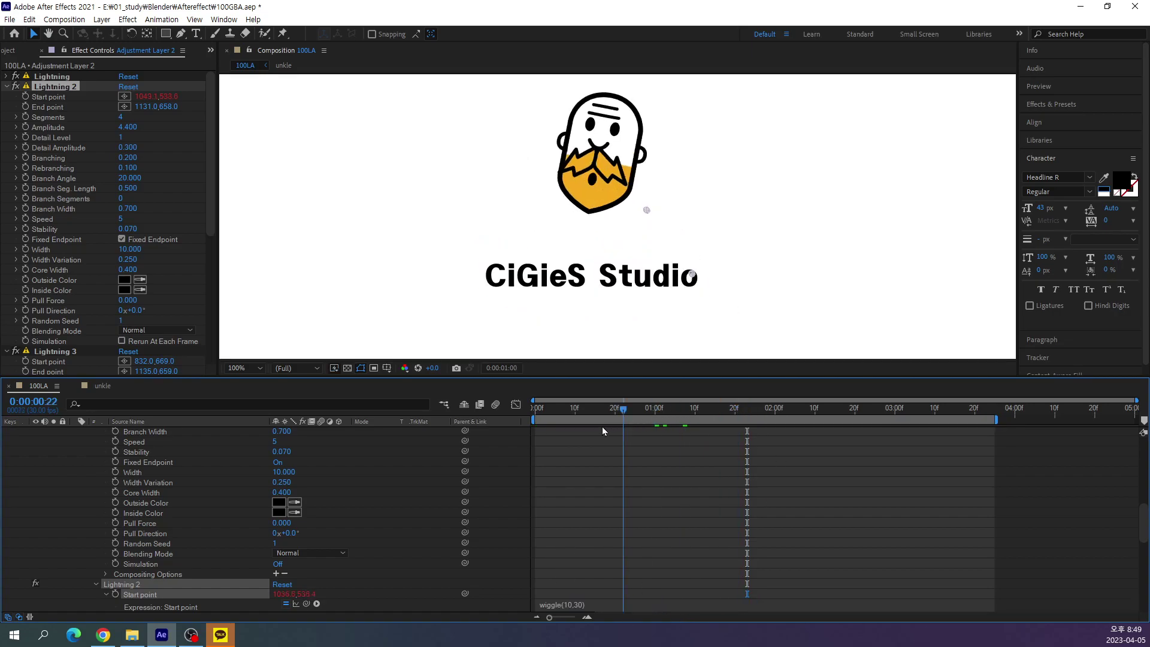
drag(750, 411, 536, 433)
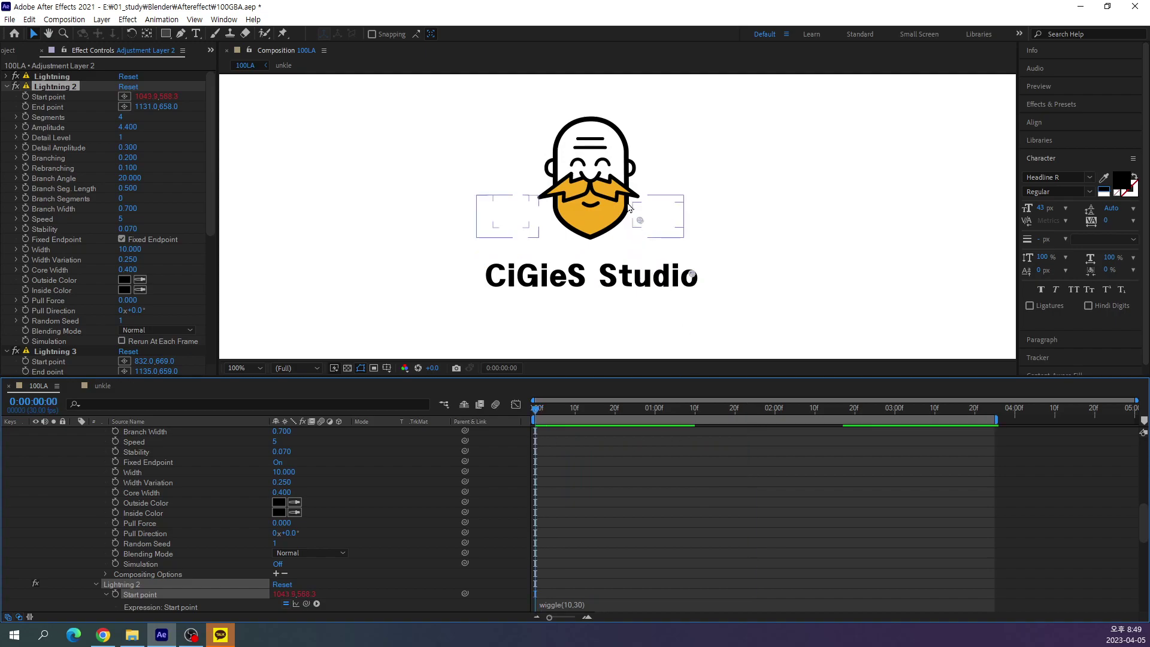
key(space)
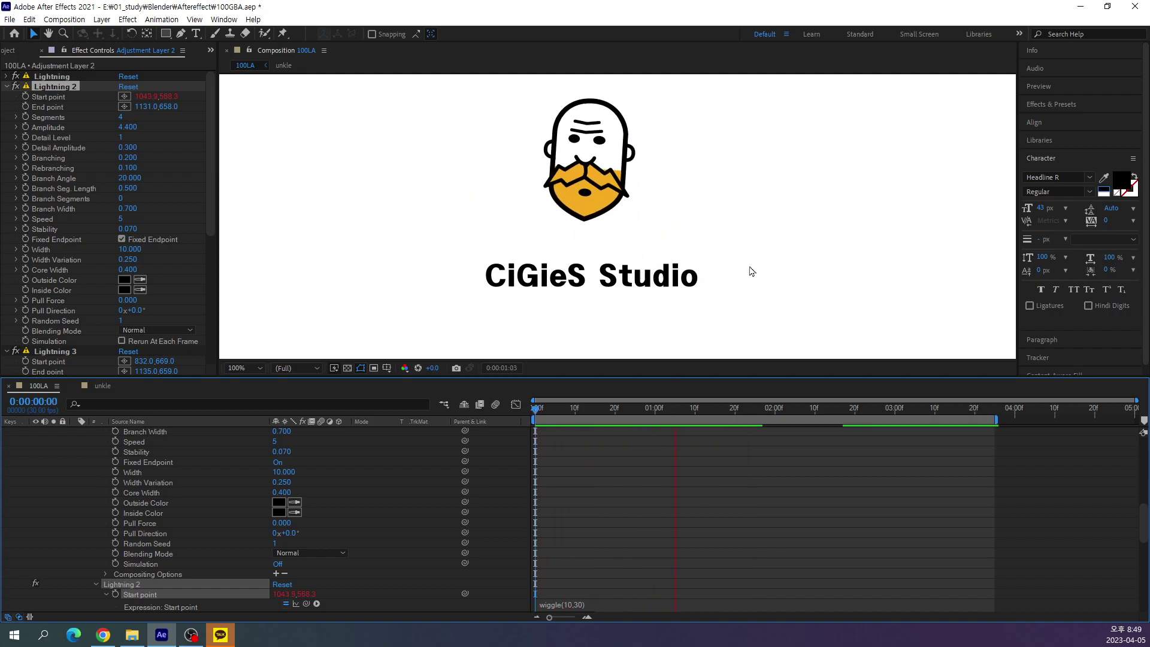
key(space)
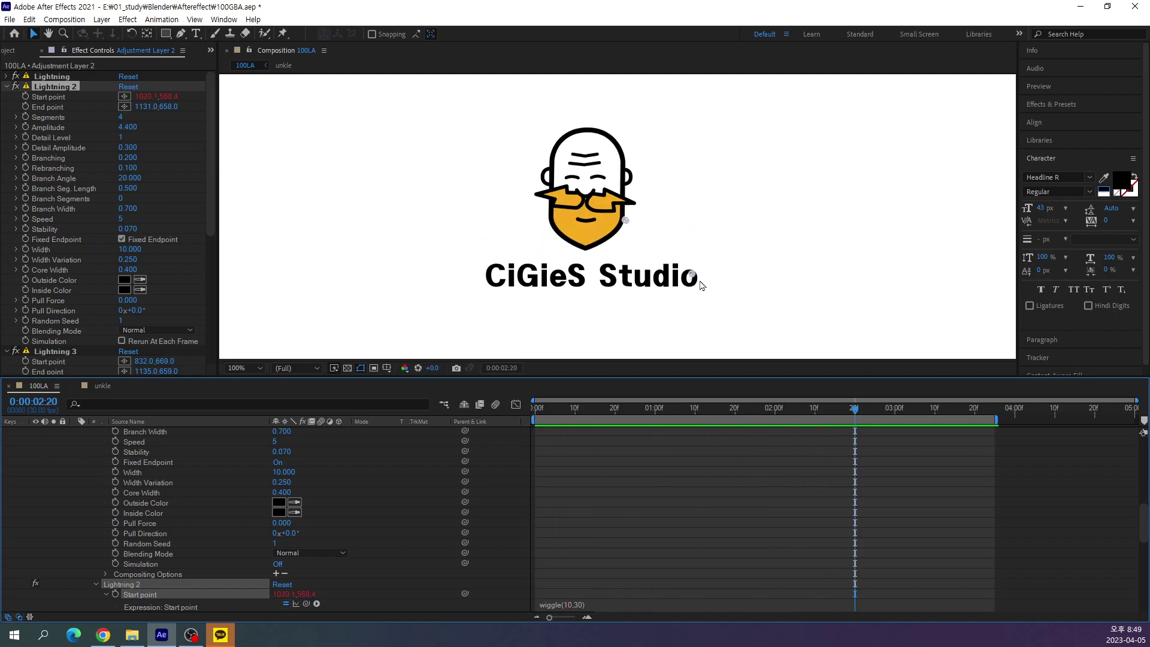
drag(855, 413, 807, 413)
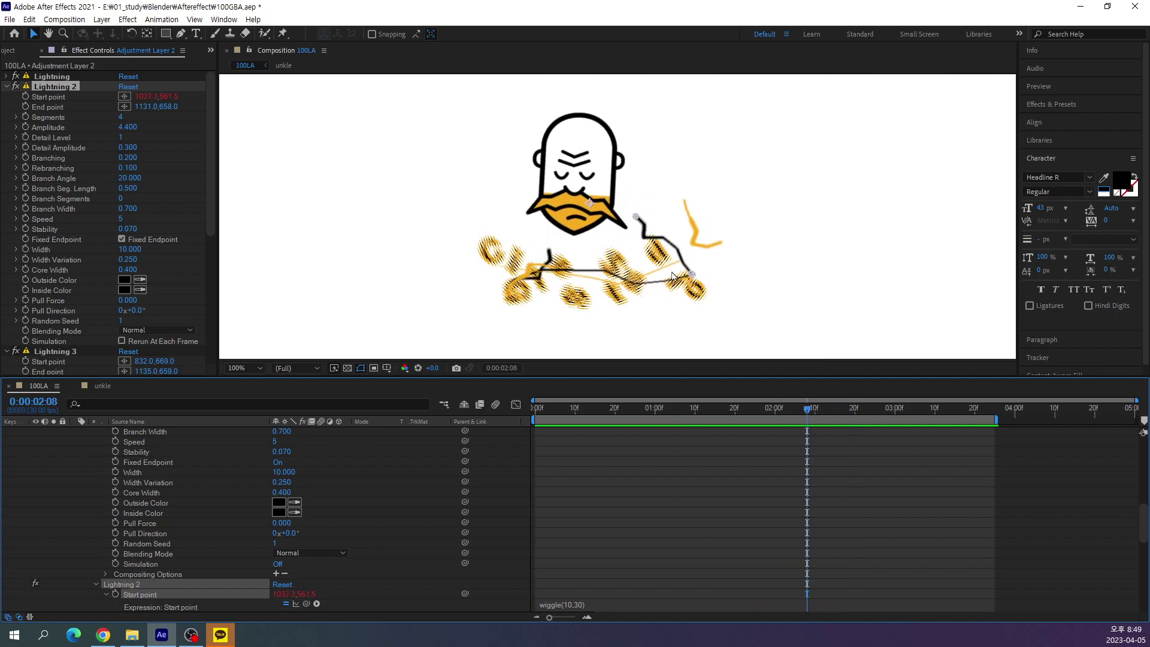
click(990, 490)
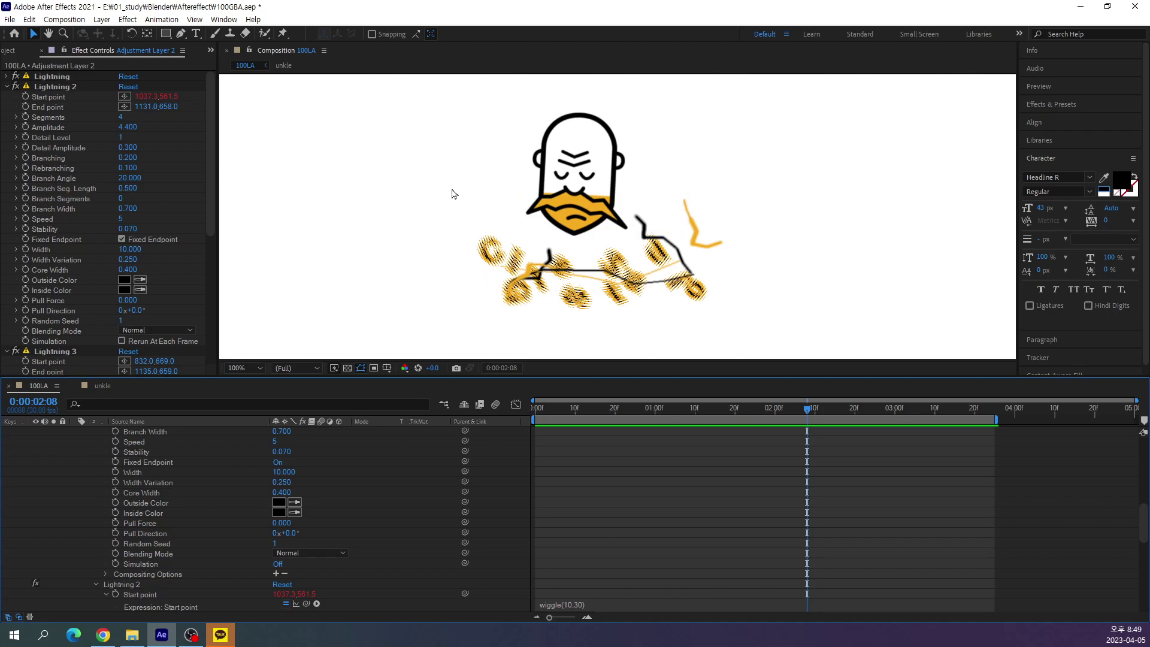
Give the first Lightning effect's Start point the same wiggle(10,30) expression and preview it.
click(6, 76)
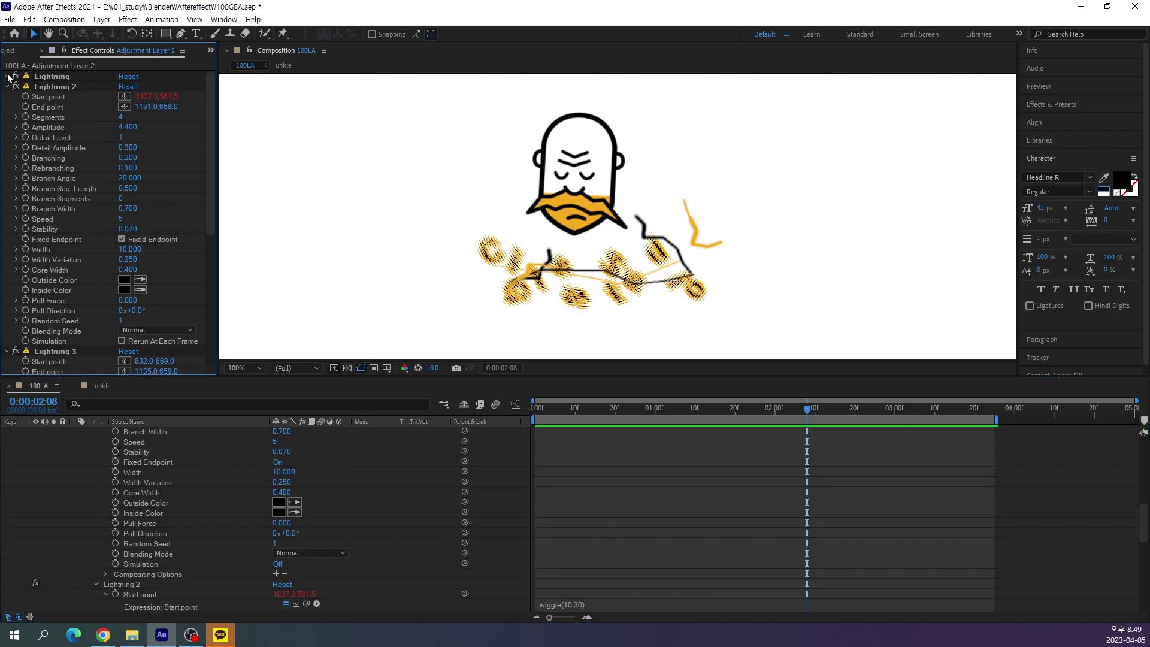
key(alt+shift+equal)
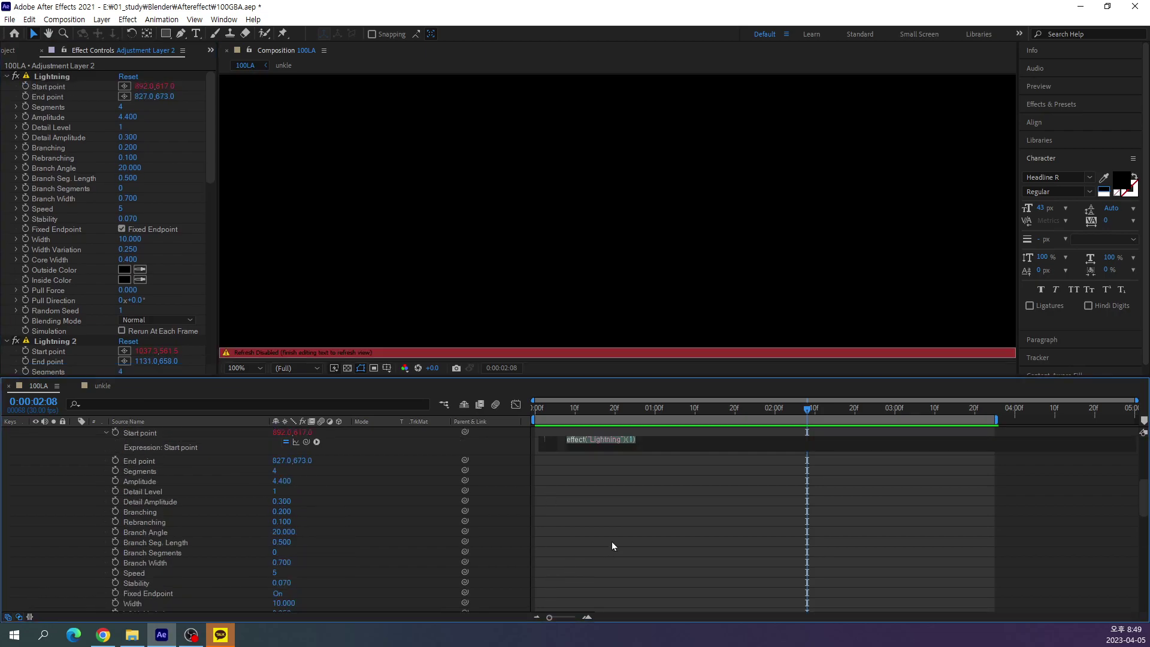
text(wiggle(10,30))
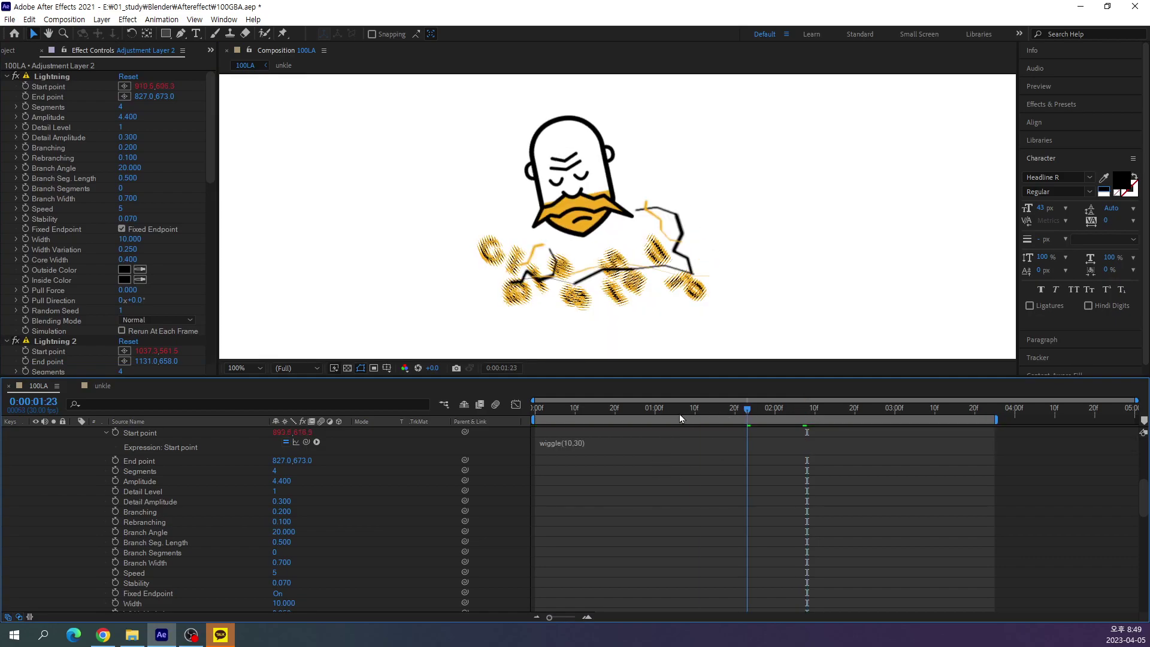
drag(807, 409, 433, 418)
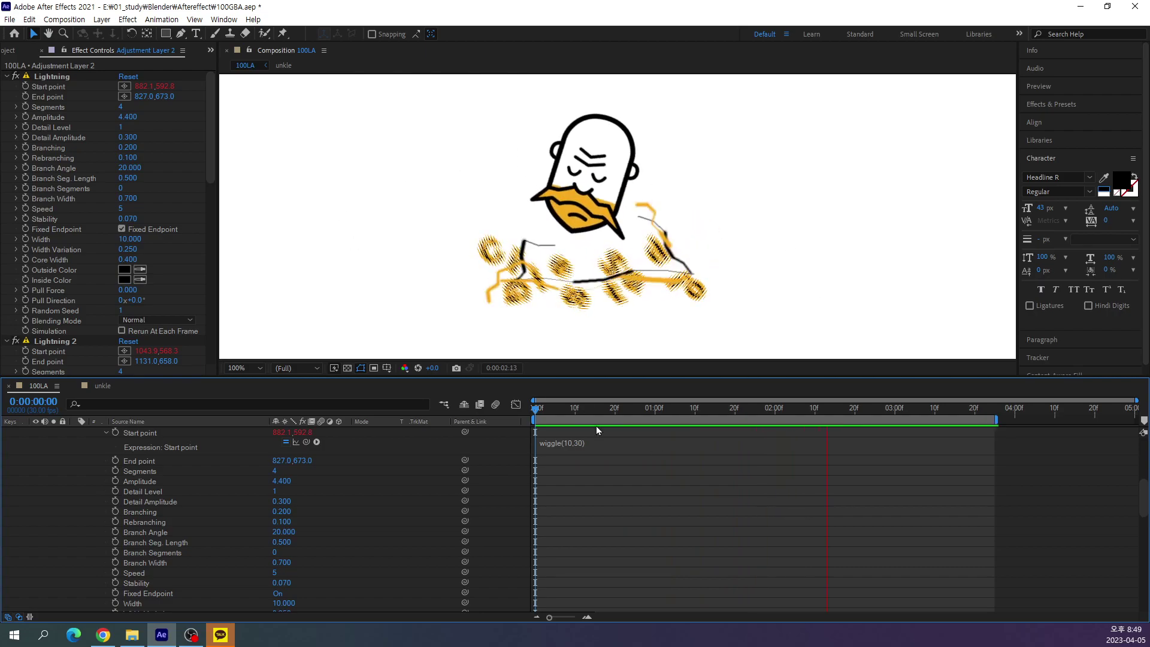
key(space)
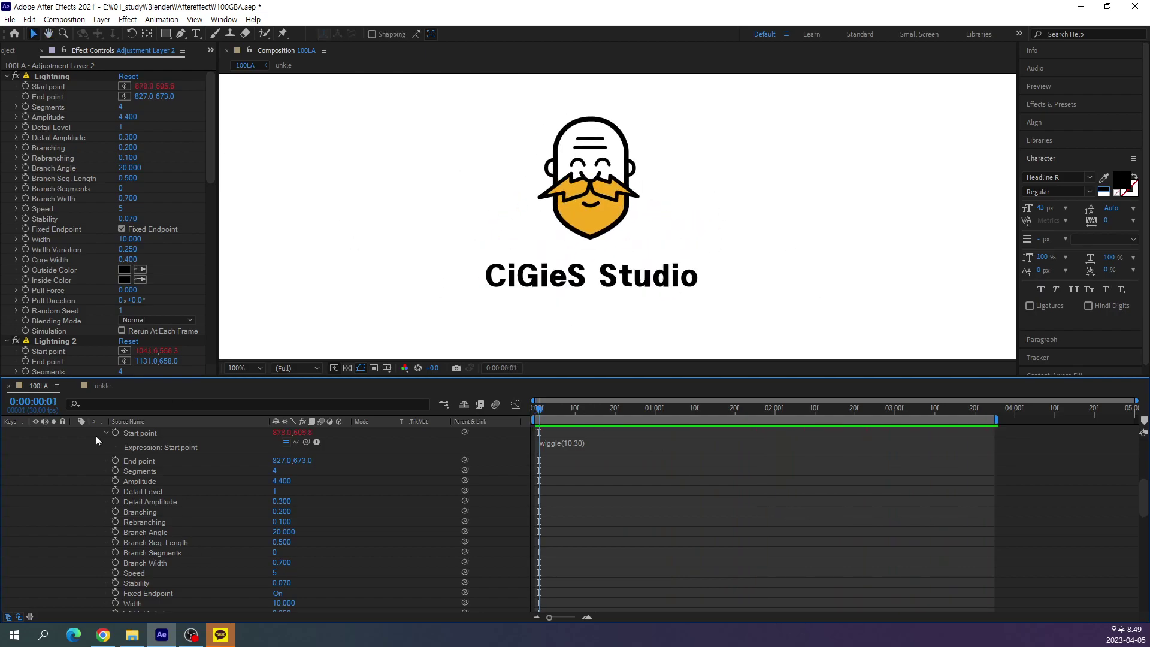
scroll(98, 487, up, 5)
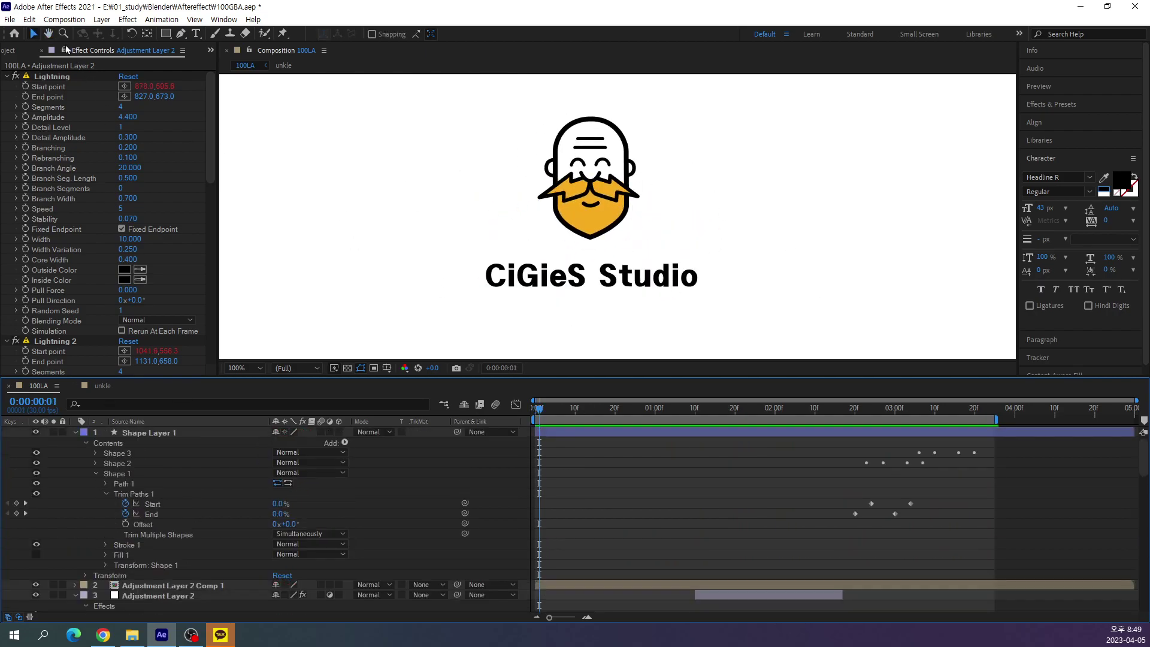
Collapse the three Lightning effects, open the Adjustment Layer 2 Comp 1 precomp, and select its adjustment layer.
click(7, 77)
click(7, 87)
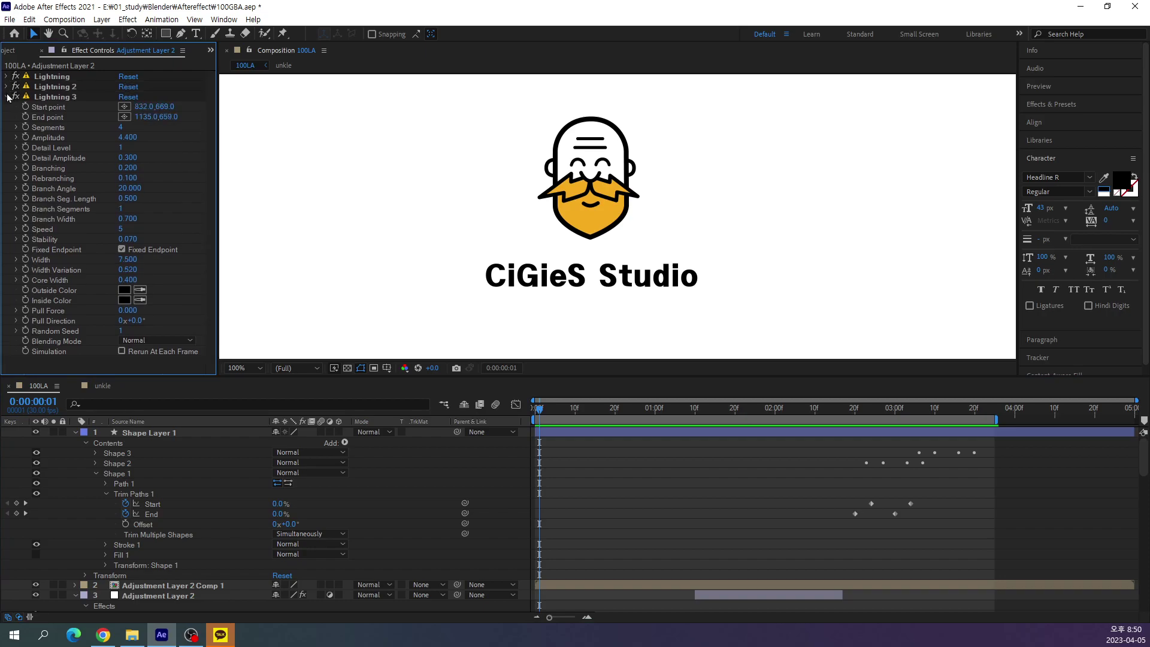
click(7, 98)
double_click(139, 585)
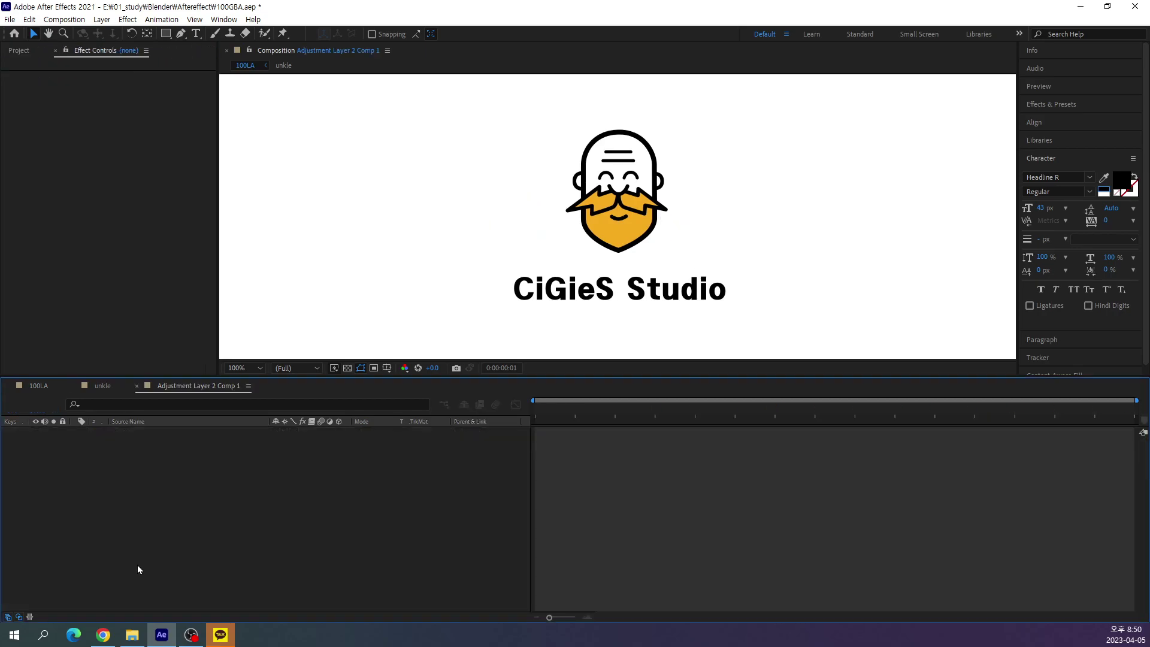
click(141, 434)
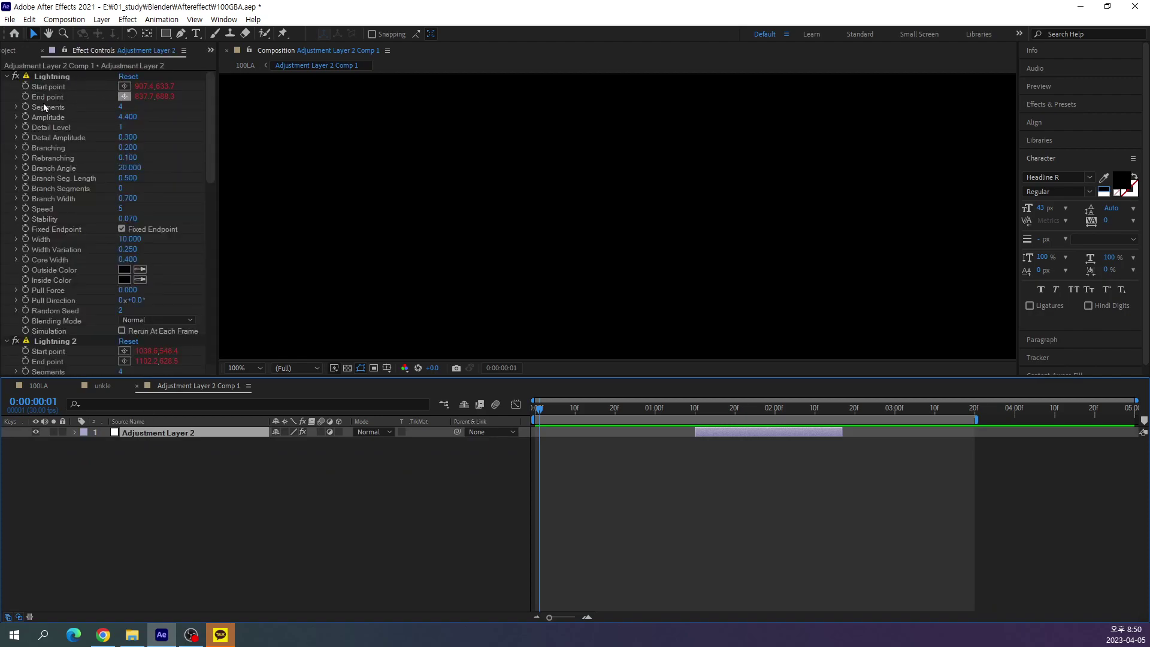
Remove the End point expressions from Lightning, Lightning 2 and Lightning 3, then return to 100LA.
alt+click(24, 96)
scroll(58, 222, down, 5)
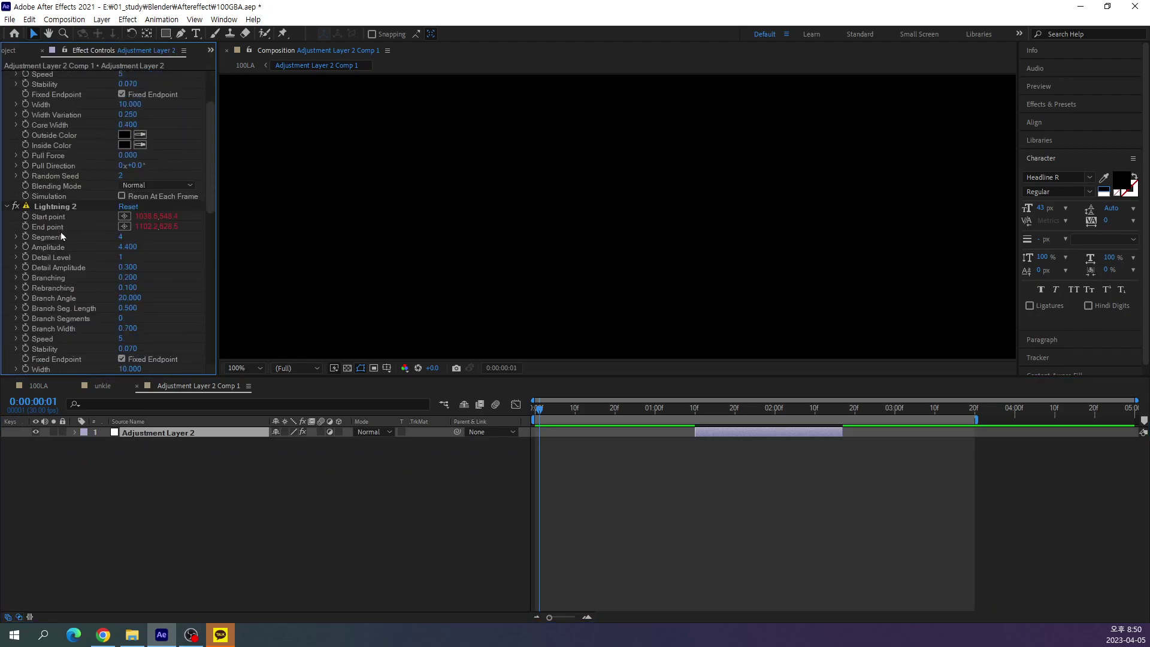
alt+click(26, 225)
scroll(33, 240, down, 6)
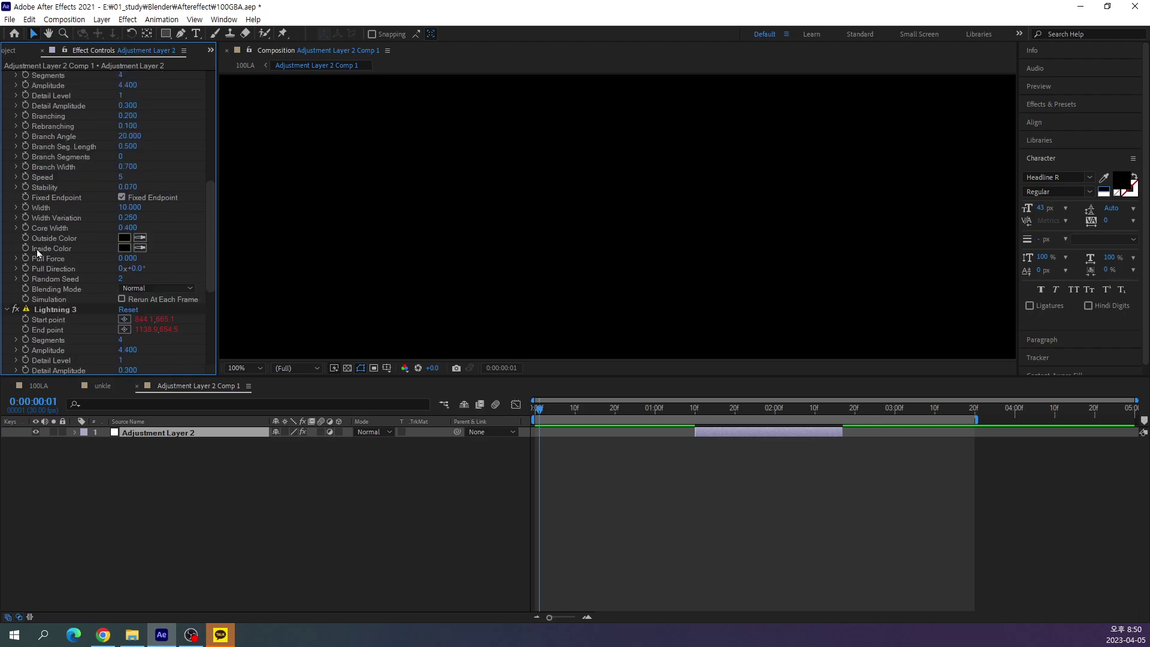
scroll(41, 314, down, 4)
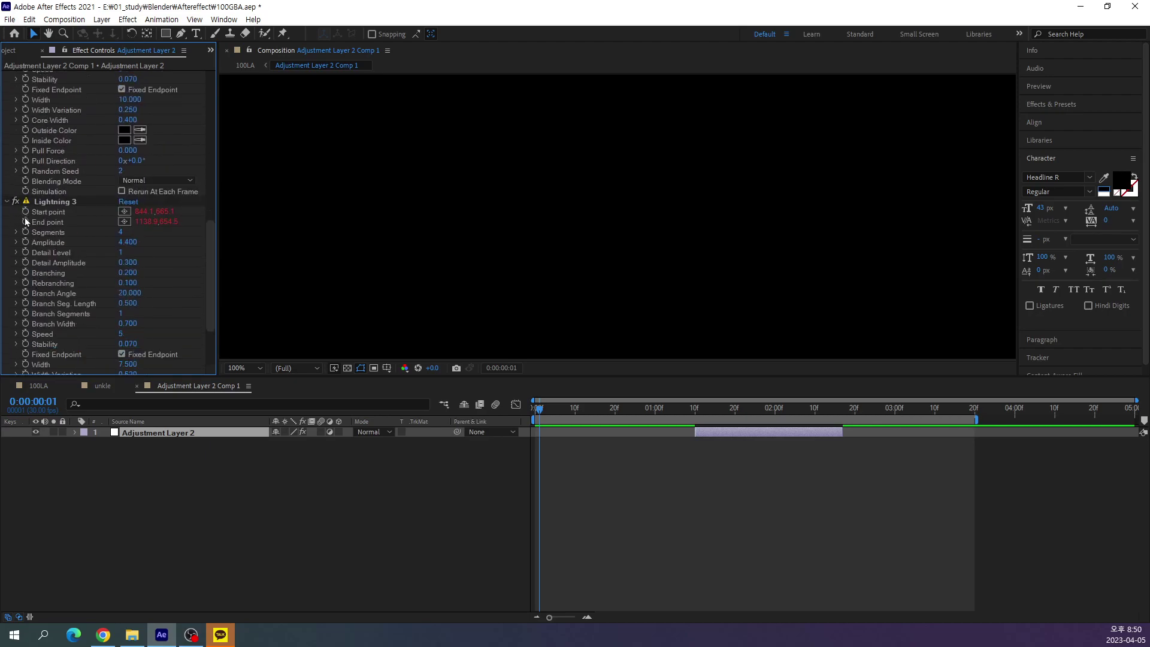
alt+click(26, 223)
click(246, 66)
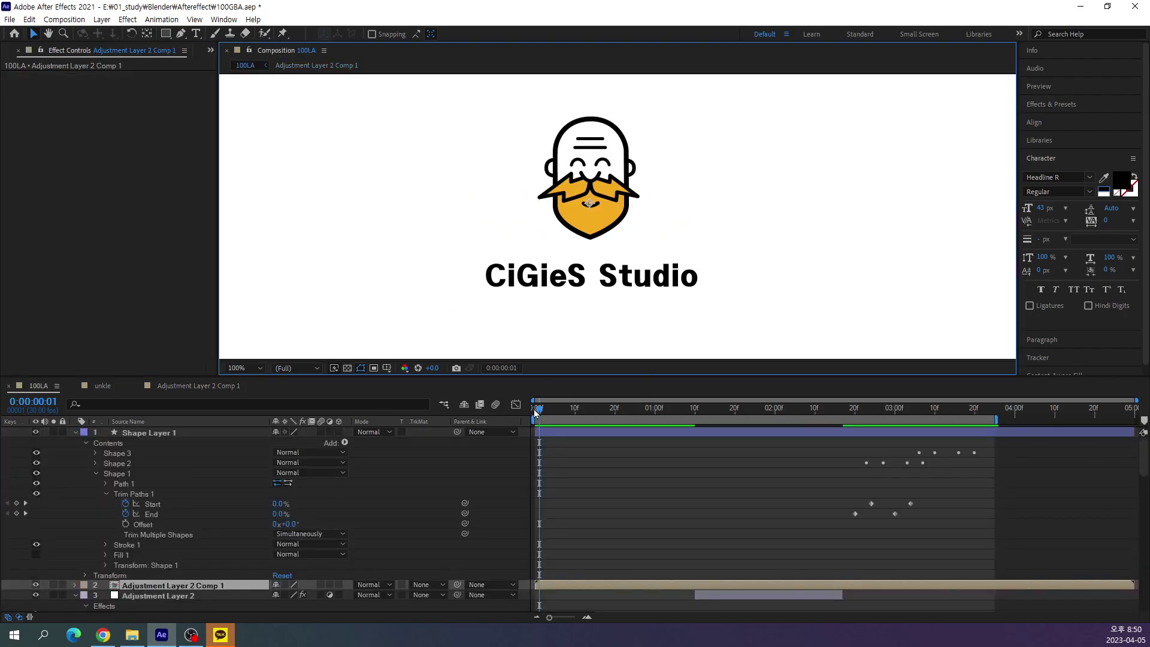
In the precomp, move Lightning 2's End point to 1136,648, then play the result in 100LA.
drag(597, 429, 782, 457)
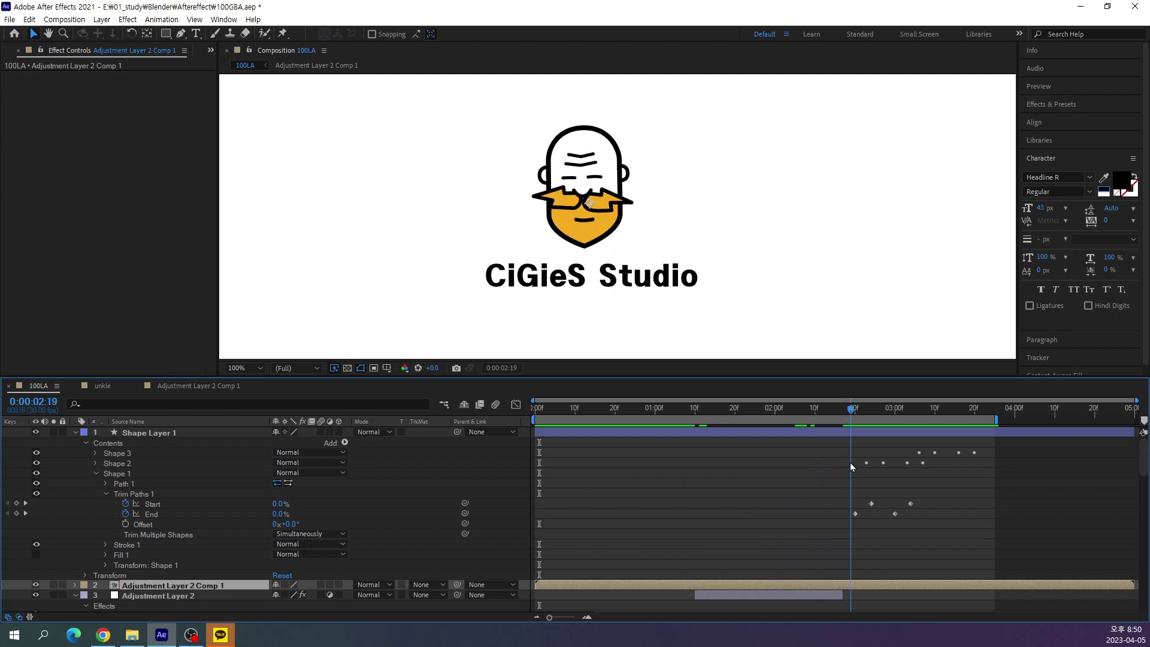
mouse_move(782, 457)
mouse_down()
mouse_move(803, 465)
mouse_move(768, 459)
mouse_up()
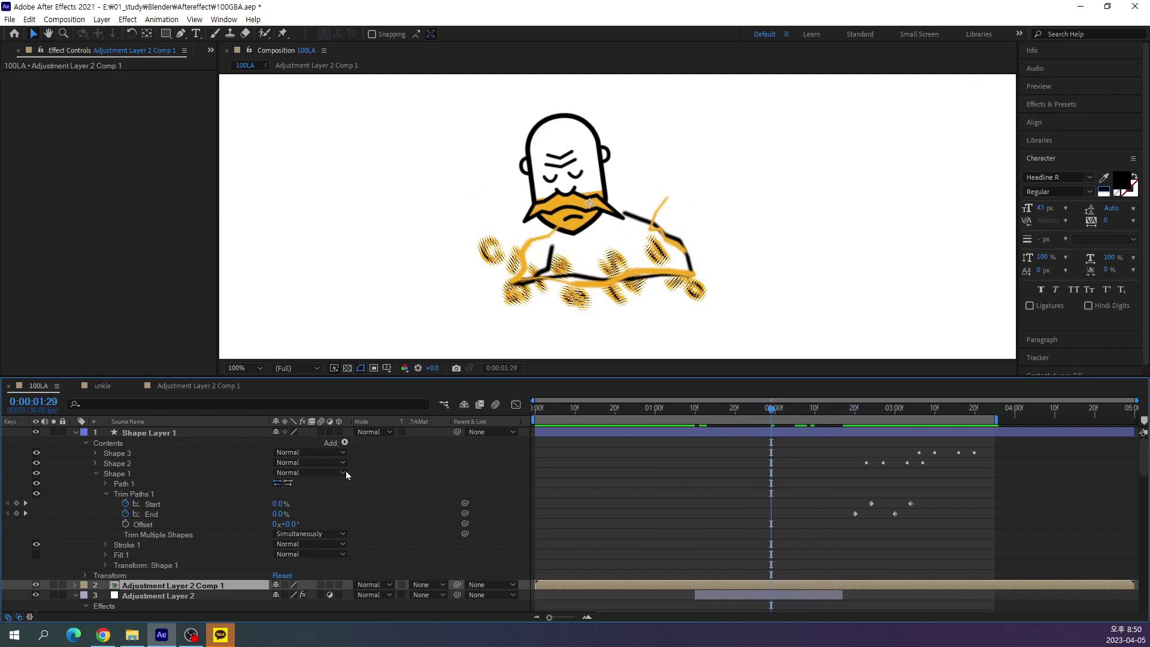
double_click(143, 586)
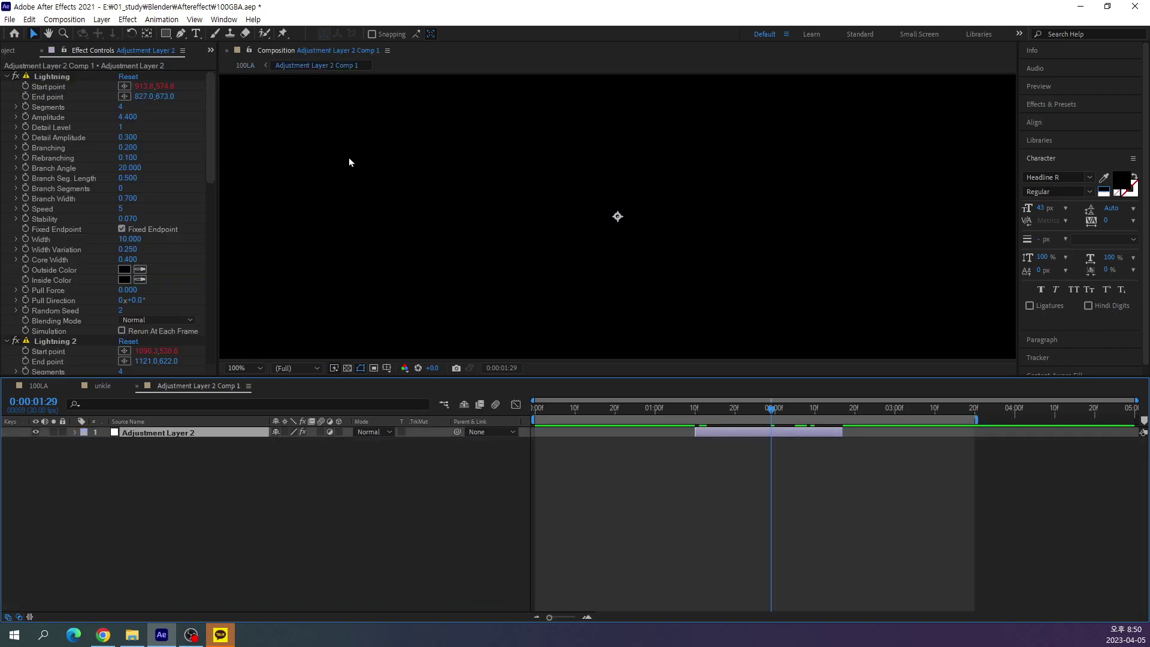
click(57, 340)
drag(714, 266, 723, 282)
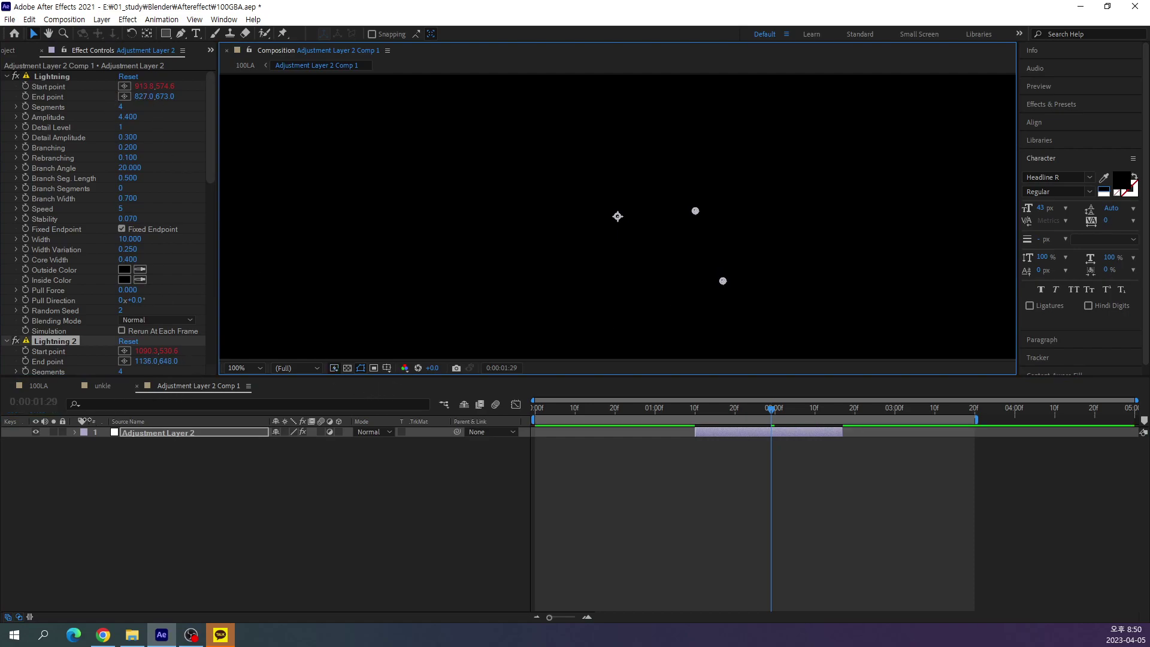
click(245, 65)
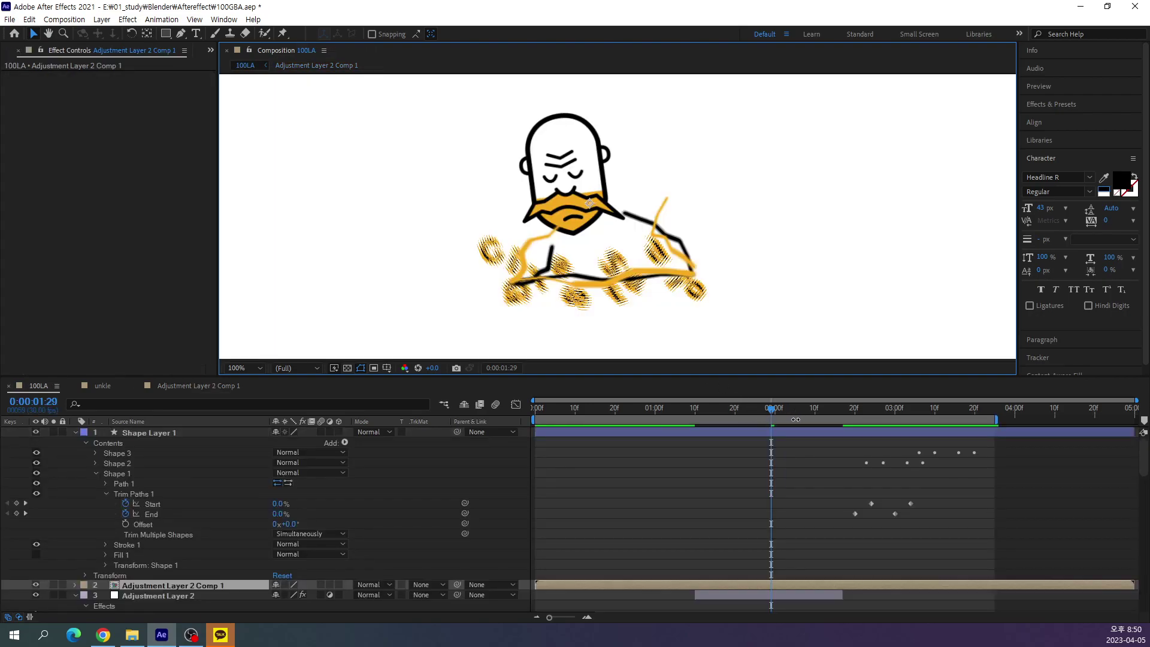
key(space)
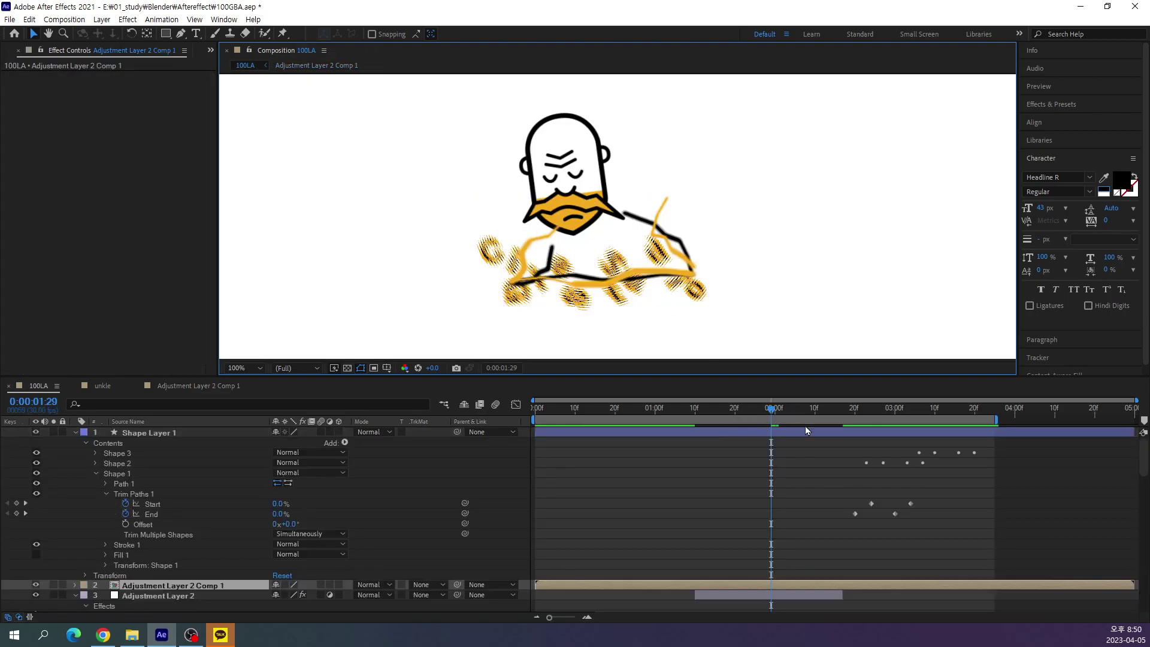